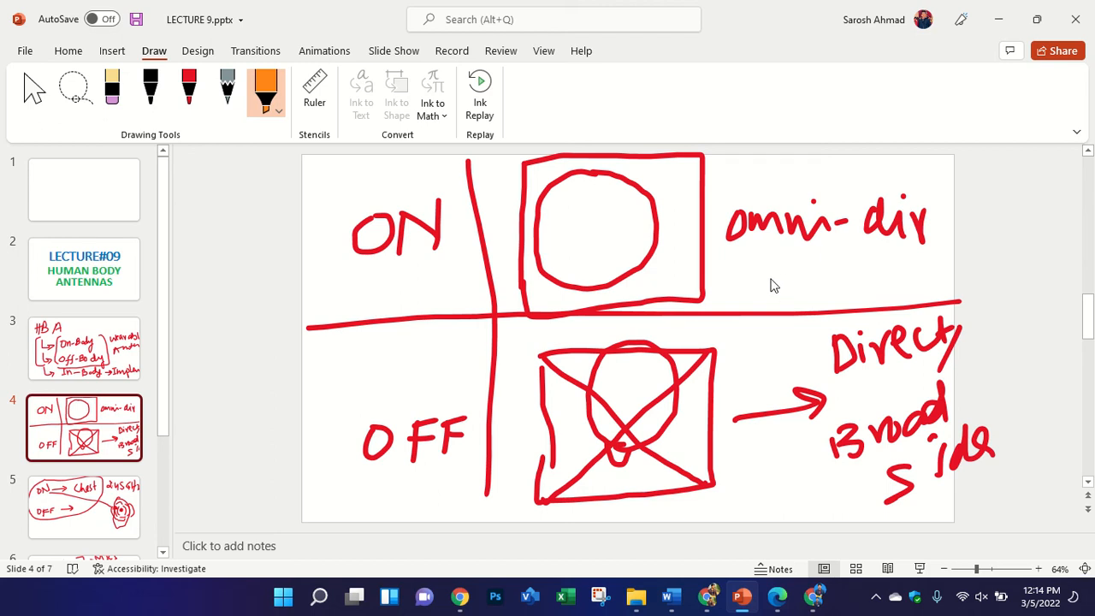
# - Handwrite "E plane" in red ink beneath the "omni-dir" note on slide 4
pyautogui.moveTo(770, 298); pyautogui.dragTo(770, 273)
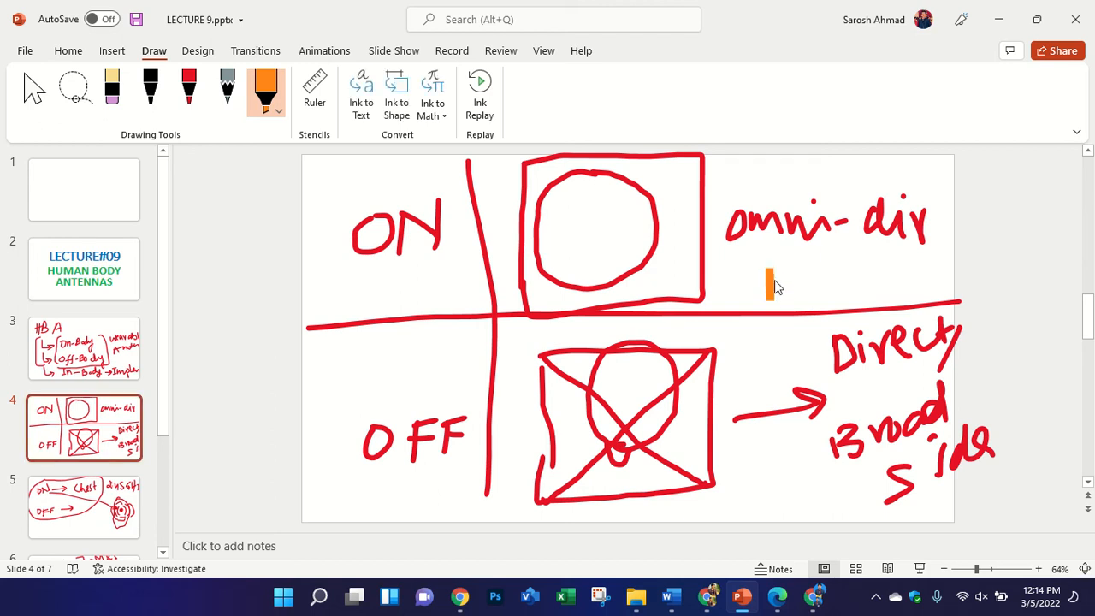
pyautogui.click(189, 90)
pyautogui.moveTo(785, 264)
pyautogui.mouseDown()
pyautogui.moveTo(767, 296)
pyautogui.moveTo(784, 280)
pyautogui.moveTo(801, 301)
pyautogui.moveTo(806, 288)
pyautogui.moveTo(828, 284)
pyautogui.moveTo(827, 303)
pyautogui.mouseUp()
pyautogui.moveTo(863, 270)
pyautogui.mouseDown()
pyautogui.moveTo(852, 288)
pyautogui.moveTo(883, 293)
pyautogui.moveTo(929, 275)
pyautogui.mouseUp()
pyautogui.moveTo(831, 290); pyautogui.dragTo(841, 291)
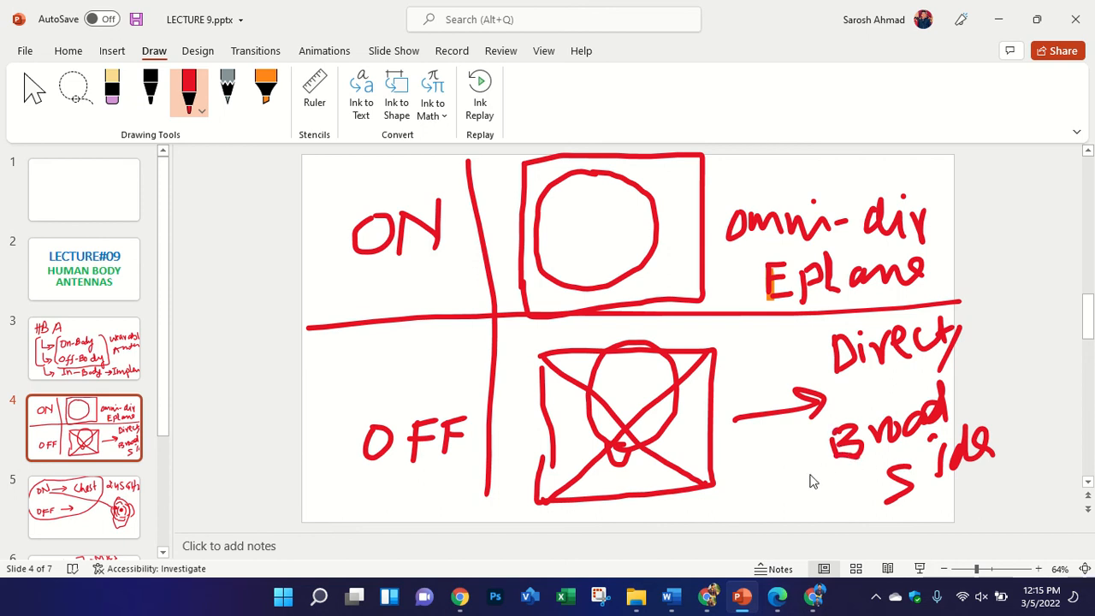
# - Handwrite "E plane" beside the OFF diagram in red ink and circle both "E plane" notes
pyautogui.moveTo(730, 489)
pyautogui.mouseDown()
pyautogui.moveTo(732, 506)
pyautogui.moveTo(746, 482)
pyautogui.moveTo(759, 510)
pyautogui.moveTo(764, 496)
pyautogui.moveTo(782, 510)
pyautogui.moveTo(851, 508)
pyautogui.mouseUp()
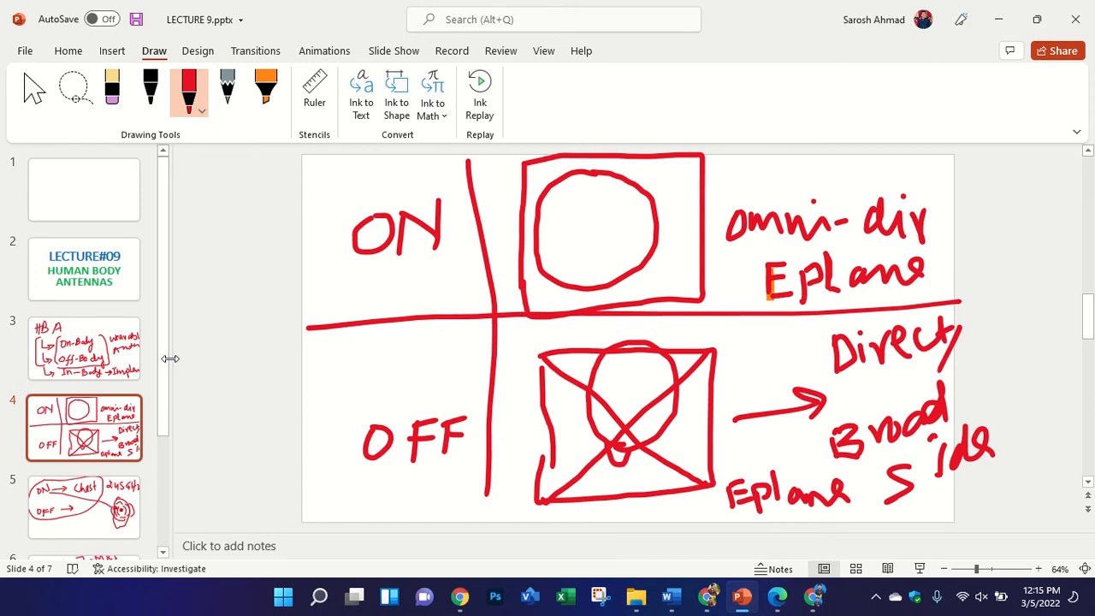
pyautogui.moveTo(807, 251)
pyautogui.mouseDown()
pyautogui.moveTo(744, 295)
pyautogui.moveTo(885, 310)
pyautogui.moveTo(956, 257)
pyautogui.moveTo(821, 244)
pyautogui.moveTo(796, 261)
pyautogui.mouseUp()
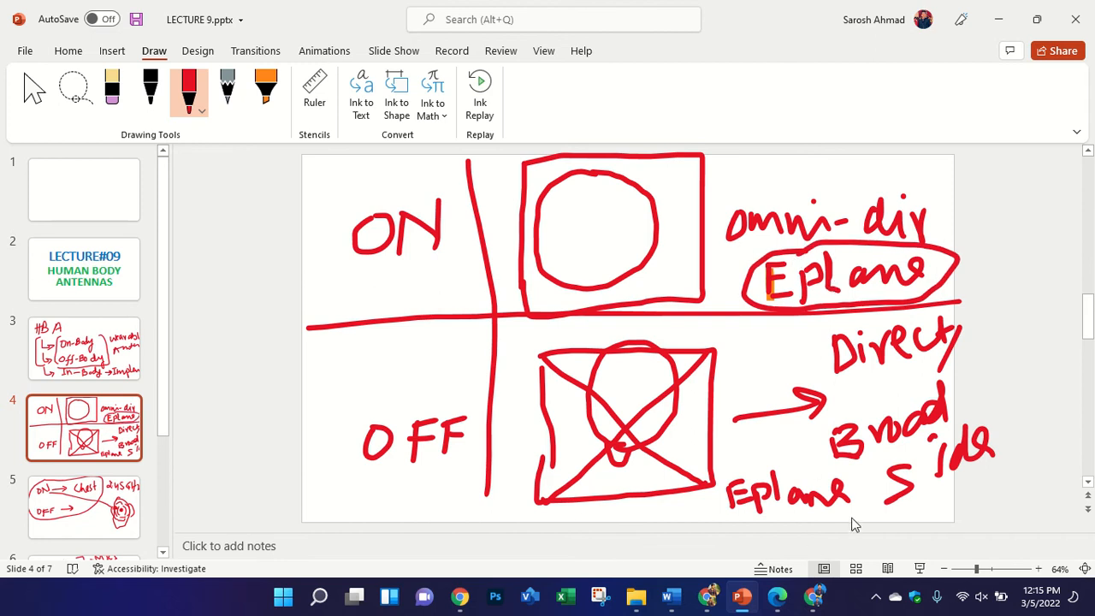
pyautogui.moveTo(751, 468)
pyautogui.mouseDown()
pyautogui.moveTo(720, 527)
pyautogui.moveTo(883, 505)
pyautogui.moveTo(741, 472)
pyautogui.mouseUp()
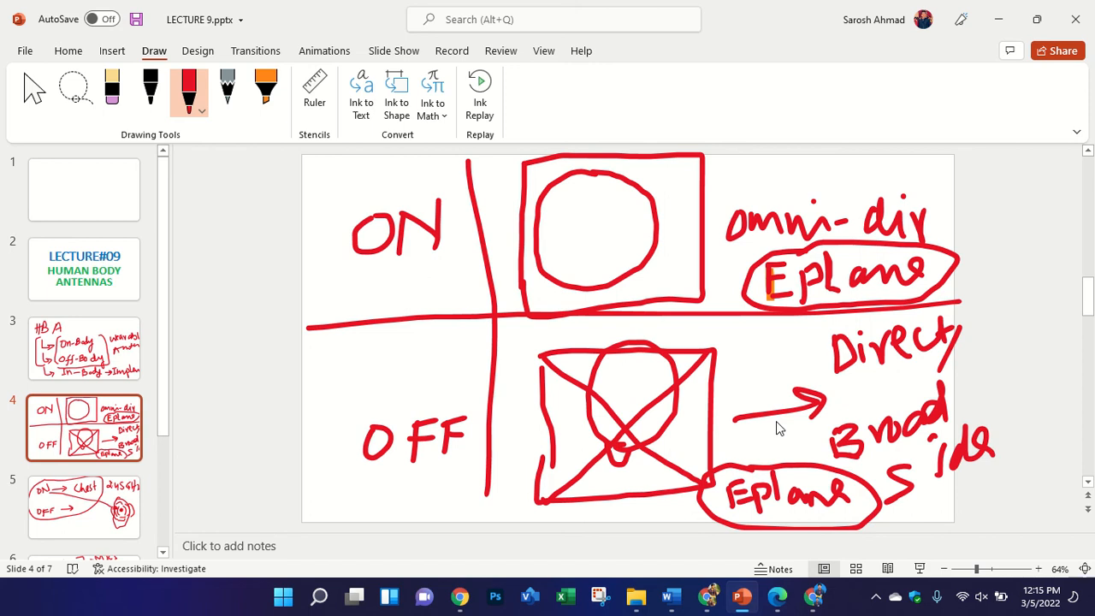
# - On slide 5, mark the word OFF with a curved red outline and draw an arrow pointing down from it
pyautogui.click(86, 499)
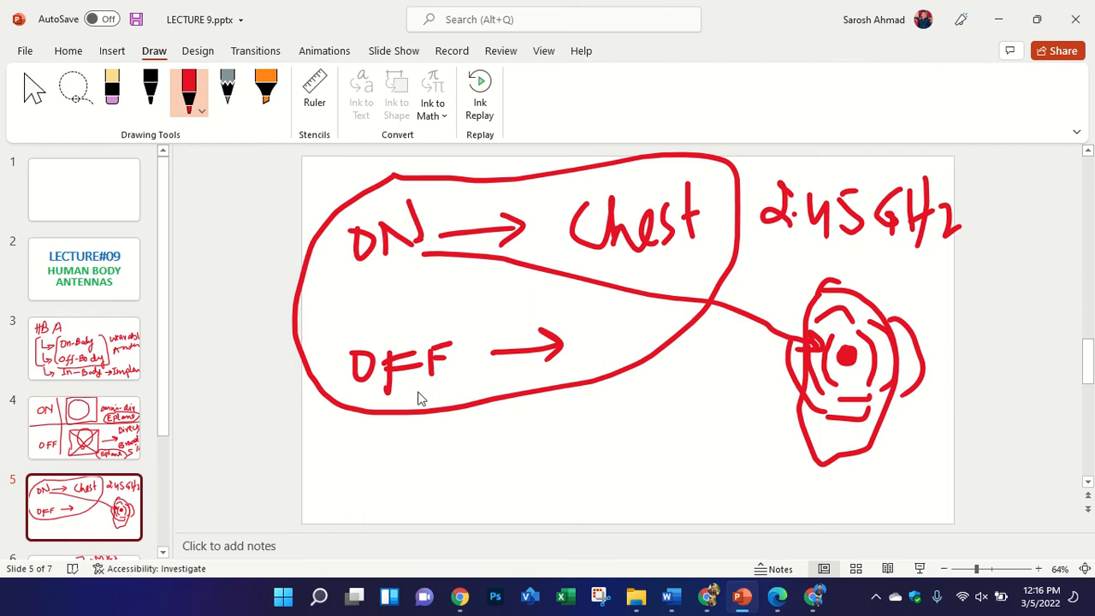
pyautogui.moveTo(356, 397)
pyautogui.mouseDown()
pyautogui.moveTo(436, 399)
pyautogui.moveTo(462, 338)
pyautogui.mouseUp()
pyautogui.moveTo(415, 303)
pyautogui.mouseDown()
pyautogui.moveTo(367, 310)
pyautogui.moveTo(338, 403)
pyautogui.moveTo(395, 401)
pyautogui.moveTo(463, 460)
pyautogui.mouseUp()
pyautogui.moveTo(446, 435)
pyautogui.mouseDown()
pyautogui.moveTo(455, 474)
pyautogui.moveTo(437, 469)
pyautogui.mouseUp()
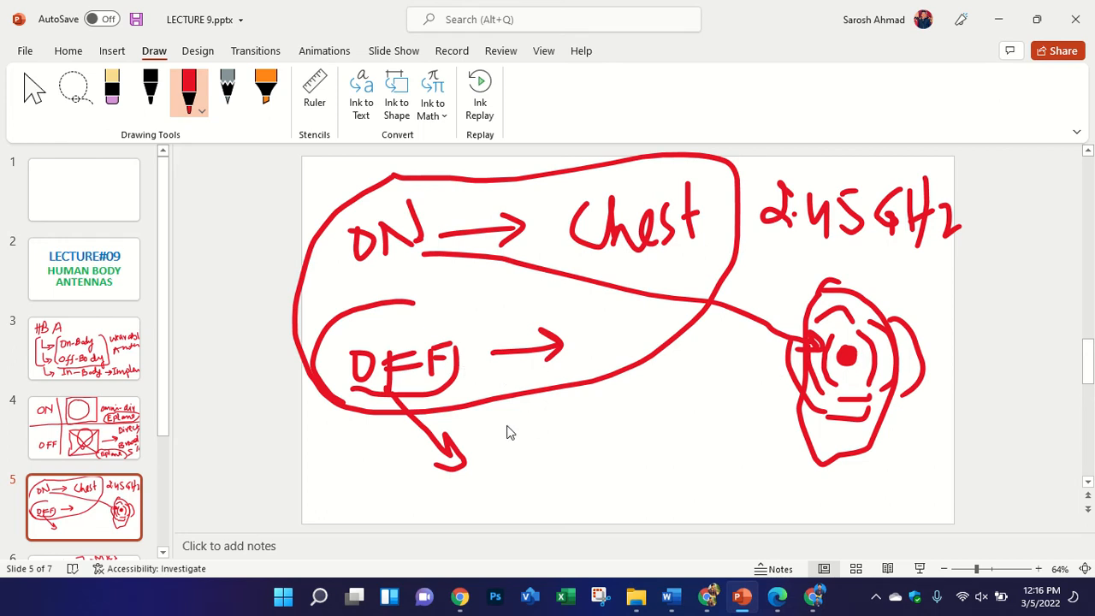
# - Sketch a red curve with two dips below the ON/OFF outline and label the dips 2.45 and 5.8
pyautogui.moveTo(505, 424)
pyautogui.mouseDown()
pyautogui.moveTo(575, 473)
pyautogui.moveTo(591, 415)
pyautogui.moveTo(678, 442)
pyautogui.moveTo(732, 397)
pyautogui.mouseUp()
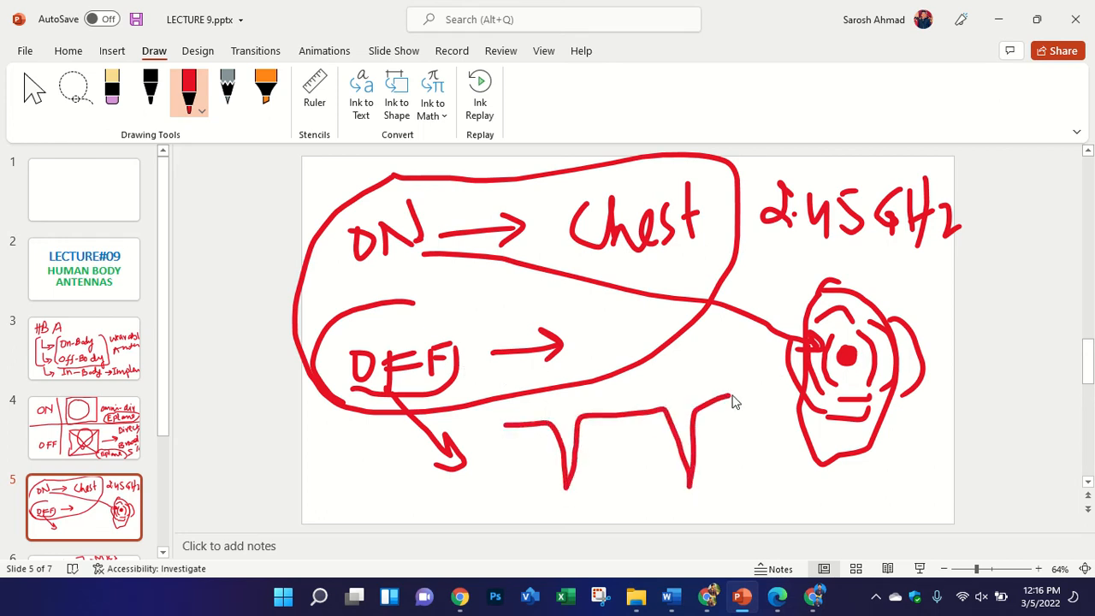
pyautogui.moveTo(530, 501)
pyautogui.mouseDown()
pyautogui.moveTo(544, 517)
pyautogui.moveTo(579, 509)
pyautogui.moveTo(601, 518)
pyautogui.moveTo(599, 503)
pyautogui.mouseUp()
pyautogui.click(553, 511)
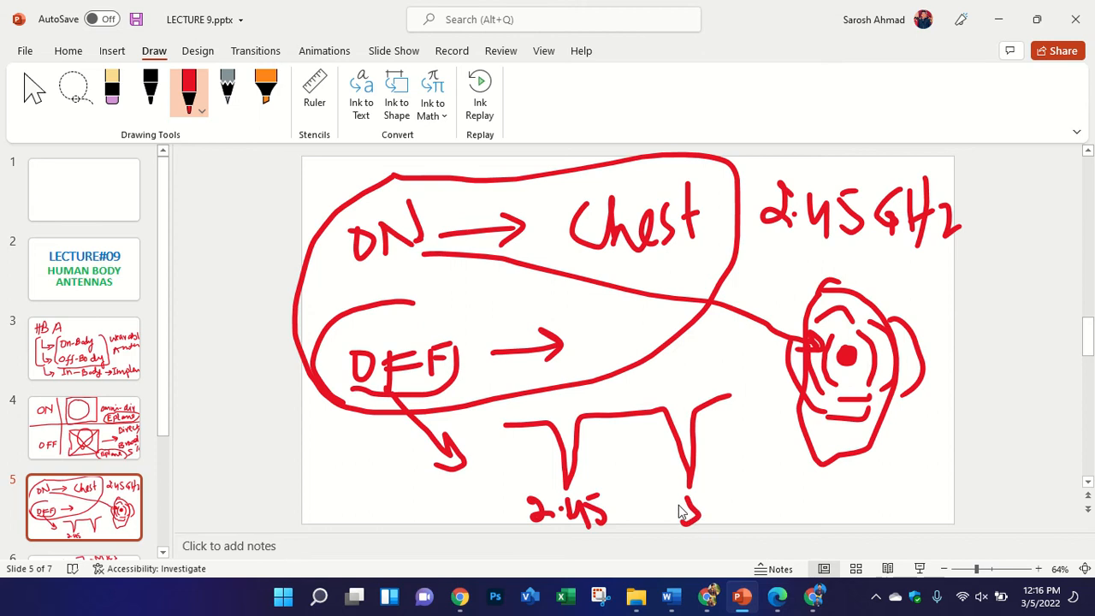
pyautogui.click(717, 514)
pyautogui.moveTo(682, 495); pyautogui.dragTo(731, 506)
# - Draw a circle beside the OFF arrowhead, circle the 5.8 label, and sketch a round pattern with a small tail below the body figure
pyautogui.moveTo(413, 504)
pyautogui.mouseDown()
pyautogui.moveTo(377, 492)
pyautogui.moveTo(387, 452)
pyautogui.moveTo(443, 482)
pyautogui.moveTo(408, 516)
pyautogui.moveTo(391, 512)
pyautogui.mouseUp()
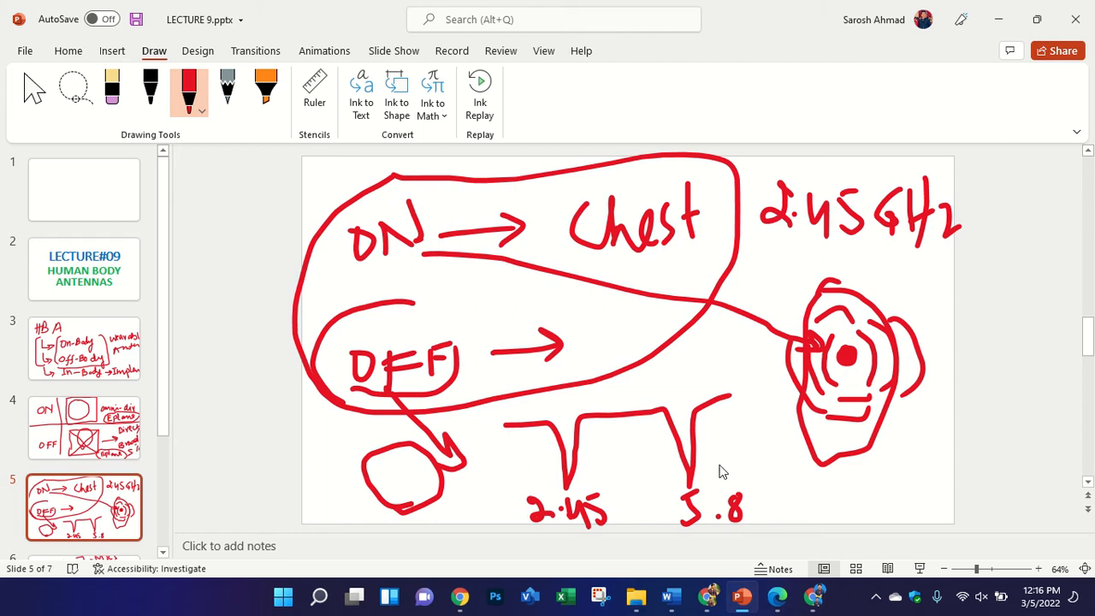
pyautogui.moveTo(721, 464)
pyautogui.mouseDown()
pyautogui.moveTo(656, 513)
pyautogui.moveTo(760, 540)
pyautogui.moveTo(715, 469)
pyautogui.mouseUp()
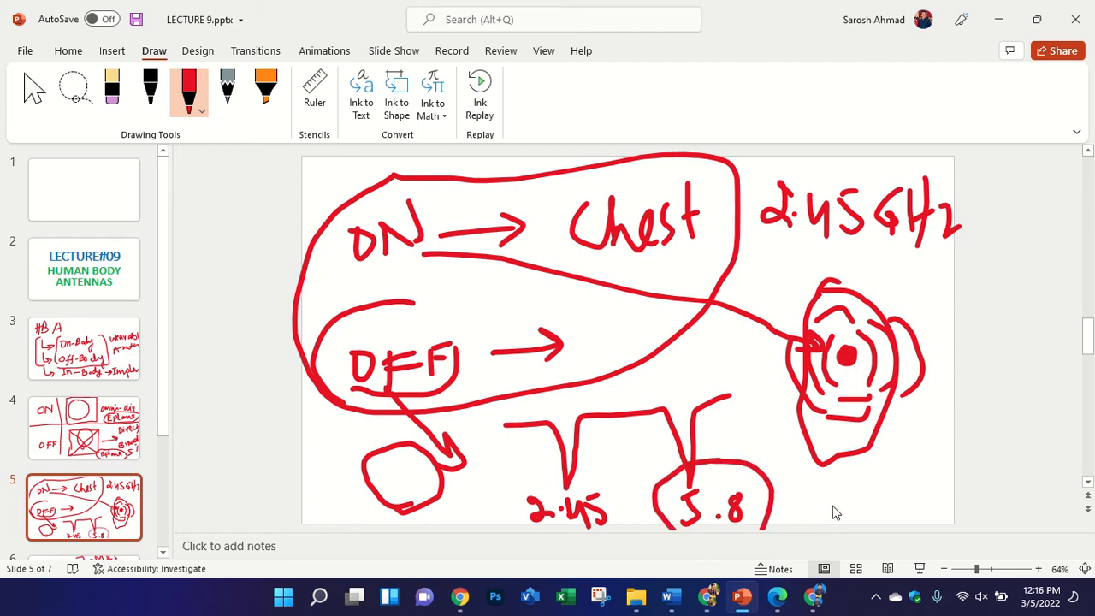
pyautogui.moveTo(831, 513)
pyautogui.mouseDown()
pyautogui.moveTo(809, 465)
pyautogui.moveTo(864, 484)
pyautogui.moveTo(838, 521)
pyautogui.moveTo(847, 539)
pyautogui.moveTo(840, 514)
pyautogui.mouseUp()
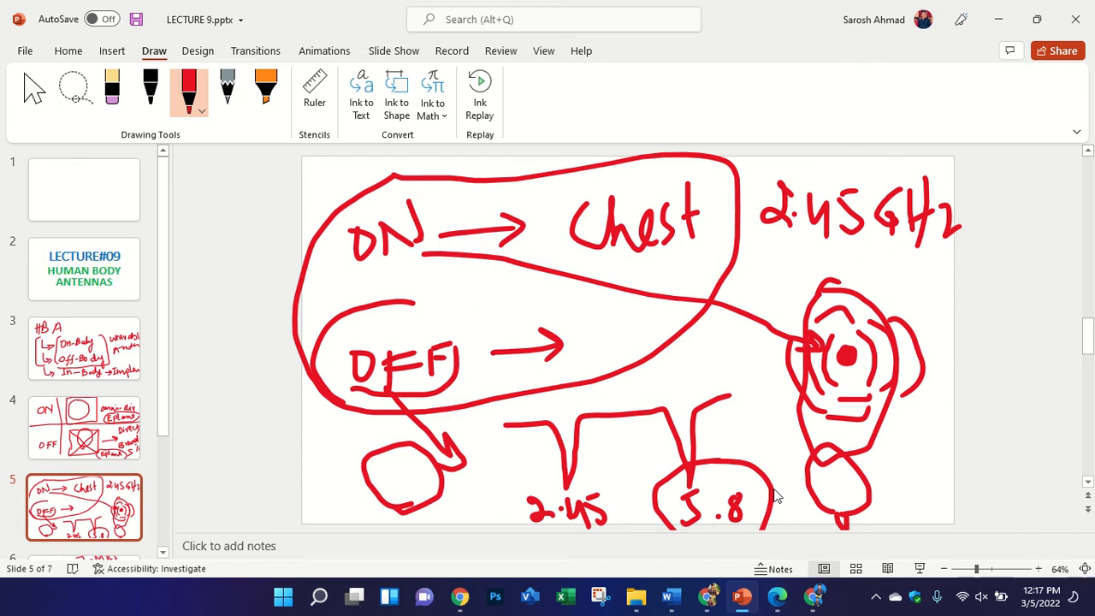
# - Switch to Microsoft Edge and highlight "Off-Body" and "Metasurface-Based" in the title of the AMC-backed dual-band antenna paper
pyautogui.click(777, 597)
pyautogui.moveTo(205, 7); pyautogui.dragTo(359, 12)
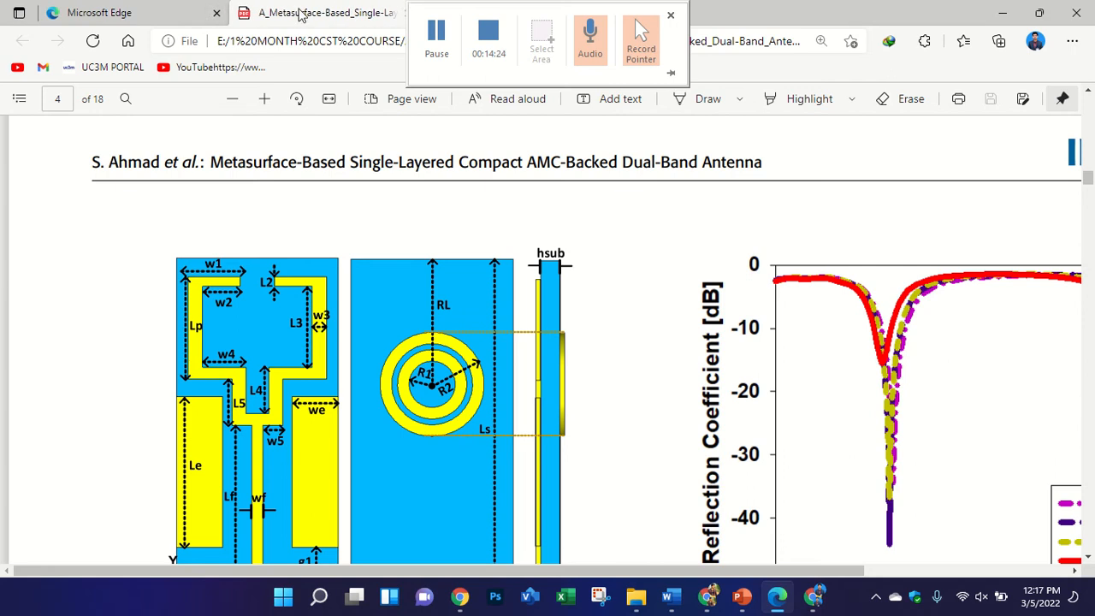
pyautogui.moveTo(1090, 188); pyautogui.dragTo(1088, 111)
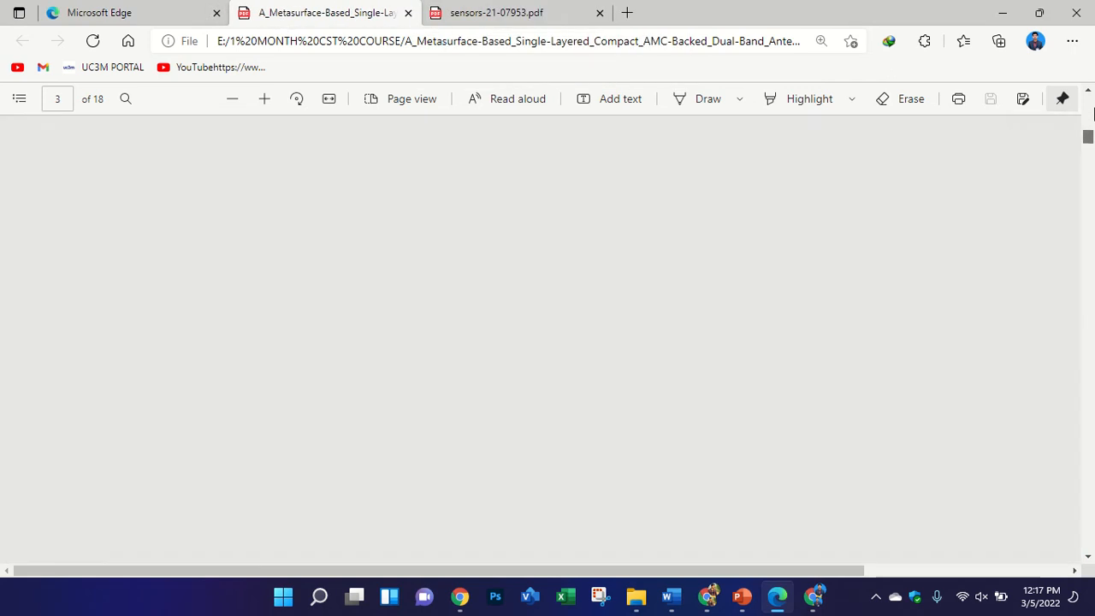
pyautogui.scroll(-2, 599, 340)
pyautogui.keyDown('ctrl'); pyautogui.scroll(-2, 312, 421); pyautogui.keyUp('ctrl')
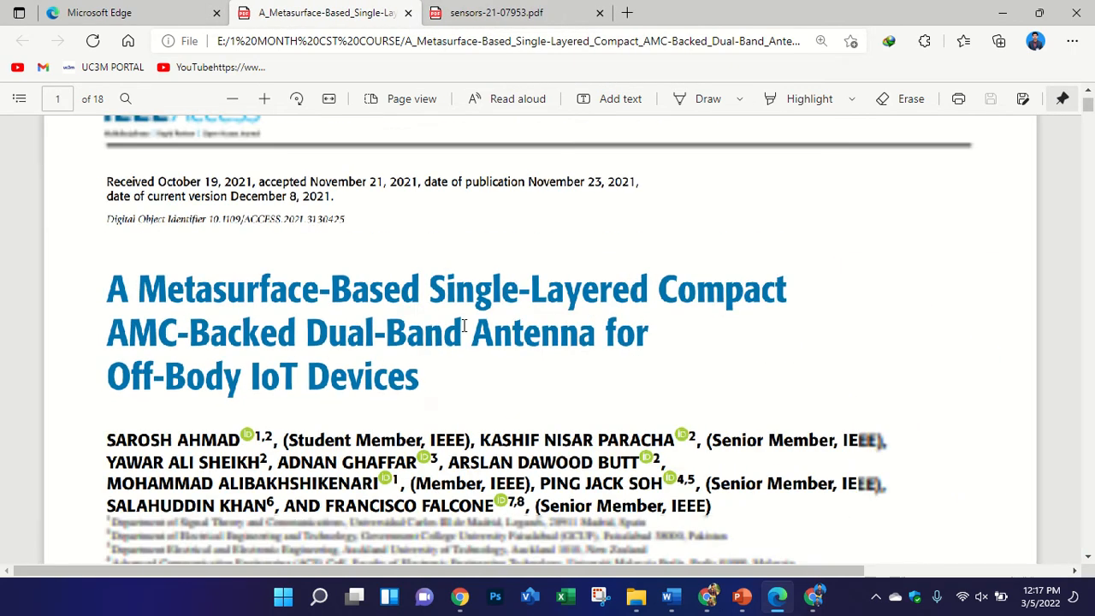
pyautogui.click(791, 98)
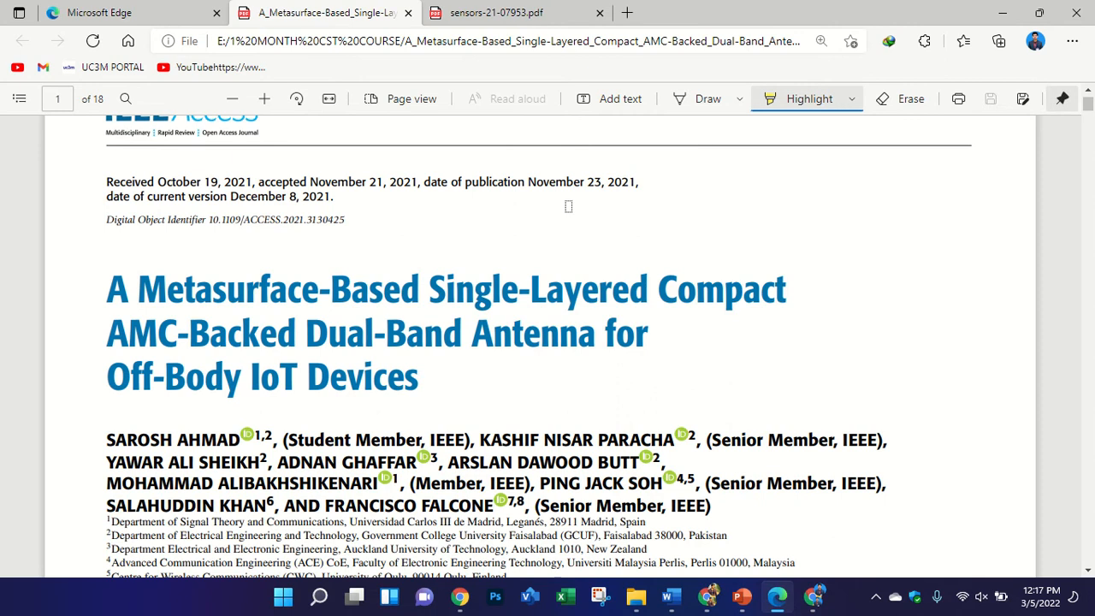
pyautogui.moveTo(101, 381); pyautogui.dragTo(242, 381)
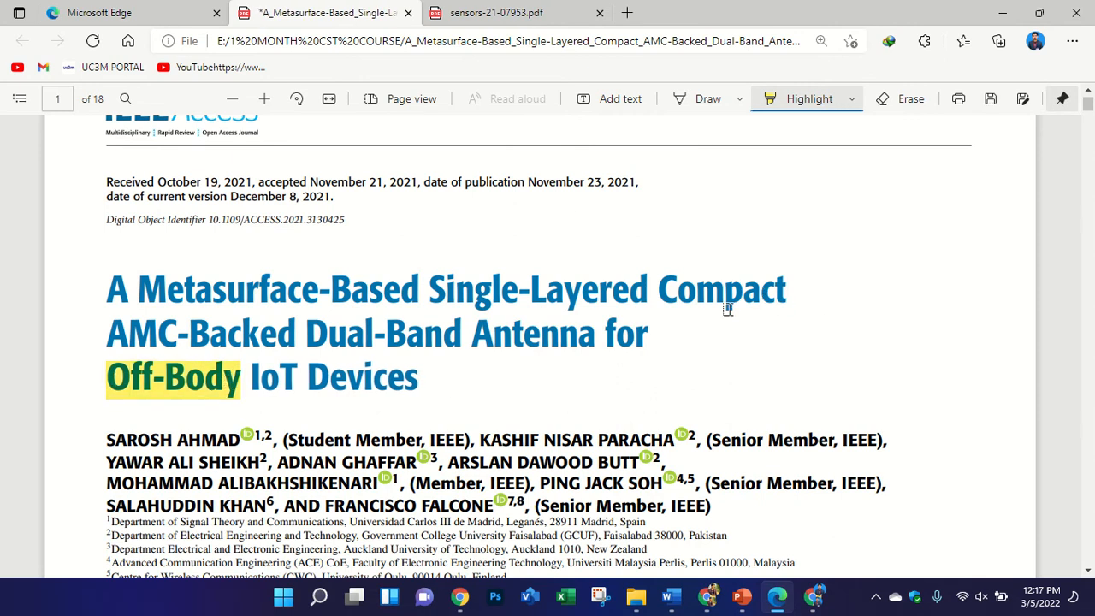
pyautogui.moveTo(137, 300); pyautogui.dragTo(420, 294)
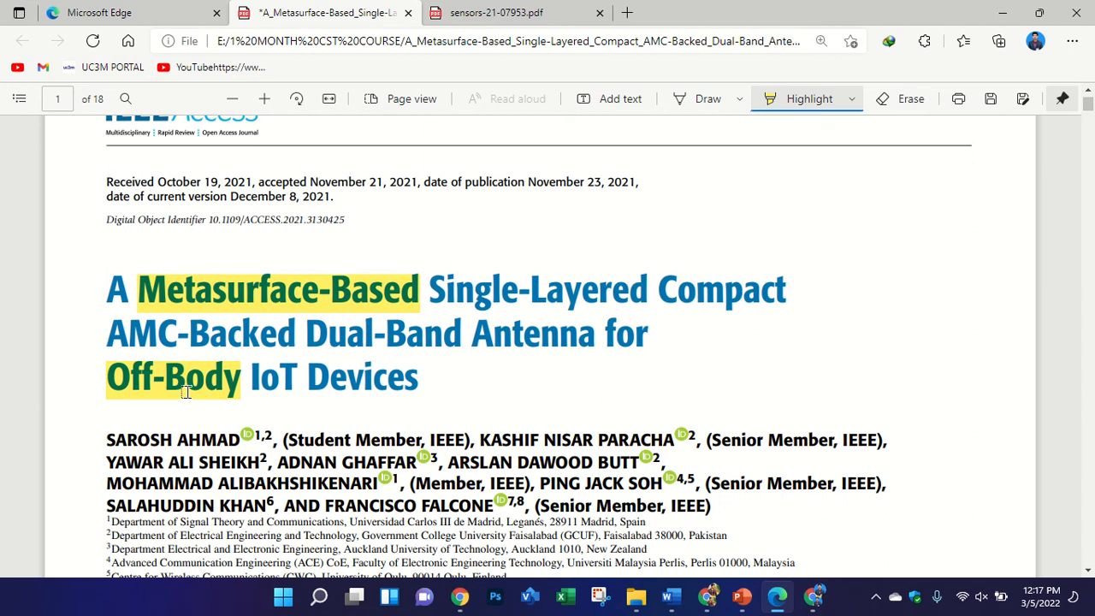
# - Circle the (a) and (b) labels of the Figure 8 radiation patterns on page 6 with the Draw tool
pyautogui.scroll(-15, 162, 367)
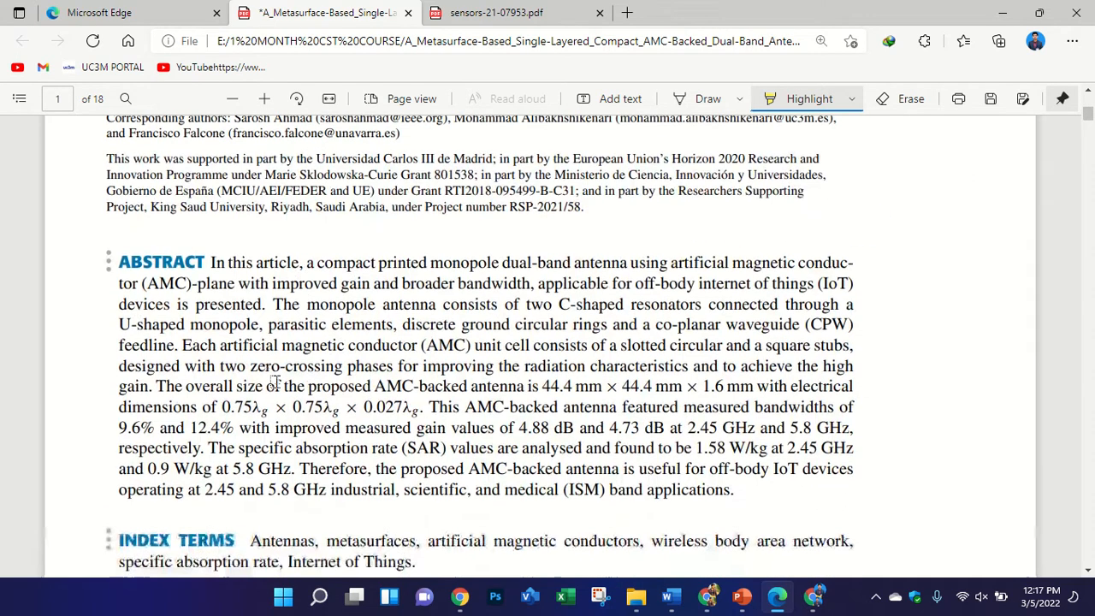
pyautogui.scroll(-20, 1054, 360)
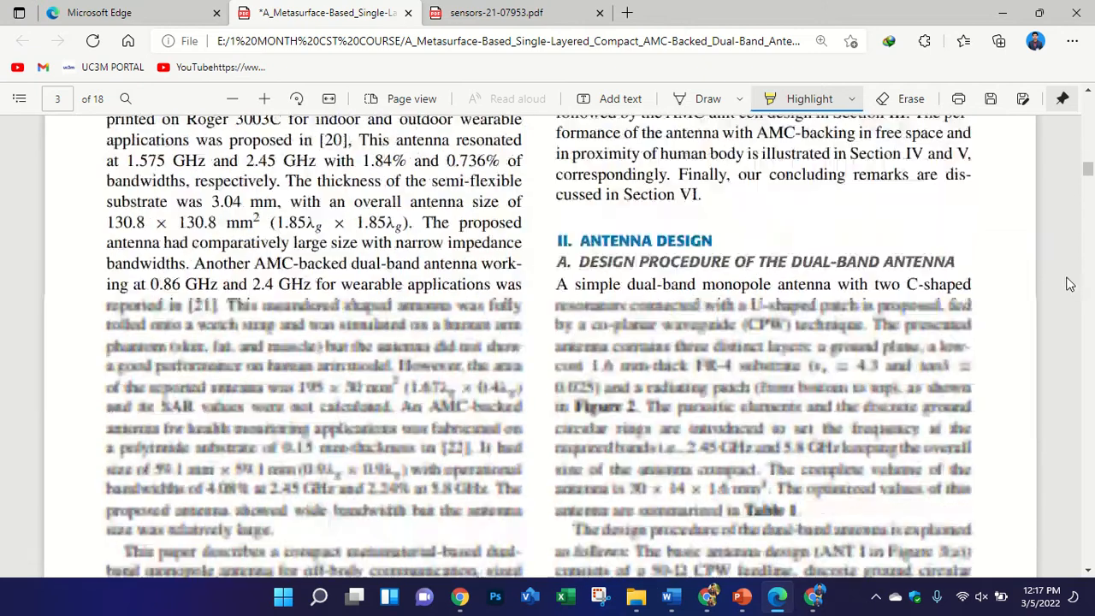
pyautogui.scroll(-20, 697, 303)
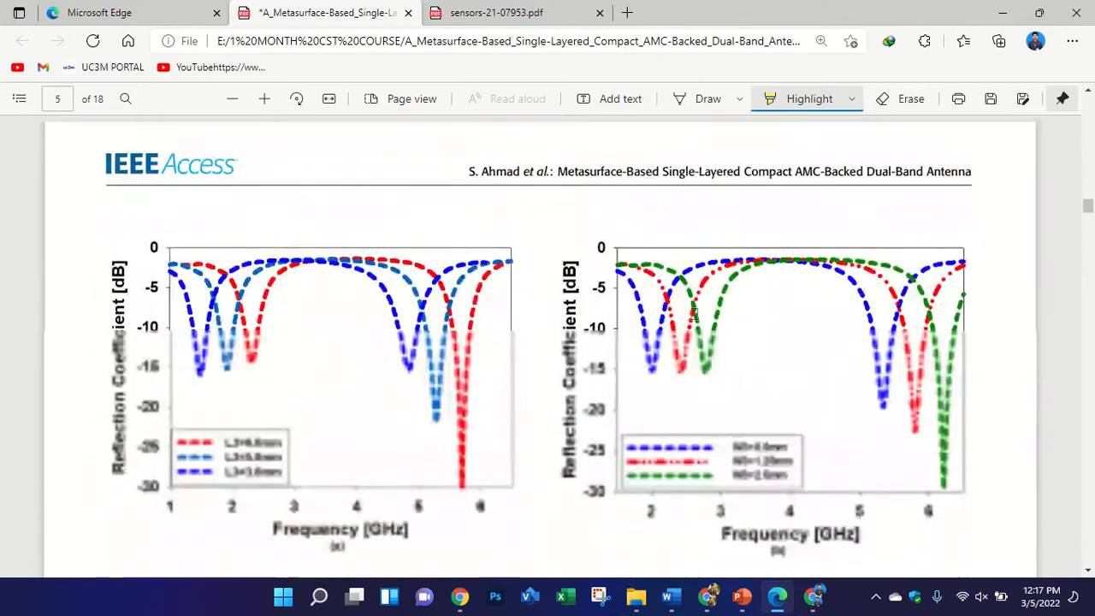
pyautogui.scroll(-8, 702, 311)
pyautogui.scroll(4, 723, 315)
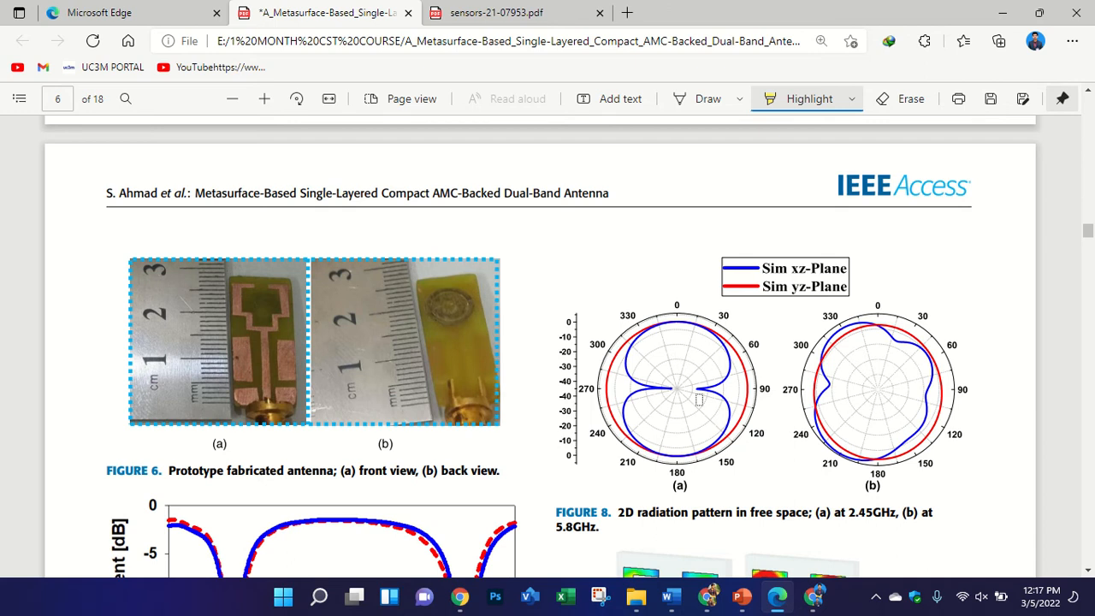
pyautogui.click(698, 98)
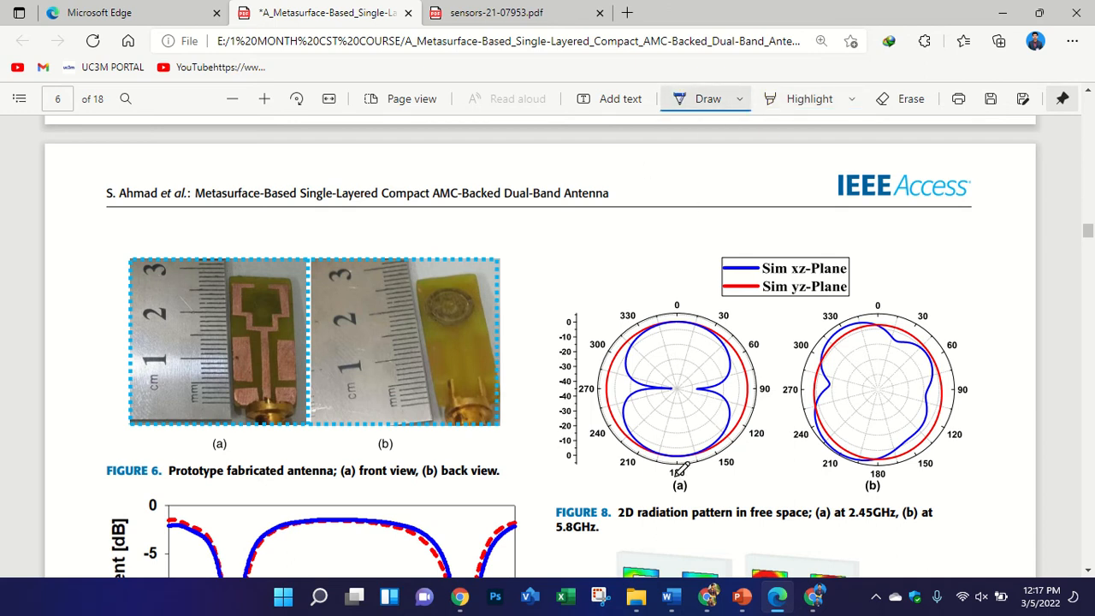
pyautogui.moveTo(685, 479)
pyautogui.mouseDown()
pyautogui.moveTo(706, 484)
pyautogui.moveTo(681, 509)
pyautogui.moveTo(676, 458)
pyautogui.mouseUp()
pyautogui.moveTo(883, 472)
pyautogui.mouseDown()
pyautogui.moveTo(851, 507)
pyautogui.moveTo(878, 484)
pyautogui.mouseUp()
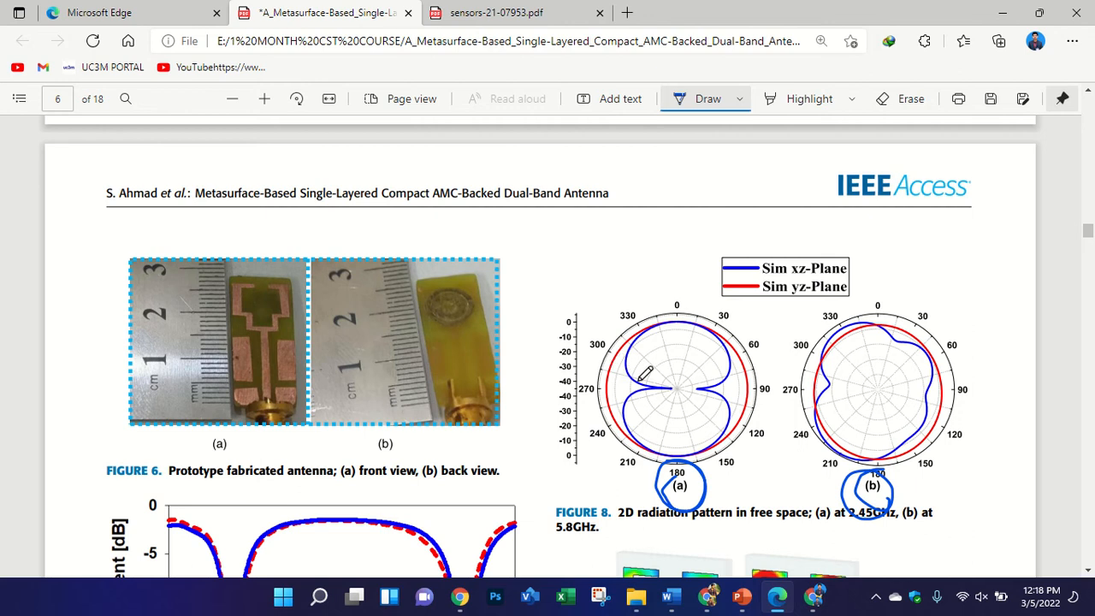
# - Trace the upper xz-plane radiation pattern on page 14 in ink and erase the trace
pyautogui.scroll(-1, 1093, 243)
pyautogui.moveTo(1092, 244); pyautogui.dragTo(1089, 455)
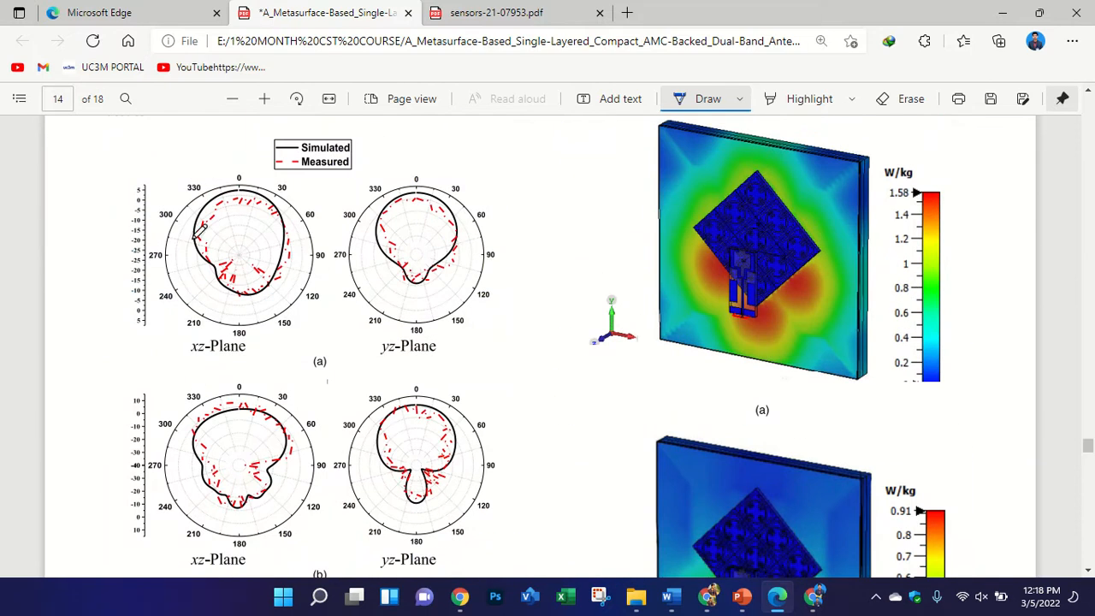
pyautogui.moveTo(219, 279)
pyautogui.mouseDown()
pyautogui.moveTo(200, 224)
pyautogui.moveTo(241, 199)
pyautogui.moveTo(229, 281)
pyautogui.moveTo(215, 276)
pyautogui.mouseUp()
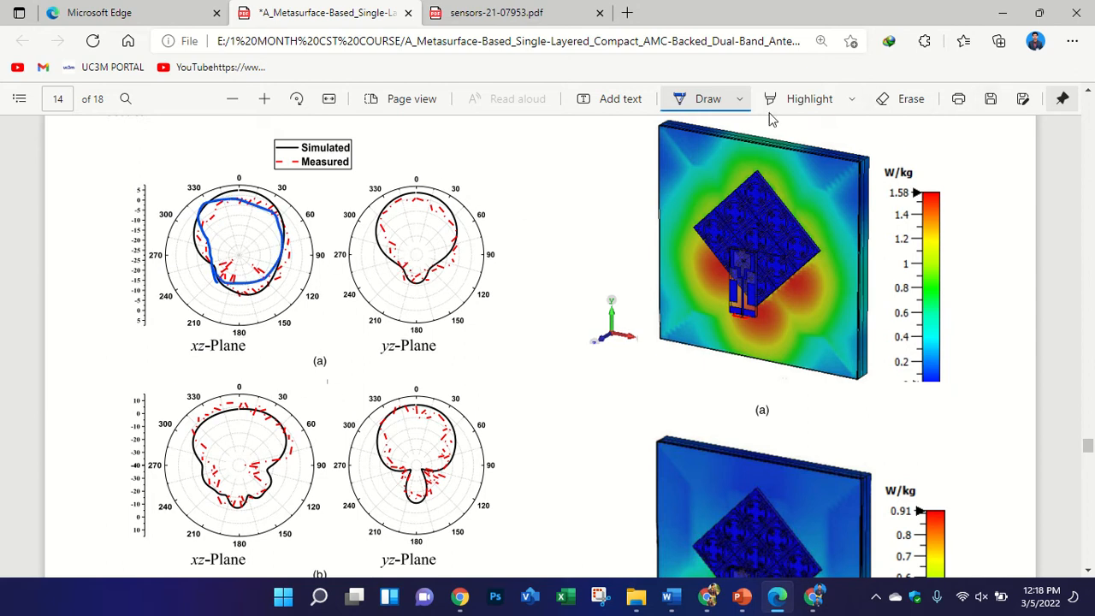
pyautogui.click(903, 99)
pyautogui.click(282, 224)
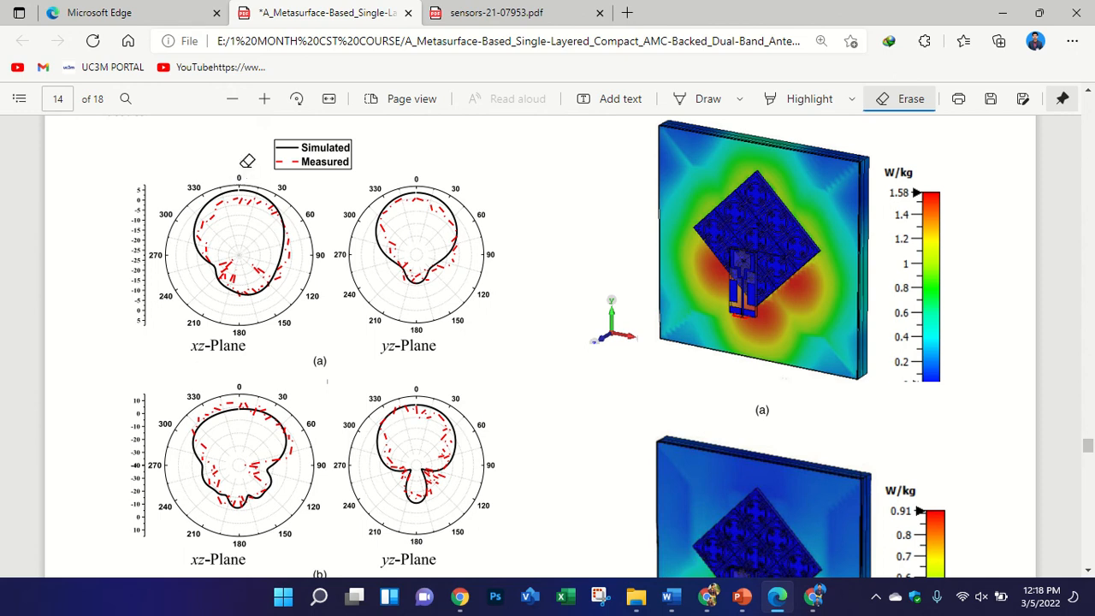
# - Examine the tissue properties table on page 14 and the human-arm antenna placement in Figure 29 on page 13
pyautogui.scroll(-5, 376, 308)
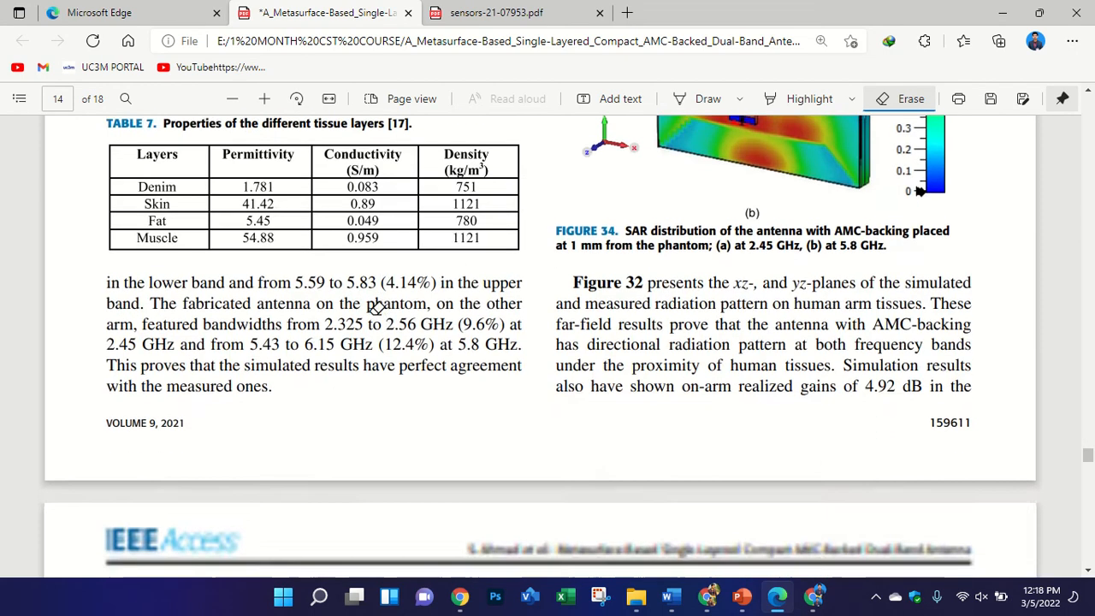
pyautogui.scroll(-8, 374, 307)
pyautogui.scroll(8, 368, 274)
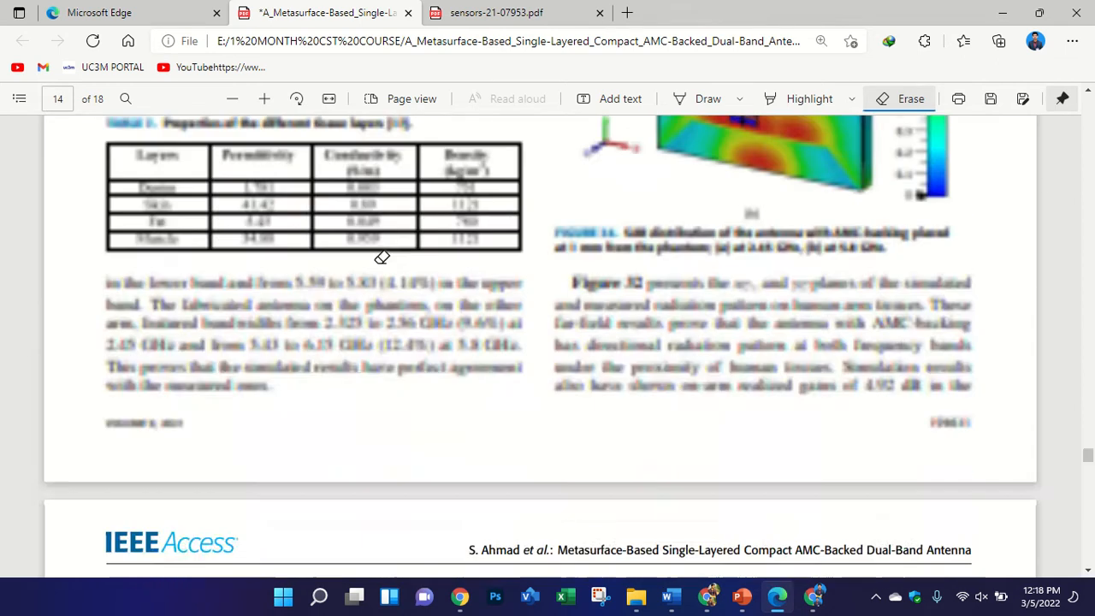
pyautogui.scroll(12, 382, 257)
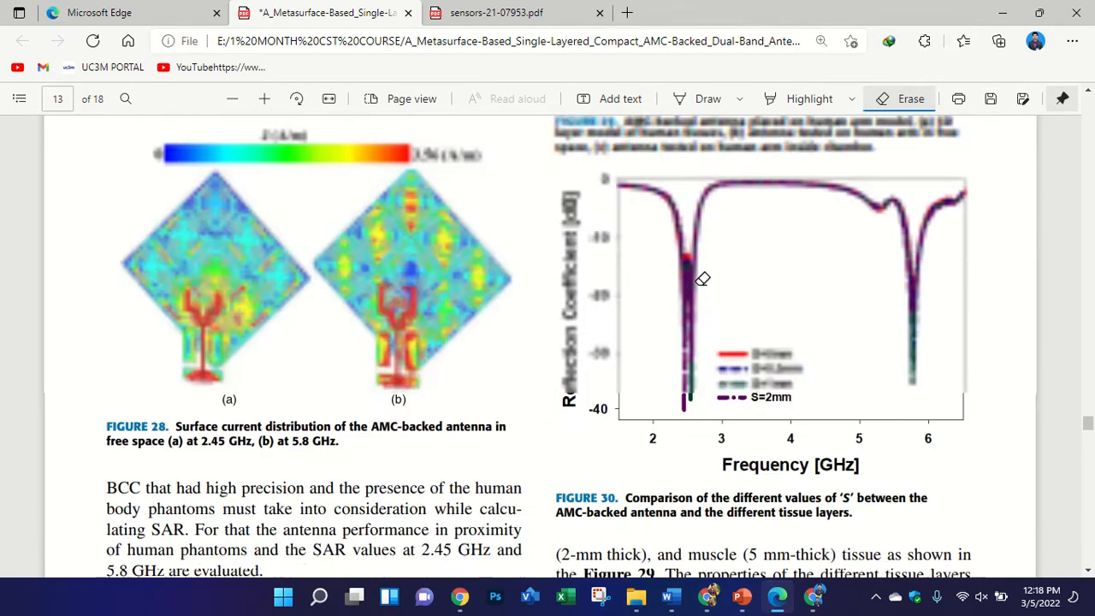
pyautogui.scroll(7, 702, 279)
pyautogui.scroll(-3, 705, 291)
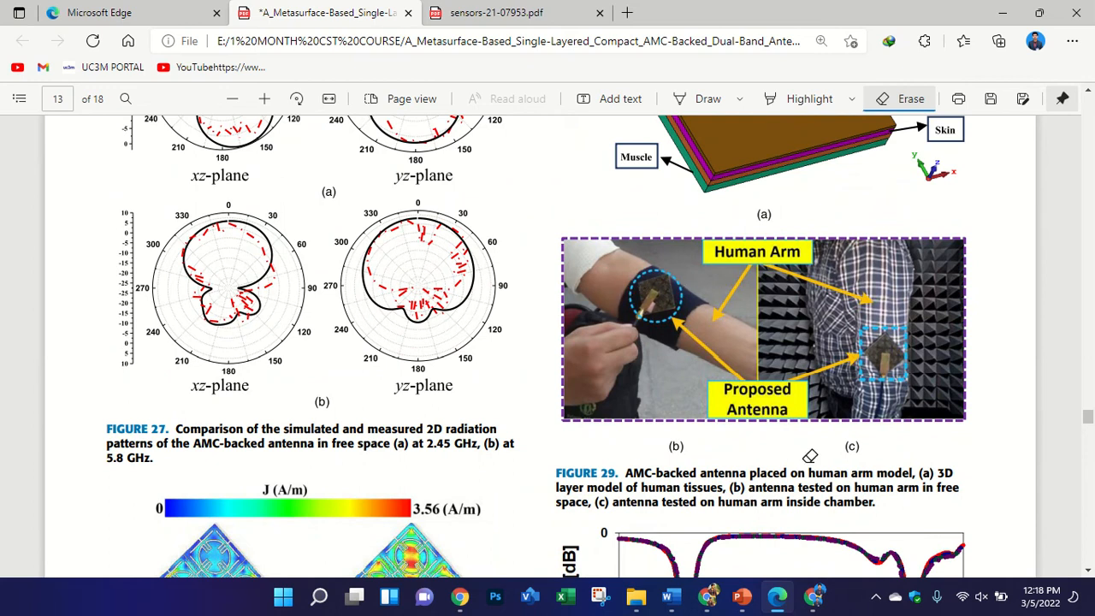
# - Switch to PowerPoint and draw red arrows on slide 7 pointing to the 902–928 MHz and 2.4–2.5 GHz rows
pyautogui.click(742, 596)
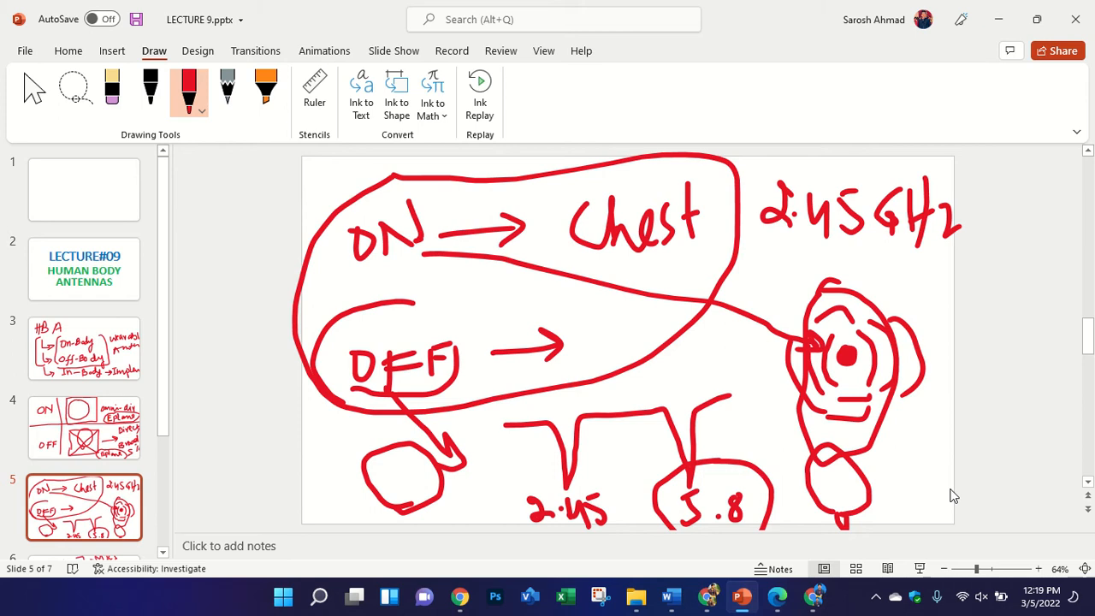
pyautogui.scroll(-3, 62, 338)
pyautogui.click(90, 497)
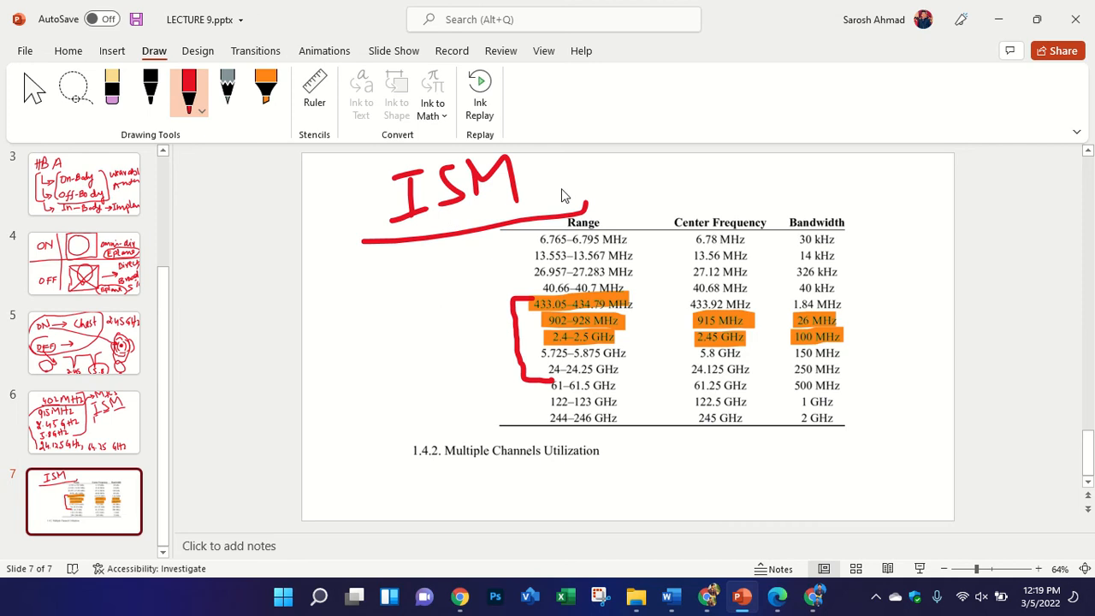
pyautogui.moveTo(434, 321)
pyautogui.mouseDown()
pyautogui.moveTo(534, 322)
pyautogui.moveTo(516, 334)
pyautogui.mouseUp()
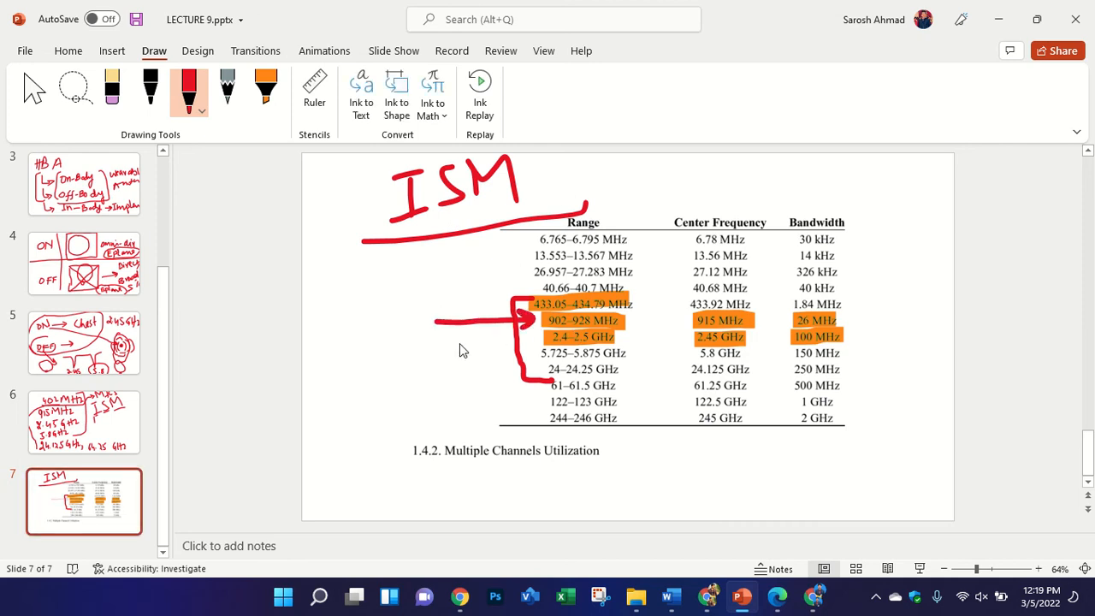
pyautogui.moveTo(441, 339)
pyautogui.mouseDown()
pyautogui.moveTo(542, 343)
pyautogui.moveTo(525, 358)
pyautogui.mouseUp()
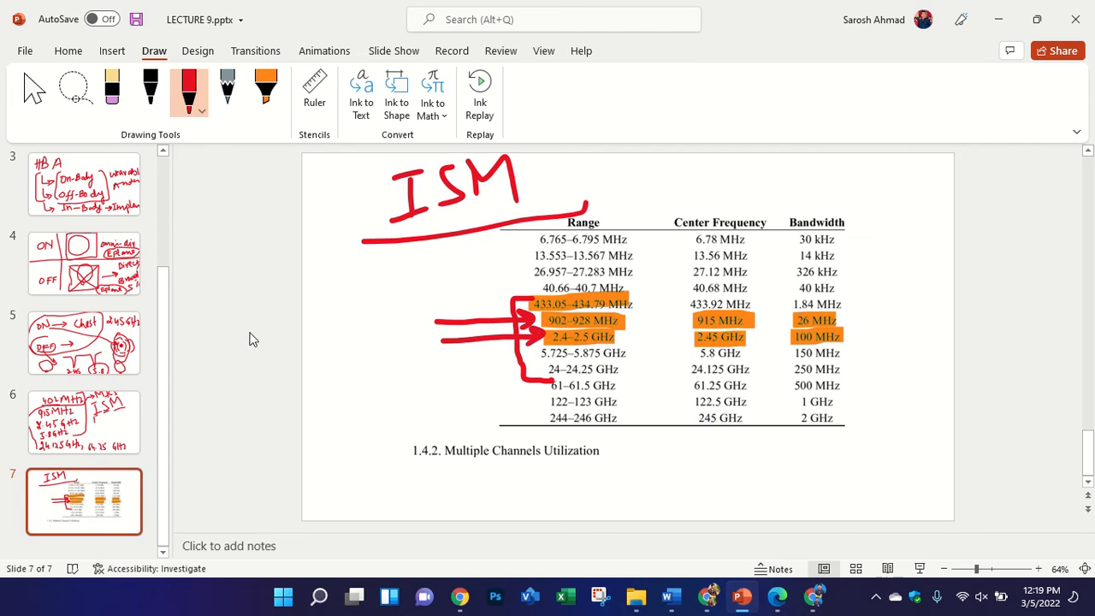
# - Switch to the metasurface antenna paper in Edge and examine the radiation patterns and W/kg distribution plots on page 14
pyautogui.scroll(3, 83, 342)
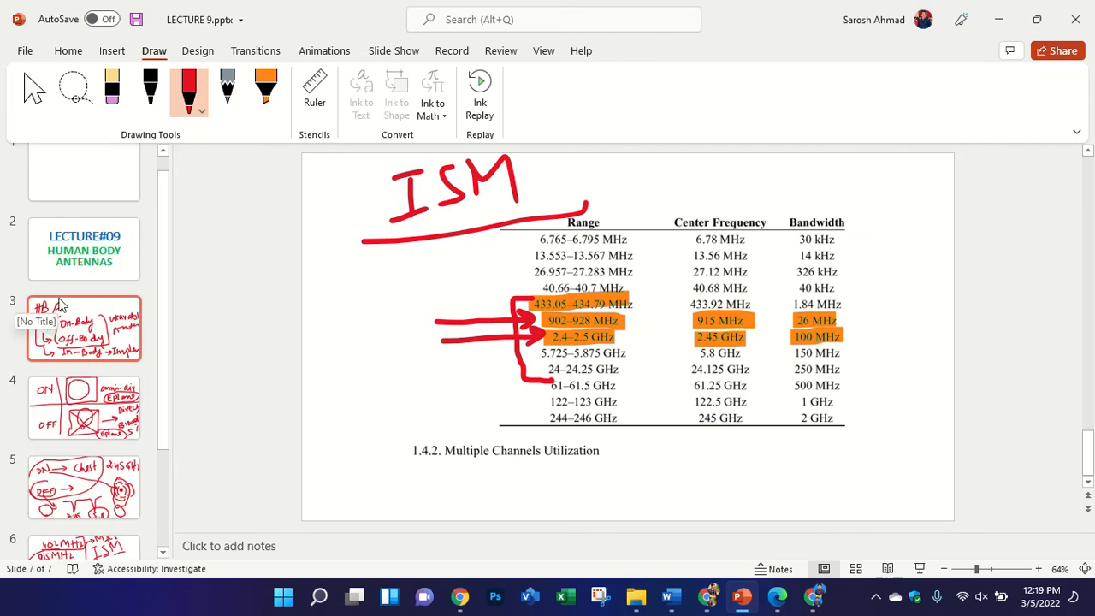
pyautogui.click(672, 596)
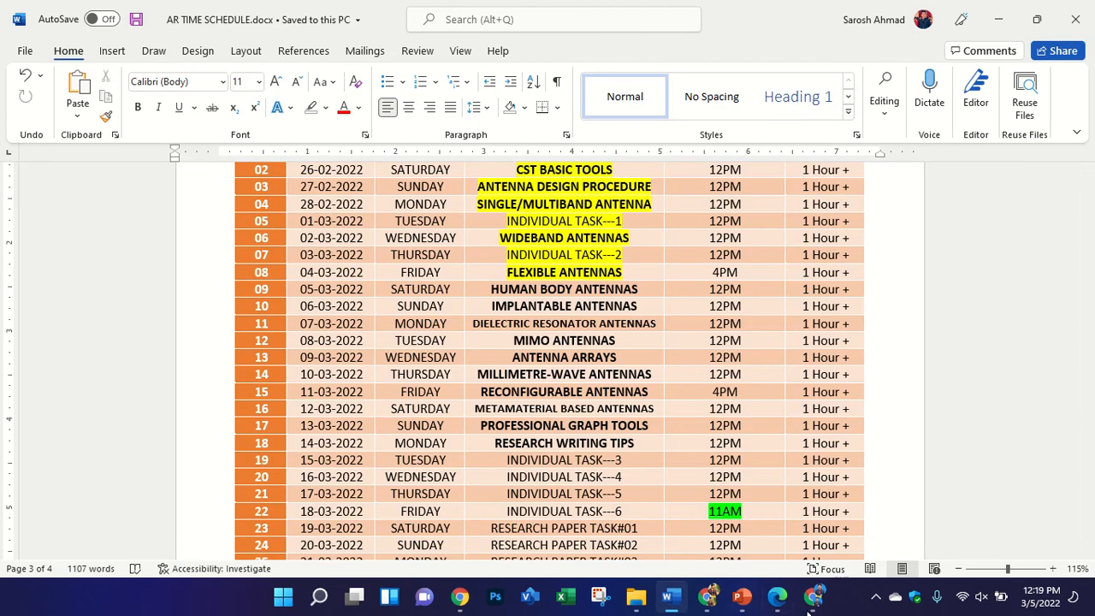
pyautogui.click(777, 596)
pyautogui.scroll(-5, 860, 280)
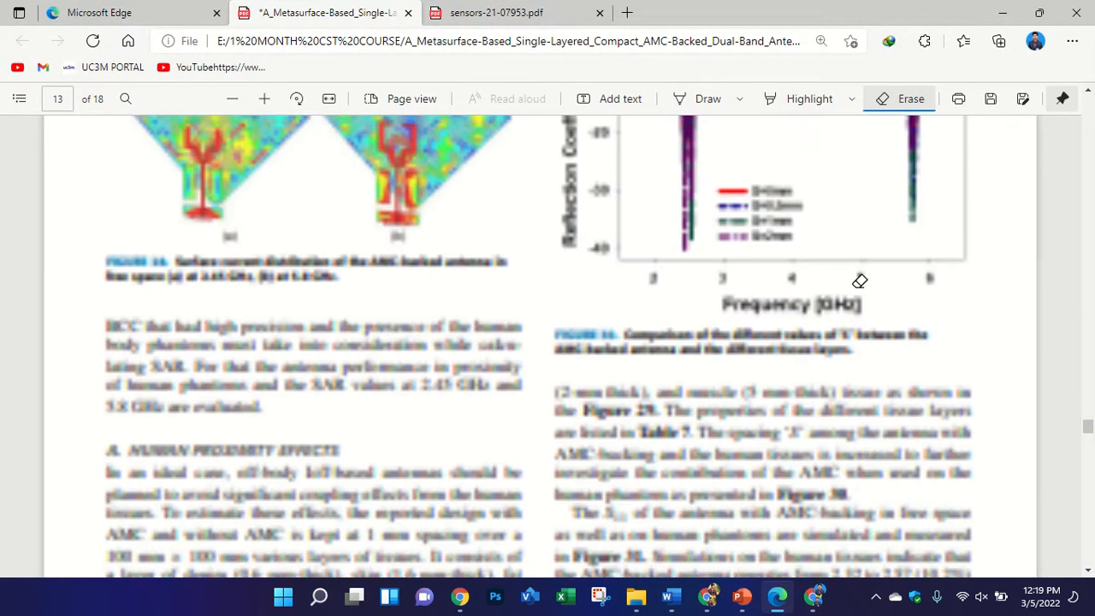
pyautogui.keyDown('ctrl'); pyautogui.scroll(2, 861, 280); pyautogui.keyUp('ctrl')
pyautogui.scroll(-5, 861, 281)
pyautogui.scroll(3, 861, 281)
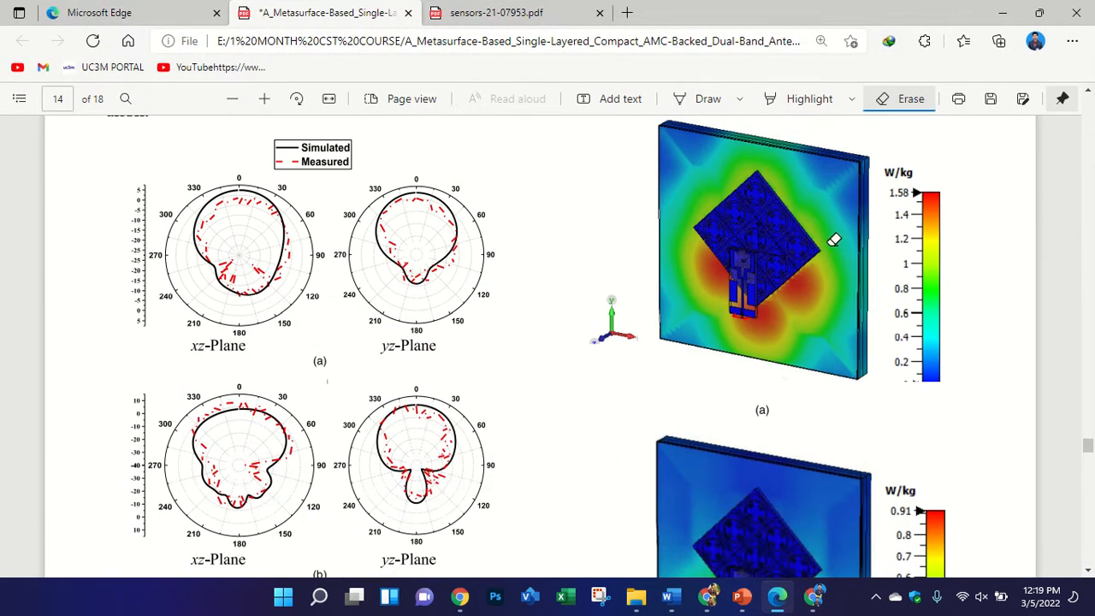
pyautogui.scroll(1, 835, 239)
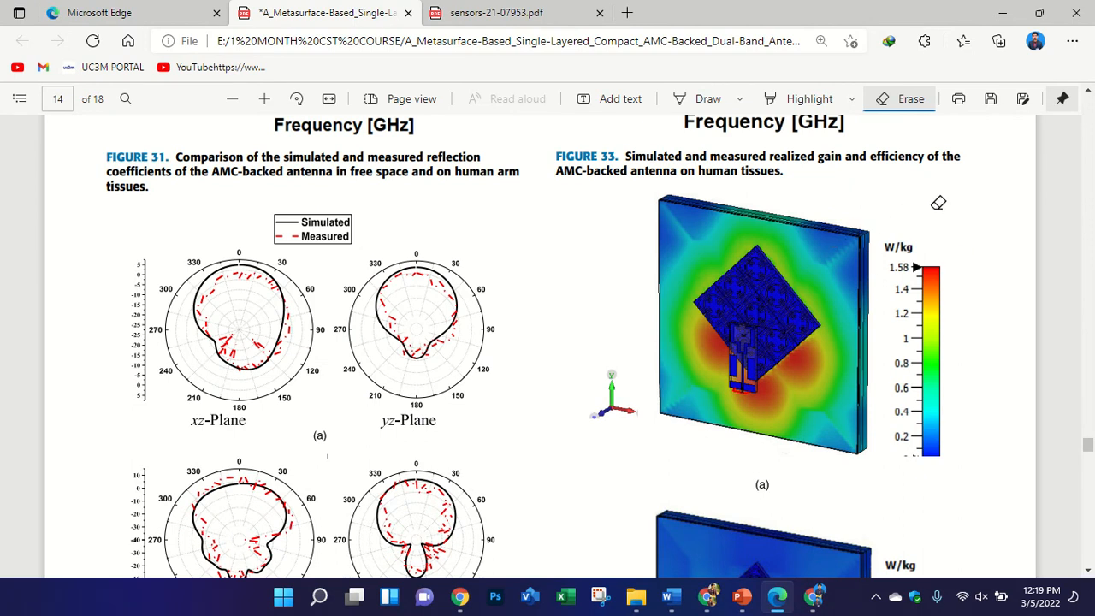
# - Switch to PowerPoint, add a new slide after slide 7 and remove its title and text placeholders
pyautogui.click(751, 598)
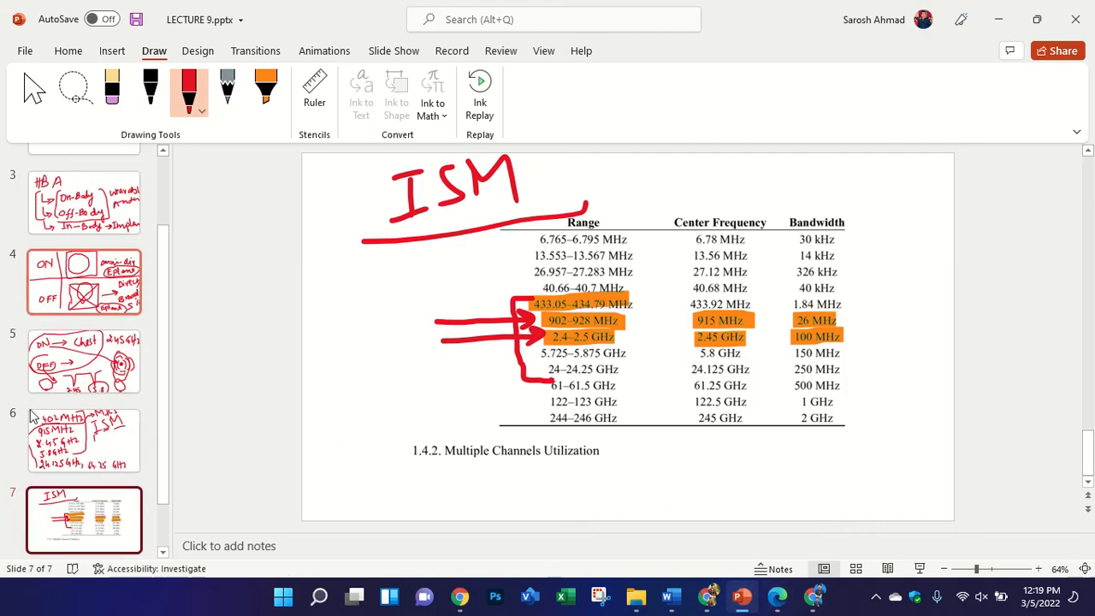
pyautogui.scroll(-1, 32, 415)
pyautogui.rightClick(97, 490)
pyautogui.click(159, 234)
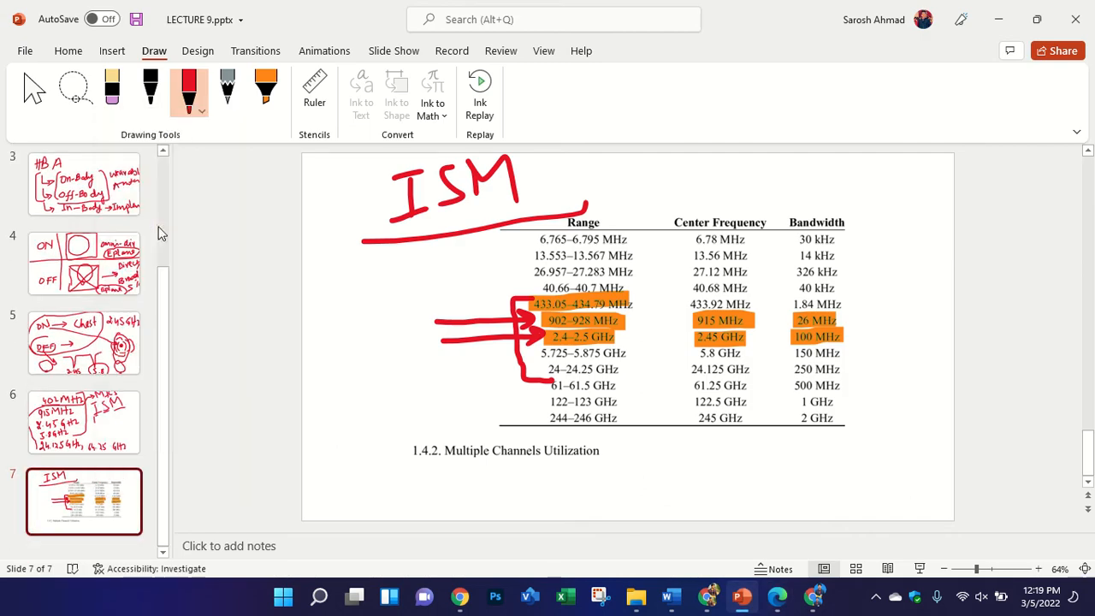
pyautogui.click(339, 295)
pyautogui.hotkey('ctrl', 'a')
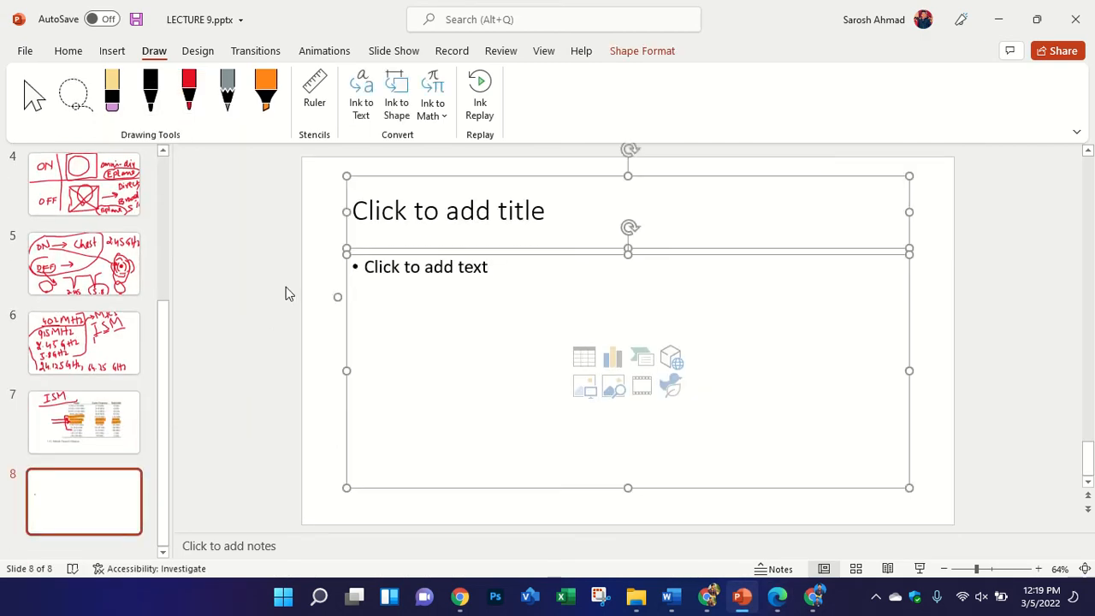
pyautogui.press('Delete')
# - Handwrite the heading "SAR" in red ink at the top of slide 8 and underline it
pyautogui.click(189, 90)
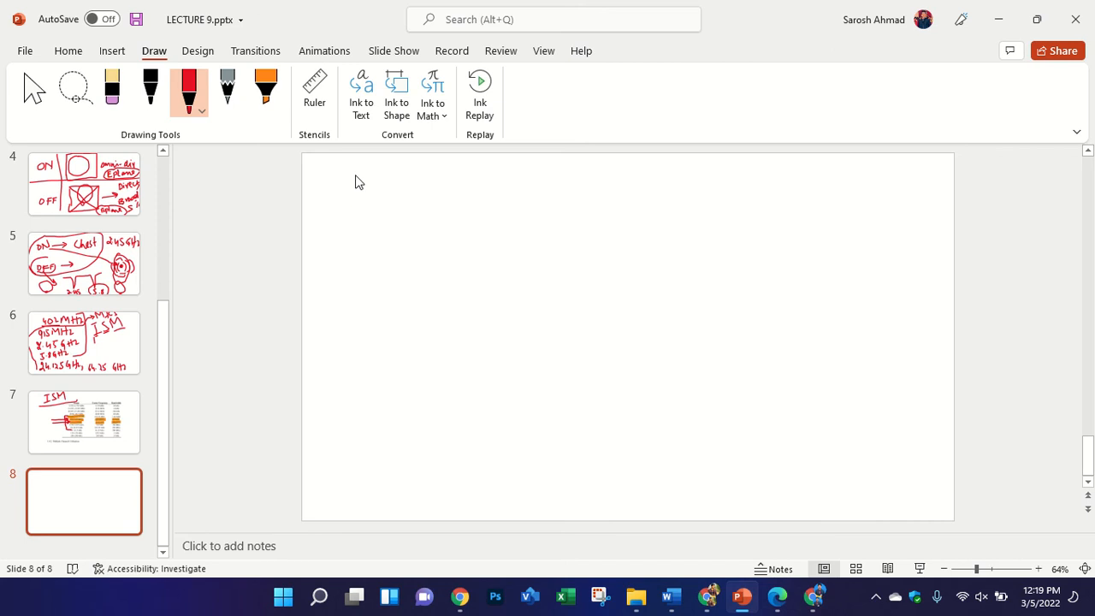
pyautogui.moveTo(358, 176)
pyautogui.mouseDown()
pyautogui.moveTo(347, 228)
pyautogui.moveTo(338, 223)
pyautogui.mouseUp()
pyautogui.moveTo(391, 174); pyautogui.dragTo(390, 221)
pyautogui.moveTo(389, 170)
pyautogui.mouseDown()
pyautogui.moveTo(428, 219)
pyautogui.moveTo(419, 195)
pyautogui.mouseUp()
pyautogui.moveTo(440, 171)
pyautogui.mouseDown()
pyautogui.moveTo(445, 218)
pyautogui.moveTo(449, 195)
pyautogui.moveTo(477, 210)
pyautogui.mouseUp()
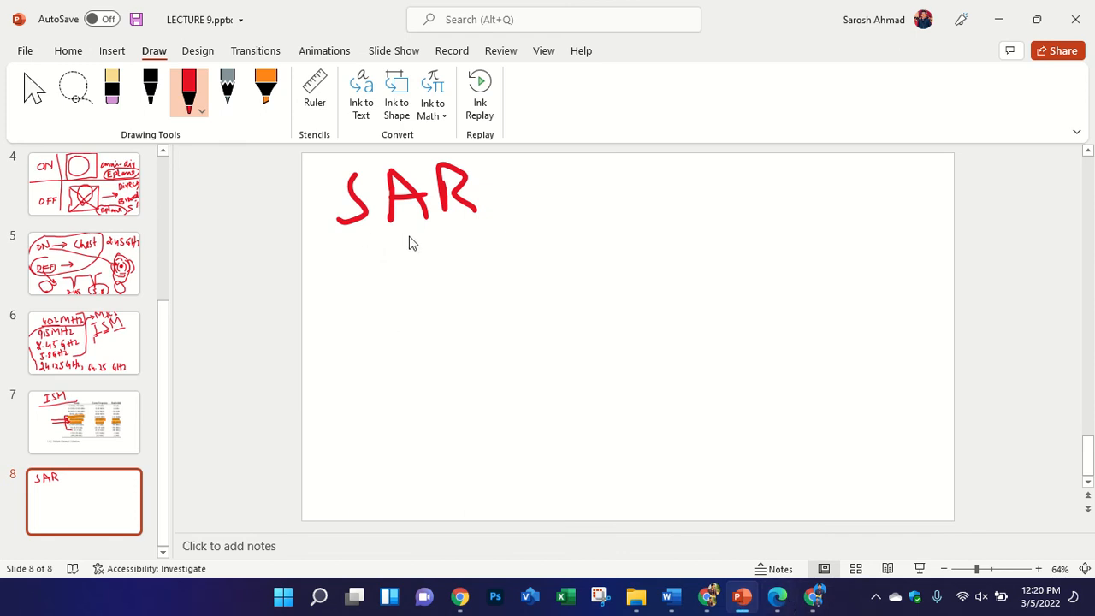
pyautogui.moveTo(411, 242); pyautogui.dragTo(393, 243)
# - Handwrite "10g of mass → < 2 W/kg" in red ink below the SAR heading
pyautogui.moveTo(370, 276)
pyautogui.mouseDown()
pyautogui.moveTo(378, 315)
pyautogui.moveTo(393, 282)
pyautogui.moveTo(426, 296)
pyautogui.moveTo(425, 310)
pyautogui.moveTo(418, 291)
pyautogui.moveTo(486, 284)
pyautogui.moveTo(492, 336)
pyautogui.mouseUp()
pyautogui.moveTo(472, 301)
pyautogui.mouseDown()
pyautogui.moveTo(509, 303)
pyautogui.moveTo(587, 270)
pyautogui.moveTo(582, 262)
pyautogui.moveTo(587, 272)
pyautogui.moveTo(553, 285)
pyautogui.moveTo(599, 287)
pyautogui.moveTo(585, 296)
pyautogui.mouseUp()
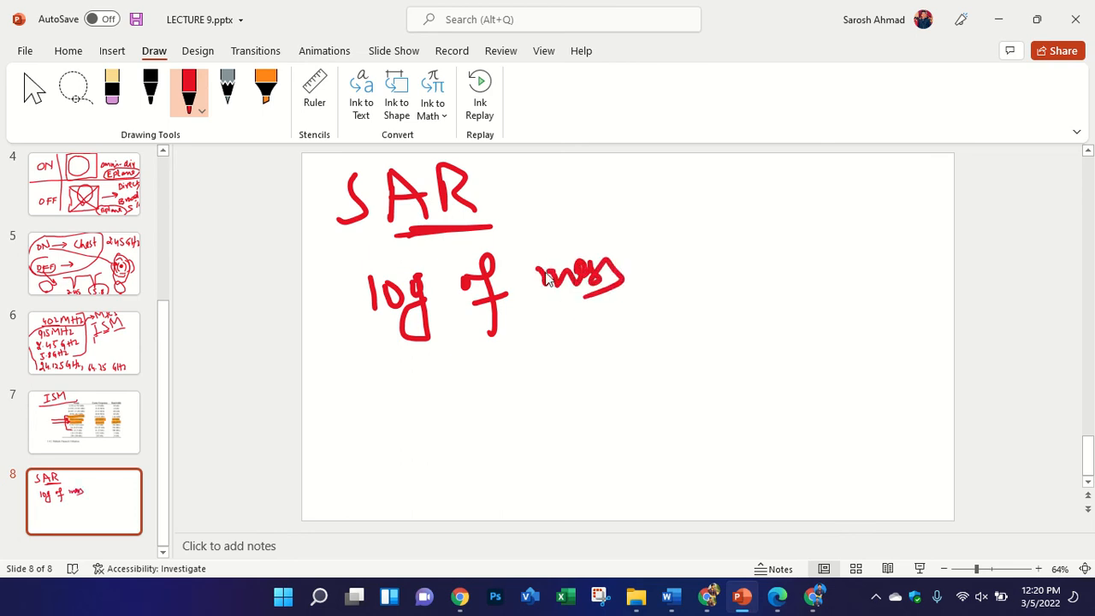
pyautogui.moveTo(646, 273)
pyautogui.mouseDown()
pyautogui.moveTo(667, 272)
pyautogui.moveTo(660, 282)
pyautogui.mouseUp()
pyautogui.moveTo(732, 255); pyautogui.dragTo(739, 290)
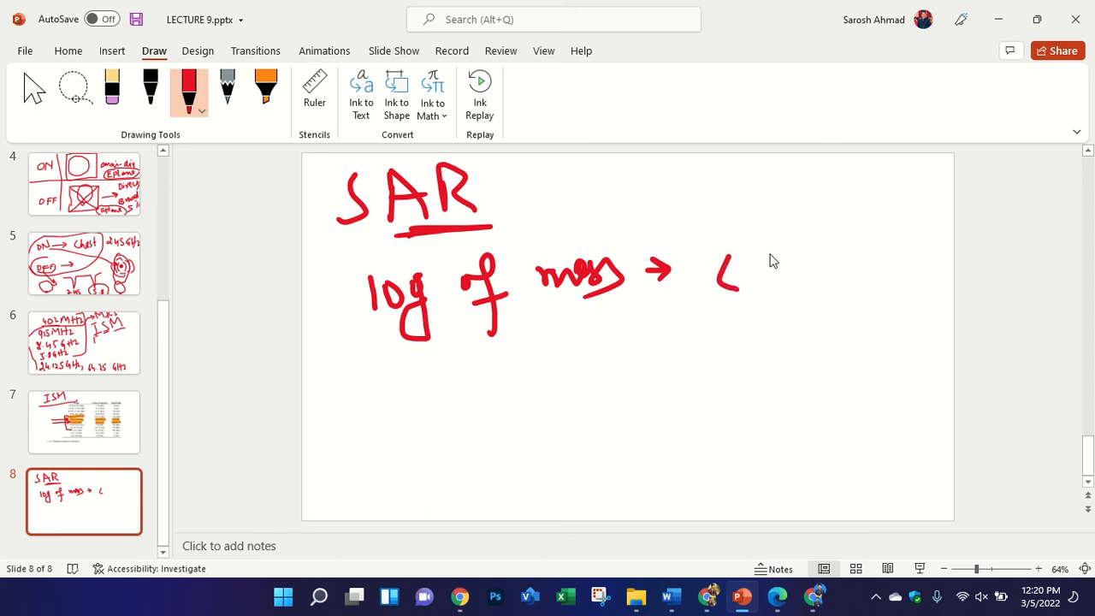
pyautogui.moveTo(758, 255); pyautogui.dragTo(780, 282)
pyautogui.moveTo(791, 249); pyautogui.dragTo(813, 259)
pyautogui.moveTo(845, 226); pyautogui.dragTo(846, 298)
pyautogui.moveTo(855, 249)
pyautogui.mouseDown()
pyautogui.moveTo(862, 296)
pyautogui.moveTo(886, 257)
pyautogui.moveTo(891, 310)
pyautogui.moveTo(904, 266)
pyautogui.mouseUp()
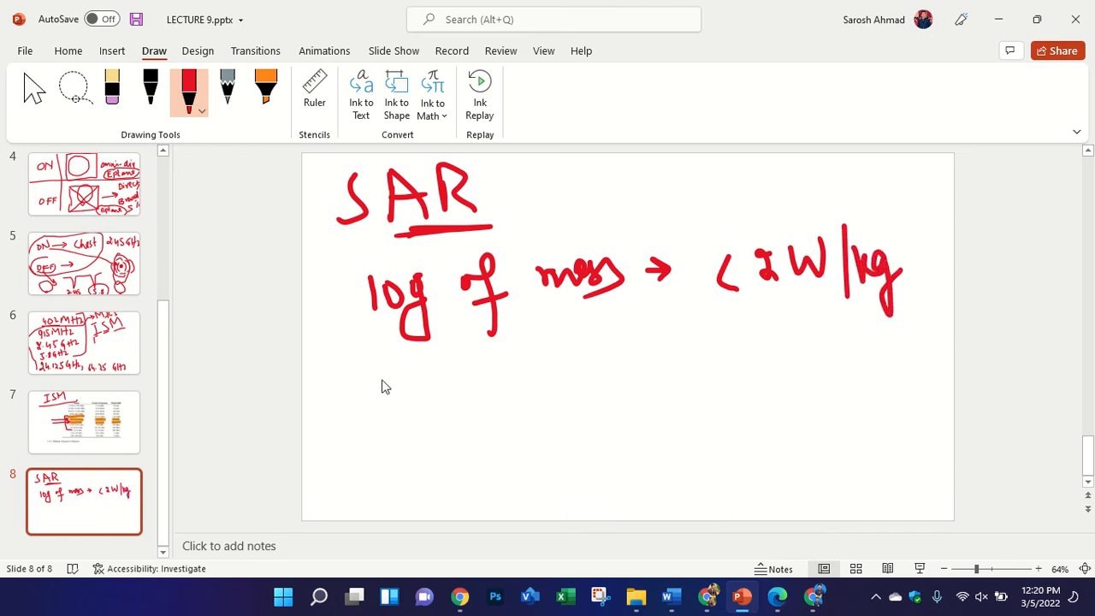
# - Handwrite "1g of mass < 1.6 W/kg" in red ink as the second line and circle "10g" in the line above
pyautogui.moveTo(375, 394)
pyautogui.mouseDown()
pyautogui.moveTo(391, 378)
pyautogui.moveTo(393, 416)
pyautogui.moveTo(426, 405)
pyautogui.moveTo(438, 449)
pyautogui.moveTo(428, 432)
pyautogui.mouseUp()
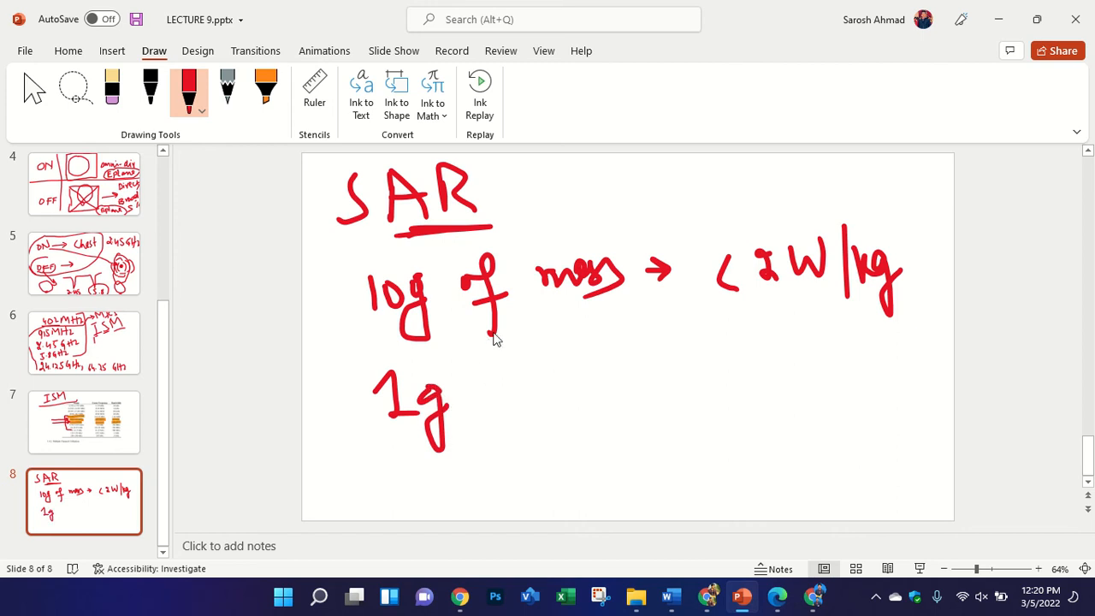
pyautogui.moveTo(510, 381)
pyautogui.mouseDown()
pyautogui.moveTo(536, 385)
pyautogui.moveTo(539, 450)
pyautogui.moveTo(546, 409)
pyautogui.mouseUp()
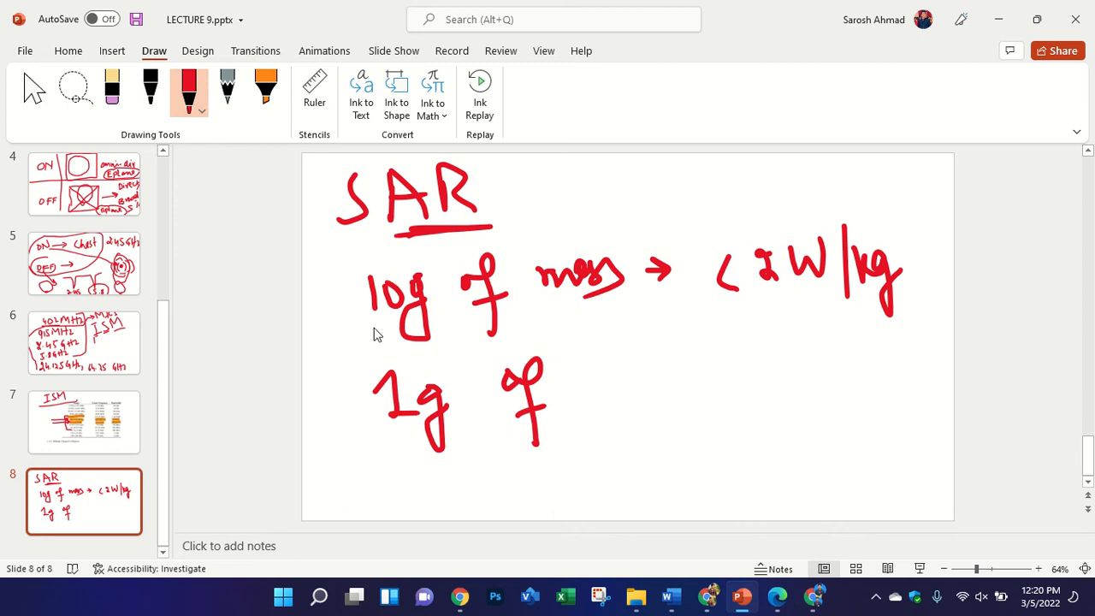
pyautogui.moveTo(405, 264)
pyautogui.mouseDown()
pyautogui.moveTo(341, 338)
pyautogui.moveTo(472, 301)
pyautogui.moveTo(393, 262)
pyautogui.mouseUp()
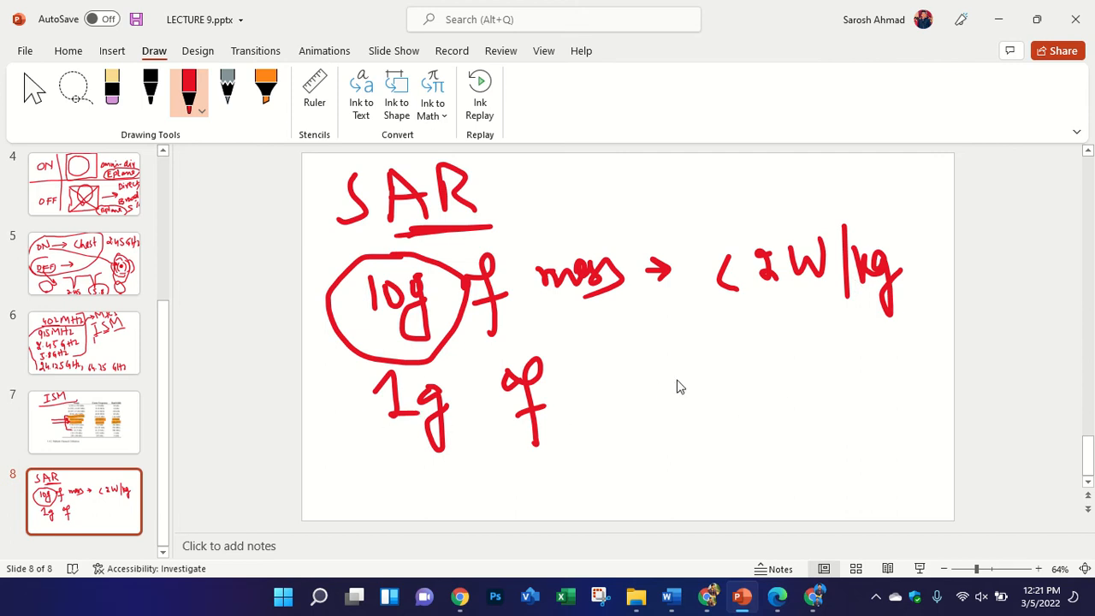
pyautogui.moveTo(599, 397)
pyautogui.mouseDown()
pyautogui.moveTo(607, 411)
pyautogui.moveTo(639, 386)
pyautogui.moveTo(655, 396)
pyautogui.moveTo(689, 376)
pyautogui.moveTo(700, 400)
pyautogui.mouseUp()
pyautogui.moveTo(775, 366)
pyautogui.mouseDown()
pyautogui.moveTo(745, 391)
pyautogui.moveTo(801, 393)
pyautogui.mouseUp()
pyautogui.click(811, 385)
pyautogui.moveTo(842, 386); pyautogui.dragTo(835, 392)
pyautogui.moveTo(859, 363)
pyautogui.mouseDown()
pyautogui.moveTo(876, 384)
pyautogui.moveTo(883, 348)
pyautogui.moveTo(888, 411)
pyautogui.mouseUp()
pyautogui.moveTo(917, 366)
pyautogui.mouseDown()
pyautogui.moveTo(924, 396)
pyautogui.moveTo(950, 374)
pyautogui.moveTo(965, 391)
pyautogui.mouseUp()
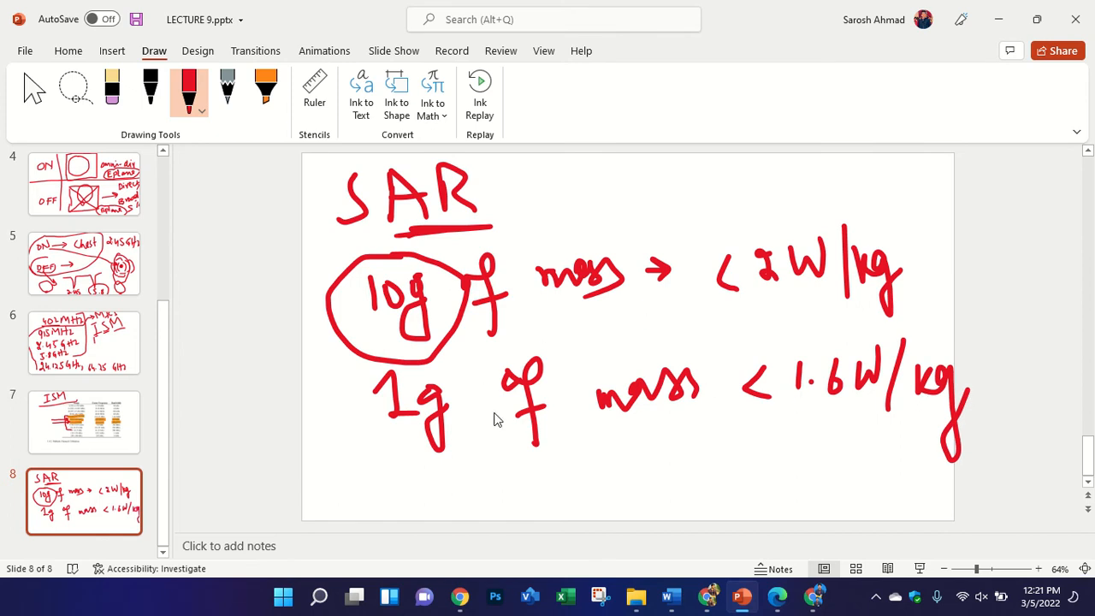
# - Erase the red circle around "10g" on slide 8
pyautogui.click(266, 88)
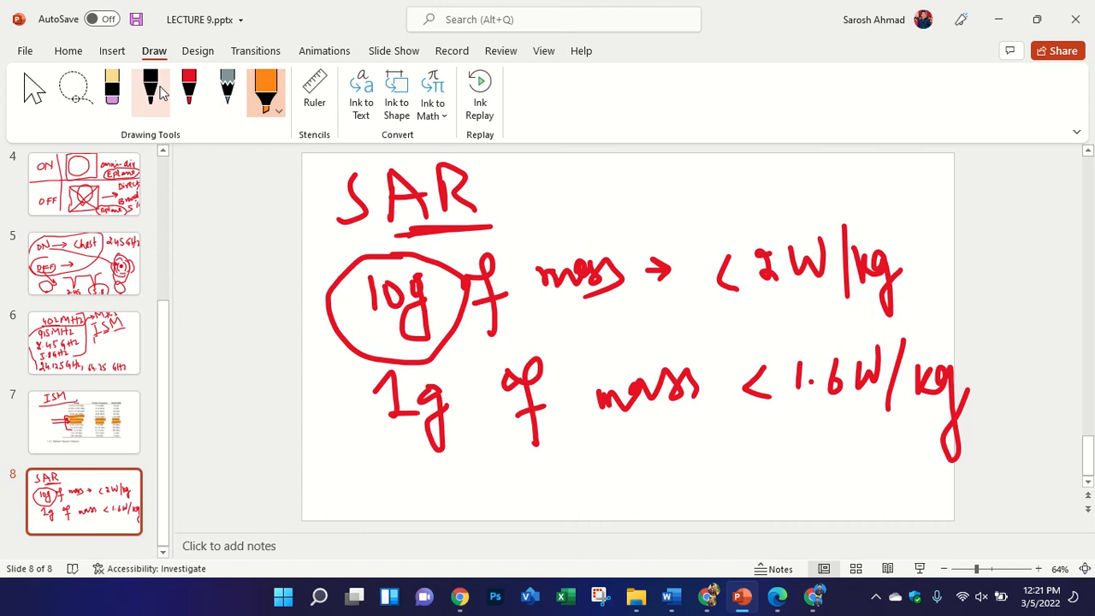
pyautogui.click(112, 88)
pyautogui.moveTo(368, 266); pyautogui.dragTo(345, 295)
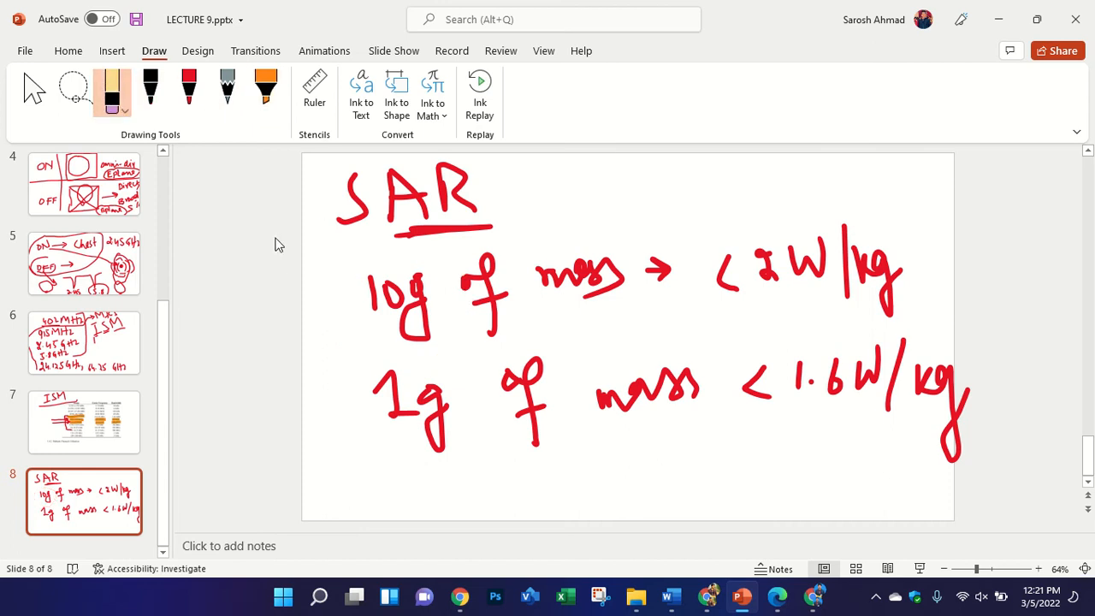
pyautogui.click(112, 51)
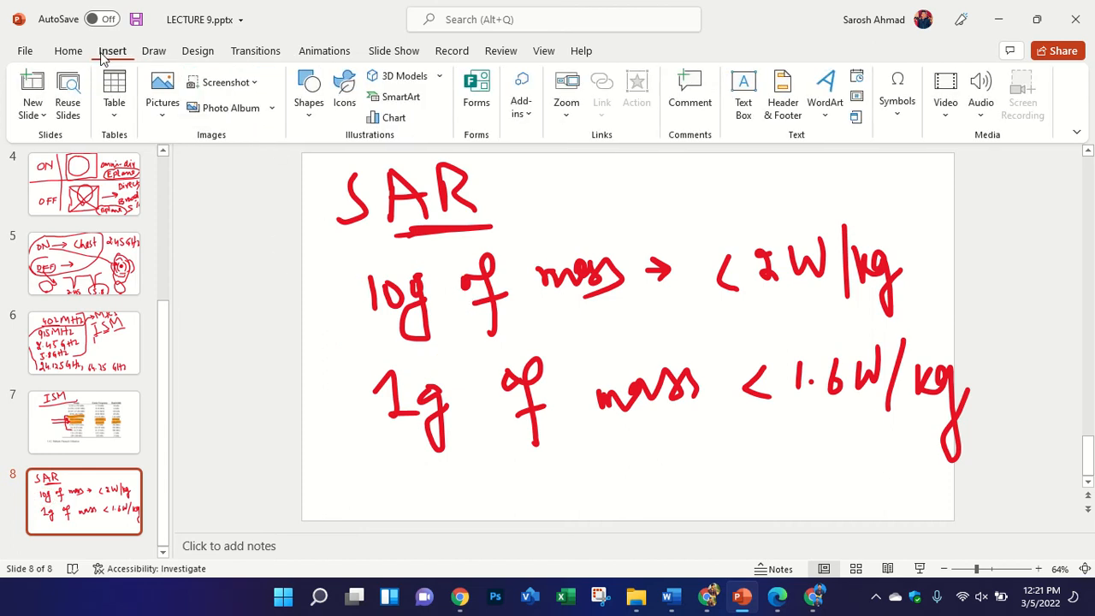
pyautogui.click(68, 50)
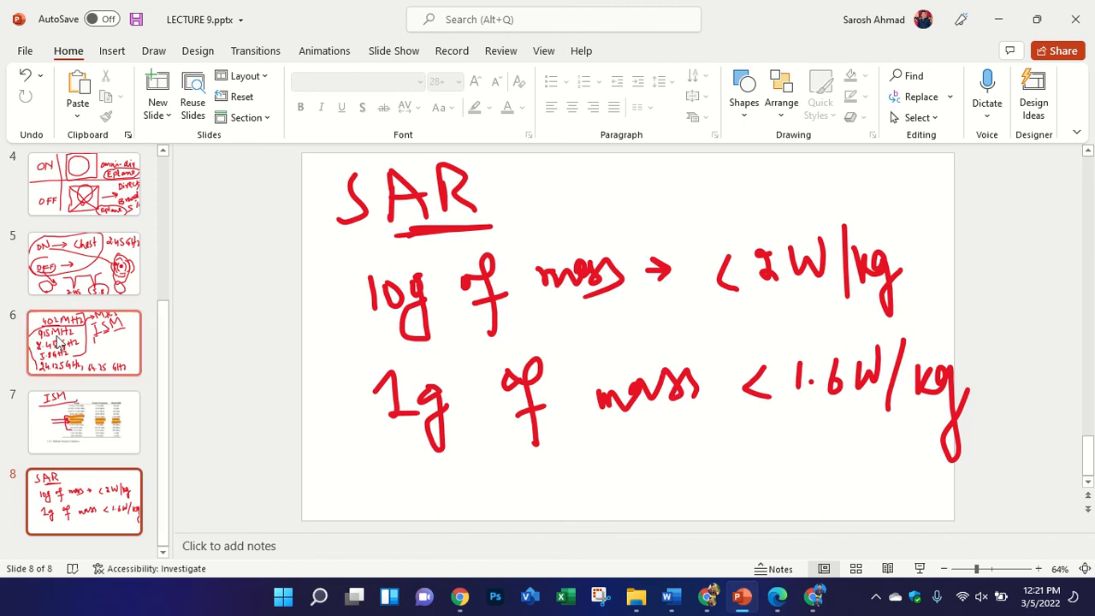
pyautogui.scroll(5, 84, 316)
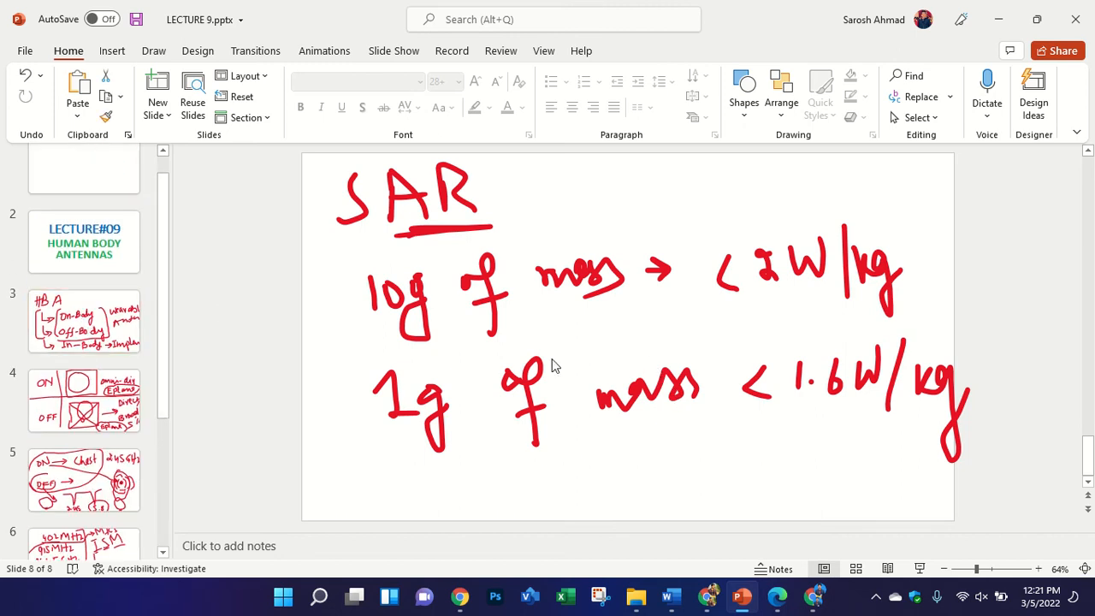
pyautogui.scroll(-5, 48, 365)
pyautogui.scroll(-1, 49, 366)
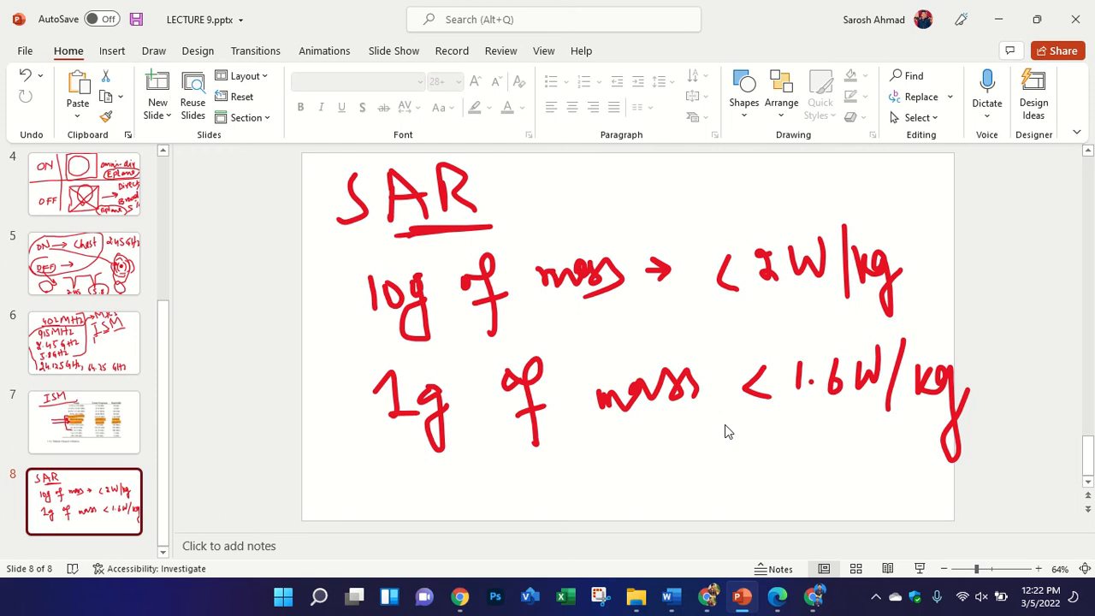
pyautogui.click(112, 53)
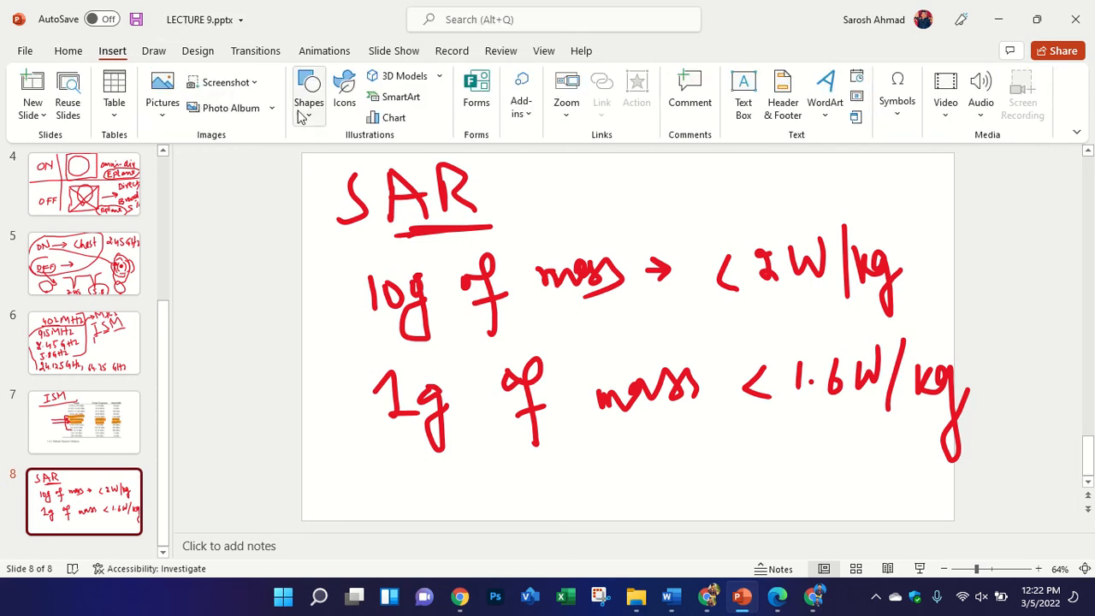
pyautogui.click(181, 55)
# - Handwrite "IEEE Standards" in red ink beside the SAR heading on slide 8
pyautogui.click(158, 53)
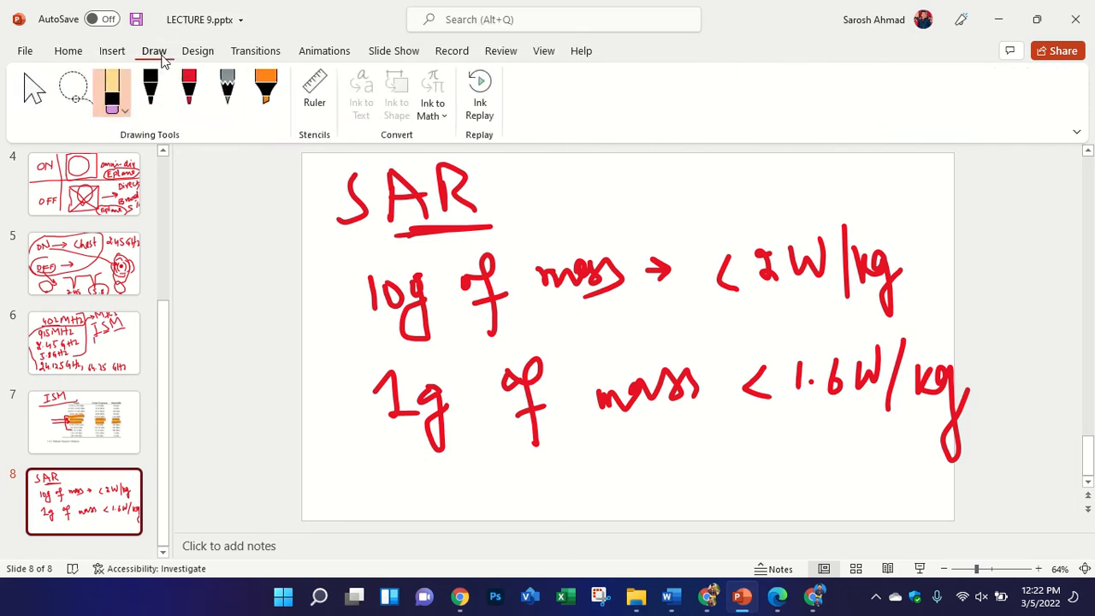
pyautogui.click(189, 90)
pyautogui.moveTo(553, 174); pyautogui.dragTo(558, 220)
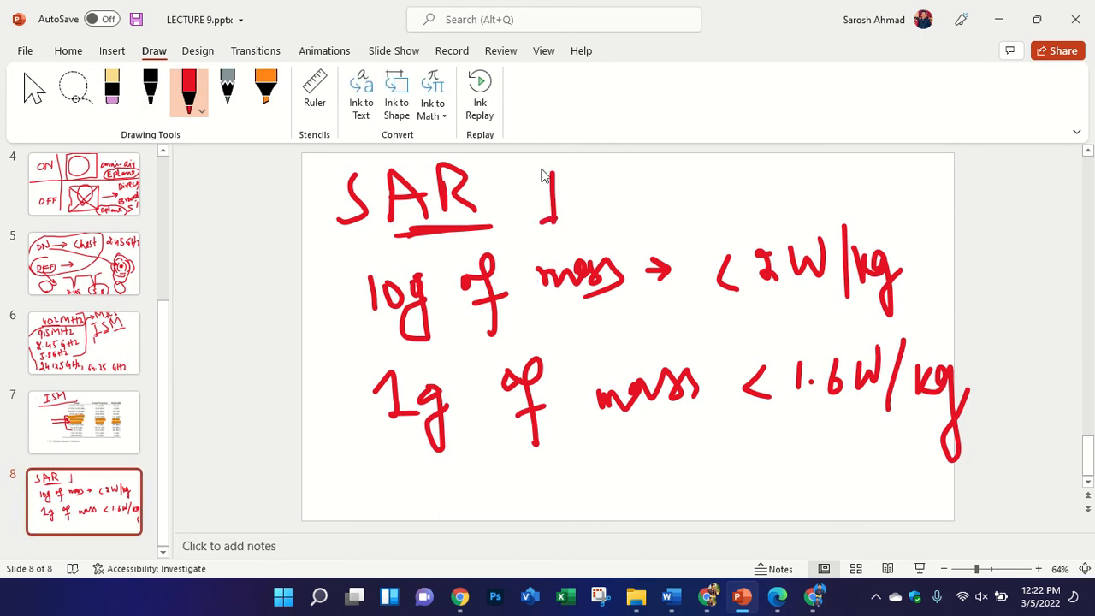
pyautogui.moveTo(539, 169)
pyautogui.mouseDown()
pyautogui.moveTo(561, 167)
pyautogui.moveTo(581, 226)
pyautogui.mouseUp()
pyautogui.moveTo(580, 170); pyautogui.dragTo(604, 167)
pyautogui.moveTo(583, 199)
pyautogui.mouseDown()
pyautogui.moveTo(611, 196)
pyautogui.moveTo(613, 217)
pyautogui.mouseUp()
pyautogui.moveTo(627, 172)
pyautogui.mouseDown()
pyautogui.moveTo(625, 224)
pyautogui.moveTo(648, 166)
pyautogui.moveTo(657, 217)
pyautogui.mouseUp()
pyautogui.moveTo(671, 171)
pyautogui.mouseDown()
pyautogui.moveTo(671, 220)
pyautogui.moveTo(693, 165)
pyautogui.moveTo(697, 217)
pyautogui.mouseUp()
pyautogui.moveTo(756, 173)
pyautogui.mouseDown()
pyautogui.moveTo(742, 209)
pyautogui.moveTo(762, 200)
pyautogui.moveTo(762, 213)
pyautogui.moveTo(855, 199)
pyautogui.moveTo(849, 168)
pyautogui.moveTo(871, 209)
pyautogui.moveTo(886, 190)
pyautogui.moveTo(924, 193)
pyautogui.moveTo(936, 166)
pyautogui.moveTo(949, 190)
pyautogui.moveTo(918, 207)
pyautogui.mouseUp()
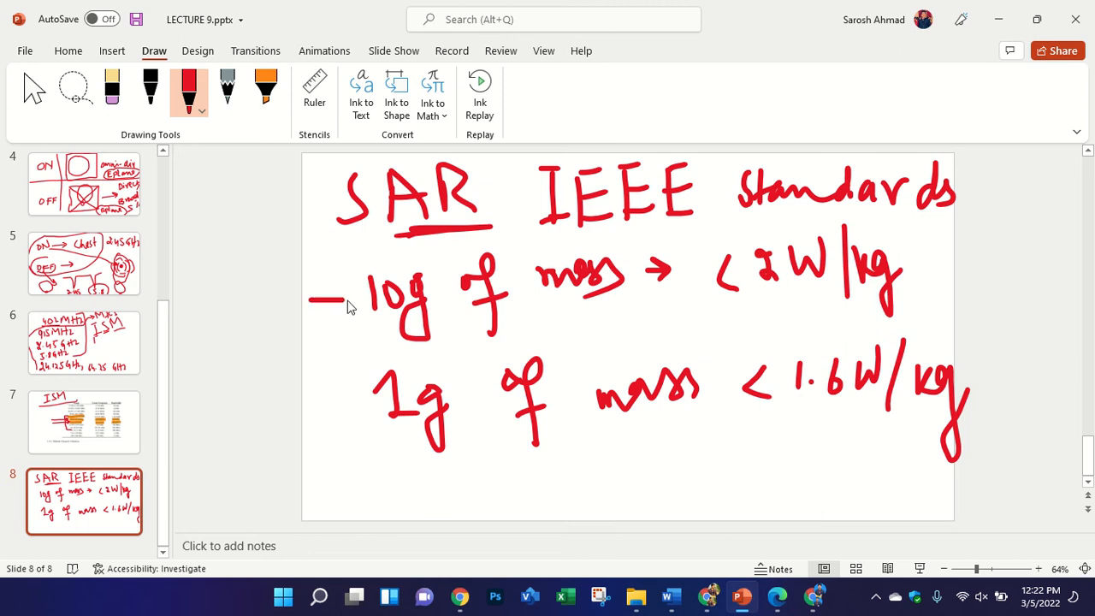
# - Draw red arrows pointing to the 10g and 1g lines and label them "U.S" and "EU" respectively
pyautogui.moveTo(334, 288); pyautogui.dragTo(335, 306)
pyautogui.moveTo(231, 275); pyautogui.dragTo(225, 318)
pyautogui.click(248, 327)
pyautogui.moveTo(282, 272); pyautogui.dragTo(276, 318)
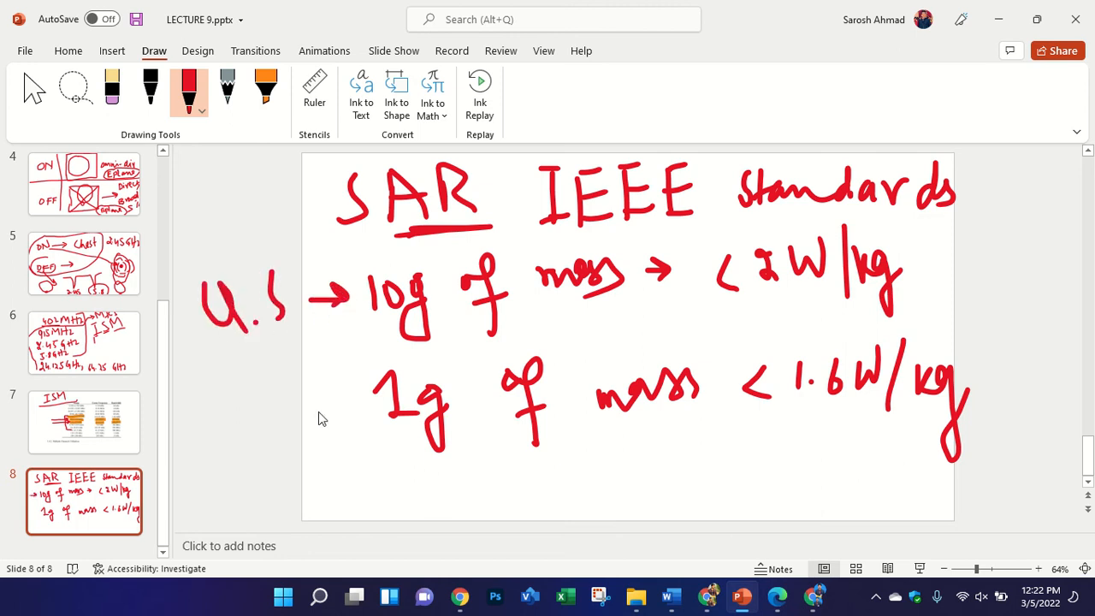
pyautogui.moveTo(318, 411)
pyautogui.mouseDown()
pyautogui.moveTo(385, 414)
pyautogui.moveTo(353, 428)
pyautogui.mouseUp()
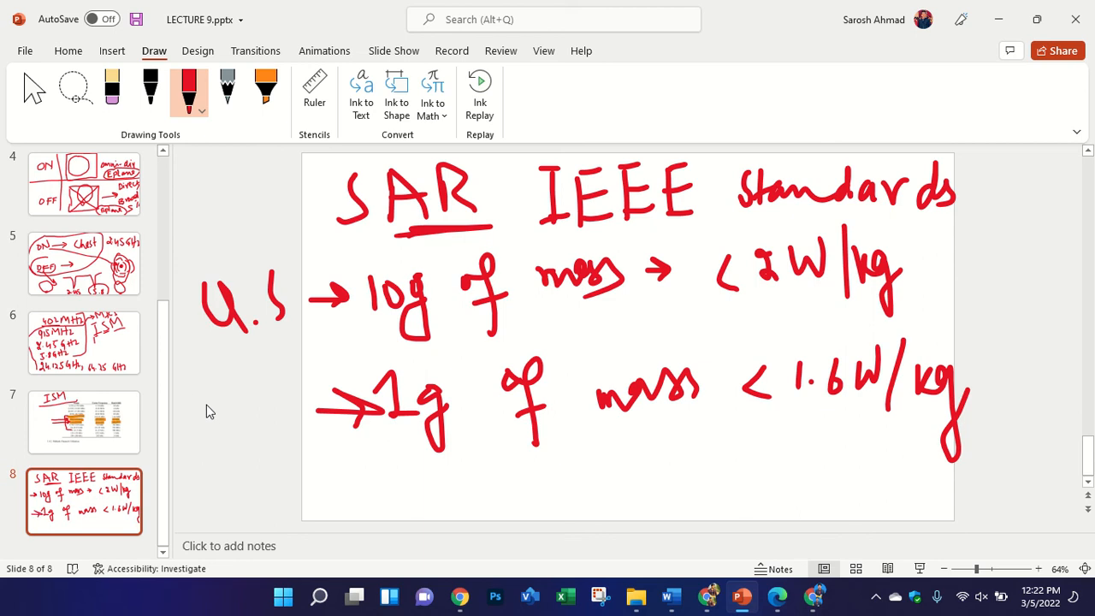
pyautogui.moveTo(206, 399)
pyautogui.mouseDown()
pyautogui.moveTo(208, 434)
pyautogui.moveTo(238, 394)
pyautogui.moveTo(232, 413)
pyautogui.moveTo(248, 432)
pyautogui.mouseUp()
pyautogui.moveTo(266, 390); pyautogui.dragTo(288, 429)
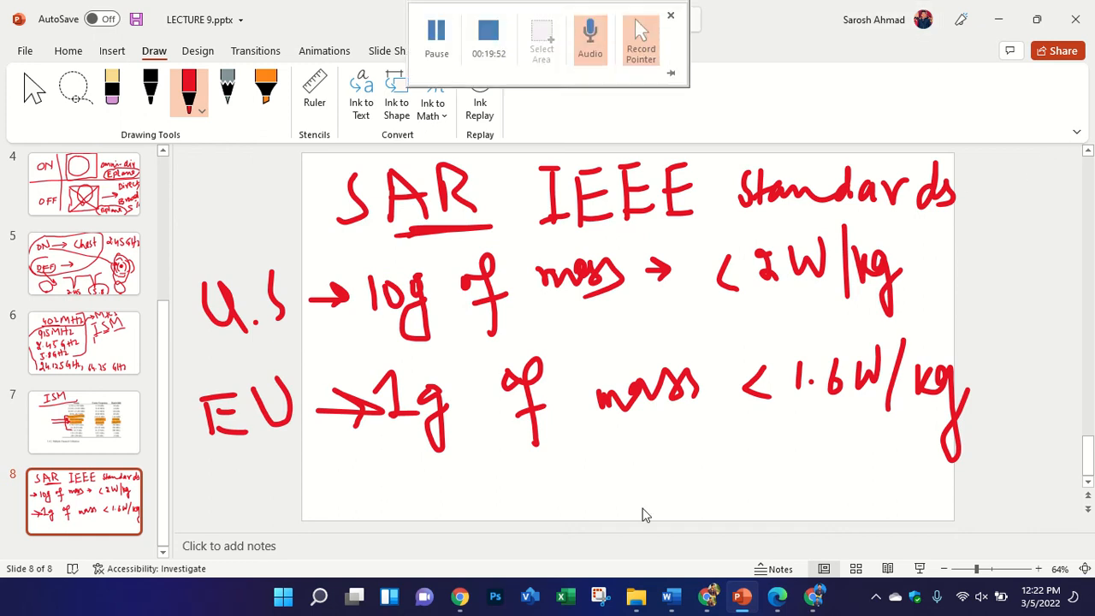
# - Switch to Chrome, search Google for "SAR VALUES" in a new tab and look through the results
pyautogui.click(814, 597)
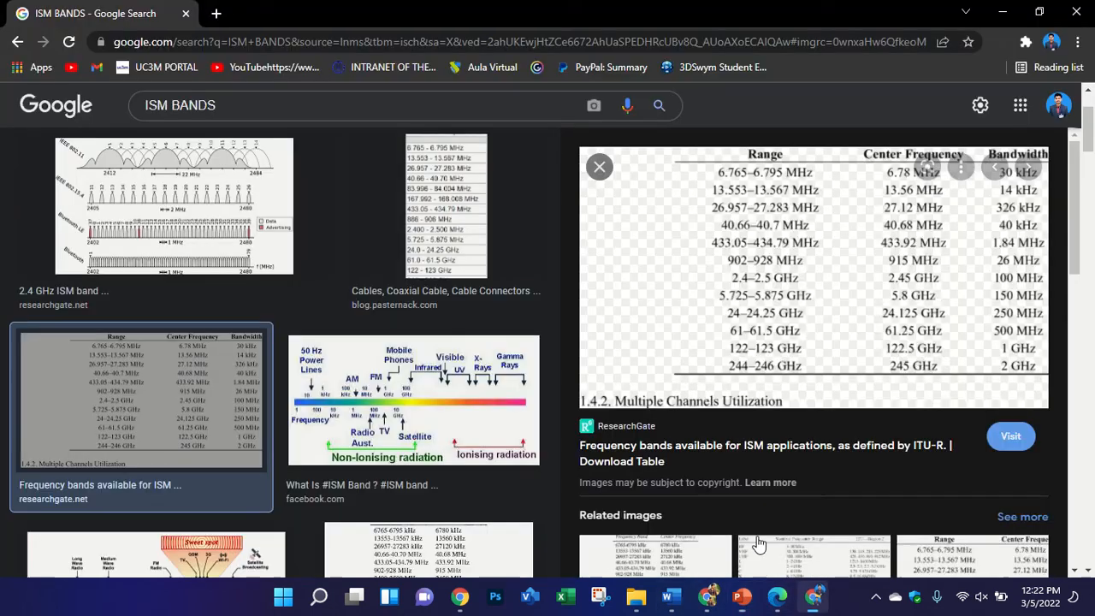
pyautogui.click(216, 12)
pyautogui.write('SAR ')
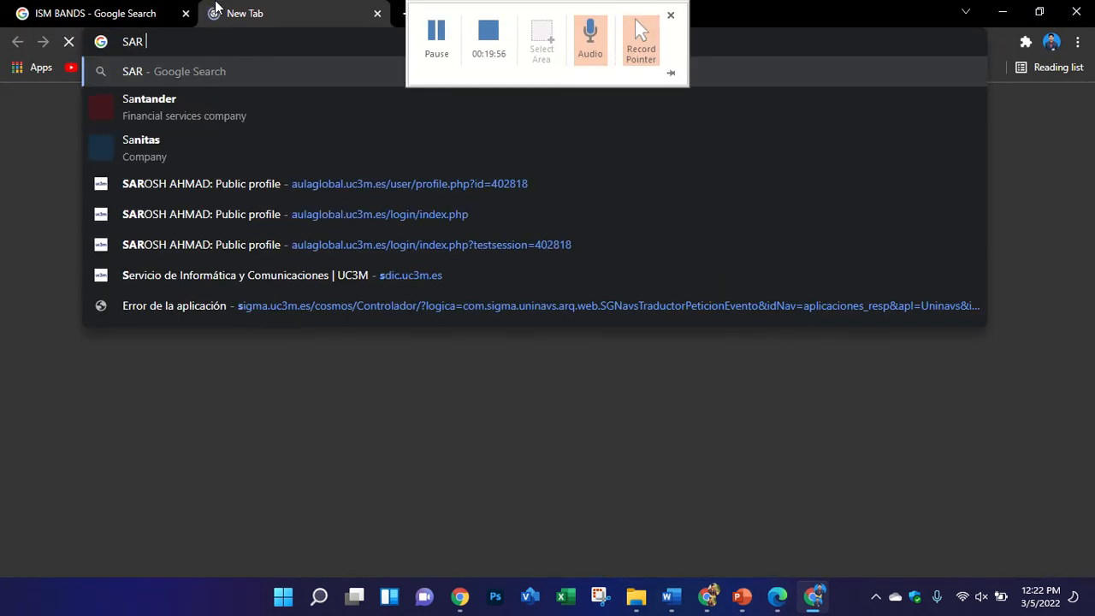
pyautogui.write('VALUES')
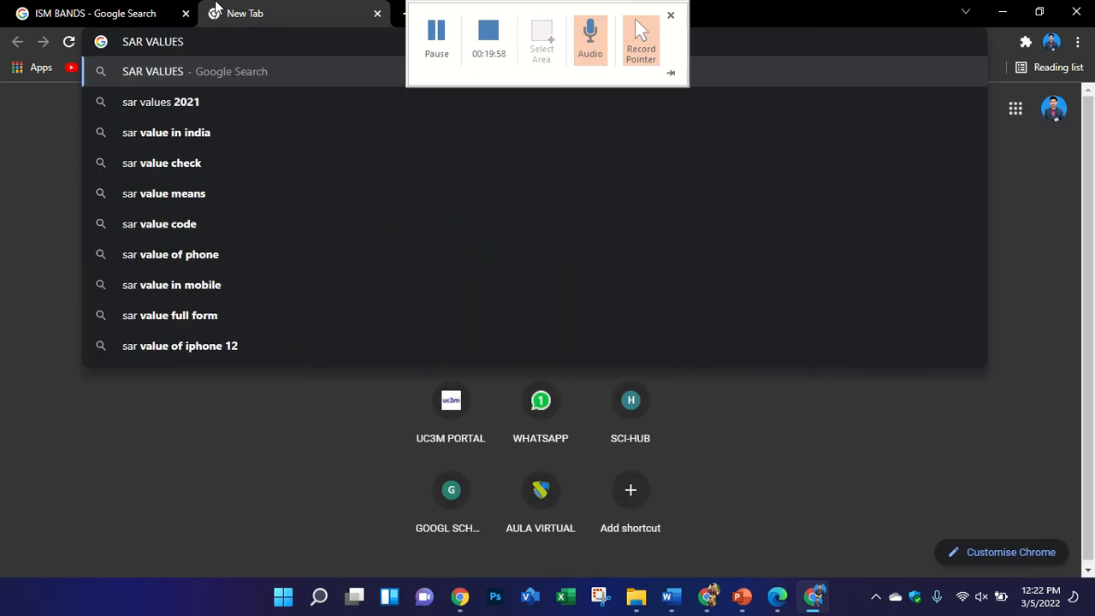
pyautogui.press('Return')
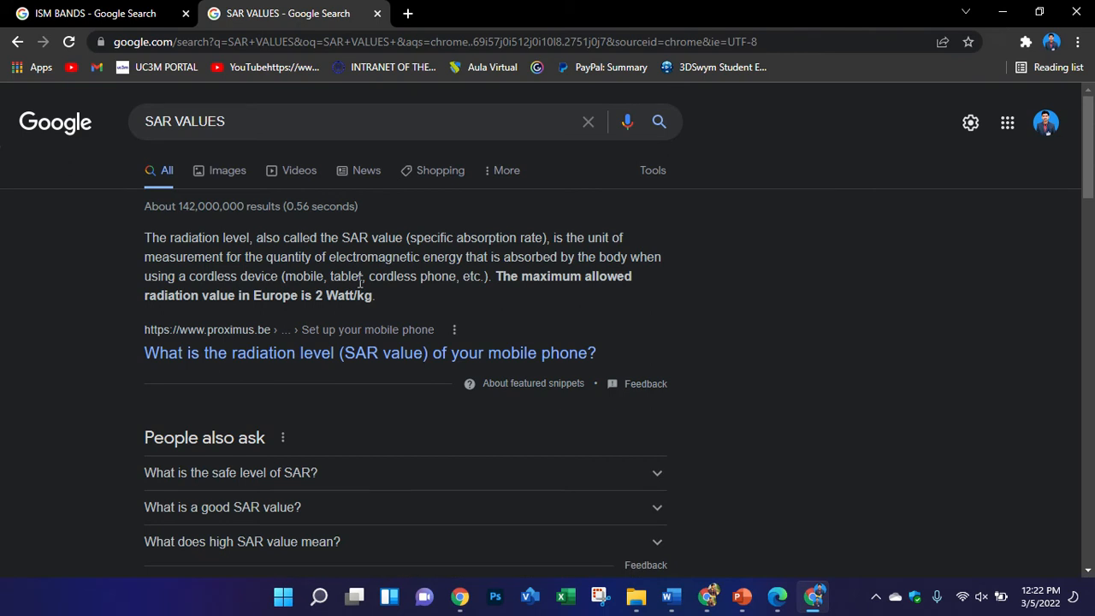
pyautogui.scroll(-1, 361, 281)
pyautogui.scroll(-1, 389, 287)
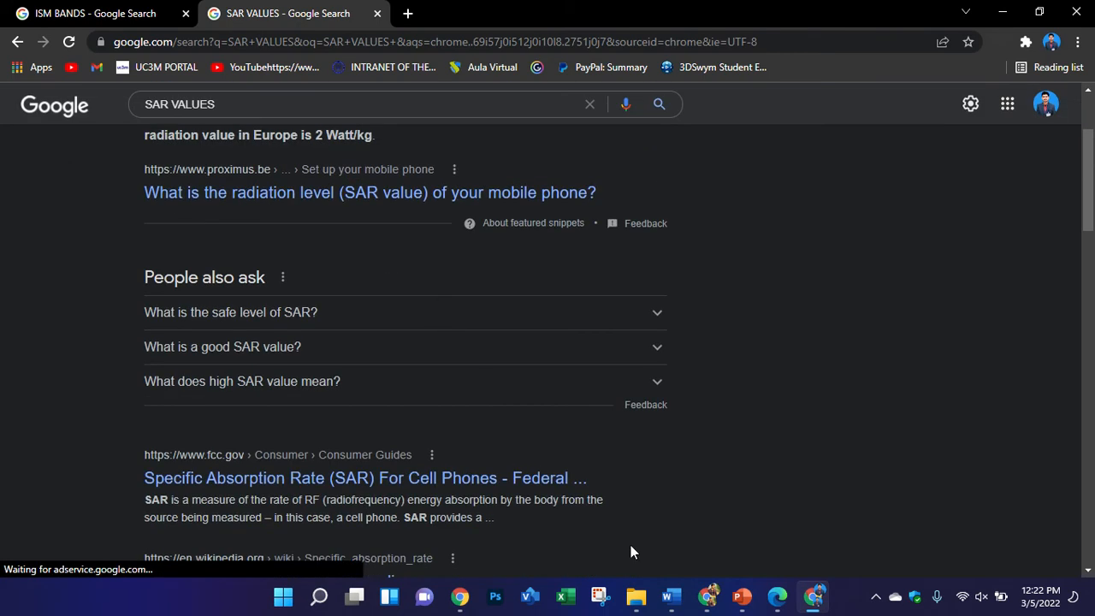
# - Switch to PowerPoint, erase the "U.S" and "EU" labels on slide 8, and handwrite "EU" in red beside the 10g line
pyautogui.click(741, 597)
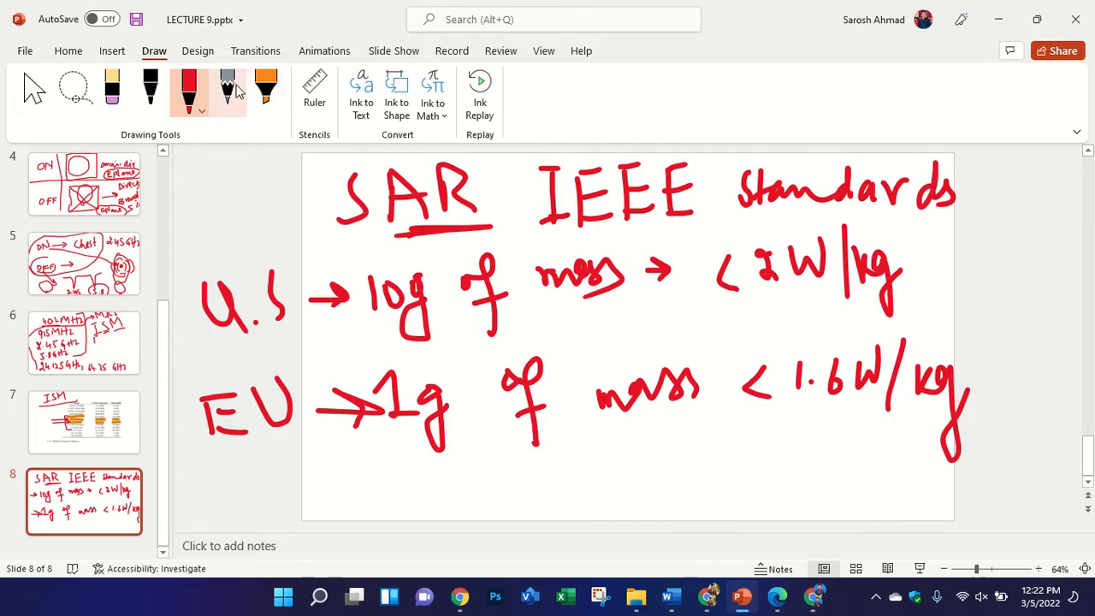
pyautogui.click(113, 85)
pyautogui.moveTo(210, 295); pyautogui.dragTo(240, 345)
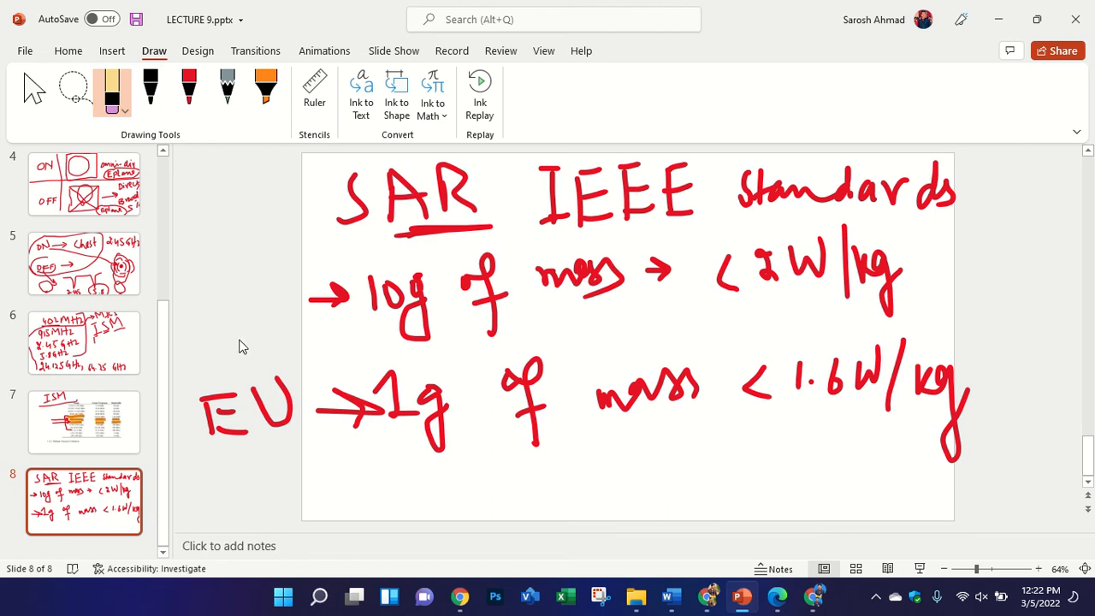
pyautogui.moveTo(210, 402); pyautogui.dragTo(214, 404)
pyautogui.click(189, 87)
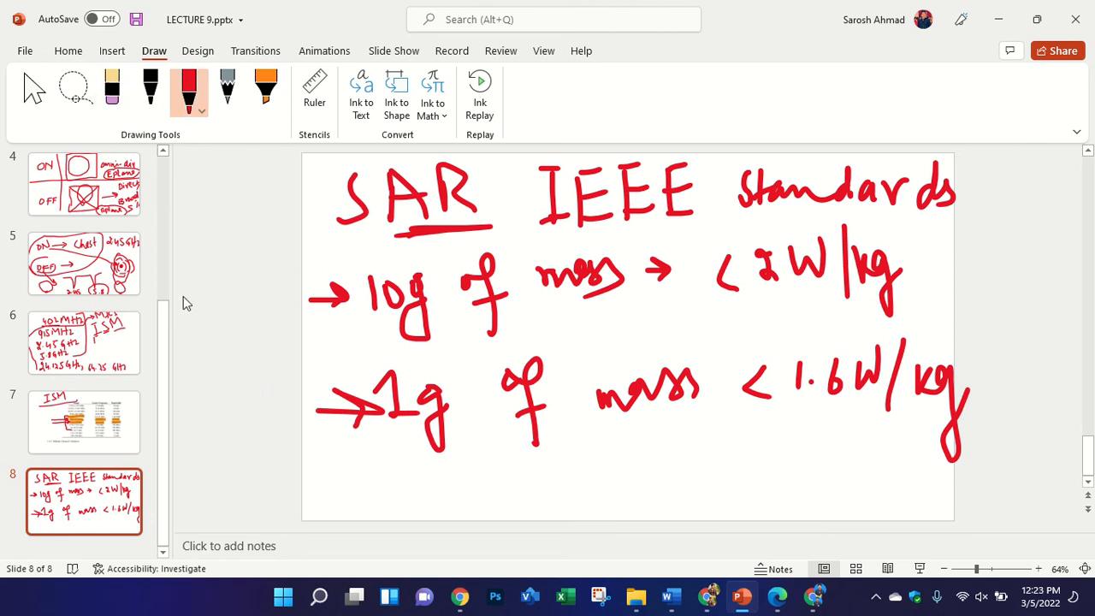
pyautogui.moveTo(188, 293)
pyautogui.mouseDown()
pyautogui.moveTo(224, 291)
pyautogui.moveTo(229, 319)
pyautogui.mouseUp()
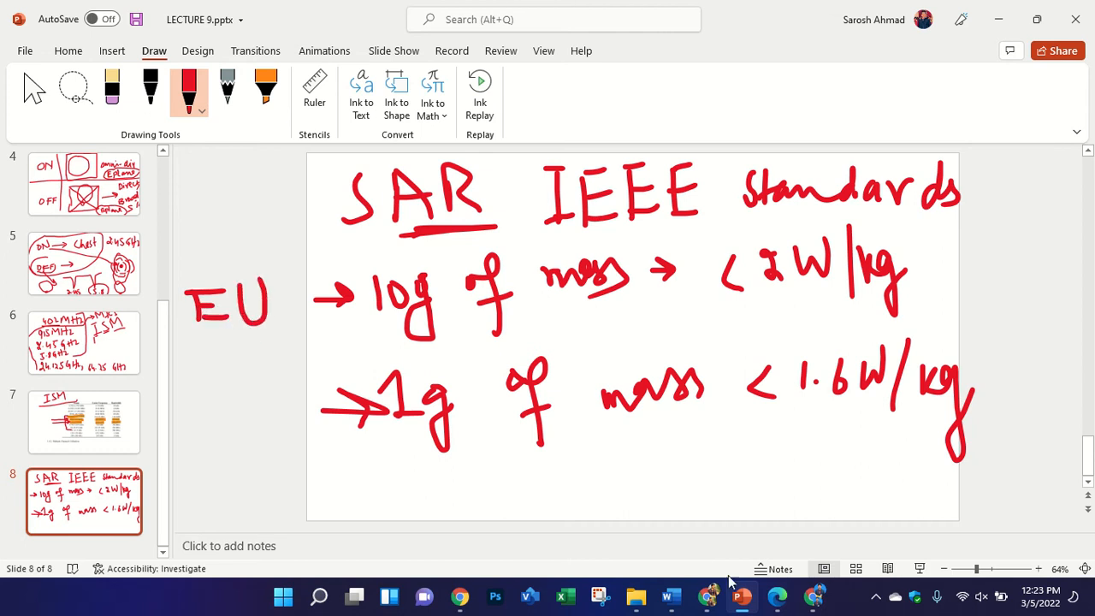
# - Switch to Chrome, highlight the European SAR limit in the featured snippet, and expand the question "What is the safe level of SAR?"
pyautogui.click(812, 596)
pyautogui.scroll(2, 310, 249)
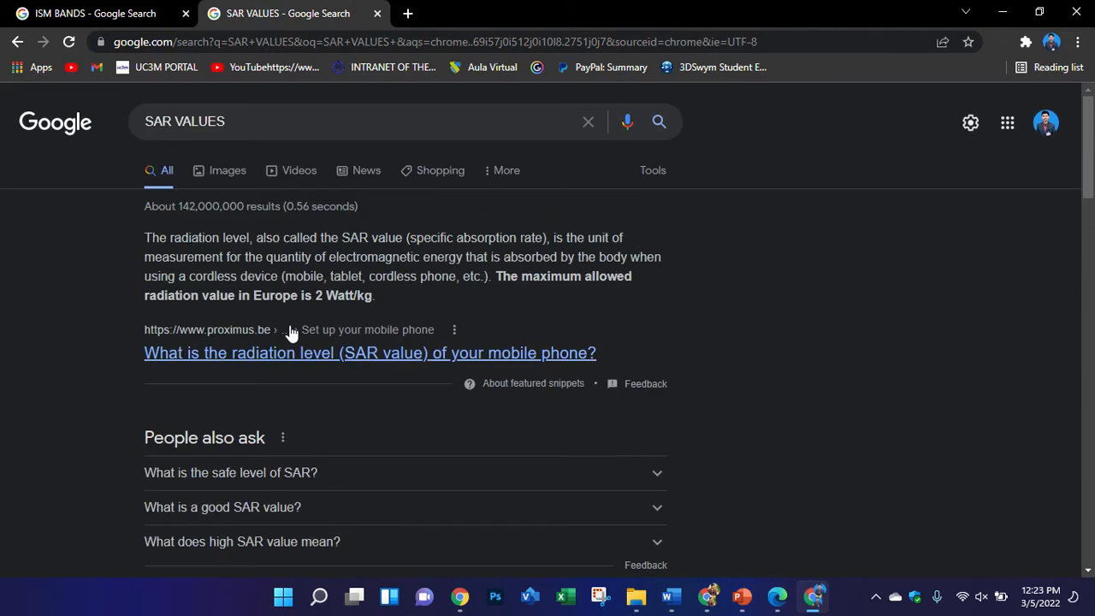
pyautogui.moveTo(314, 295); pyautogui.dragTo(359, 295)
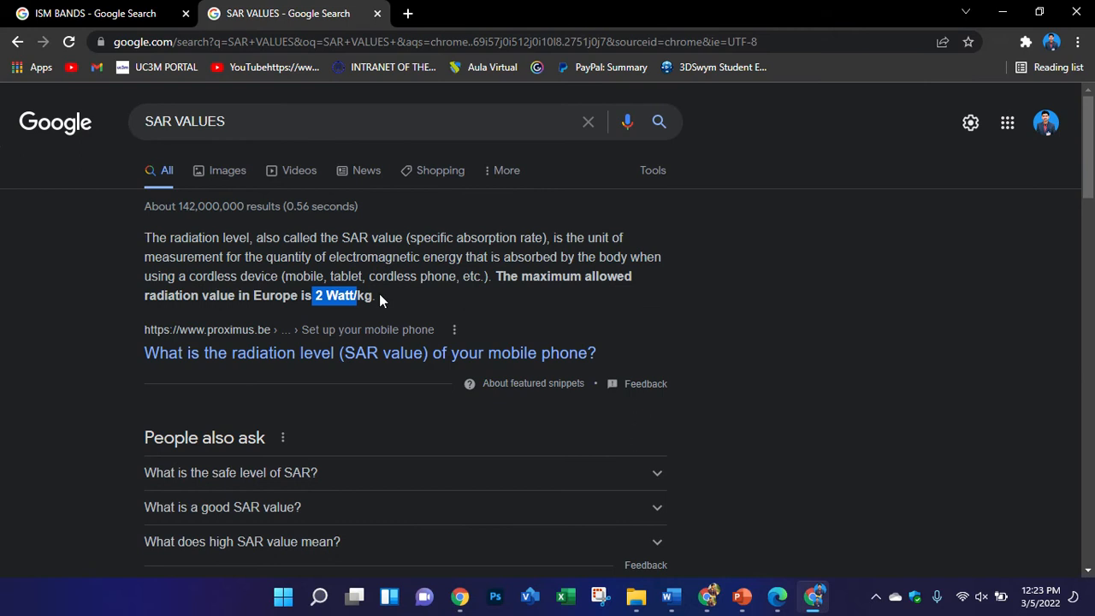
pyautogui.scroll(-2, 365, 285)
pyautogui.click(350, 319)
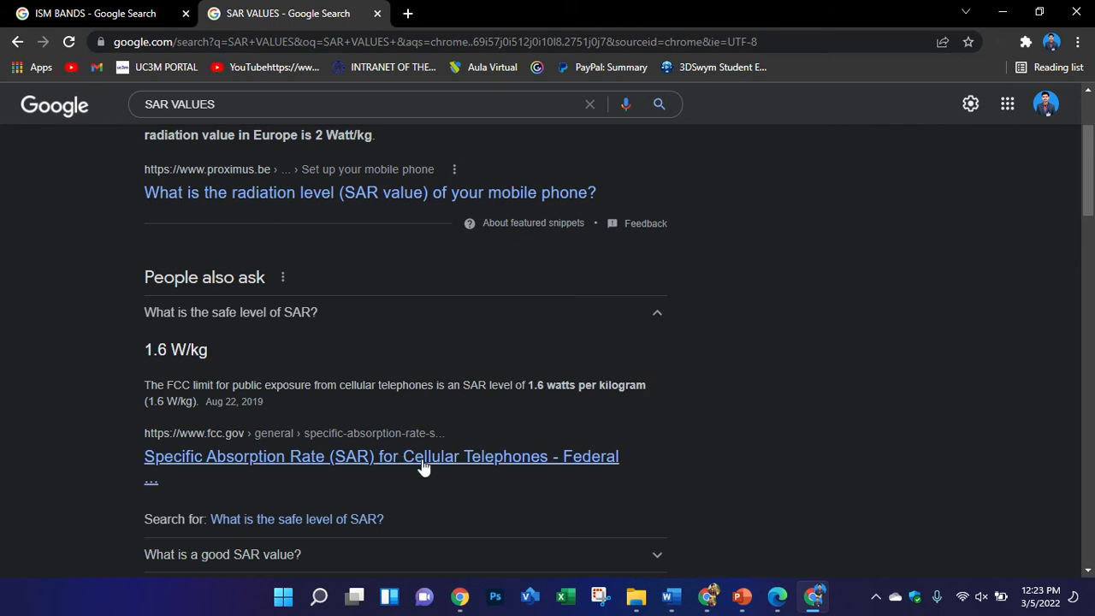
pyautogui.scroll(-1, 418, 428)
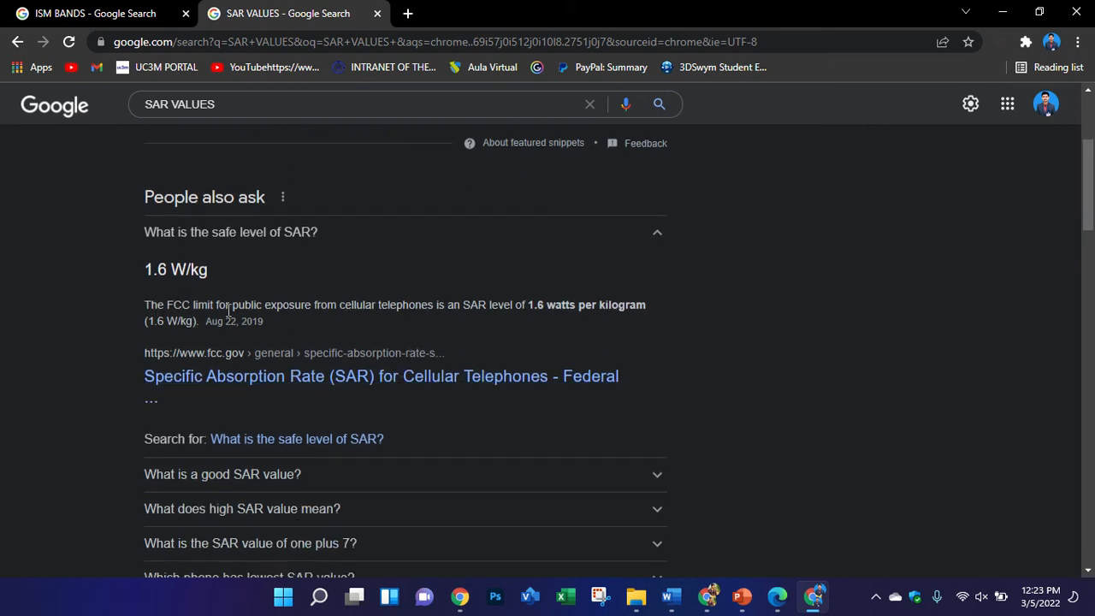
# - Open the FCC page on Specific Absorption Rate for Cellular Telephones and read through its exposure limit and database sections
pyautogui.click(302, 383)
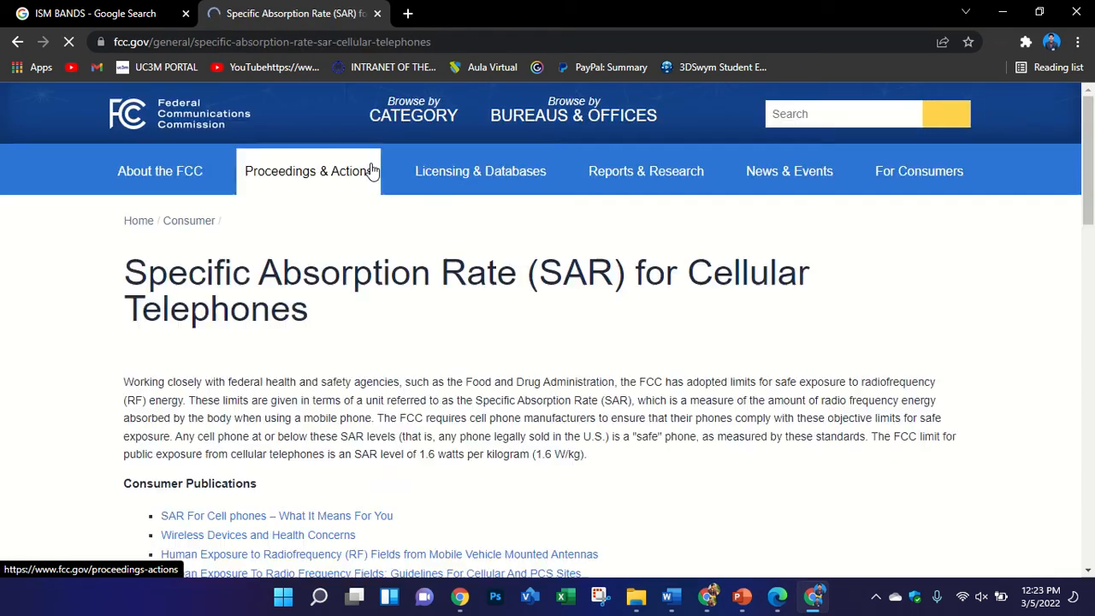
pyautogui.moveTo(371, 171)
pyautogui.scroll(-1, 713, 396)
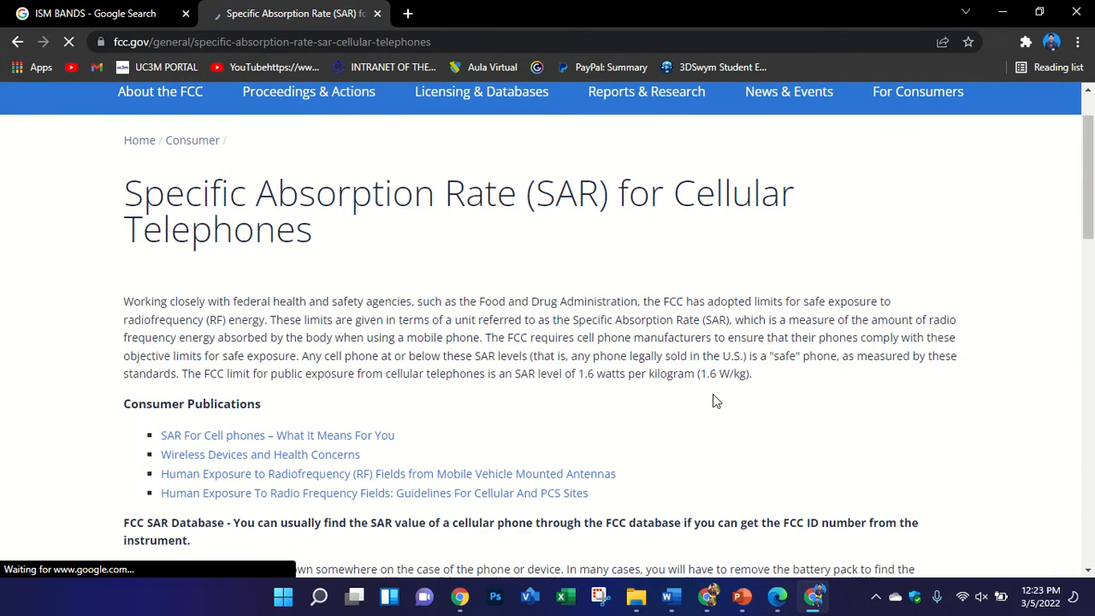
pyautogui.scroll(-2, 715, 401)
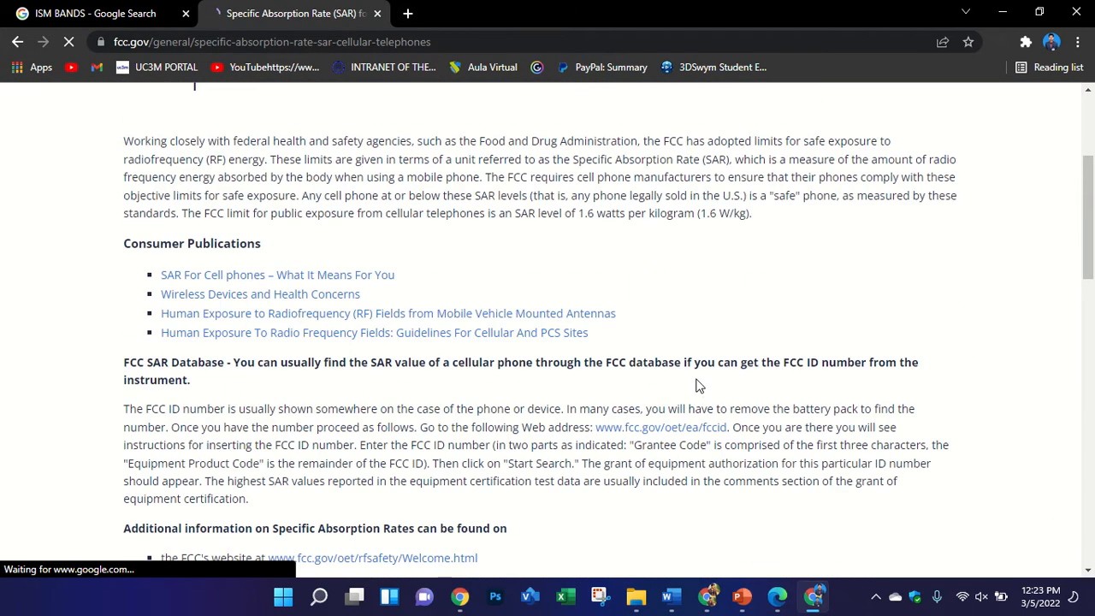
pyautogui.scroll(-1, 696, 386)
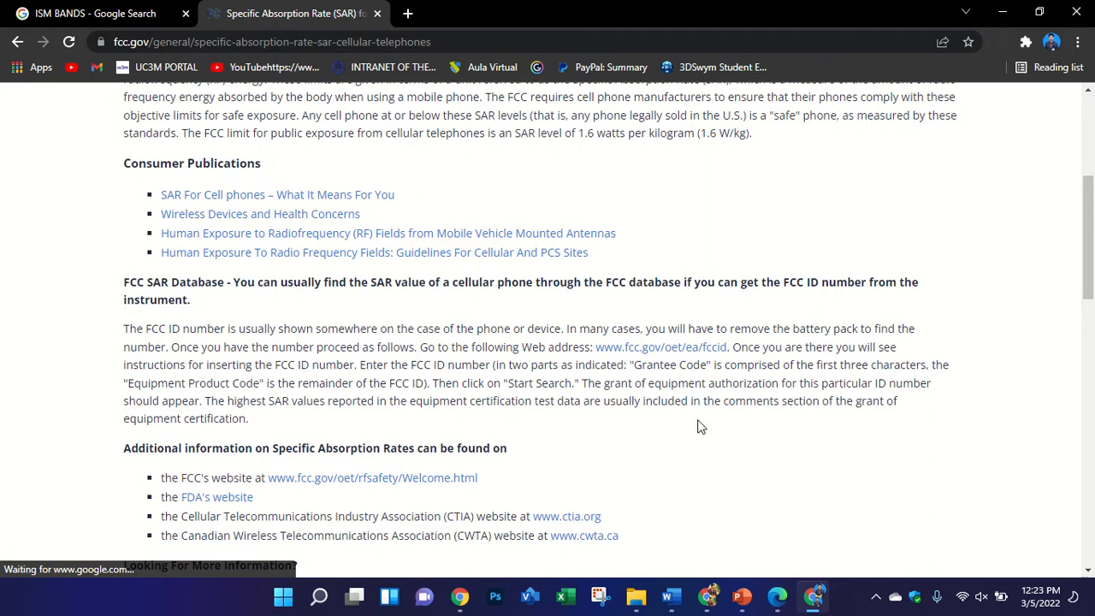
# - Switch to PowerPoint and handwrite "FCC" beside the 1g line and "IEEE" above the "EU" label in red ink on slide 8
pyautogui.click(742, 596)
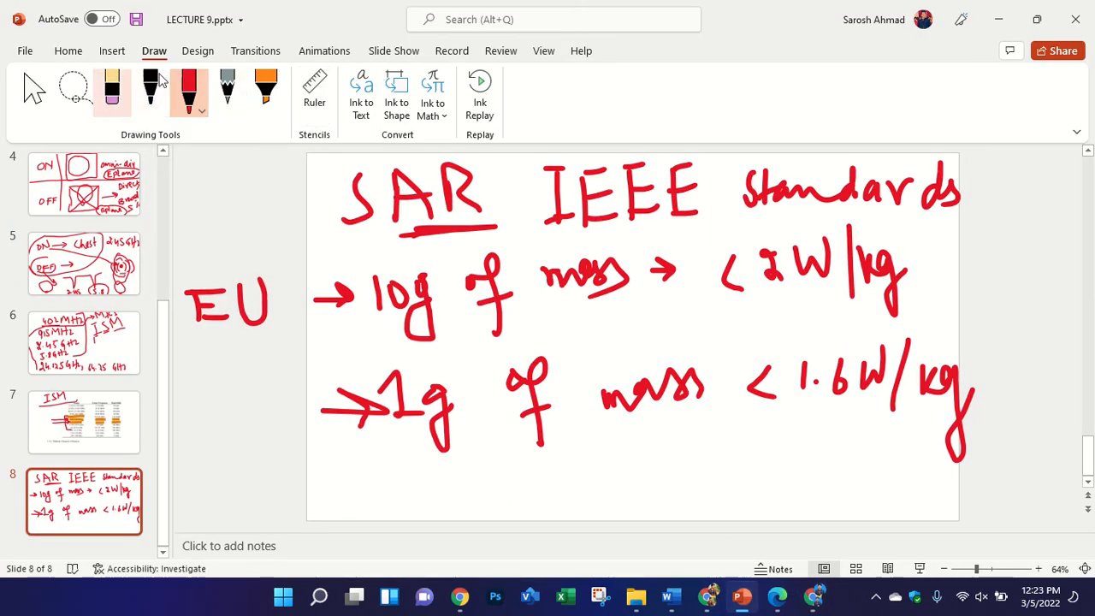
pyautogui.moveTo(195, 390); pyautogui.dragTo(219, 389)
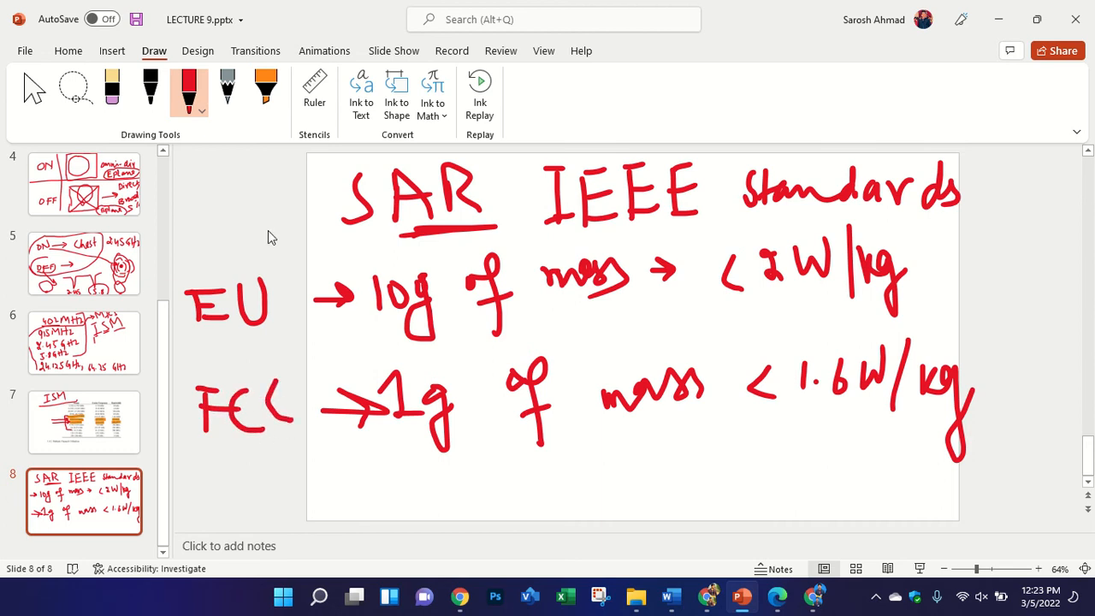
pyautogui.moveTo(235, 233)
pyautogui.mouseDown()
pyautogui.moveTo(237, 257)
pyautogui.moveTo(244, 229)
pyautogui.moveTo(256, 255)
pyautogui.mouseUp()
pyautogui.moveTo(243, 231)
pyautogui.mouseDown()
pyautogui.moveTo(272, 225)
pyautogui.moveTo(283, 257)
pyautogui.moveTo(307, 221)
pyautogui.moveTo(299, 238)
pyautogui.mouseUp()
pyautogui.moveTo(284, 257); pyautogui.dragTo(321, 248)
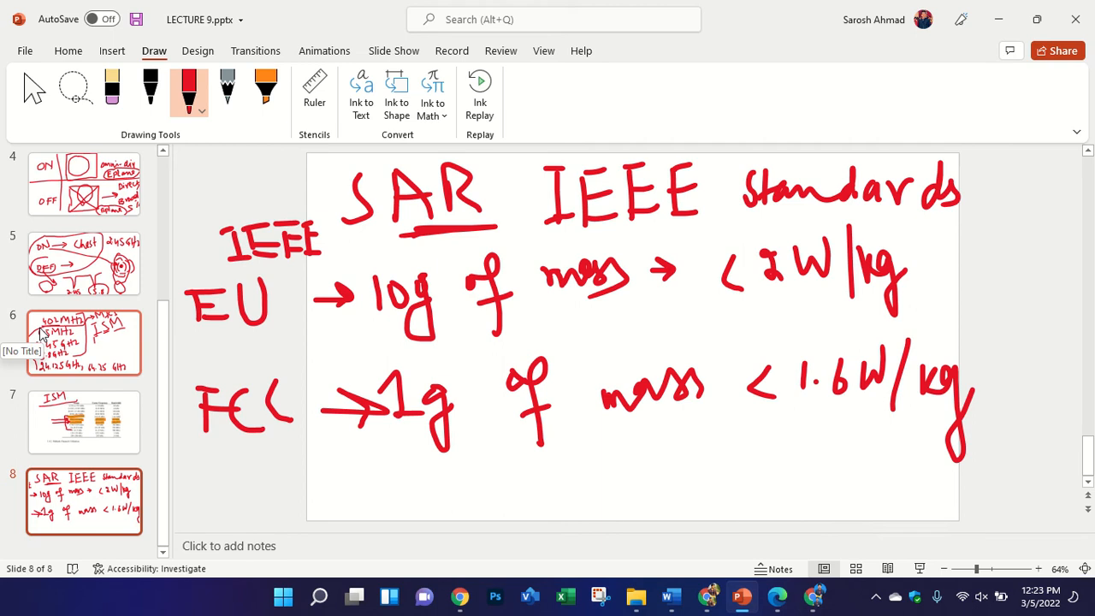
# - Underline and circle "On-Body" in red ink on slide 3
pyautogui.scroll(3, 84, 391)
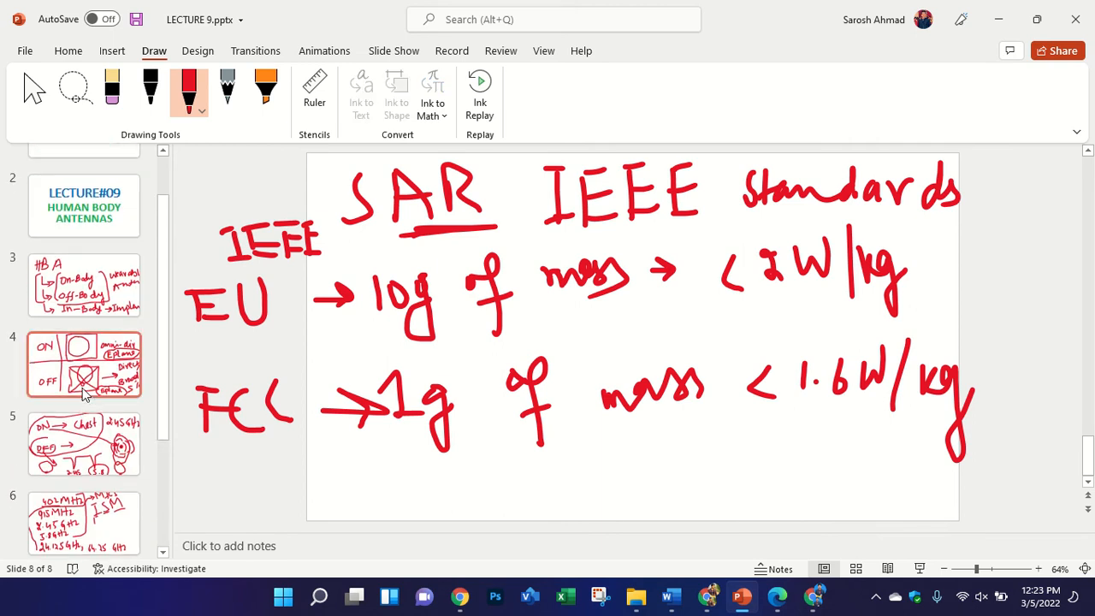
pyautogui.click(86, 320)
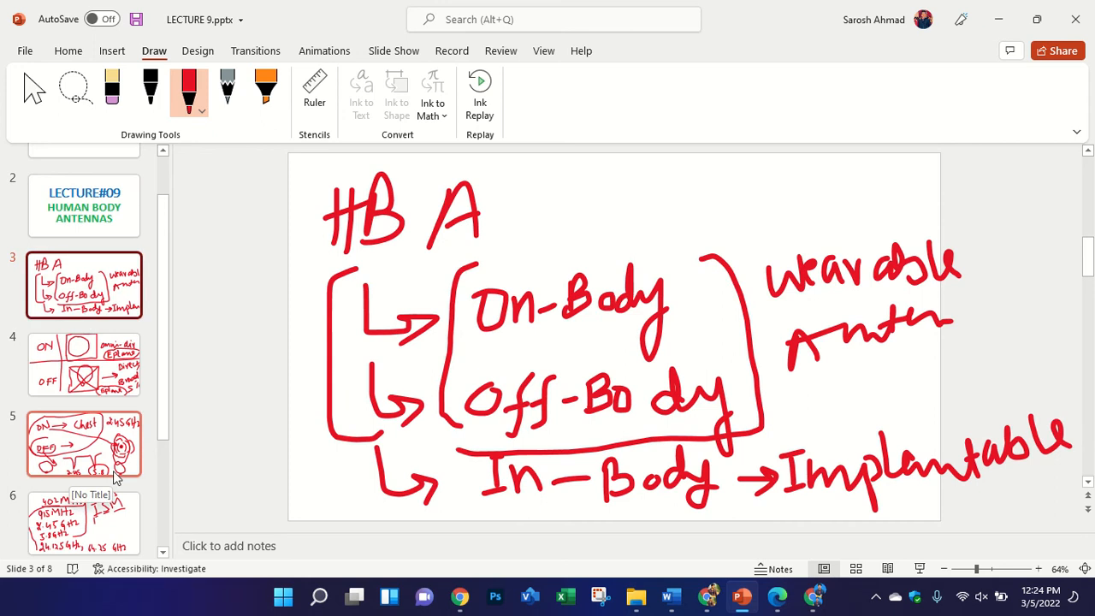
pyautogui.scroll(-3, 125, 457)
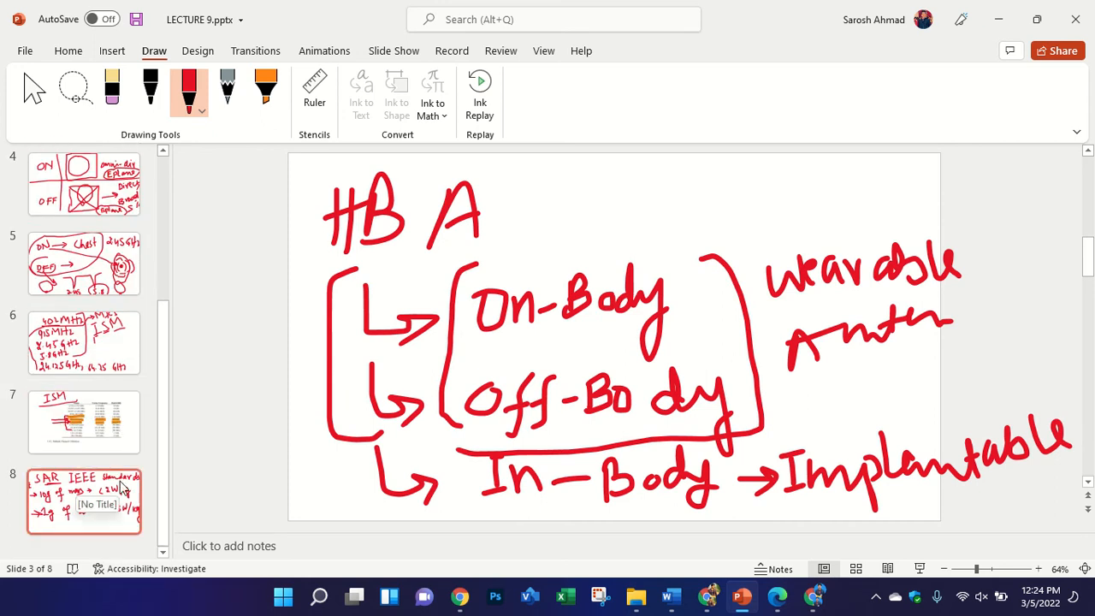
pyautogui.click(124, 488)
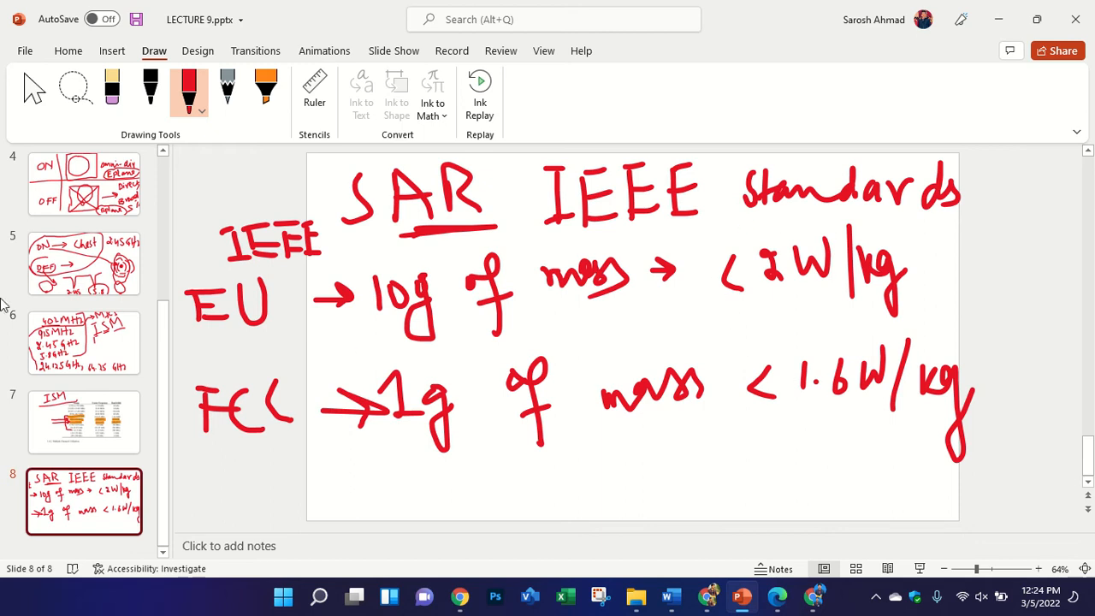
pyautogui.scroll(5, 77, 342)
pyautogui.click(77, 317)
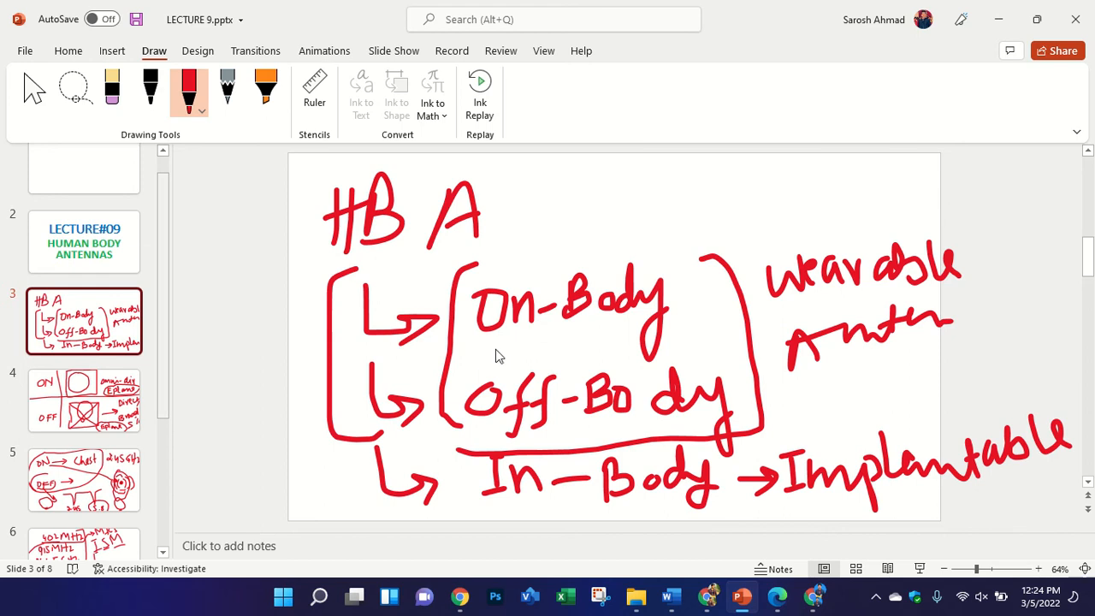
pyautogui.moveTo(496, 349)
pyautogui.mouseDown()
pyautogui.moveTo(630, 343)
pyautogui.moveTo(697, 319)
pyautogui.mouseUp()
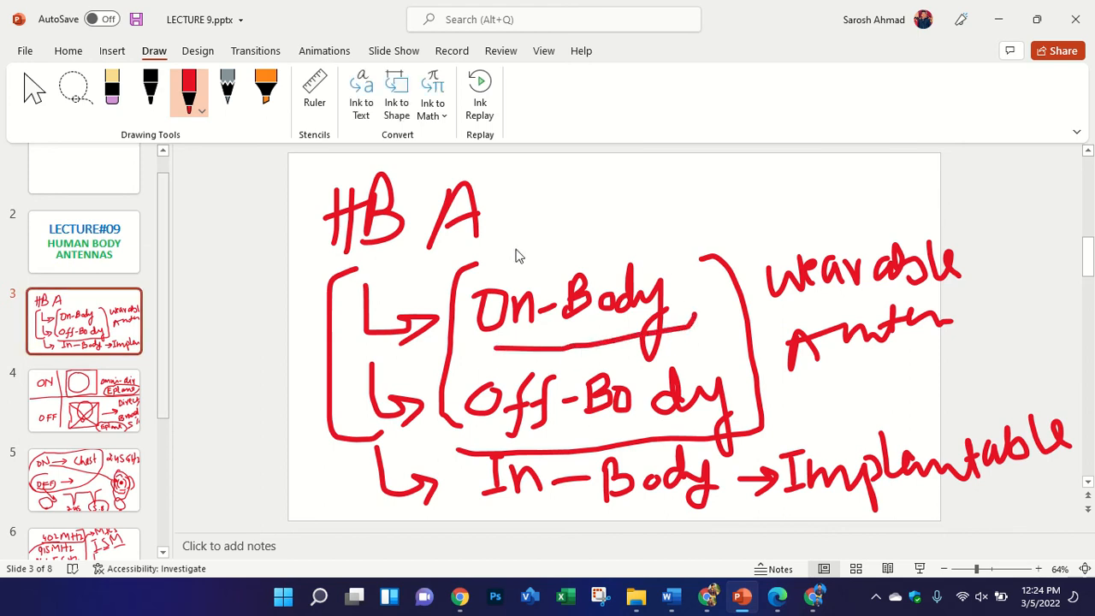
pyautogui.moveTo(498, 252)
pyautogui.mouseDown()
pyautogui.moveTo(437, 293)
pyautogui.moveTo(582, 349)
pyautogui.moveTo(710, 300)
pyautogui.moveTo(488, 247)
pyautogui.mouseUp()
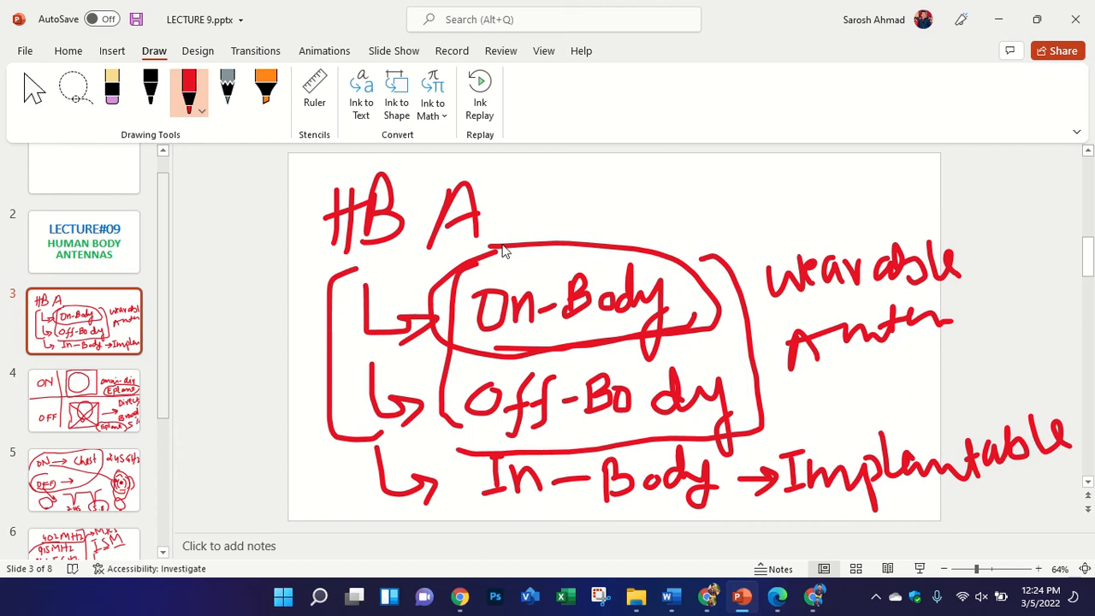
pyautogui.moveTo(503, 251); pyautogui.dragTo(471, 269)
# - Switch to Edge and examine the radiation patterns and SAR distribution plots on page 14 of the metasurface antenna paper
pyautogui.click(777, 596)
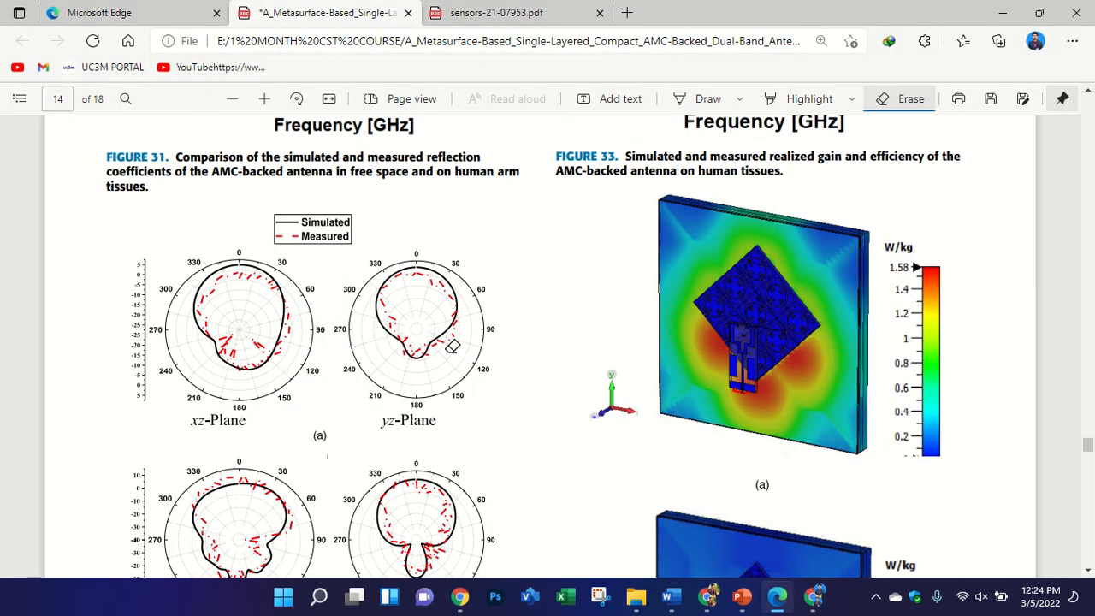
pyautogui.scroll(-2, 442, 336)
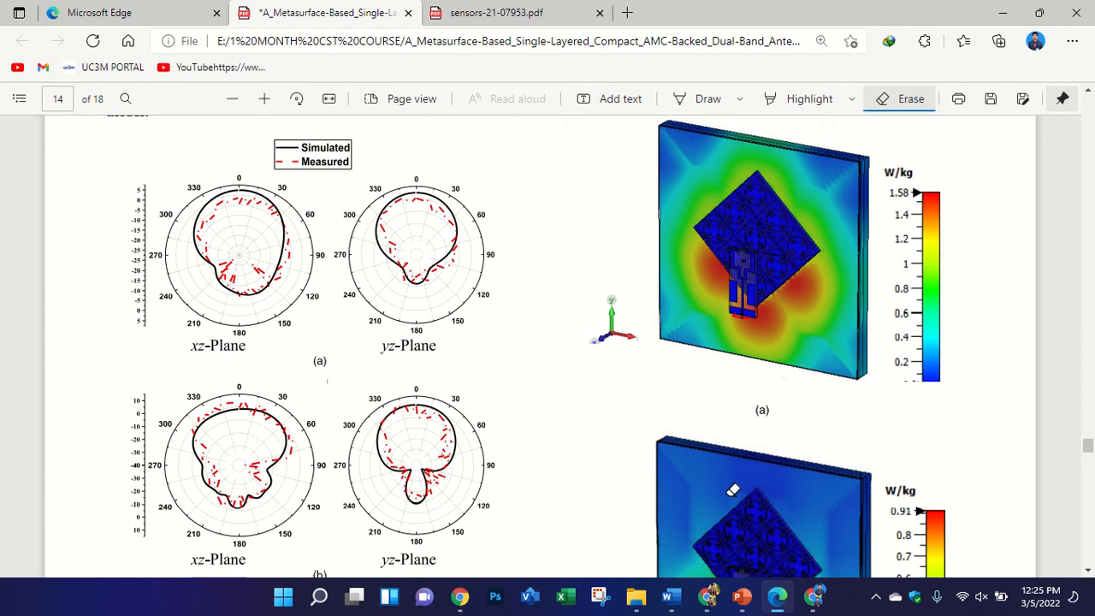
# - Switch to PowerPoint, add a new slide after slide 8, and delete its title and text placeholders
pyautogui.click(748, 602)
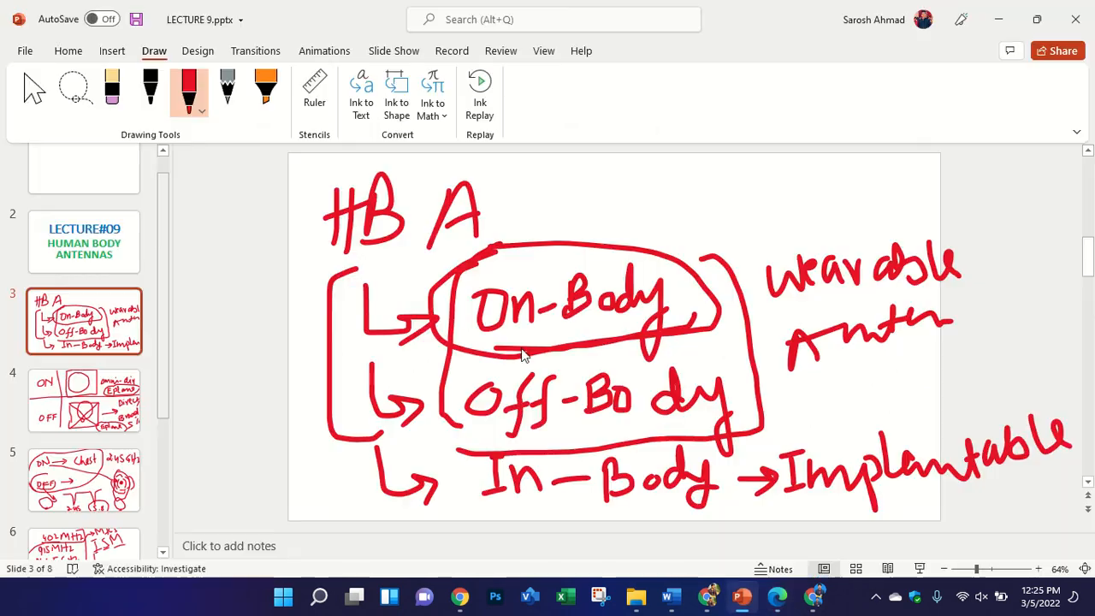
pyautogui.scroll(-5, 85, 316)
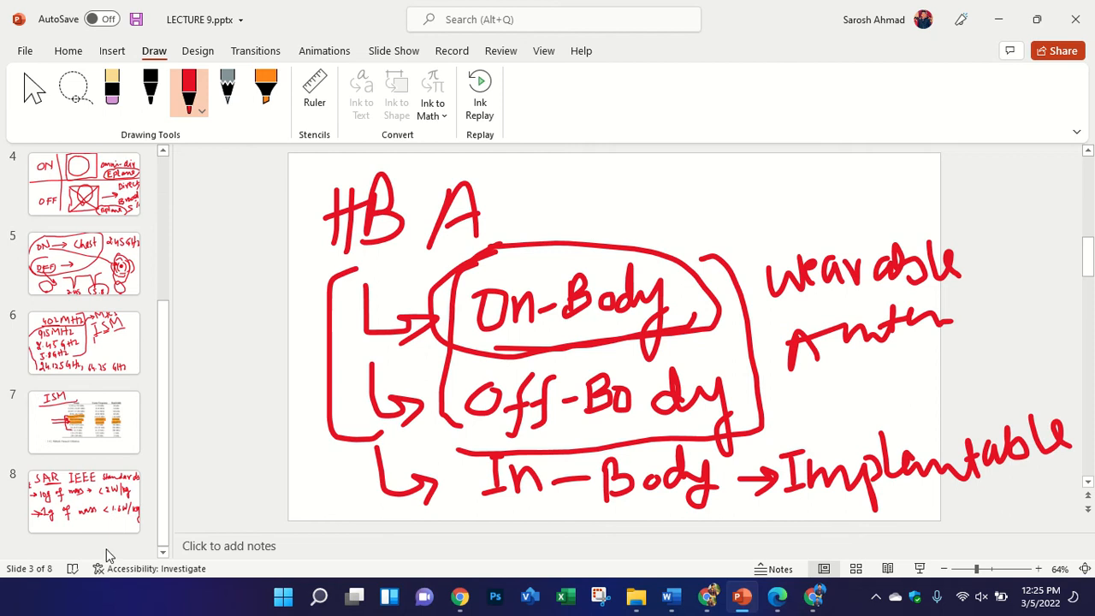
pyautogui.rightClick(92, 506)
pyautogui.click(154, 243)
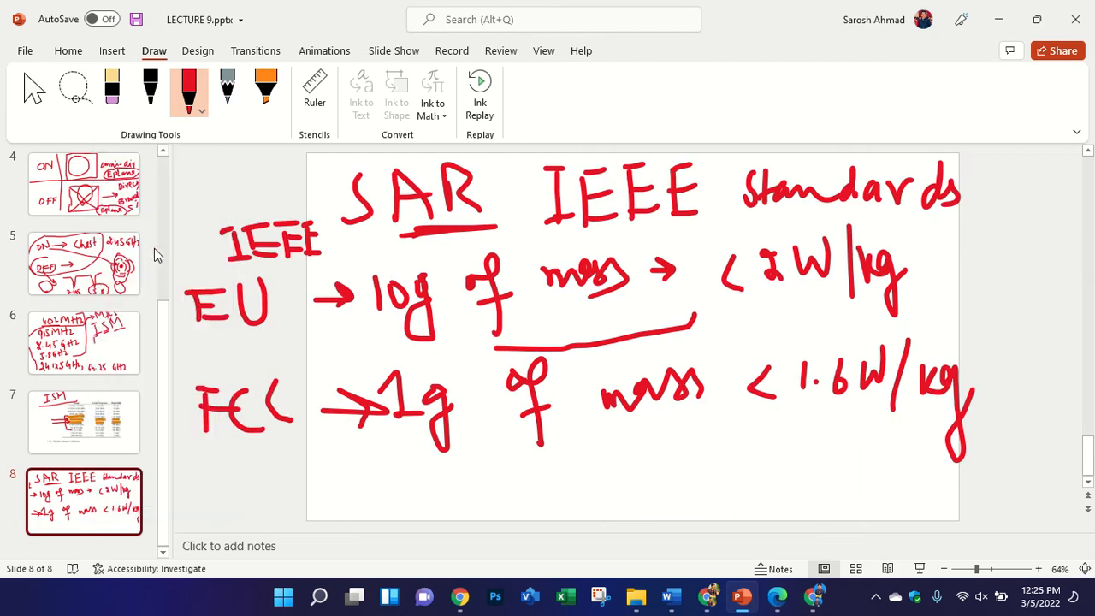
pyautogui.click(112, 51)
pyautogui.click(68, 50)
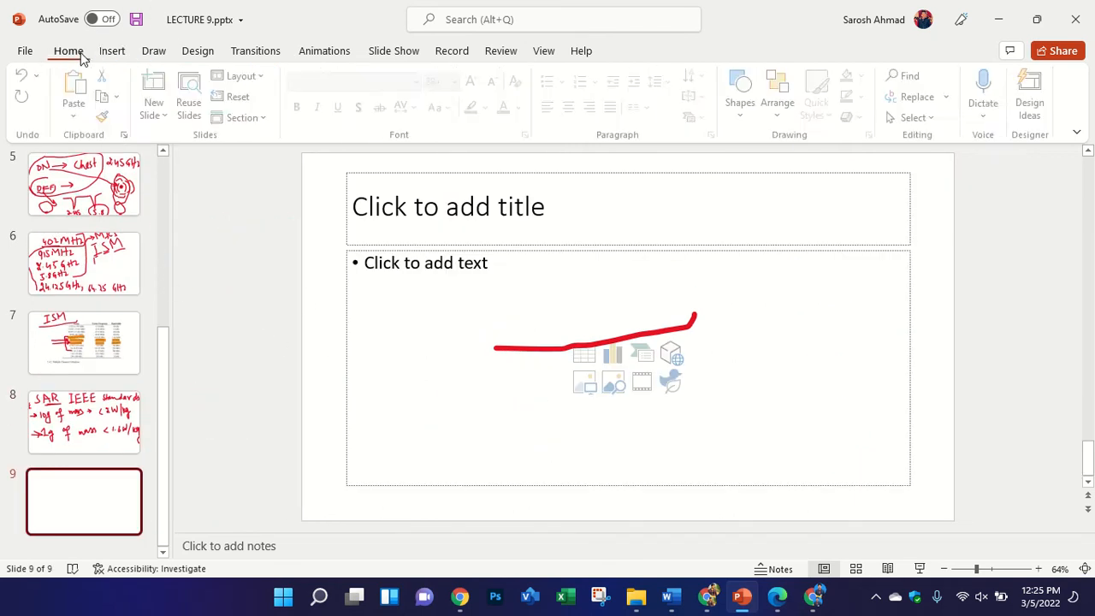
pyautogui.click(308, 268)
pyautogui.hotkey('ctrl', 'a')
pyautogui.press('Delete')
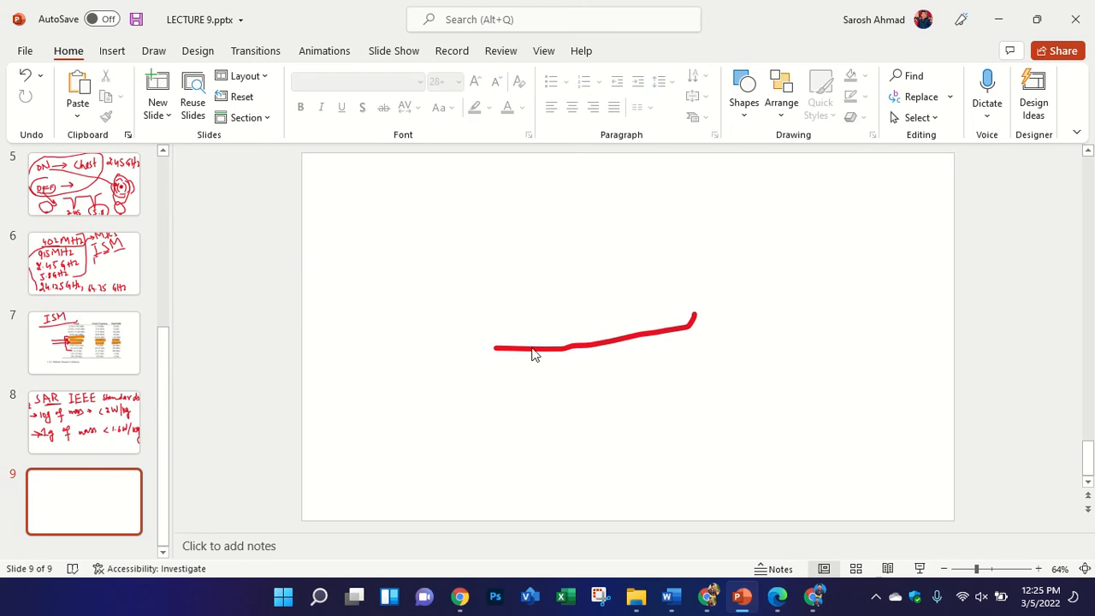
pyautogui.click(112, 51)
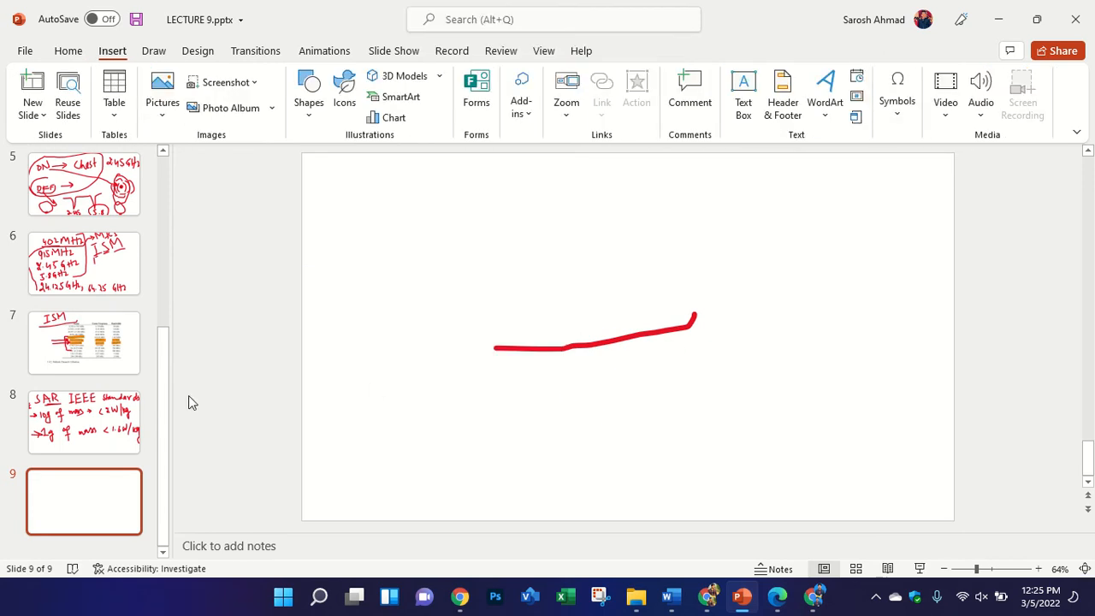
pyautogui.click(68, 50)
pyautogui.scroll(3, 94, 248)
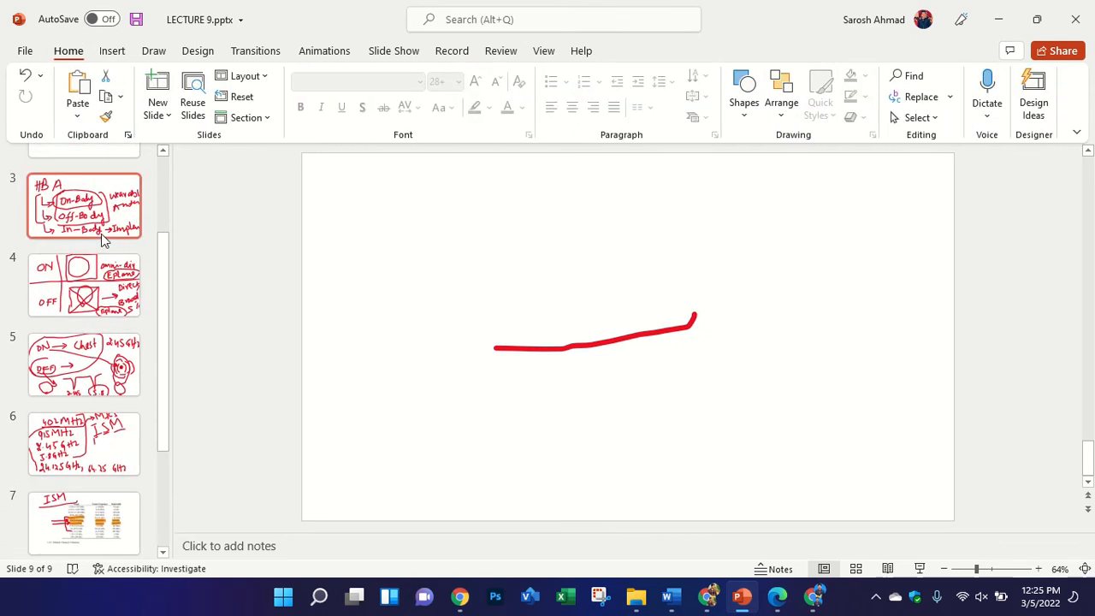
pyautogui.scroll(1, 101, 239)
pyautogui.moveTo(528, 4)
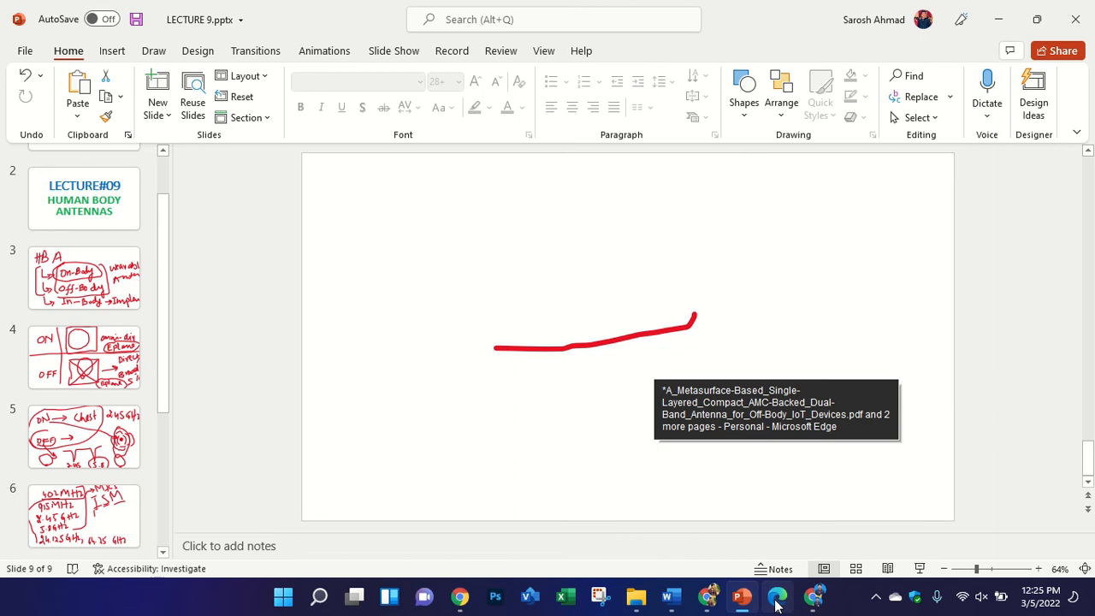
# - Display the SAR notes on slide 8 and switch to the metasurface antenna paper in Edge
pyautogui.scroll(-4, 116, 368)
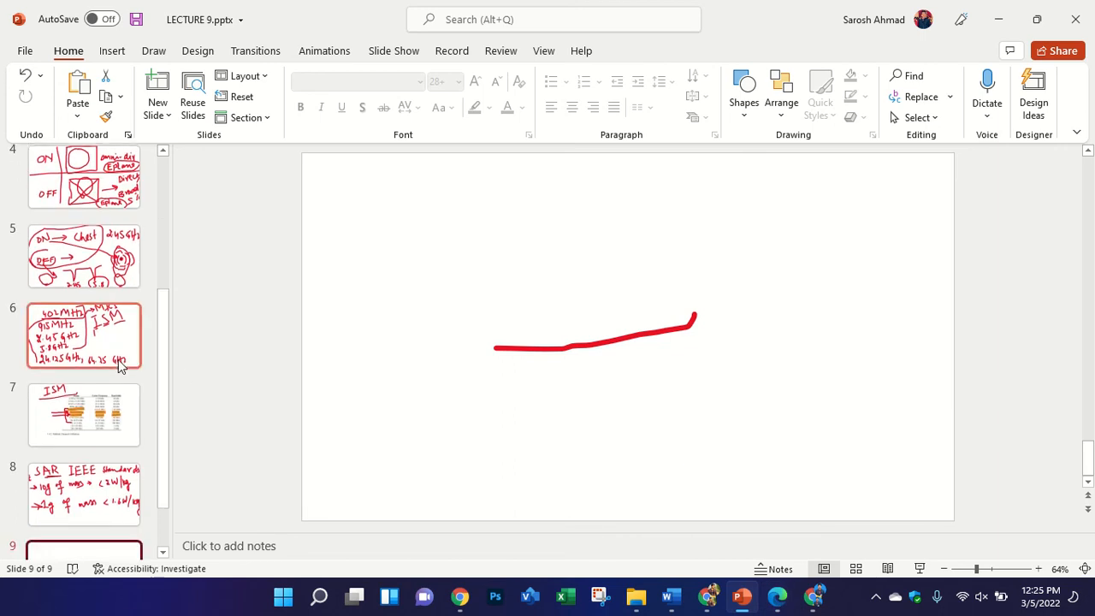
pyautogui.click(108, 416)
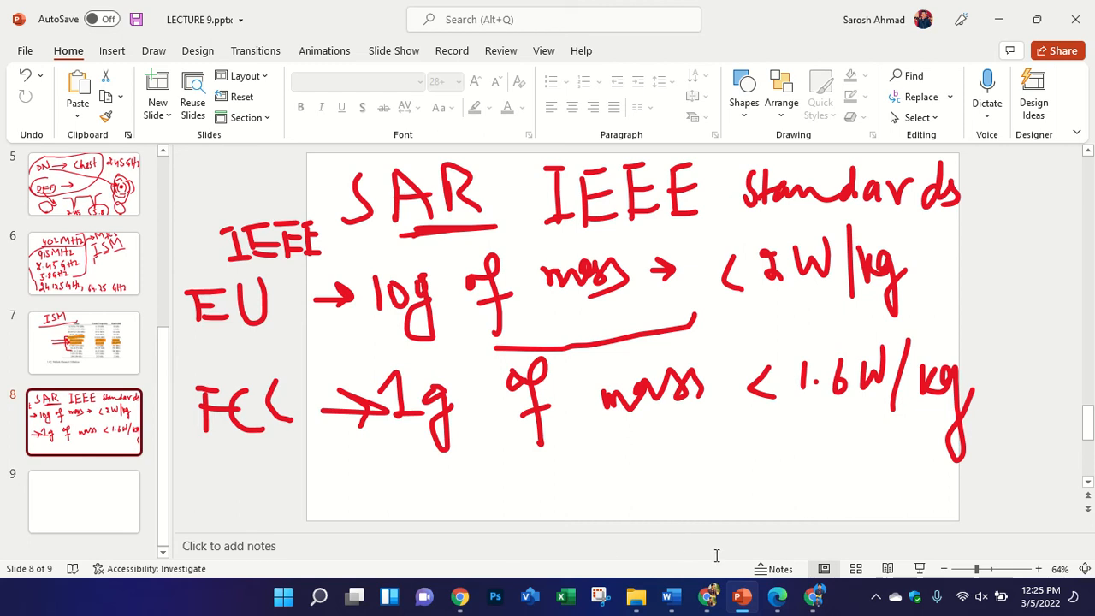
pyautogui.click(772, 599)
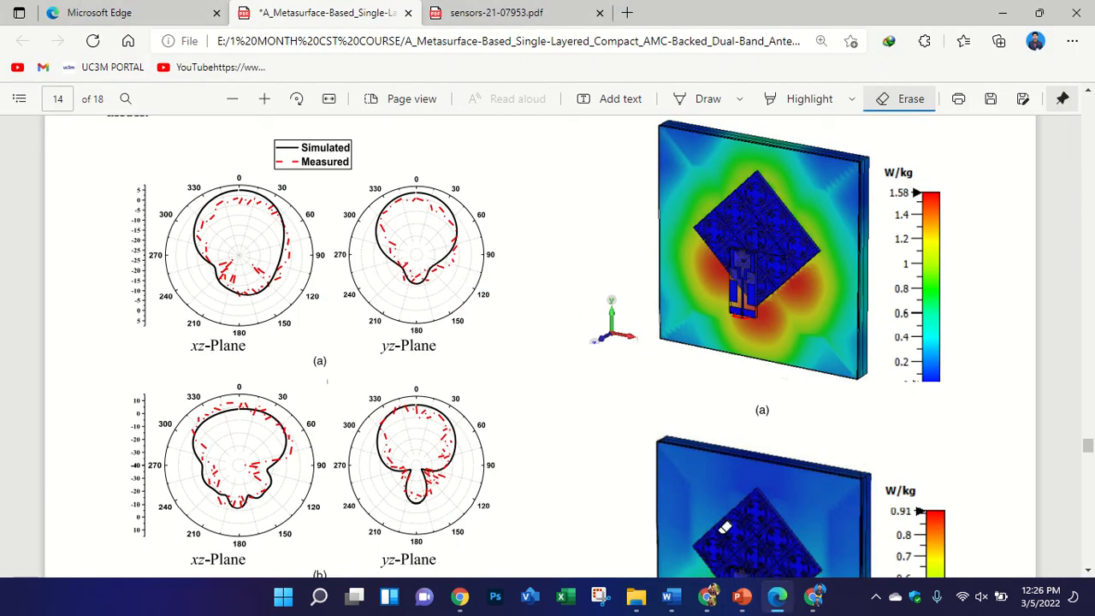
# - Find the Specific Absorption Rate (SAR) Analysis section on page 15 of the metasurface antenna paper and examine equations 9 and 10
pyautogui.click(777, 596)
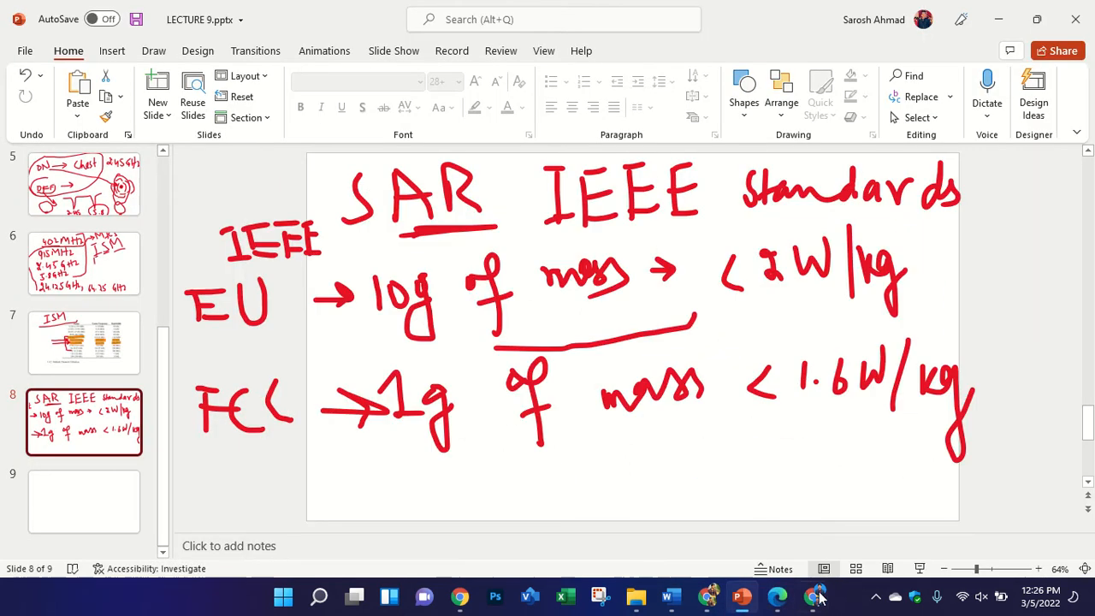
pyautogui.click(777, 596)
pyautogui.scroll(1, 719, 456)
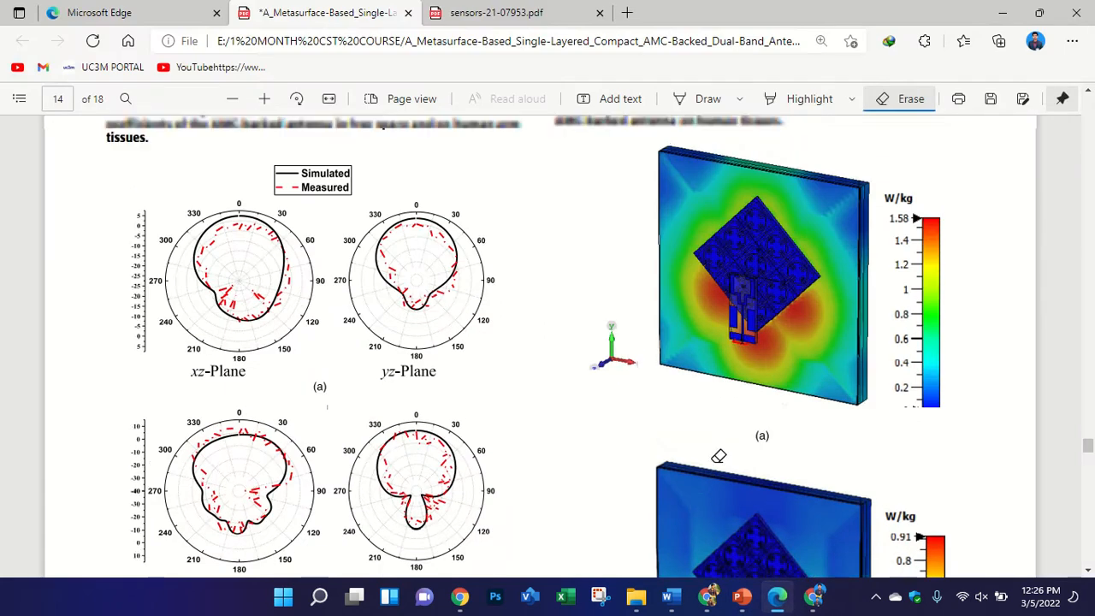
pyautogui.keyDown('ctrl'); pyautogui.scroll(-5, 719, 456); pyautogui.keyUp('ctrl')
pyautogui.scroll(-5, 715, 467)
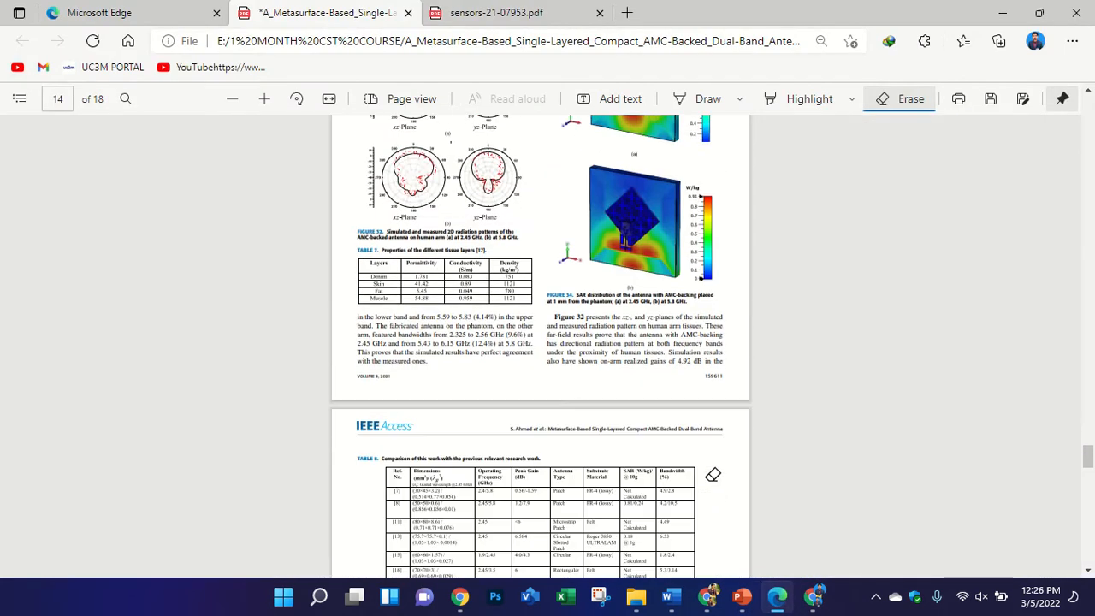
pyautogui.scroll(-10, 713, 474)
pyautogui.keyDown('ctrl'); pyautogui.scroll(5, 442, 444); pyautogui.keyUp('ctrl')
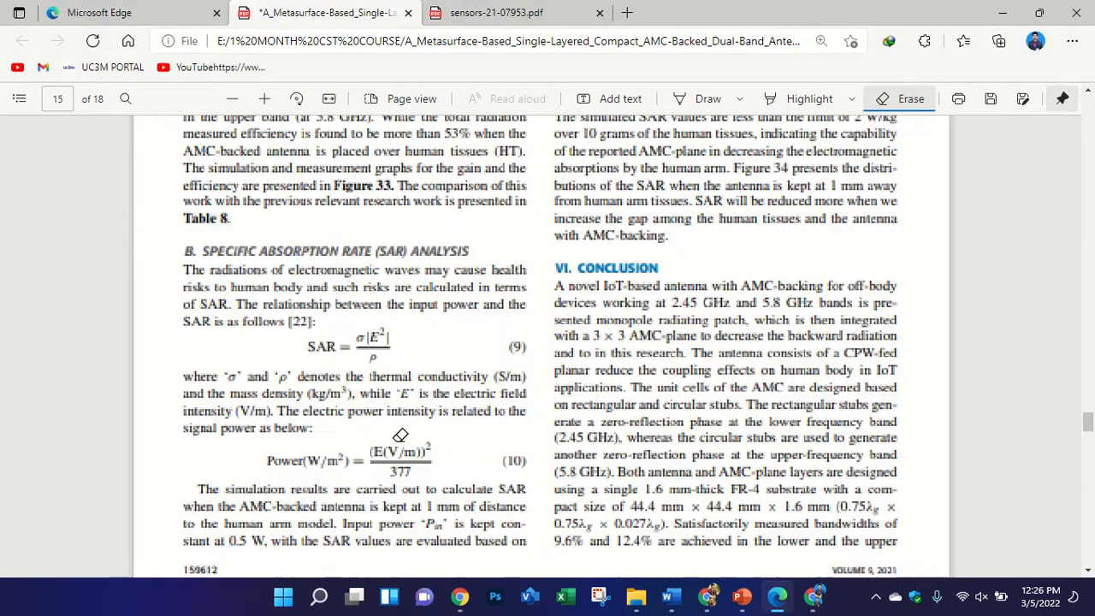
pyautogui.scroll(-5, 401, 435)
pyautogui.keyDown('ctrl'); pyautogui.scroll(2, 354, 403); pyautogui.keyUp('ctrl')
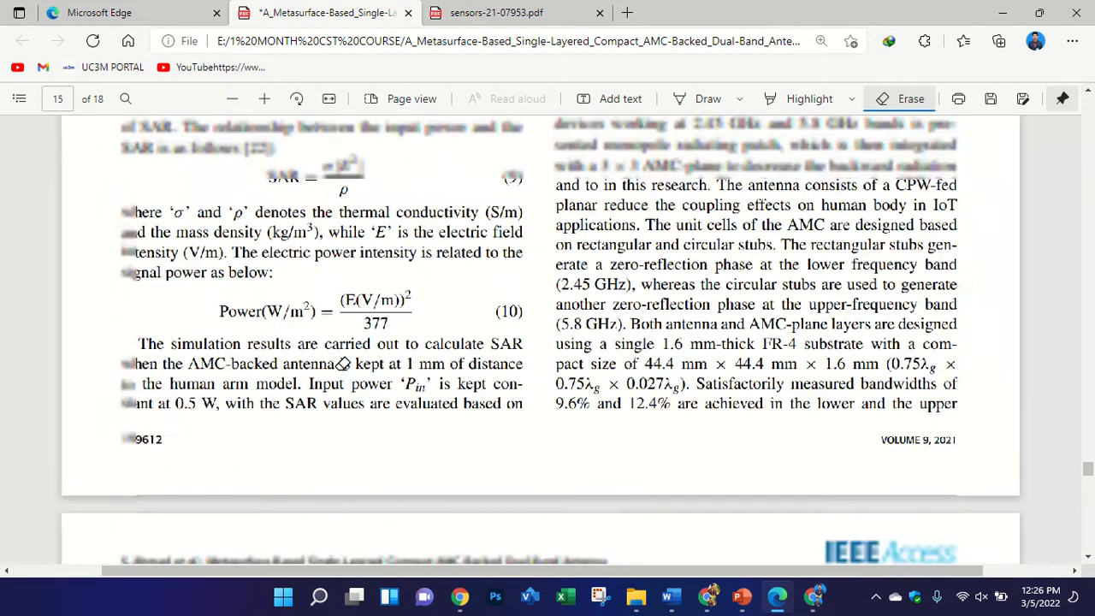
pyautogui.scroll(2, 338, 343)
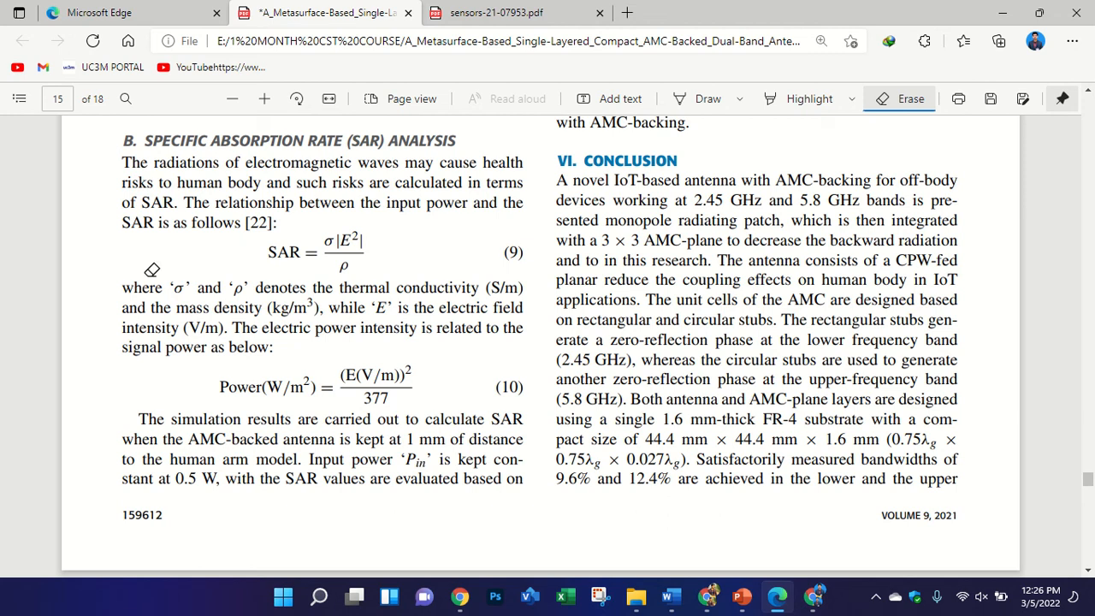
# - Examine the tissue properties in Table 7, the SAR formula on page 15 and the antenna comparison in Table 8
pyautogui.scroll(3, 332, 373)
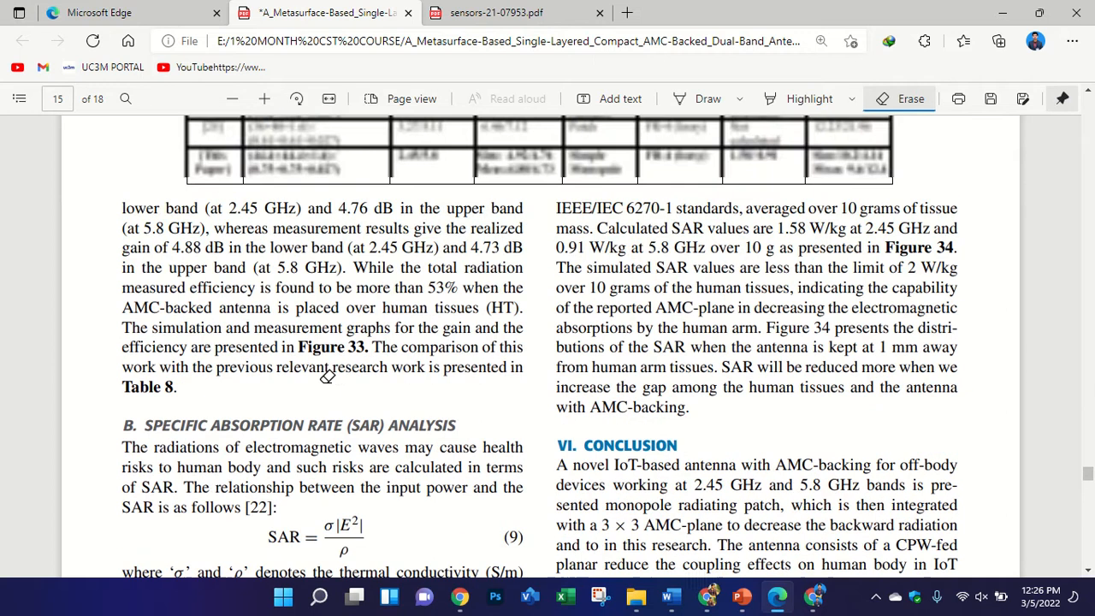
pyautogui.scroll(6, 402, 421)
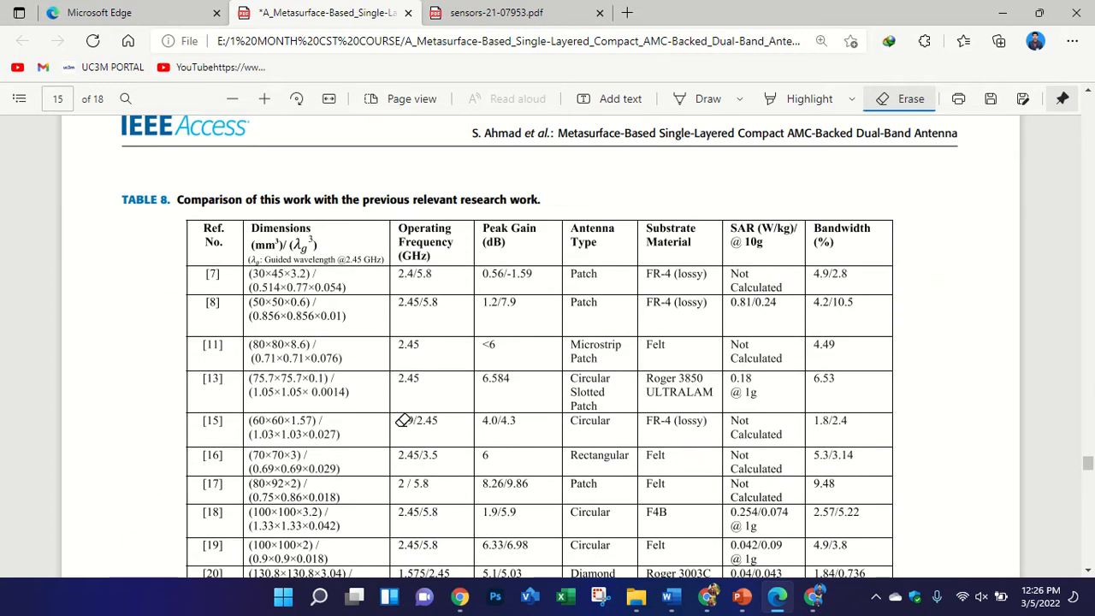
pyautogui.scroll(2, 402, 421)
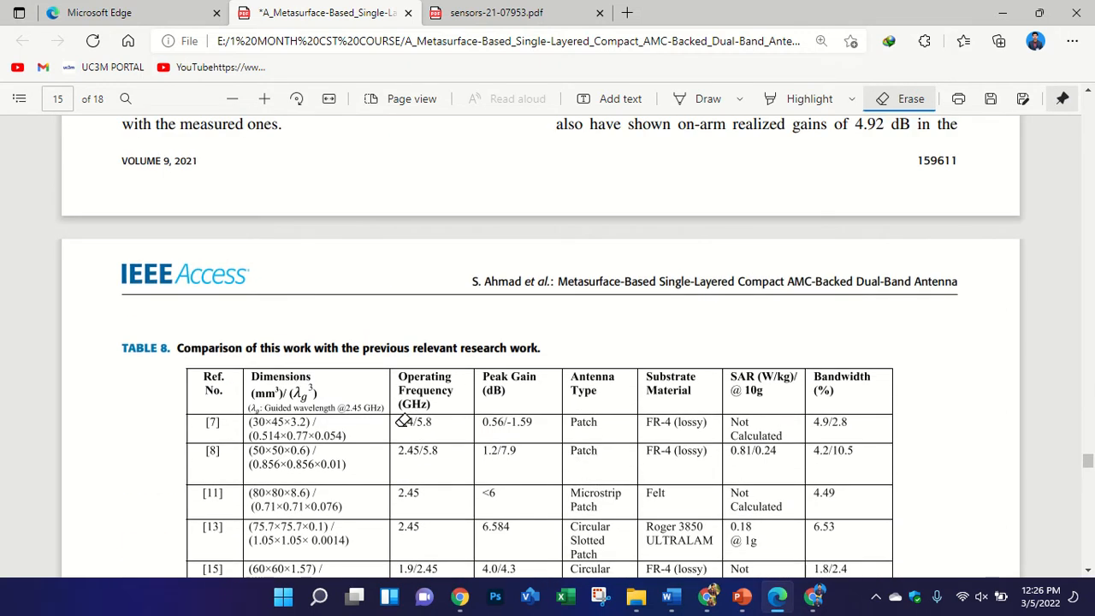
pyautogui.scroll(4, 402, 421)
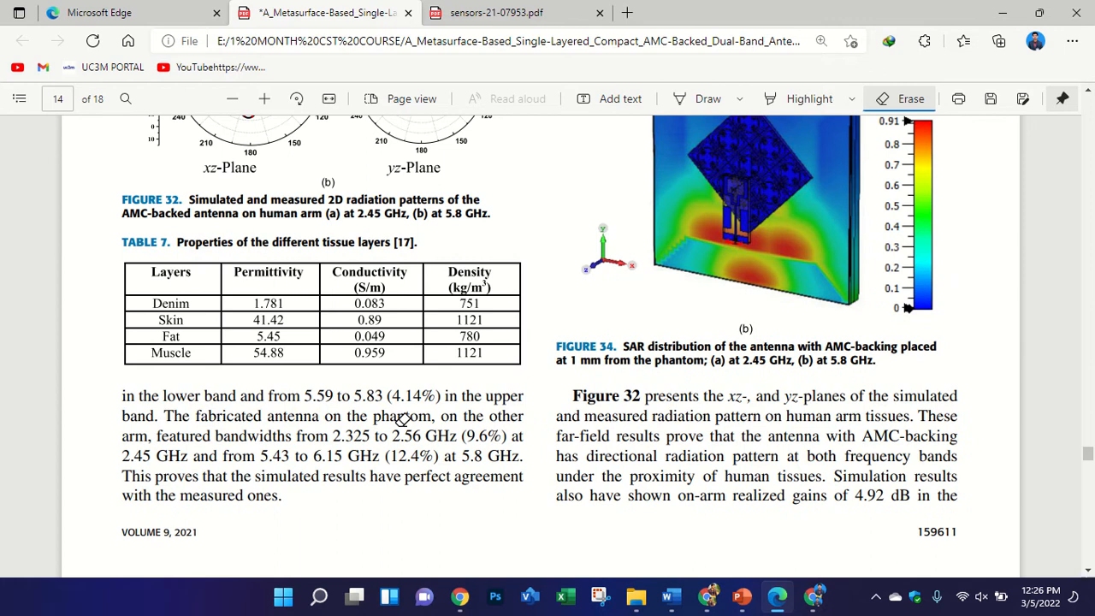
pyautogui.scroll(-20, 402, 421)
pyautogui.scroll(3, 403, 420)
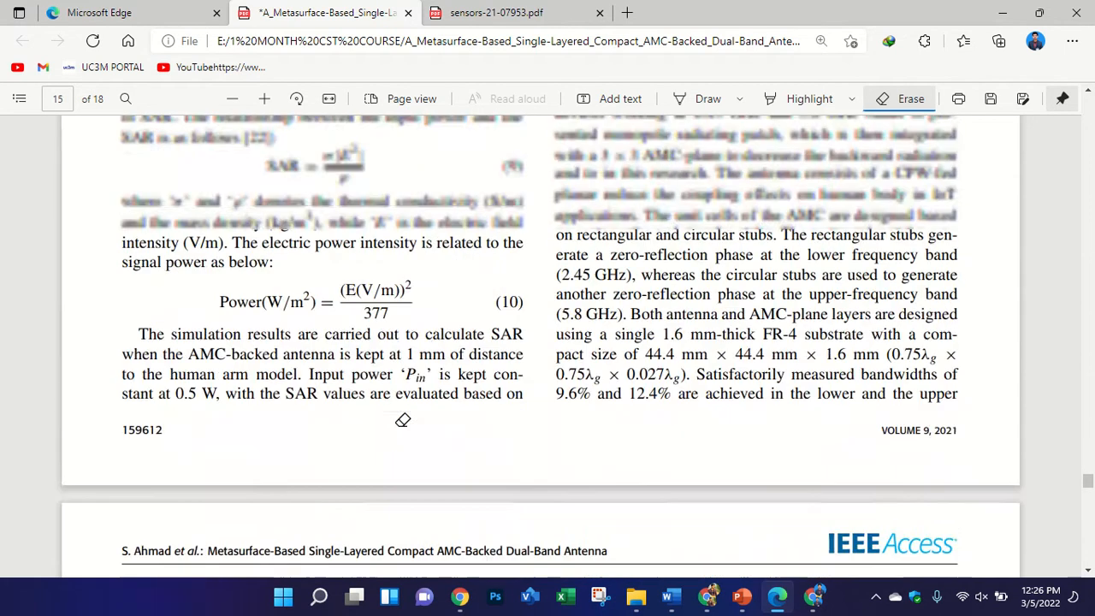
pyautogui.scroll(1, 403, 420)
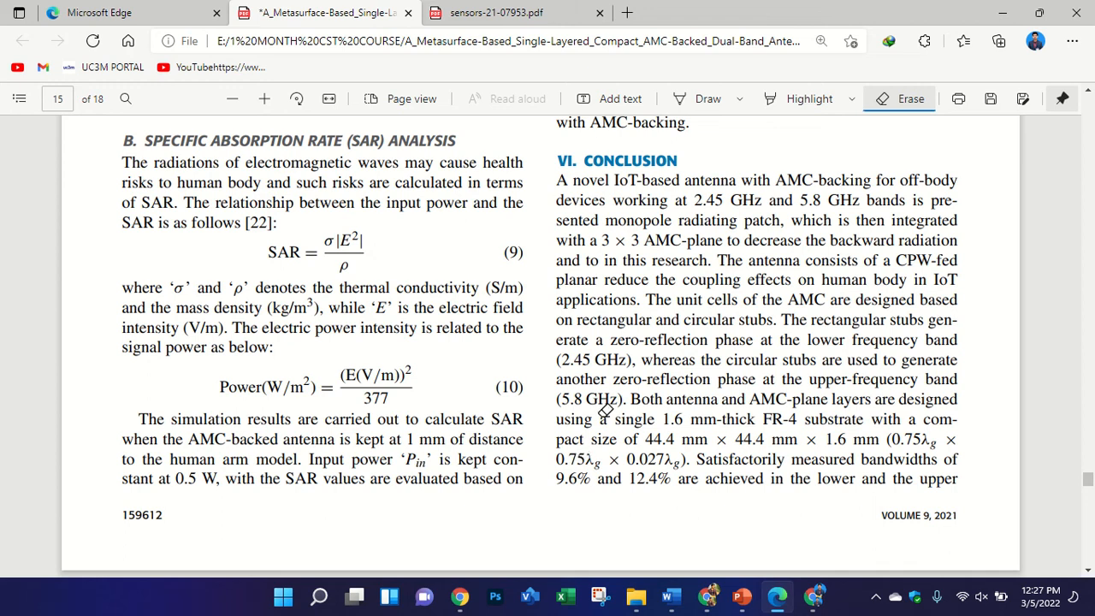
pyautogui.scroll(5, 672, 484)
pyautogui.scroll(3, 673, 481)
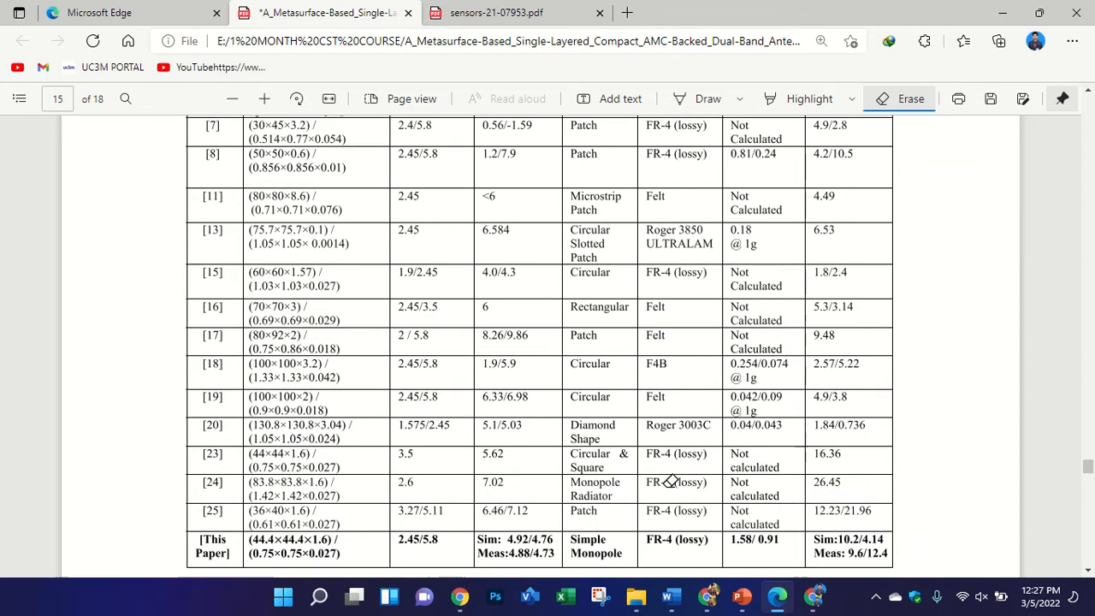
# - Switch to PowerPoint and display the blank slide 9, then bring up the course schedule in Word
pyautogui.click(742, 596)
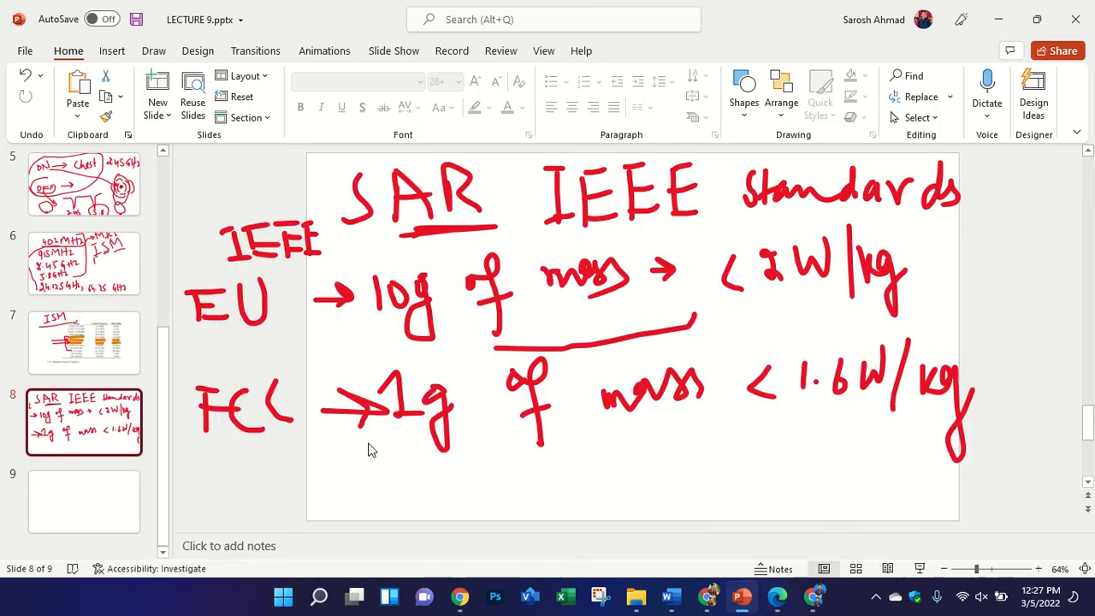
pyautogui.click(80, 499)
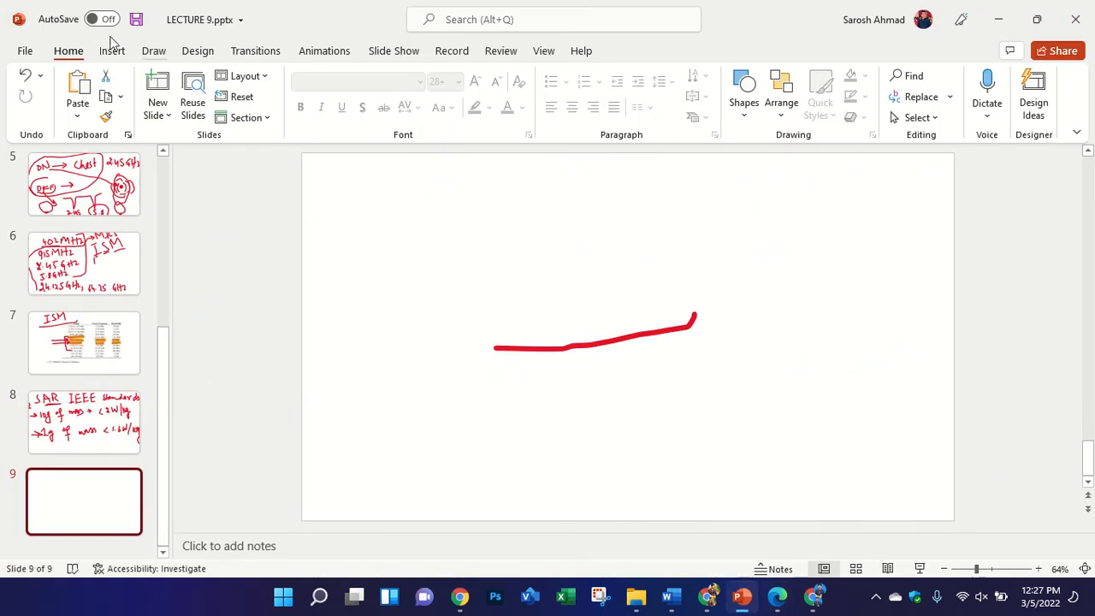
pyautogui.click(111, 51)
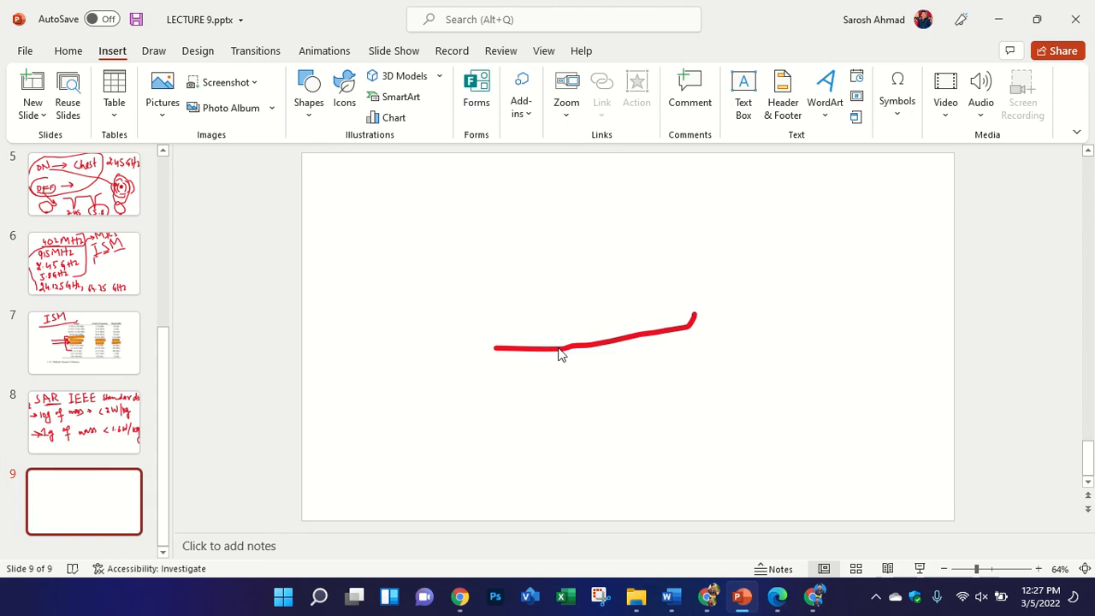
pyautogui.click(670, 597)
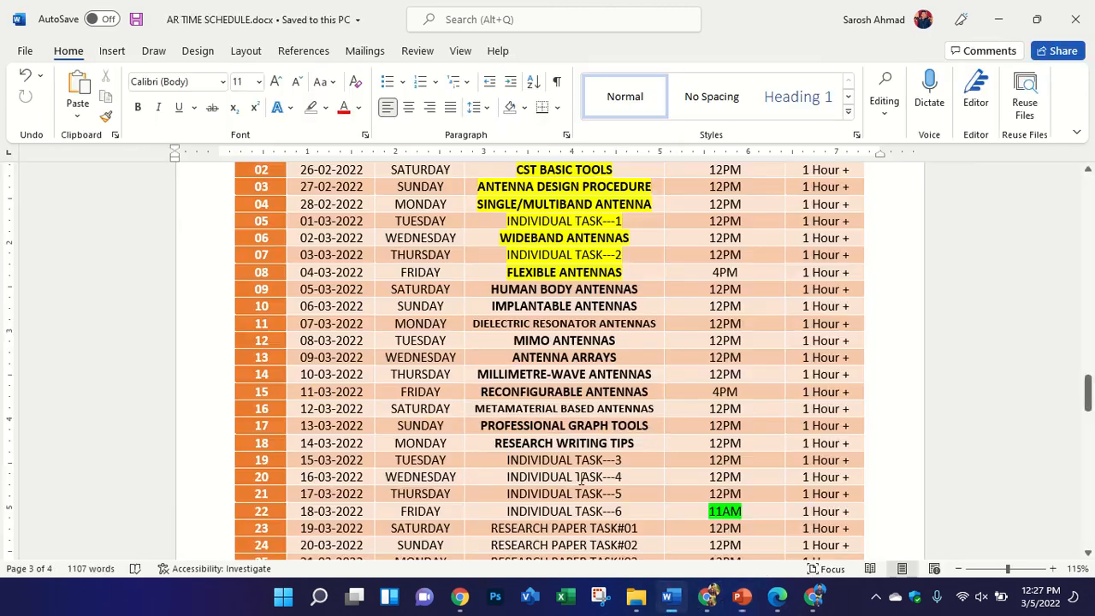
# - Switch to Edge and examine the SAR and power equations in the paper's SAR Analysis section
pyautogui.click(776, 597)
pyautogui.scroll(-10, 638, 526)
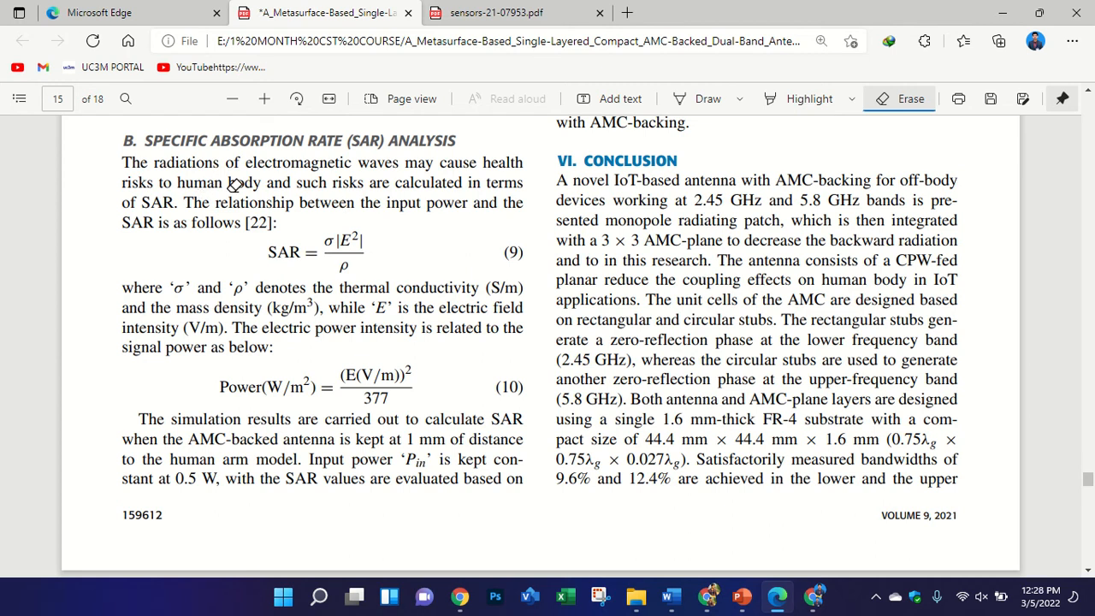
pyautogui.keyDown('ctrl'); pyautogui.scroll(-1, 359, 227); pyautogui.keyUp('ctrl')
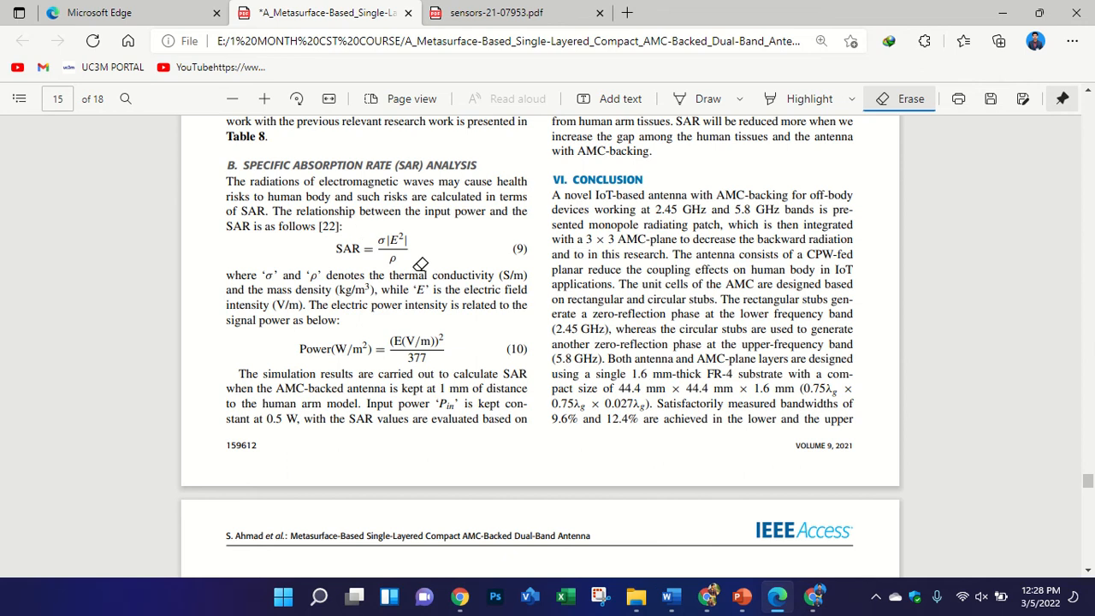
# - Search Windows for CST, launch CST STUDIO SUITE 2018, hide the screen-sharing notice and display the CST start page
pyautogui.click(634, 599)
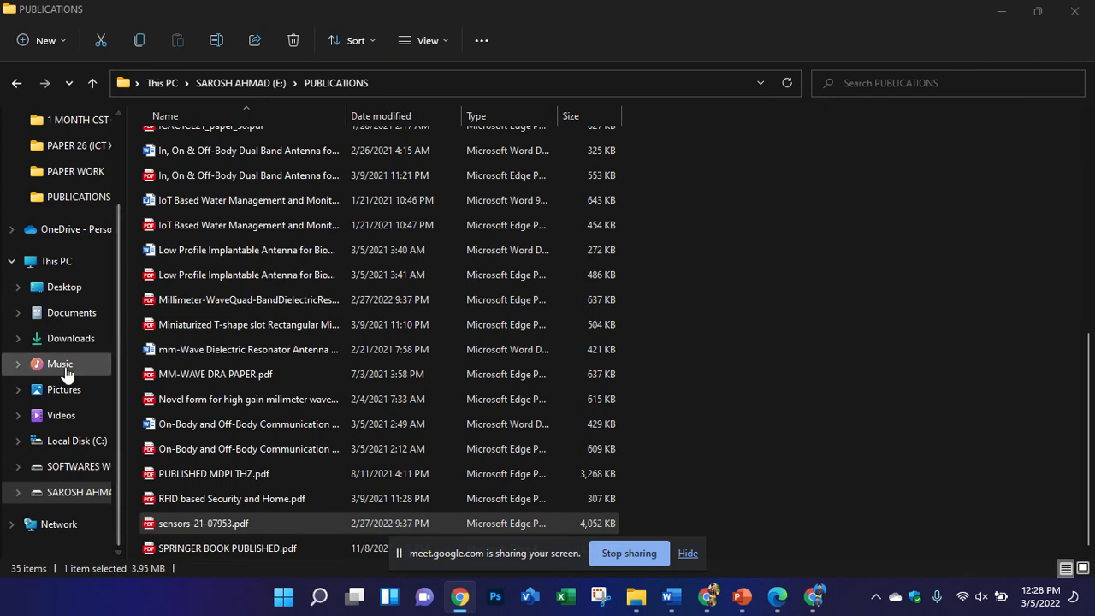
pyautogui.click(318, 596)
pyautogui.write('s')
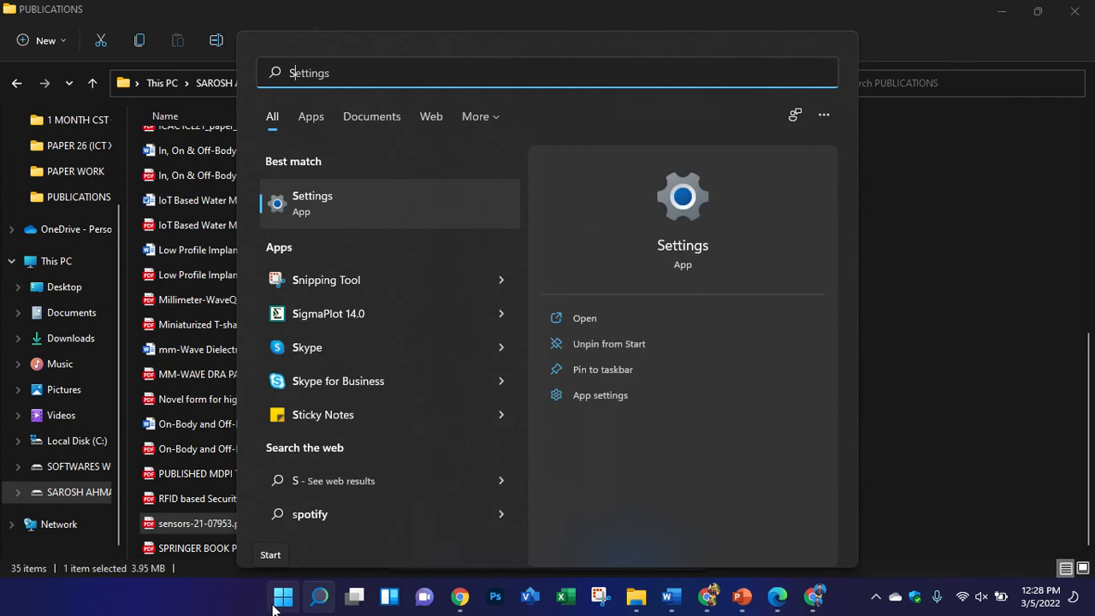
pyautogui.press('BackSpace')
pyautogui.write('CST')
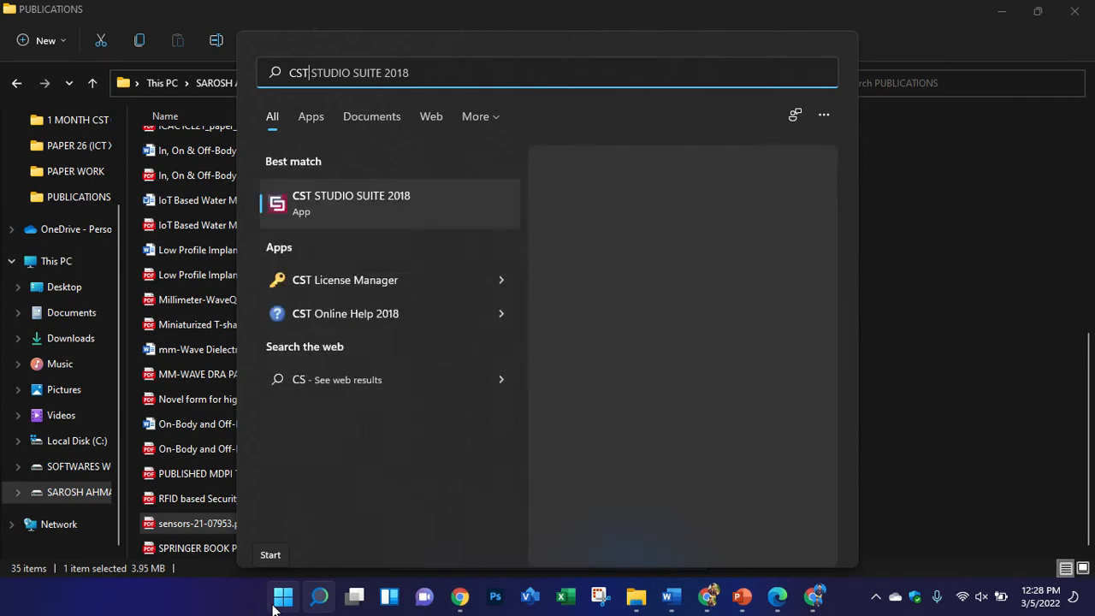
pyautogui.press('Return')
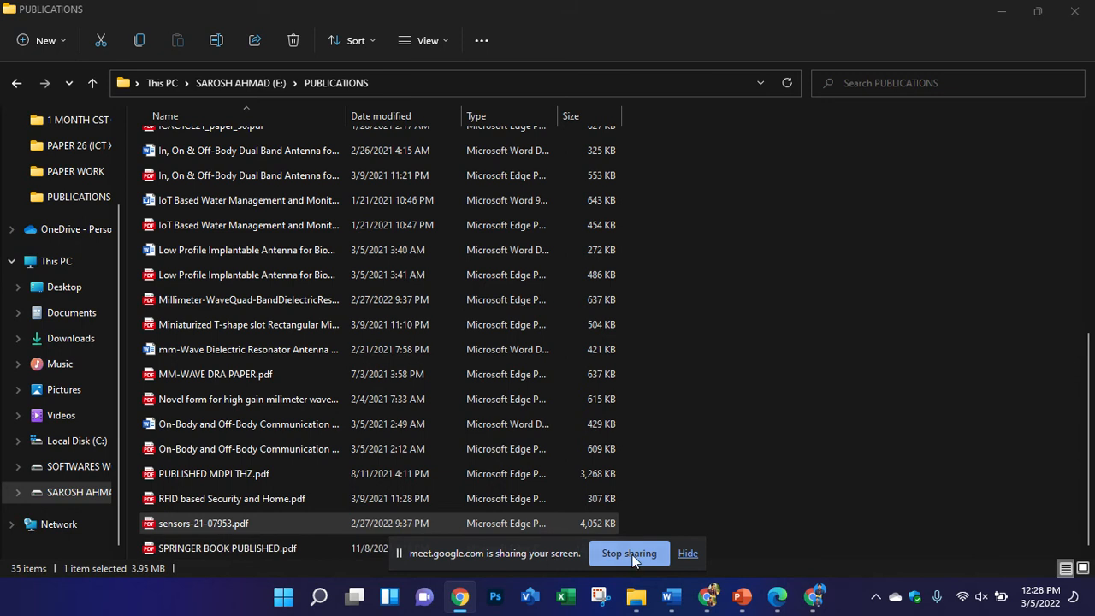
pyautogui.click(686, 553)
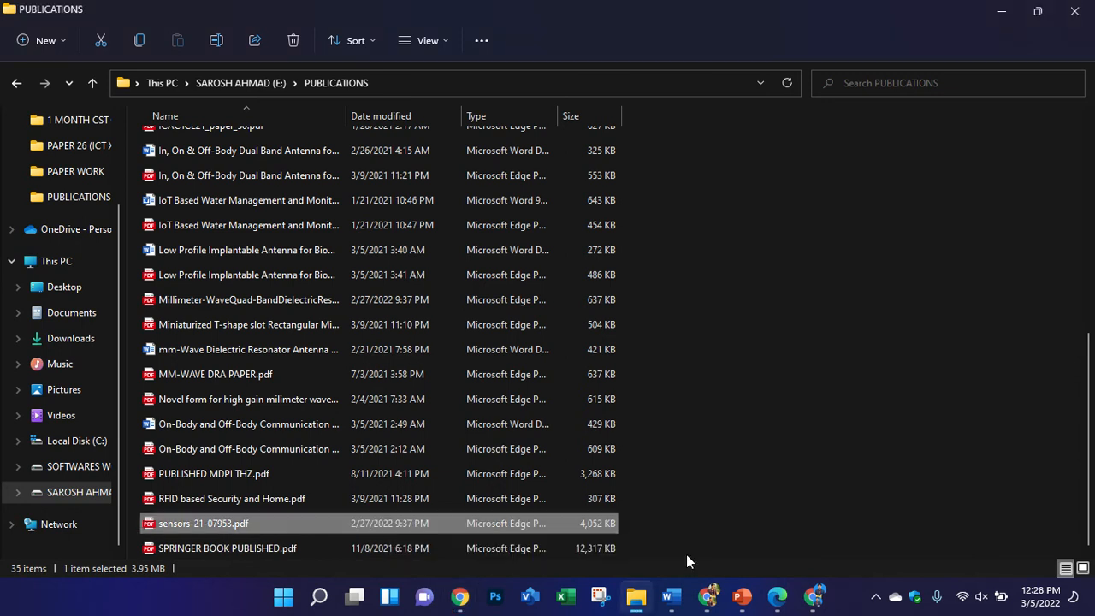
pyautogui.click(829, 596)
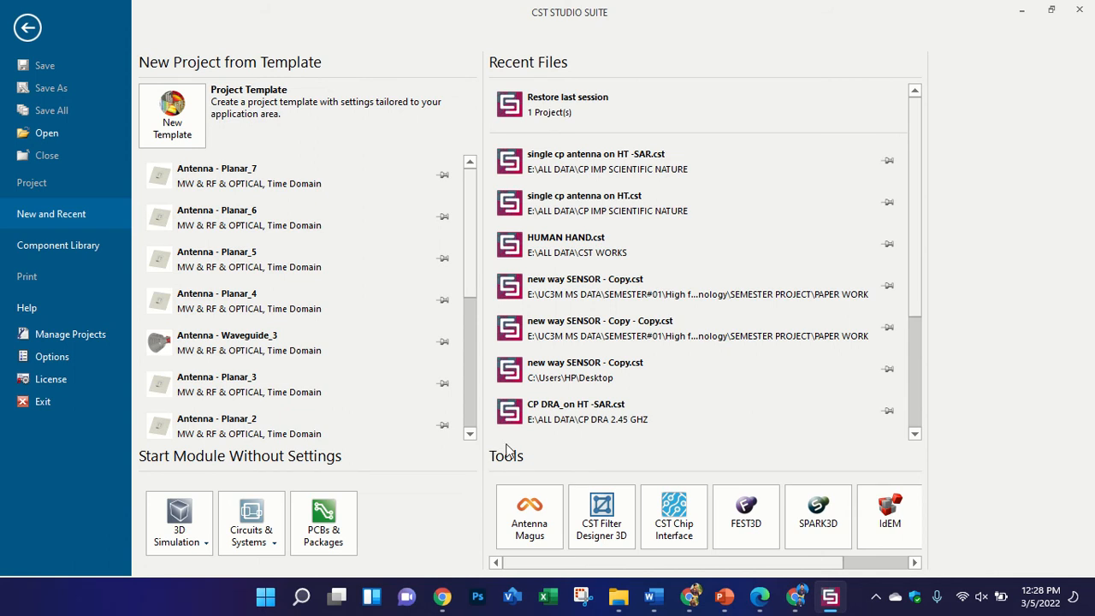
# - Copy the IT'IS Tissue Frequency Chart page address in Chrome and send it to the RESEARCH TRAINING COURSE chat in WhatsApp
pyautogui.click(690, 597)
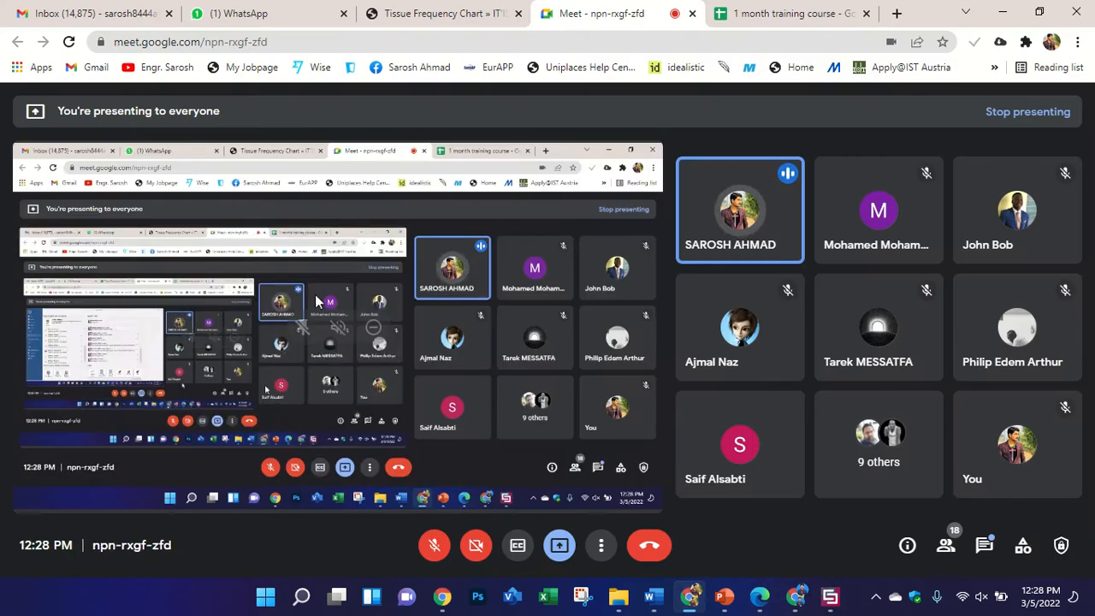
pyautogui.click(389, 13)
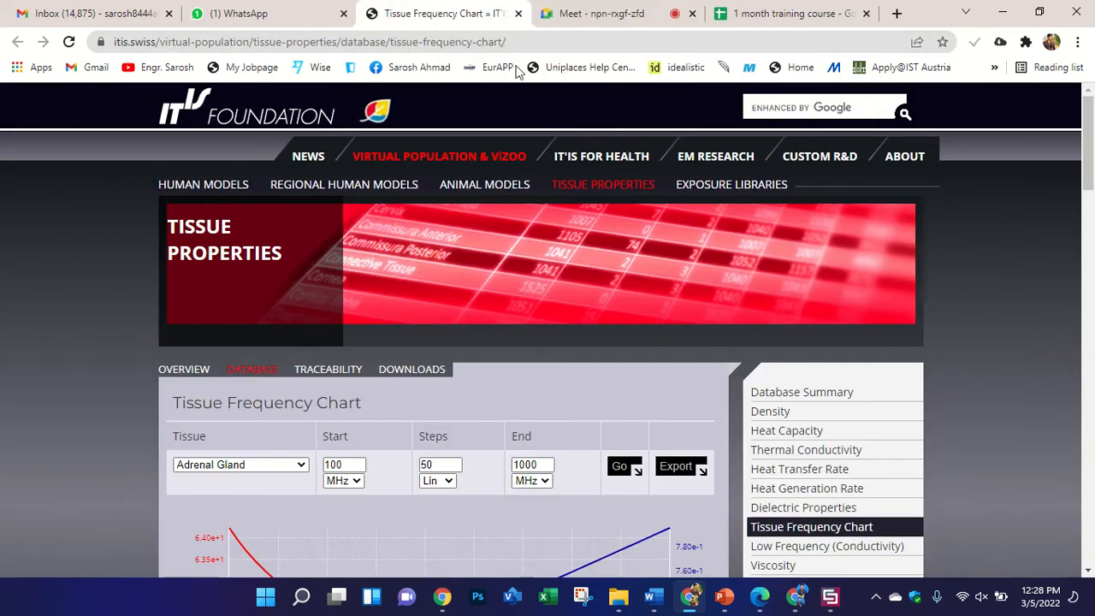
pyautogui.click(501, 42)
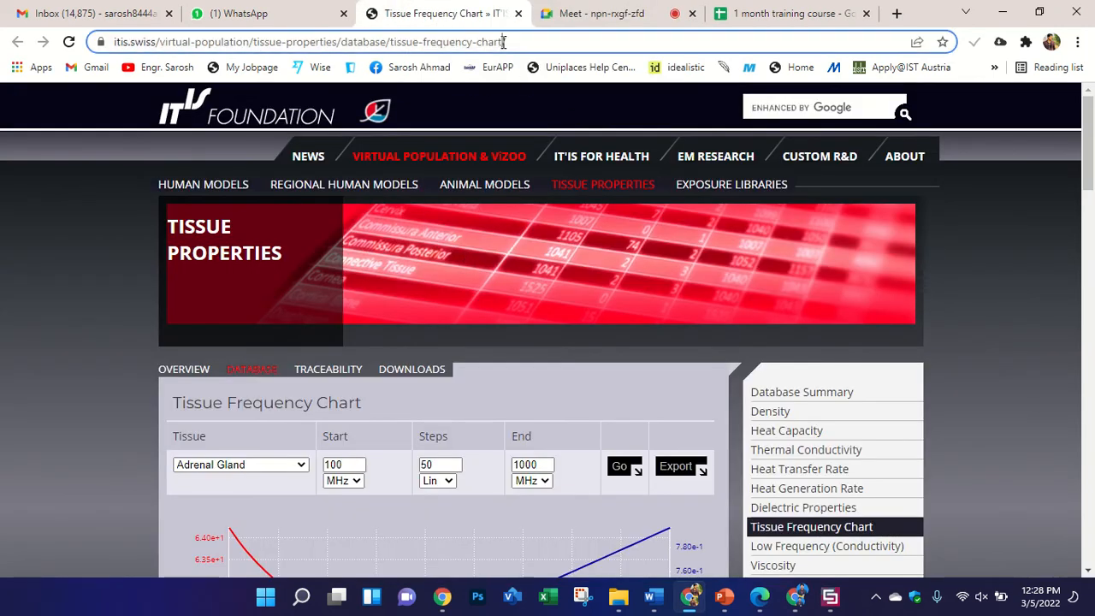
pyautogui.moveTo(336, 6)
pyautogui.hotkey('ctrl', 'c')
pyautogui.click(336, 7)
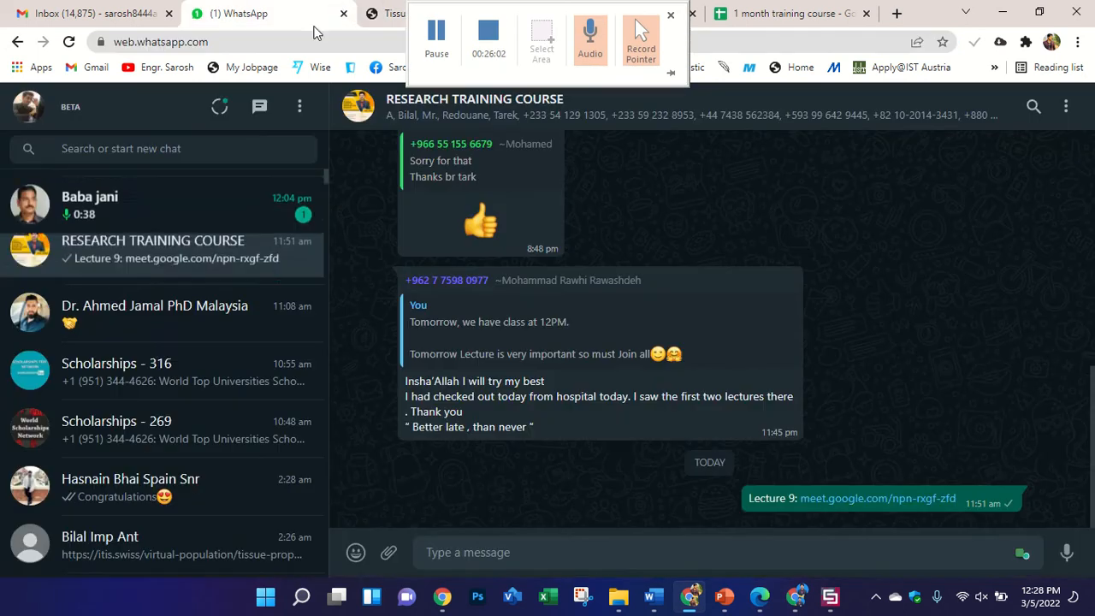
pyautogui.scroll(-2, 248, 248)
pyautogui.hotkey('ctrl', 'v')
pyautogui.press('Return')
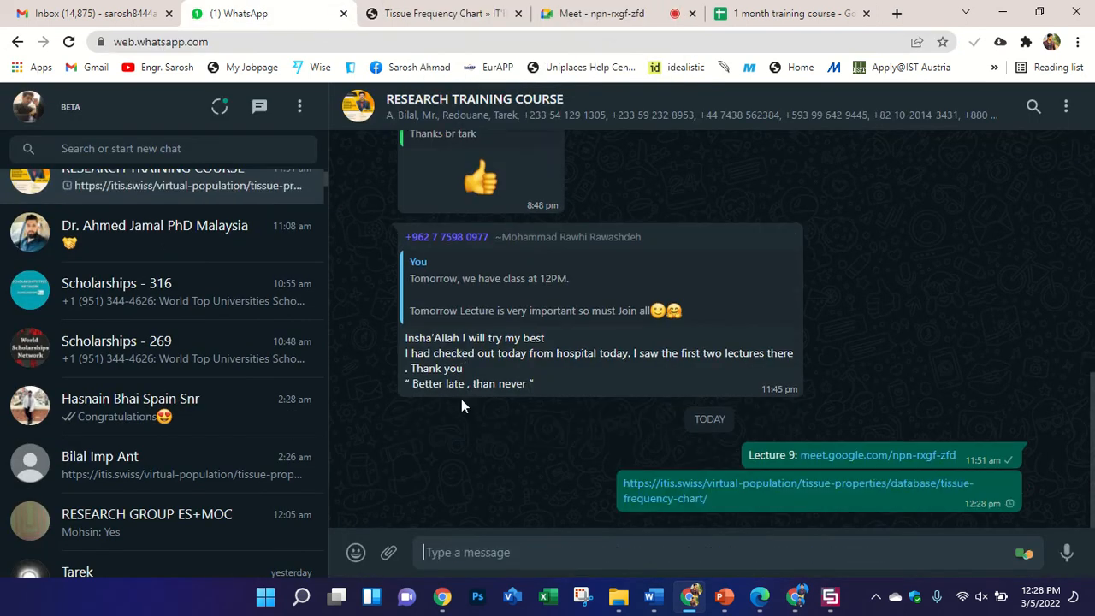
# - Return to the Tissue Frequency Chart page and examine the permittivity and conductivity chart and table for Adrenal Gland
pyautogui.click(428, 13)
pyautogui.scroll(-1, 472, 357)
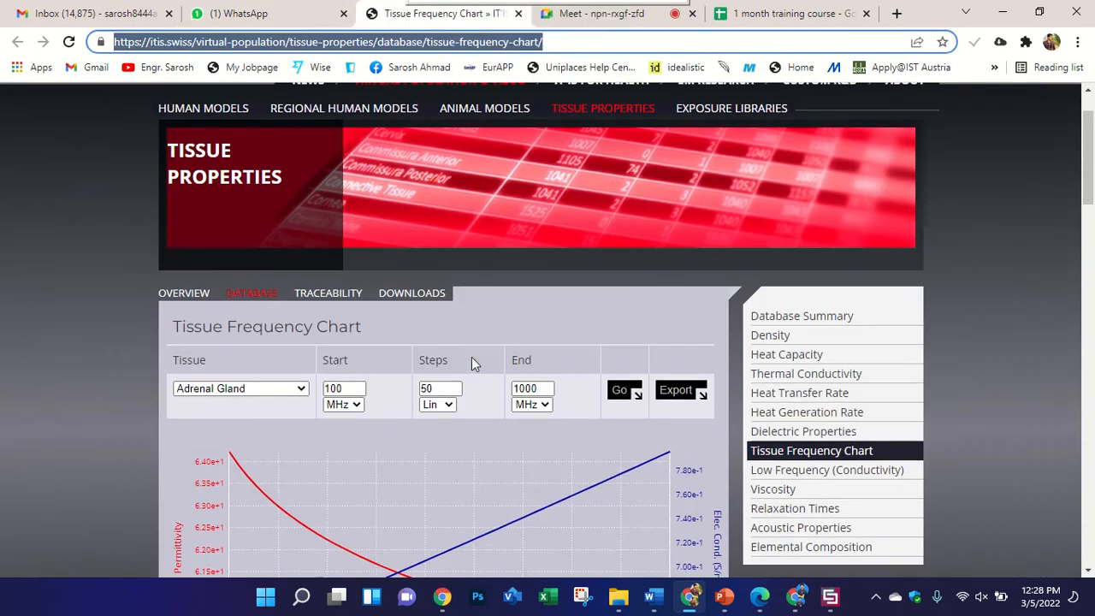
pyautogui.scroll(-15, 533, 182)
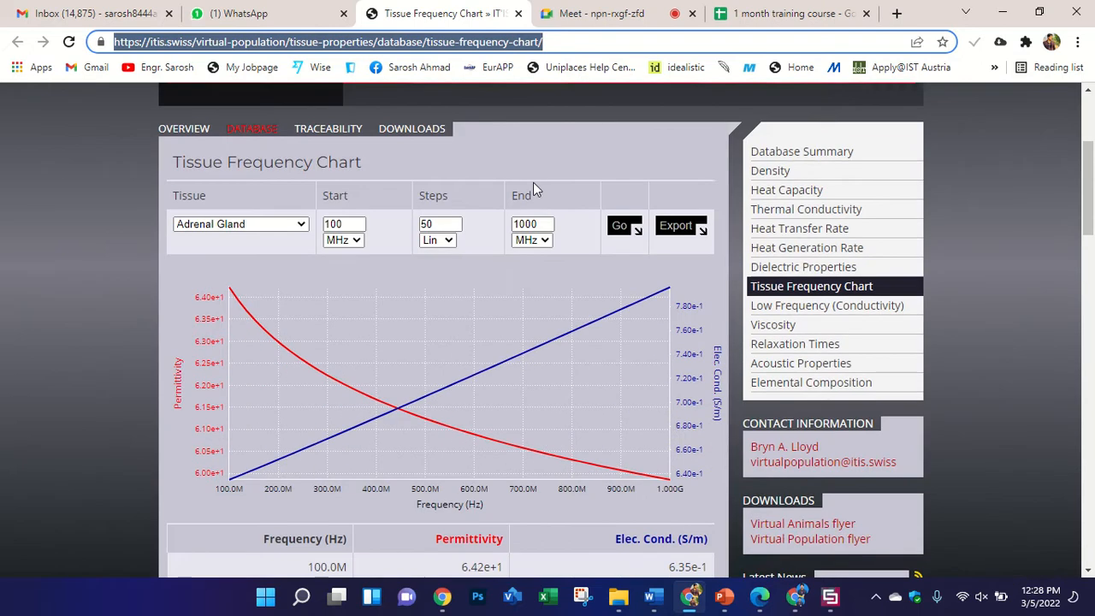
pyautogui.scroll(8, 532, 188)
pyautogui.scroll(5, 548, 204)
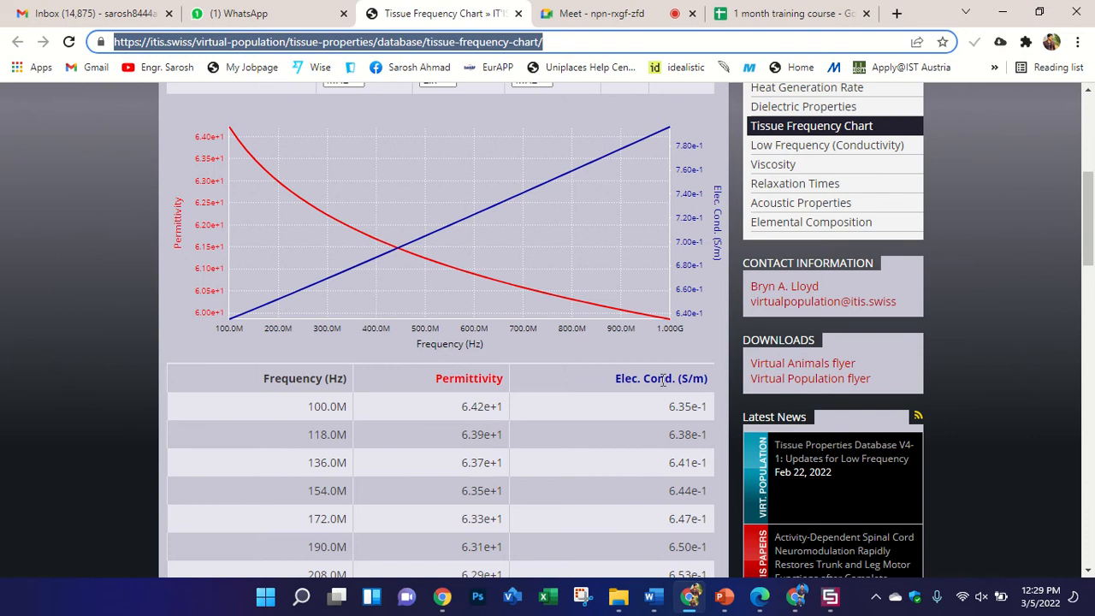
pyautogui.scroll(3, 609, 387)
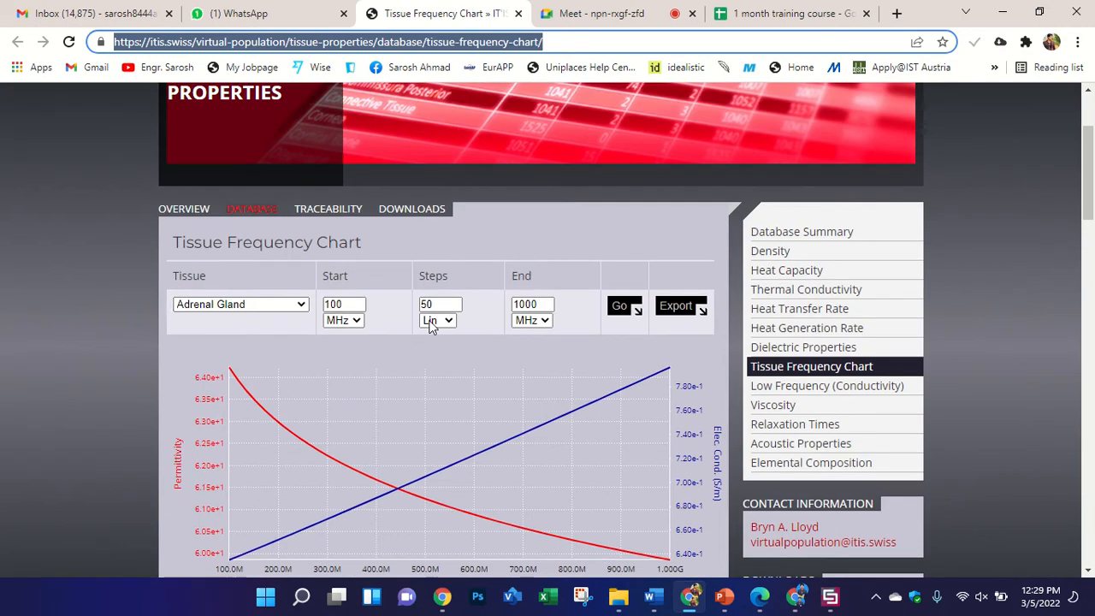
# - Browse the tissue list of the Tissue Frequency Chart and choose Skin as the tissue
pyautogui.click(273, 303)
pyautogui.scroll(-15, 254, 217)
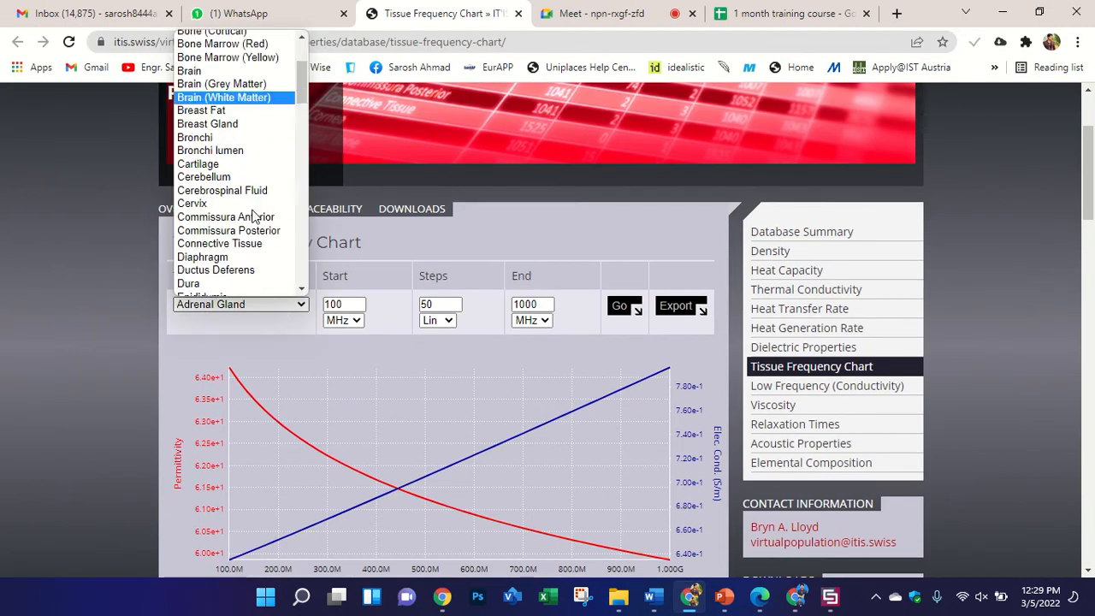
pyautogui.scroll(15, 254, 217)
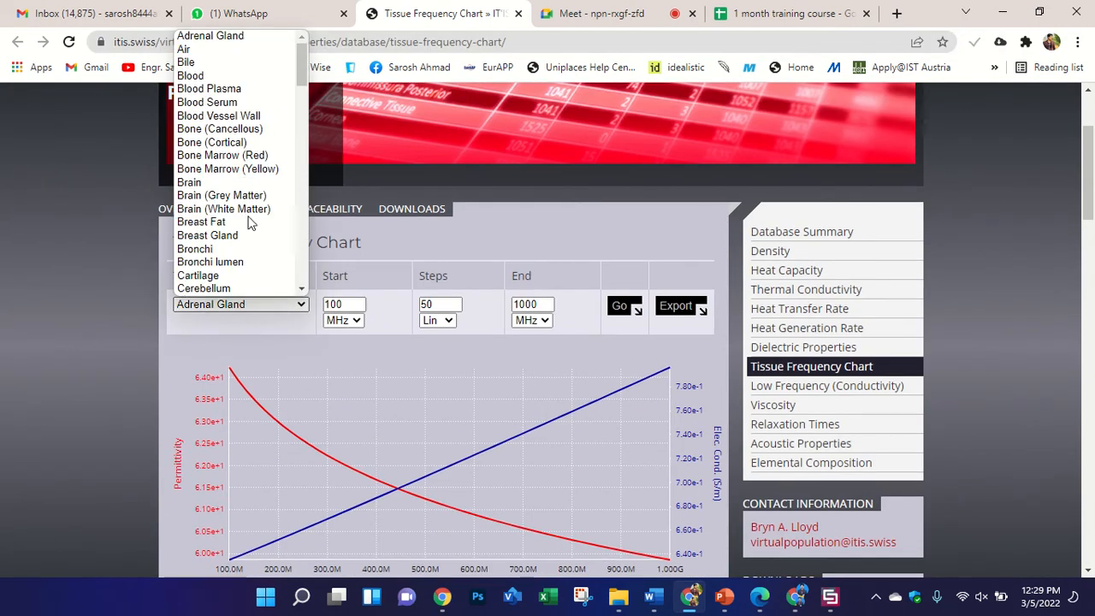
pyautogui.scroll(-5, 250, 224)
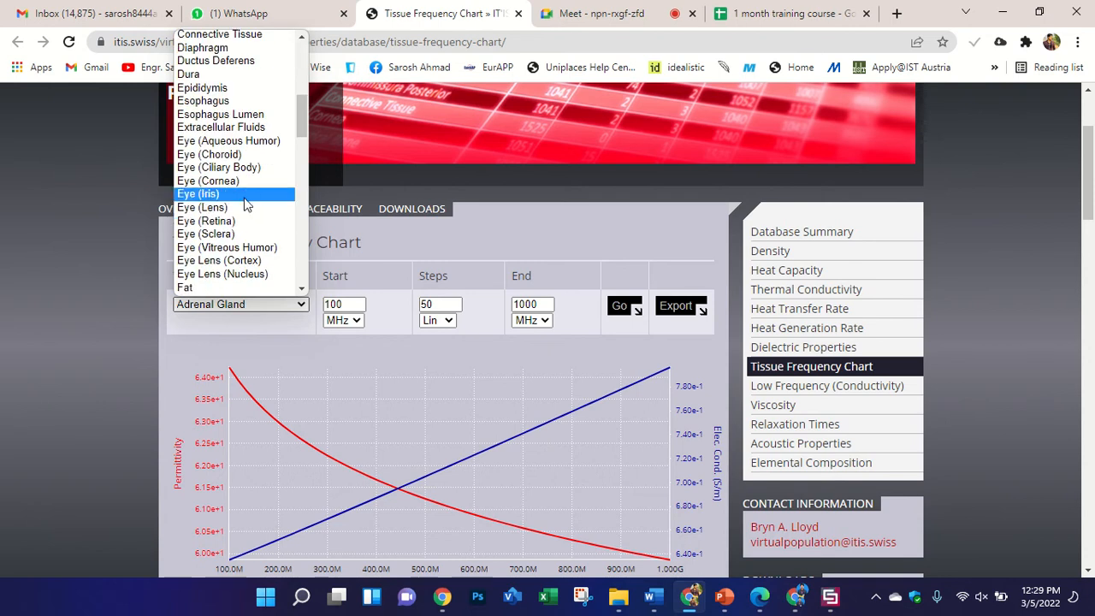
pyautogui.scroll(-3, 245, 210)
pyautogui.scroll(-6, 241, 218)
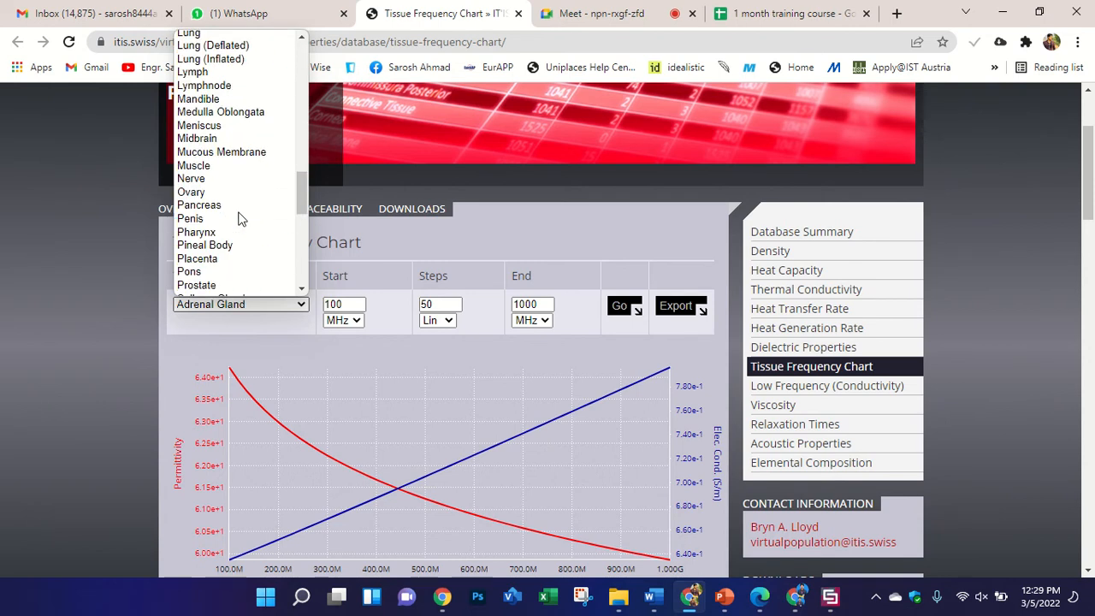
pyautogui.press('s')
pyautogui.press('s')
pyautogui.press('s')
pyautogui.press('s')
pyautogui.press('s')
pyautogui.press('s')
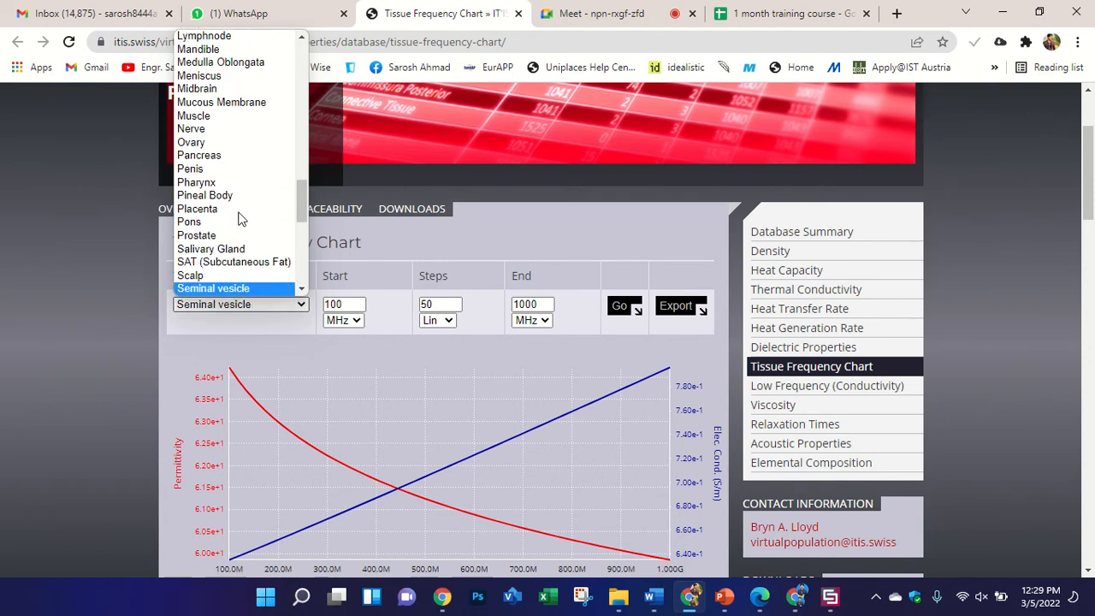
pyautogui.press('Up')
pyautogui.press('Return')
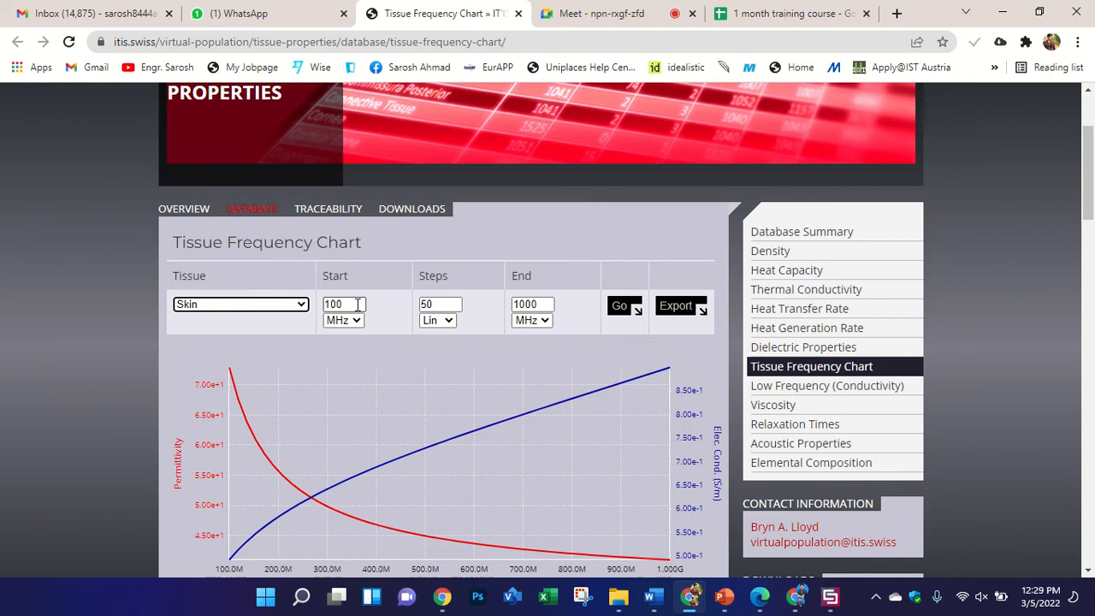
# - Consult the ISM band table on slide 7 of the PowerPoint lecture and set the Skin chart's frequency range in Chrome to 902–928 MHz
pyautogui.moveTo(358, 305); pyautogui.dragTo(323, 305)
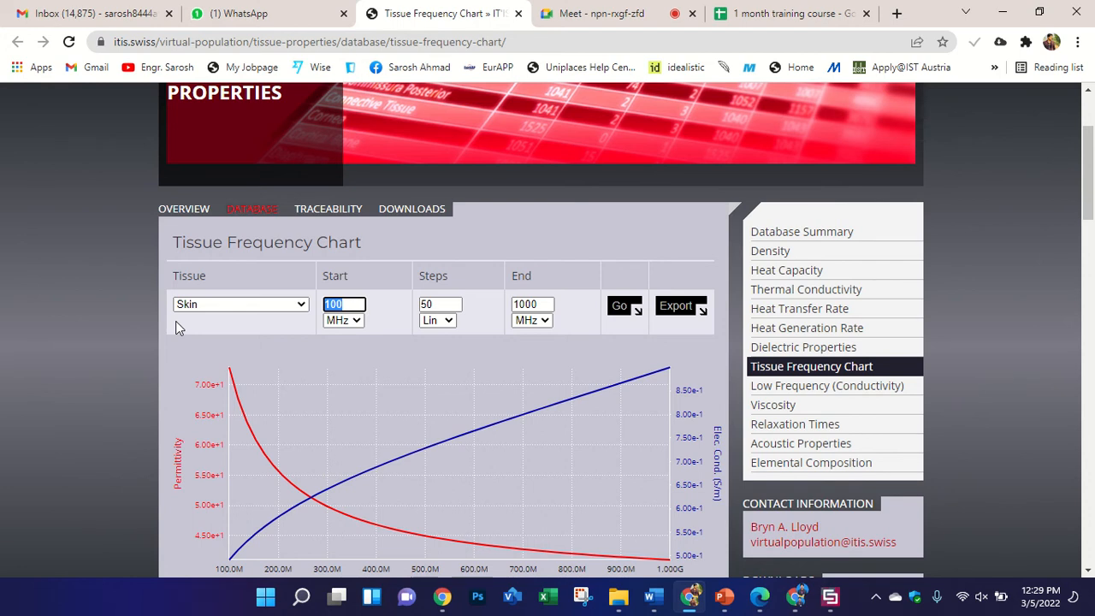
pyautogui.click(724, 602)
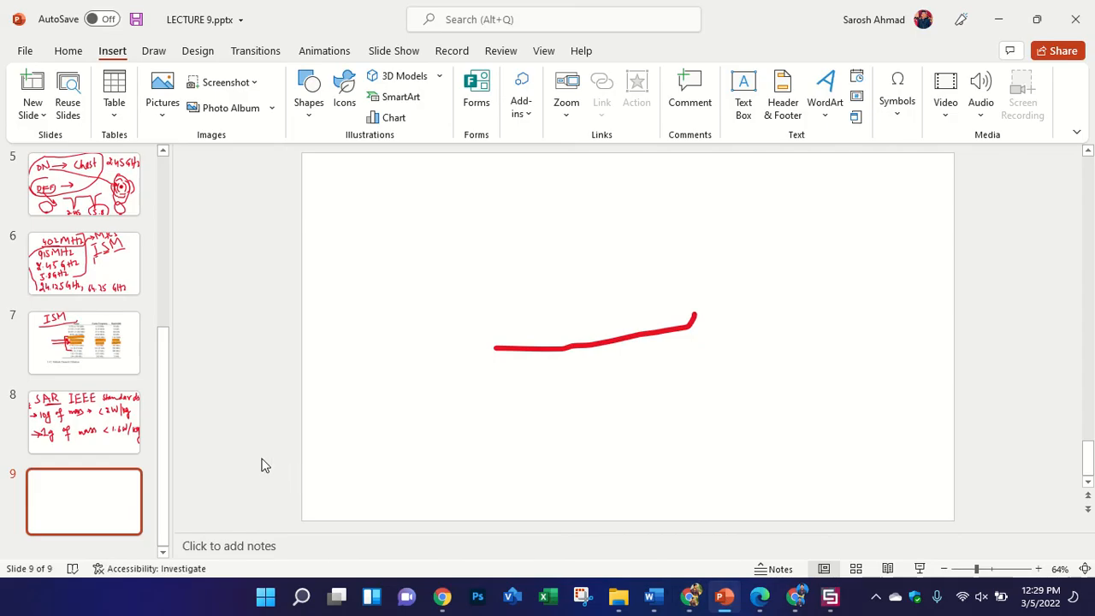
pyautogui.click(66, 353)
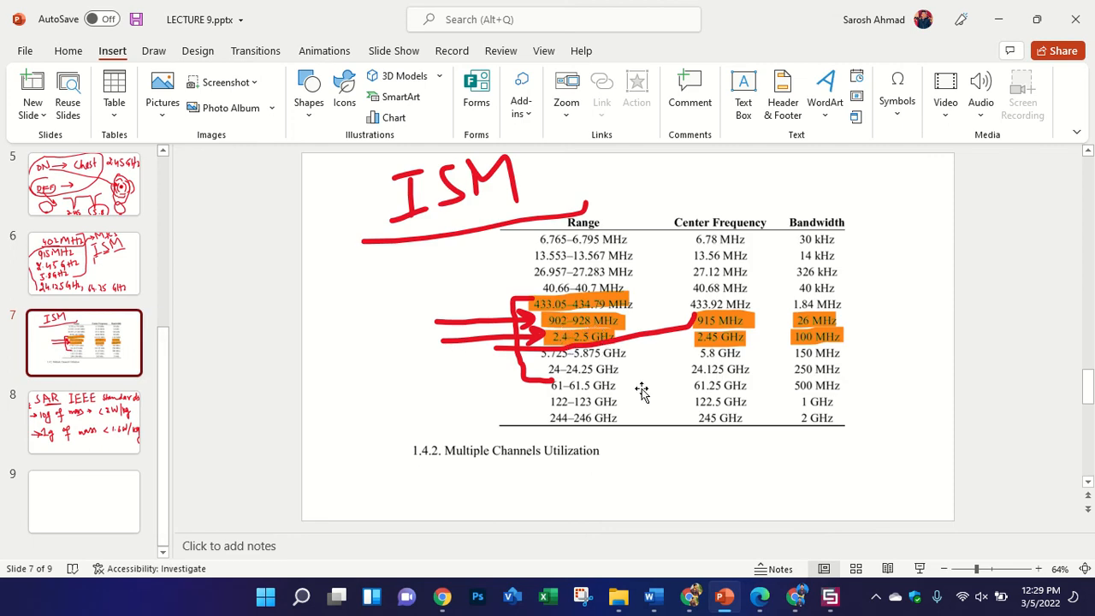
pyautogui.click(795, 596)
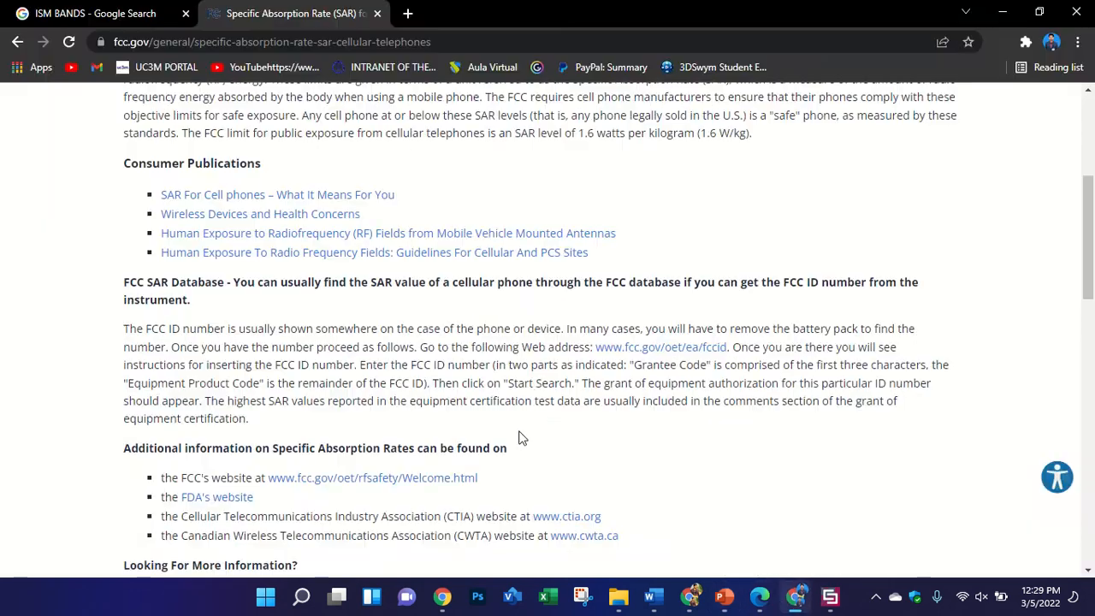
pyautogui.click(689, 596)
pyautogui.write('902')
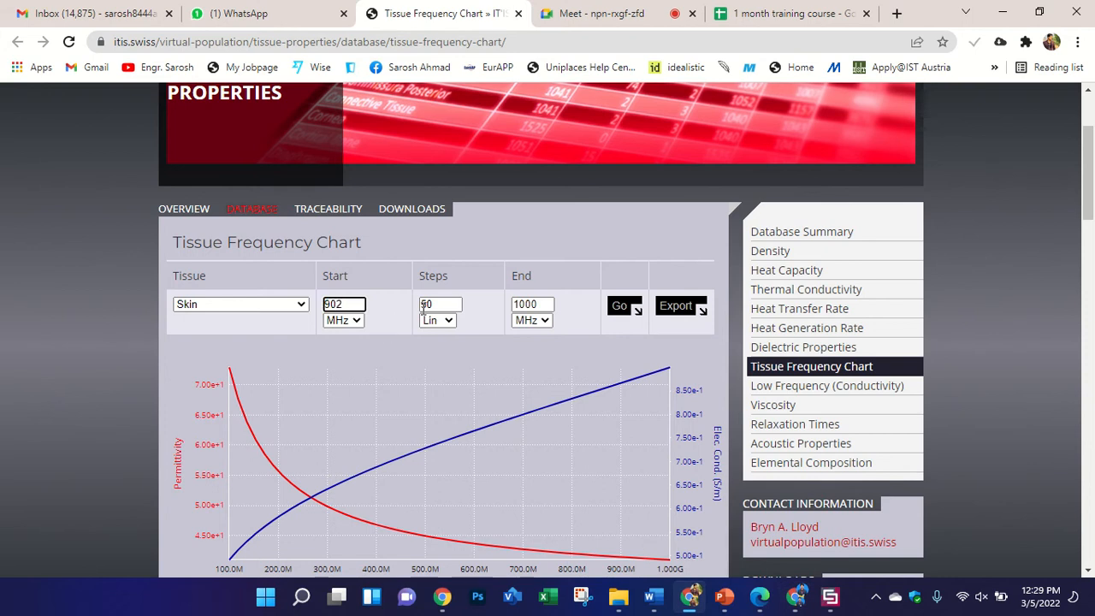
pyautogui.doubleClick(529, 304)
pyautogui.write('928')
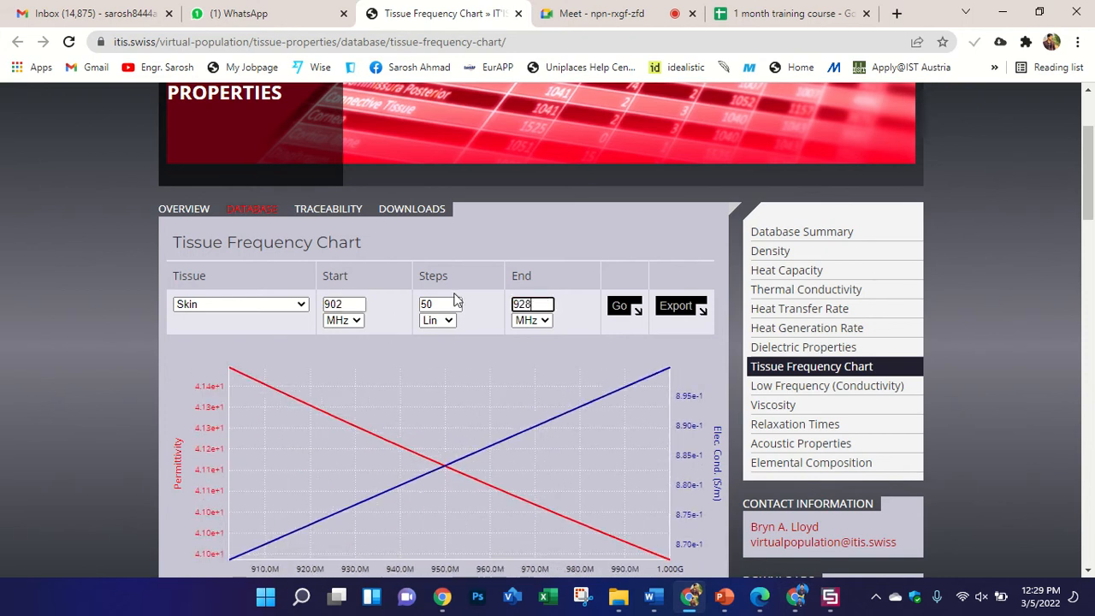
pyautogui.click(567, 334)
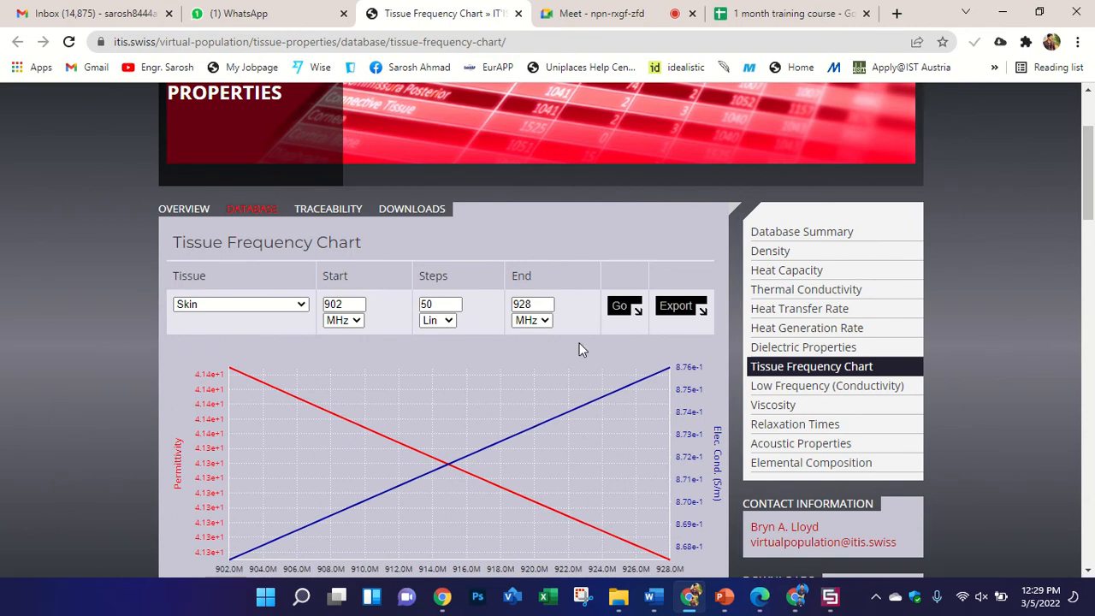
# - Locate the 915.0 MHz row in the Skin frequency table and highlight its permittivity and conductivity values
pyautogui.scroll(-3, 564, 355)
pyautogui.scroll(-3, 541, 364)
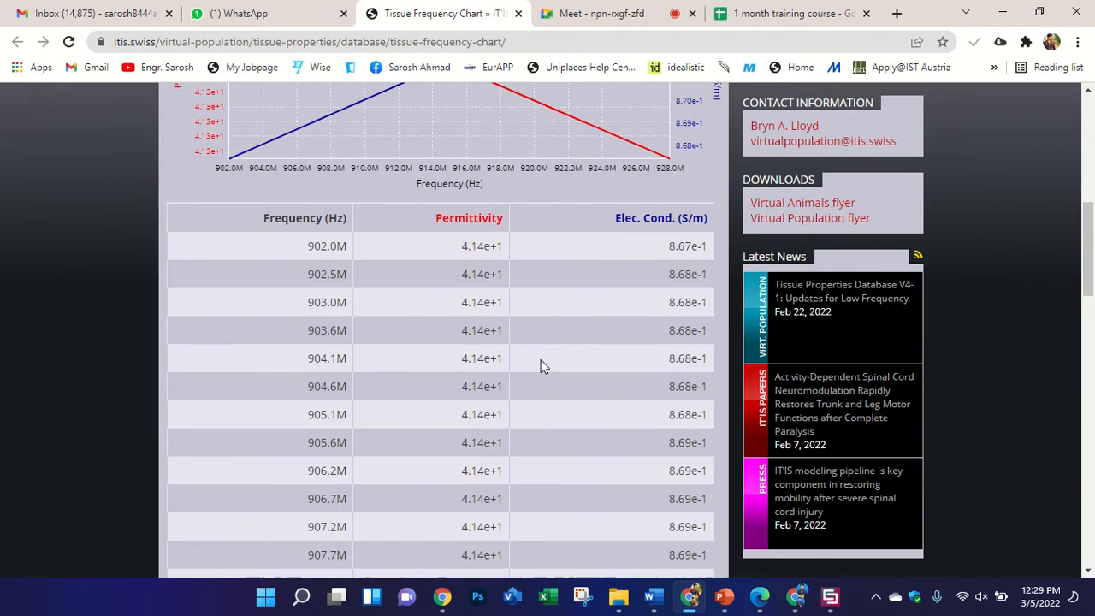
pyautogui.scroll(-9, 527, 359)
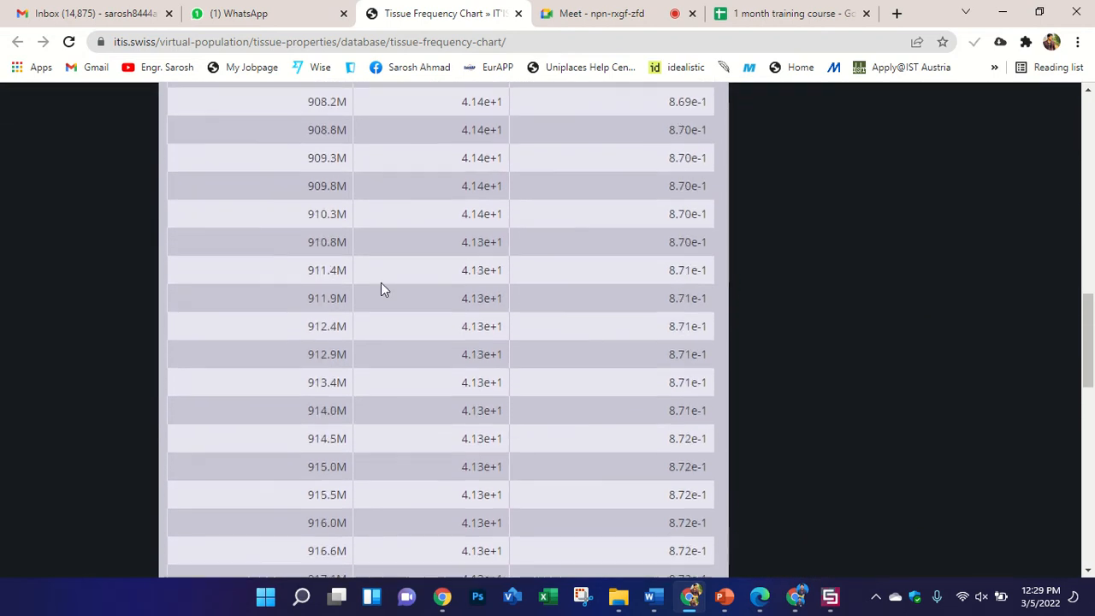
pyautogui.scroll(5, 383, 289)
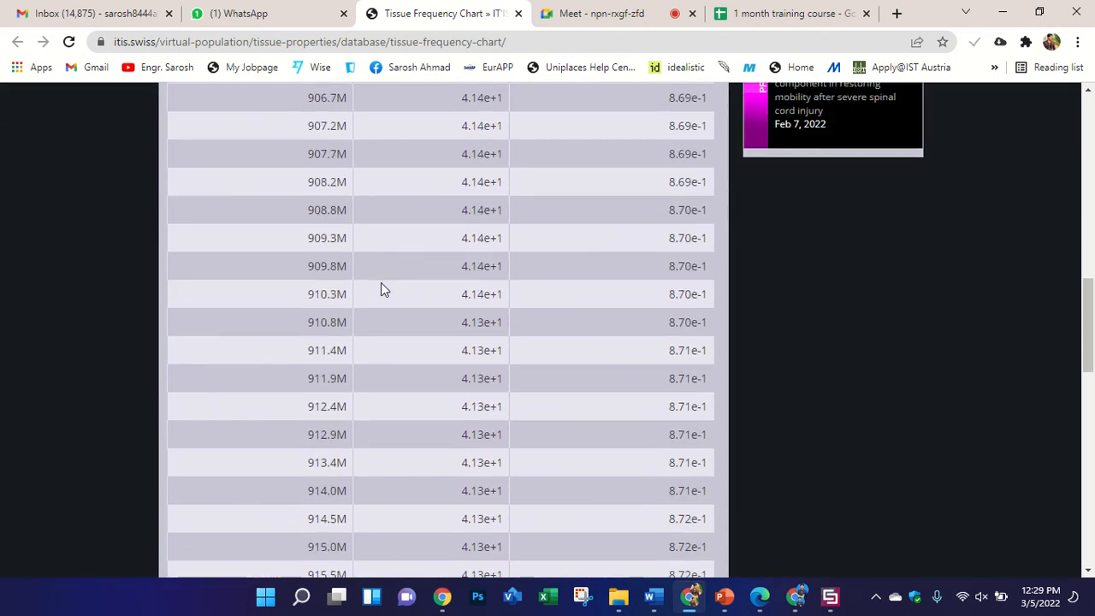
pyautogui.scroll(-2, 383, 294)
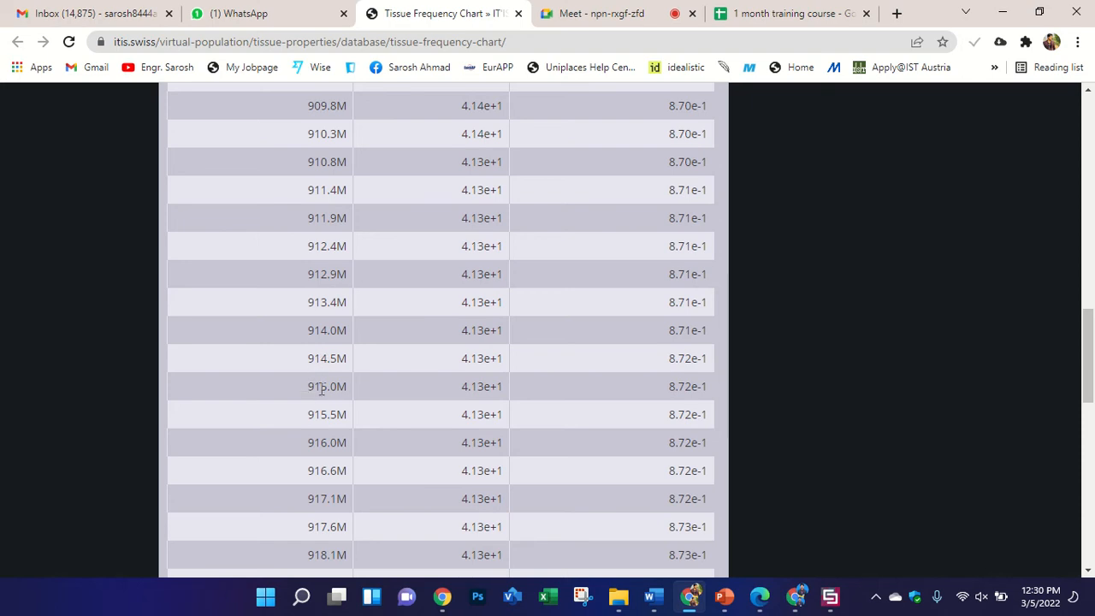
pyautogui.moveTo(306, 389); pyautogui.dragTo(713, 394)
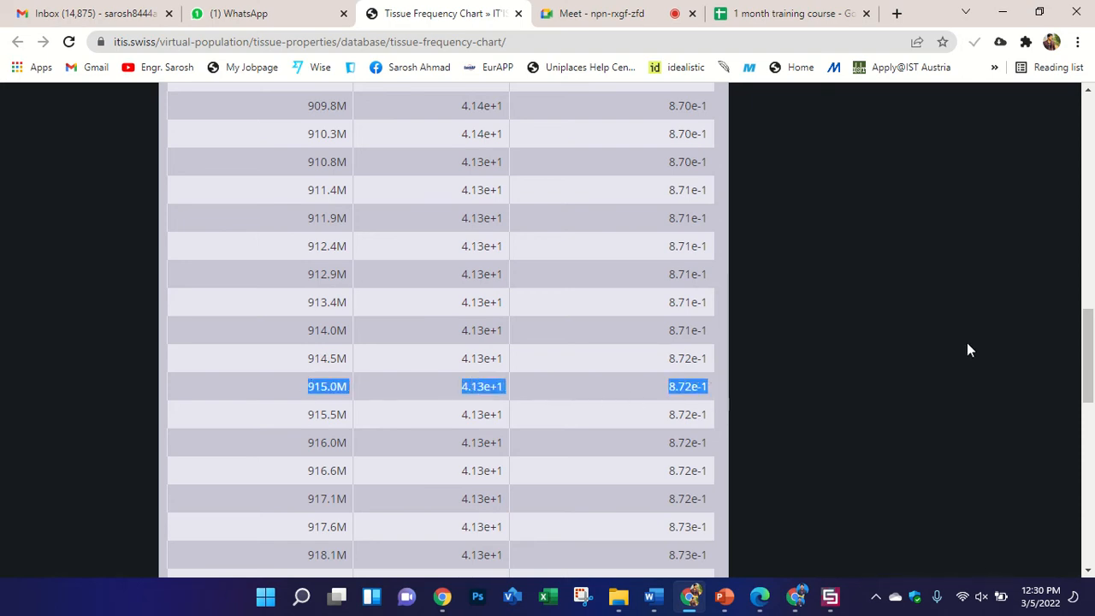
# - Compare the highlighted 915.0 MHz row with the table's column headings and review the Skin permittivity and conductivity chart
pyautogui.scroll(-1, 437, 320)
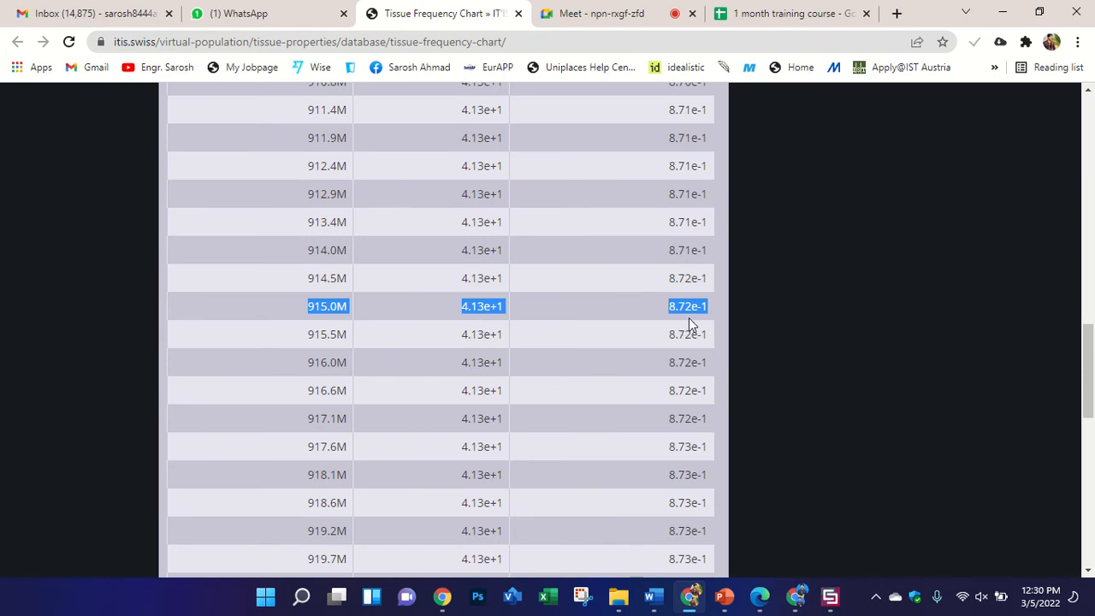
pyautogui.scroll(10, 680, 325)
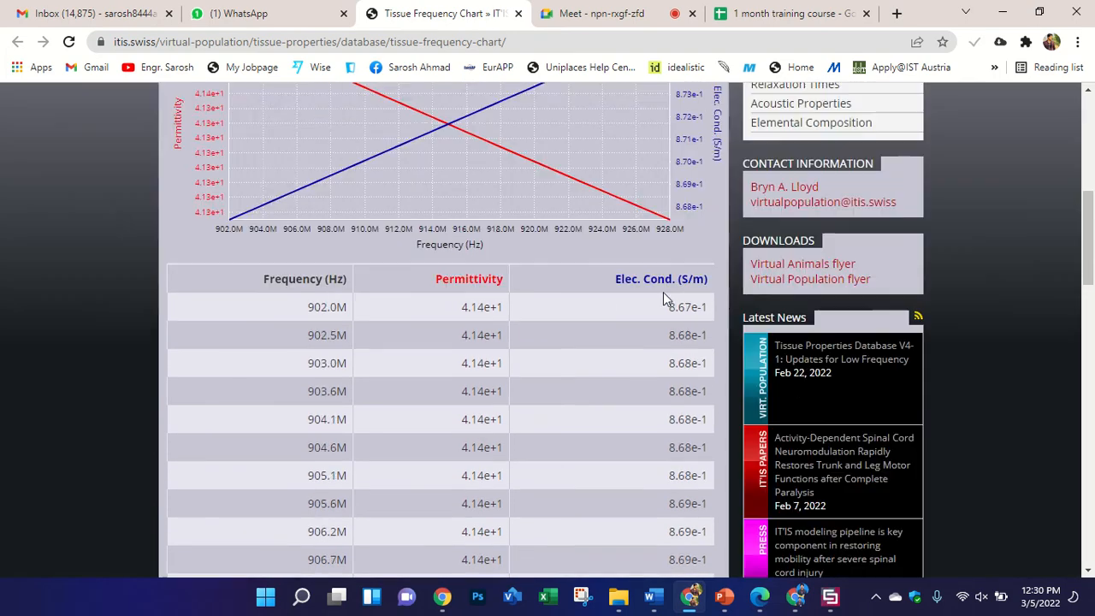
pyautogui.scroll(-9, 665, 341)
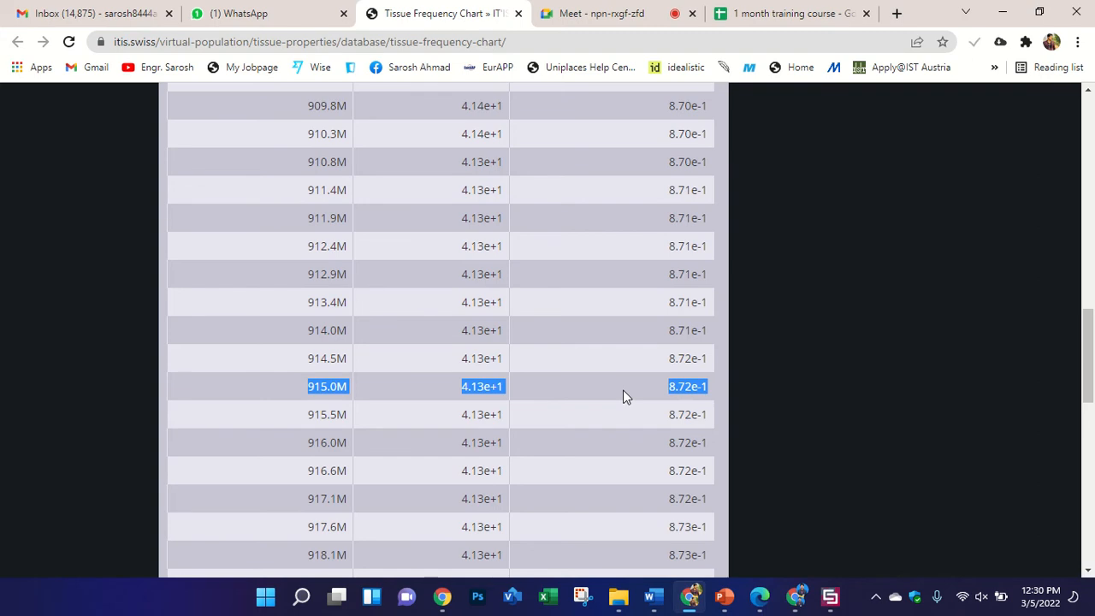
pyautogui.scroll(1, 622, 397)
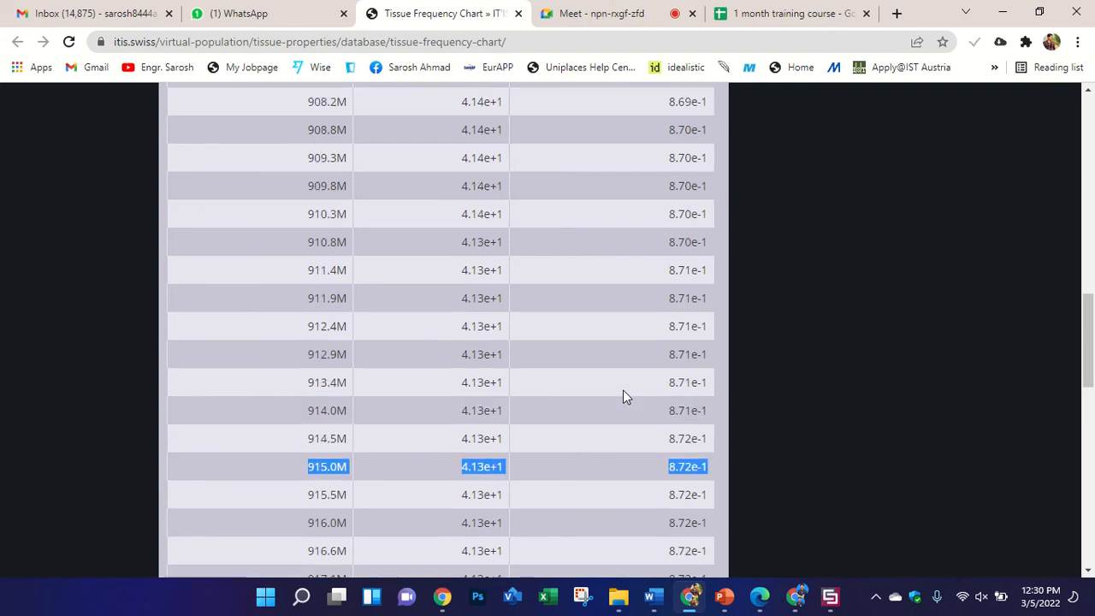
pyautogui.scroll(6, 623, 397)
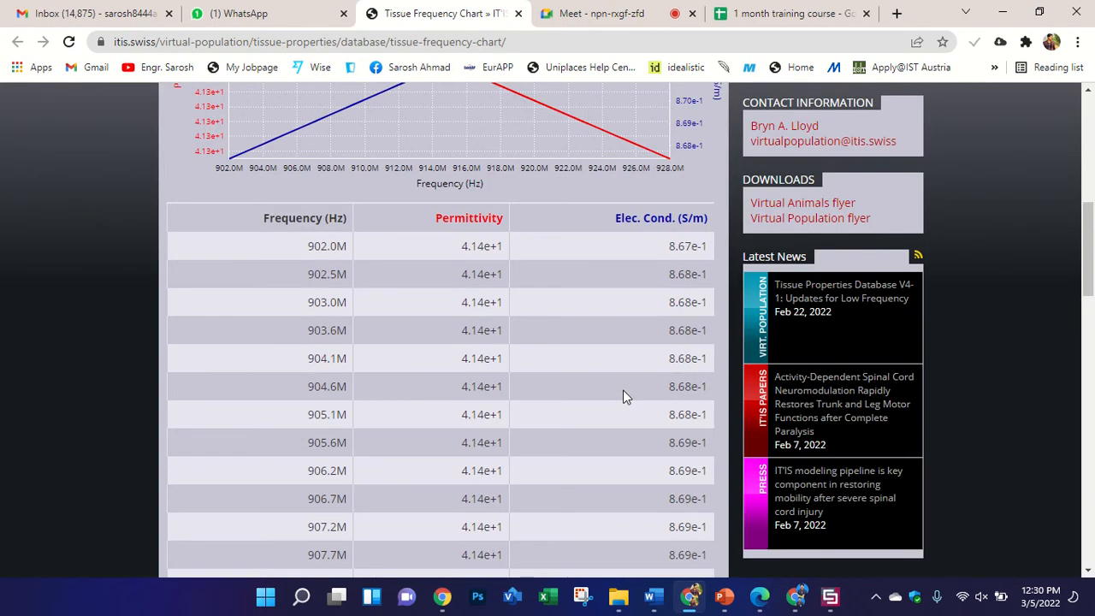
pyautogui.scroll(3, 623, 396)
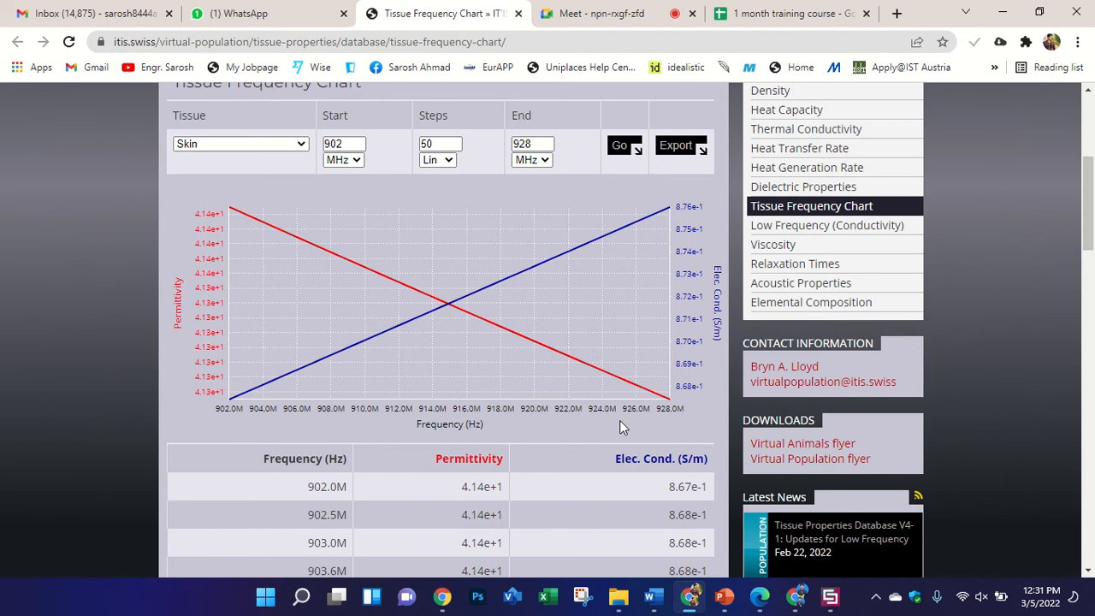
# - Switch to the other Chrome window and search Google for "skin depth calculator" in a new tab
pyautogui.click(796, 597)
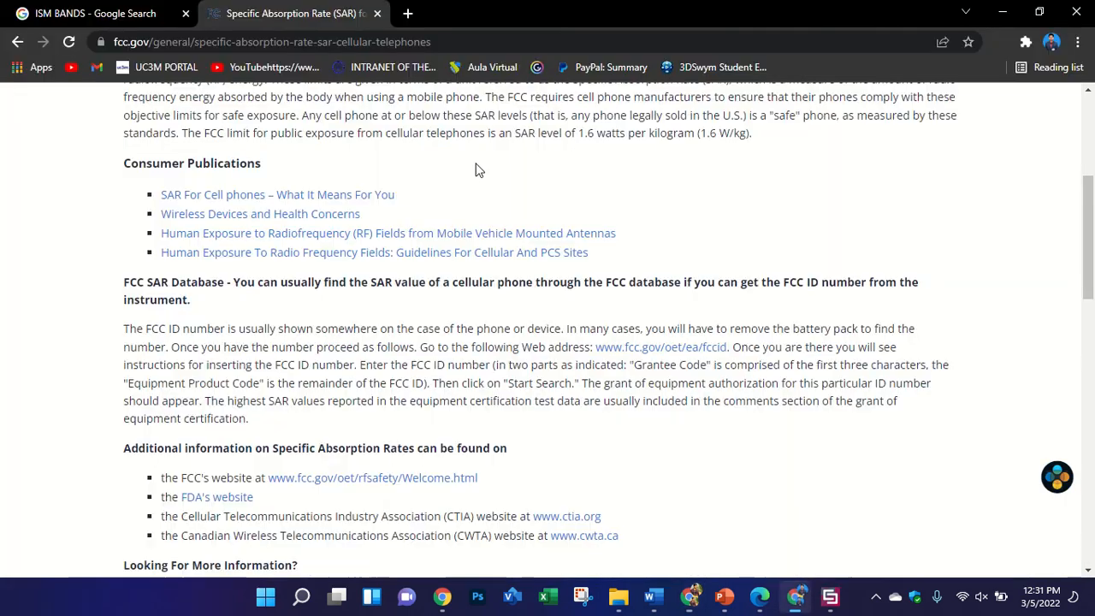
pyautogui.click(401, 14)
pyautogui.write('SKIN')
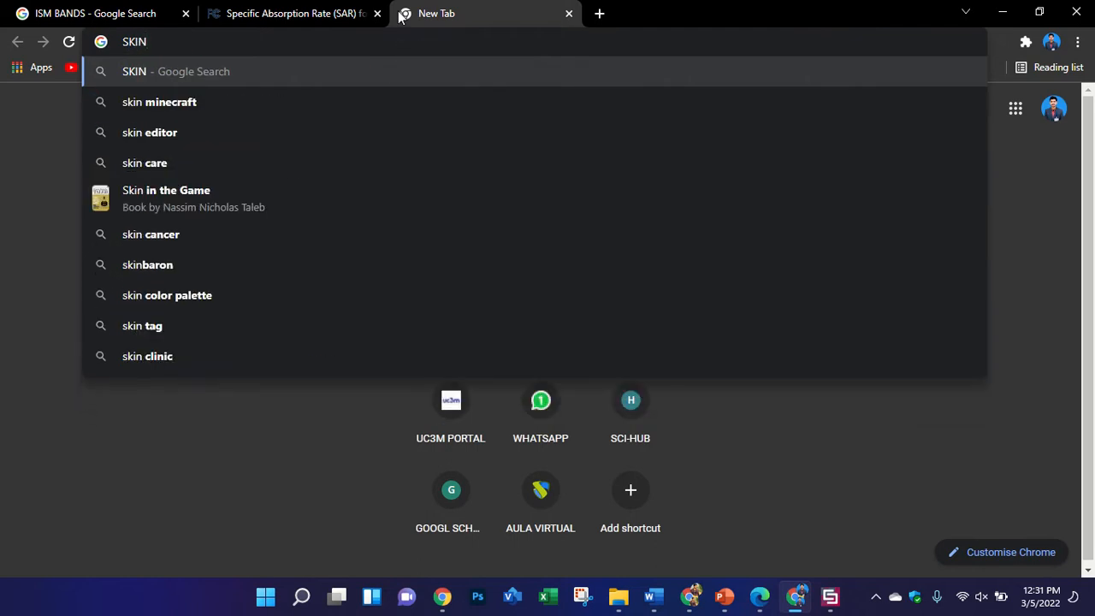
pyautogui.write(' DEPT')
pyautogui.press('BackSpace')
pyautogui.press('Down')
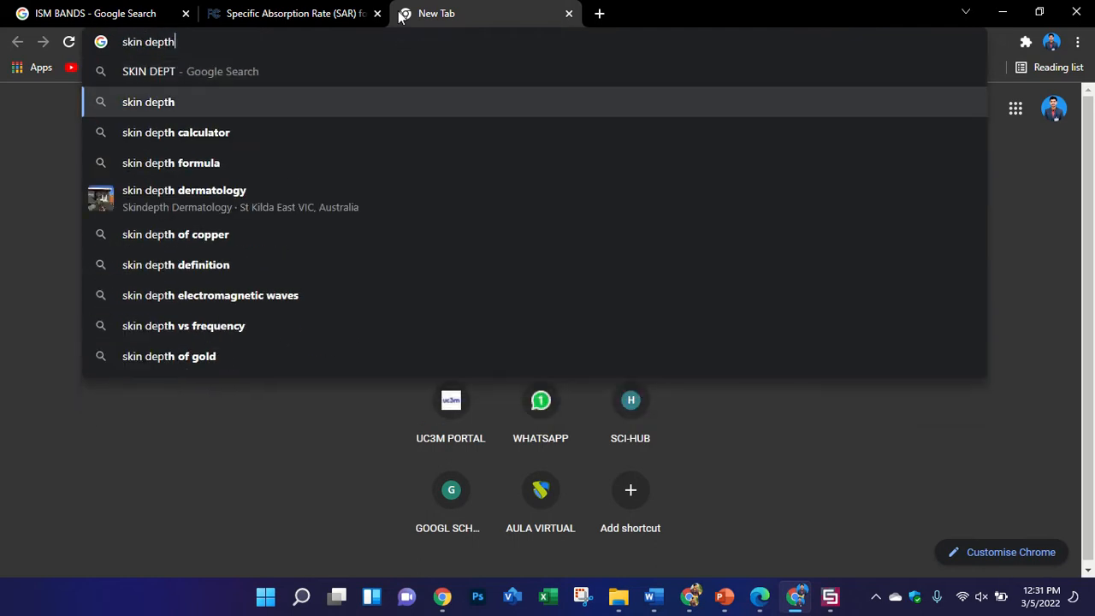
pyautogui.press('Down')
pyautogui.press('Return')
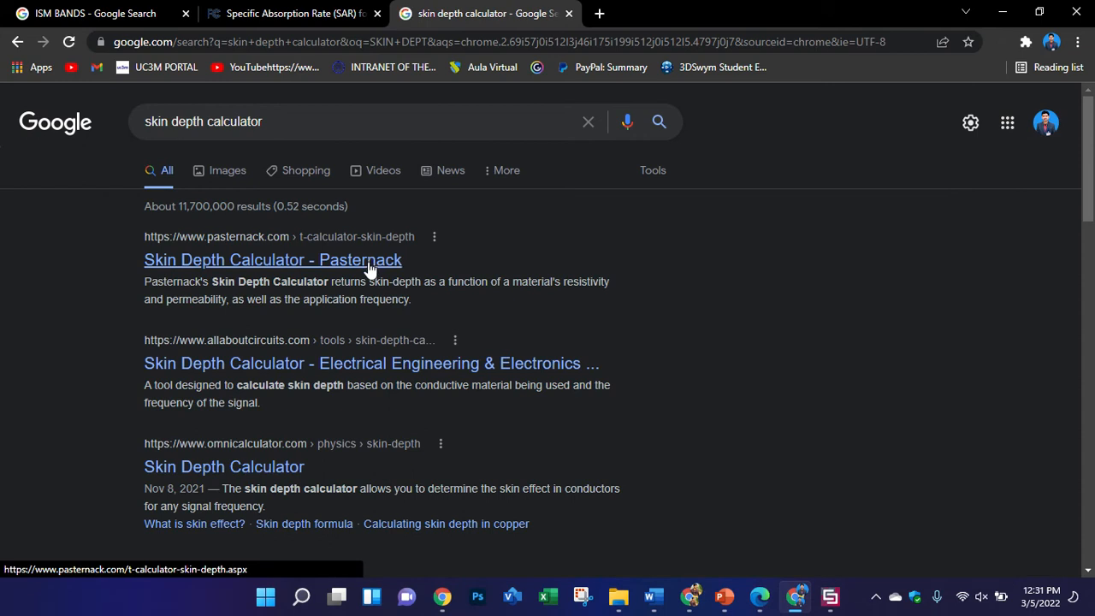
# - Open the Omni Skin Depth Calculator from the search results and examine its input fields and contents
pyautogui.rightClick(413, 366)
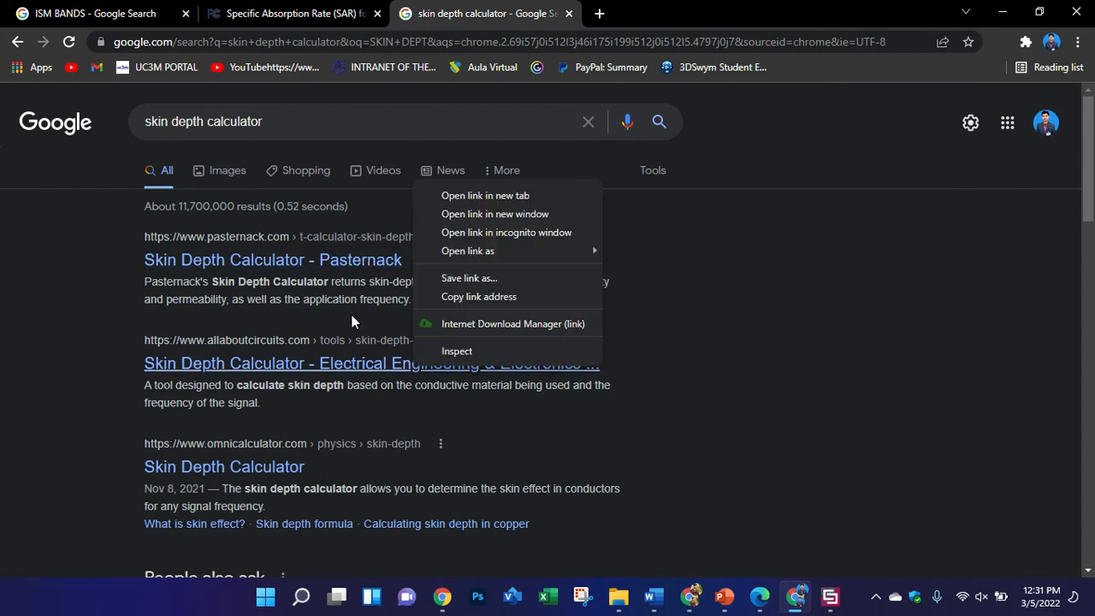
pyautogui.click(270, 460)
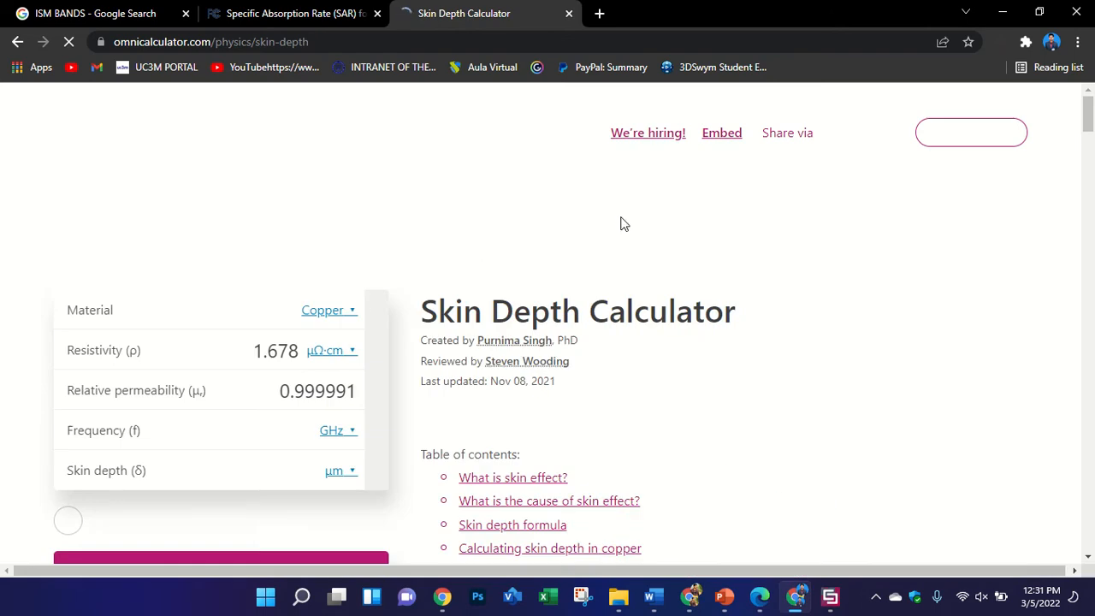
pyautogui.scroll(-5, 638, 230)
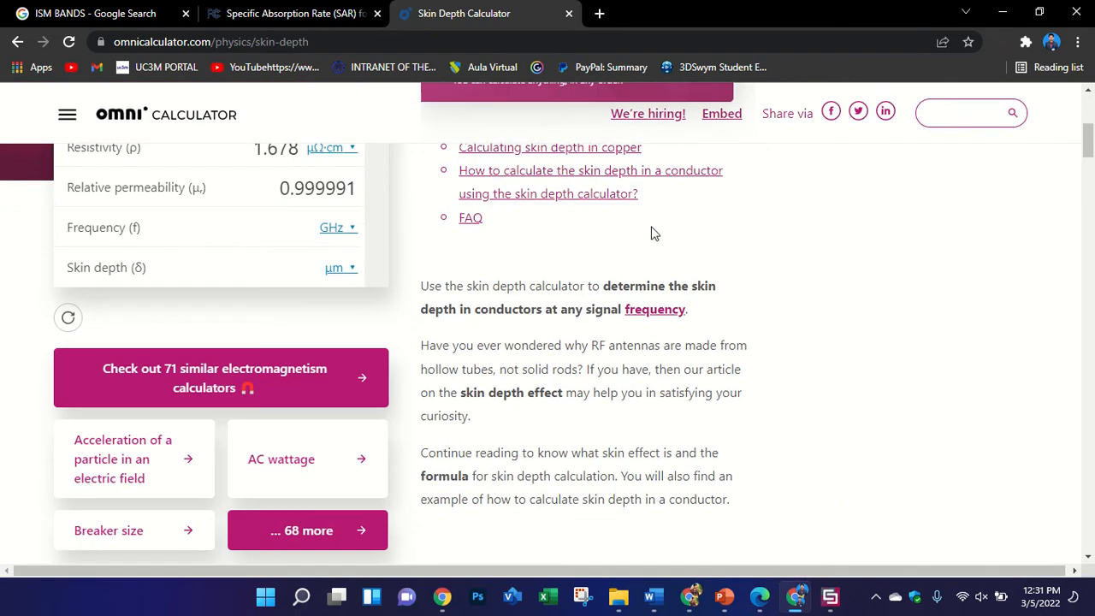
pyautogui.scroll(-2, 638, 230)
pyautogui.scroll(6, 638, 230)
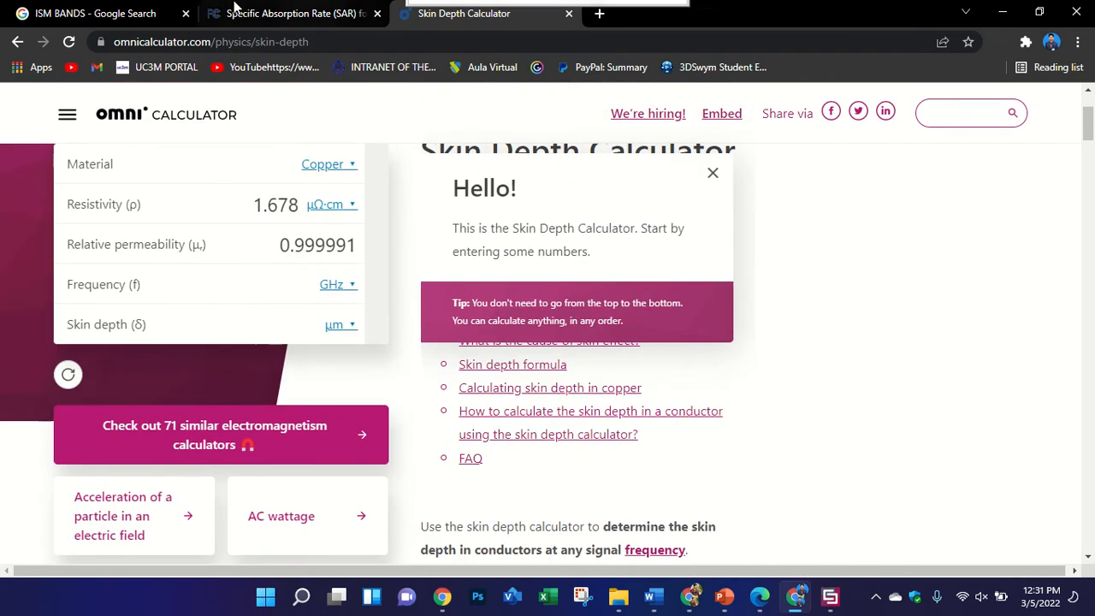
# - Return to the skin depth search results and open the Pasternack Skin Depth Calculator
pyautogui.click(235, 10)
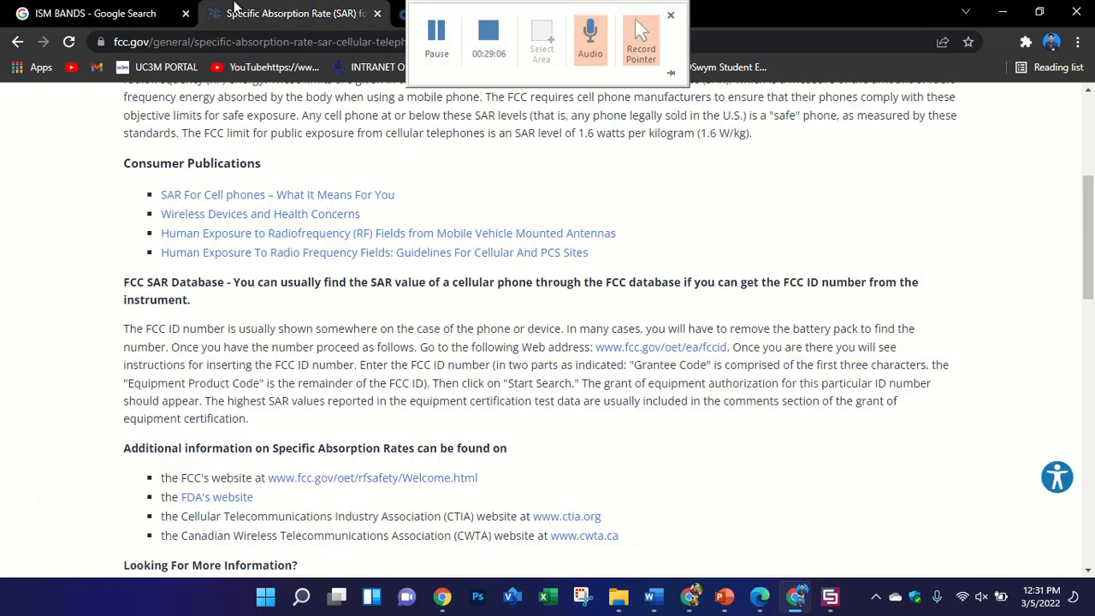
pyautogui.click(400, 13)
pyautogui.click(21, 41)
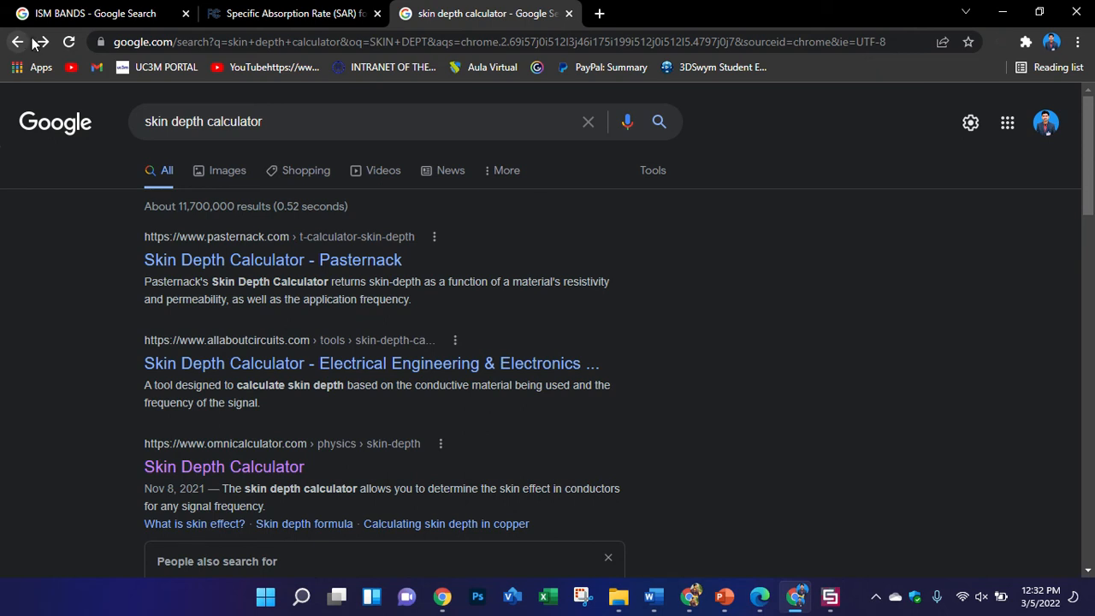
pyautogui.click(238, 264)
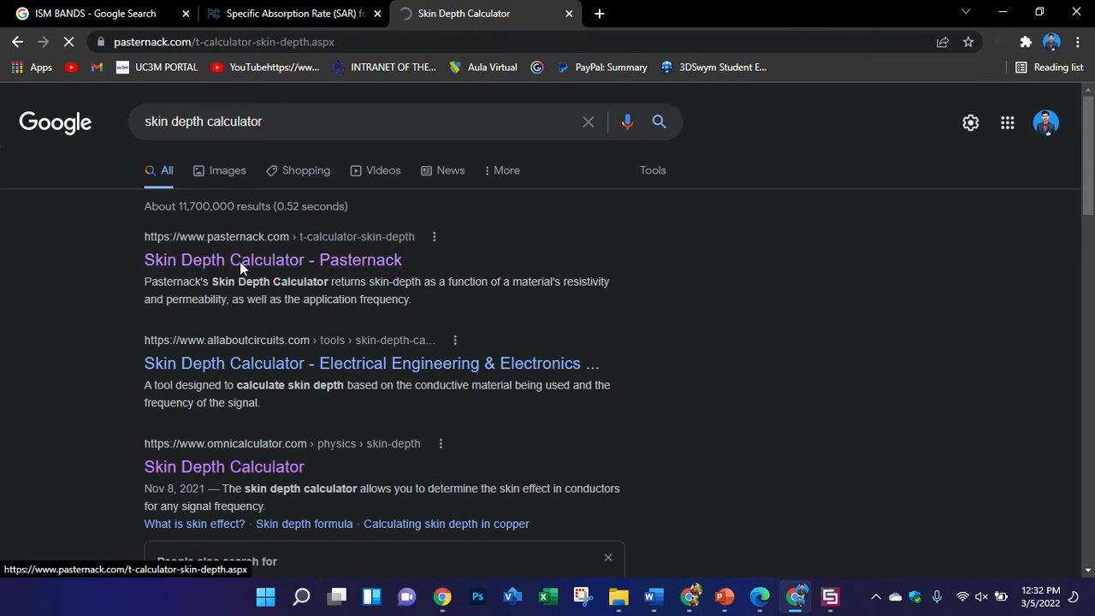
# - Check the WhatsApp and tissue chart pages, then return to the Pasternack Skin Depth Calculator and copy its page address
pyautogui.click(695, 596)
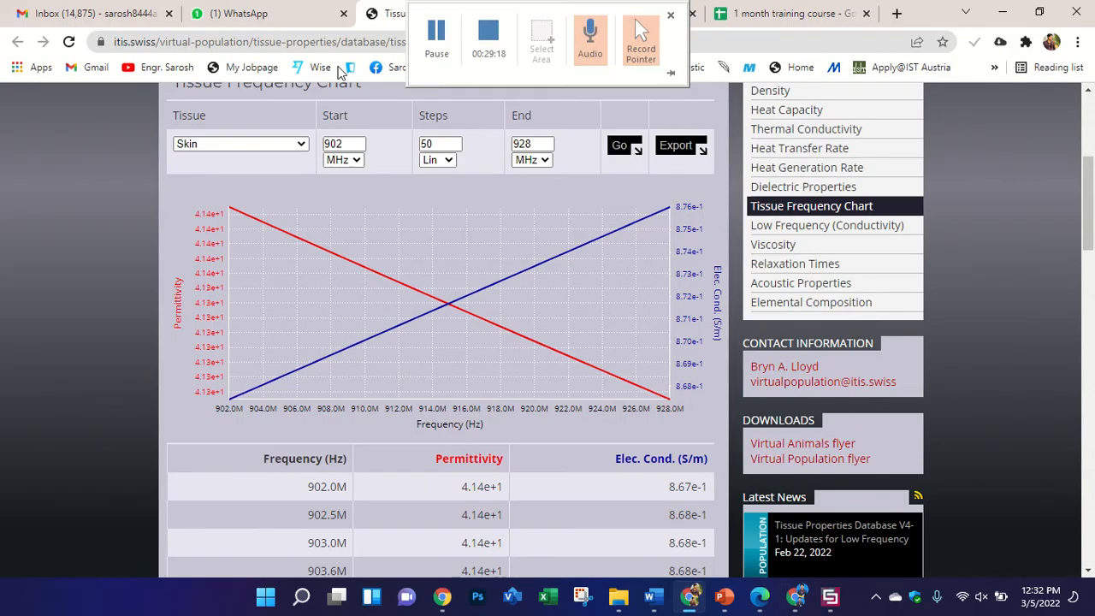
pyautogui.click(256, 13)
pyautogui.click(402, 12)
pyautogui.click(795, 596)
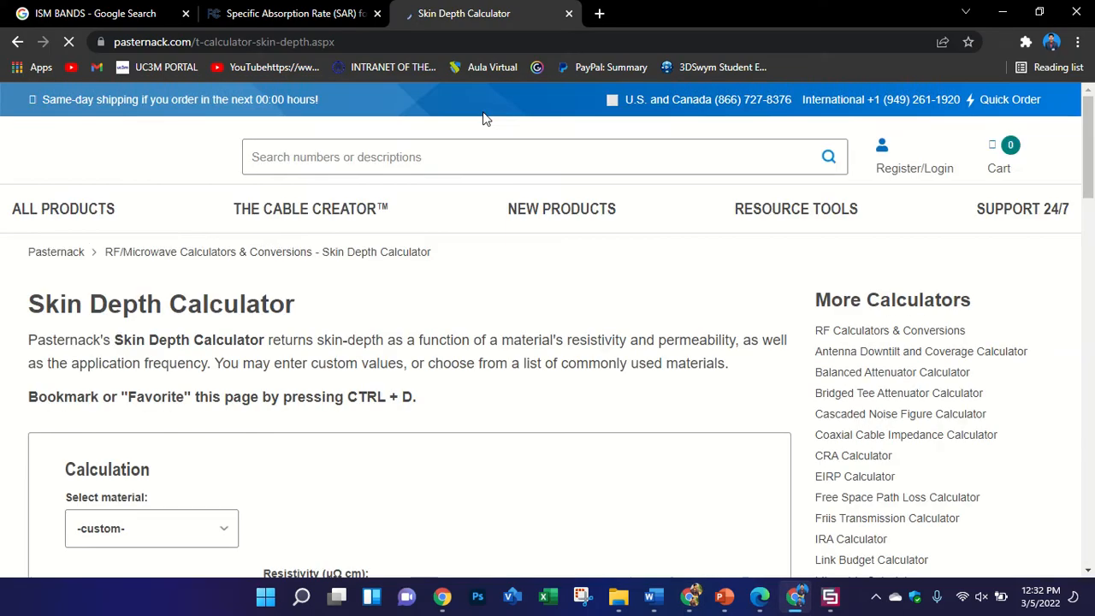
pyautogui.scroll(-4, 462, 402)
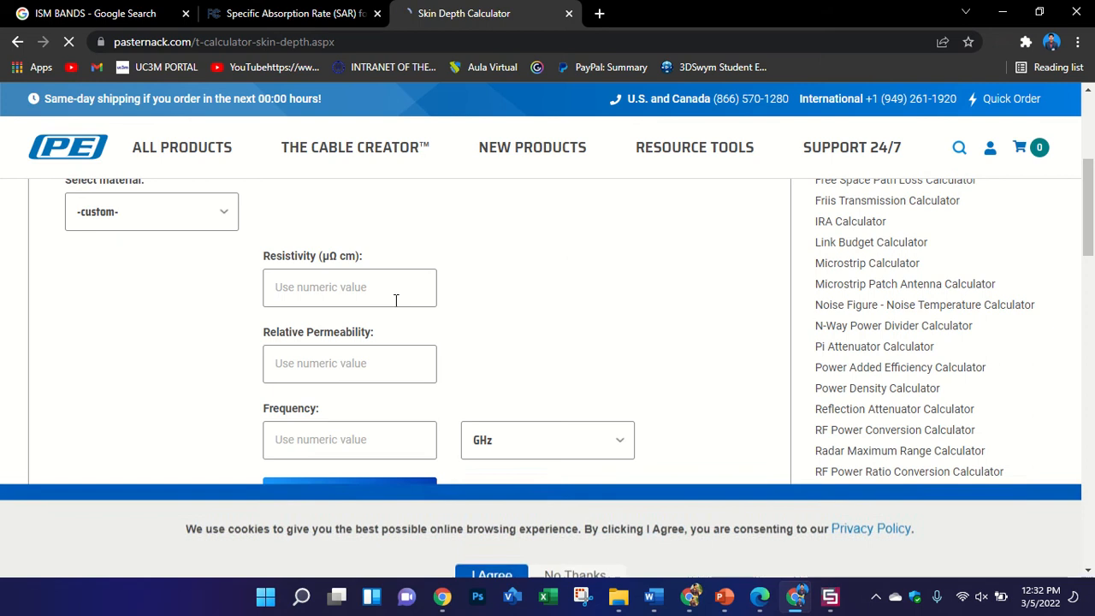
pyautogui.click(376, 49)
pyautogui.hotkey('ctrl', 'c')
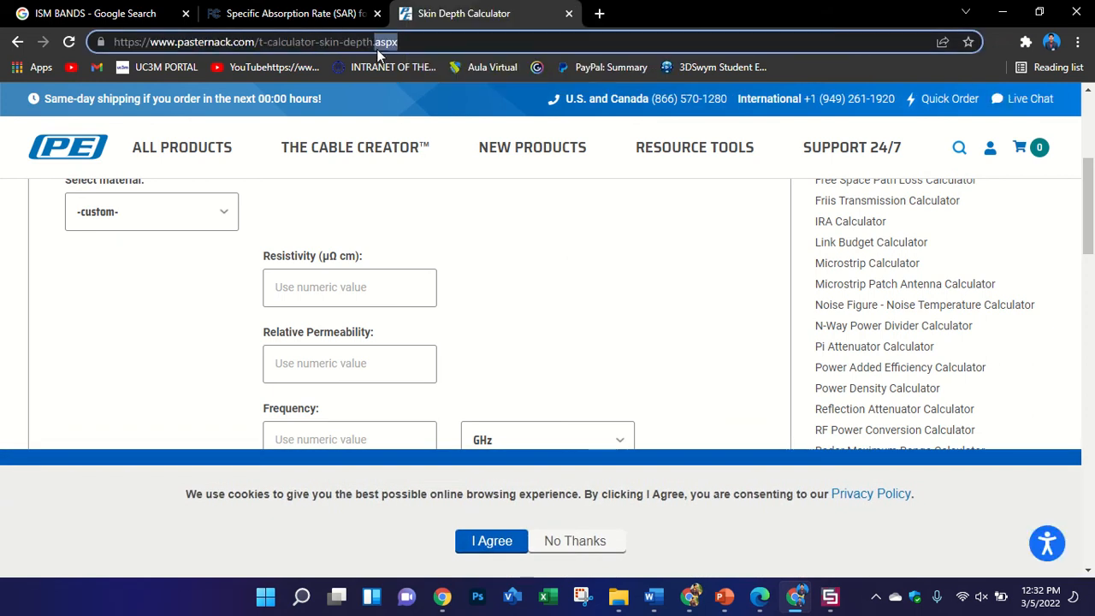
# - Send the copied Pasternack calculator link to the RESEARCH TRAINING COURSE group in WhatsApp Web
pyautogui.click(698, 591)
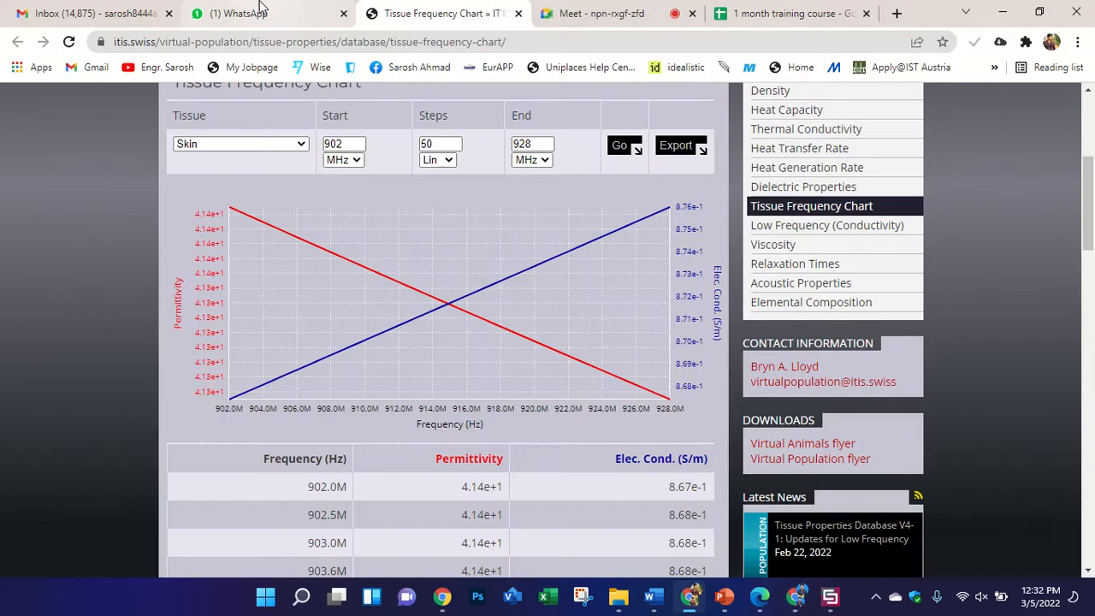
pyautogui.click(259, 10)
pyautogui.hotkey('ctrl', 'v')
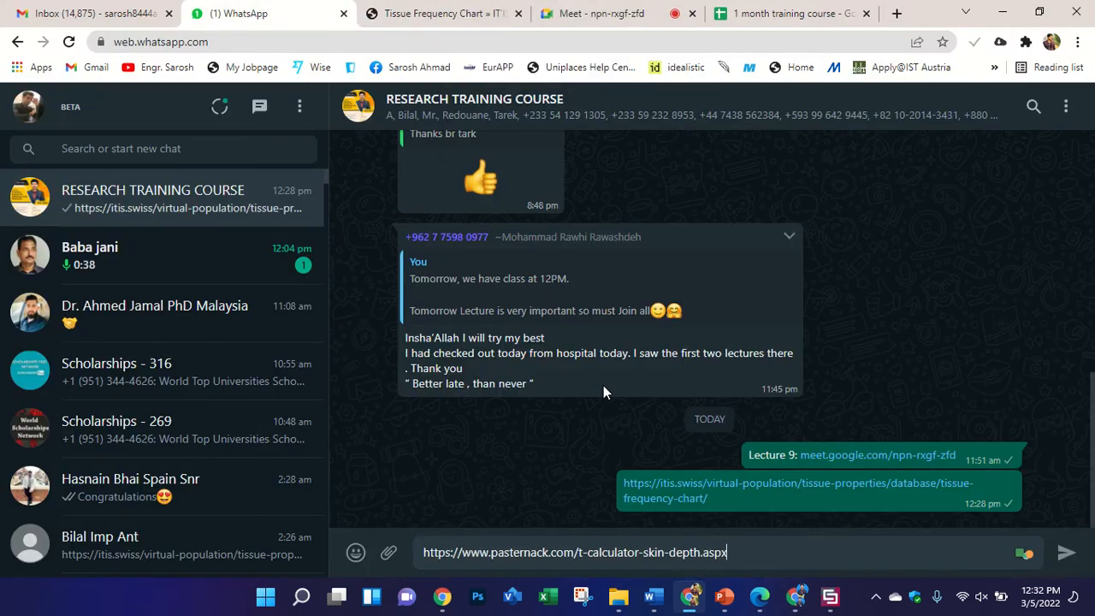
pyautogui.press('Return')
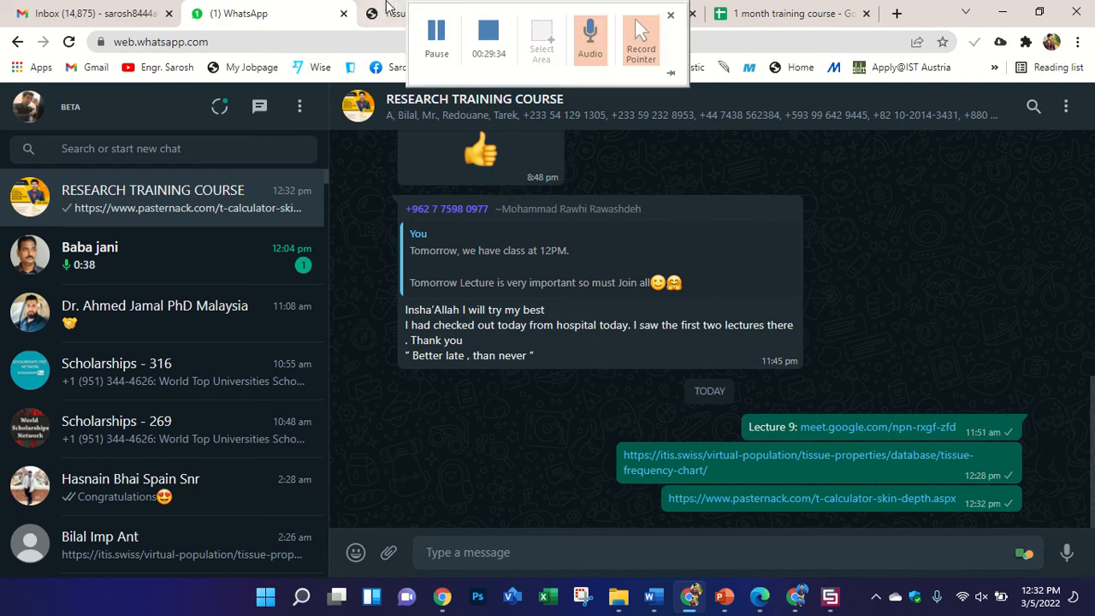
# - Go back to the Tissue Frequency Chart page and look through the available tissues, such as Muscle
pyautogui.click(389, 13)
pyautogui.scroll(4, 470, 242)
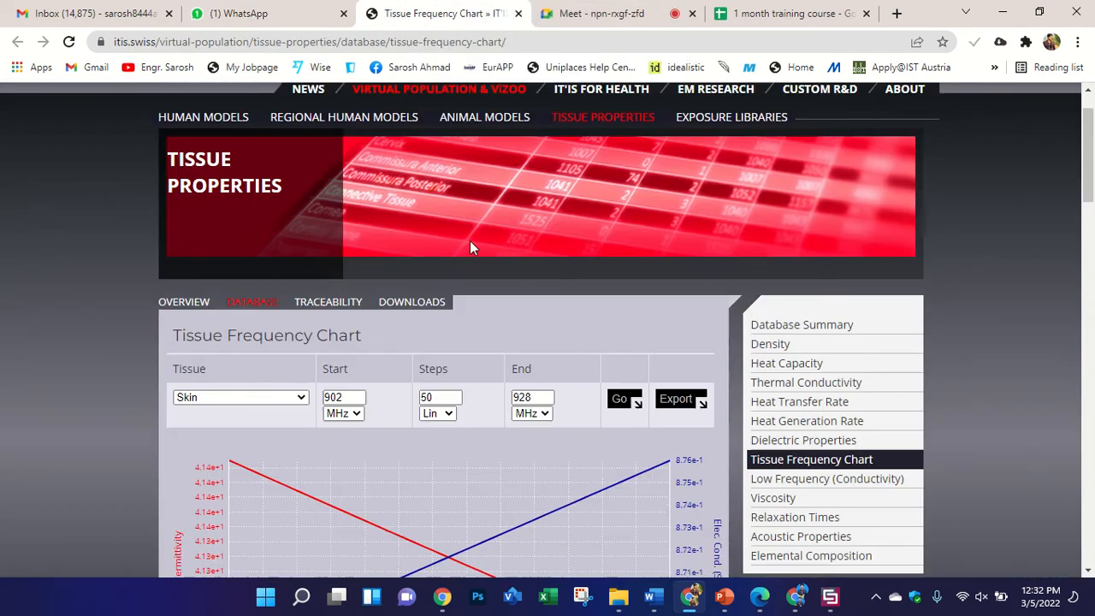
pyautogui.scroll(-4, 471, 241)
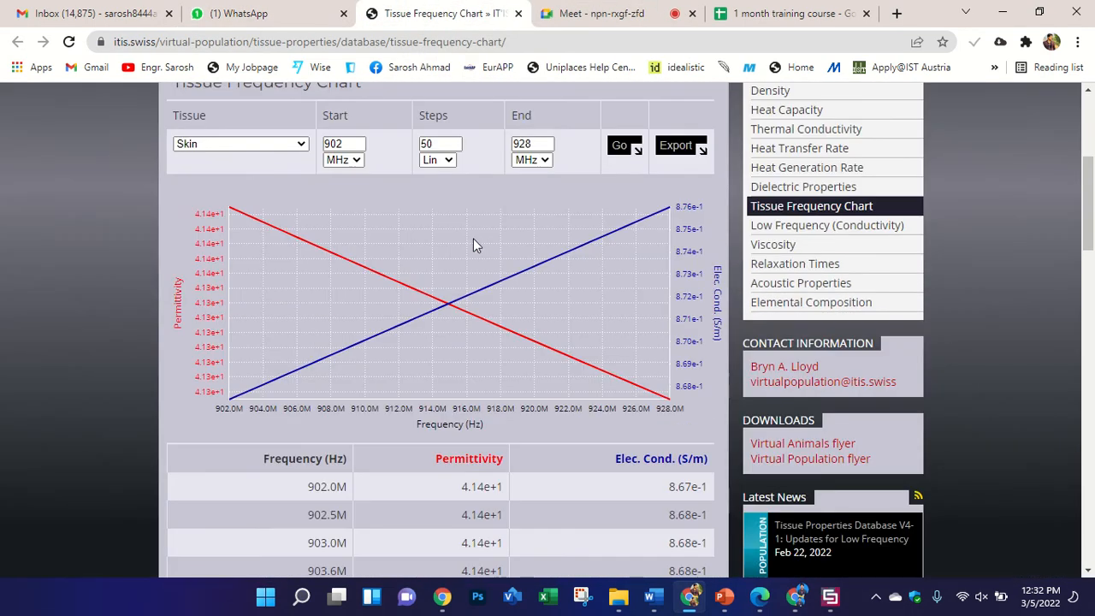
pyautogui.click(282, 144)
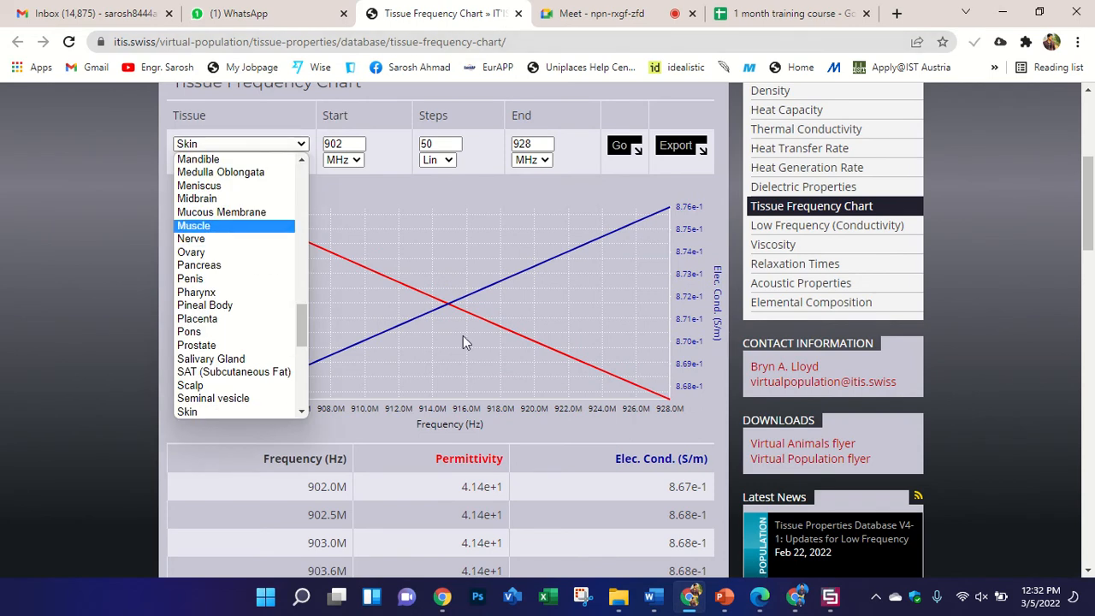
# - Switch to the metasurface antenna paper in Edge and review Table 8, the comparison with previous research work
pyautogui.click(760, 597)
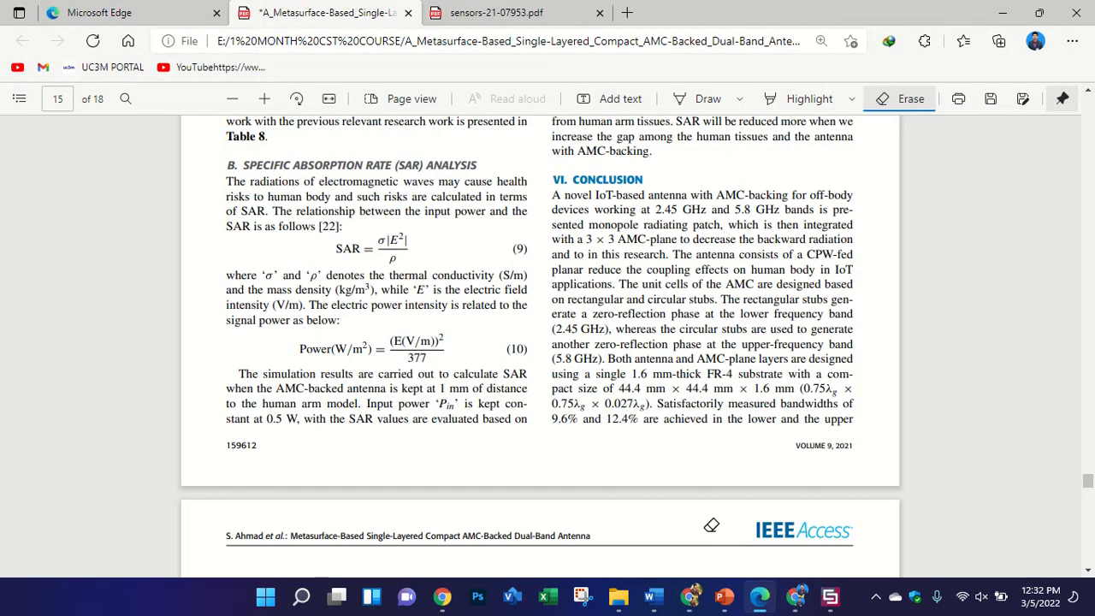
pyautogui.scroll(10, 684, 479)
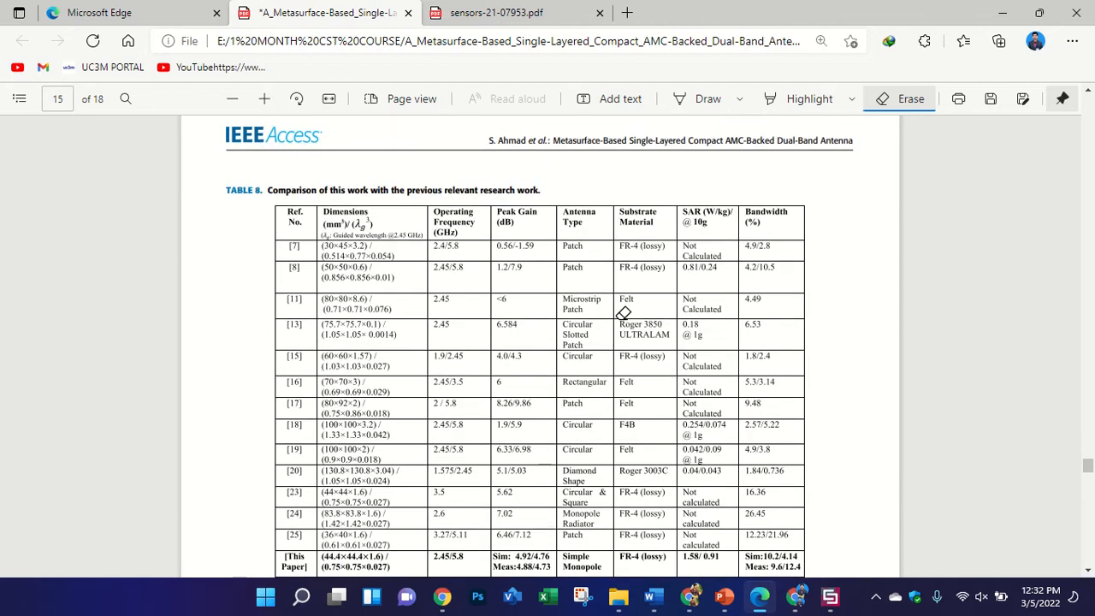
pyautogui.scroll(3, 624, 313)
# - In CST Studio Suite, start a new MW & RF & Optical antenna project template with the Planar workflow and the Time Domain solver
pyautogui.click(830, 596)
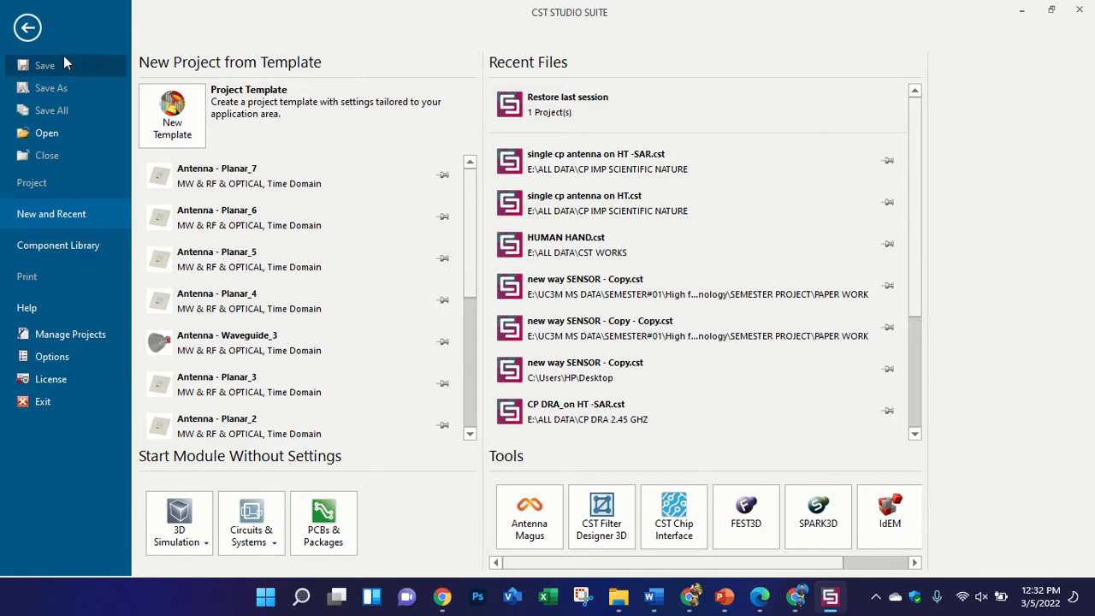
pyautogui.click(187, 144)
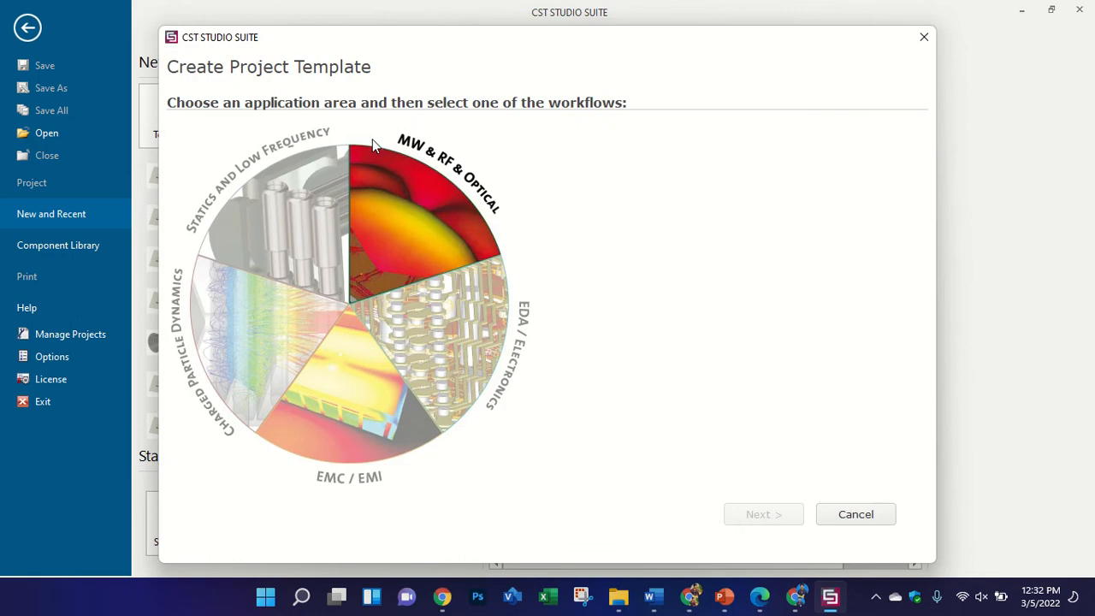
pyautogui.click(608, 171)
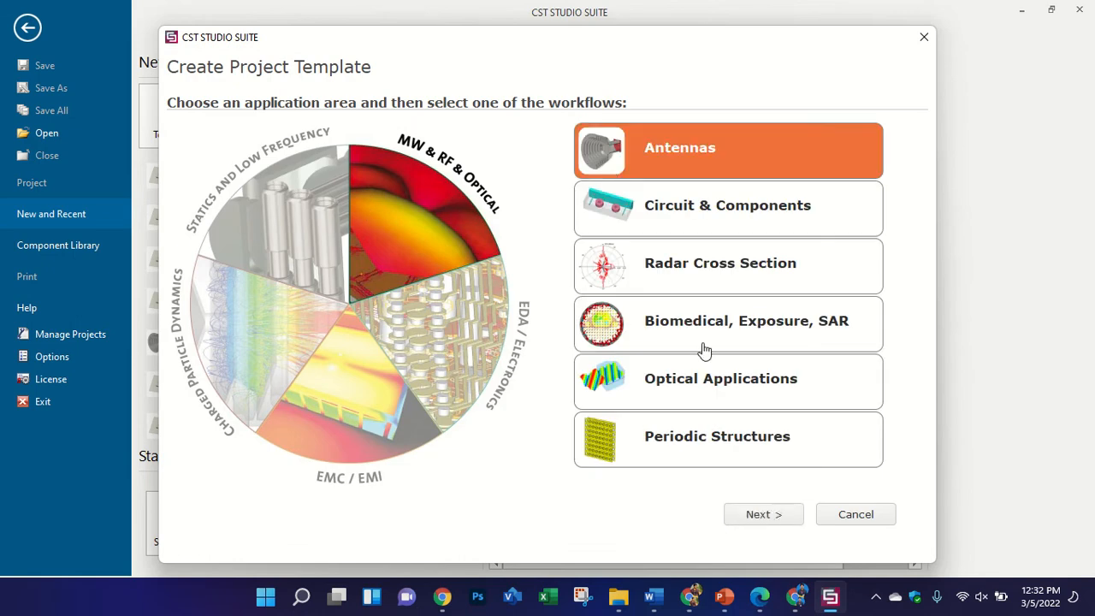
pyautogui.click(778, 517)
pyautogui.click(472, 201)
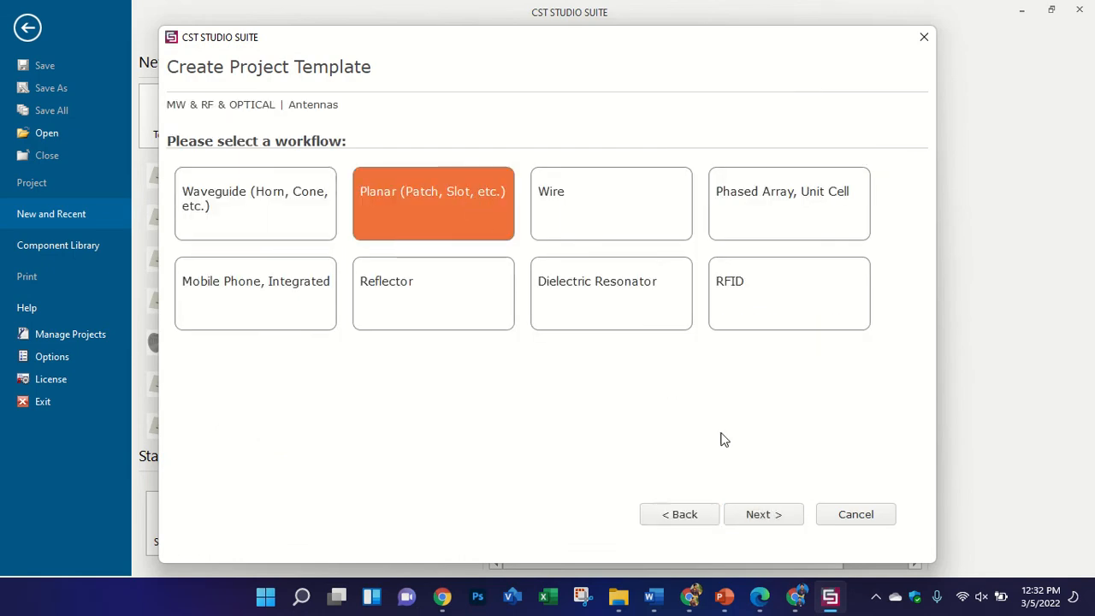
pyautogui.click(764, 516)
pyautogui.click(755, 524)
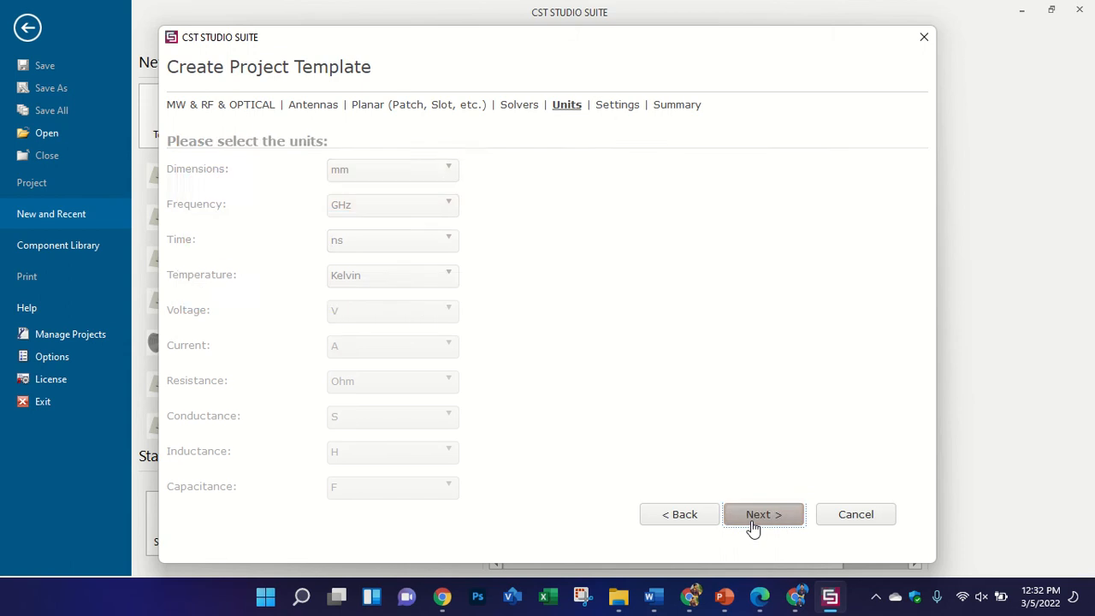
# - Set the template to 1–3 GHz with E-field and H-field monitors at 1;2;2.4;2.45;2.5;3 GHz, and finish creating the project
pyautogui.click(754, 524)
pyautogui.click(375, 176)
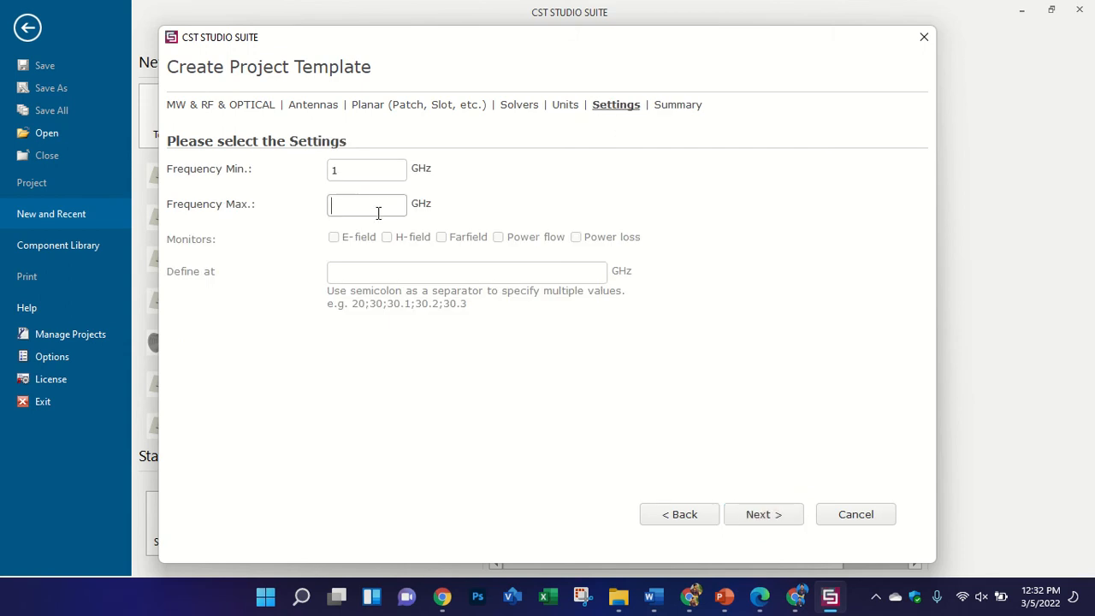
pyautogui.write('3')
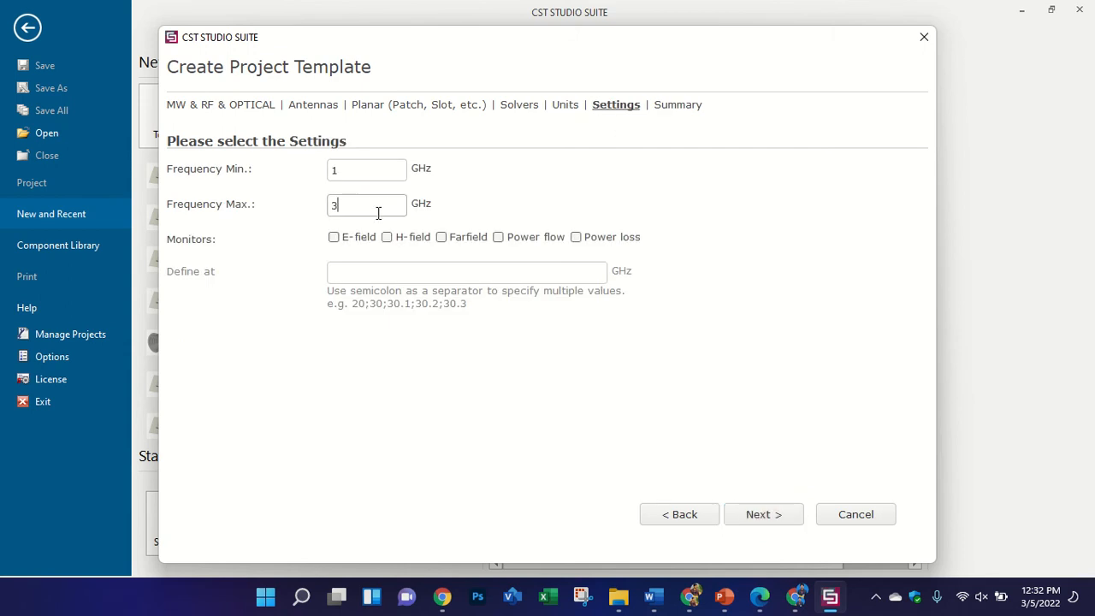
pyautogui.click(334, 238)
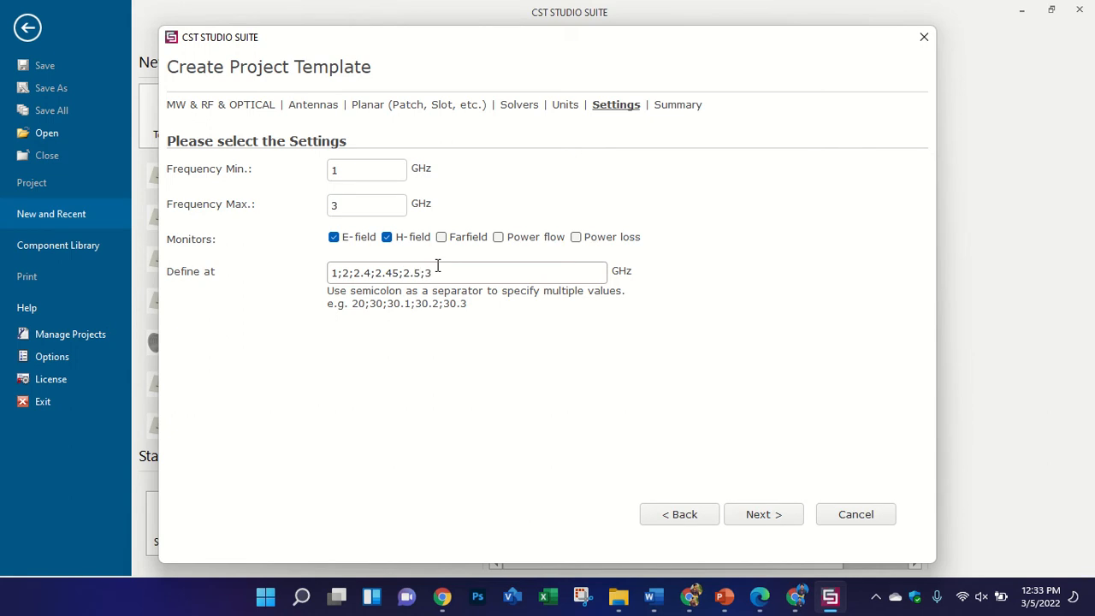
pyautogui.click(773, 516)
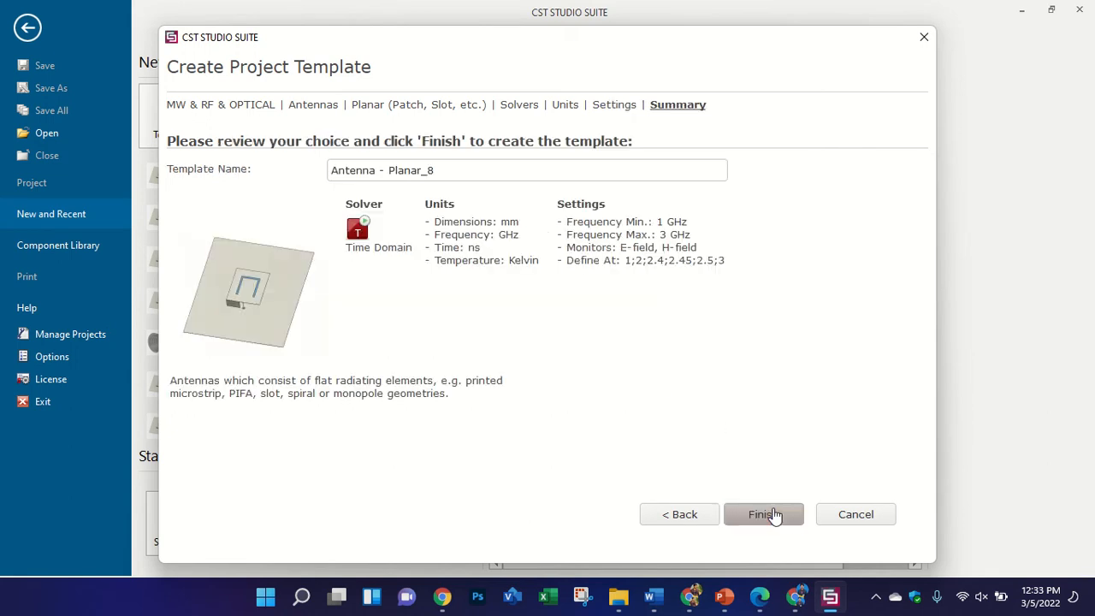
pyautogui.click(773, 515)
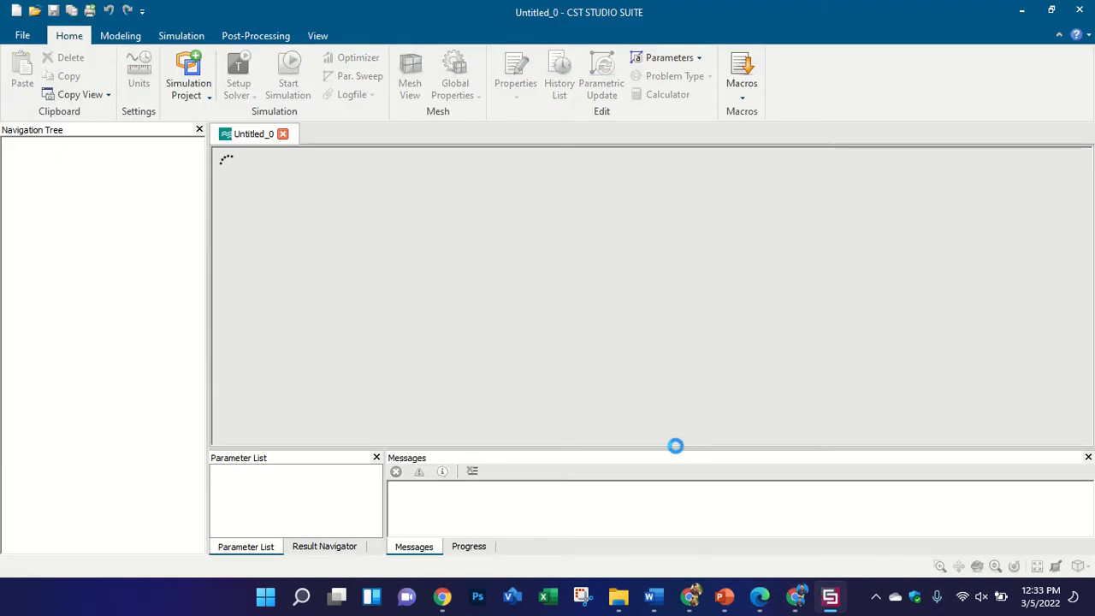
# - In File Explorer, browse drive E: to ALL DATA > IMPLANTABLE ANTENNA > FINAL DESIGN and look over its CST files
pyautogui.click(617, 596)
pyautogui.scroll(1, 68, 342)
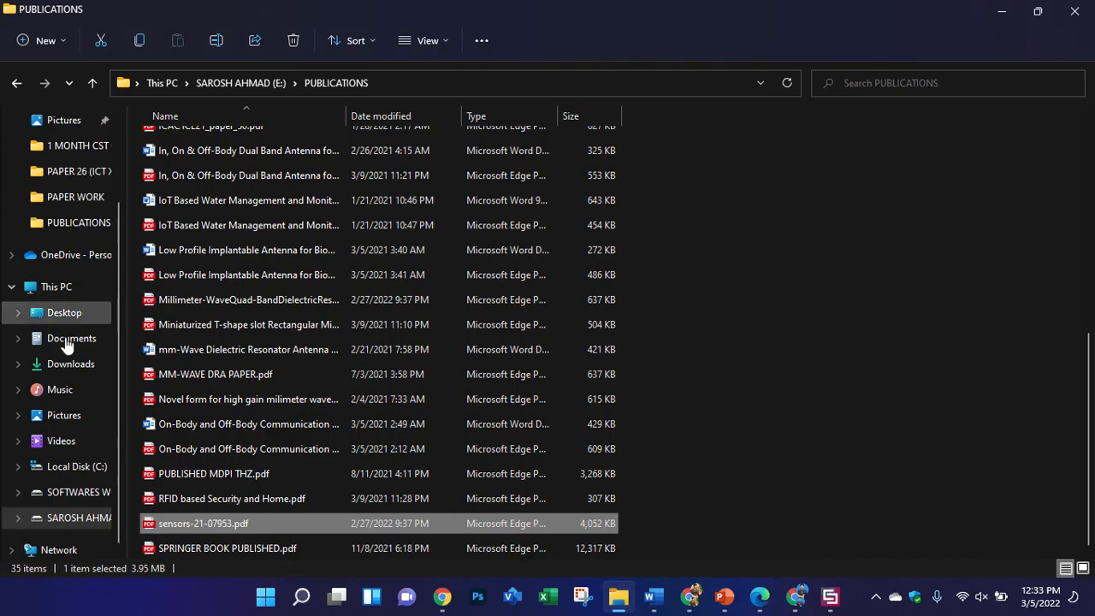
pyautogui.click(89, 495)
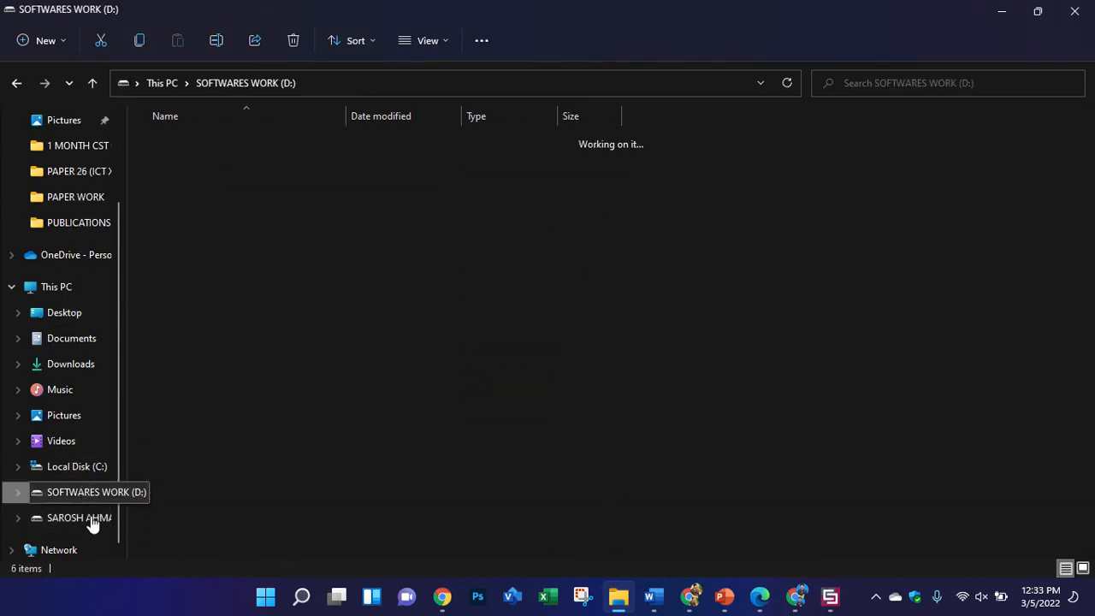
pyautogui.click(93, 519)
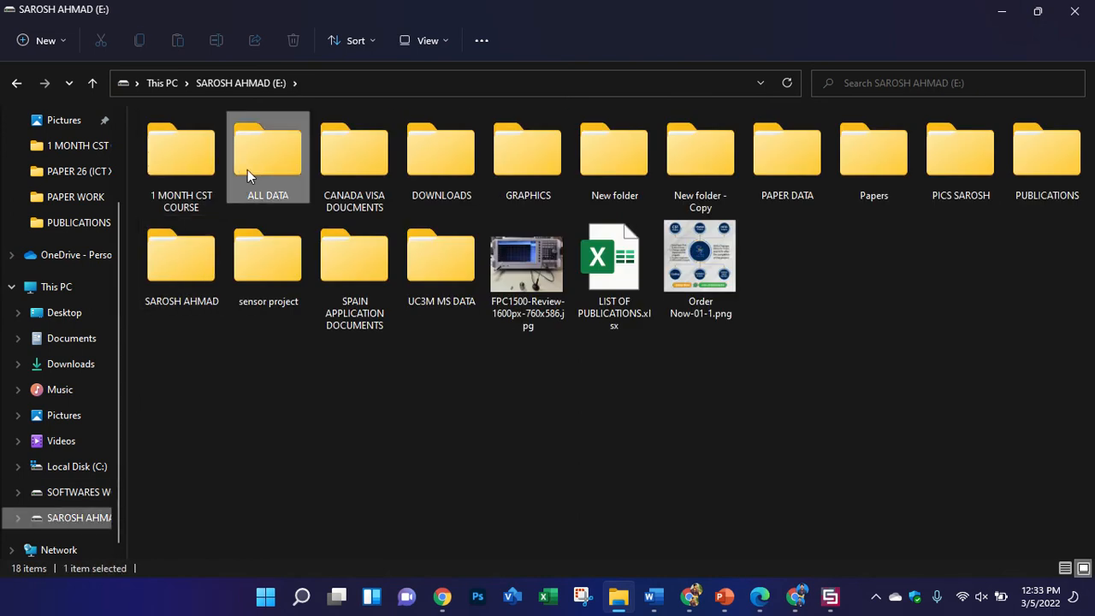
pyautogui.doubleClick(247, 169)
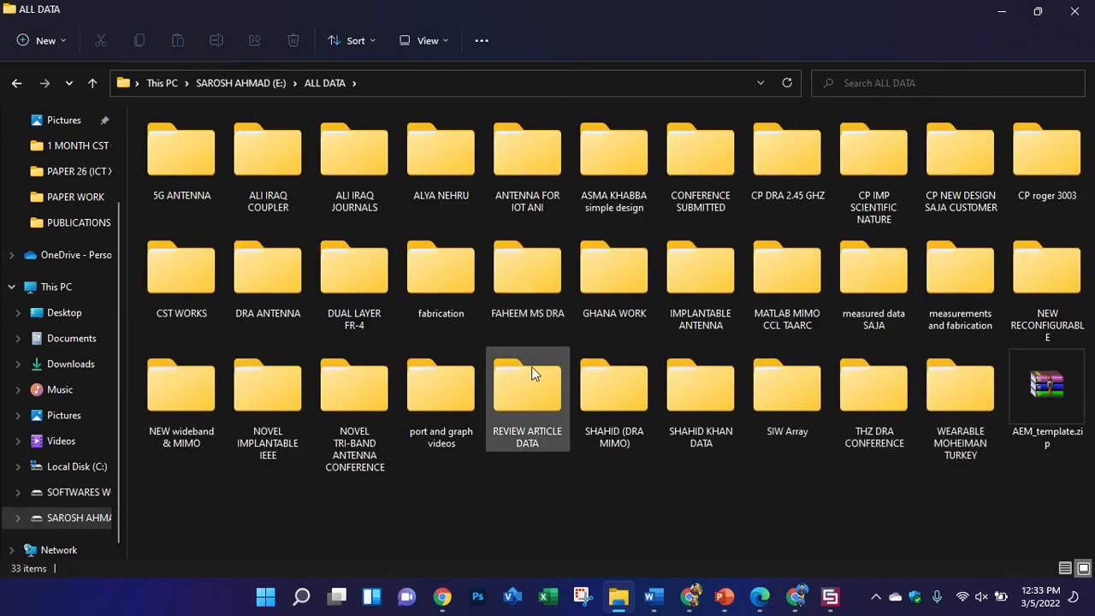
pyautogui.doubleClick(684, 276)
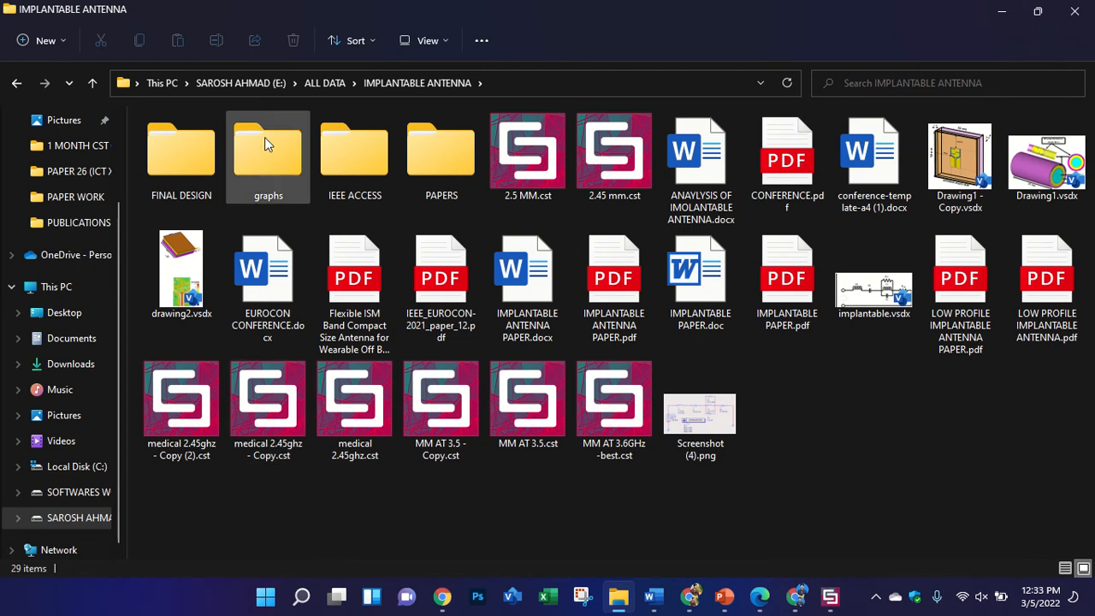
pyautogui.doubleClick(165, 145)
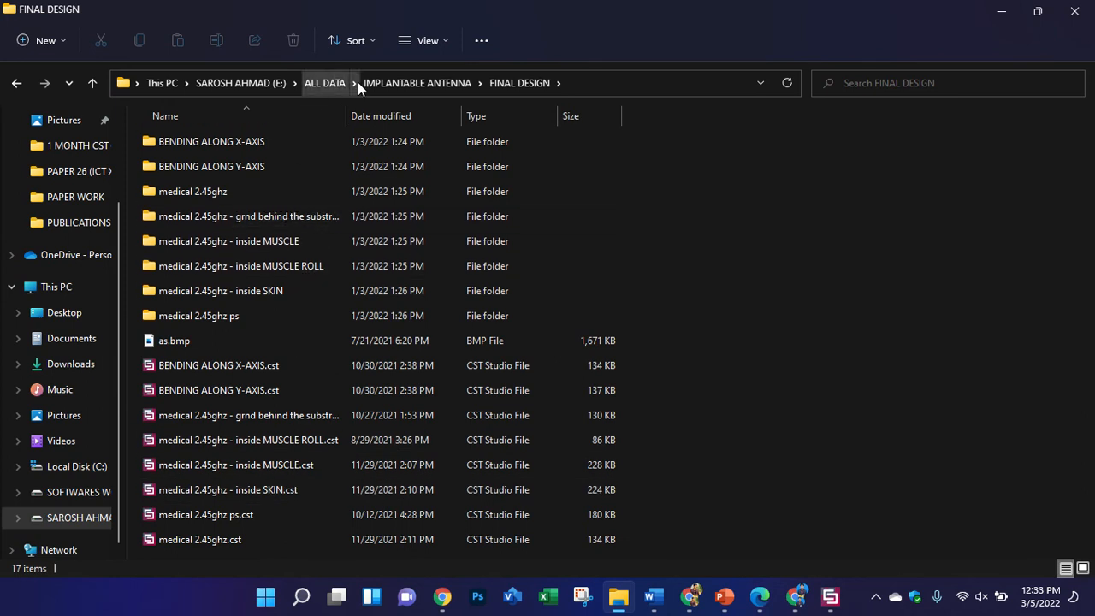
# - Return to ALL DATA, open the CONFERENCE SUBMITTED folder and look through its paper folders
pyautogui.click(305, 83)
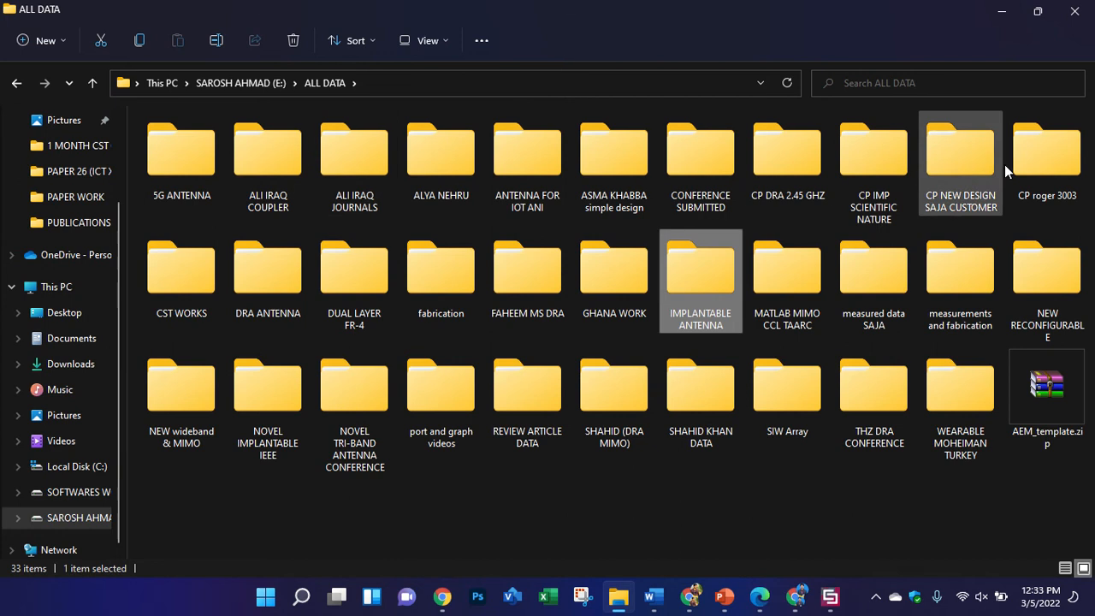
pyautogui.doubleClick(694, 147)
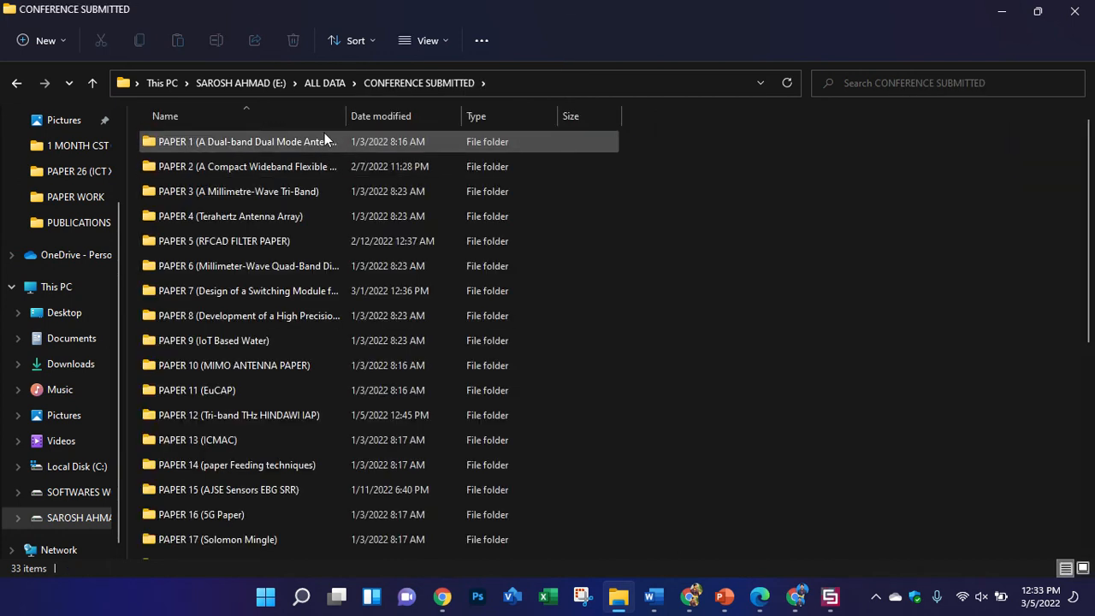
pyautogui.scroll(-5, 429, 300)
pyautogui.scroll(1, 431, 291)
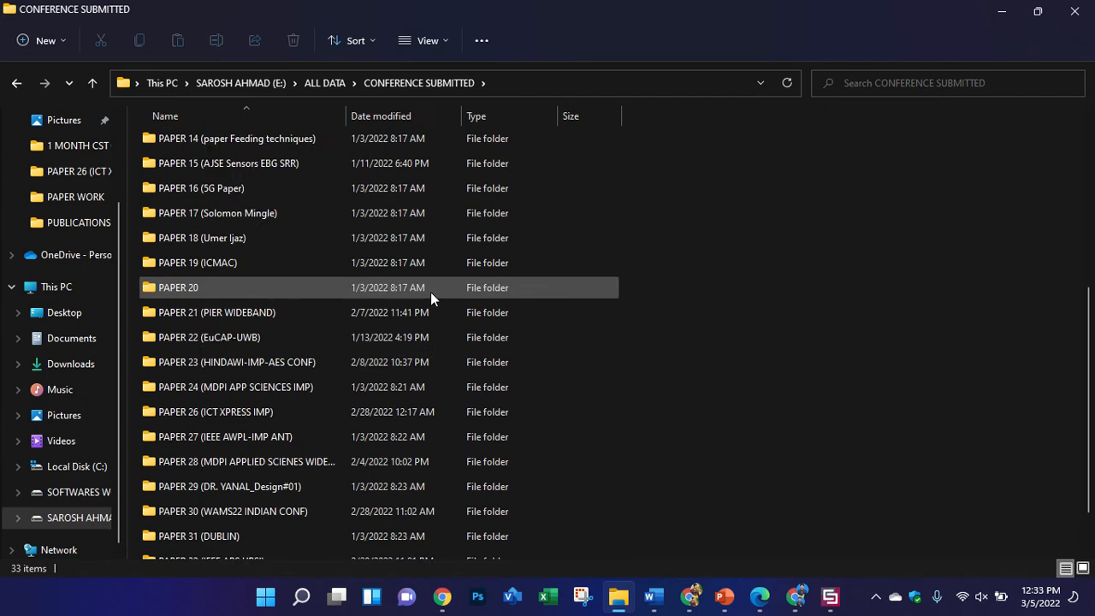
pyautogui.scroll(-1, 430, 292)
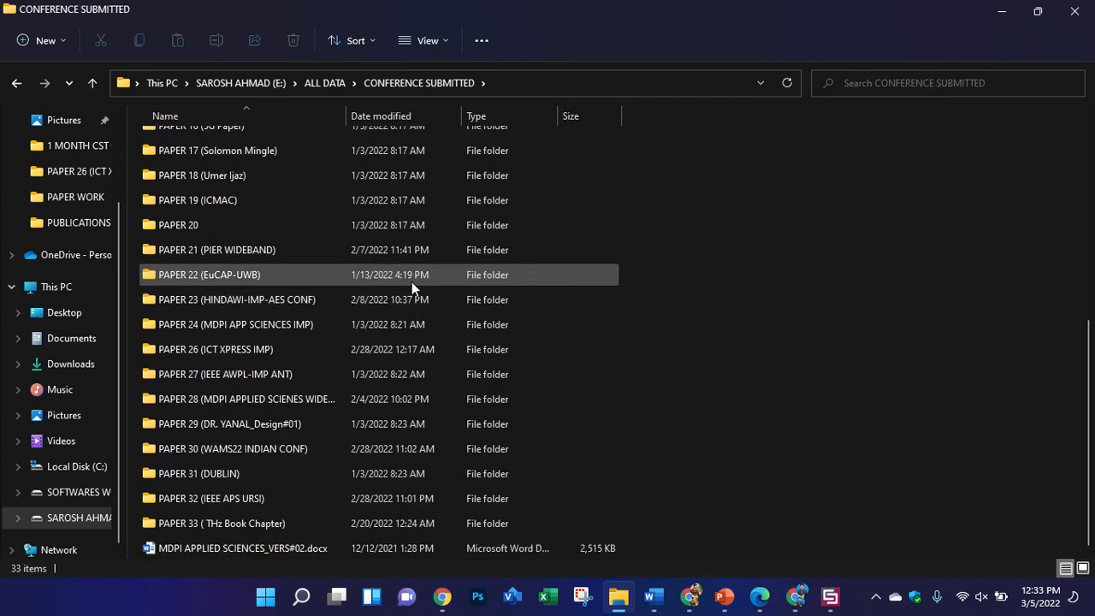
pyautogui.scroll(4, 411, 282)
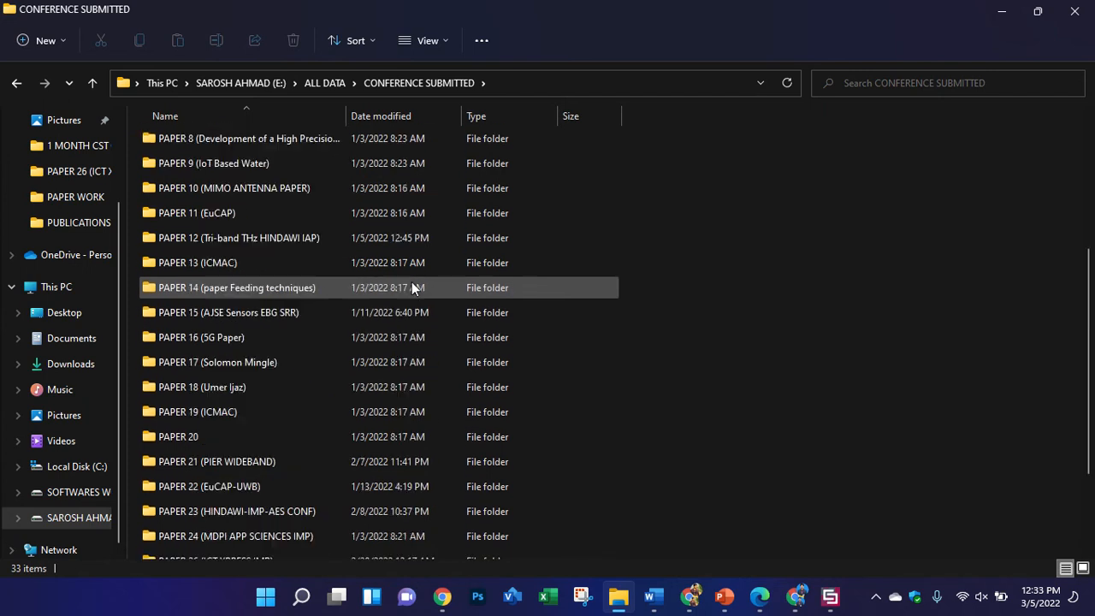
# - Go back to ALL DATA and open the CST WORKS folder
pyautogui.click(326, 82)
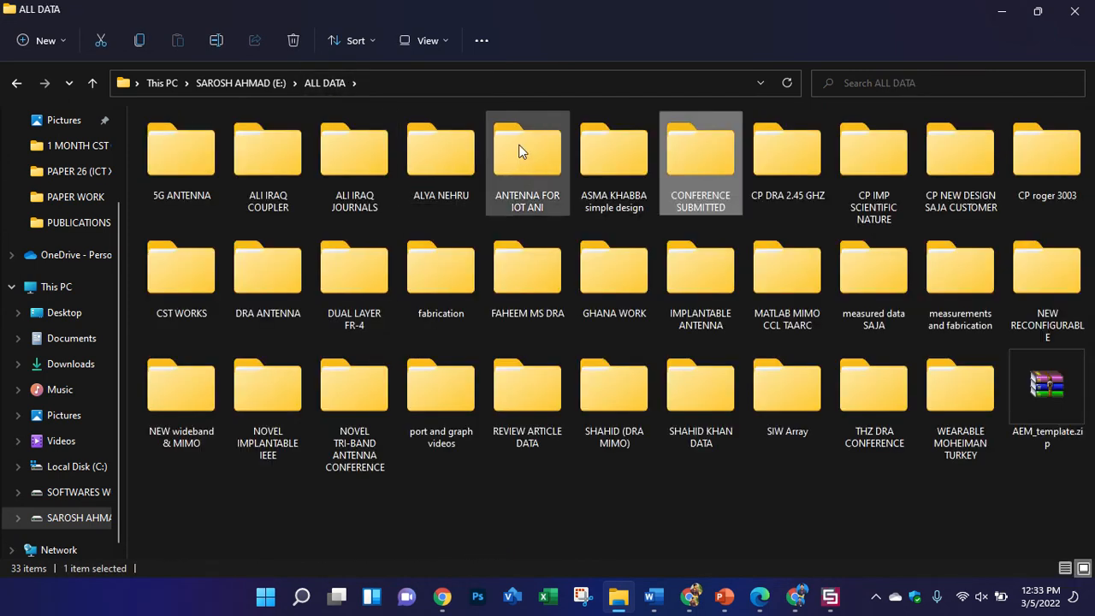
pyautogui.click(144, 286)
pyautogui.doubleClick(145, 285)
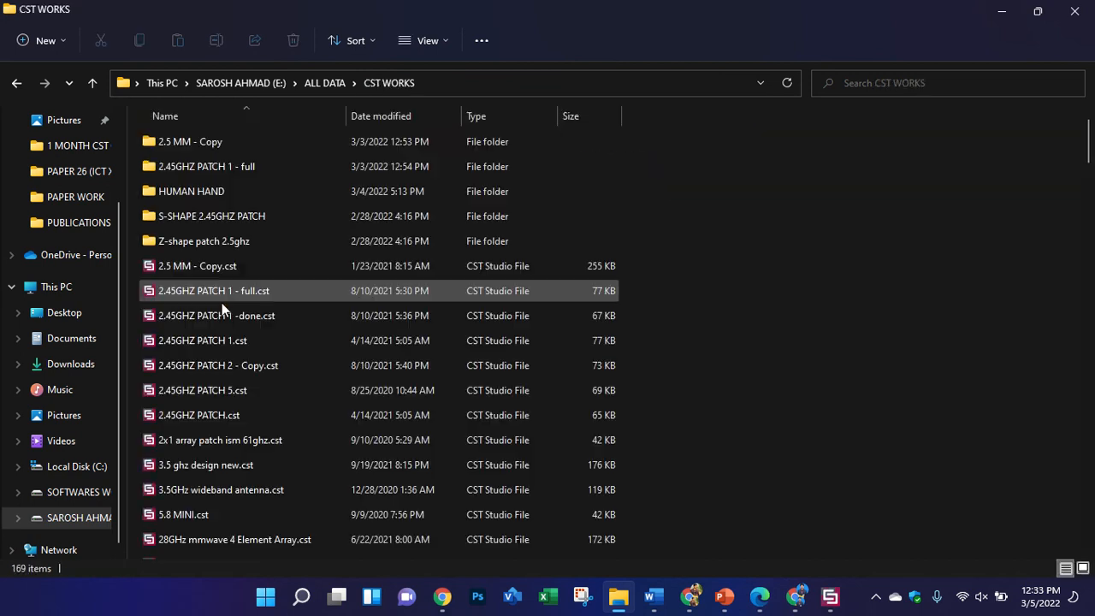
# - Look through the CST WORKS folder for ON and OFF BODY.cst and open it in CST Studio Suite
pyautogui.scroll(-10, 276, 298)
pyautogui.scroll(-12, 276, 298)
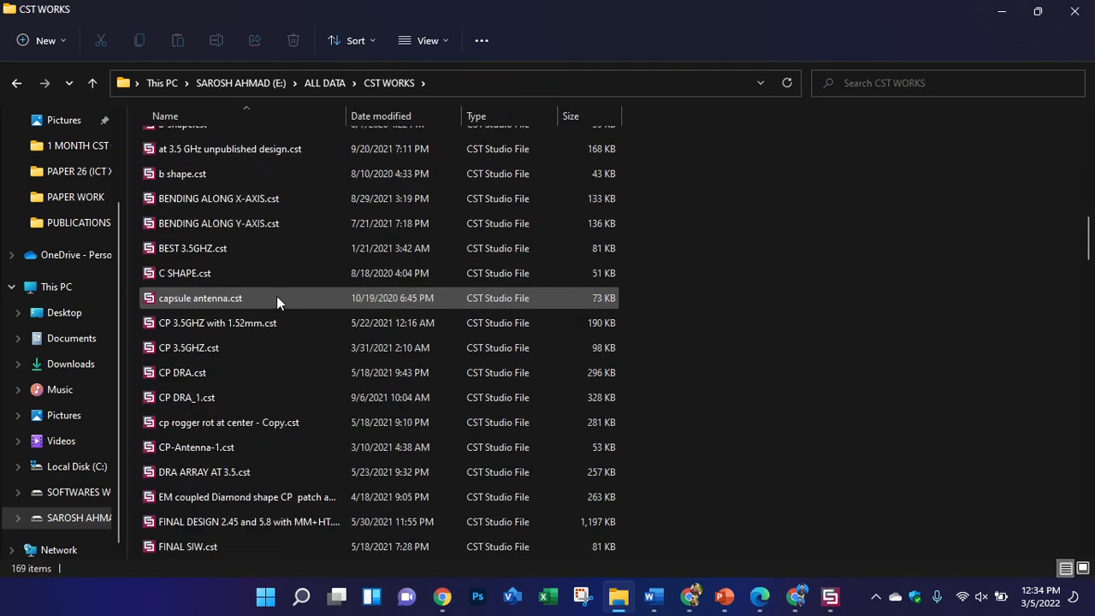
pyautogui.scroll(-8, 273, 294)
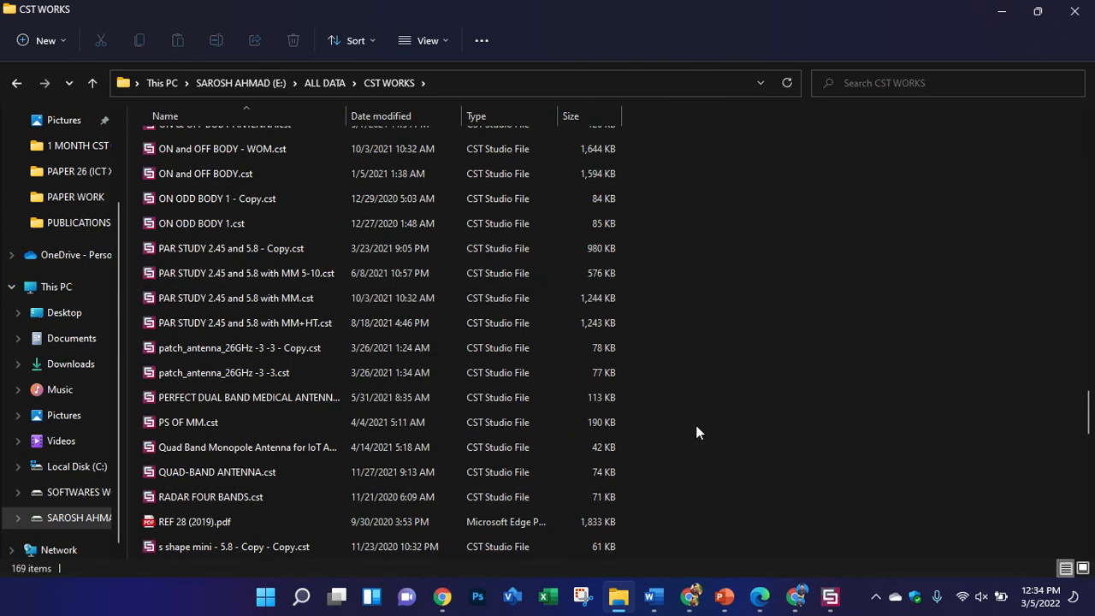
pyautogui.scroll(-8, 694, 424)
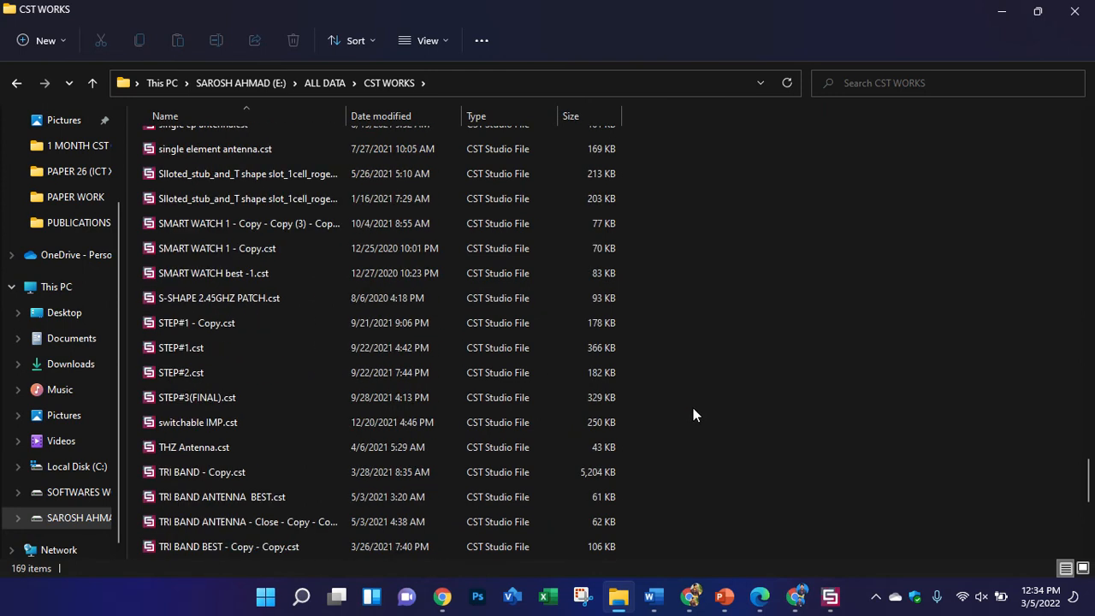
pyautogui.scroll(-5, 693, 414)
pyautogui.scroll(-1, 692, 406)
pyautogui.scroll(7, 691, 405)
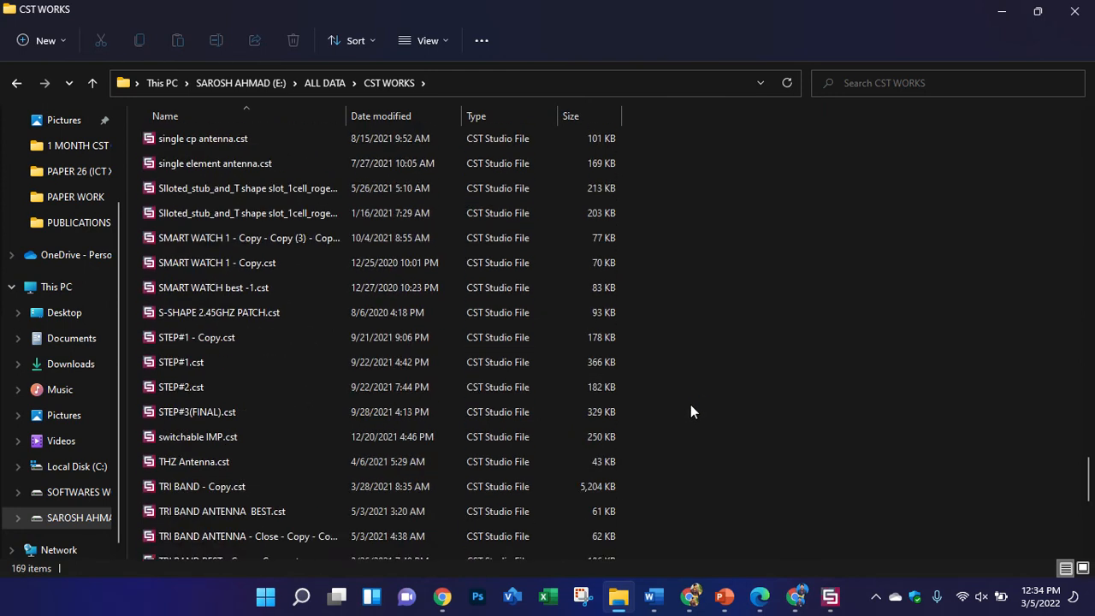
pyautogui.scroll(8, 688, 408)
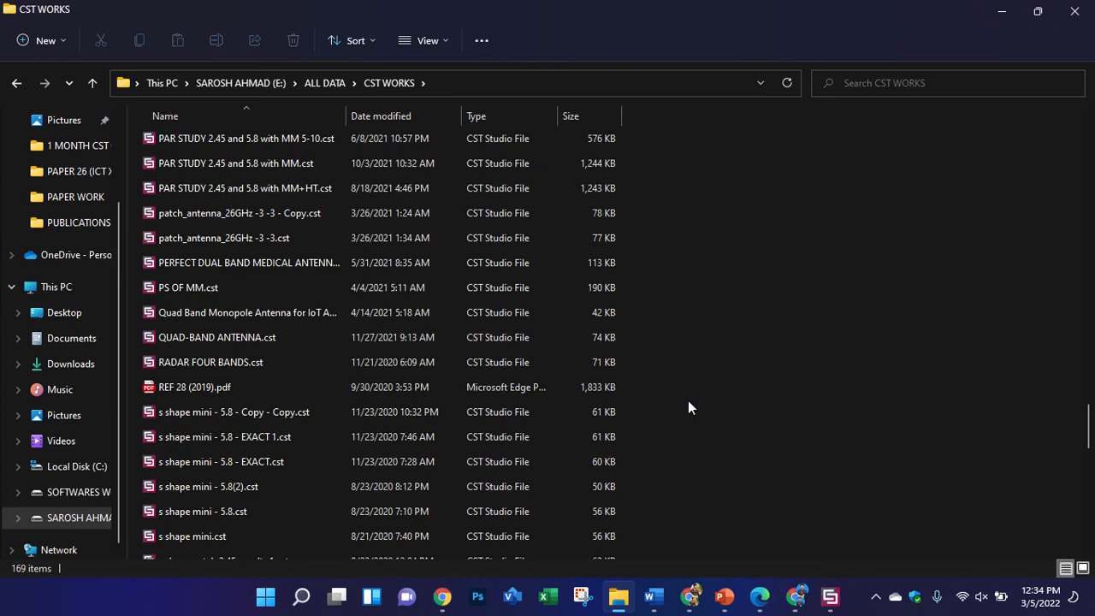
pyautogui.scroll(2, 688, 402)
pyautogui.scroll(3, 688, 407)
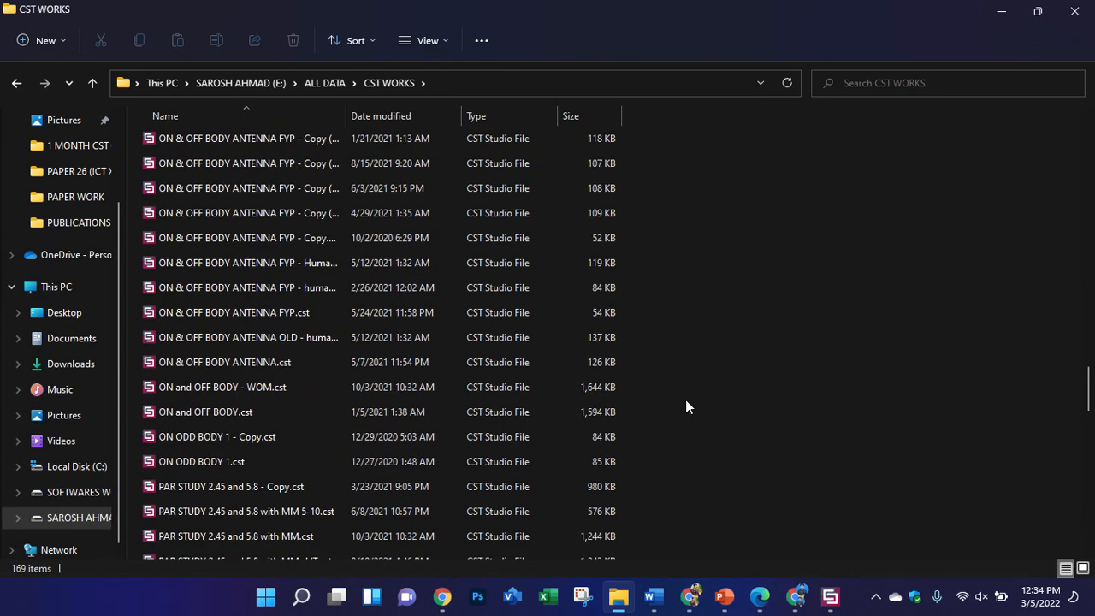
pyautogui.scroll(1, 685, 406)
pyautogui.scroll(-1, 680, 399)
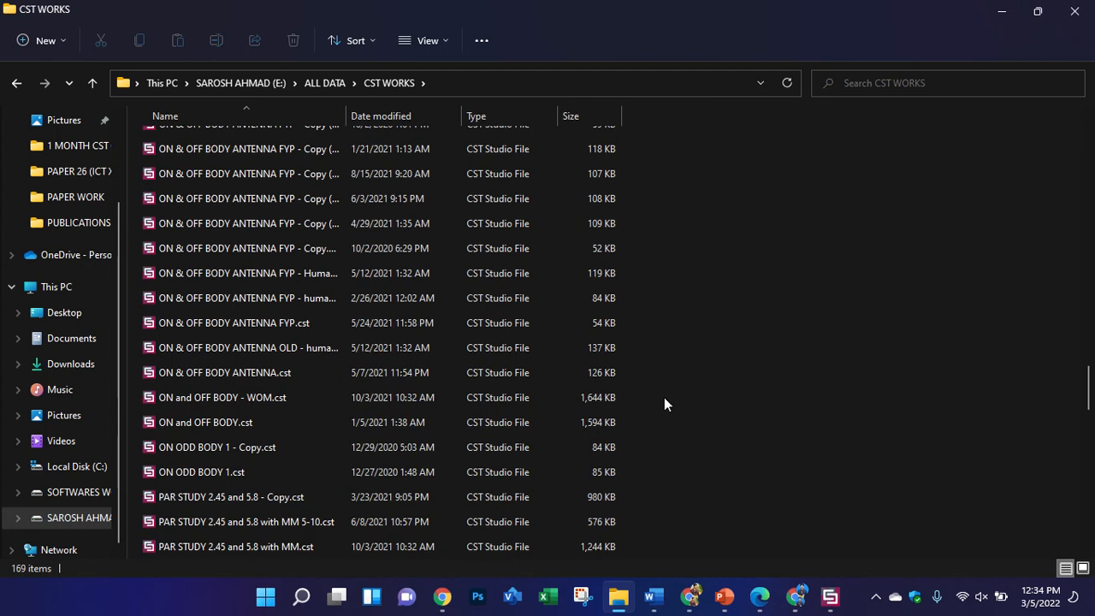
pyautogui.click(281, 420)
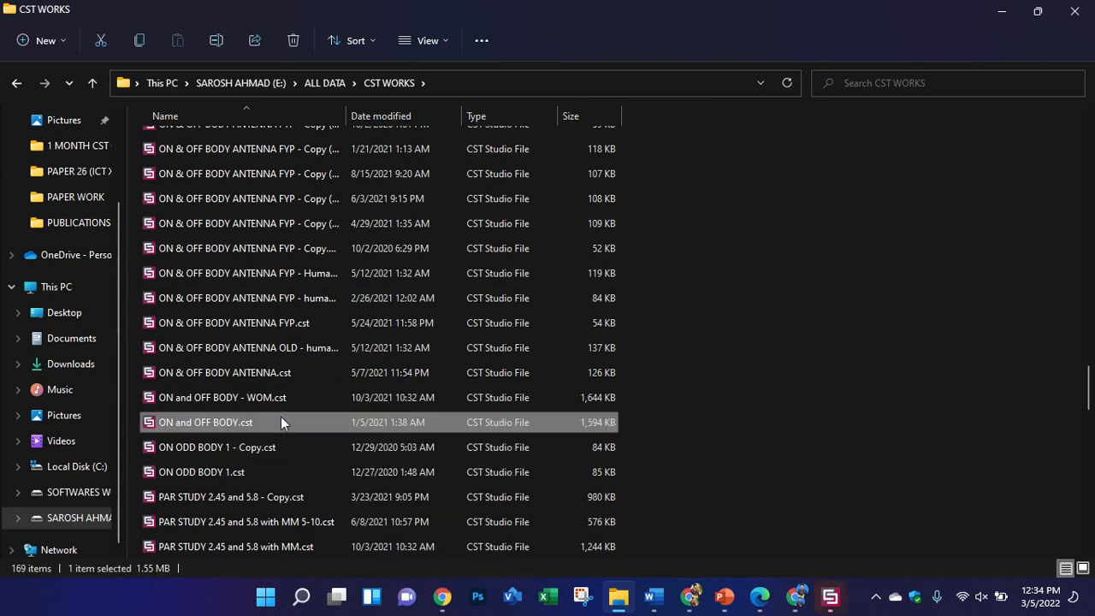
pyautogui.click(831, 596)
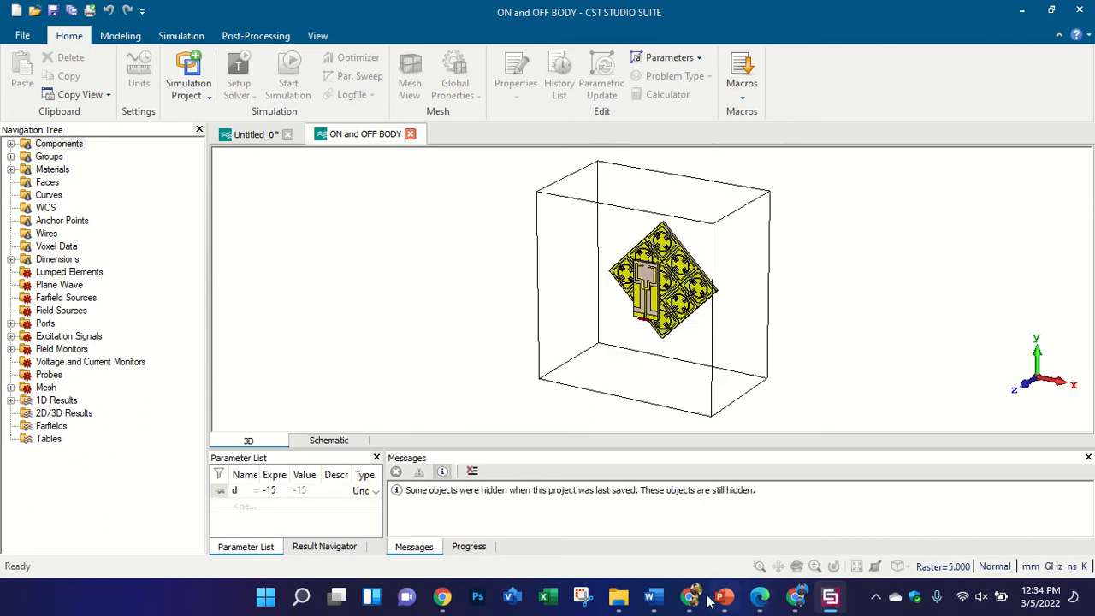
# - From the CST WORKS folder, open PAR STUDY 2.45 and 5.8 with MM 5-10.cst and PAR STUDY 2.45 and 5.8 with MM+HT.cst
pyautogui.click(604, 595)
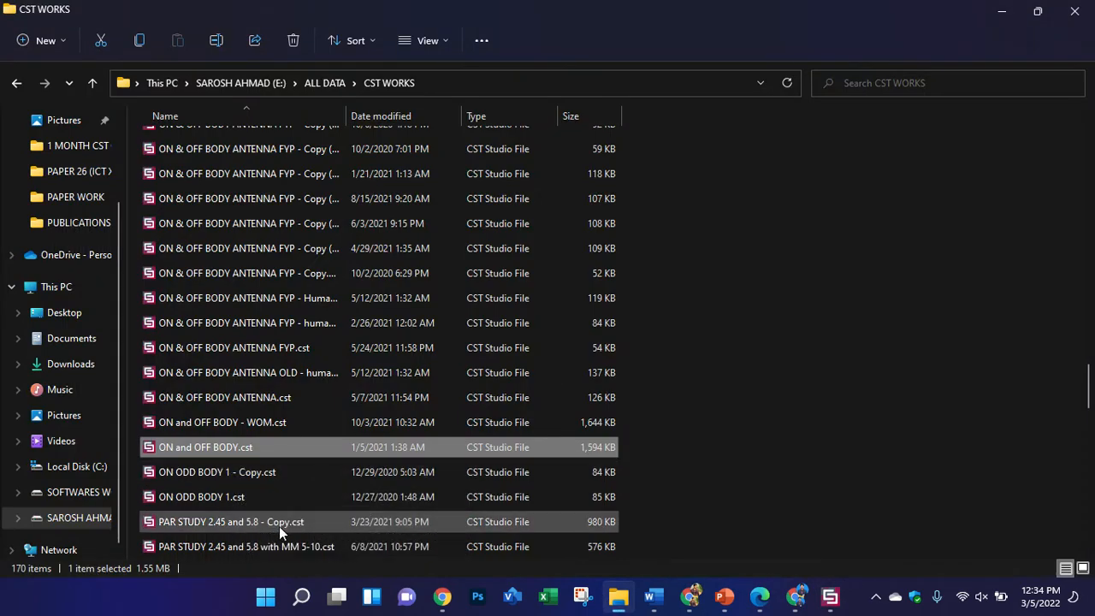
pyautogui.doubleClick(288, 548)
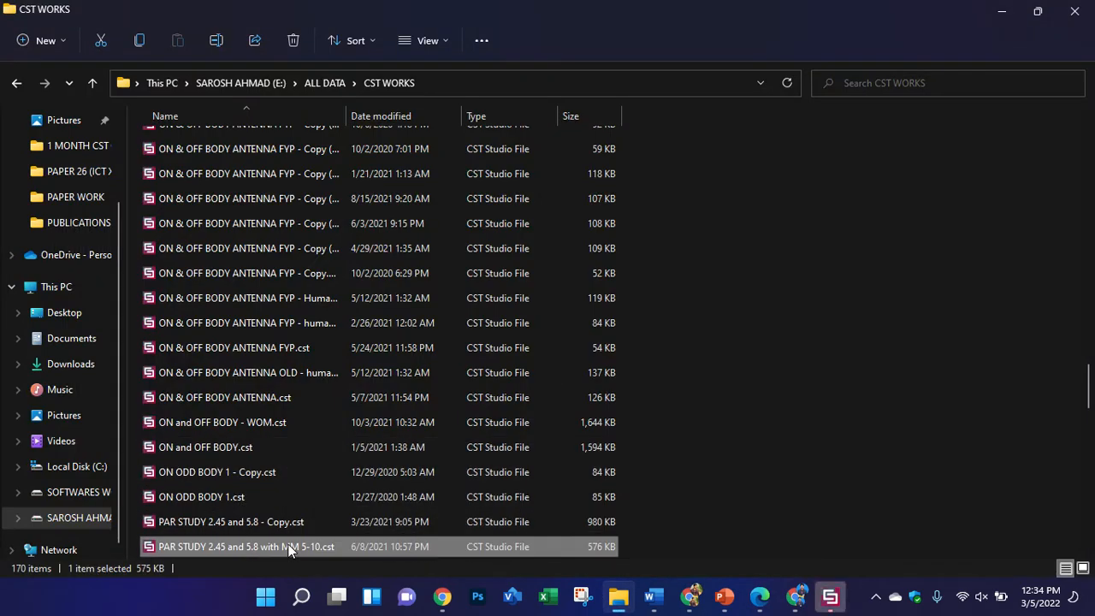
pyautogui.scroll(-3, 915, 381)
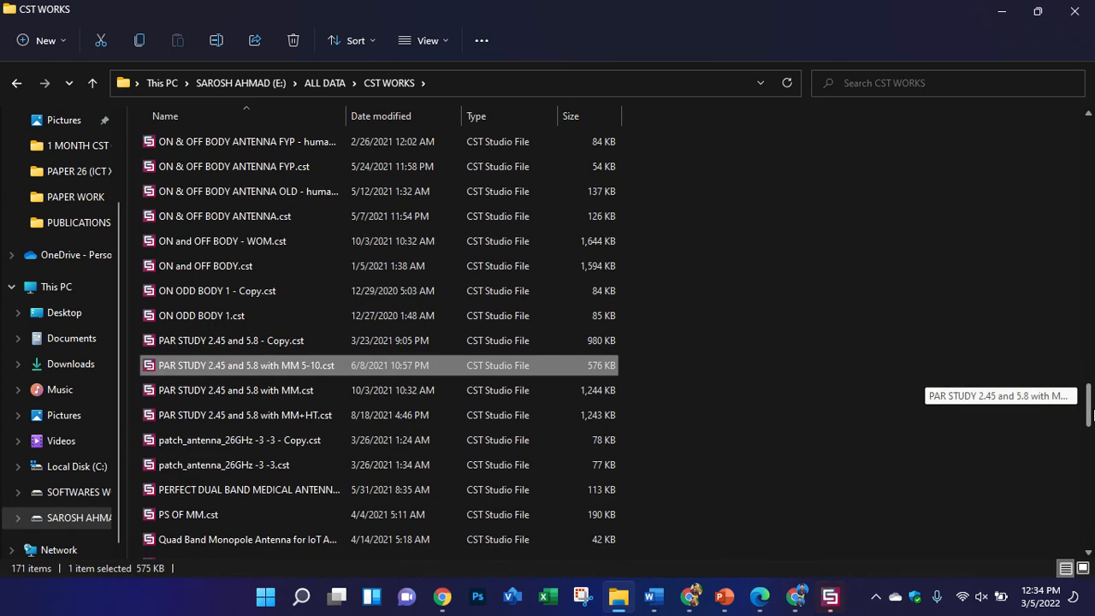
pyautogui.click(319, 416)
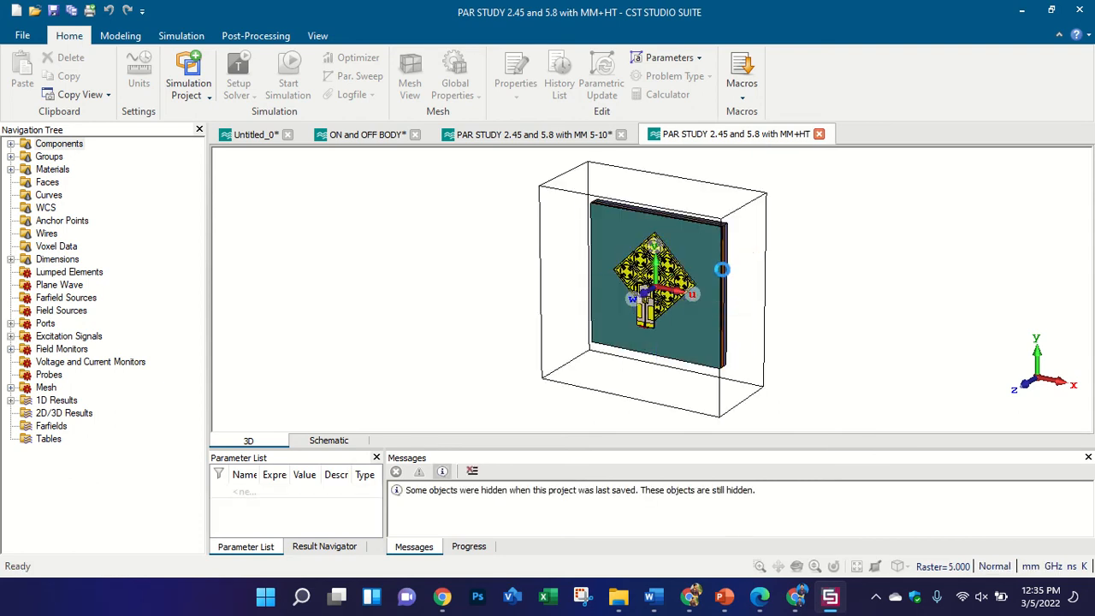
# - Compare the SAR figures and tissue properties table in the metasurface paper with the MM+HT model's antenna and stacked layers
pyautogui.hotkey('alt', 'Tab')
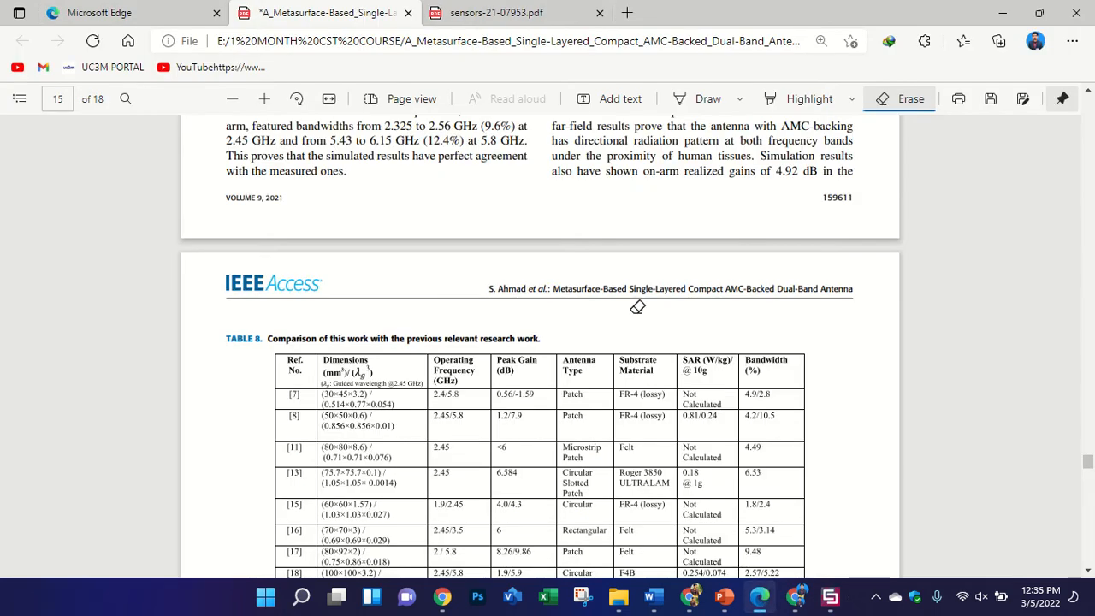
pyautogui.scroll(5, 638, 306)
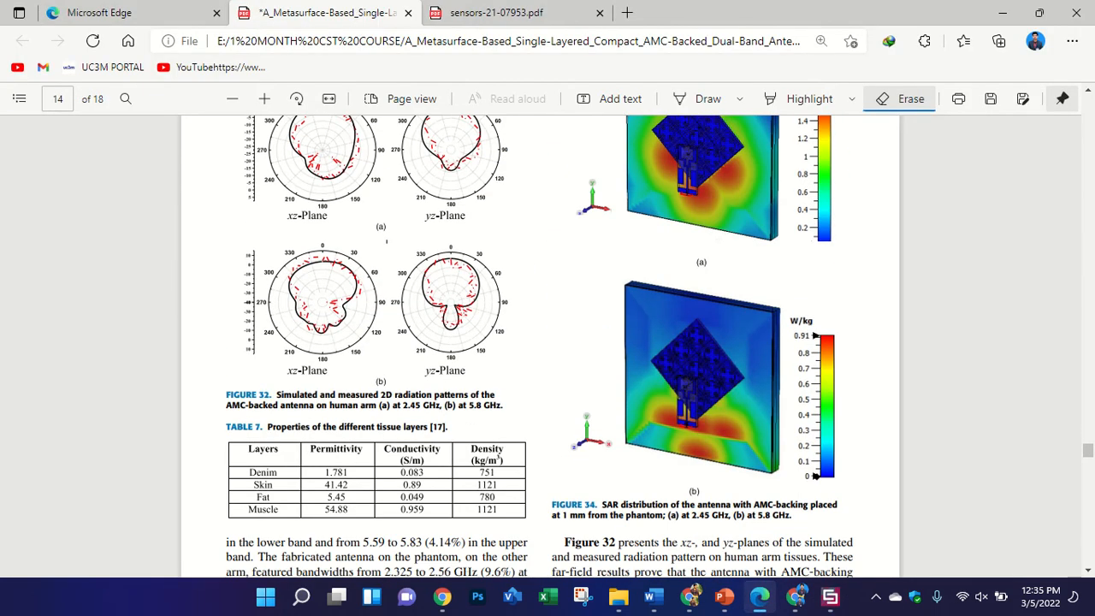
pyautogui.click(830, 596)
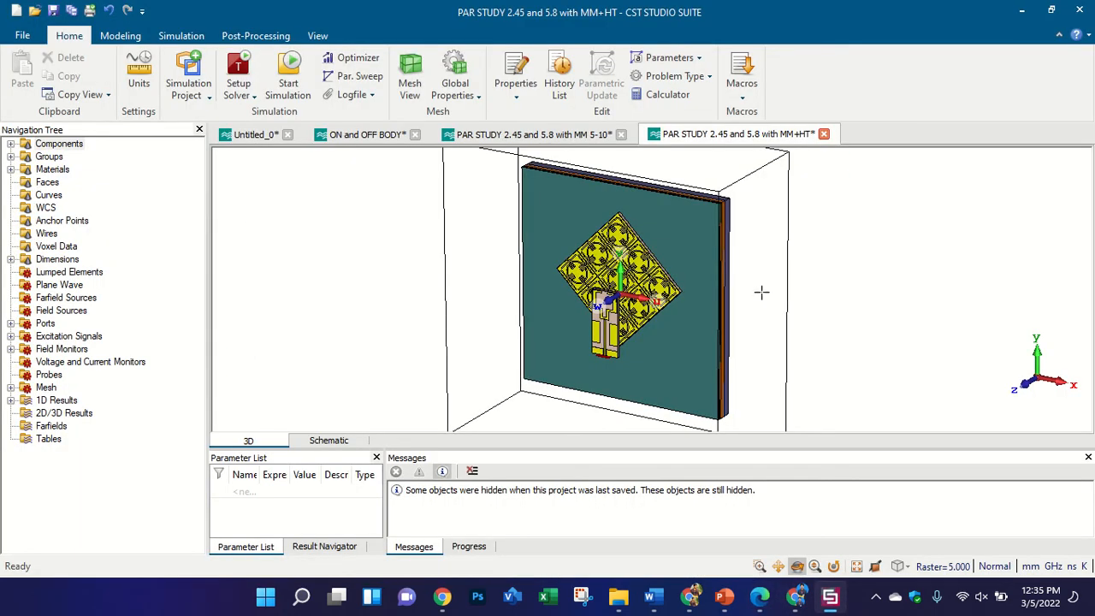
pyautogui.moveTo(633, 313); pyautogui.dragTo(857, 181)
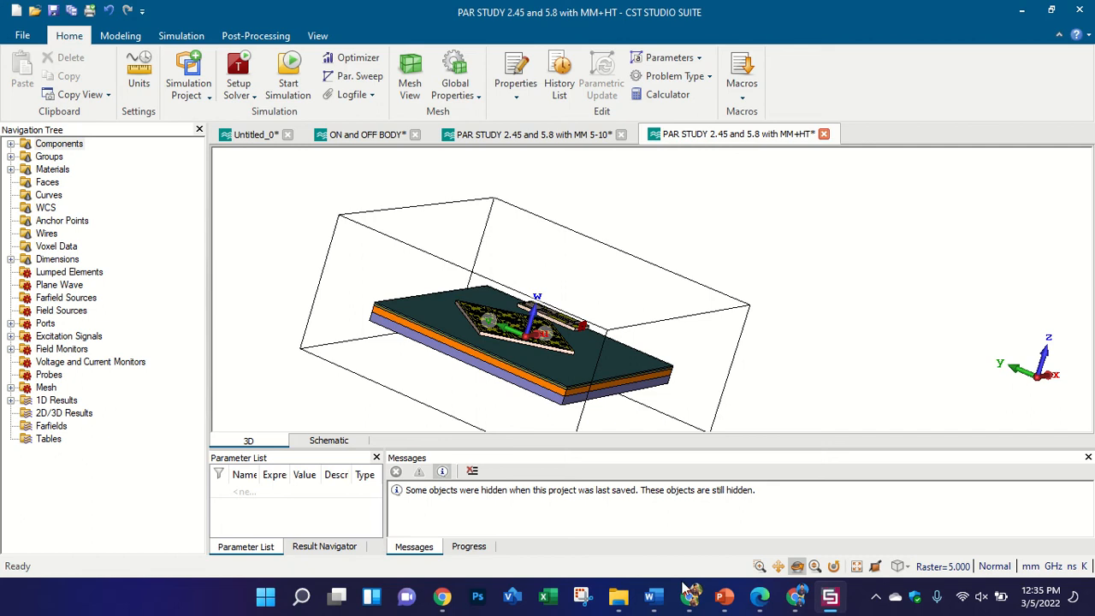
# - Copy PAR STUDY 2.45 and 5.8 with MM+HT.cst from CST WORKS to the desktop and open the copy in CST Studio Suite
pyautogui.click(619, 596)
pyautogui.hotkey('ctrl', 'c')
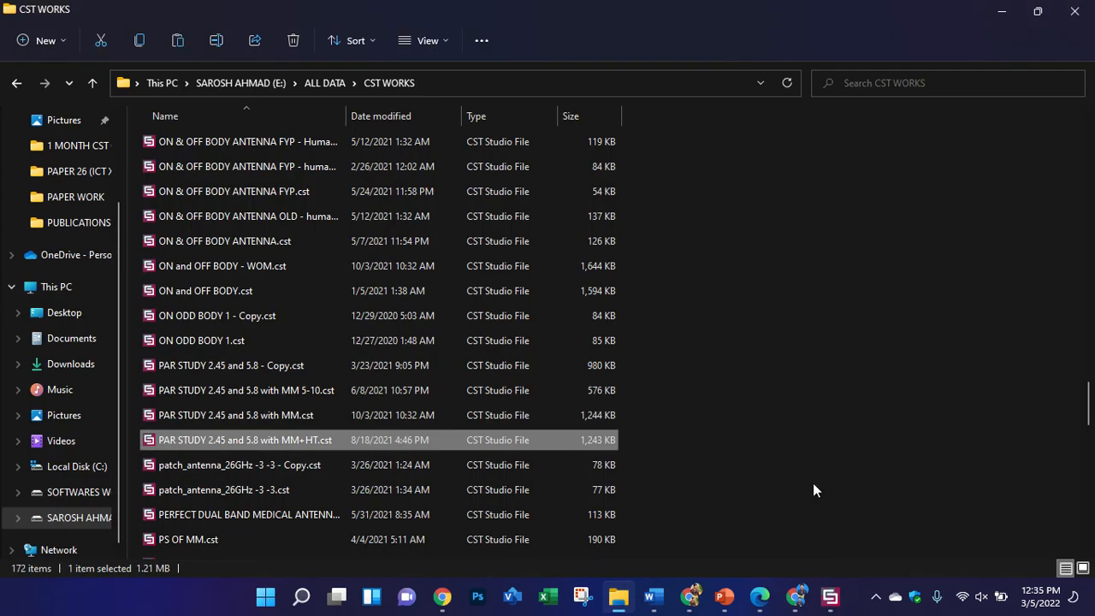
pyautogui.press('super+d')
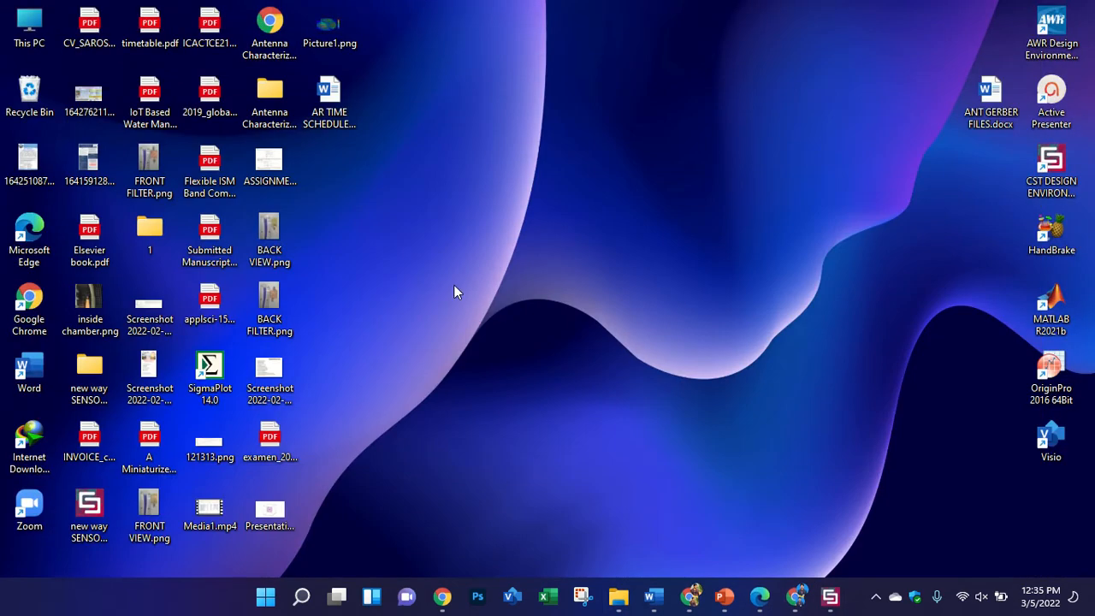
pyautogui.hotkey('ctrl', 'v')
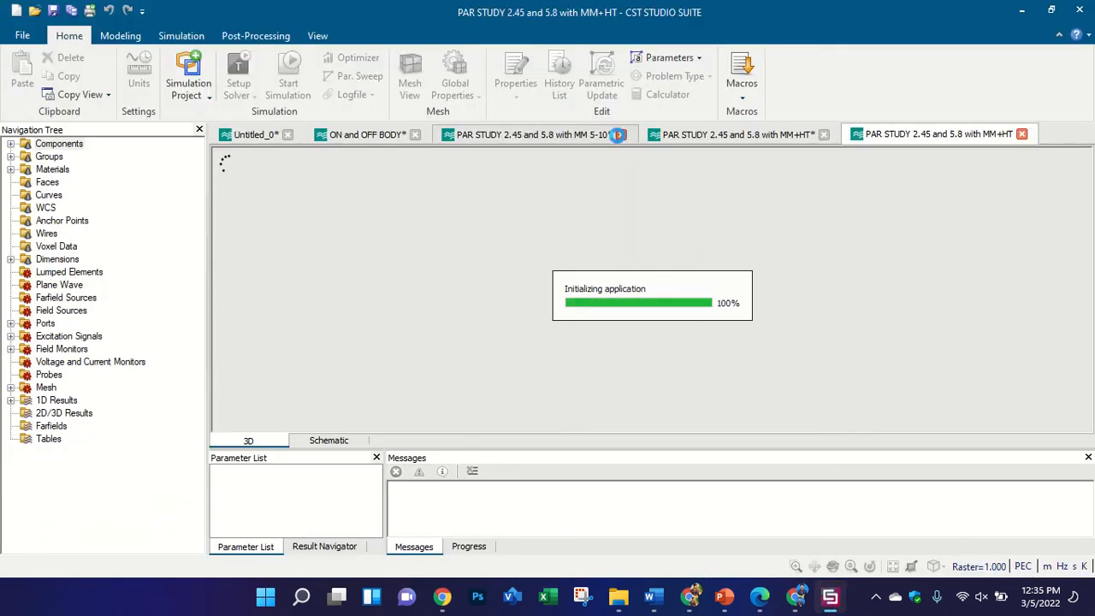
# - Close the MM 5-10, ON and OFF BODY and original MM+HT projects without saving changes
pyautogui.click(622, 136)
pyautogui.click(641, 317)
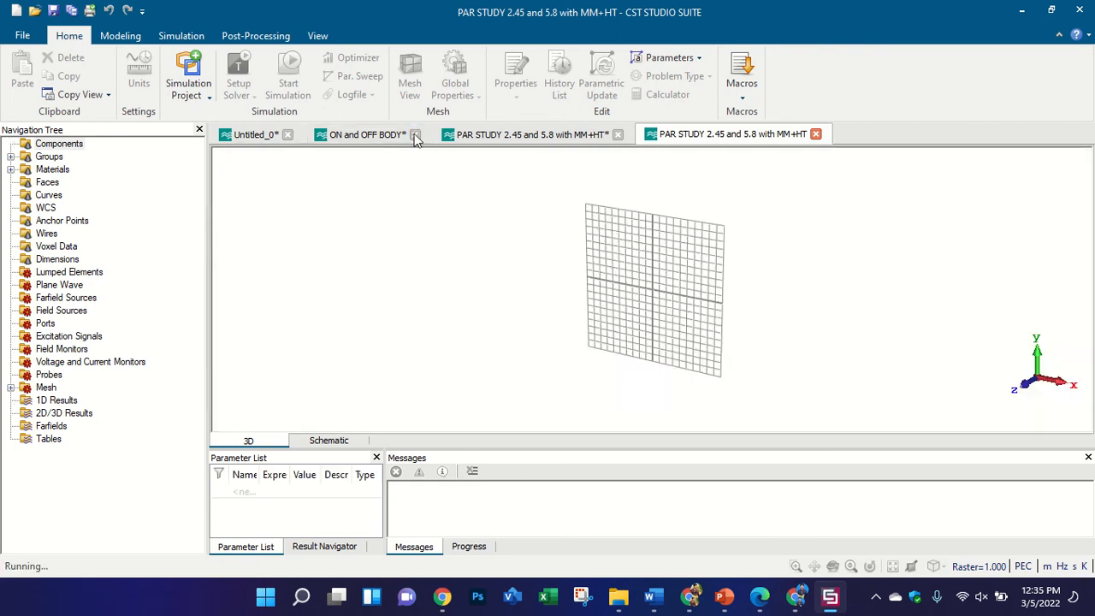
pyautogui.click(416, 135)
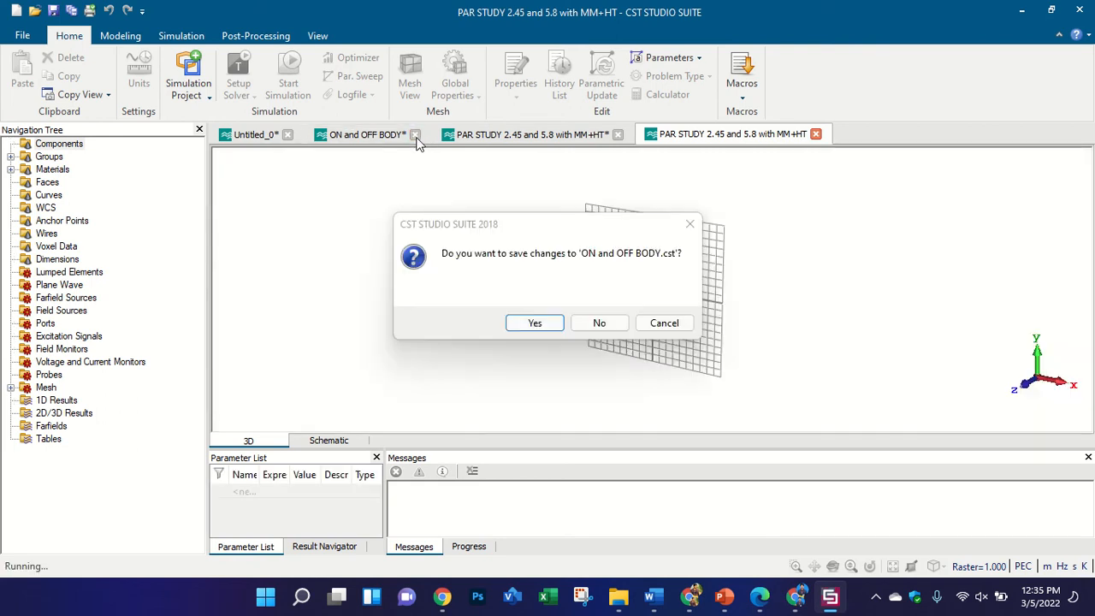
pyautogui.click(598, 321)
pyautogui.click(476, 135)
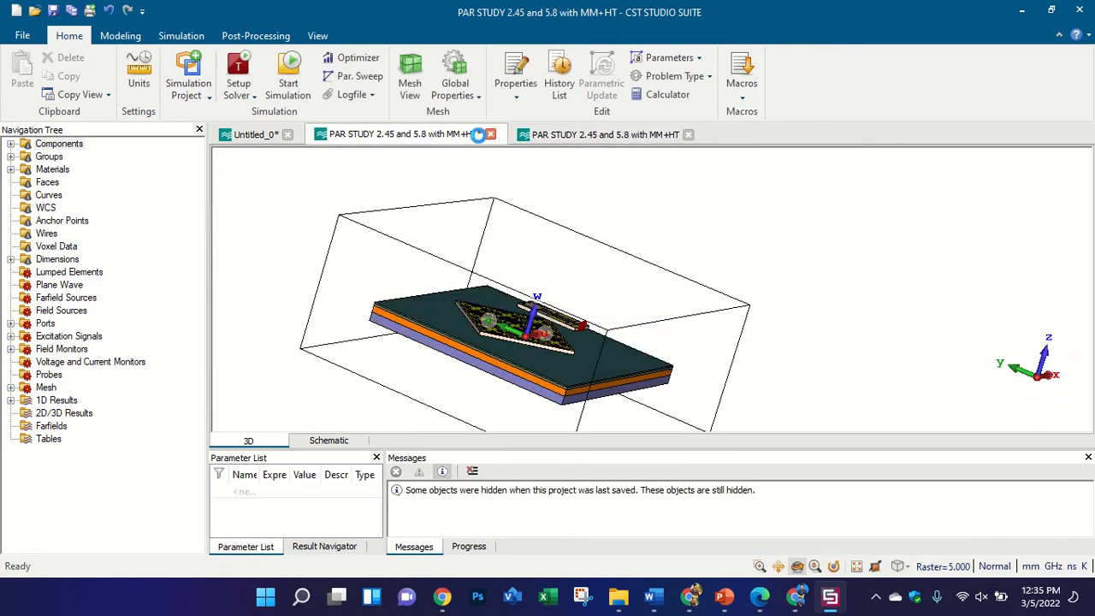
pyautogui.click(490, 135)
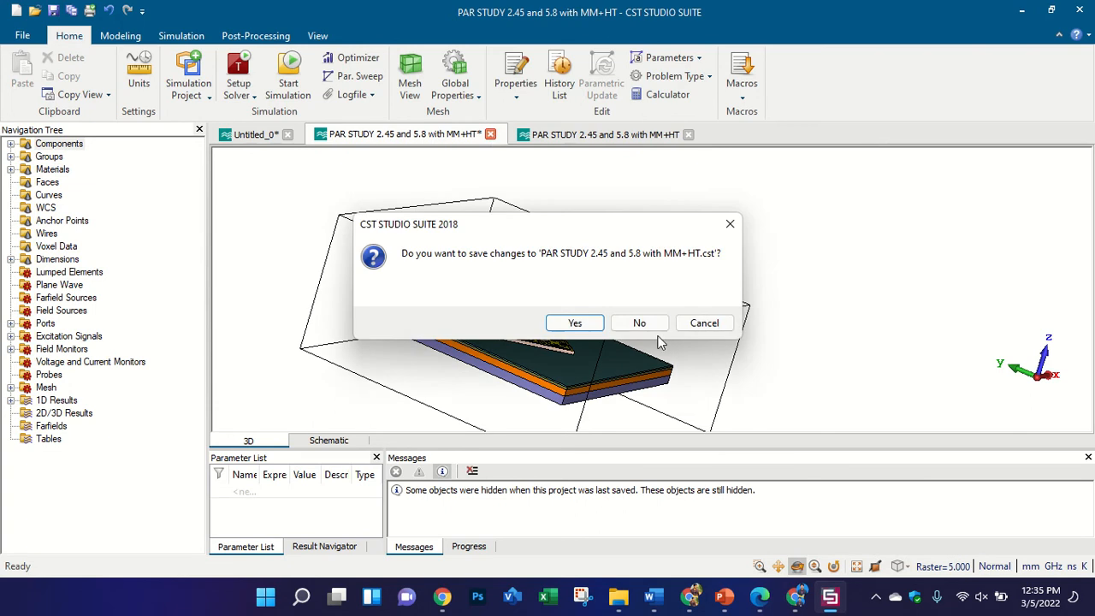
pyautogui.click(639, 324)
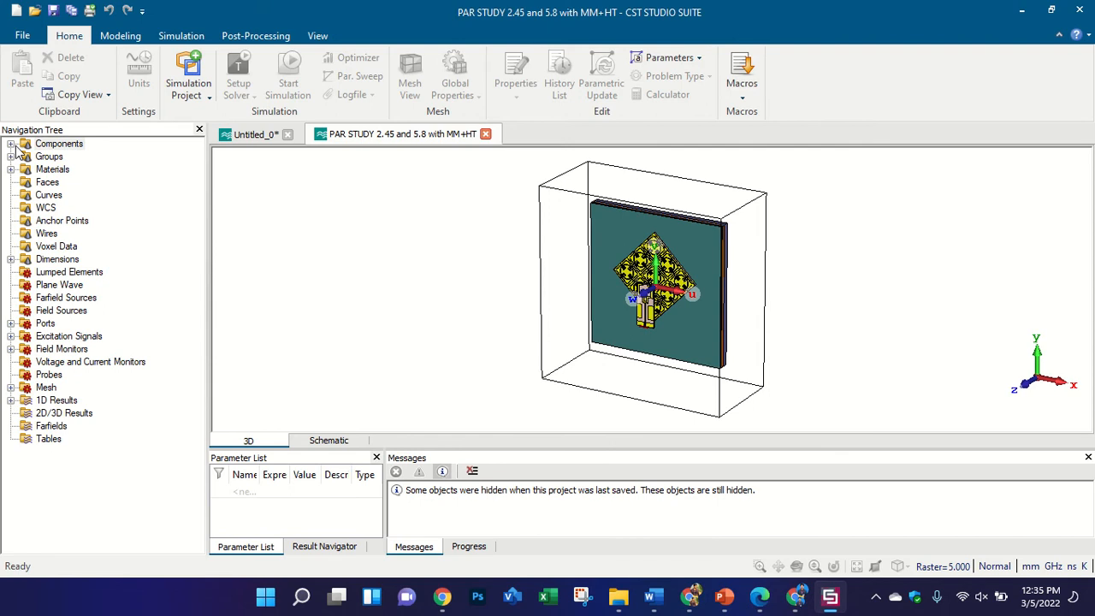
# - Delete component1_1, the diamond-shaped metasurface, from the copied MM+HT model
pyautogui.click(11, 145)
pyautogui.click(12, 146)
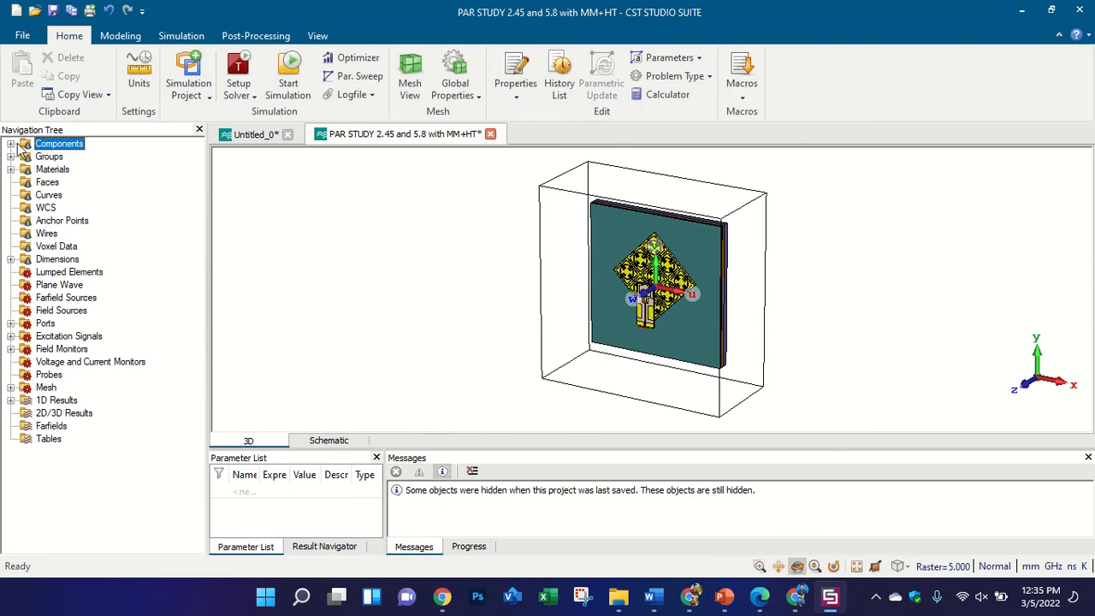
pyautogui.click(11, 145)
pyautogui.click(60, 170)
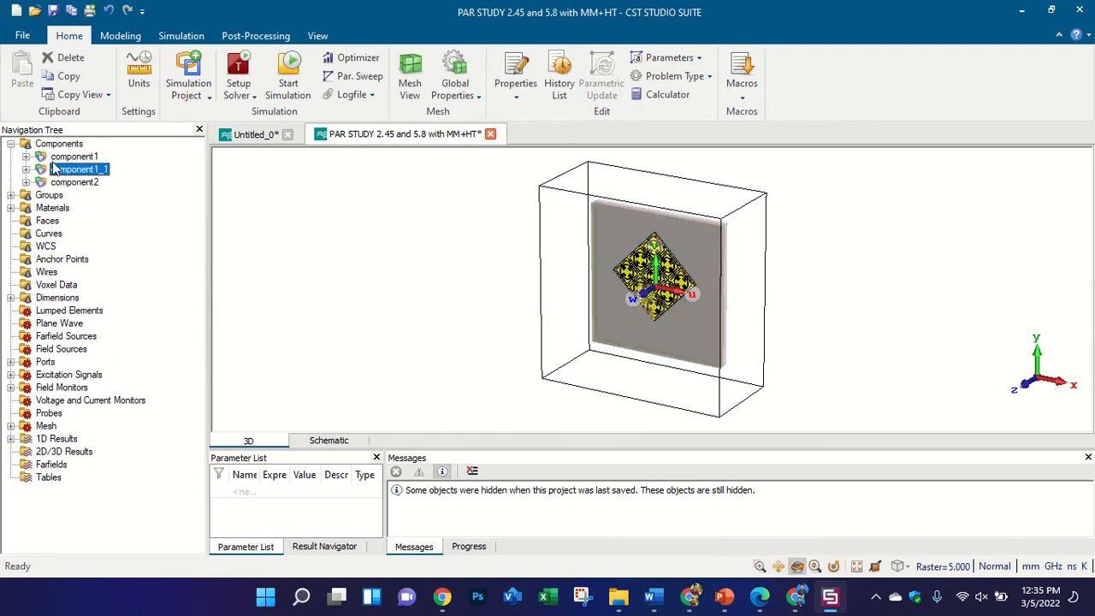
pyautogui.press('Delete')
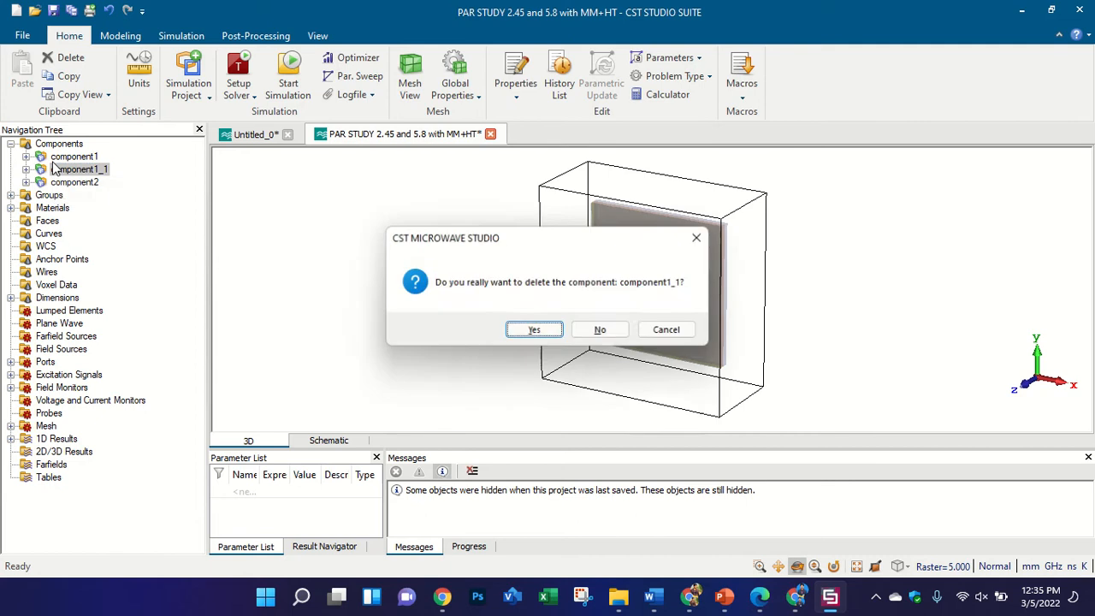
pyautogui.press('Return')
pyautogui.press('Return')
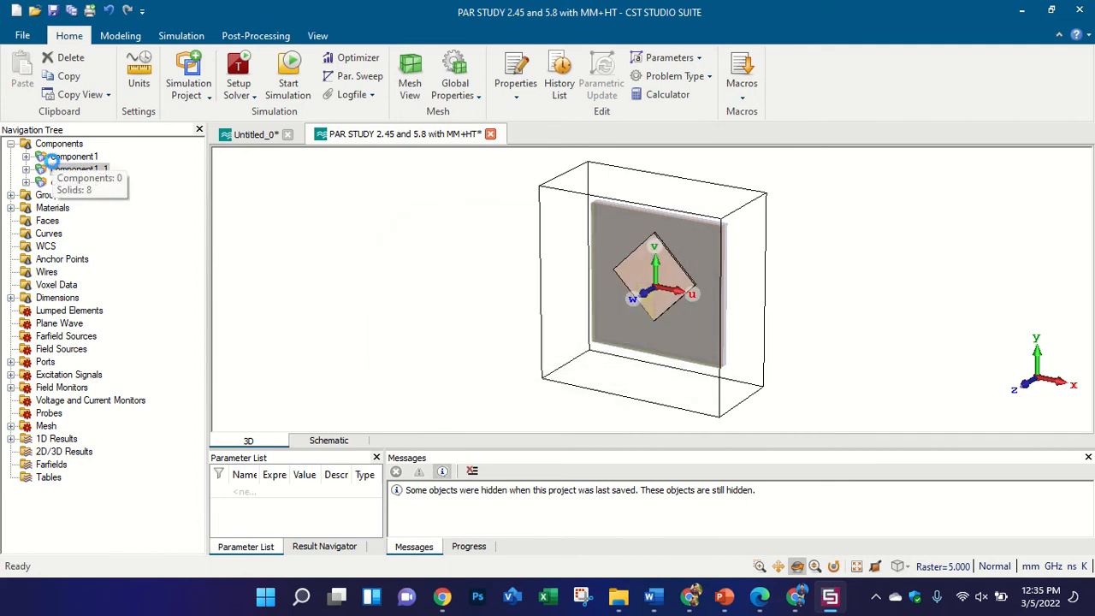
pyautogui.click(59, 144)
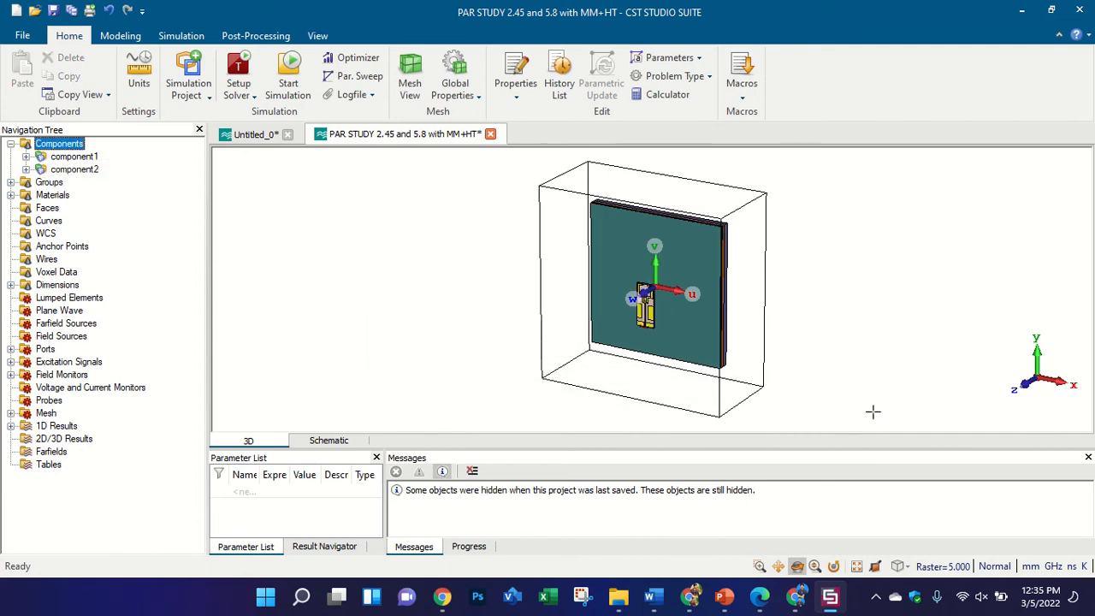
# - Examine the antenna above the stacked tissue layers, listing the solids of component2 and viewing the jean layer's material properties
pyautogui.scroll(3, 796, 274)
pyautogui.moveTo(514, 327); pyautogui.dragTo(603, 389)
pyautogui.scroll(-2, 568, 252)
pyautogui.moveTo(613, 313); pyautogui.dragTo(579, 333)
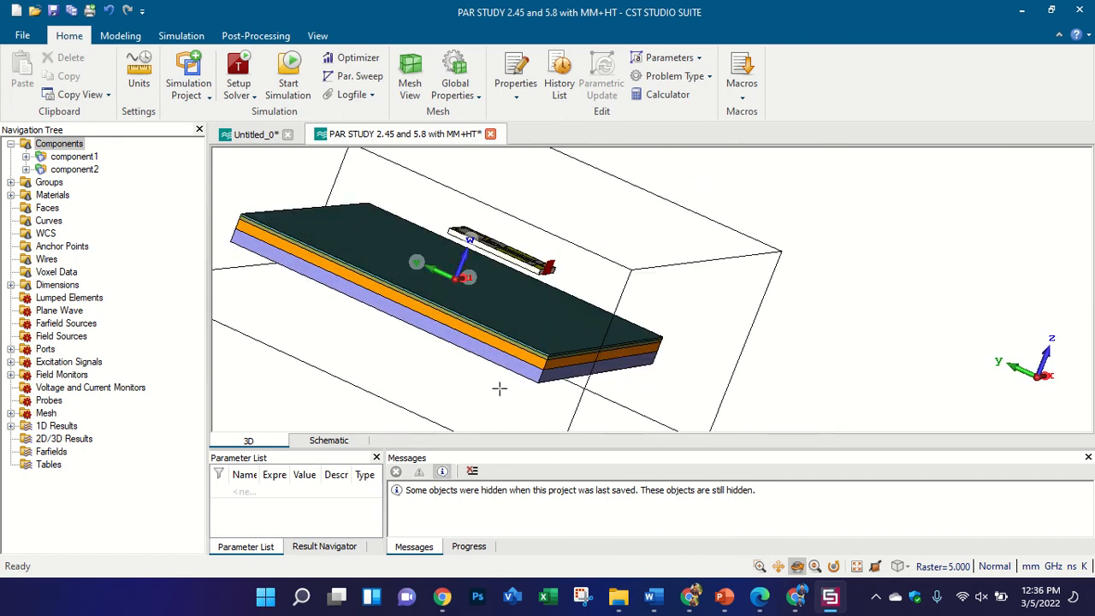
pyautogui.click(26, 170)
pyautogui.click(81, 196)
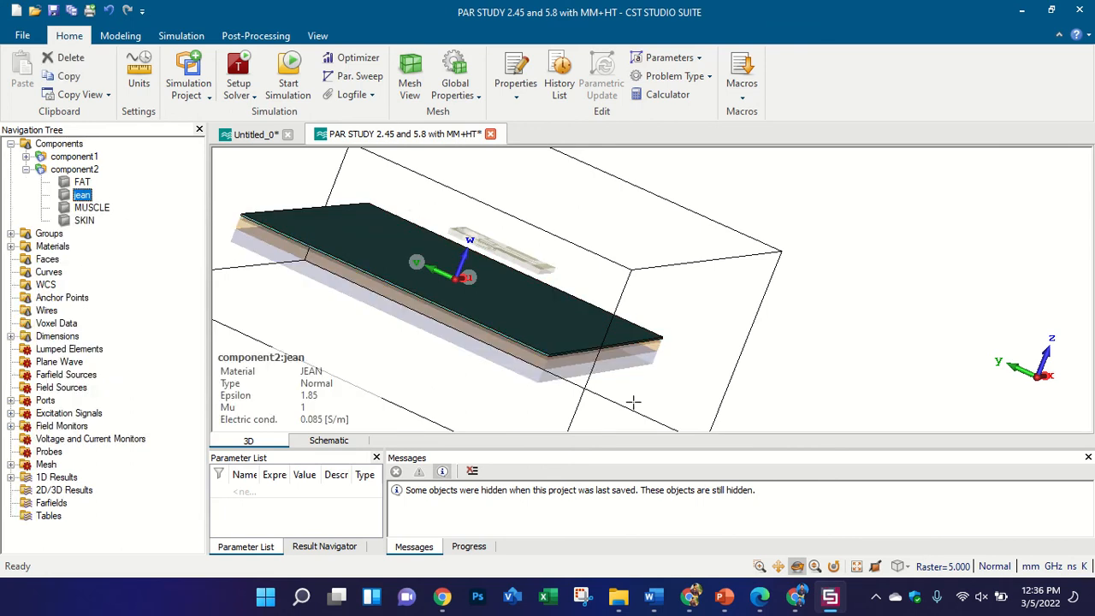
pyautogui.scroll(2, 422, 305)
pyautogui.scroll(-2, 566, 339)
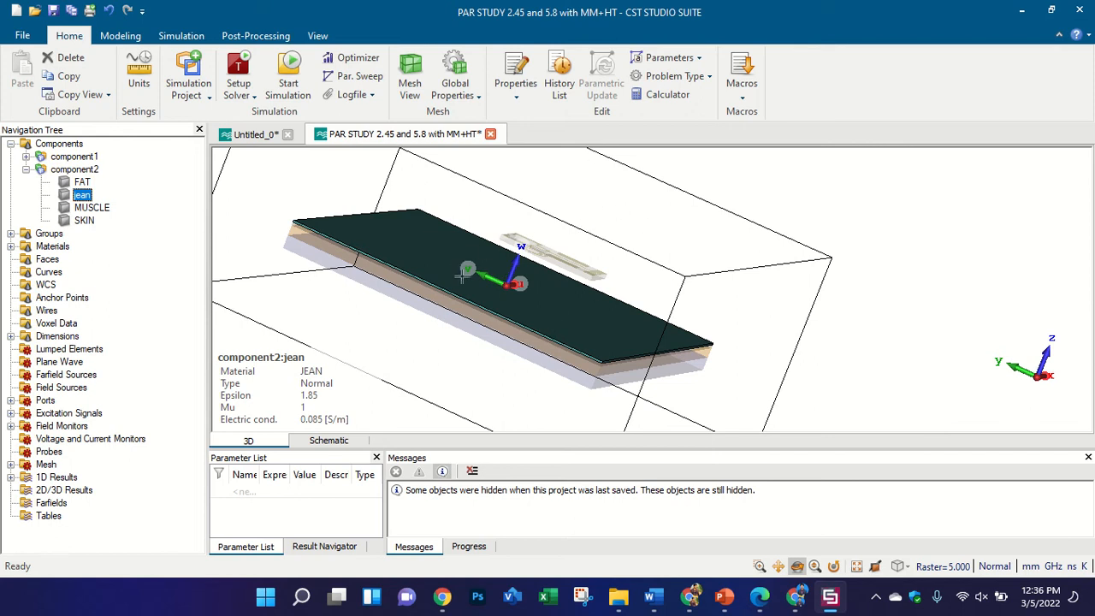
# - Switch to the metasurface antenna paper in Microsoft Edge and examine Figure 29, the AMC-backed antenna tested on a human arm
pyautogui.click(760, 596)
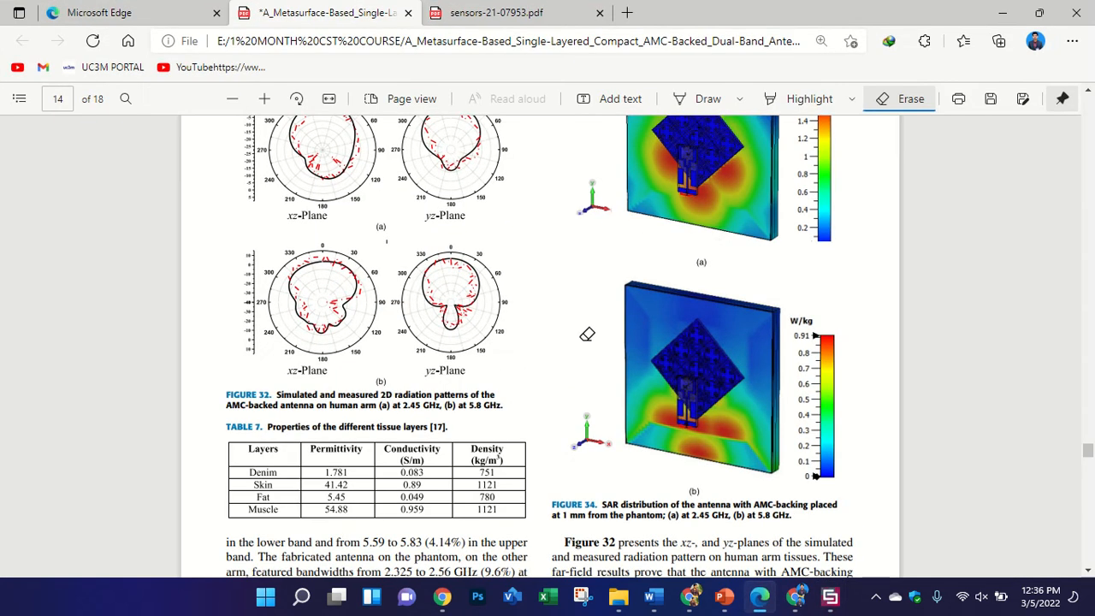
pyautogui.scroll(5, 587, 334)
pyautogui.scroll(-20, 871, 287)
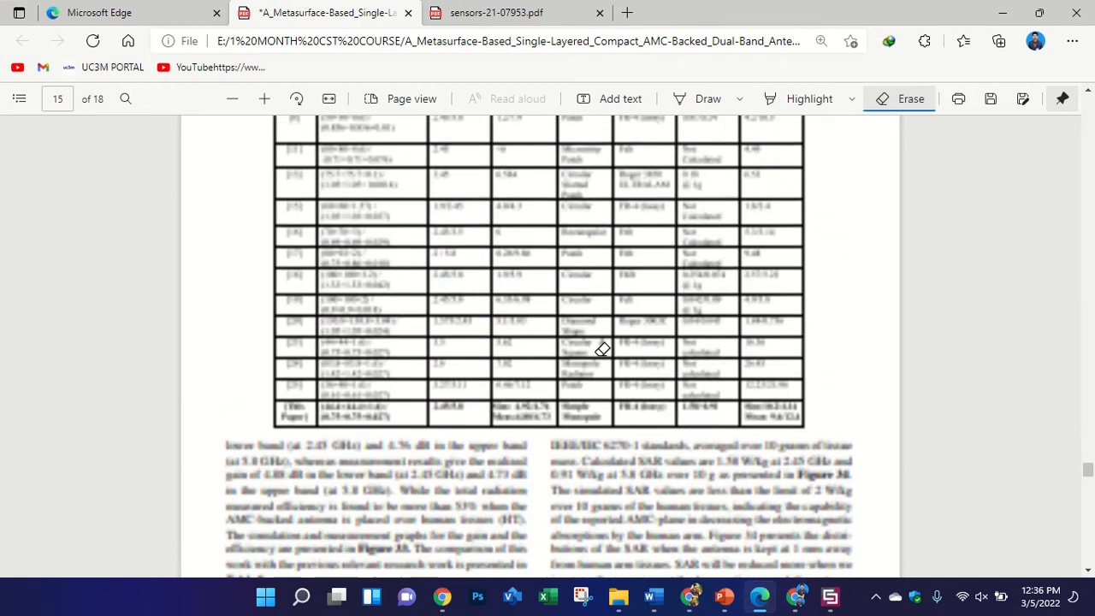
pyautogui.scroll(20, 871, 286)
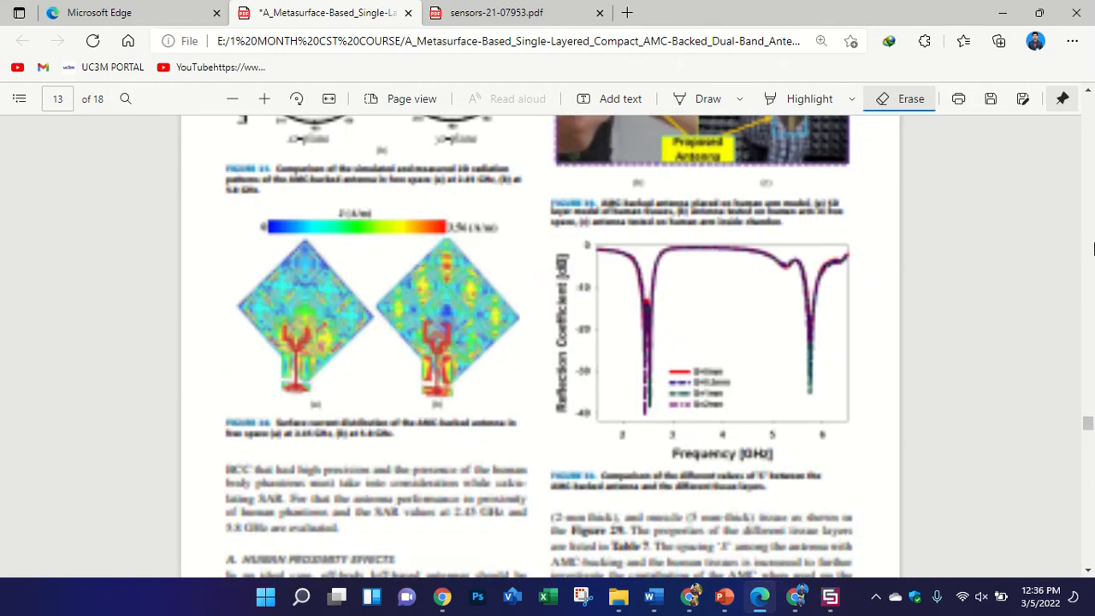
pyautogui.scroll(-3, 954, 308)
pyautogui.keyDown('ctrl'); pyautogui.scroll(5, 916, 330); pyautogui.keyUp('ctrl')
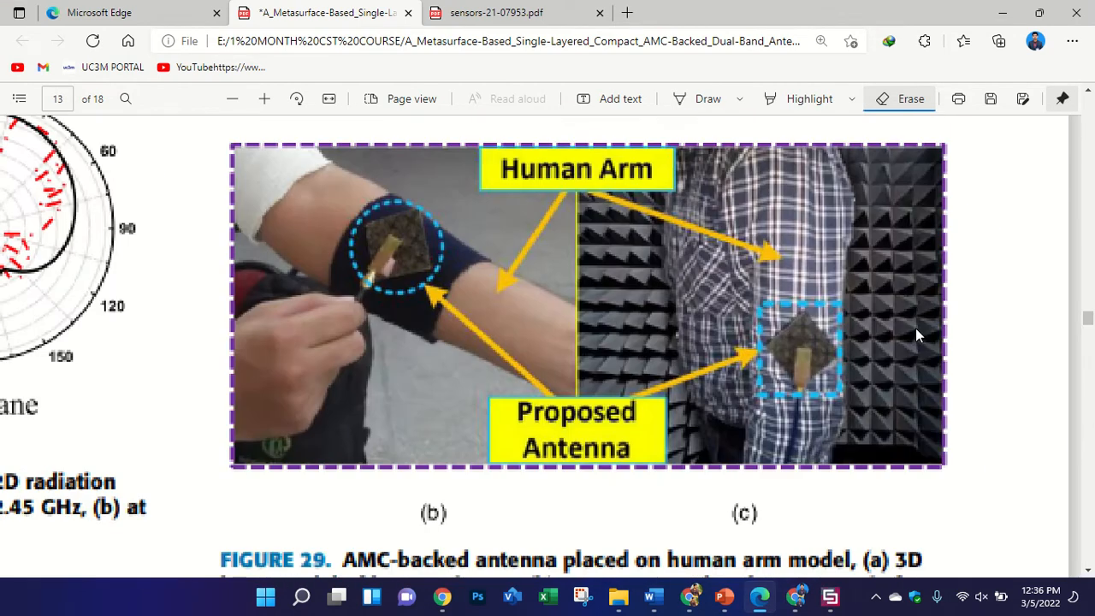
pyautogui.keyDown('ctrl'); pyautogui.scroll(3, 915, 330); pyautogui.keyUp('ctrl')
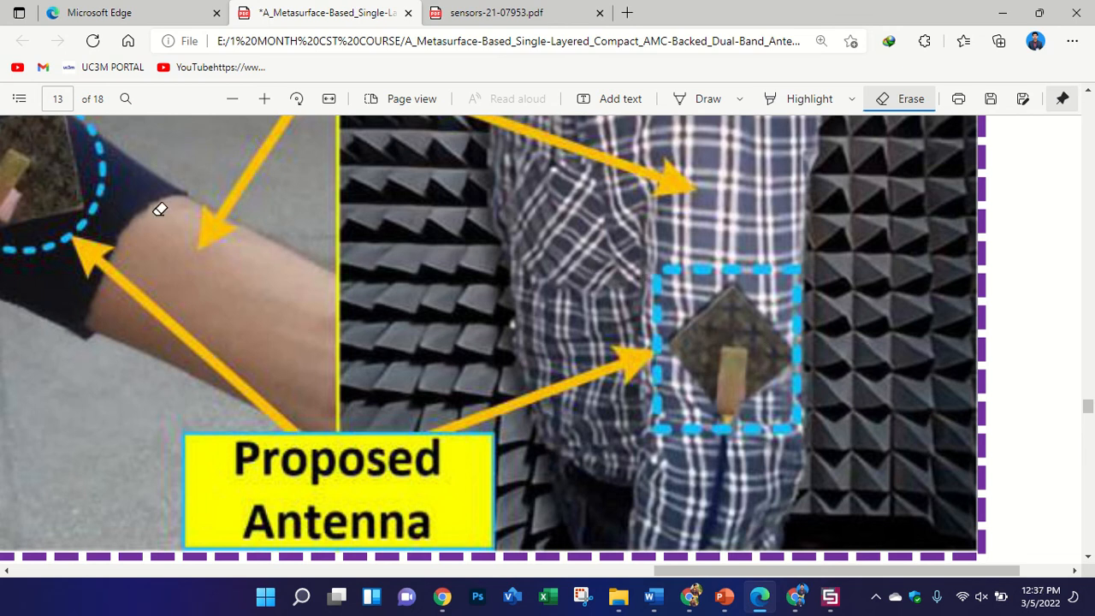
pyautogui.keyDown('ctrl'); pyautogui.scroll(-2, 154, 205); pyautogui.keyUp('ctrl')
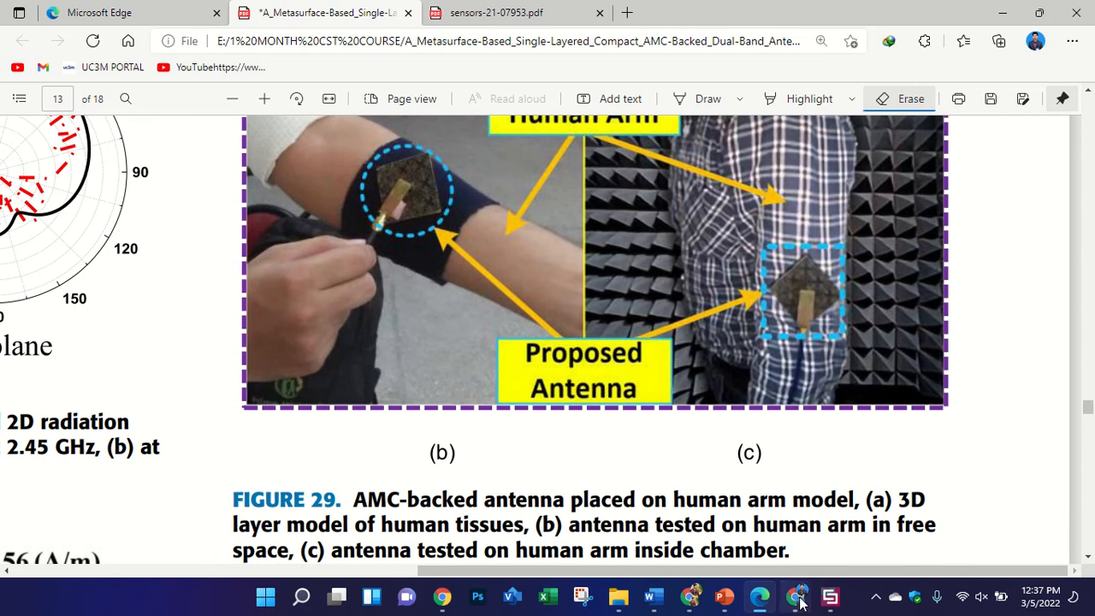
# - Return to CST Studio Suite and inspect the edge of the tissue stack, viewing the SKIN layer's material properties
pyautogui.click(830, 596)
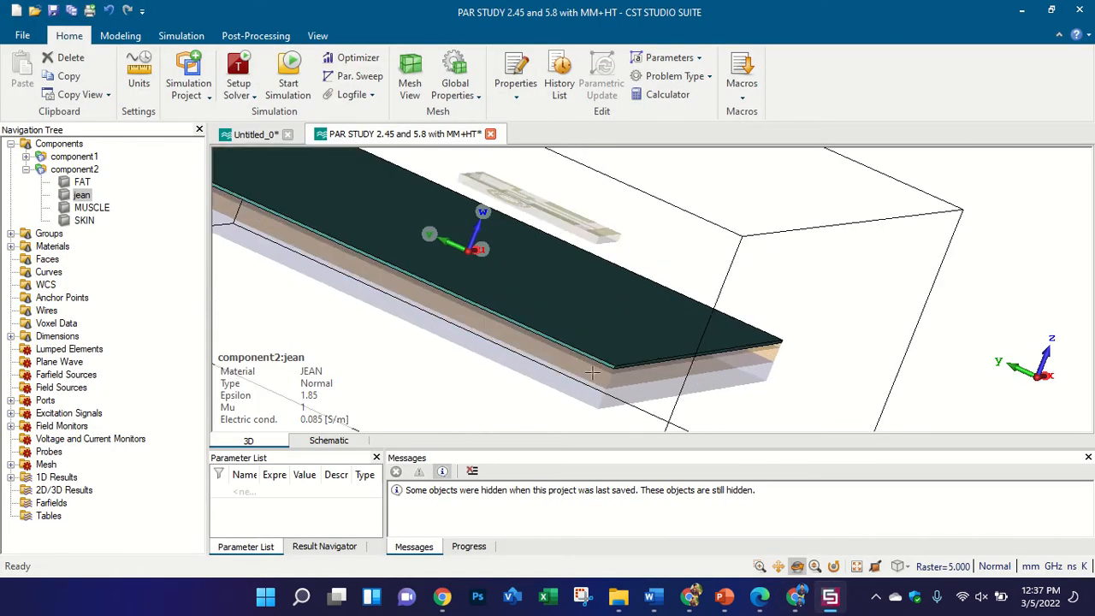
pyautogui.scroll(2, 648, 401)
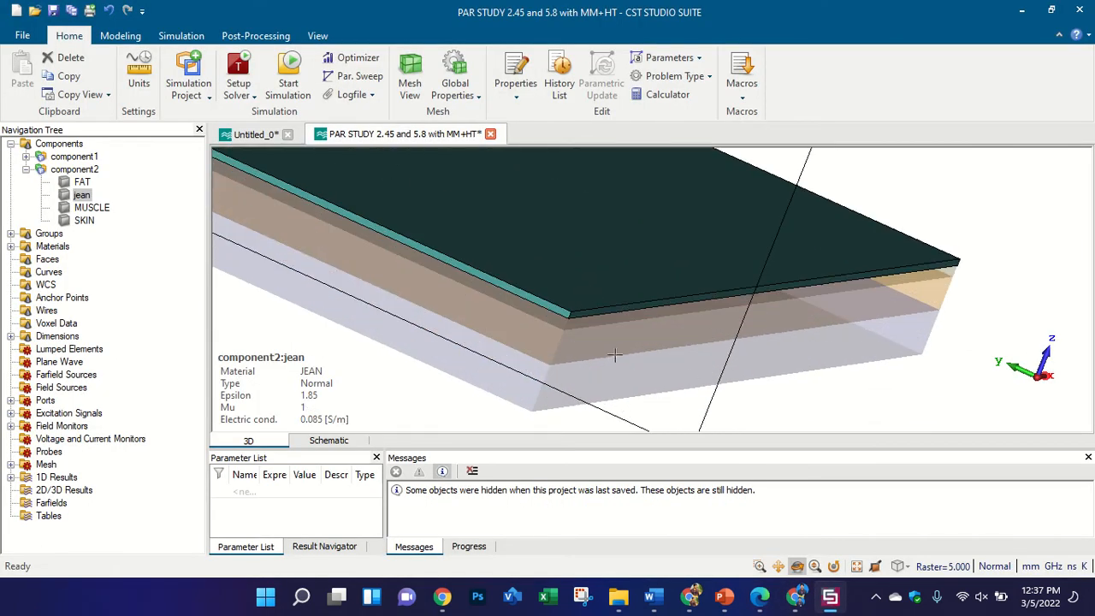
pyautogui.scroll(-3, 614, 354)
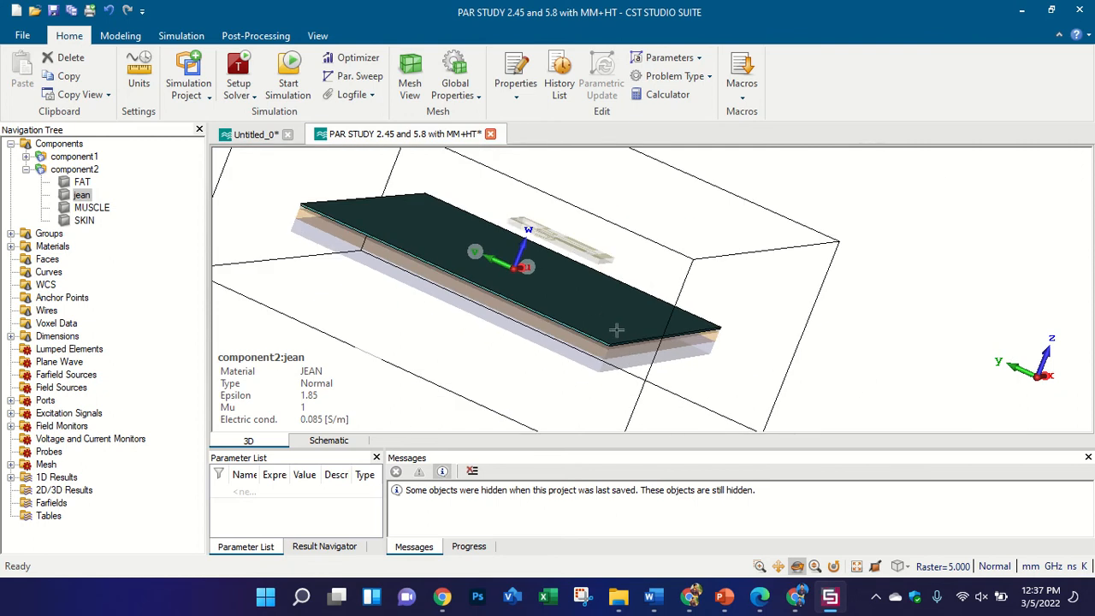
pyautogui.click(722, 356)
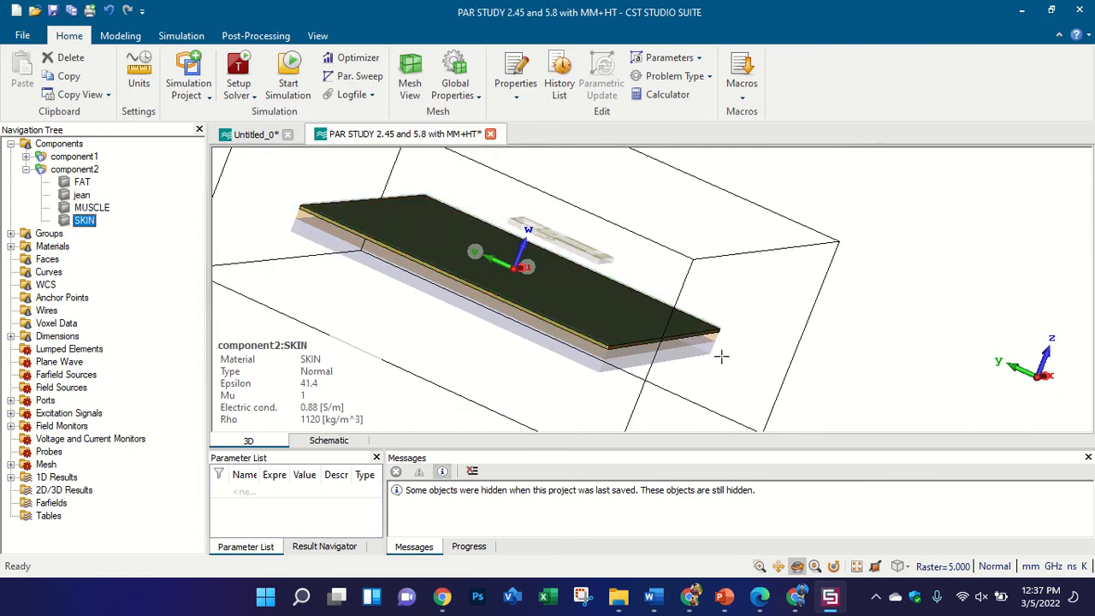
pyautogui.scroll(3, 609, 342)
pyautogui.scroll(-3, 619, 347)
pyautogui.moveTo(618, 348); pyautogui.dragTo(308, 411)
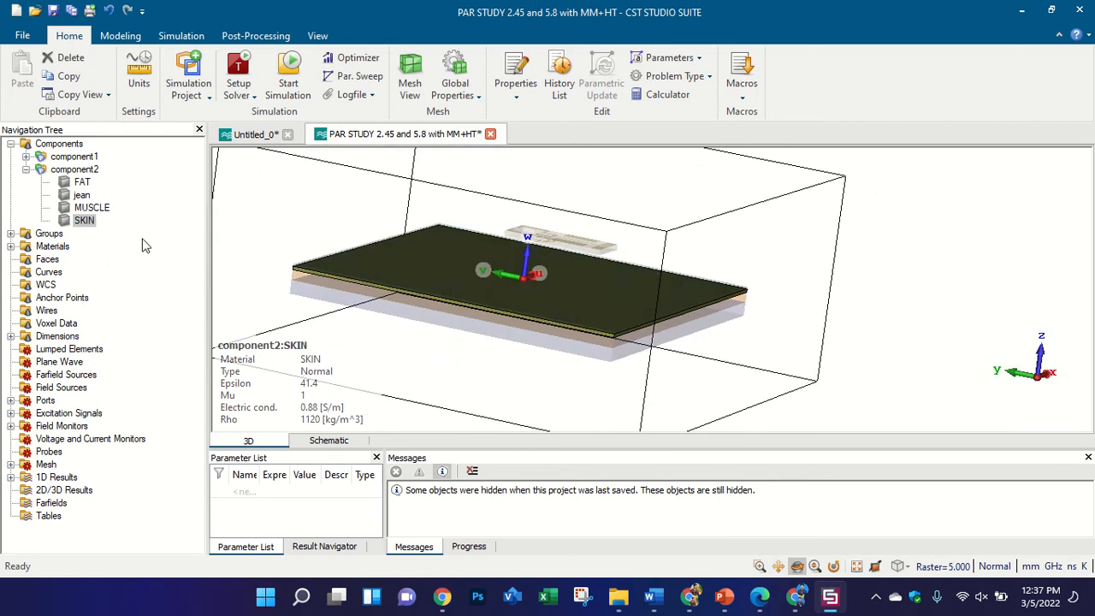
# - Compare the material properties of the FAT, jean and SKIN layers in component2, finishing with a closer look at FAT
pyautogui.click(83, 182)
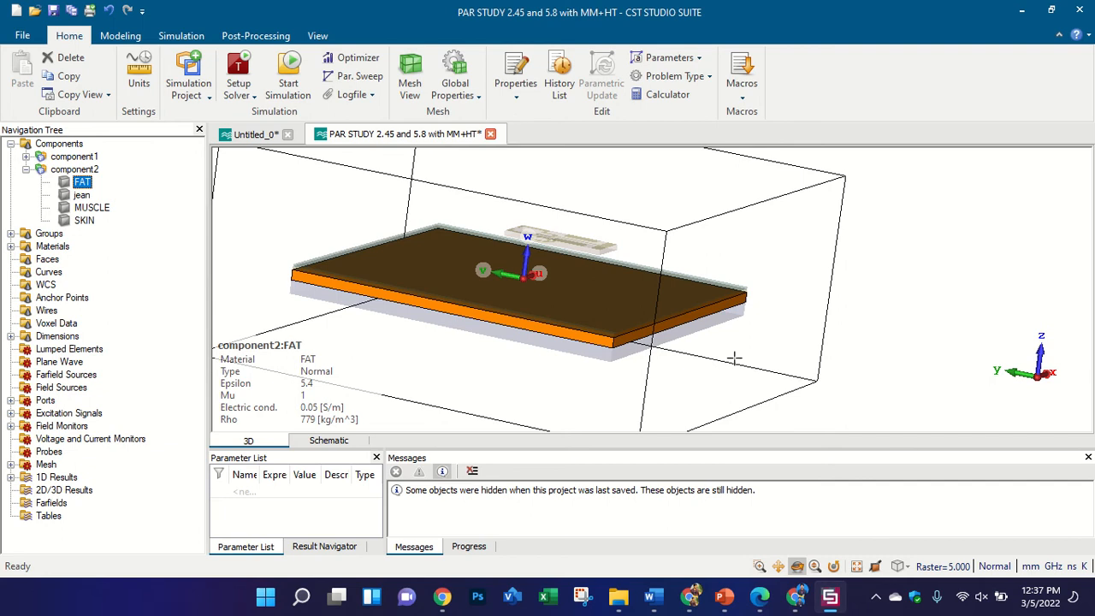
pyautogui.press('Down')
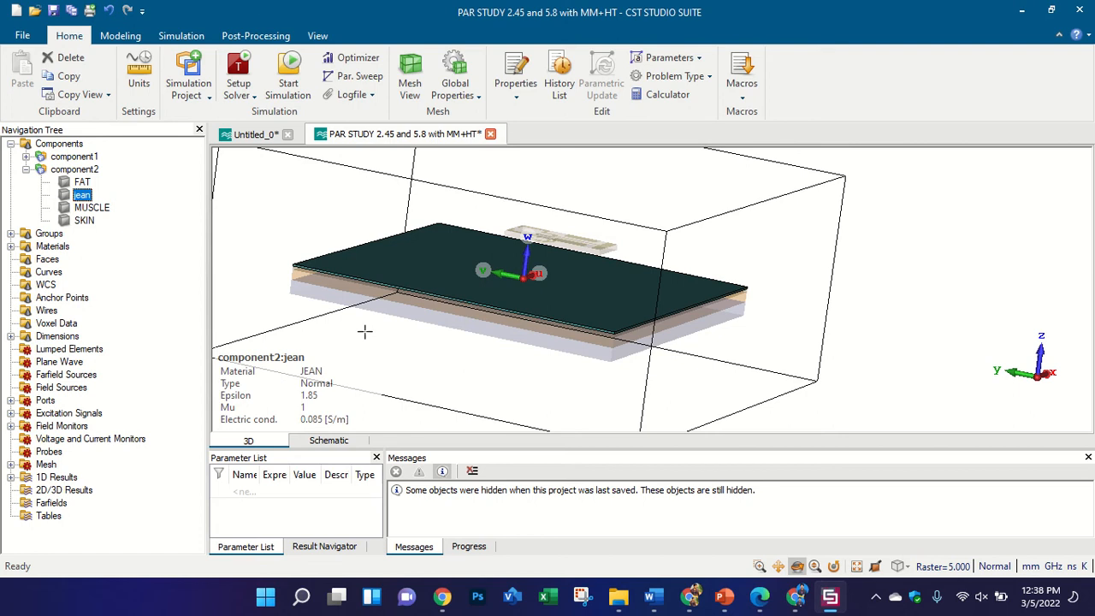
pyautogui.click(100, 221)
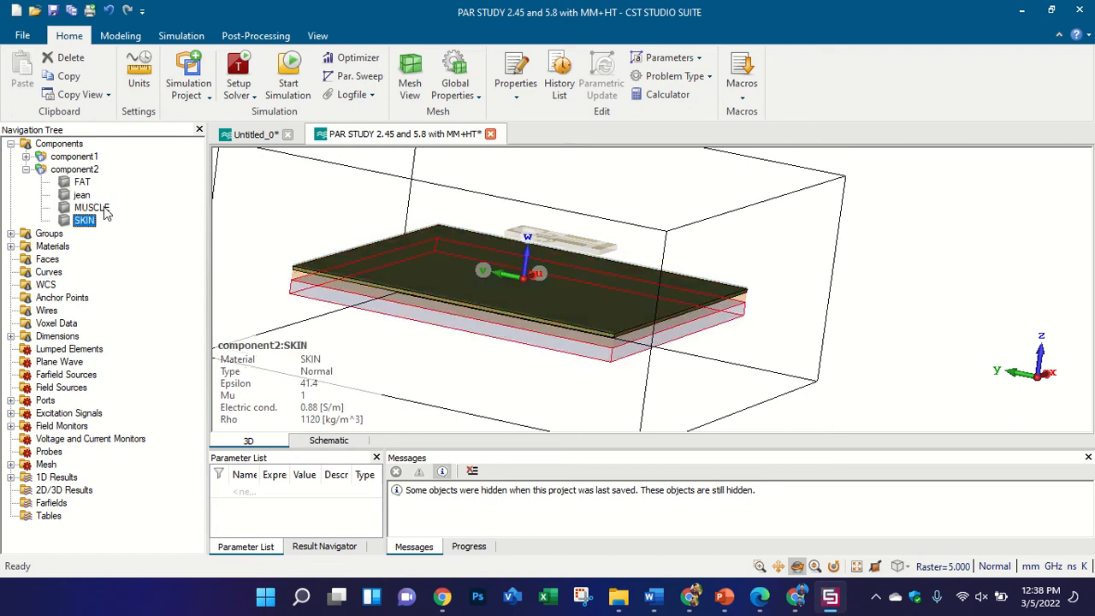
pyautogui.click(82, 182)
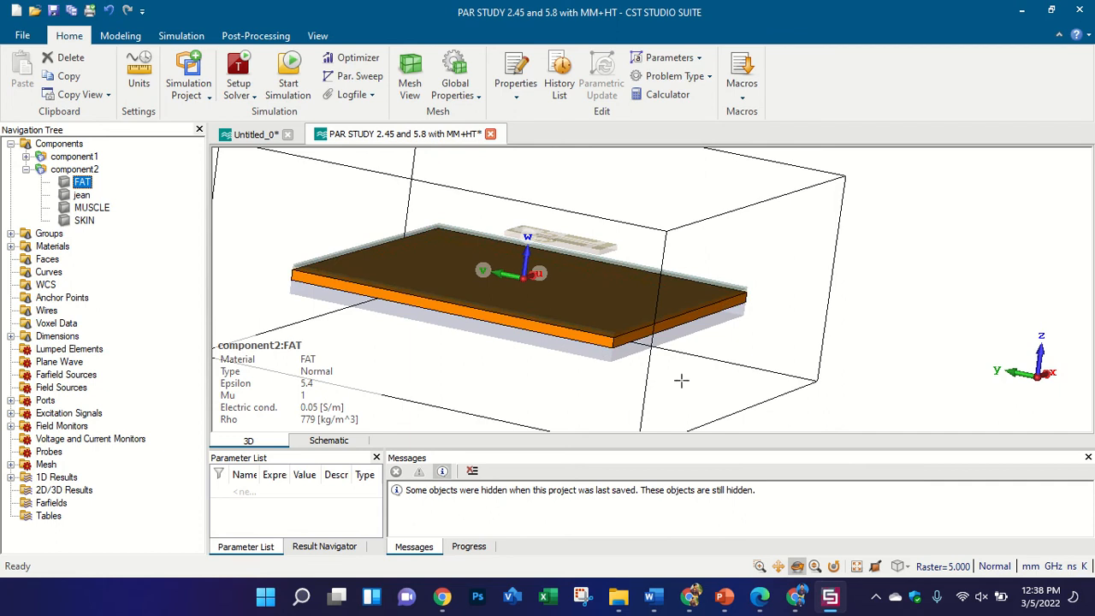
pyautogui.scroll(3, 599, 338)
pyautogui.scroll(-3, 602, 338)
pyautogui.scroll(3, 602, 338)
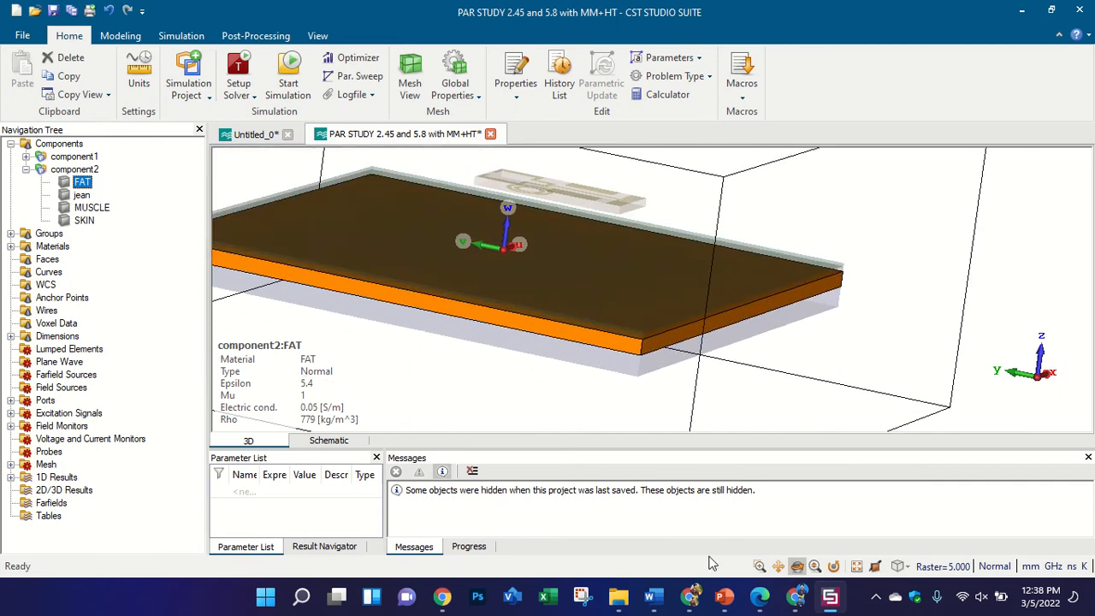
# - Switch to LECTURE 9.pptx in PowerPoint and handwrite "Jean → 0.6mm" with the red pen on blank slide 9
pyautogui.click(724, 597)
pyautogui.click(61, 494)
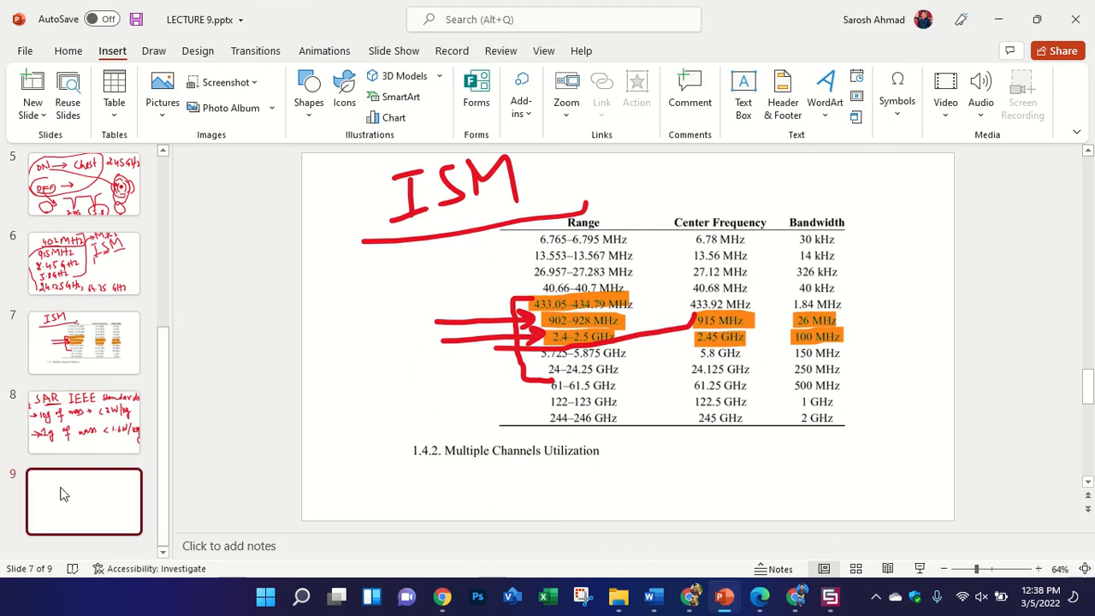
pyautogui.click(147, 51)
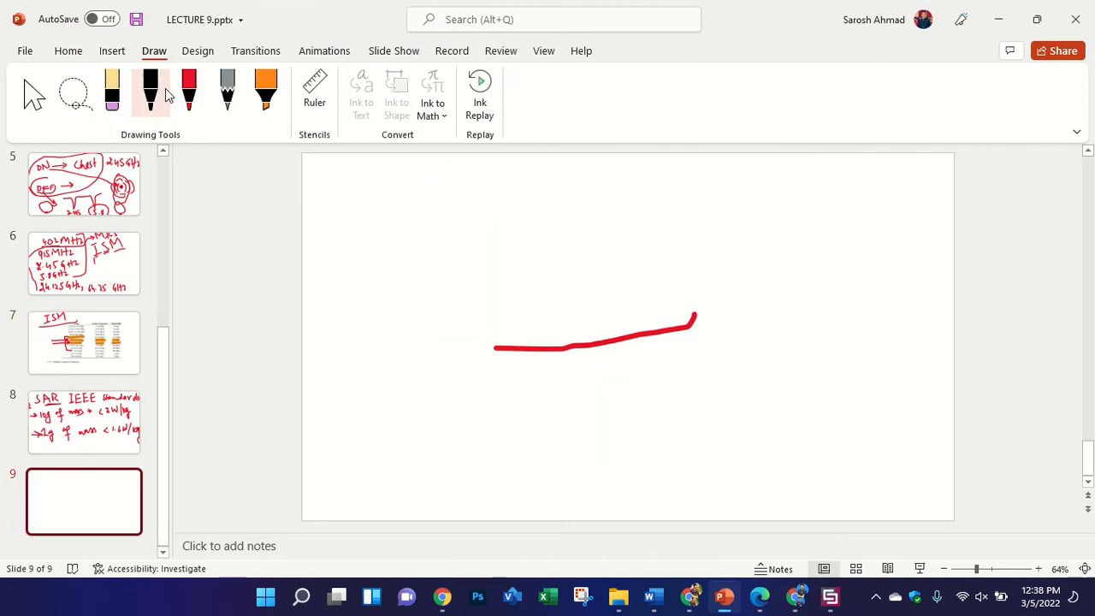
pyautogui.click(191, 96)
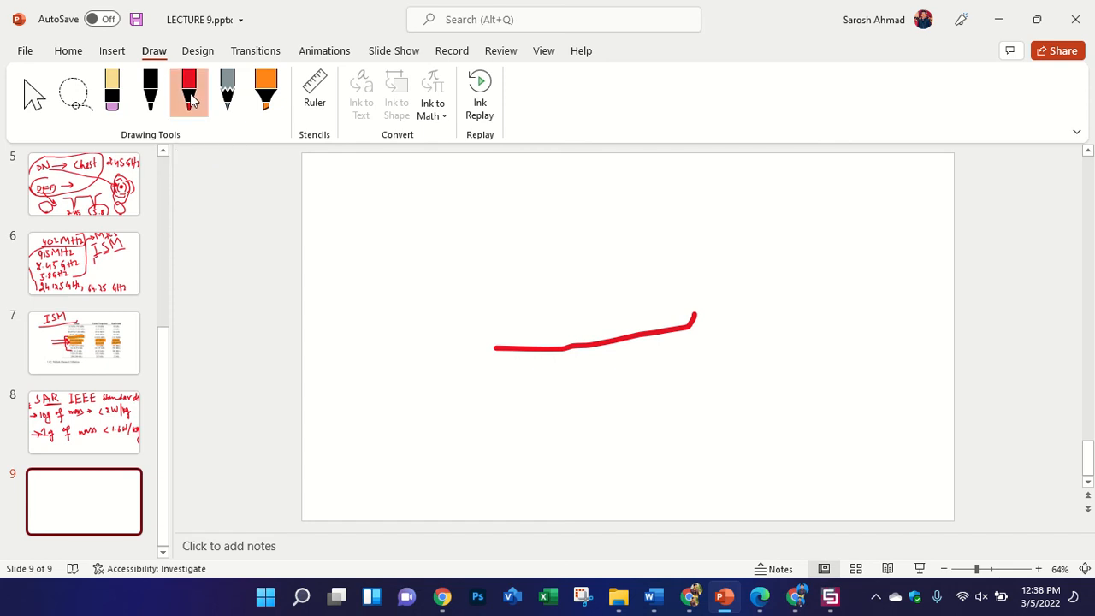
pyautogui.moveTo(377, 191)
pyautogui.mouseDown()
pyautogui.moveTo(426, 193)
pyautogui.moveTo(490, 241)
pyautogui.moveTo(608, 235)
pyautogui.moveTo(591, 244)
pyautogui.mouseUp()
pyautogui.moveTo(648, 213)
pyautogui.mouseDown()
pyautogui.moveTo(650, 225)
pyautogui.moveTo(649, 213)
pyautogui.moveTo(694, 239)
pyautogui.moveTo(761, 248)
pyautogui.moveTo(795, 237)
pyautogui.moveTo(811, 250)
pyautogui.mouseUp()
pyautogui.click(674, 229)
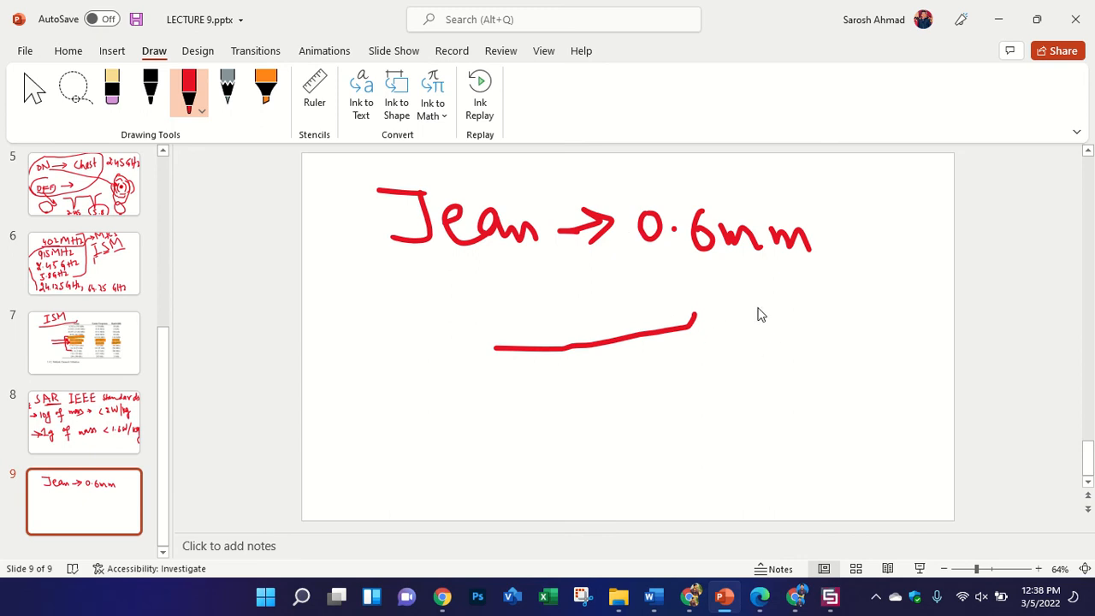
# - Handwrite the layer area "100x100mm²" below the jean thickness and draw a dividing line across the slide beneath it
pyautogui.moveTo(738, 296)
pyautogui.mouseDown()
pyautogui.moveTo(737, 325)
pyautogui.moveTo(763, 305)
pyautogui.moveTo(791, 310)
pyautogui.moveTo(812, 340)
pyautogui.moveTo(836, 335)
pyautogui.mouseUp()
pyautogui.moveTo(847, 298)
pyautogui.mouseDown()
pyautogui.moveTo(846, 336)
pyautogui.moveTo(861, 320)
pyautogui.moveTo(880, 337)
pyautogui.moveTo(884, 319)
pyautogui.mouseUp()
pyautogui.moveTo(903, 319); pyautogui.dragTo(981, 335)
pyautogui.moveTo(977, 276); pyautogui.dragTo(993, 292)
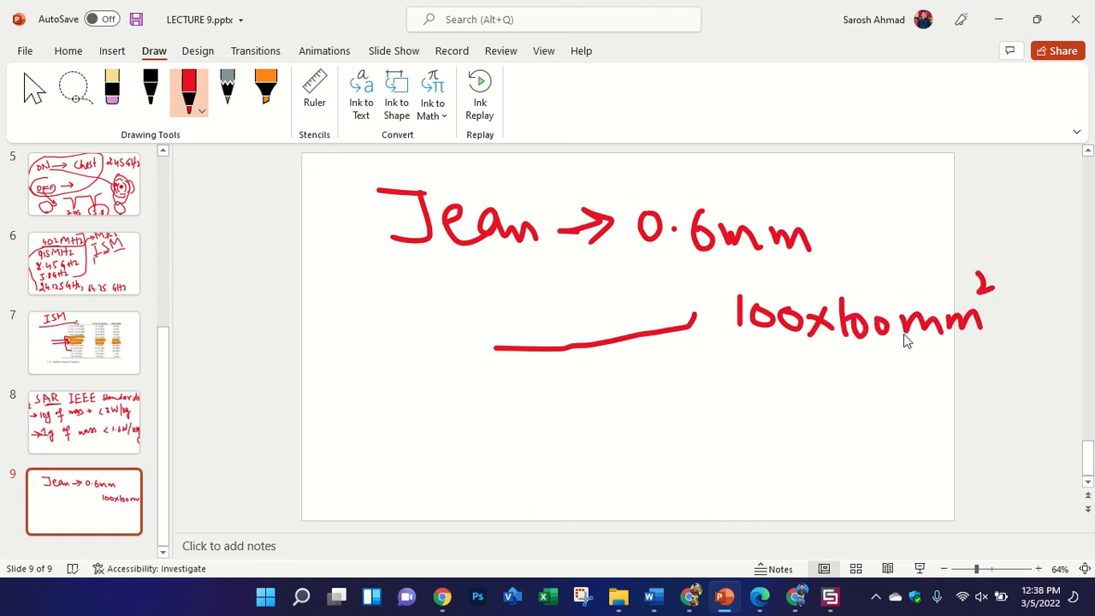
pyautogui.moveTo(324, 360)
pyautogui.mouseDown()
pyautogui.moveTo(557, 354)
pyautogui.moveTo(685, 325)
pyautogui.moveTo(1020, 361)
pyautogui.mouseUp()
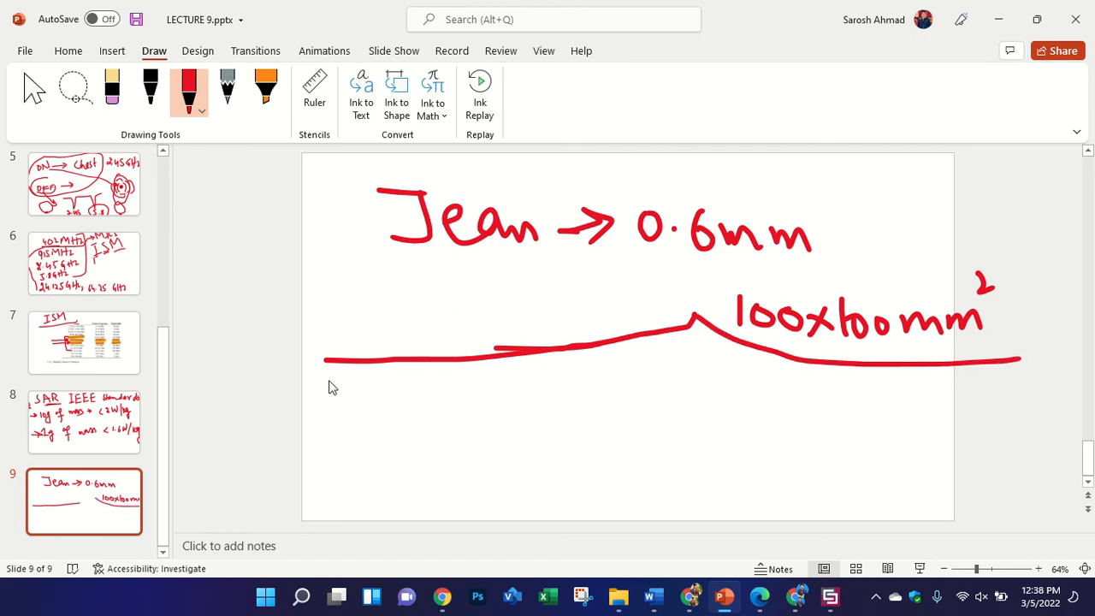
# - Handwrite the tissue thickness ranges below the line: "SKIN ⇒ 1-2mm", "FAT ⇒ 2-5mm" and "MUSCLE ⇒ 5-10mm"
pyautogui.moveTo(328, 379)
pyautogui.mouseDown()
pyautogui.moveTo(342, 417)
pyautogui.moveTo(324, 420)
pyautogui.mouseUp()
pyautogui.moveTo(365, 382)
pyautogui.mouseDown()
pyautogui.moveTo(365, 413)
pyautogui.moveTo(409, 414)
pyautogui.moveTo(411, 376)
pyautogui.moveTo(425, 401)
pyautogui.moveTo(451, 368)
pyautogui.moveTo(497, 399)
pyautogui.moveTo(503, 391)
pyautogui.moveTo(490, 408)
pyautogui.mouseUp()
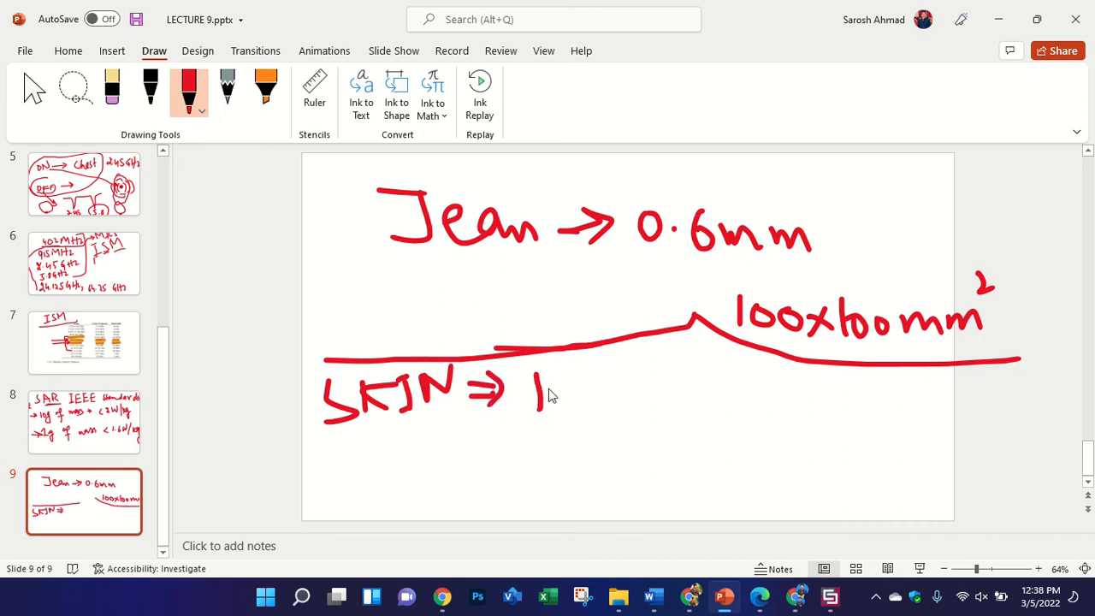
pyautogui.moveTo(549, 386)
pyautogui.mouseDown()
pyautogui.moveTo(590, 379)
pyautogui.moveTo(606, 403)
pyautogui.moveTo(689, 382)
pyautogui.moveTo(696, 395)
pyautogui.mouseUp()
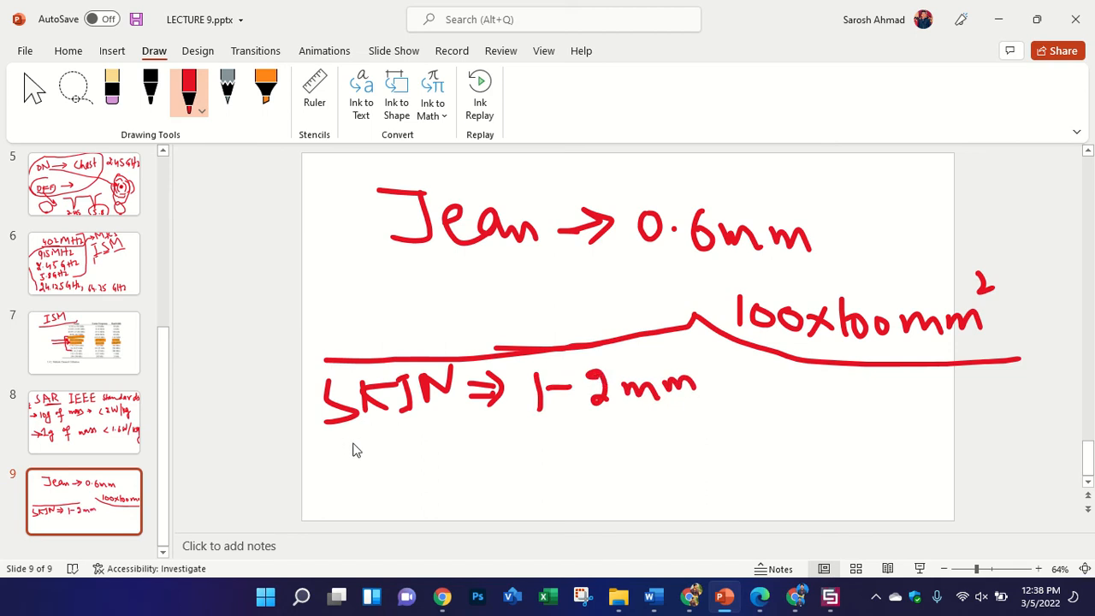
pyautogui.moveTo(352, 442)
pyautogui.mouseDown()
pyautogui.moveTo(351, 470)
pyautogui.moveTo(391, 443)
pyautogui.moveTo(381, 456)
pyautogui.moveTo(427, 469)
pyautogui.moveTo(423, 456)
pyautogui.moveTo(467, 430)
pyautogui.mouseUp()
pyautogui.moveTo(454, 432)
pyautogui.mouseDown()
pyautogui.moveTo(453, 470)
pyautogui.moveTo(511, 452)
pyautogui.moveTo(521, 466)
pyautogui.moveTo(511, 473)
pyautogui.mouseUp()
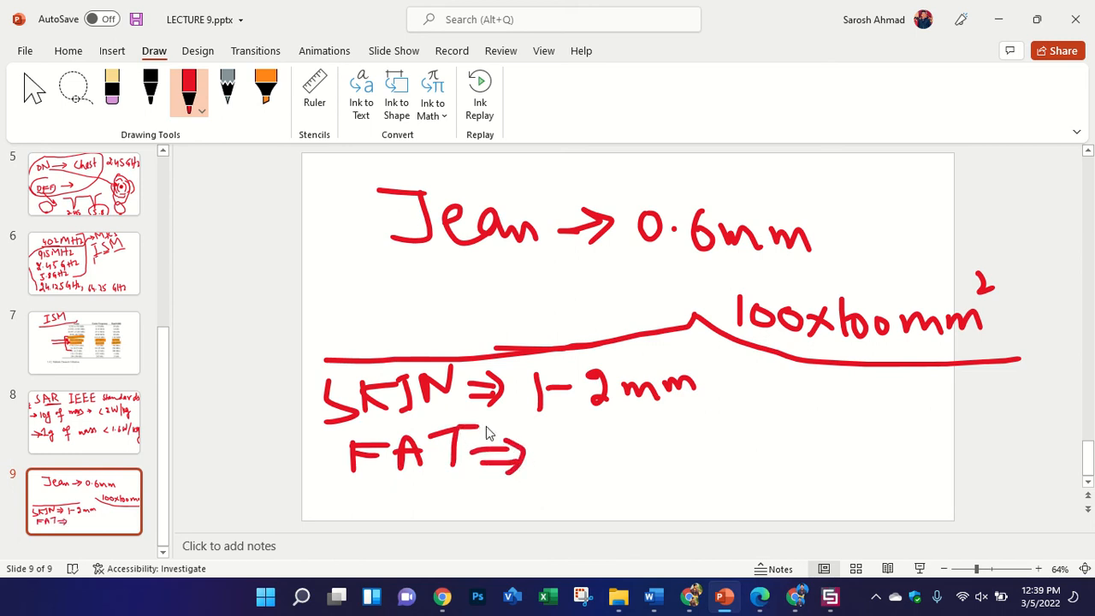
pyautogui.moveTo(552, 433)
pyautogui.mouseDown()
pyautogui.moveTo(540, 457)
pyautogui.moveTo(565, 456)
pyautogui.mouseUp()
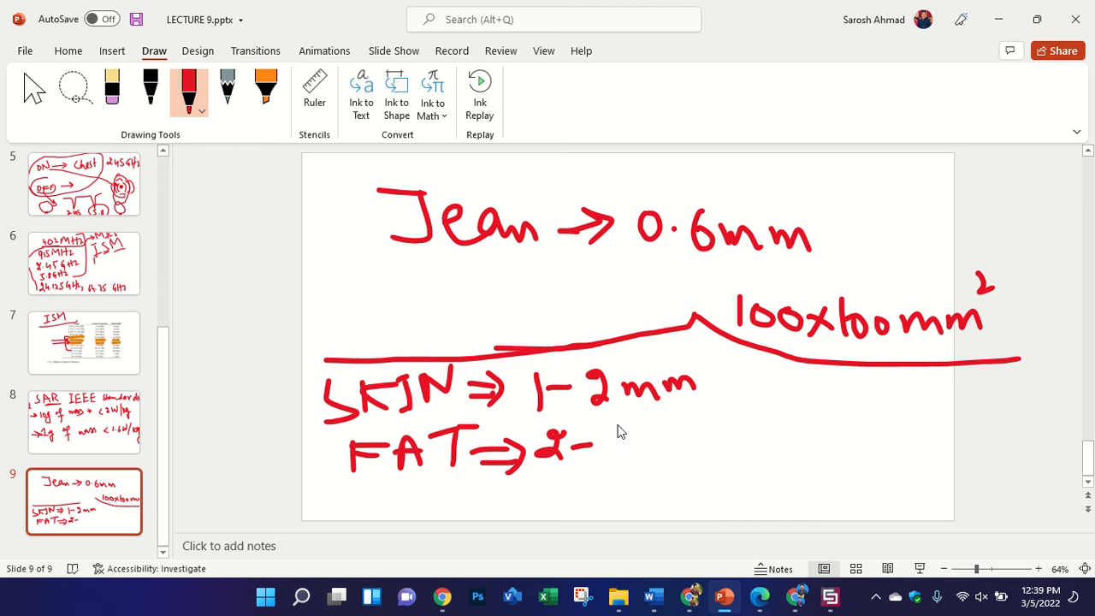
pyautogui.moveTo(616, 424)
pyautogui.mouseDown()
pyautogui.moveTo(617, 437)
pyautogui.moveTo(704, 449)
pyautogui.mouseUp()
pyautogui.moveTo(362, 497)
pyautogui.mouseDown()
pyautogui.moveTo(369, 488)
pyautogui.moveTo(420, 514)
pyautogui.moveTo(439, 490)
pyautogui.moveTo(462, 508)
pyautogui.moveTo(474, 494)
pyautogui.moveTo(502, 511)
pyautogui.moveTo(540, 491)
pyautogui.moveTo(557, 511)
pyautogui.moveTo(593, 507)
pyautogui.moveTo(604, 492)
pyautogui.moveTo(619, 508)
pyautogui.mouseUp()
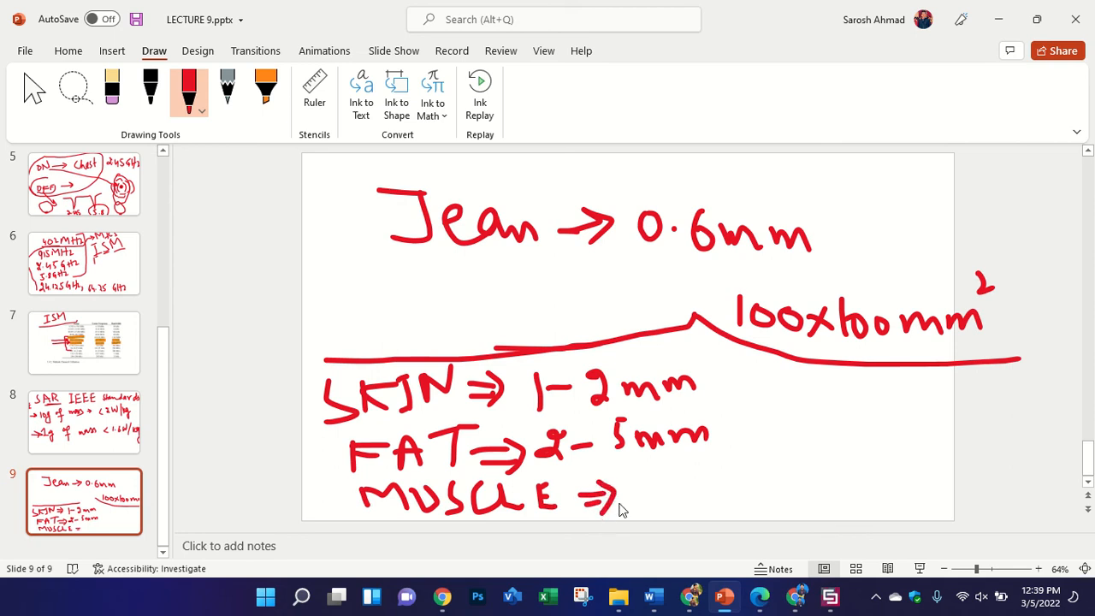
pyautogui.moveTo(650, 473)
pyautogui.mouseDown()
pyautogui.moveTo(662, 506)
pyautogui.moveTo(665, 471)
pyautogui.moveTo(703, 494)
pyautogui.moveTo(726, 478)
pyautogui.moveTo(782, 502)
pyautogui.moveTo(819, 482)
pyautogui.moveTo(832, 489)
pyautogui.mouseUp()
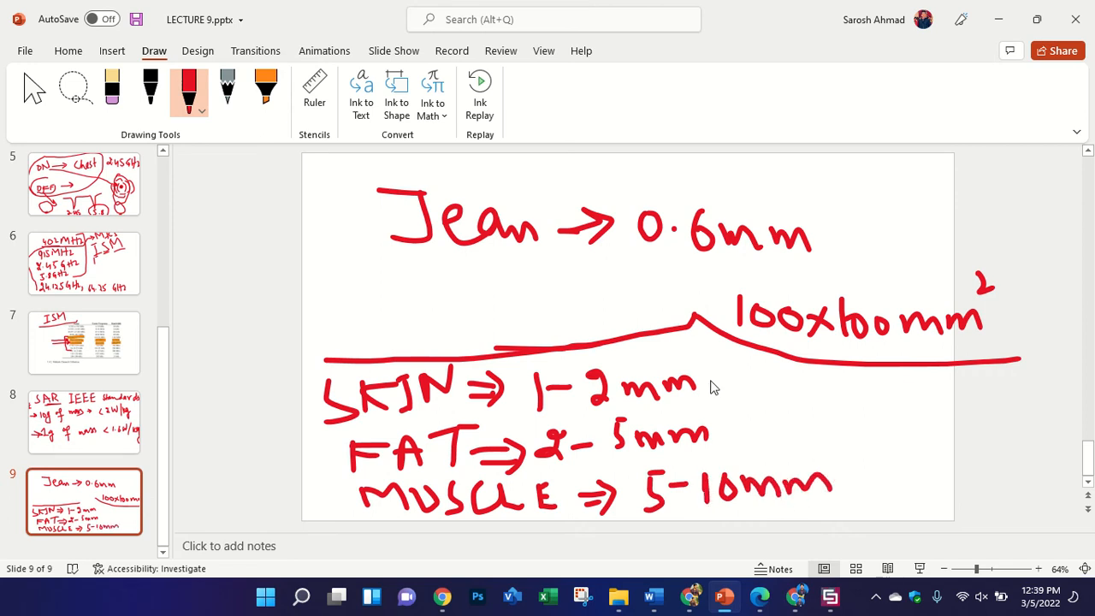
# - Add chosen thicknesses after the ranges, 1.6mm for skin, 3mm for fat and 8mm for muscle, and circle the three tissue names
pyautogui.moveTo(708, 385)
pyautogui.mouseDown()
pyautogui.moveTo(752, 379)
pyautogui.moveTo(743, 390)
pyautogui.moveTo(773, 404)
pyautogui.mouseUp()
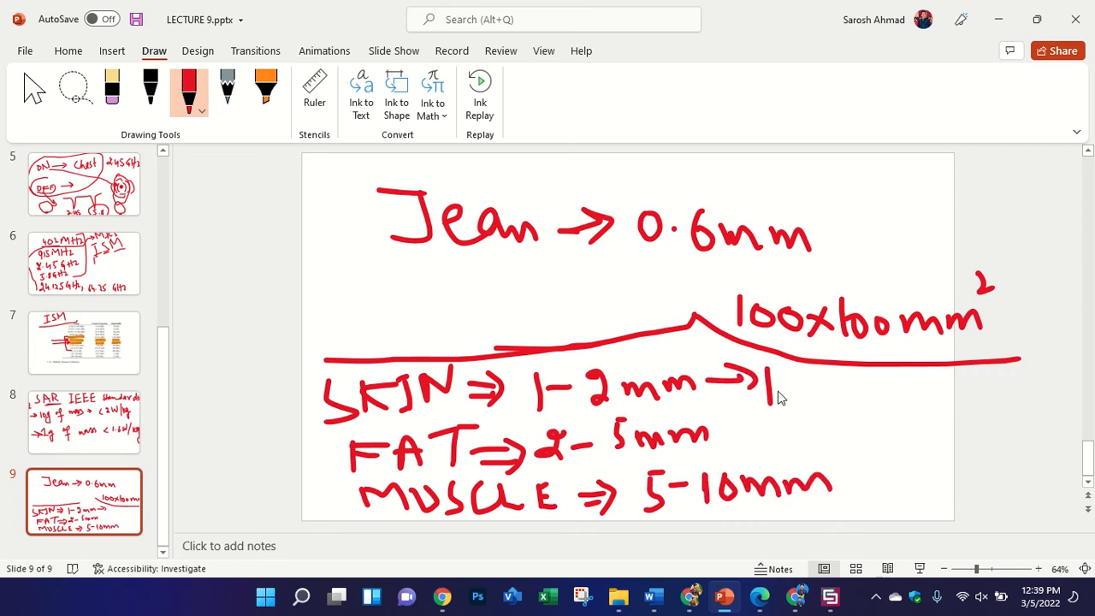
pyautogui.click(782, 392)
pyautogui.moveTo(799, 366)
pyautogui.mouseDown()
pyautogui.moveTo(794, 401)
pyautogui.moveTo(885, 393)
pyautogui.mouseUp()
pyautogui.moveTo(720, 438)
pyautogui.mouseDown()
pyautogui.moveTo(763, 439)
pyautogui.moveTo(751, 448)
pyautogui.moveTo(870, 440)
pyautogui.mouseUp()
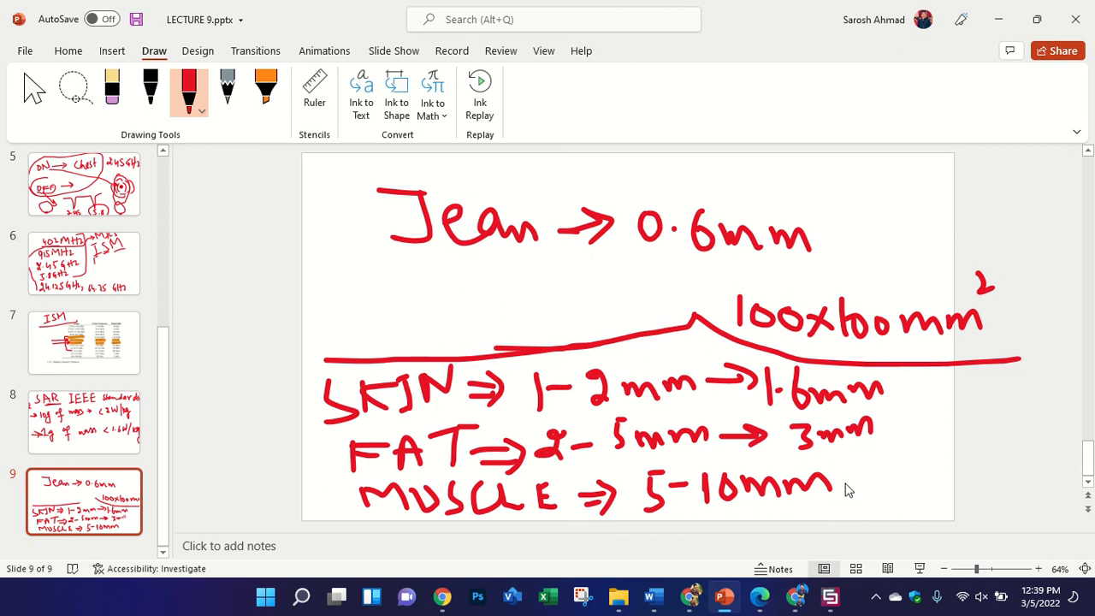
pyautogui.moveTo(847, 488)
pyautogui.mouseDown()
pyautogui.moveTo(876, 478)
pyautogui.moveTo(869, 493)
pyautogui.moveTo(902, 472)
pyautogui.moveTo(936, 485)
pyautogui.moveTo(990, 481)
pyautogui.mouseUp()
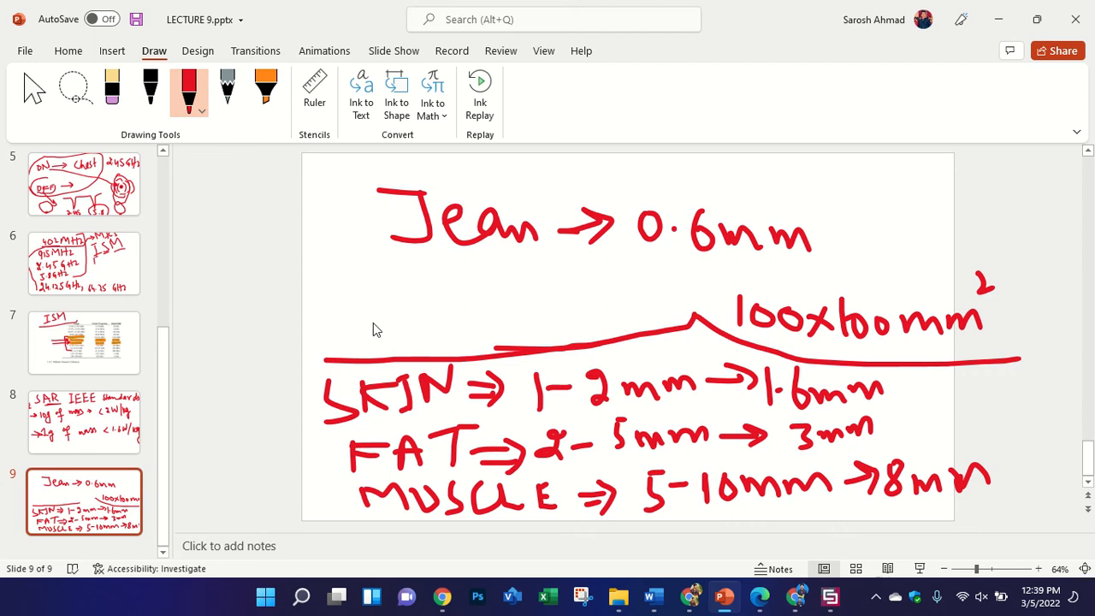
pyautogui.moveTo(342, 333)
pyautogui.mouseDown()
pyautogui.moveTo(286, 448)
pyautogui.moveTo(369, 529)
pyautogui.moveTo(572, 527)
pyautogui.moveTo(566, 475)
pyautogui.moveTo(502, 394)
pyautogui.moveTo(385, 323)
pyautogui.moveTo(328, 329)
pyautogui.mouseUp()
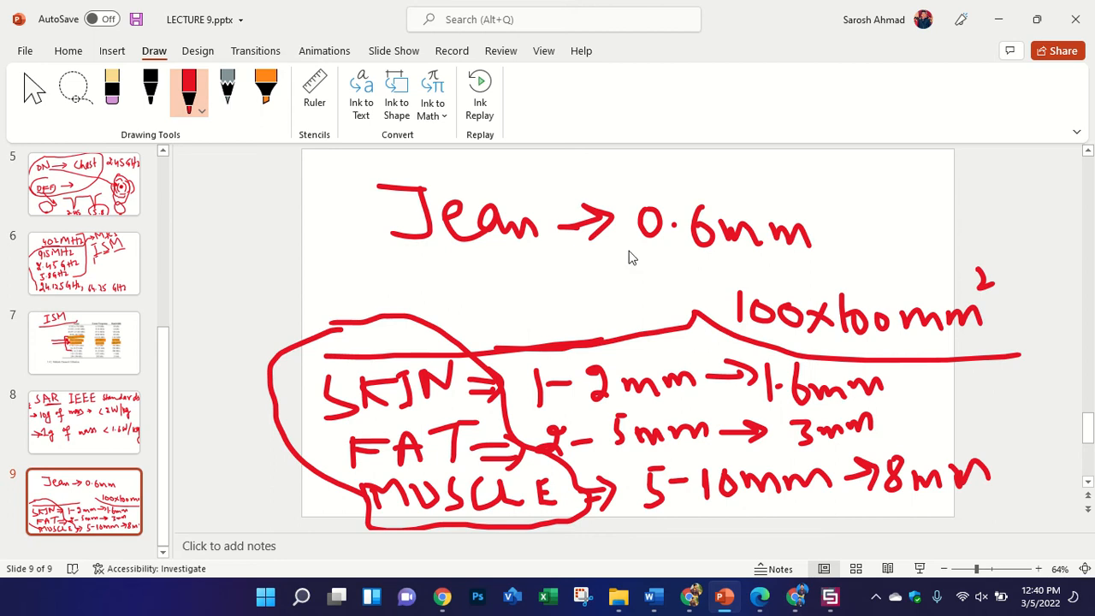
# - Return to CST Studio Suite, check the MUSCLE layer, and view the antenna face-on over the tissue stack with all components shown
pyautogui.click(830, 596)
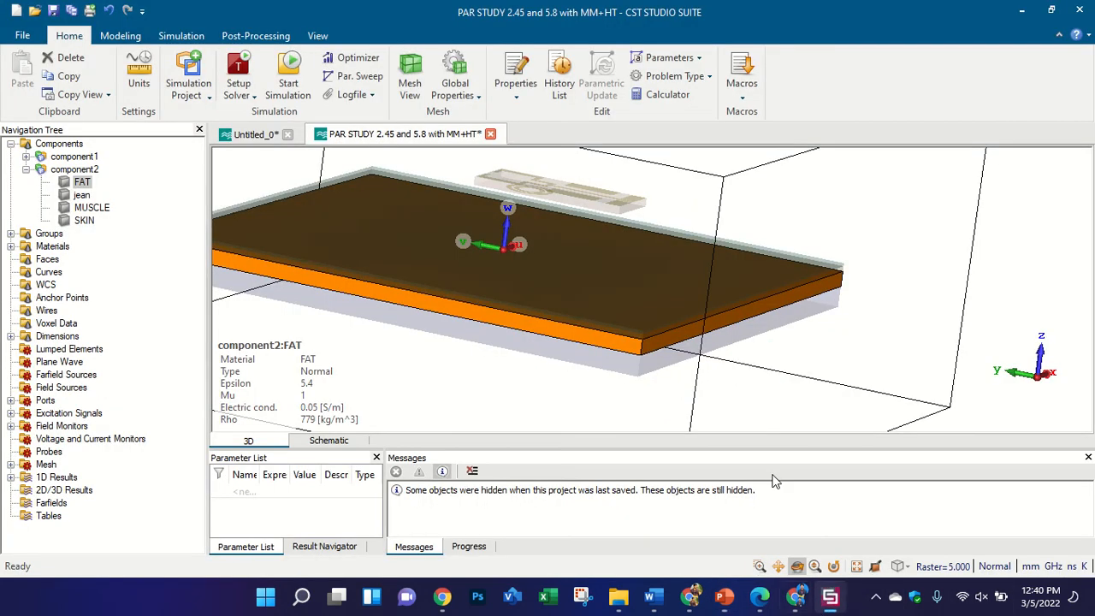
pyautogui.scroll(-2, 549, 302)
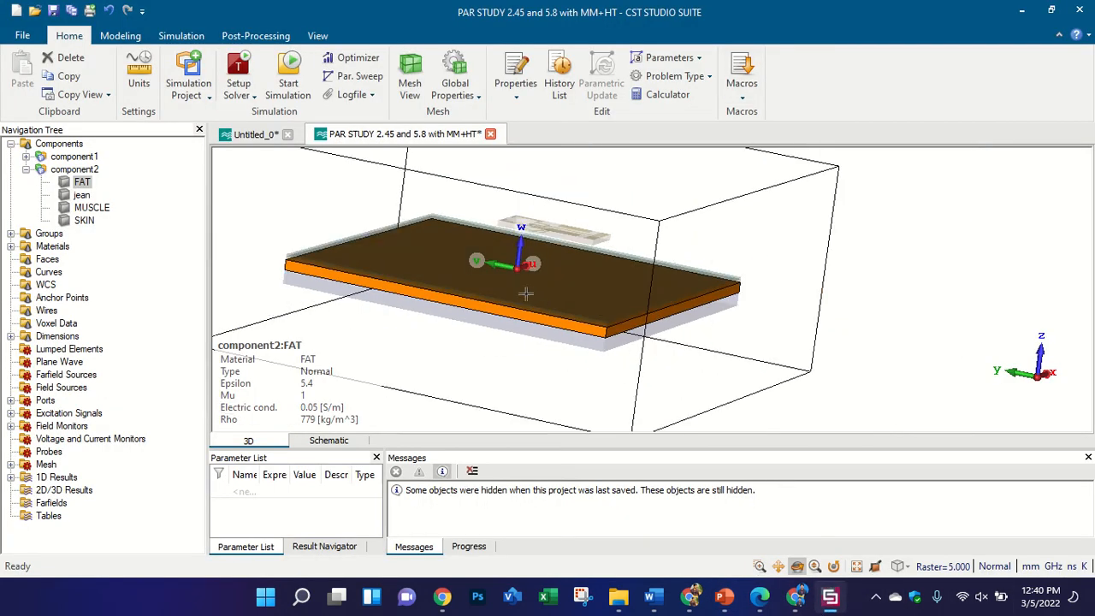
pyautogui.click(91, 210)
pyautogui.moveTo(773, 285); pyautogui.dragTo(553, 410)
pyautogui.press('5')
pyautogui.click(58, 144)
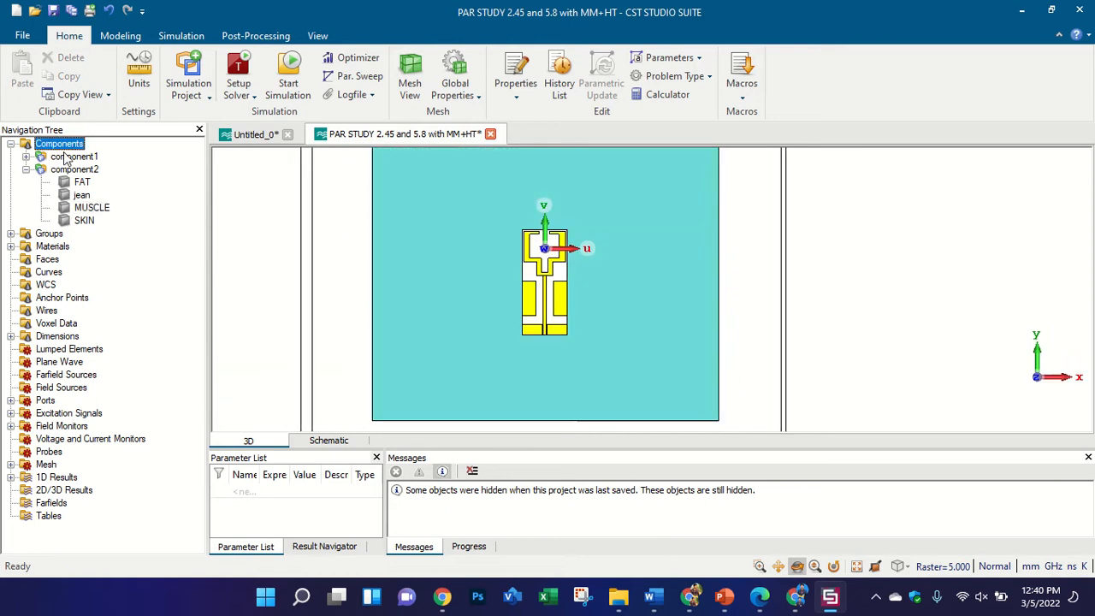
# - Examine the antenna on the tissue stack up close and at an angle, ending with a face-on view of the whole model
pyautogui.scroll(2, 551, 272)
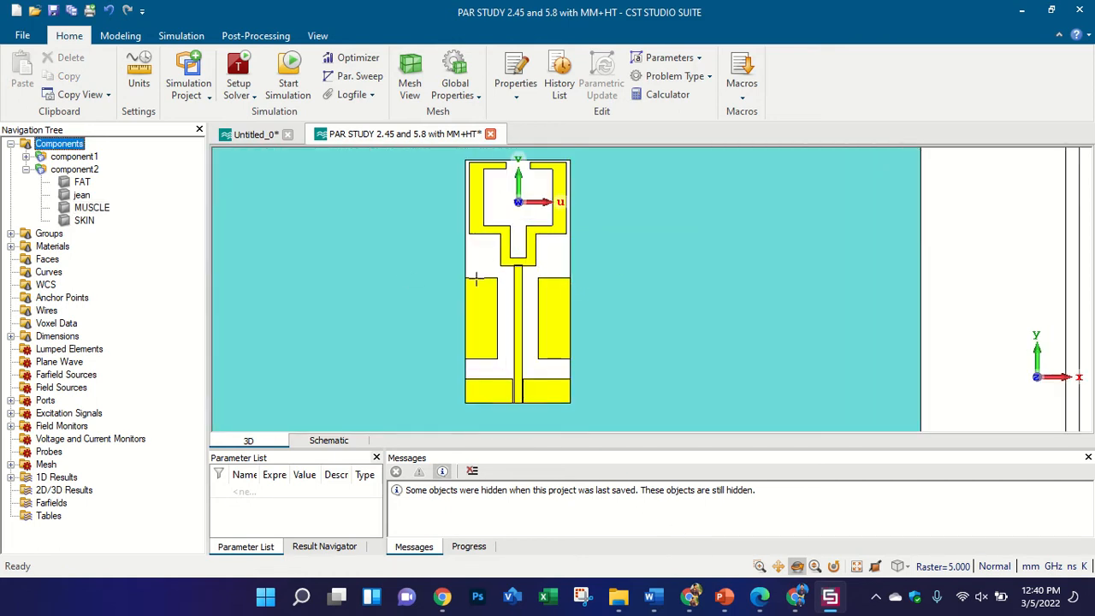
pyautogui.moveTo(476, 278); pyautogui.dragTo(551, 280)
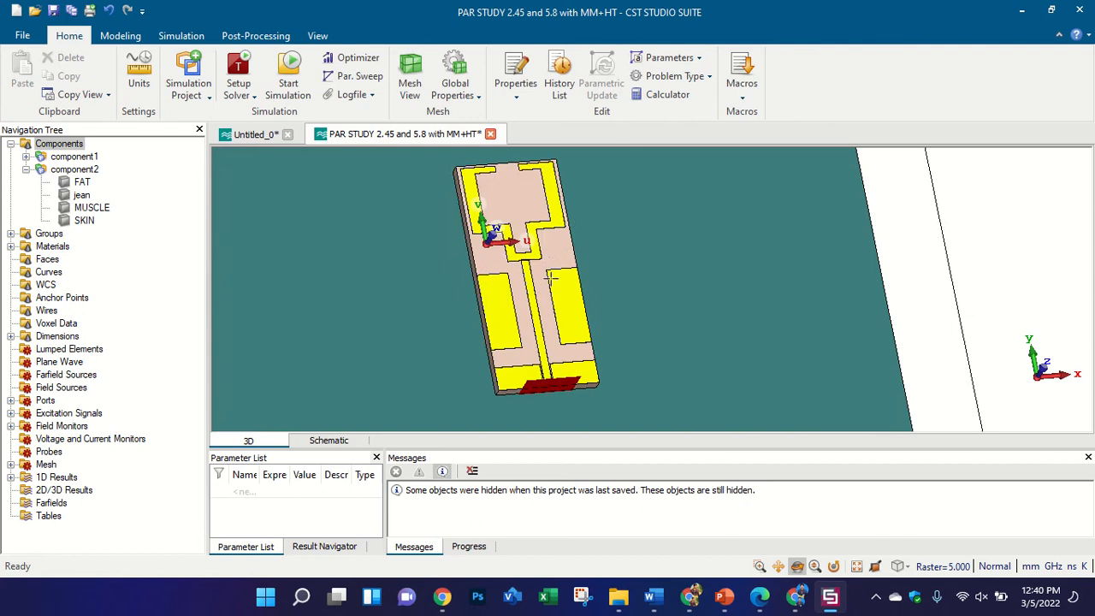
pyautogui.scroll(-3, 530, 296)
pyautogui.scroll(-2, 436, 293)
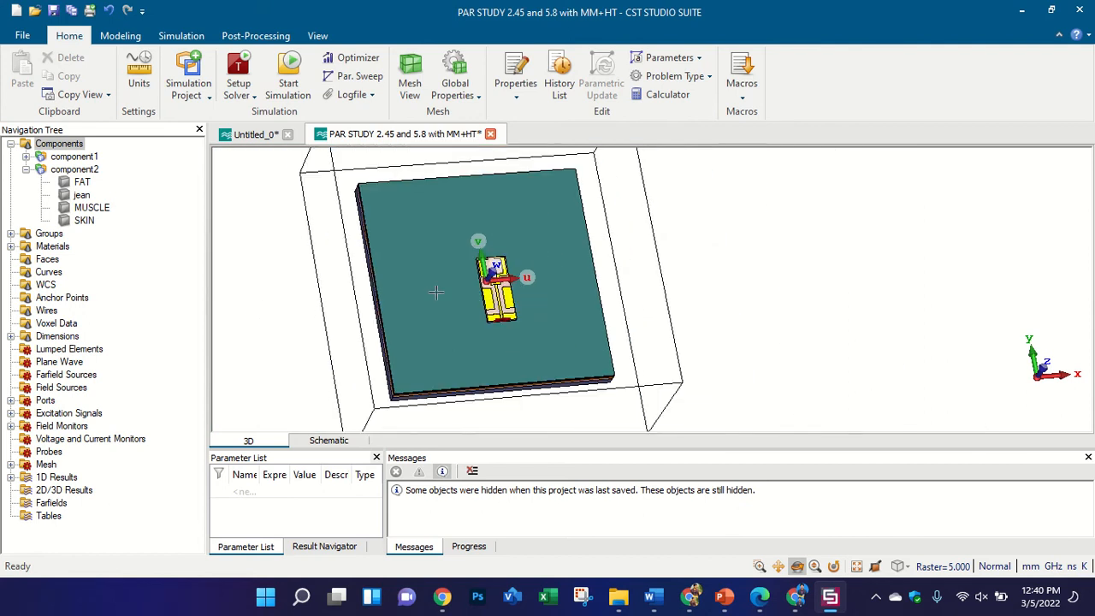
pyautogui.press('space')
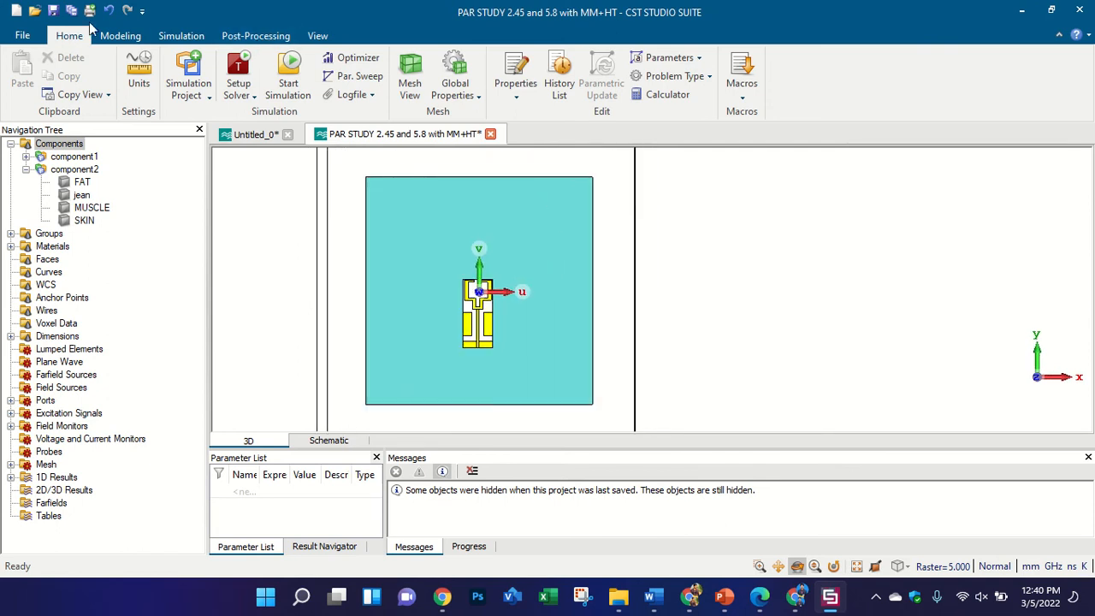
# - Examine the stacked jean, skin, fat and muscle layers along the model's edges, both close up and from oblique angles
pyautogui.click(120, 36)
pyautogui.click(181, 36)
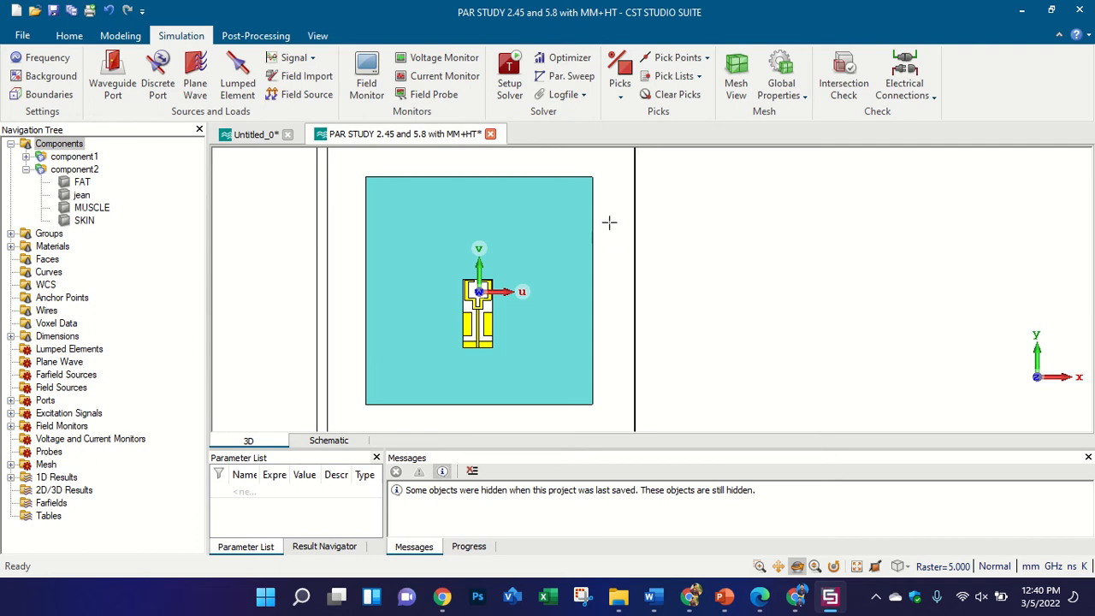
pyautogui.moveTo(609, 222); pyautogui.dragTo(542, 188)
pyautogui.scroll(3, 564, 185)
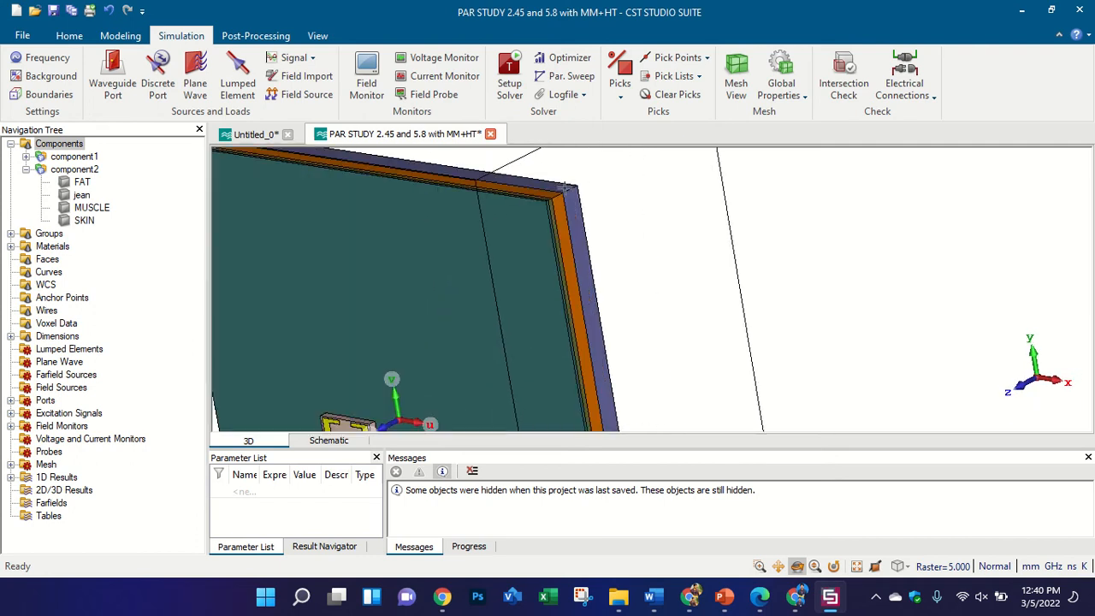
pyautogui.scroll(-3, 565, 188)
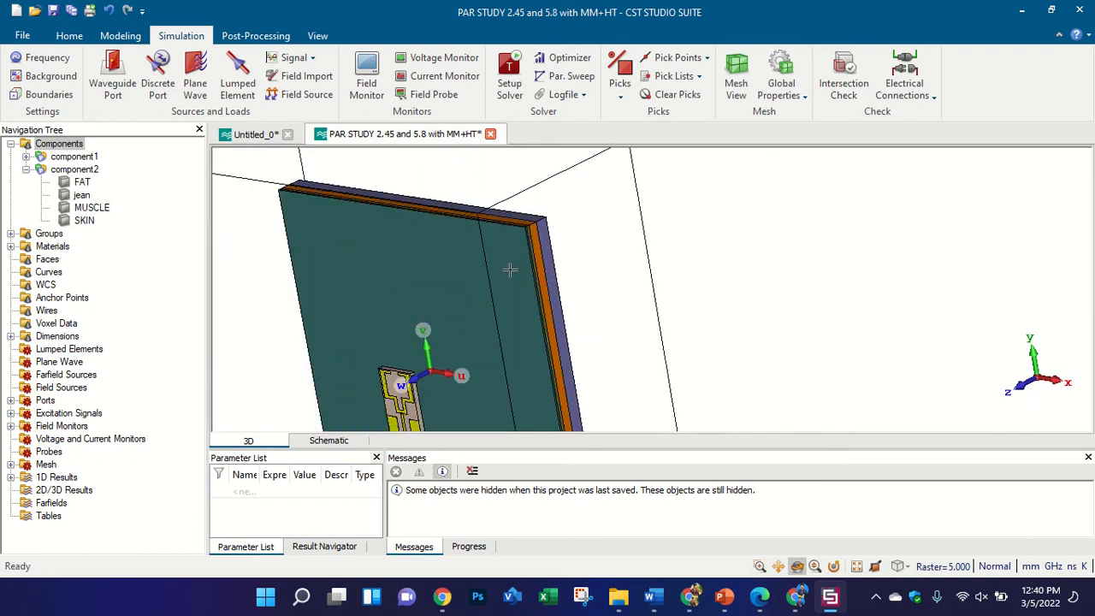
pyautogui.scroll(2, 552, 213)
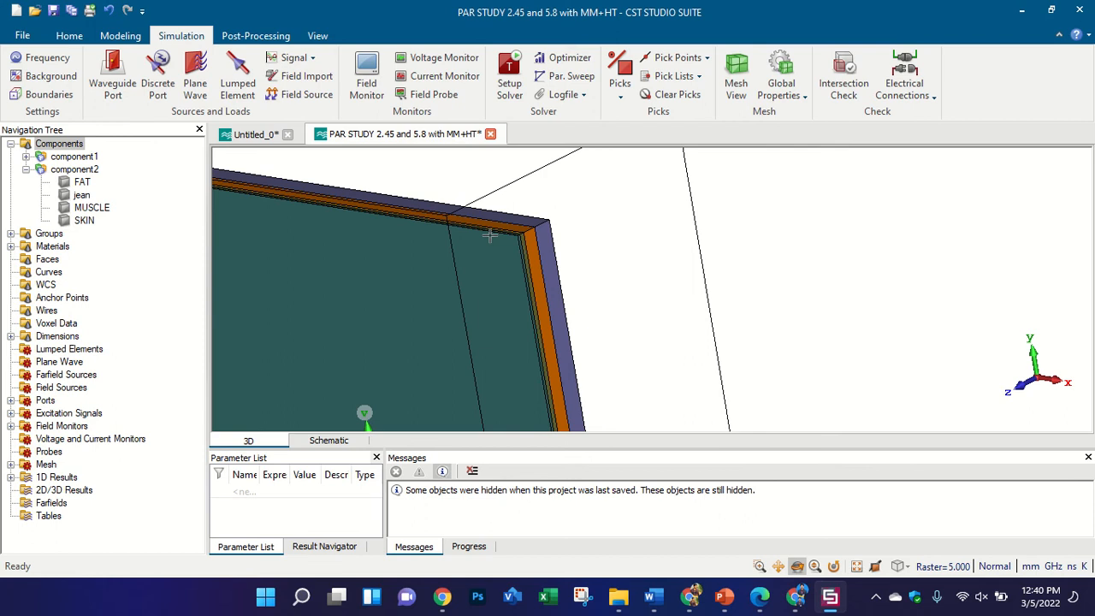
pyautogui.scroll(-3, 490, 236)
pyautogui.scroll(1, 417, 360)
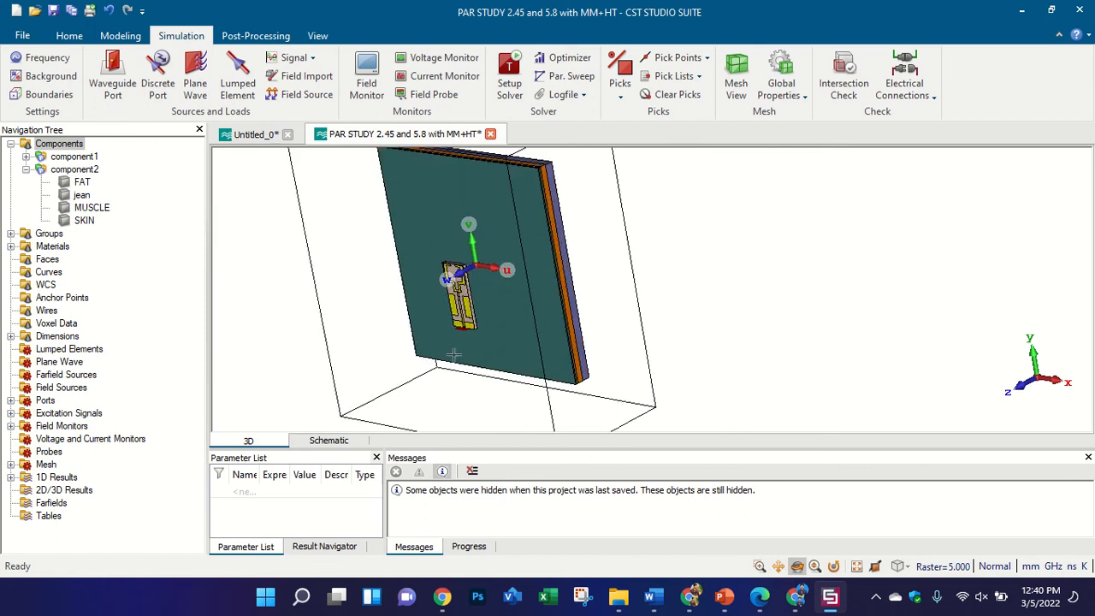
pyautogui.moveTo(453, 354); pyautogui.dragTo(575, 250)
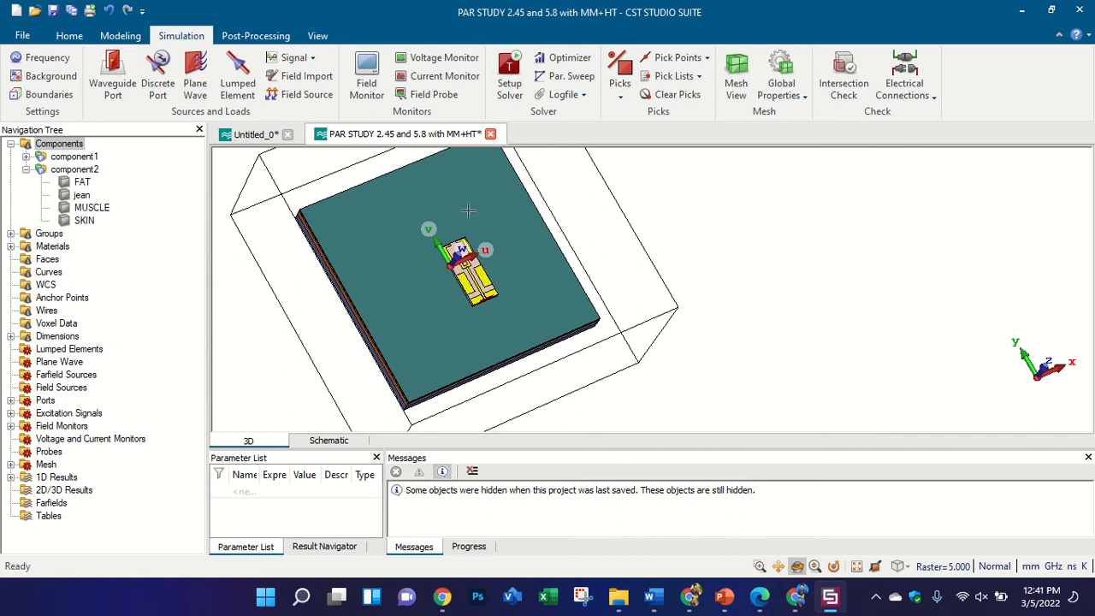
pyautogui.click(509, 76)
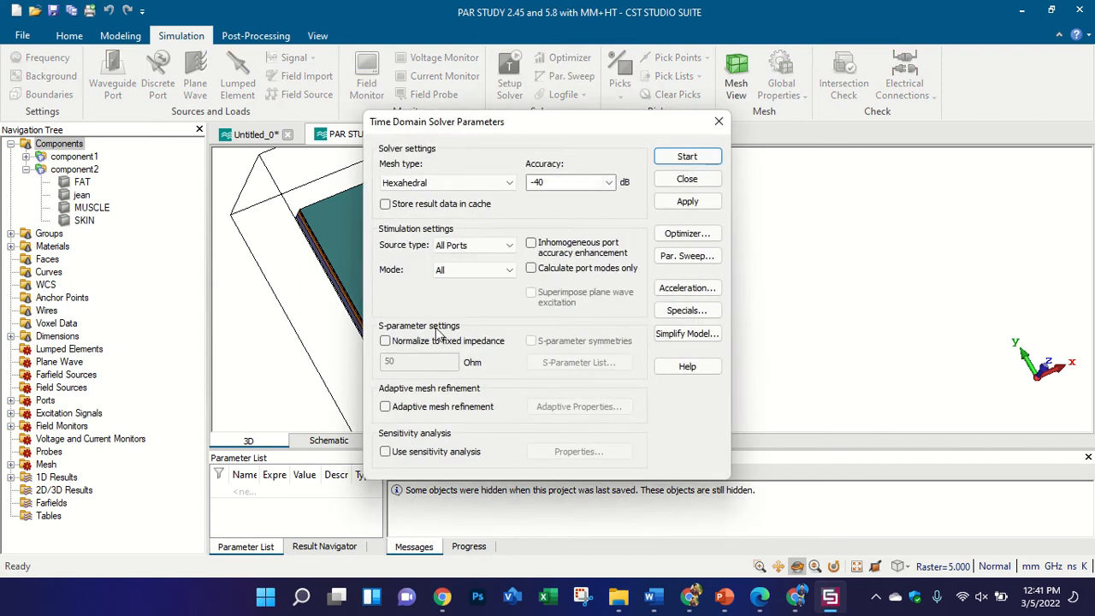
pyautogui.click(448, 340)
pyautogui.click(447, 340)
pyautogui.click(680, 157)
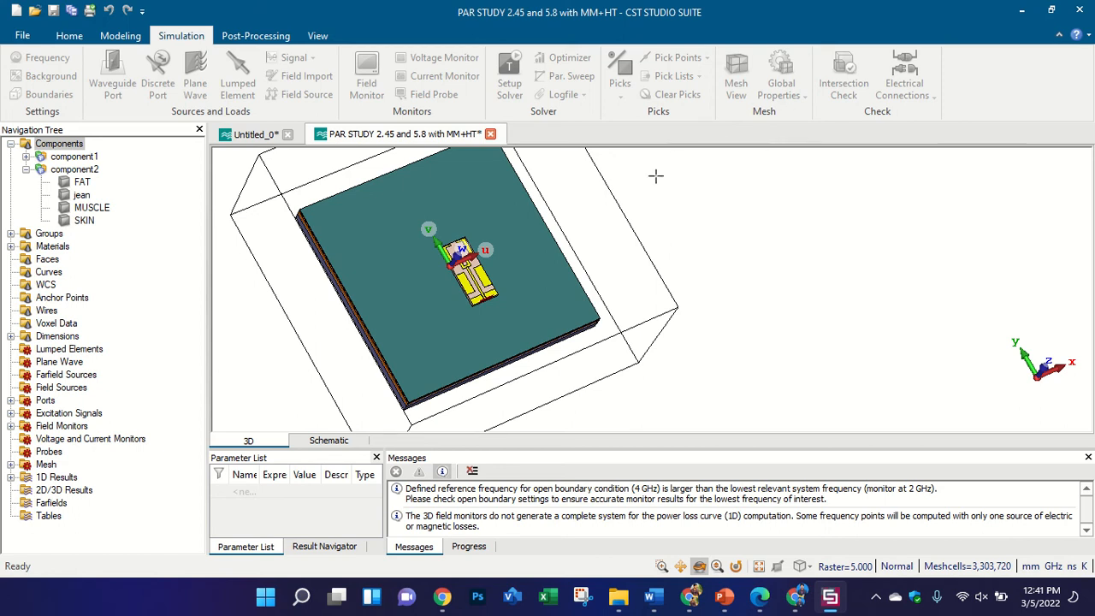
pyautogui.click(231, 40)
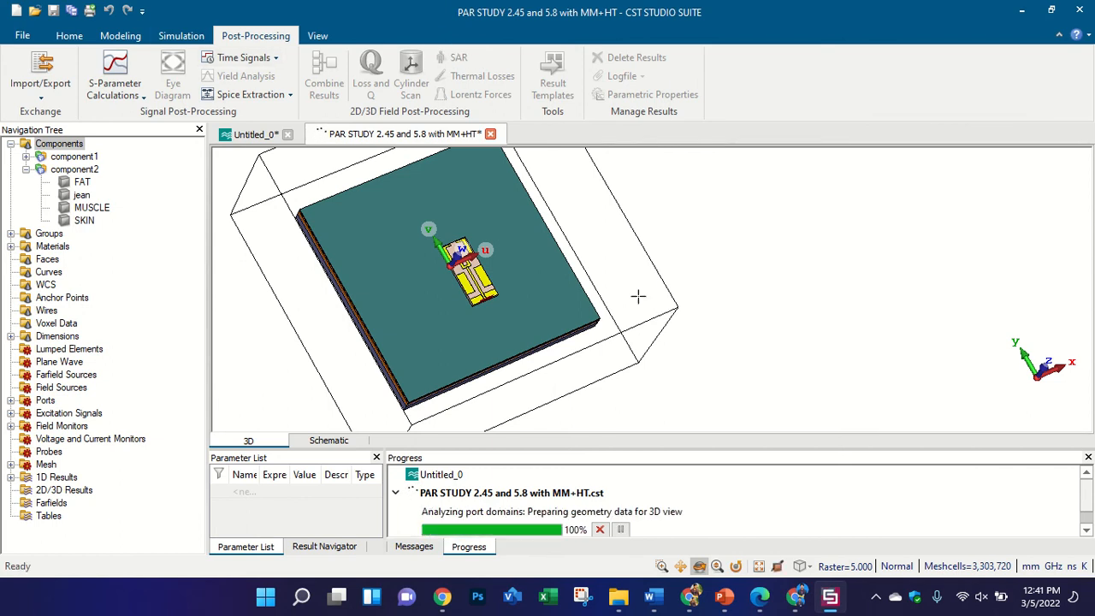
pyautogui.click(600, 530)
pyautogui.click(521, 330)
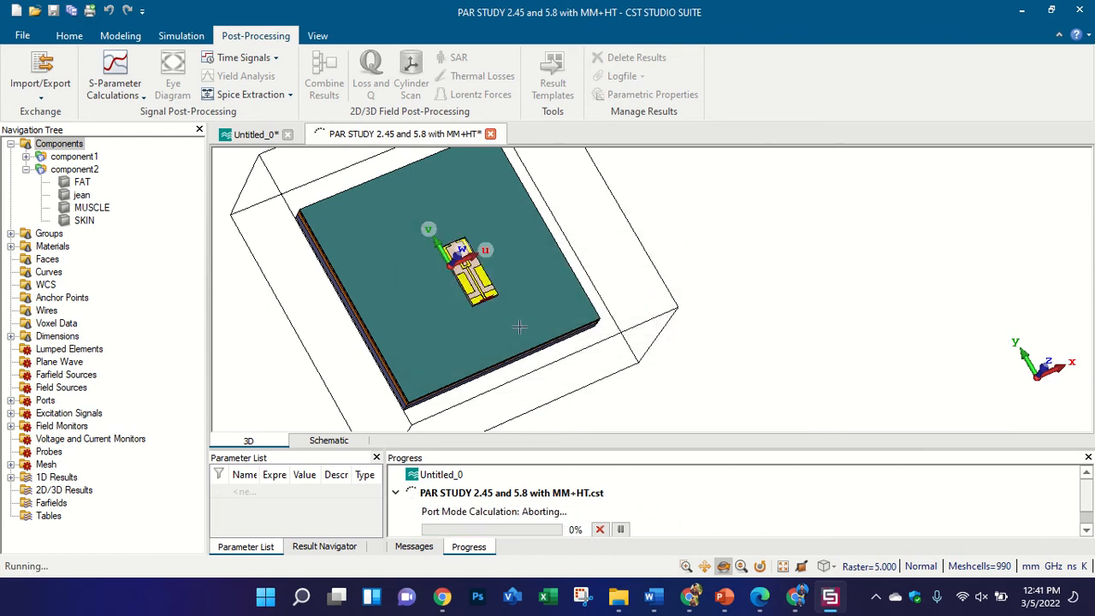
pyautogui.click(549, 338)
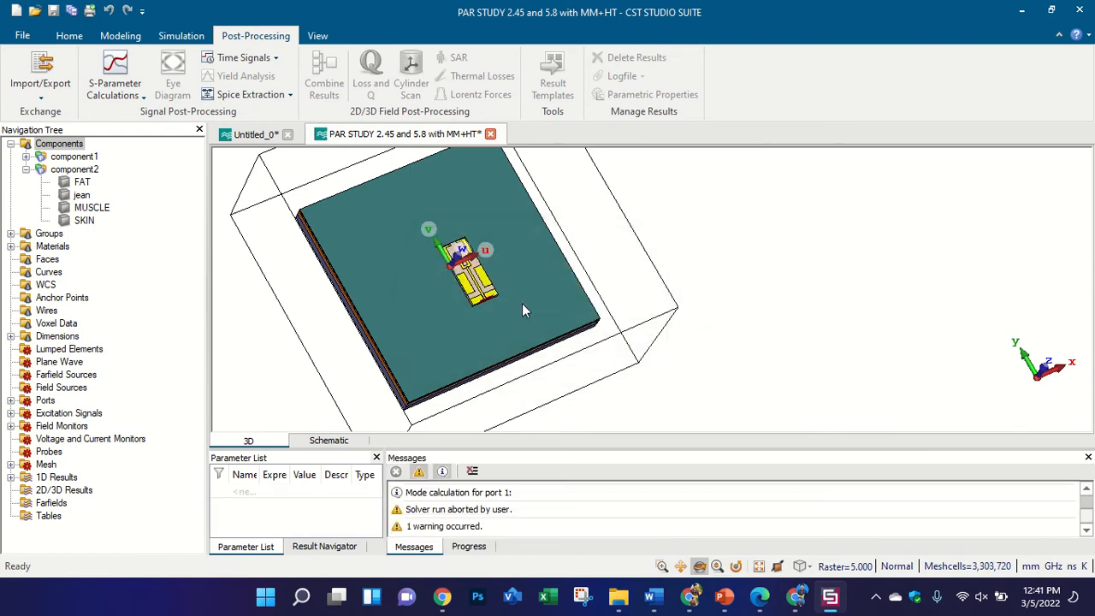
# - Add two power loss density/SAR field monitors, one at frequency 2.45 and one at 5.8
pyautogui.click(190, 37)
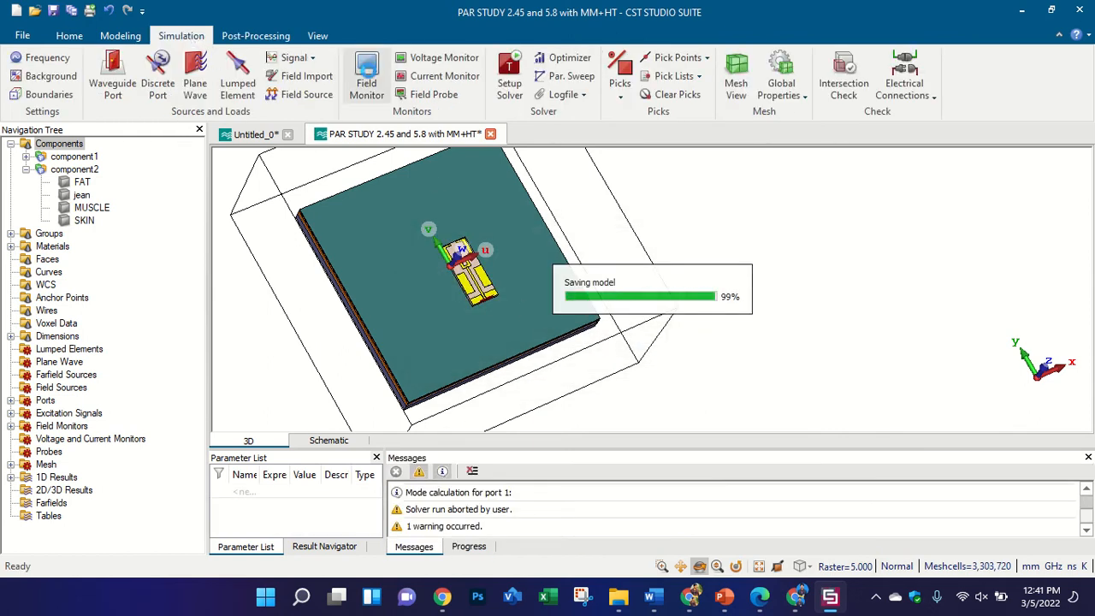
pyautogui.click(367, 75)
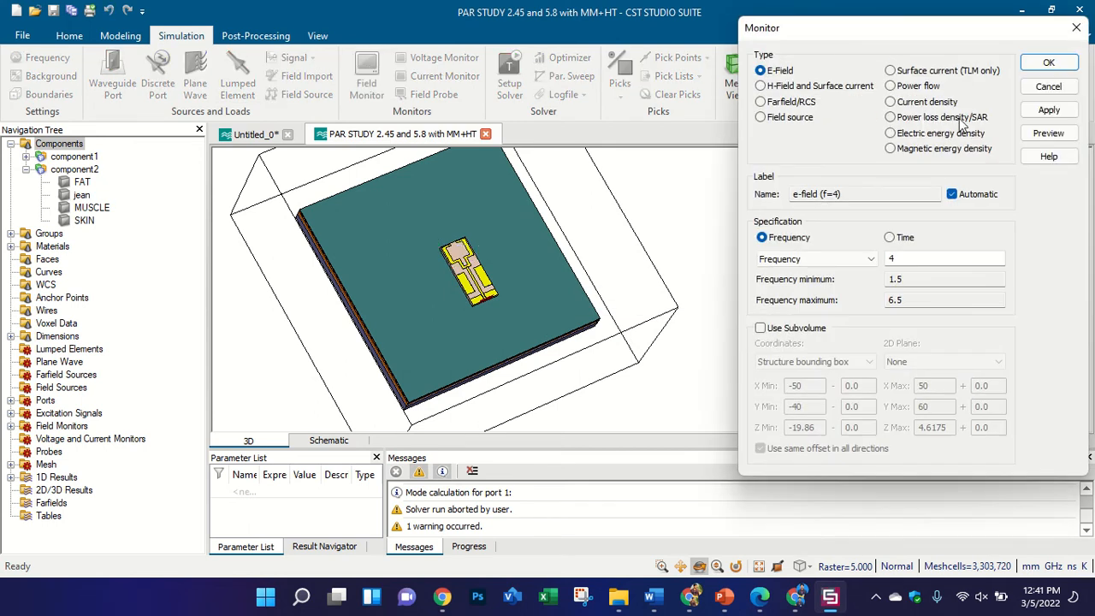
pyautogui.click(892, 118)
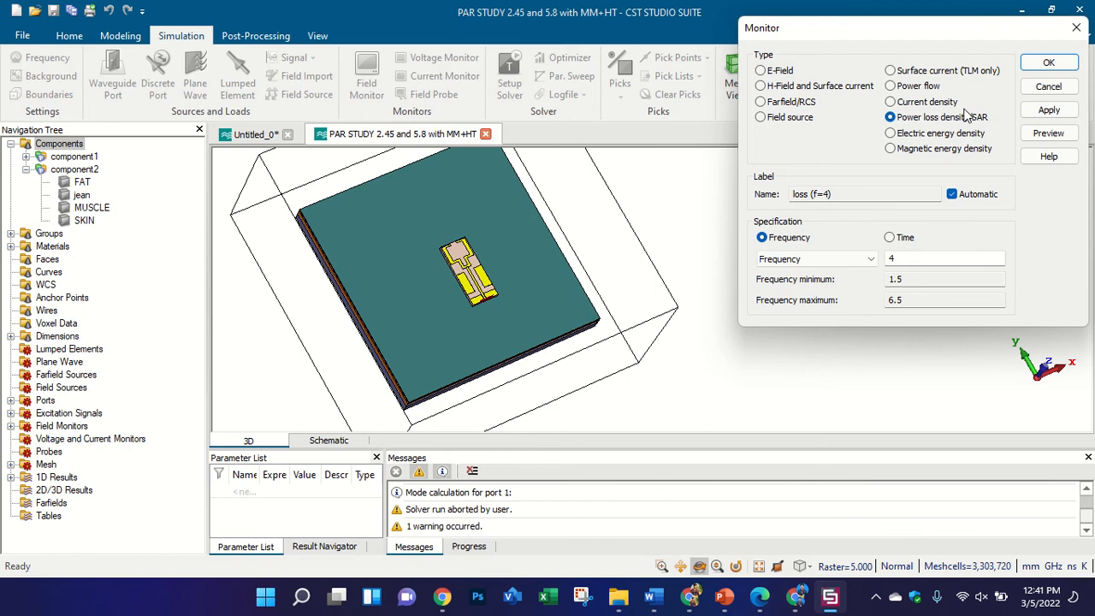
pyautogui.doubleClick(908, 260)
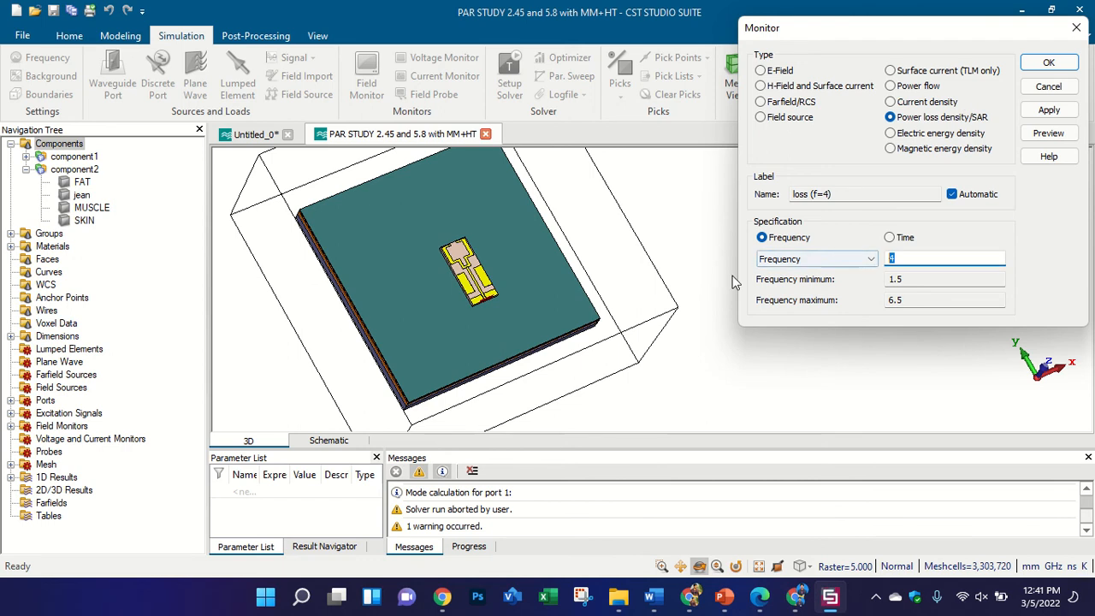
pyautogui.write('2.45')
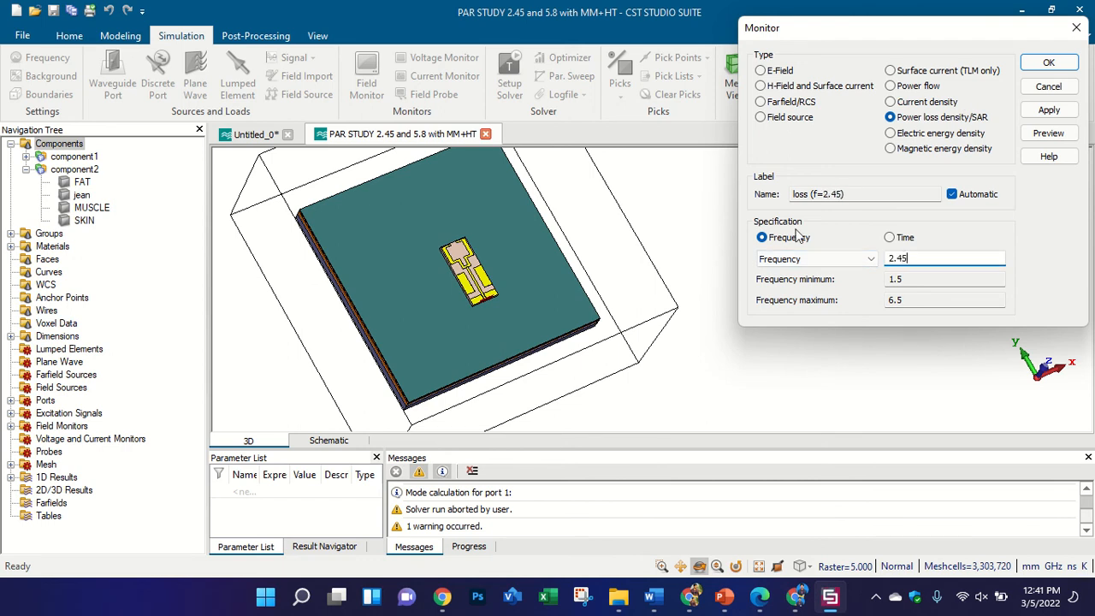
pyautogui.click(1045, 112)
pyautogui.doubleClick(940, 259)
pyautogui.write('5.8')
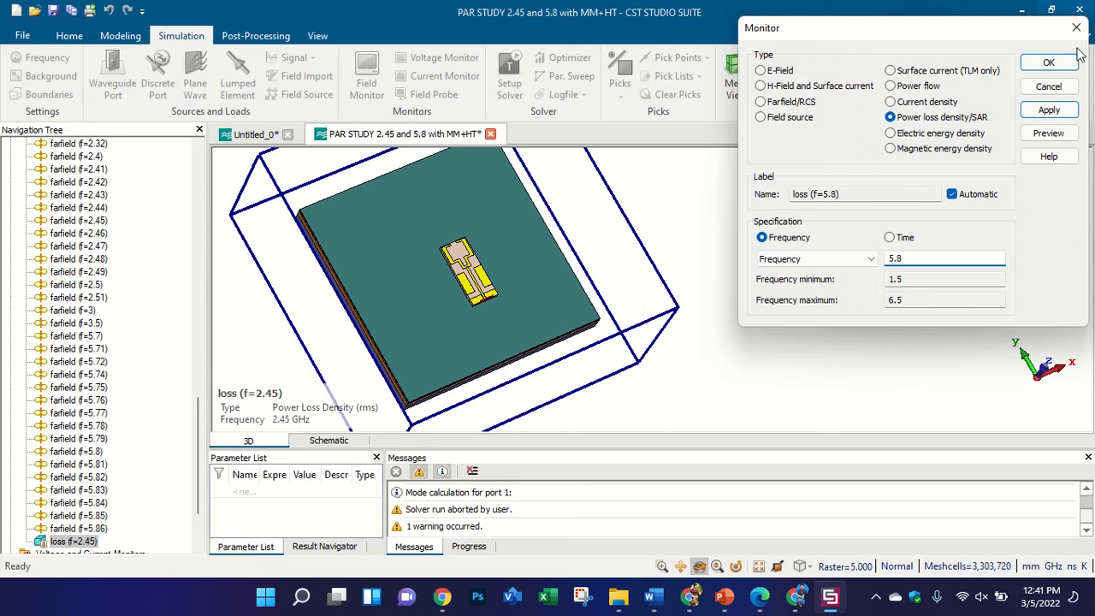
pyautogui.click(1049, 63)
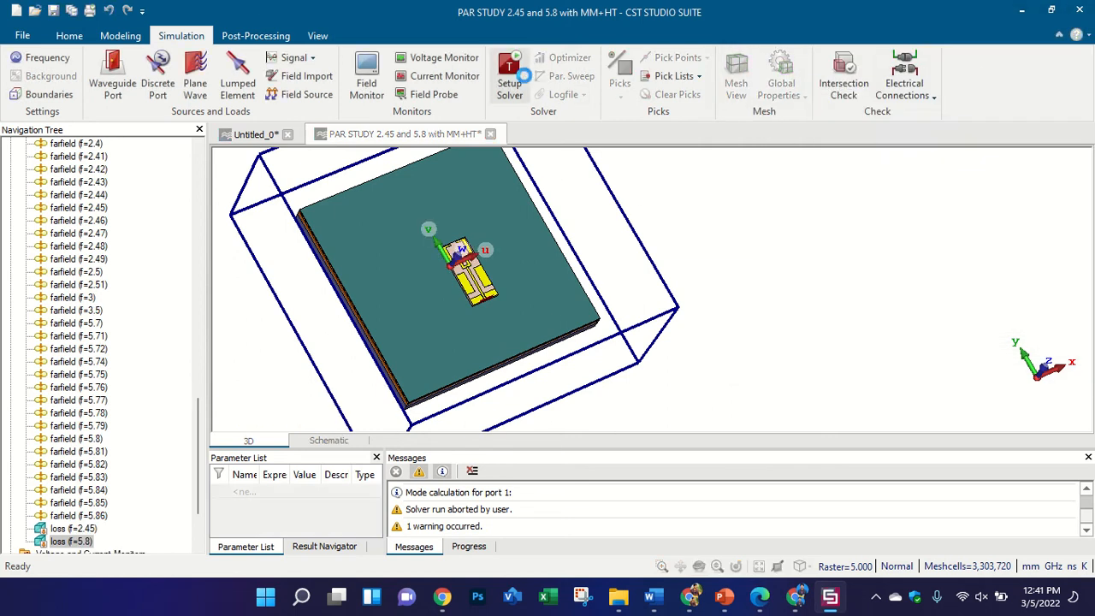
# - Start the time domain solver with hexahedral mesh and -40 dB accuracy, and collapse the field monitor list
pyautogui.click(511, 75)
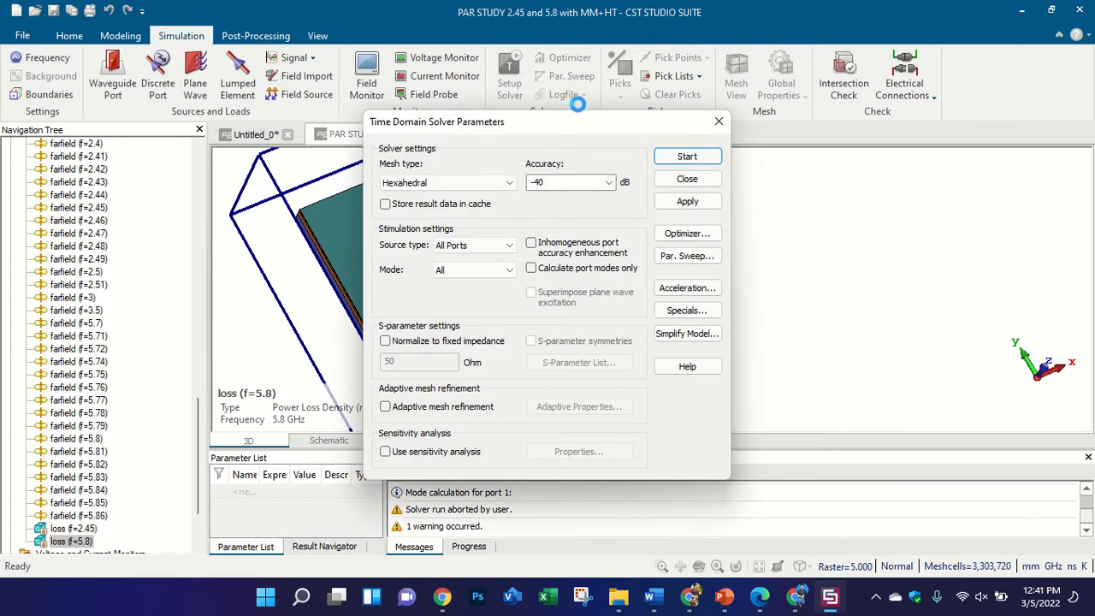
pyautogui.click(680, 158)
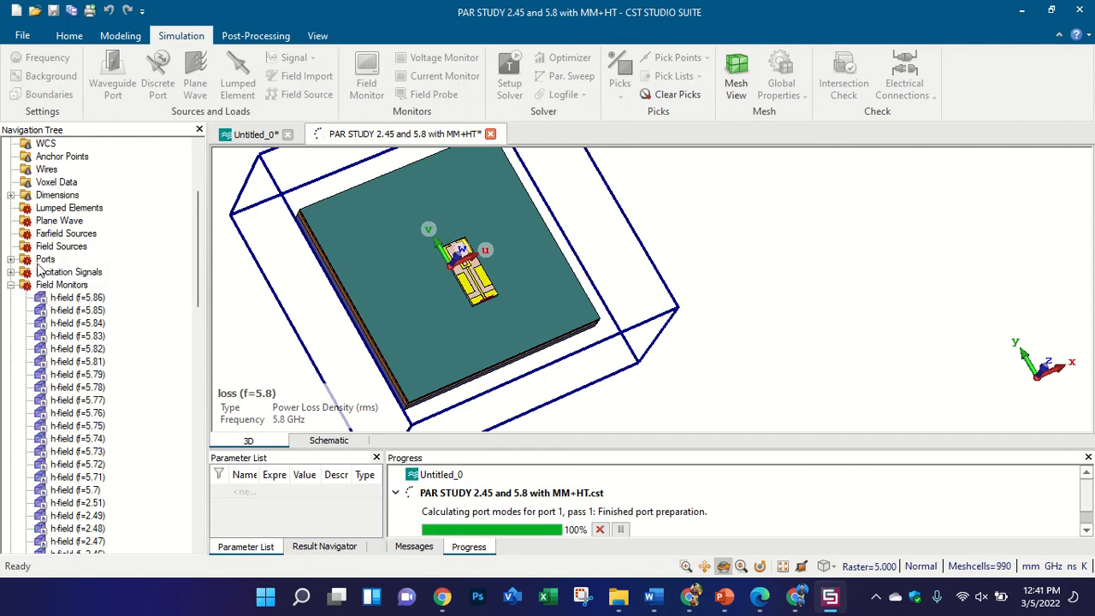
pyautogui.click(10, 286)
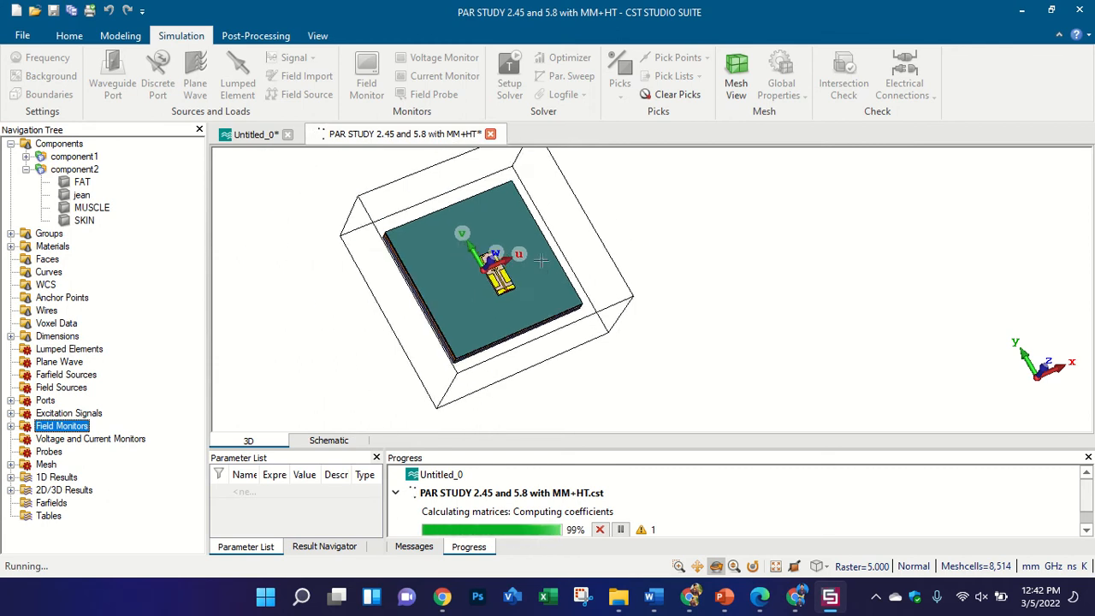
# - Review the tissue thicknesses and layer area on the PowerPoint slide against the layered CST Studio Suite model while the solver runs
pyautogui.moveTo(733, 396); pyautogui.dragTo(717, 321)
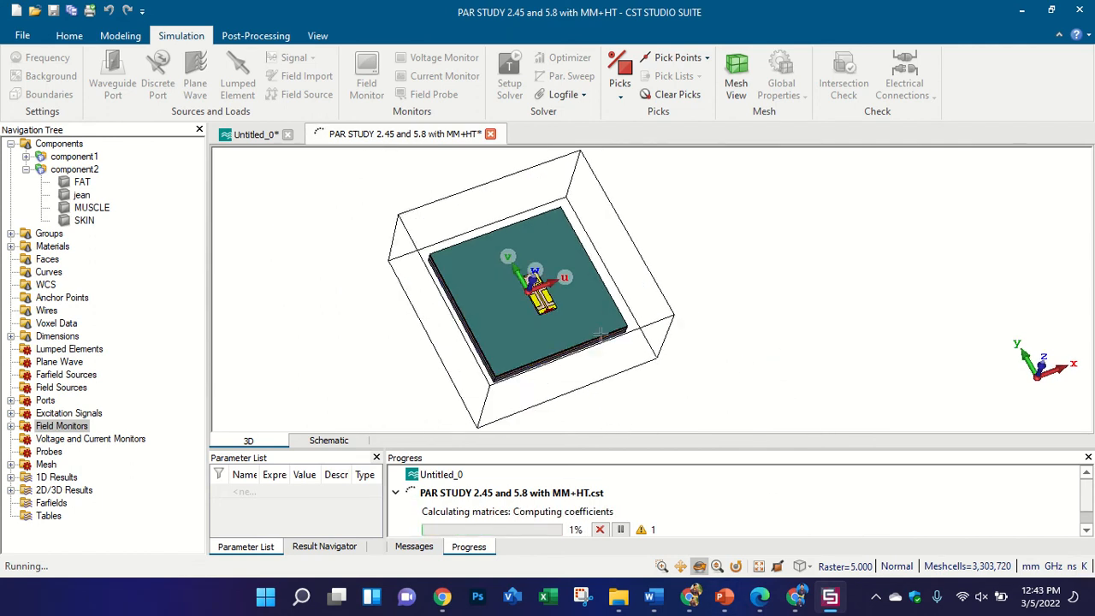
pyautogui.scroll(4, 602, 335)
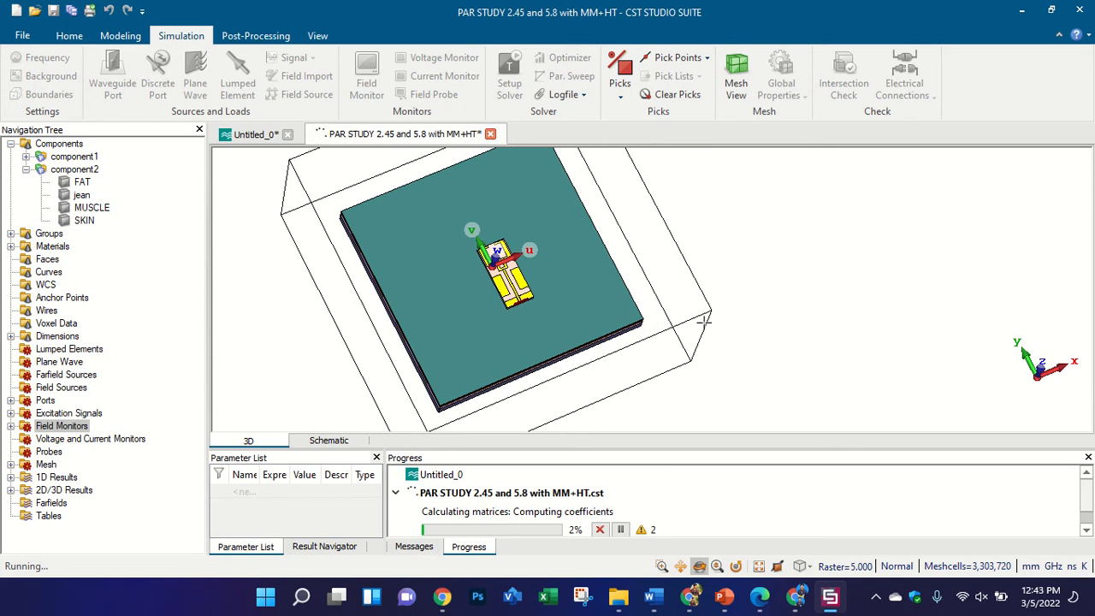
pyautogui.click(724, 597)
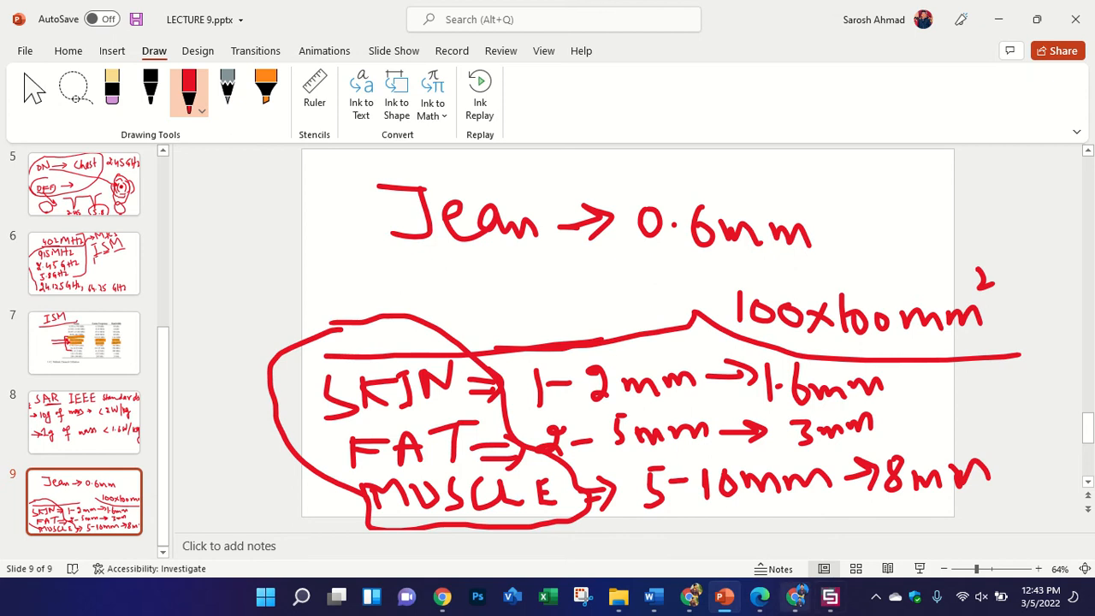
pyautogui.click(830, 597)
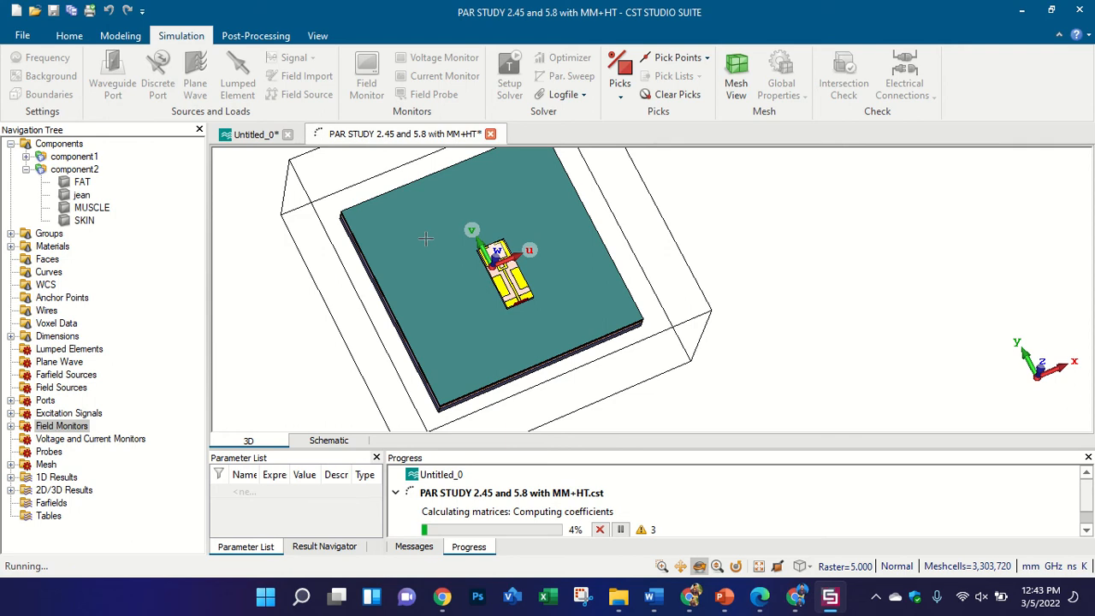
pyautogui.click(723, 597)
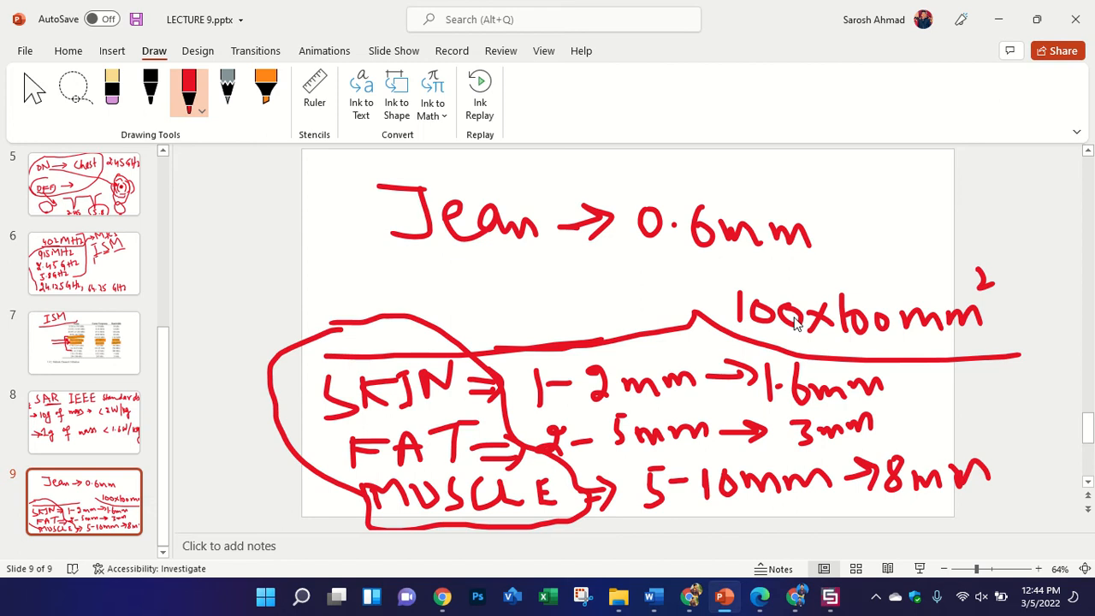
pyautogui.click(830, 599)
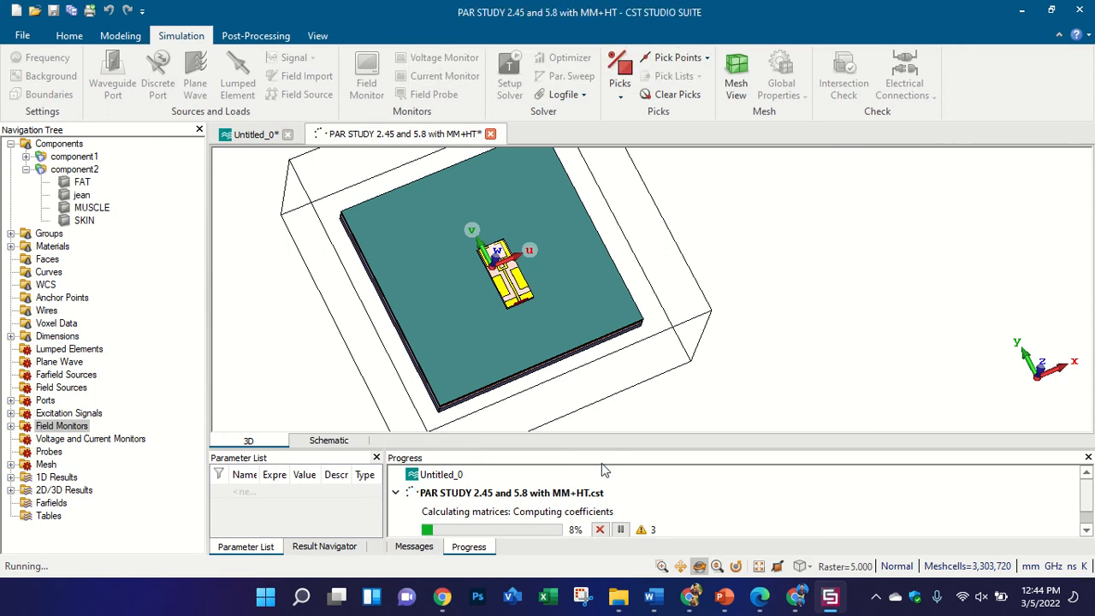
pyautogui.scroll(-1, 658, 490)
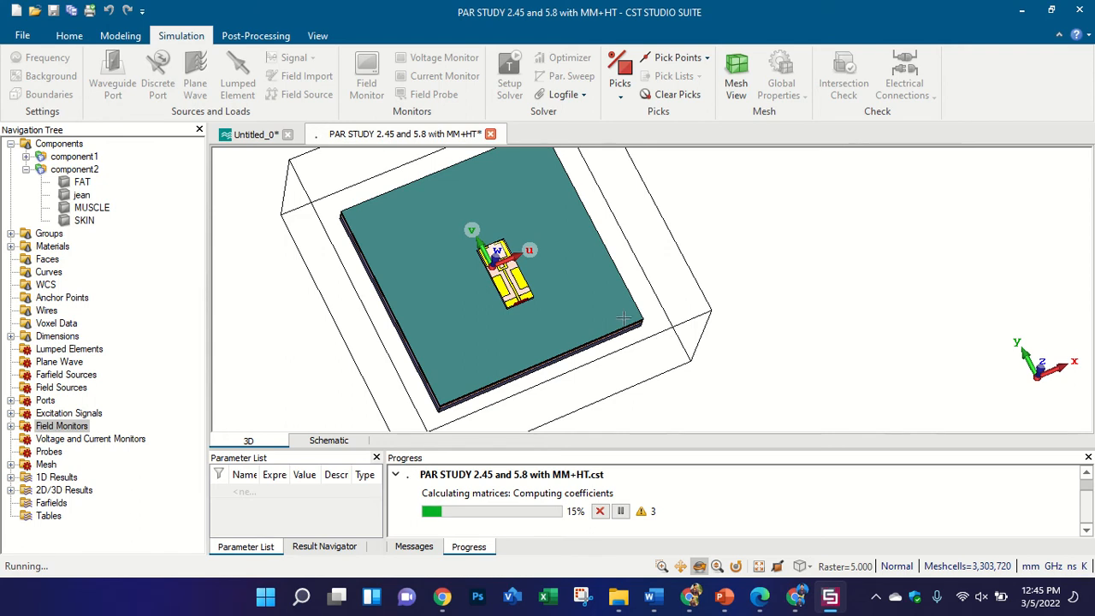
pyautogui.moveTo(623, 319)
pyautogui.mouseDown()
pyautogui.moveTo(711, 154)
pyautogui.moveTo(670, 214)
pyautogui.moveTo(523, 214)
pyautogui.moveTo(821, 194)
pyautogui.moveTo(717, 201)
pyautogui.mouseUp()
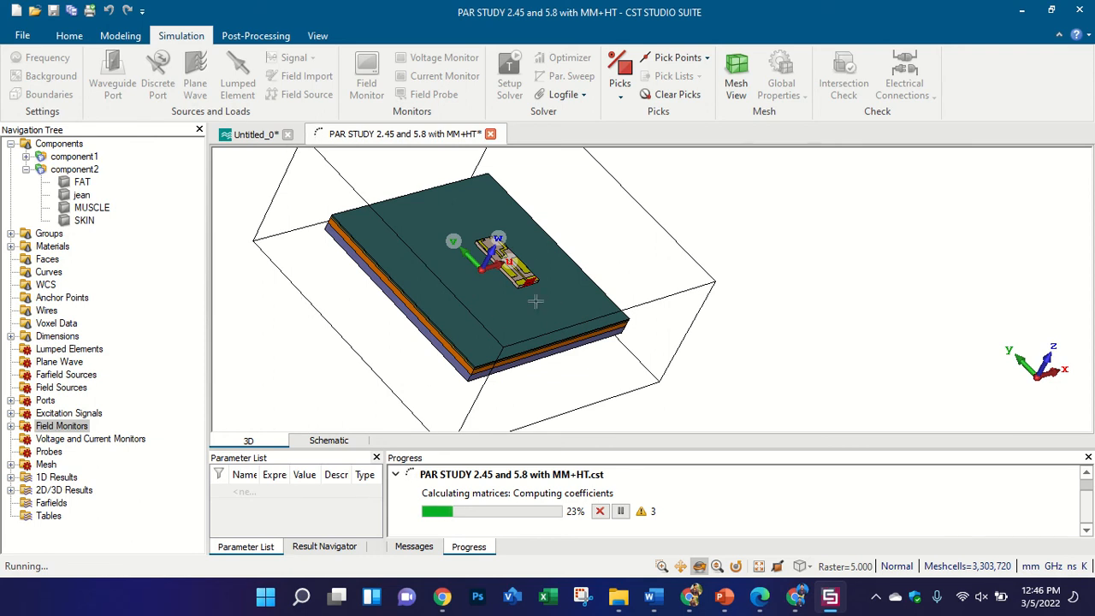
pyautogui.moveTo(535, 301); pyautogui.dragTo(548, 351)
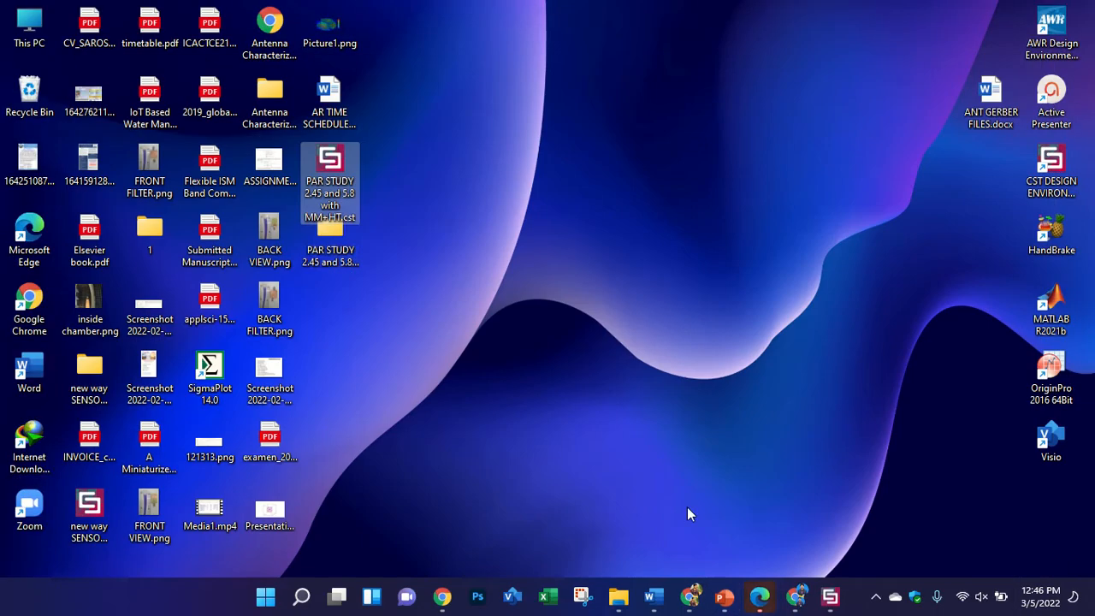
# - Switch to the Windows desktop and paste a copy of the project file "PAR STUDY 2.45 and 5.8 with MM+HT.cst" there
pyautogui.hotkey('ctrl', 'v')
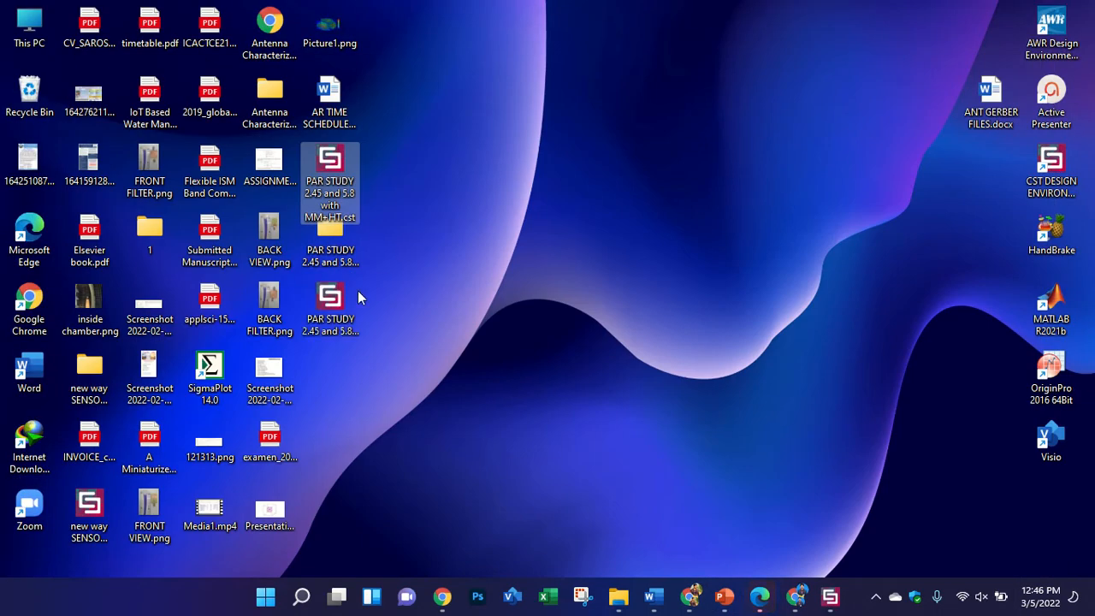
# - Open the desktop copy of the project, "PAR STUDY 2.45 and 5.8 with MM+HT - Copy", in CST Studio Suite
pyautogui.click(356, 298)
pyautogui.click(828, 597)
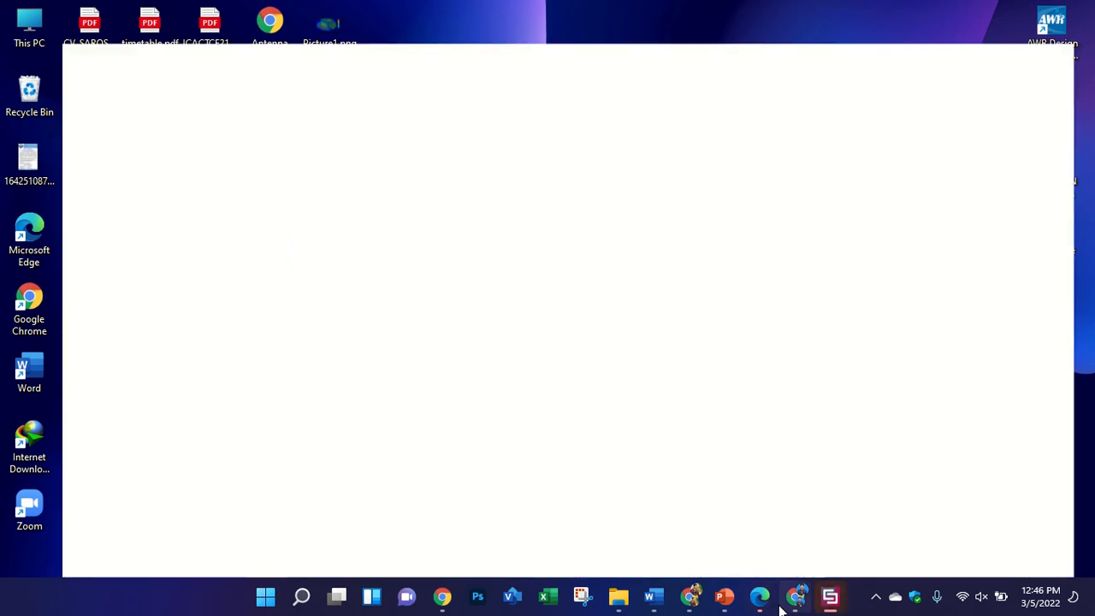
pyautogui.click(764, 603)
pyautogui.click(821, 603)
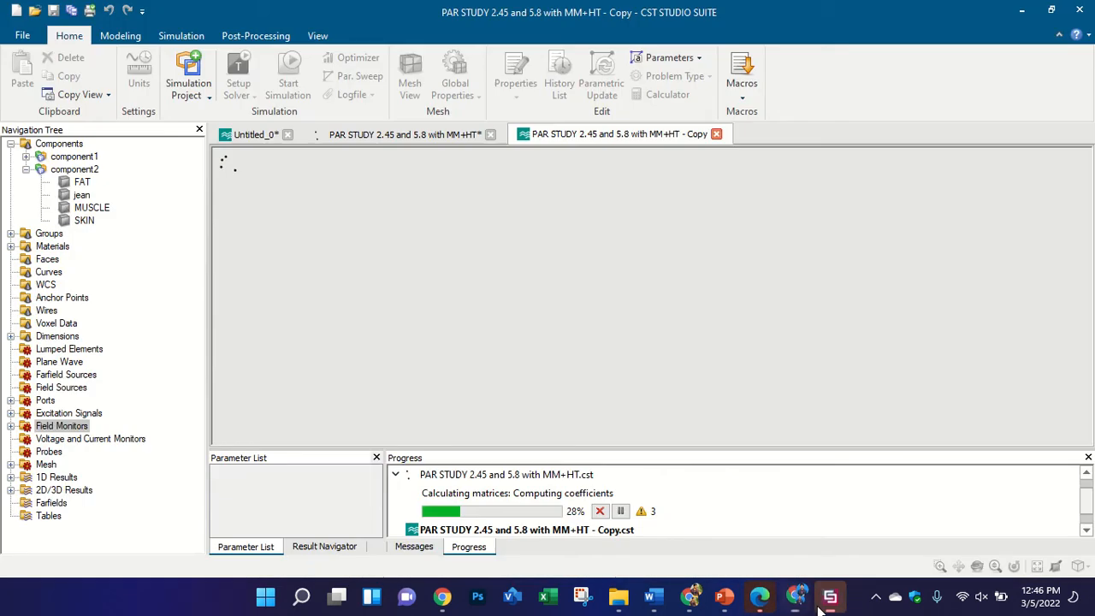
# - Examine the antenna on the layered tissue model in the original project, at an angle and from the front, while the solver runs
pyautogui.click(404, 138)
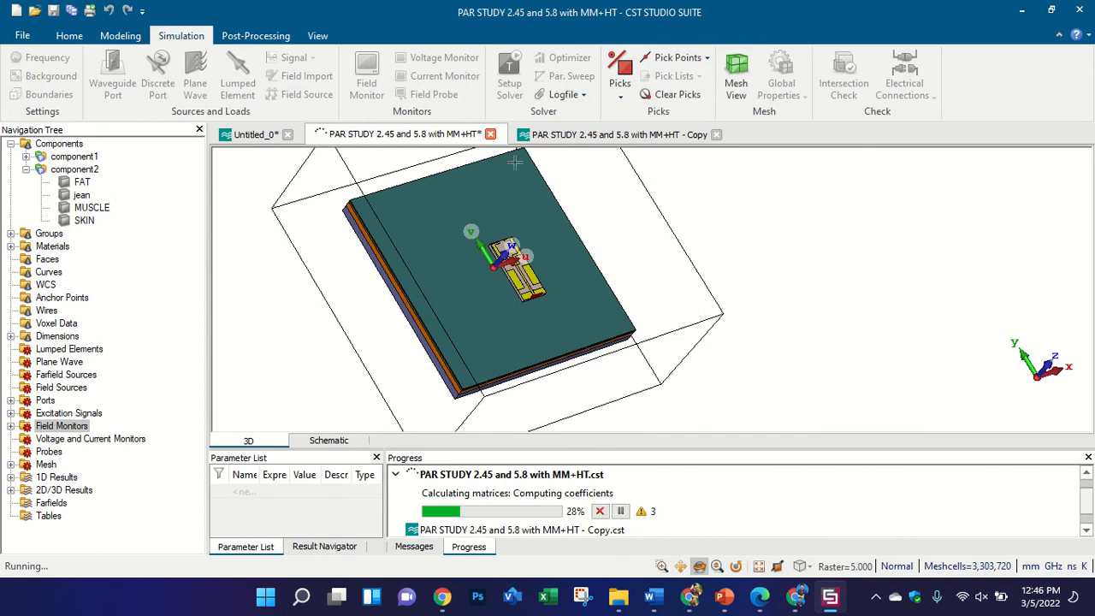
pyautogui.scroll(-2, 680, 306)
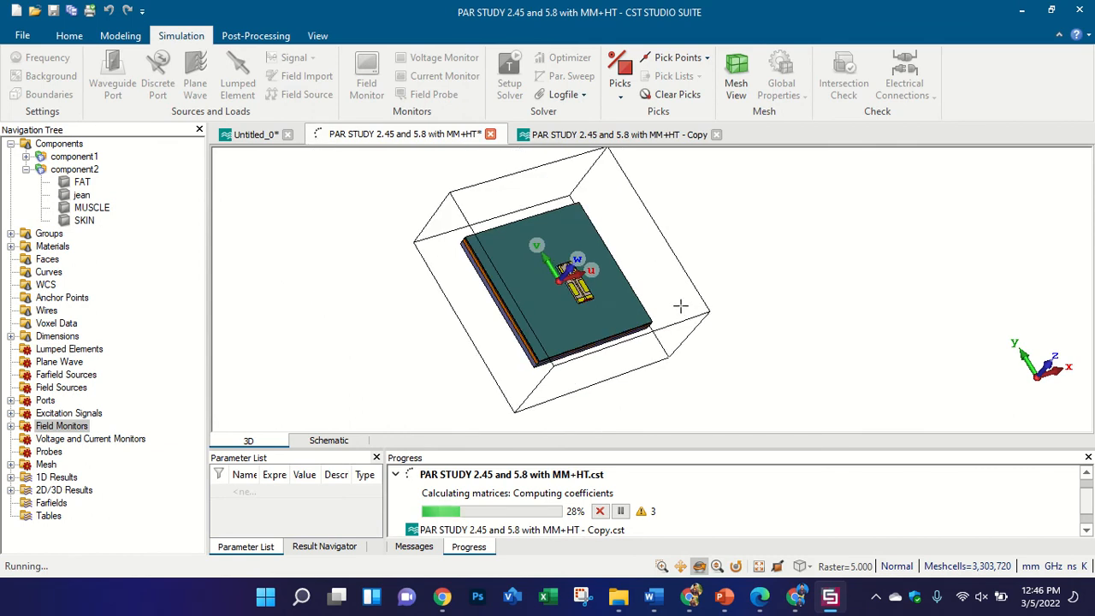
pyautogui.scroll(2, 544, 244)
pyautogui.scroll(-2, 791, 276)
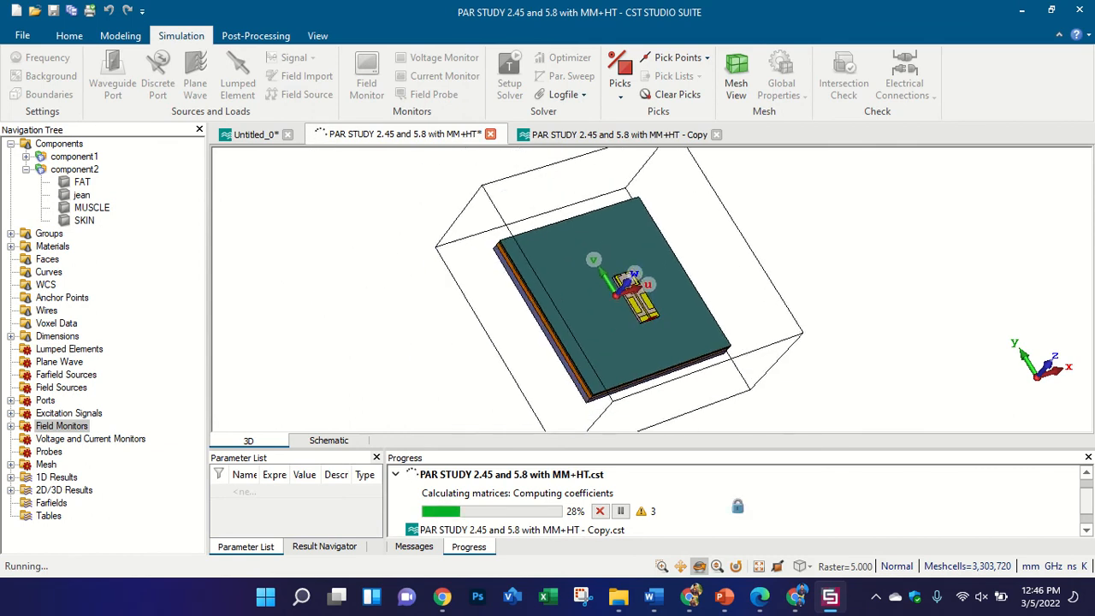
pyautogui.click(829, 596)
pyautogui.click(830, 596)
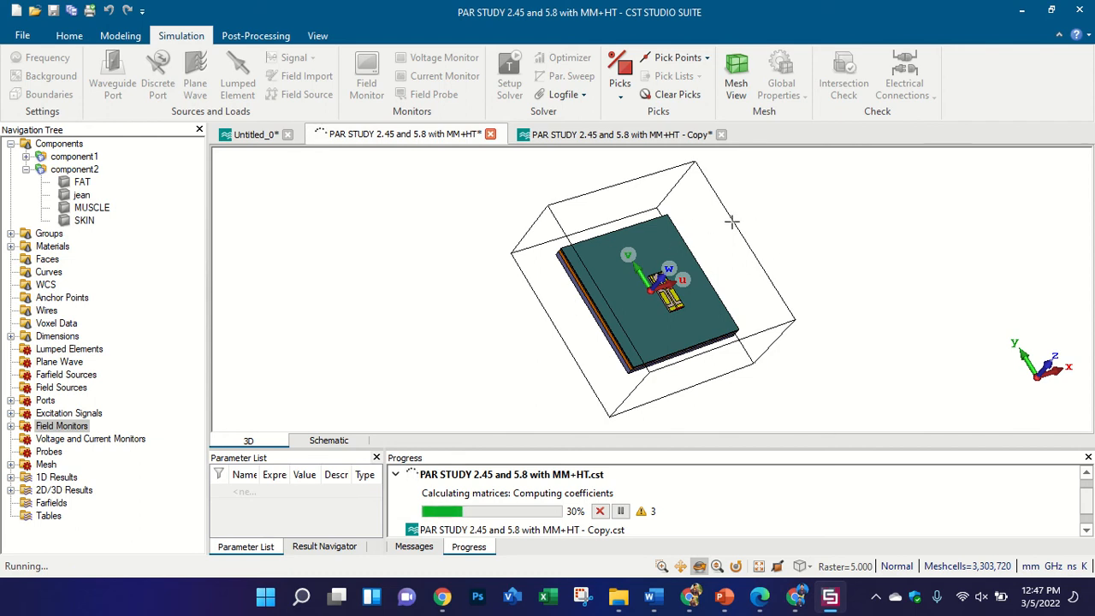
pyautogui.moveTo(709, 213); pyautogui.dragTo(698, 231)
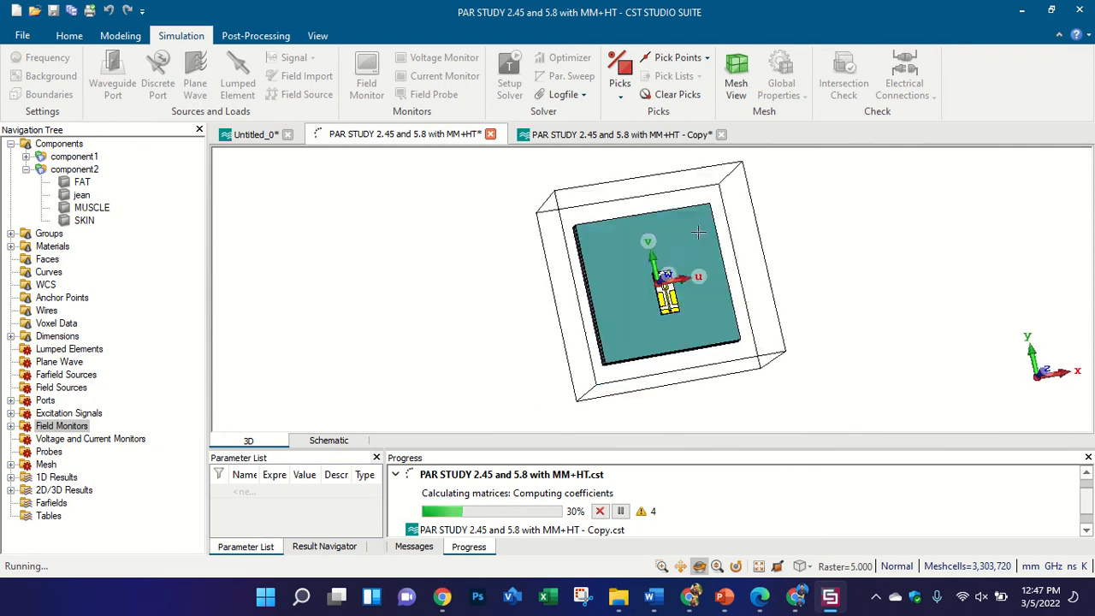
pyautogui.press('5')
pyautogui.scroll(2, 760, 263)
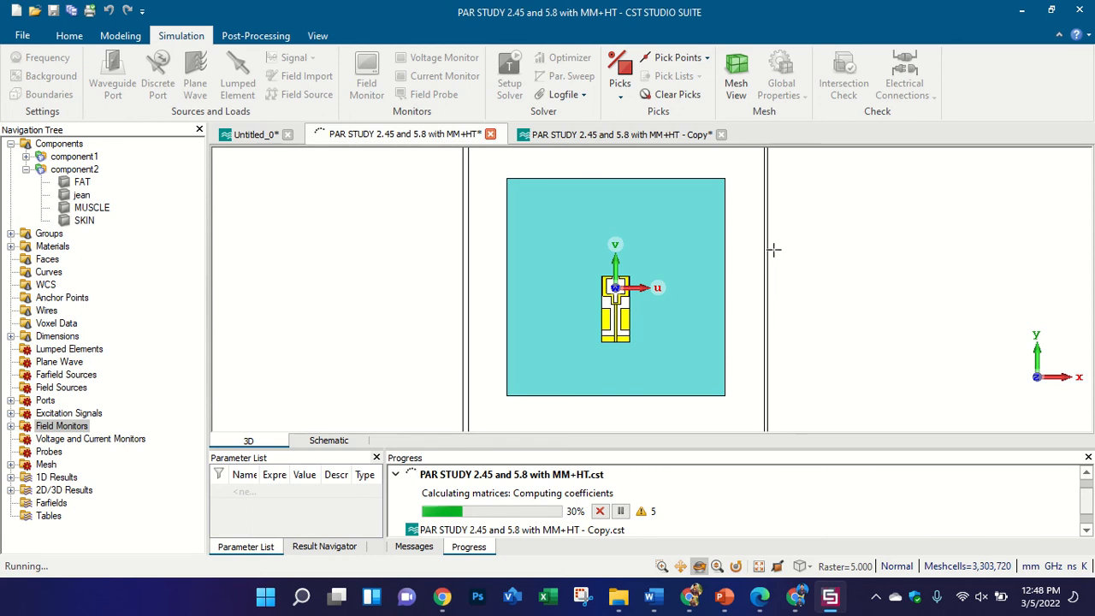
# - In the copied project, delete component2 with its four tissue and jean layers, leaving only the antenna
pyautogui.click(696, 134)
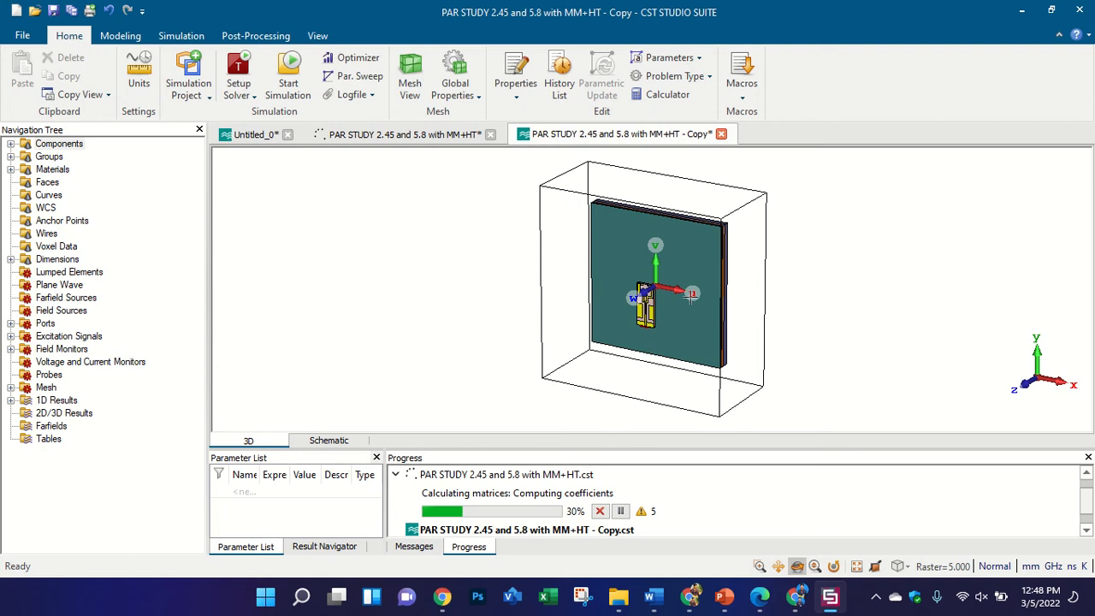
pyautogui.press('5')
pyautogui.scroll(3, 714, 280)
pyautogui.moveTo(676, 284); pyautogui.dragTo(591, 305)
pyautogui.moveTo(668, 380); pyautogui.dragTo(425, 273)
pyautogui.press('5')
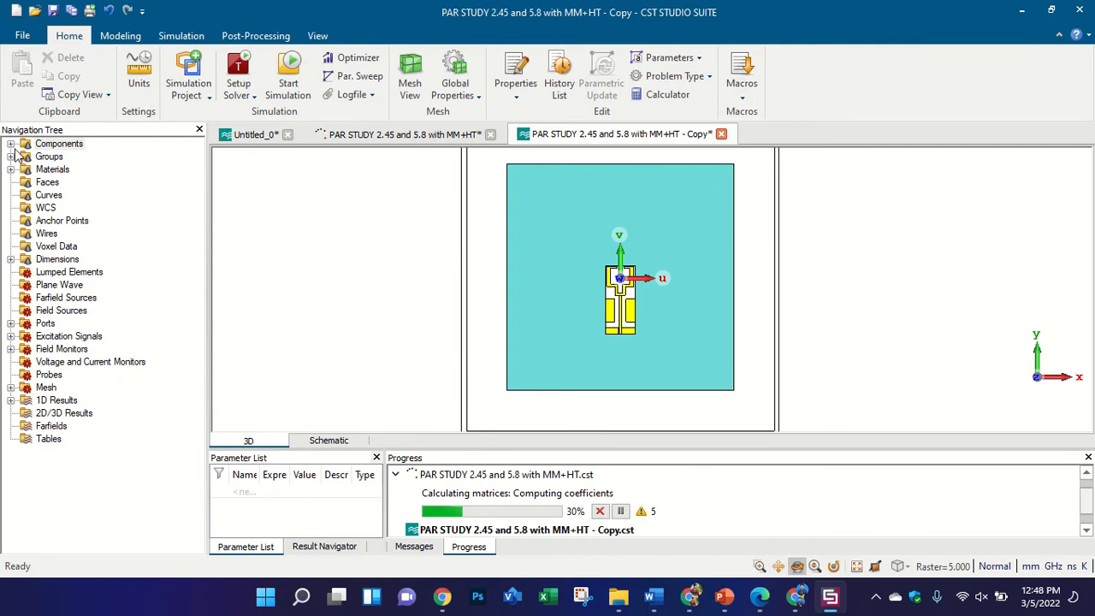
pyautogui.click(12, 144)
pyautogui.click(66, 169)
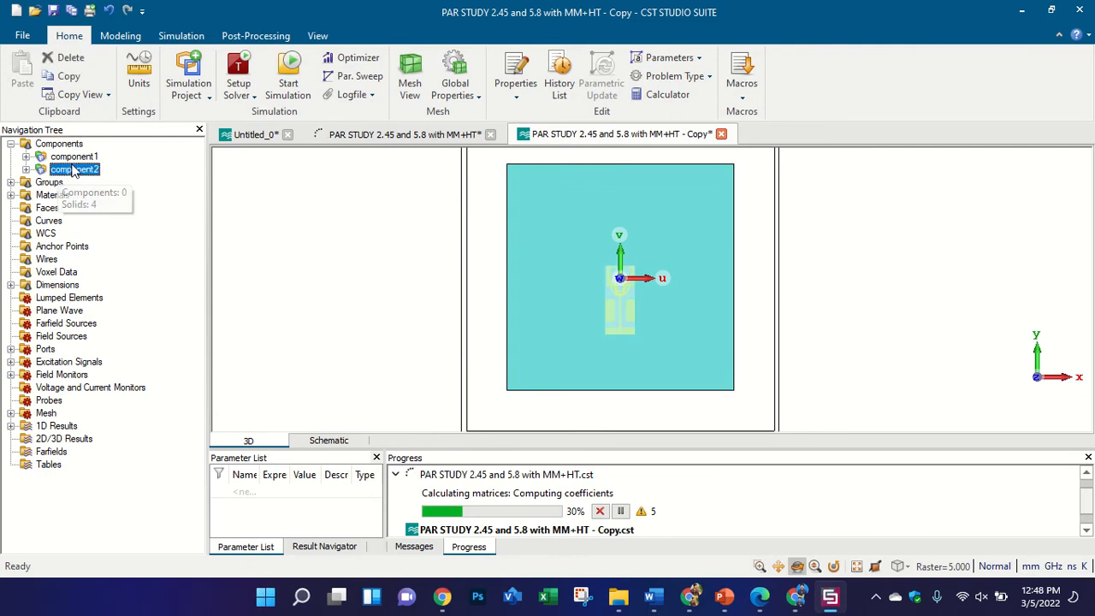
pyautogui.moveTo(454, 287); pyautogui.dragTo(569, 220)
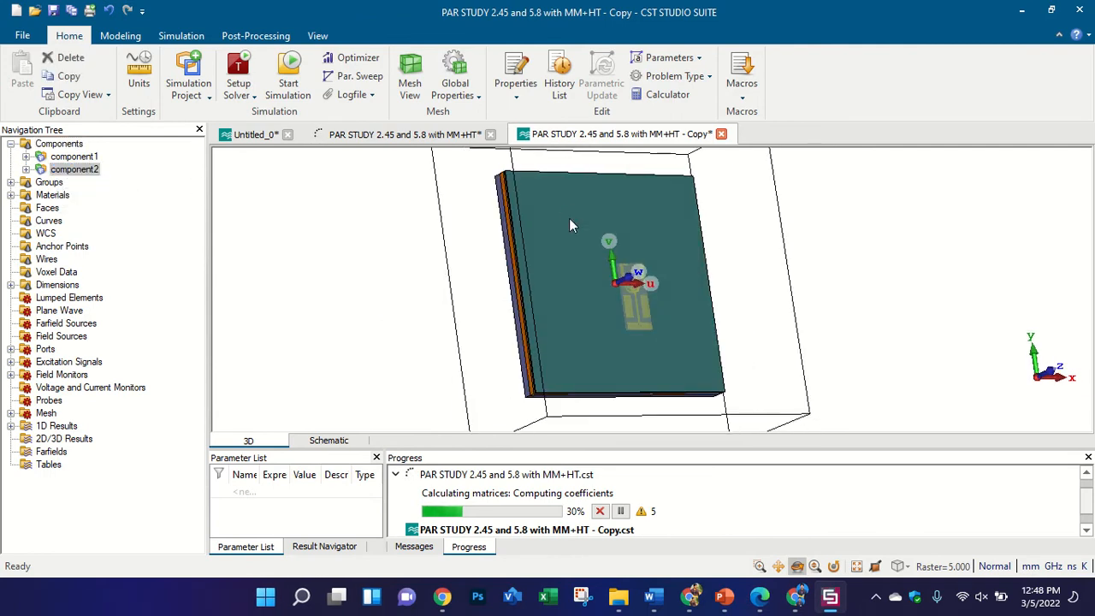
pyautogui.press('Delete')
pyautogui.press('5')
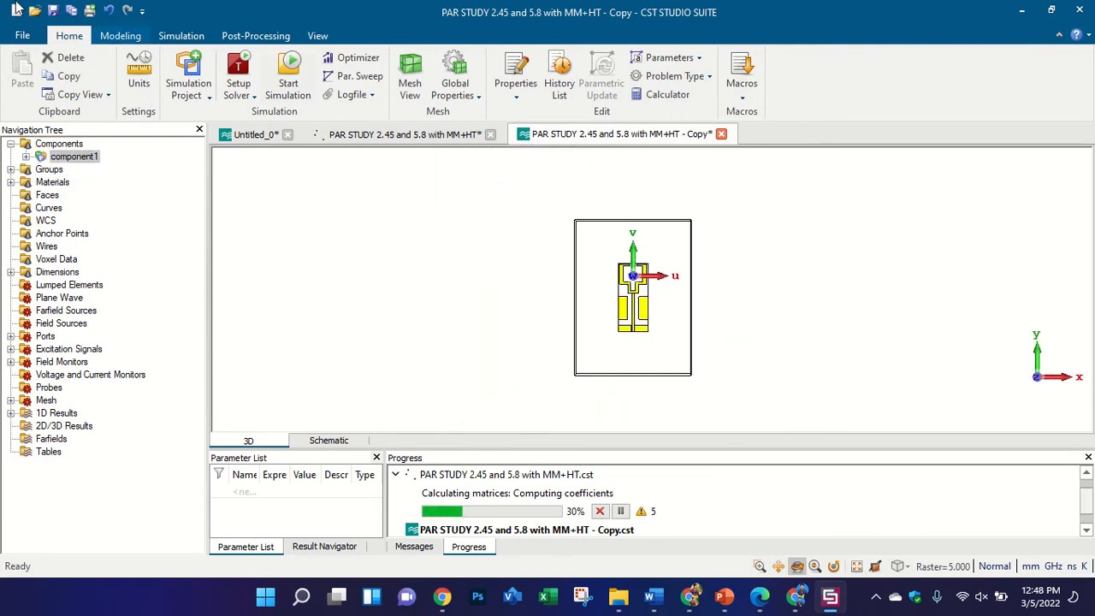
# - Align the local WCS with the antenna substrate's front face so that its origin sits at the face centre
pyautogui.click(120, 35)
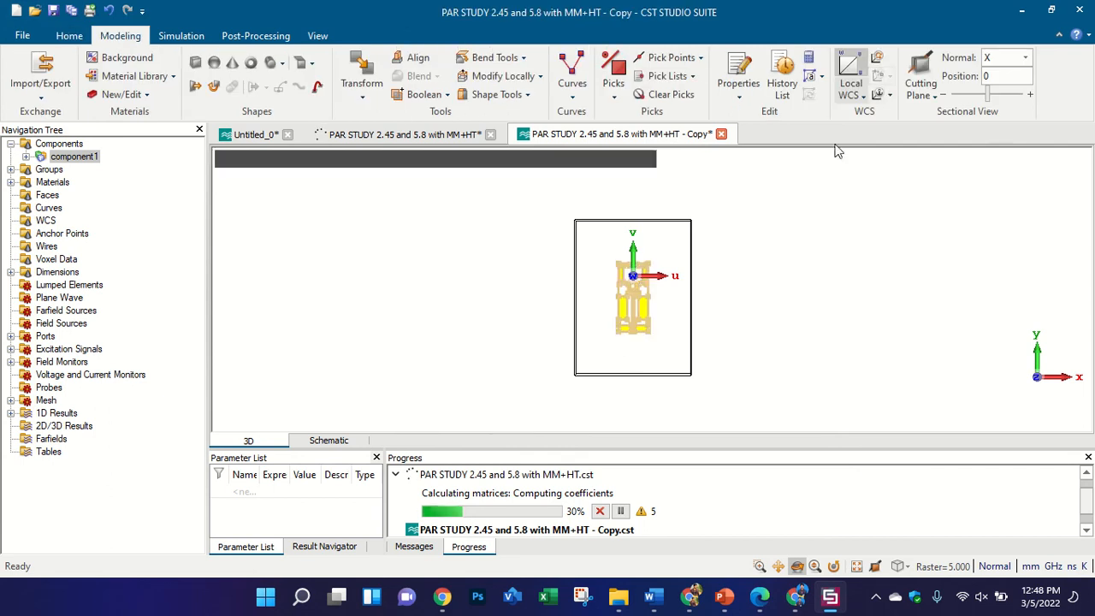
pyautogui.scroll(6, 651, 295)
pyautogui.doubleClick(630, 288)
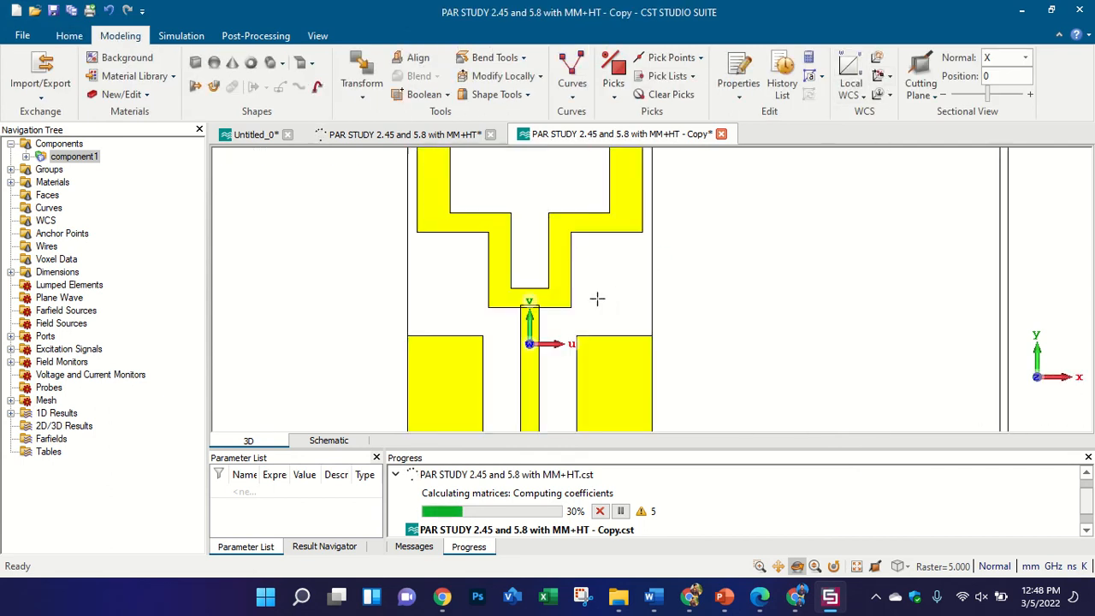
pyautogui.scroll(-5, 597, 299)
pyautogui.scroll(-2, 510, 283)
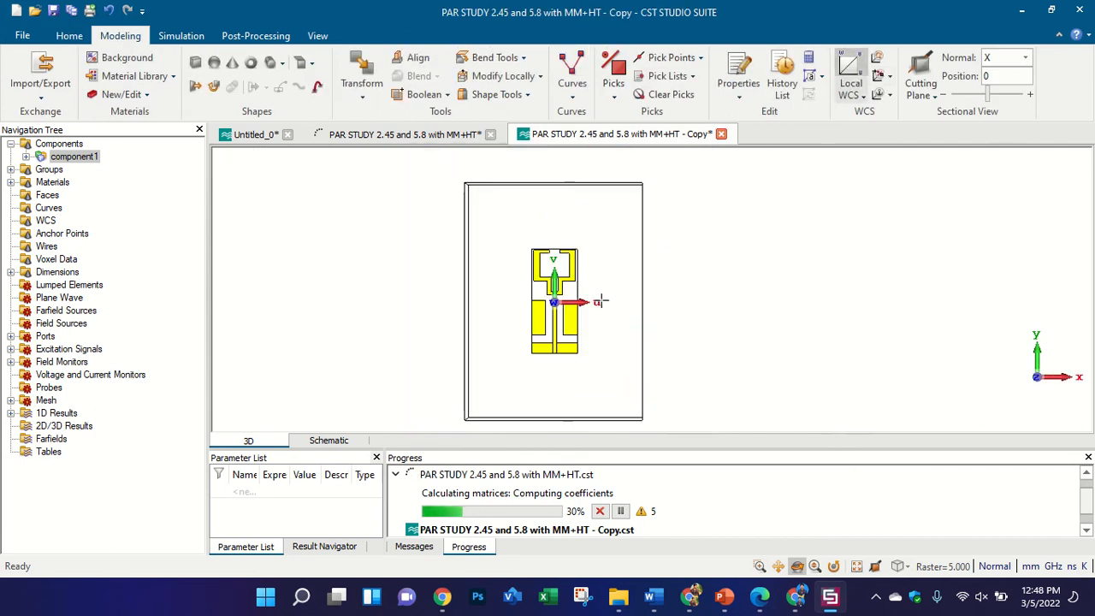
pyautogui.scroll(2, 559, 317)
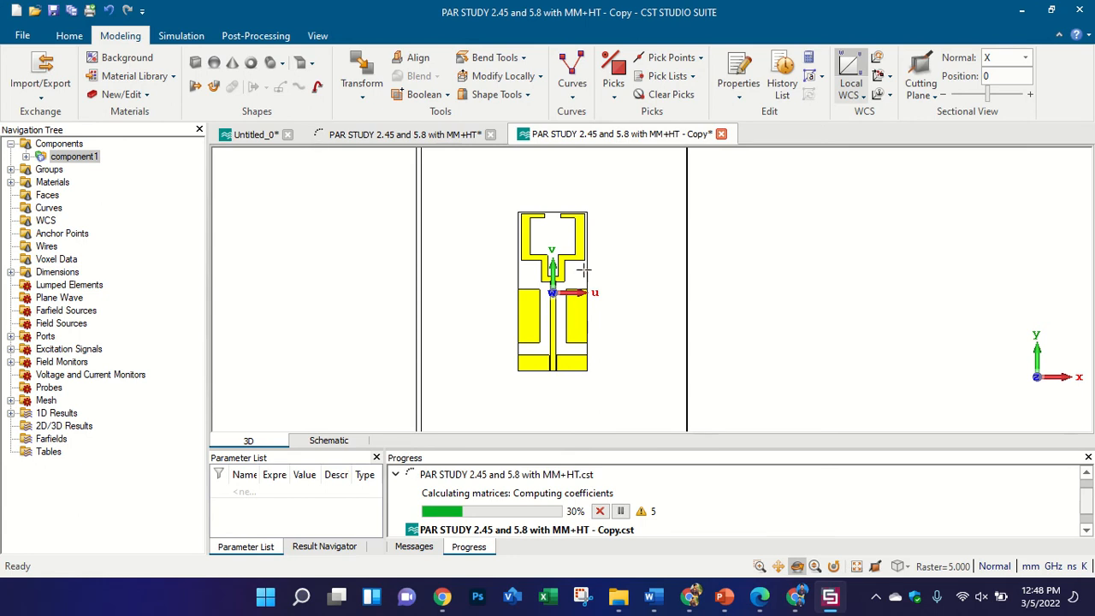
# - Align the local WCS with the large flat face of the antenna substrate
pyautogui.moveTo(584, 271); pyautogui.dragTo(633, 227)
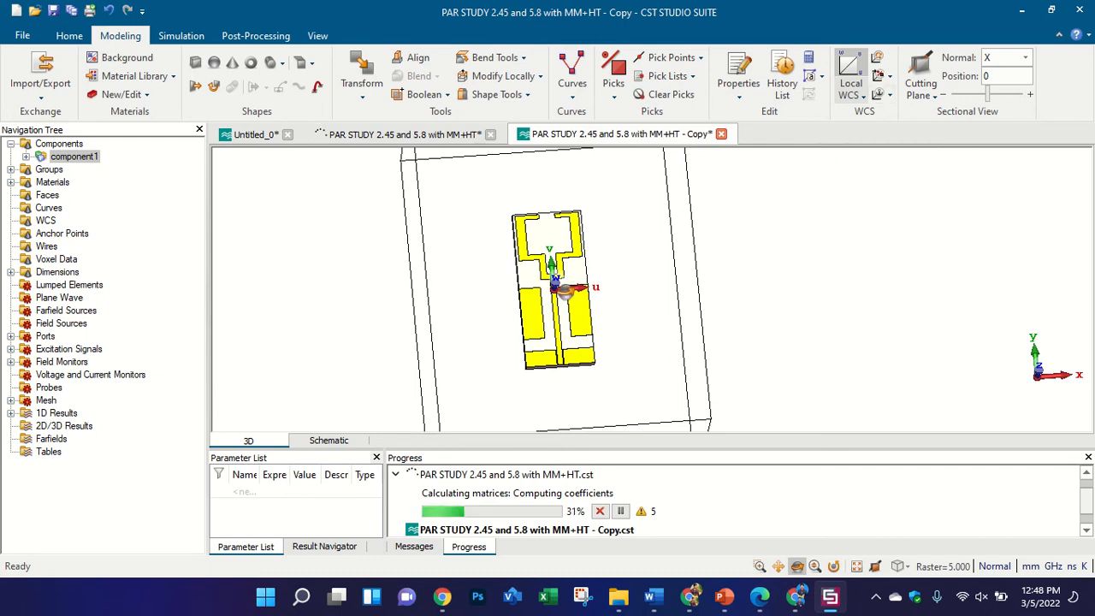
pyautogui.click(872, 79)
pyautogui.scroll(3, 576, 269)
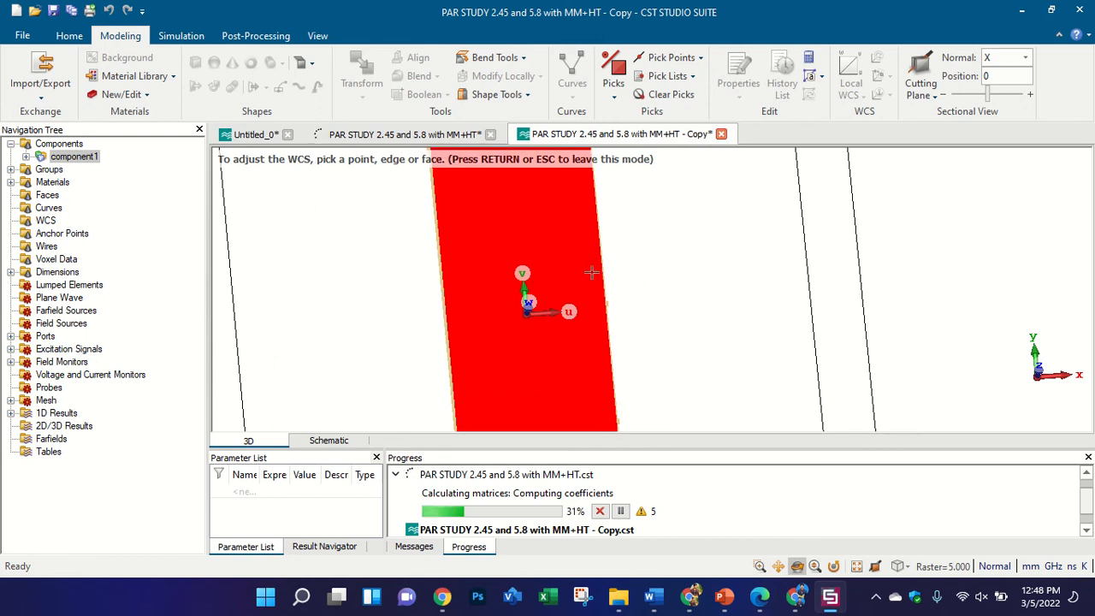
pyautogui.click(591, 272)
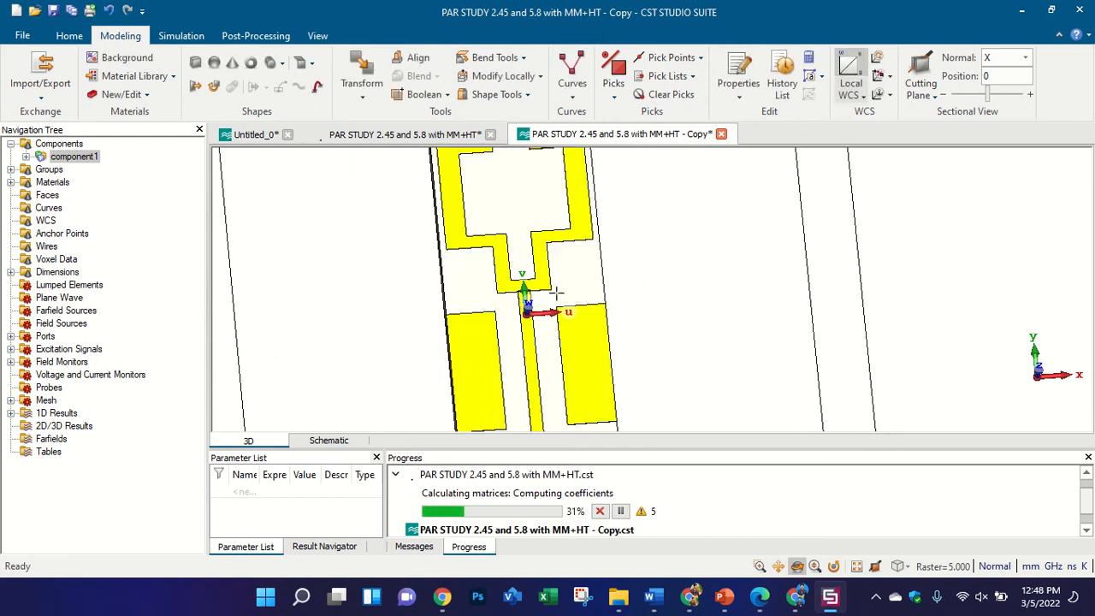
pyautogui.moveTo(556, 293); pyautogui.dragTo(674, 184)
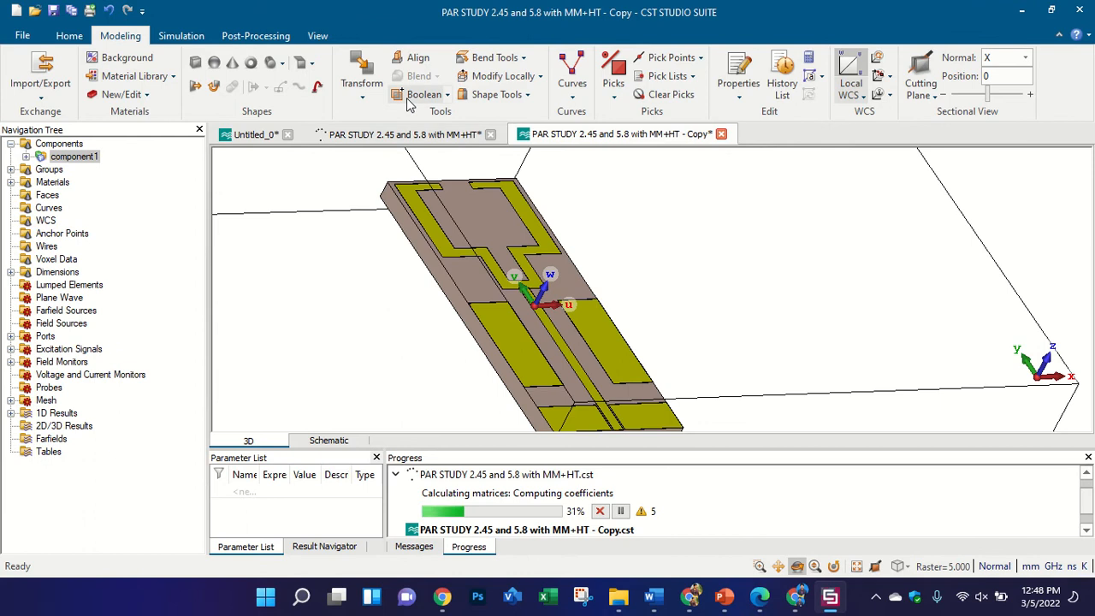
pyautogui.scroll(1, 407, 105)
pyautogui.scroll(-3, 574, 239)
pyautogui.press('5')
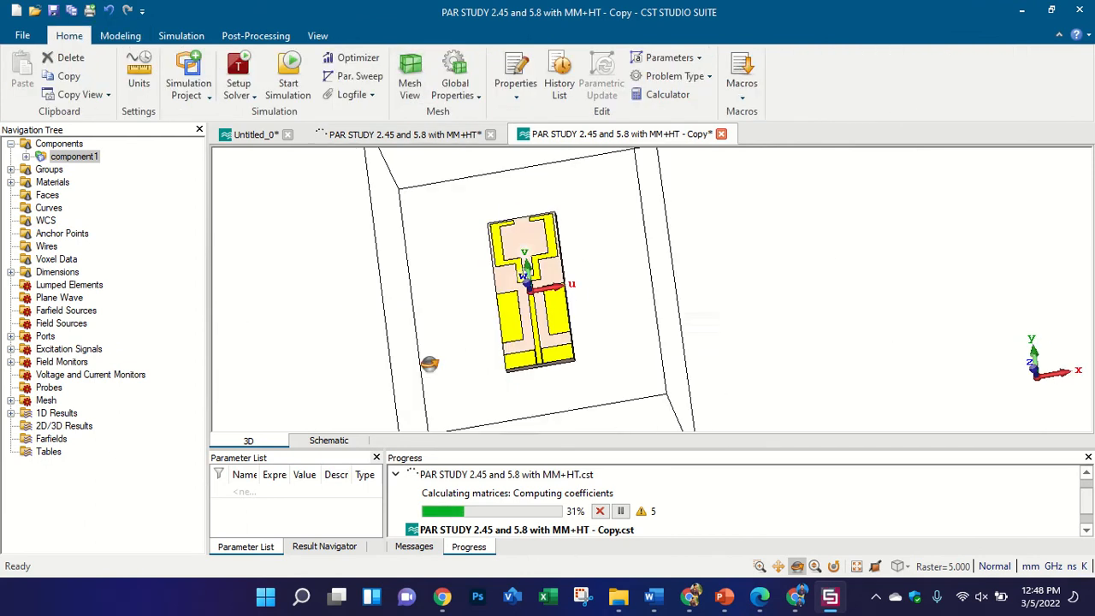
# - Start a new brick defined by numeric values and name it SKIN
pyautogui.click(120, 35)
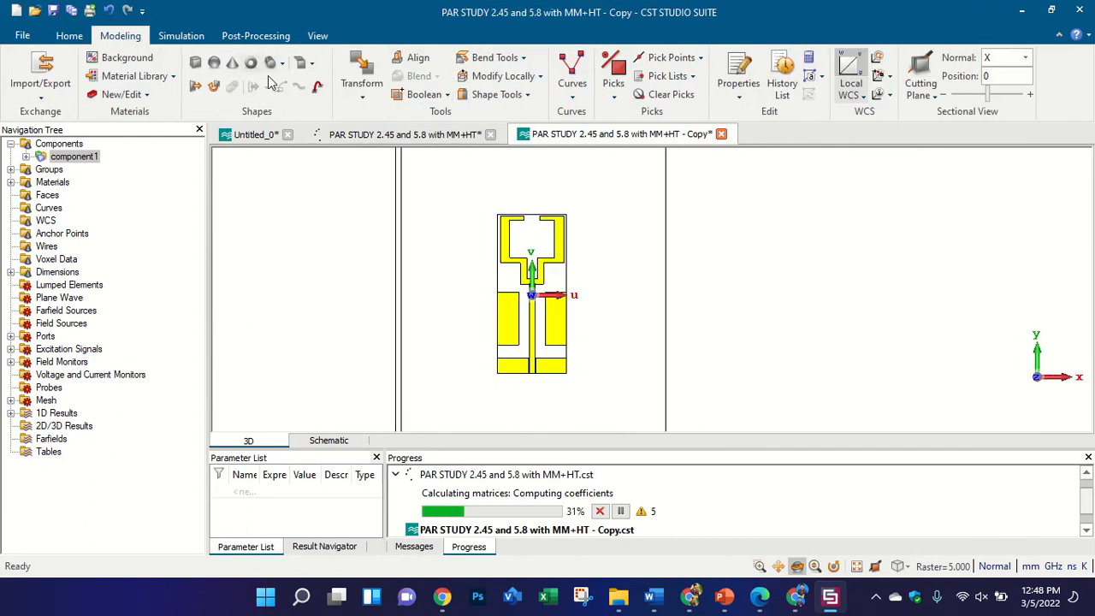
pyautogui.click(195, 65)
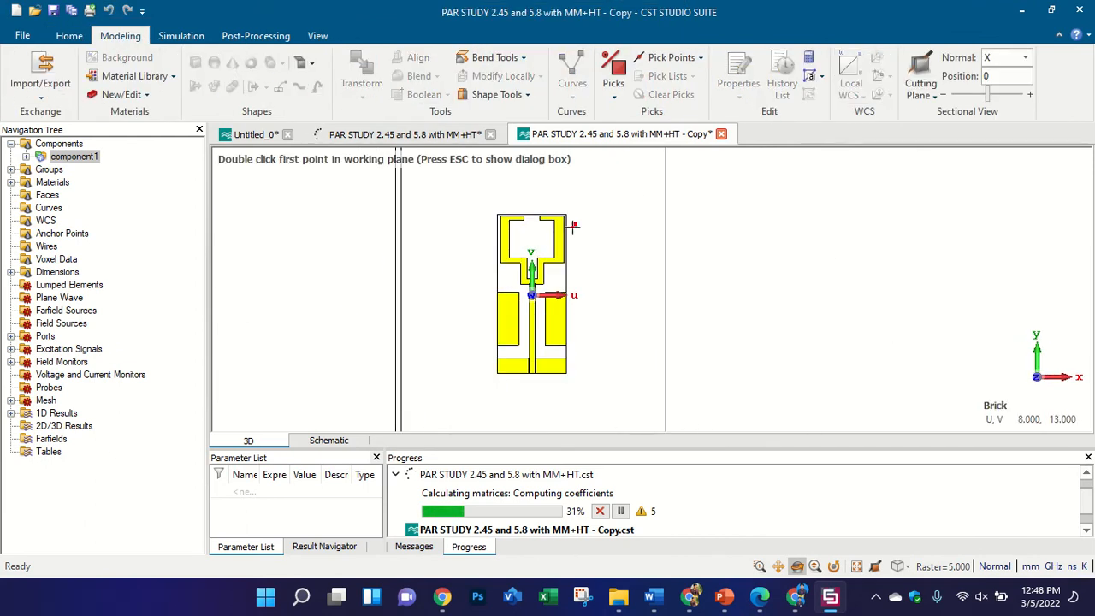
pyautogui.press('Escape')
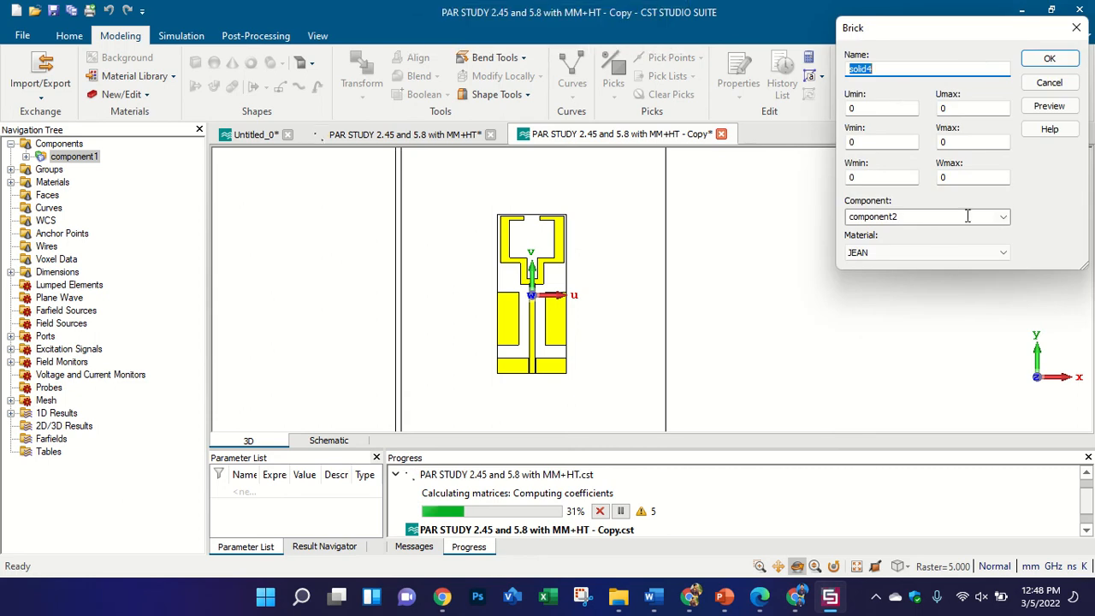
pyautogui.write('jea')
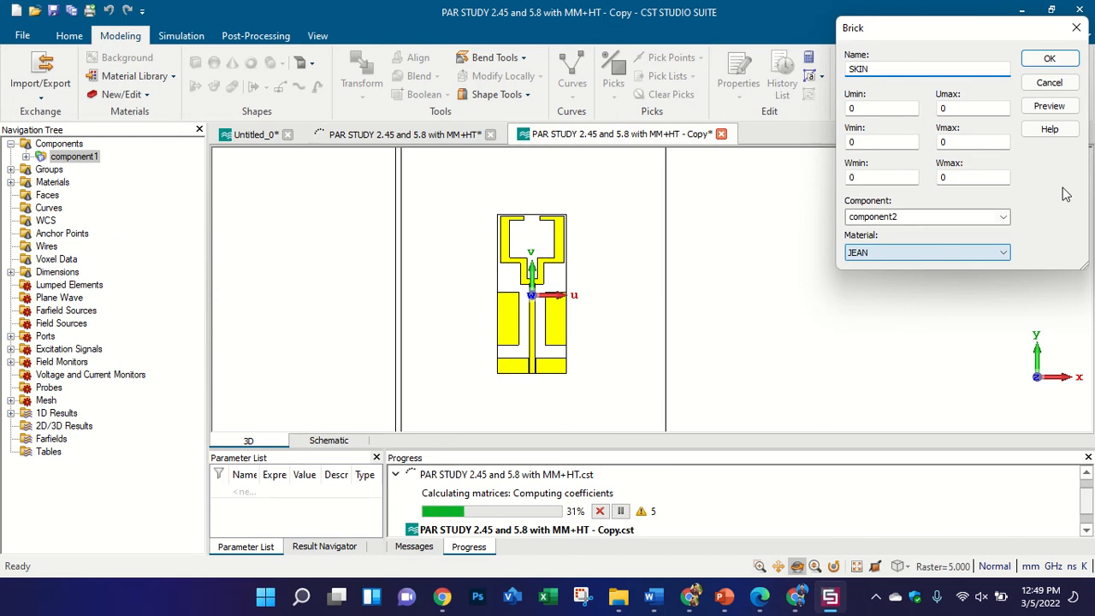
# - Set the brick's U and V extents both from -100/2 to 100/2
pyautogui.click(849, 113)
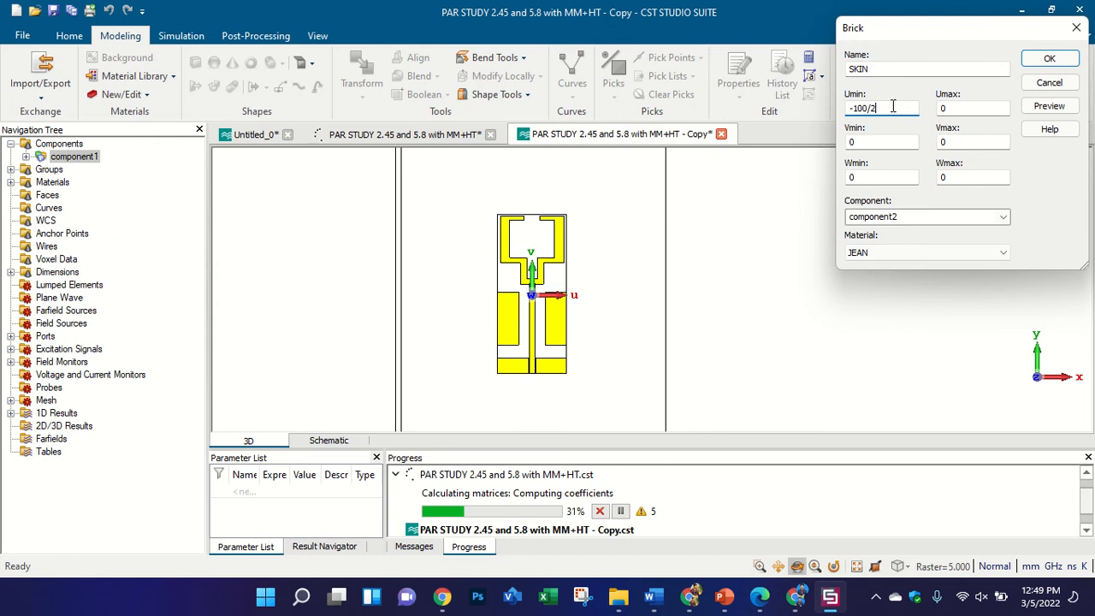
pyautogui.moveTo(893, 106); pyautogui.dragTo(853, 107)
pyautogui.hotkey('ctrl', 'c')
pyautogui.moveTo(950, 108); pyautogui.dragTo(909, 108)
pyautogui.hotkey('ctrl', 'v')
pyautogui.hotkey('ctrl', 'v')
pyautogui.moveTo(968, 141); pyautogui.dragTo(755, 152)
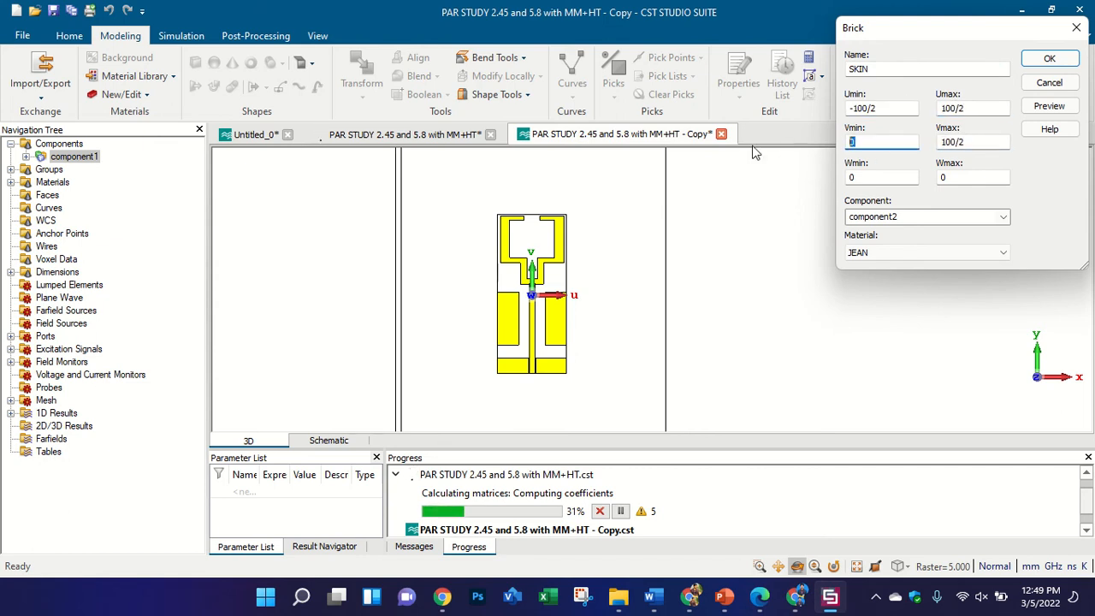
pyautogui.write('-100/2')
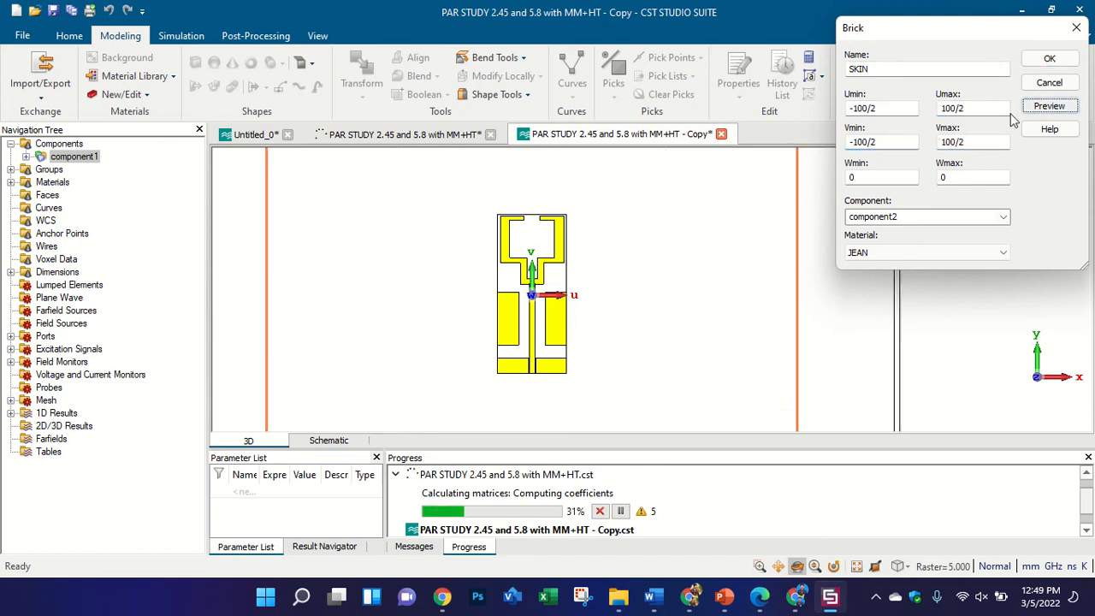
# - Preview the brick behind the antenna and set its Wmax to 1.6
pyautogui.click(1049, 105)
pyautogui.moveTo(465, 266); pyautogui.dragTo(565, 169)
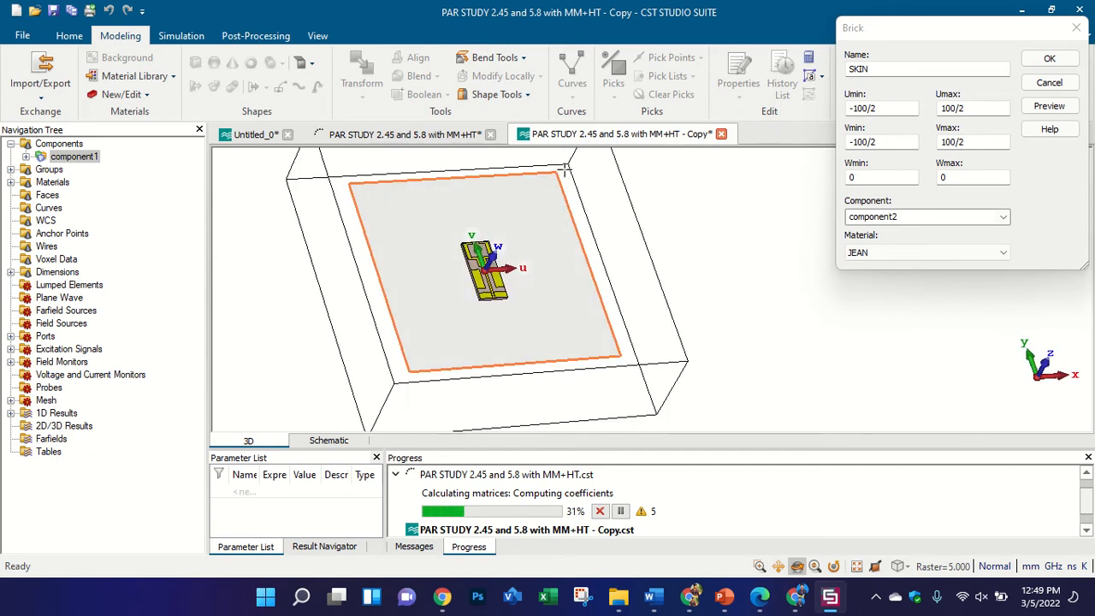
pyautogui.doubleClick(962, 176)
pyautogui.write('1.6')
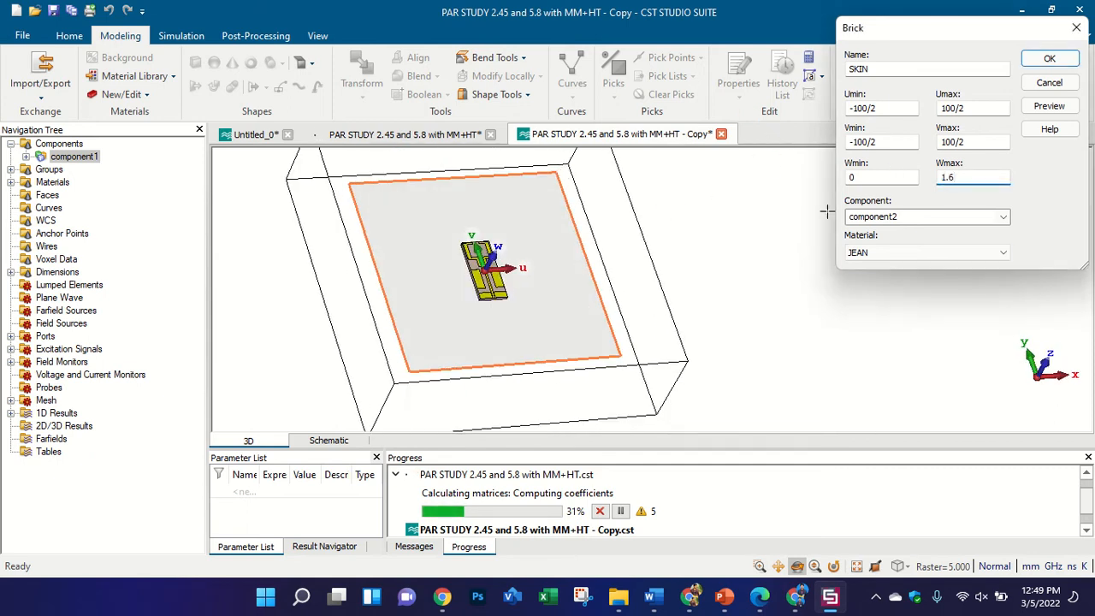
# - Create a new material for the brick and name it skin_1
pyautogui.click(864, 252)
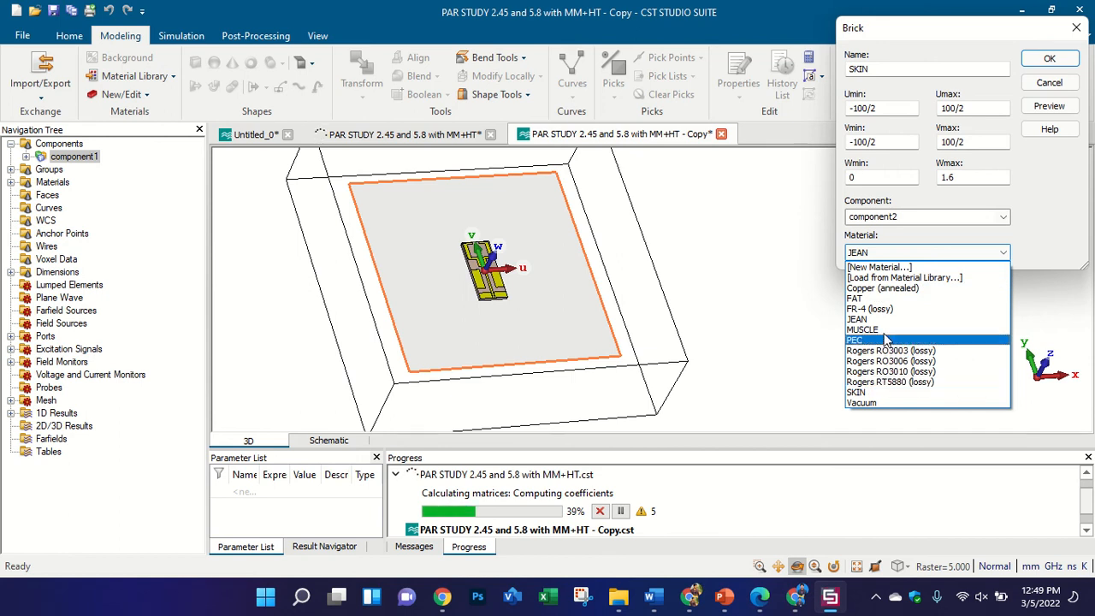
pyautogui.click(877, 269)
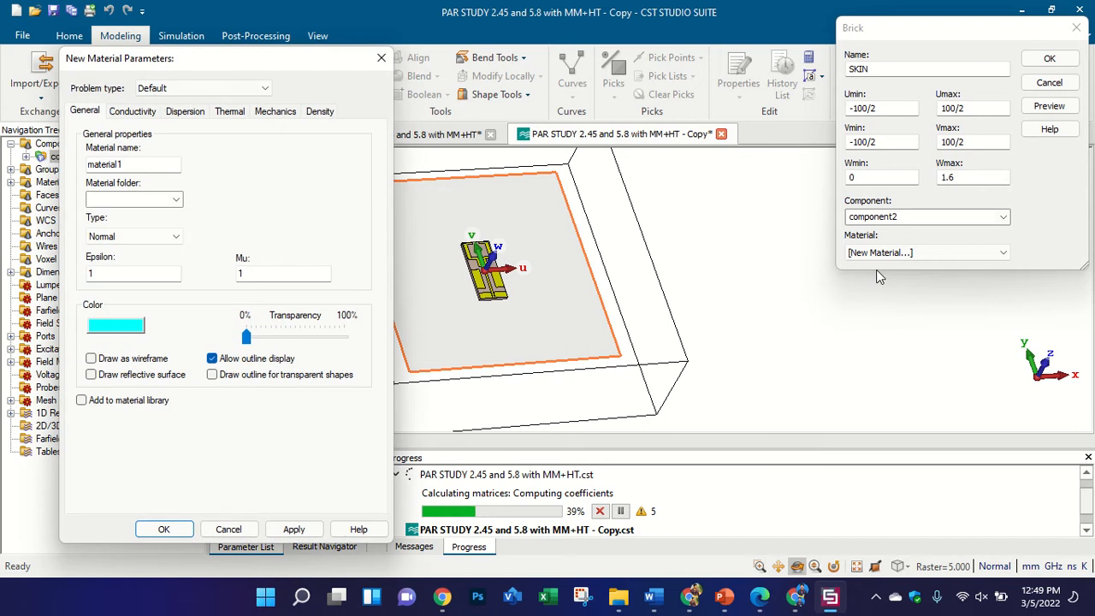
pyautogui.moveTo(174, 54); pyautogui.dragTo(311, 49)
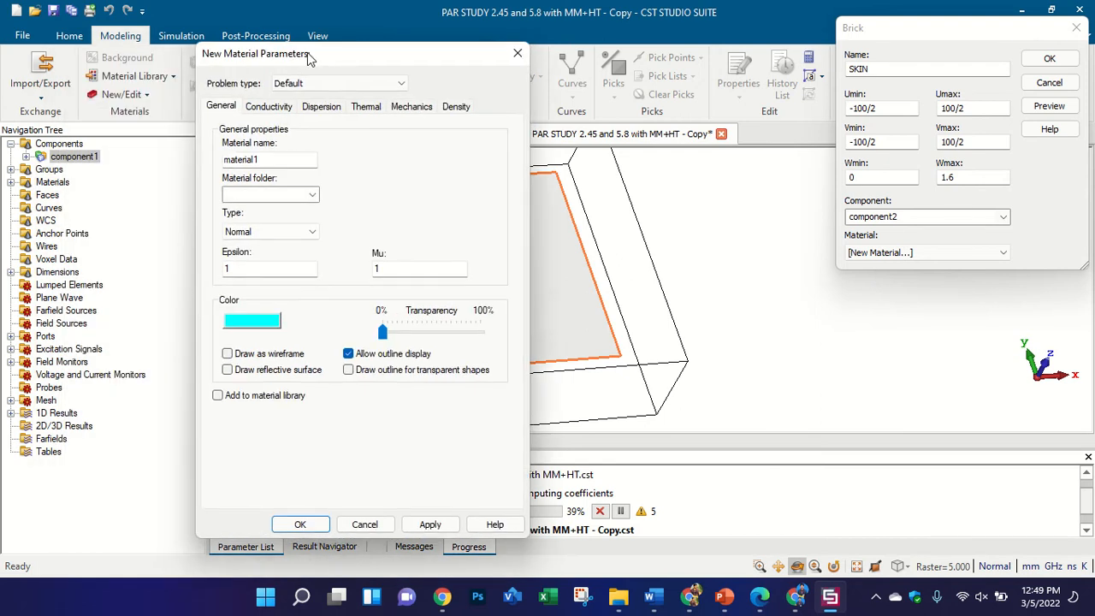
pyautogui.doubleClick(275, 164)
pyautogui.write('skin_1')
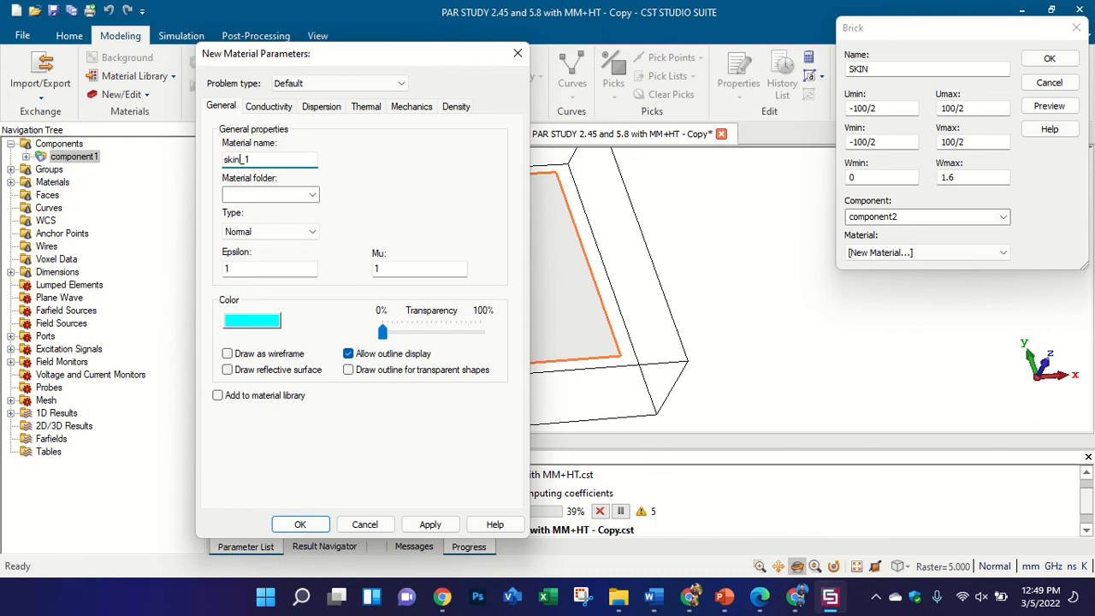
# - Define the epsilon and electric conductivity of the skin_1 material and save it
pyautogui.click(243, 270)
pyautogui.moveTo(243, 269); pyautogui.dragTo(190, 276)
pyautogui.click(267, 106)
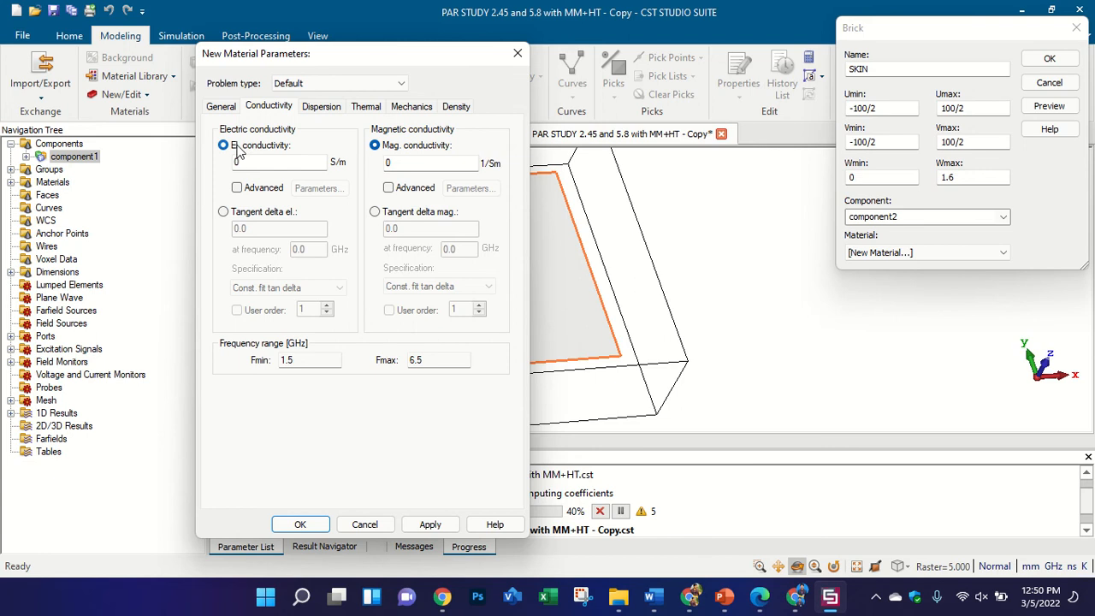
pyautogui.click(224, 213)
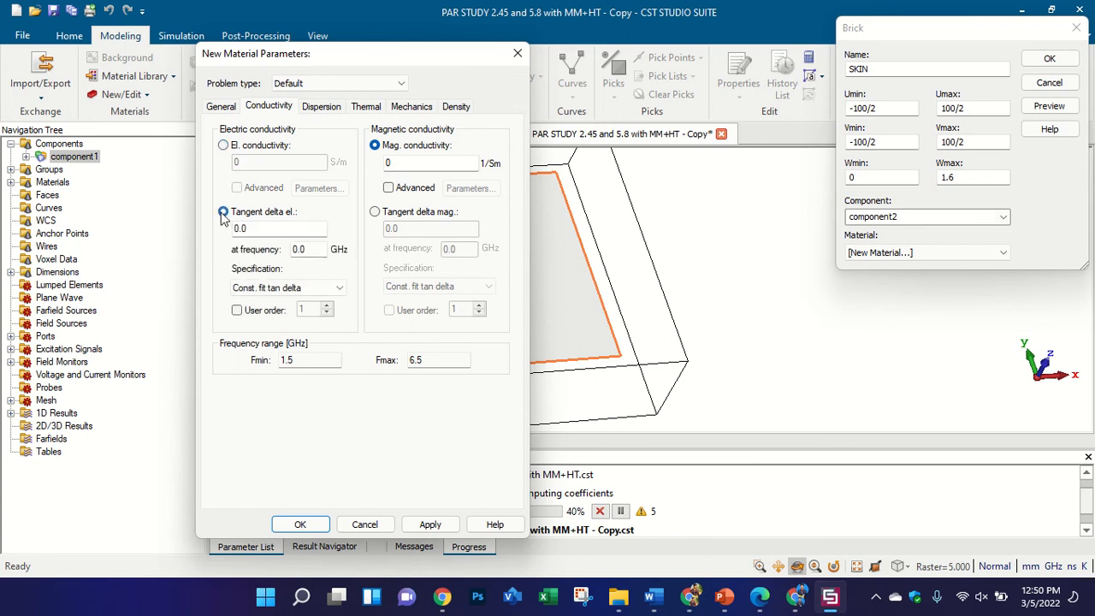
pyautogui.click(225, 147)
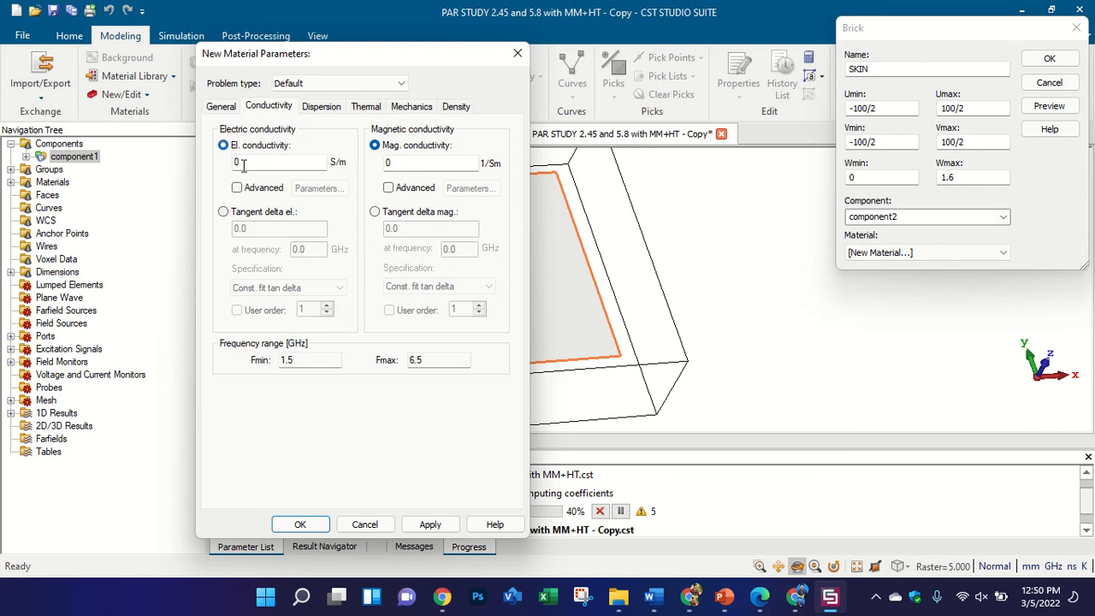
pyautogui.click(248, 162)
pyautogui.click(315, 526)
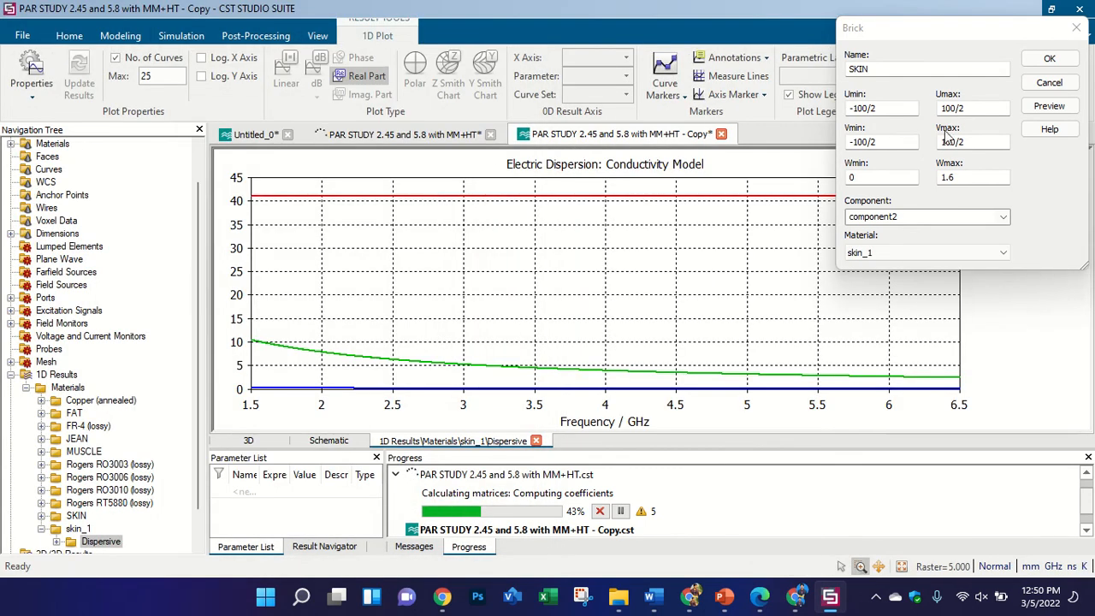
# - Create the SKIN brick in component2, choosing None to all for the shape intersections
pyautogui.click(1049, 57)
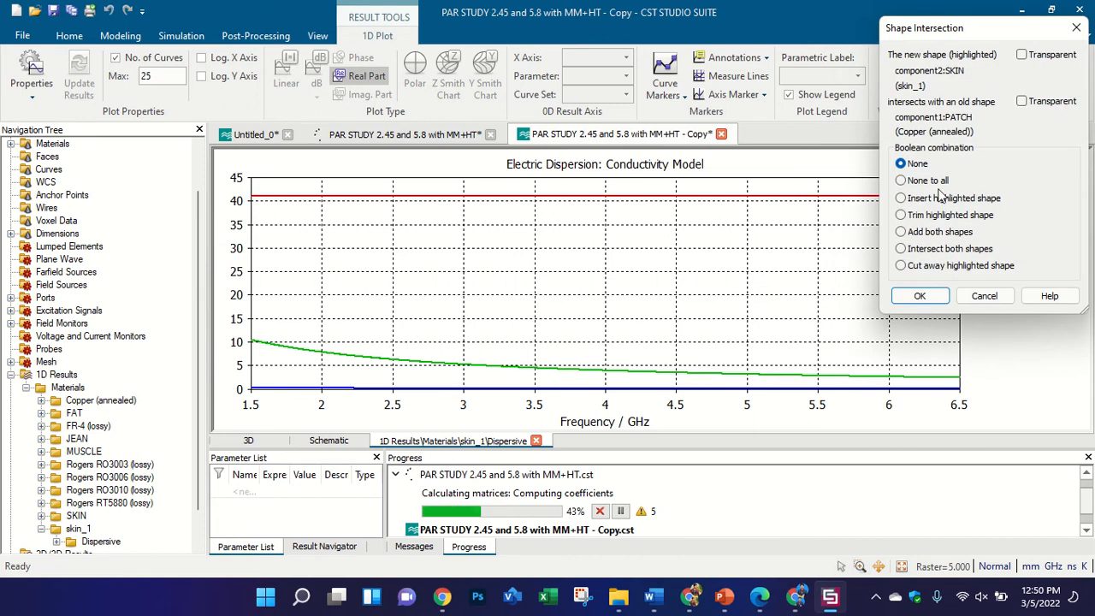
pyautogui.click(928, 180)
pyautogui.click(917, 296)
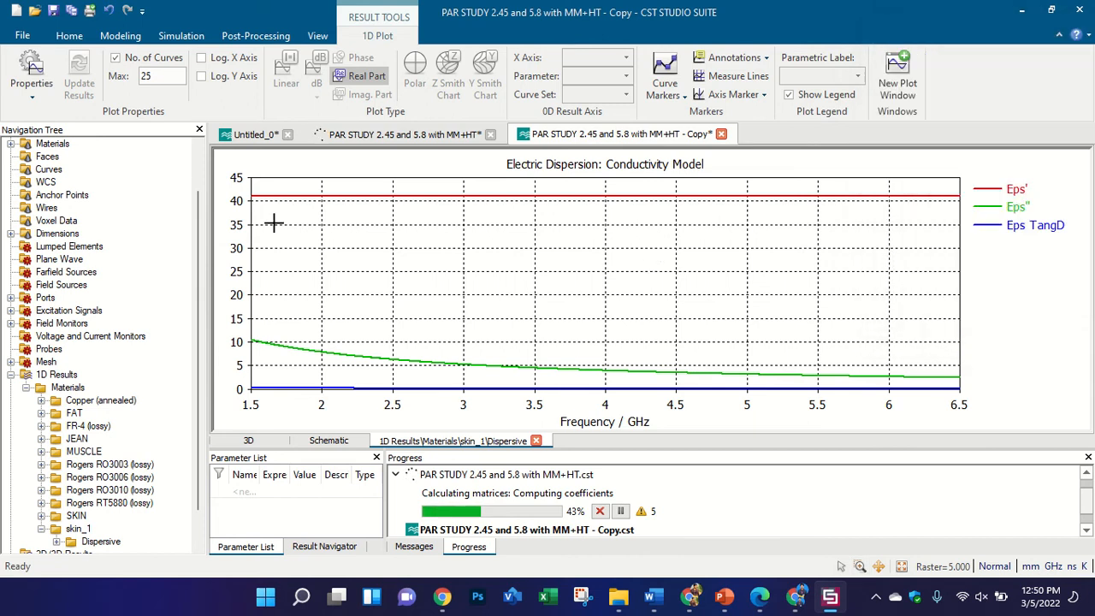
# - Check the skin layer in the 3D model and delete component2 that contains it
pyautogui.click(60, 146)
pyautogui.scroll(2, 169, 250)
pyautogui.click(94, 146)
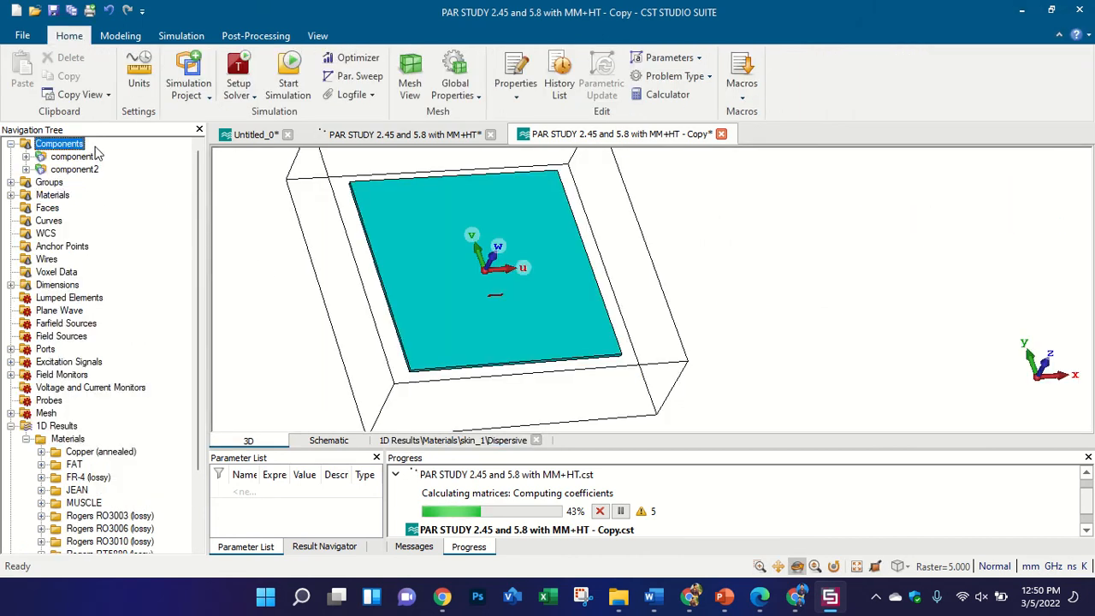
pyautogui.moveTo(663, 267); pyautogui.dragTo(776, 116)
pyautogui.moveTo(682, 191); pyautogui.dragTo(576, 319)
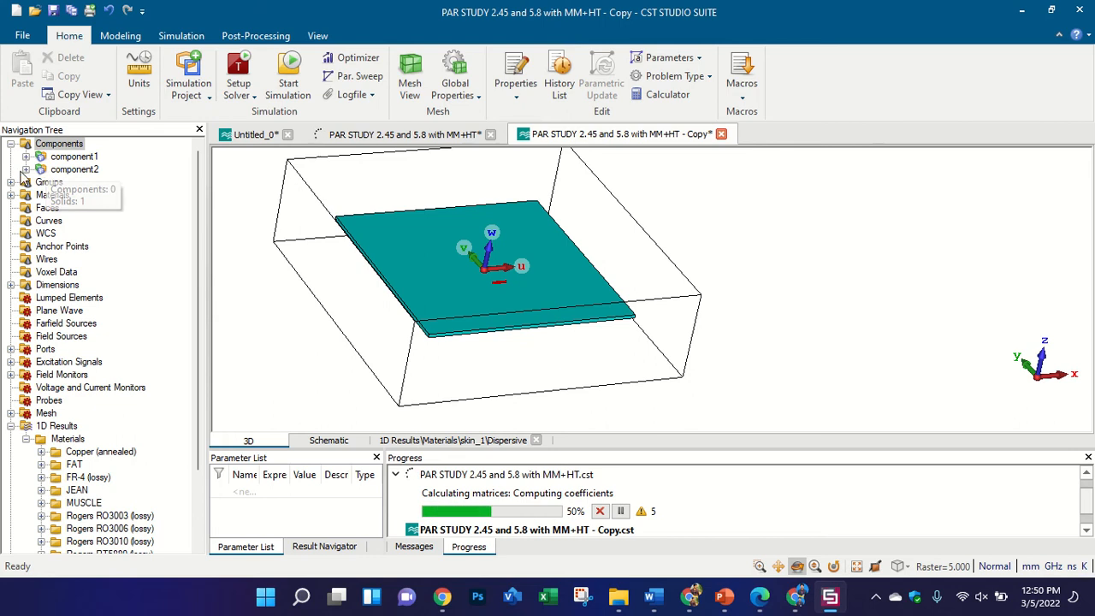
pyautogui.click(84, 169)
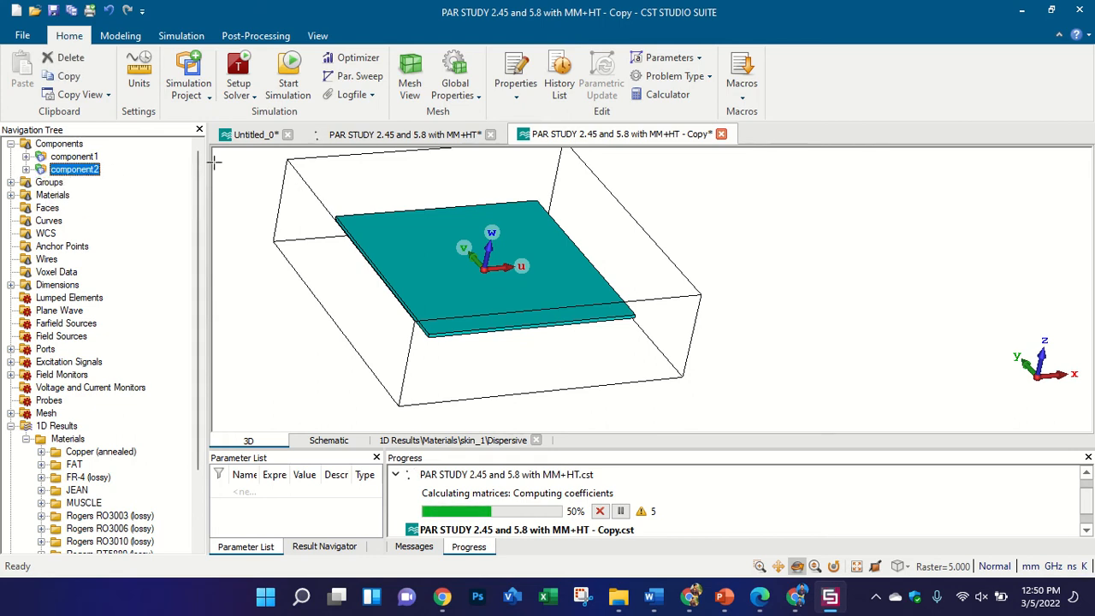
pyautogui.press('Delete')
pyautogui.press('Return')
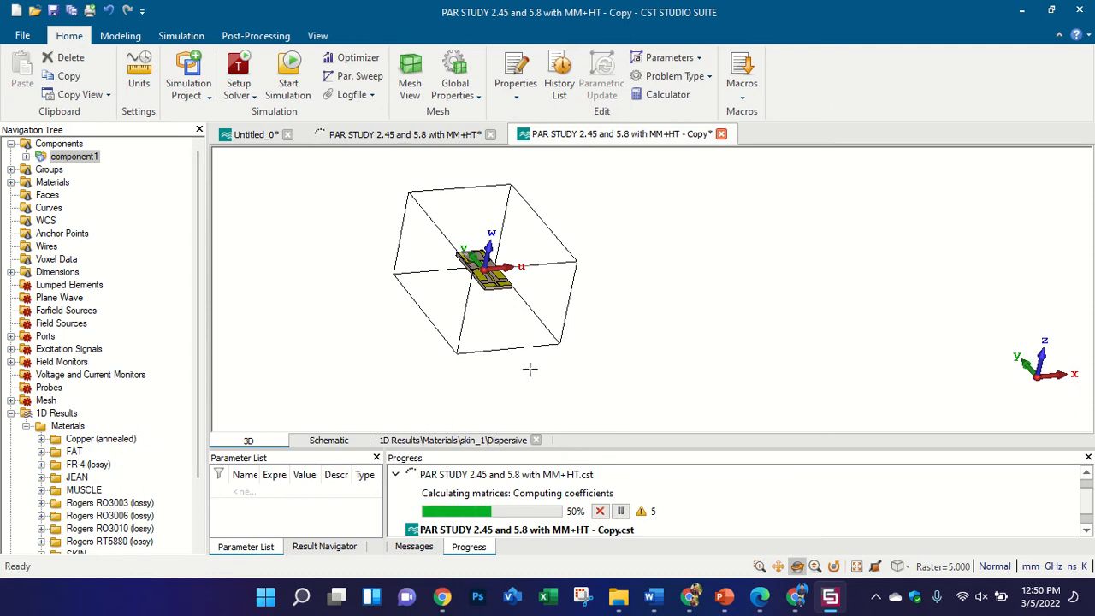
# - Switch to the metasurface antenna paper in Microsoft Edge and examine its reflection coefficient plots and the gain and efficiency table
pyautogui.click(795, 603)
pyautogui.click(760, 596)
pyautogui.scroll(-5, 551, 354)
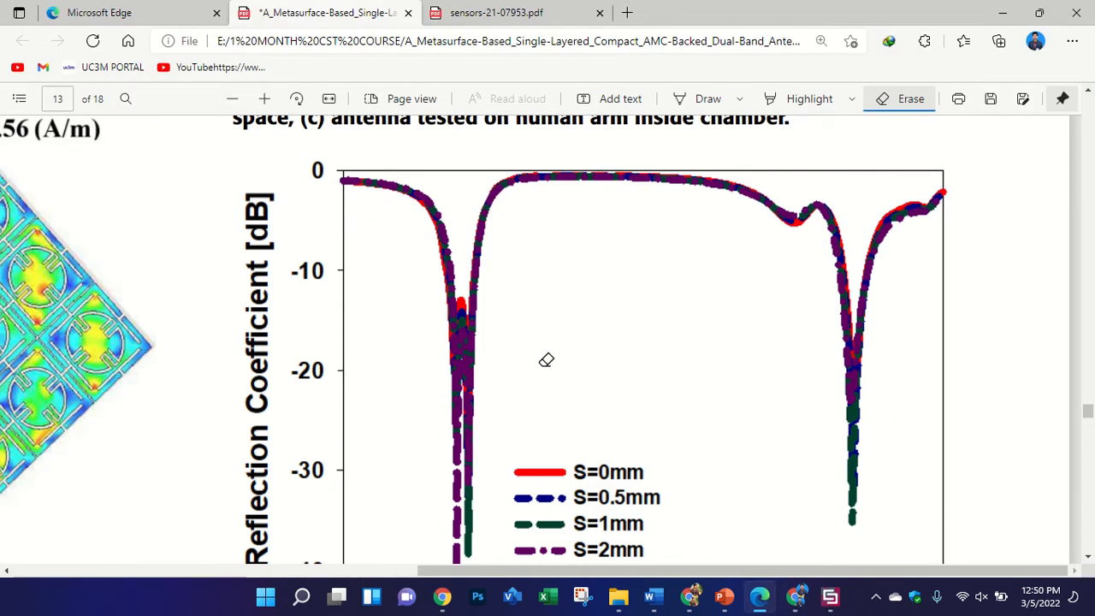
pyautogui.keyDown('ctrl'); pyautogui.scroll(-3, 548, 359); pyautogui.keyUp('ctrl')
pyautogui.scroll(-5, 535, 367)
pyautogui.scroll(10, 534, 360)
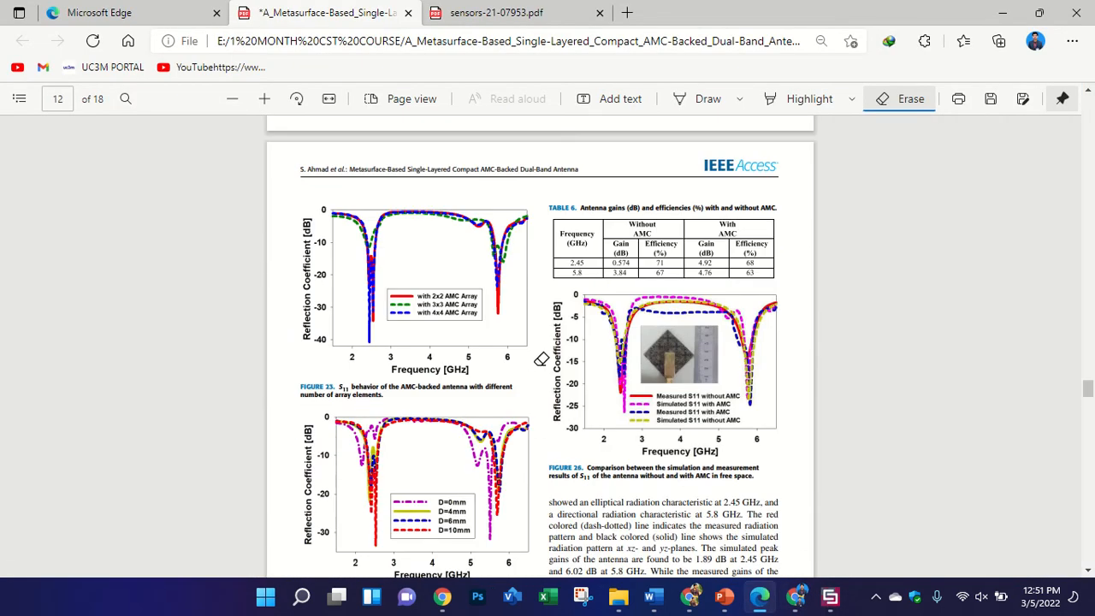
pyautogui.keyDown('ctrl'); pyautogui.scroll(5, 893, 228); pyautogui.keyUp('ctrl')
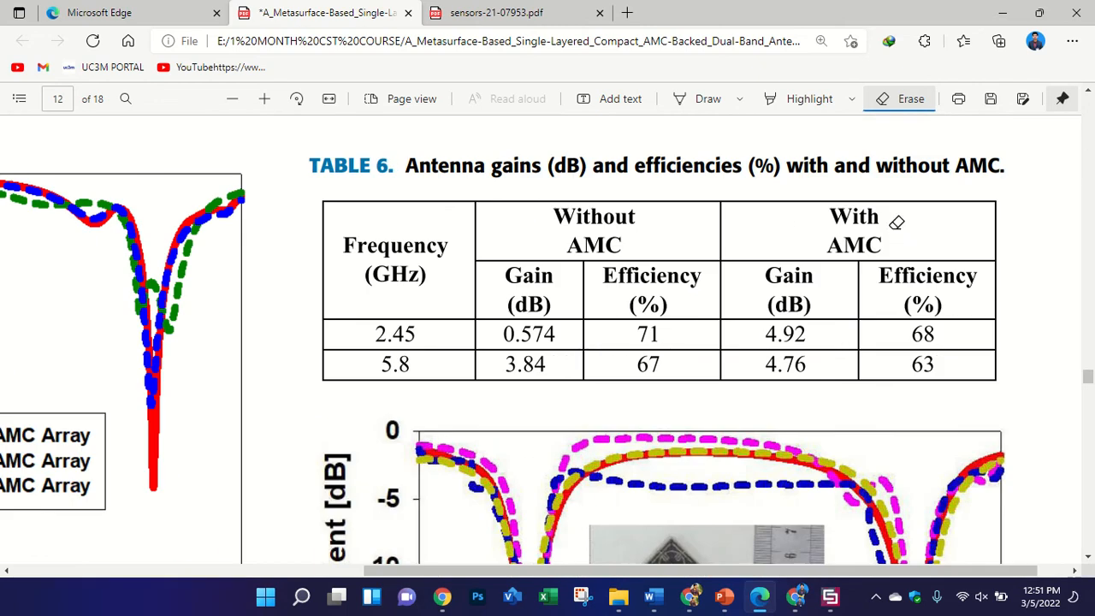
pyautogui.keyDown('ctrl'); pyautogui.scroll(-5, 876, 225); pyautogui.keyUp('ctrl')
# - Search the paper for the table of tissue layer properties and the SAR distribution figures
pyautogui.scroll(5, 687, 265)
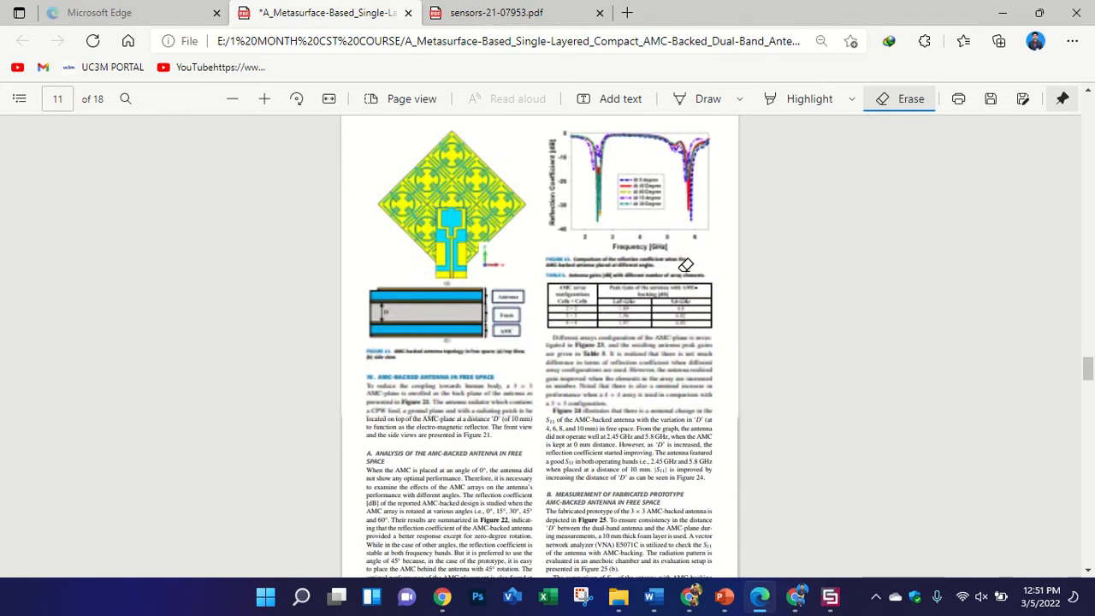
pyautogui.scroll(4, 699, 334)
pyautogui.scroll(8, 699, 334)
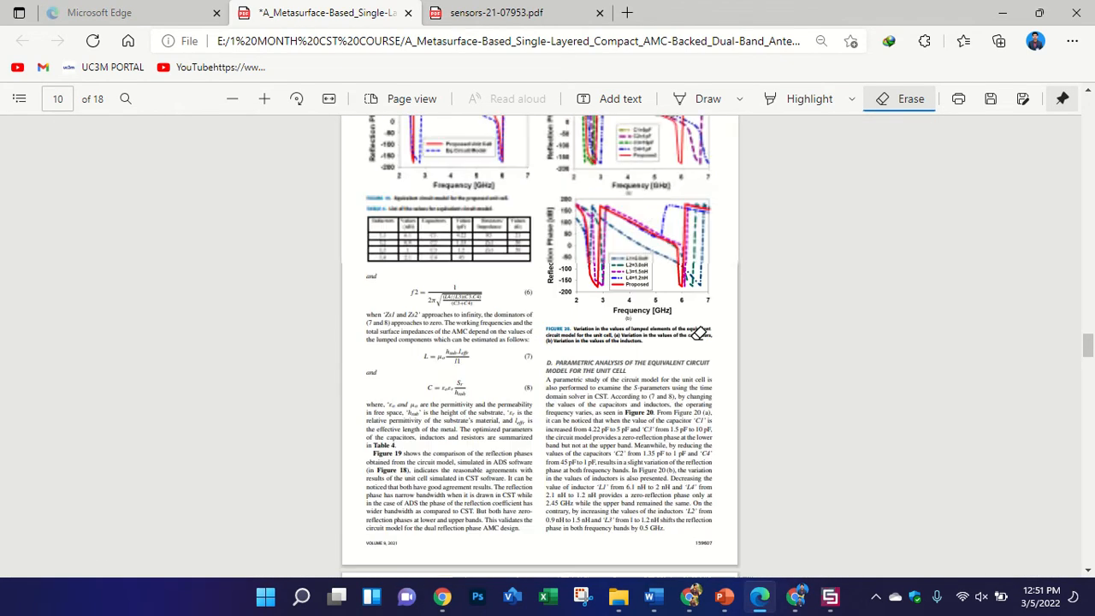
pyautogui.scroll(9, 699, 334)
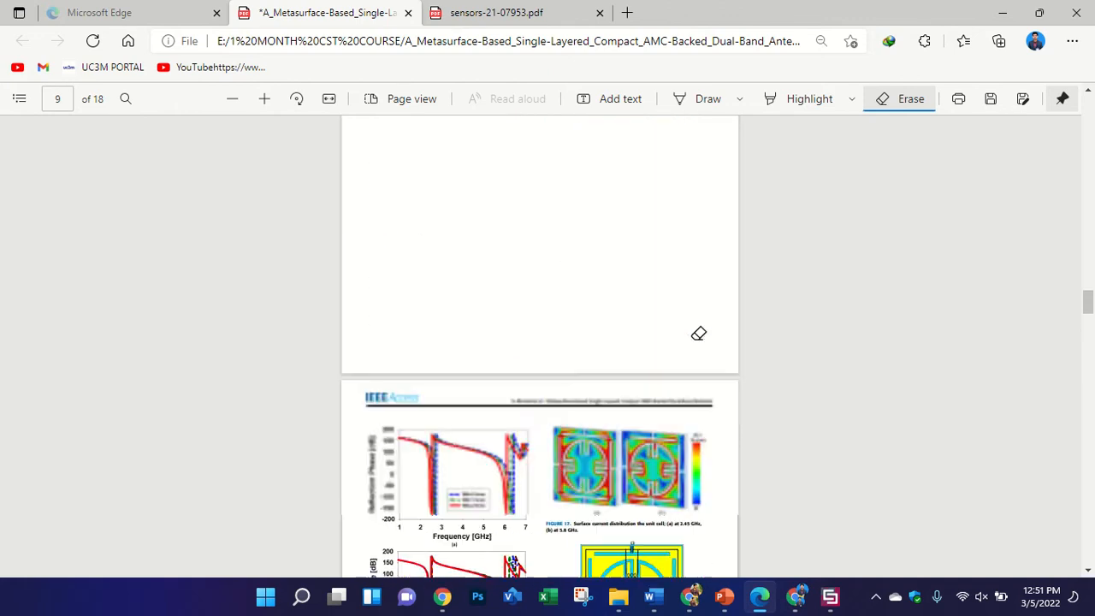
pyautogui.moveTo(1089, 297); pyautogui.dragTo(1089, 351)
pyautogui.moveTo(1089, 382); pyautogui.dragTo(1088, 452)
pyautogui.keyDown('ctrl'); pyautogui.scroll(4, 257, 420); pyautogui.keyUp('ctrl')
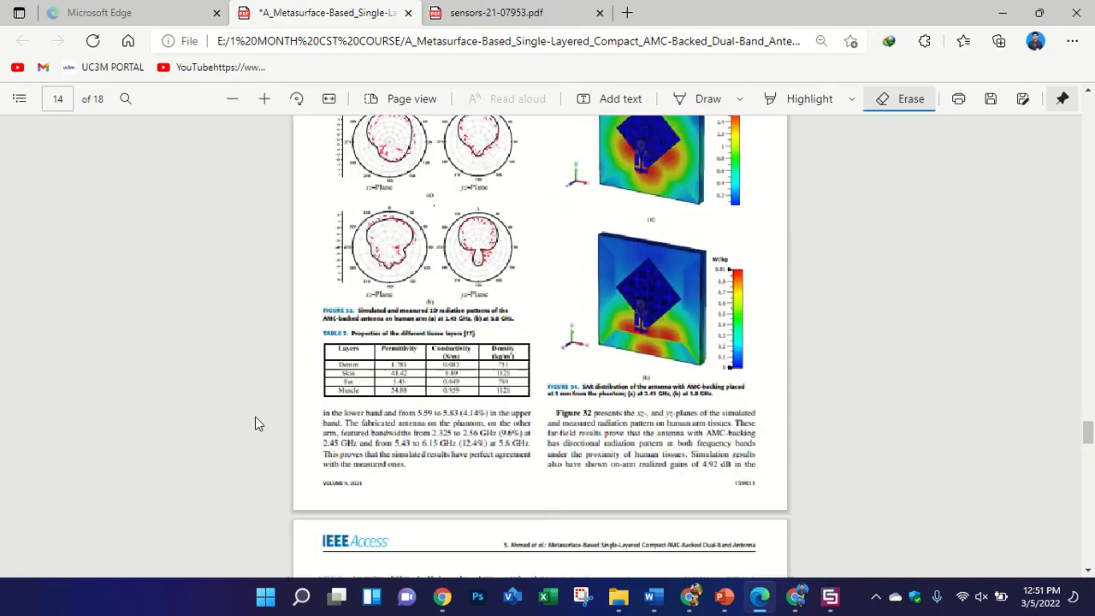
# - Read the permittivity, conductivity and density of denim, skin, fat and muscle in Table 7 of the paper
pyautogui.keyDown('ctrl'); pyautogui.scroll(1, 105, 338); pyautogui.keyUp('ctrl')
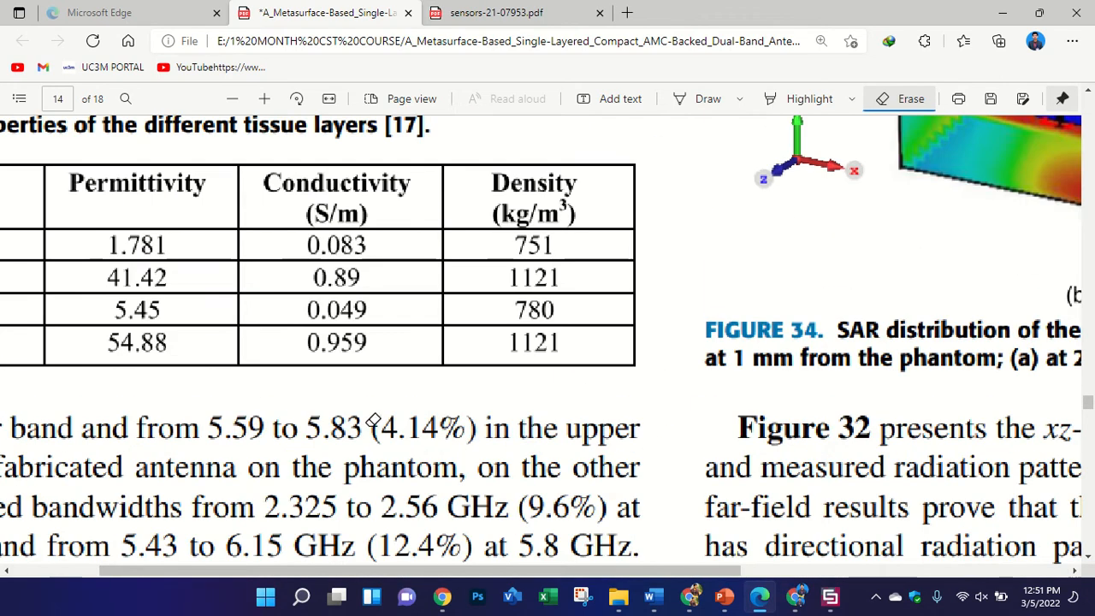
pyautogui.moveTo(560, 570); pyautogui.dragTo(359, 564)
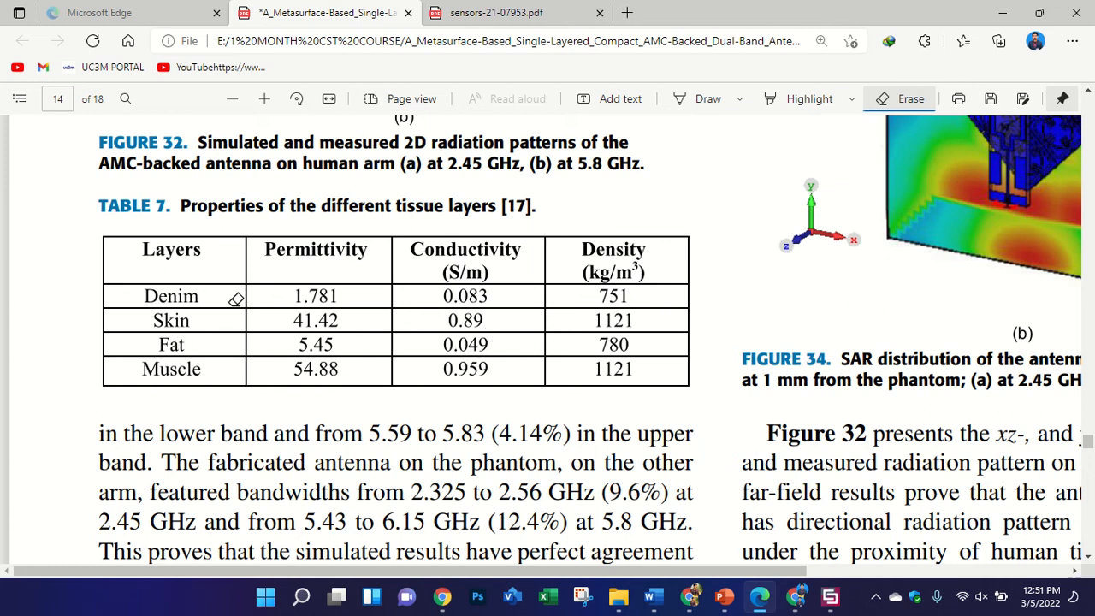
# - Switch back to CST Studio Suite and align the local coordinate system with the back face of the antenna substrate
pyautogui.click(800, 597)
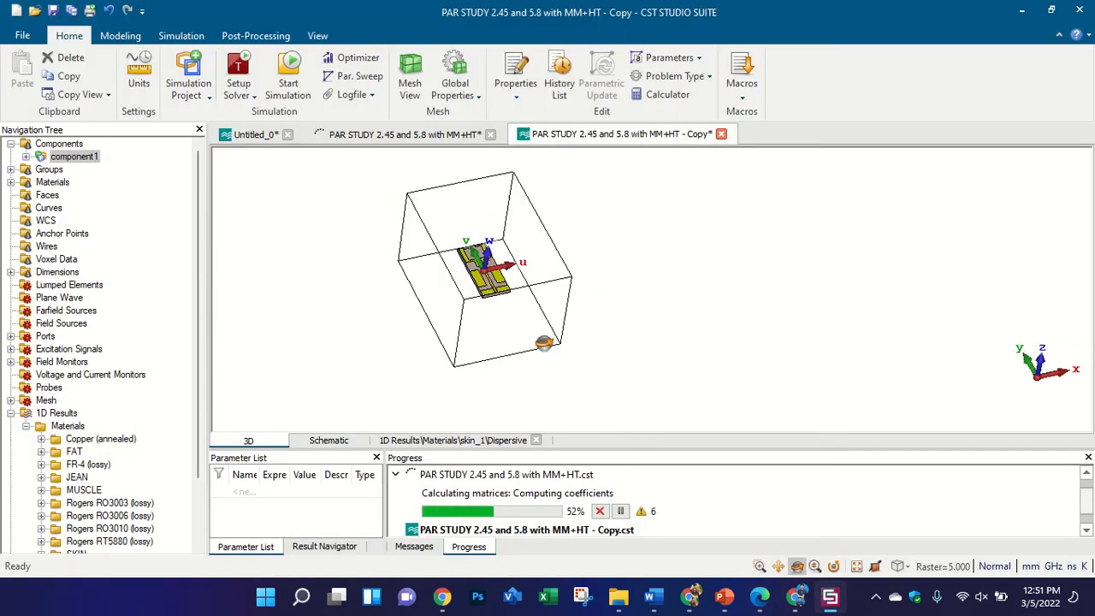
pyautogui.press('KP_5')
pyautogui.scroll(4, 466, 248)
pyautogui.moveTo(485, 305); pyautogui.dragTo(943, 262)
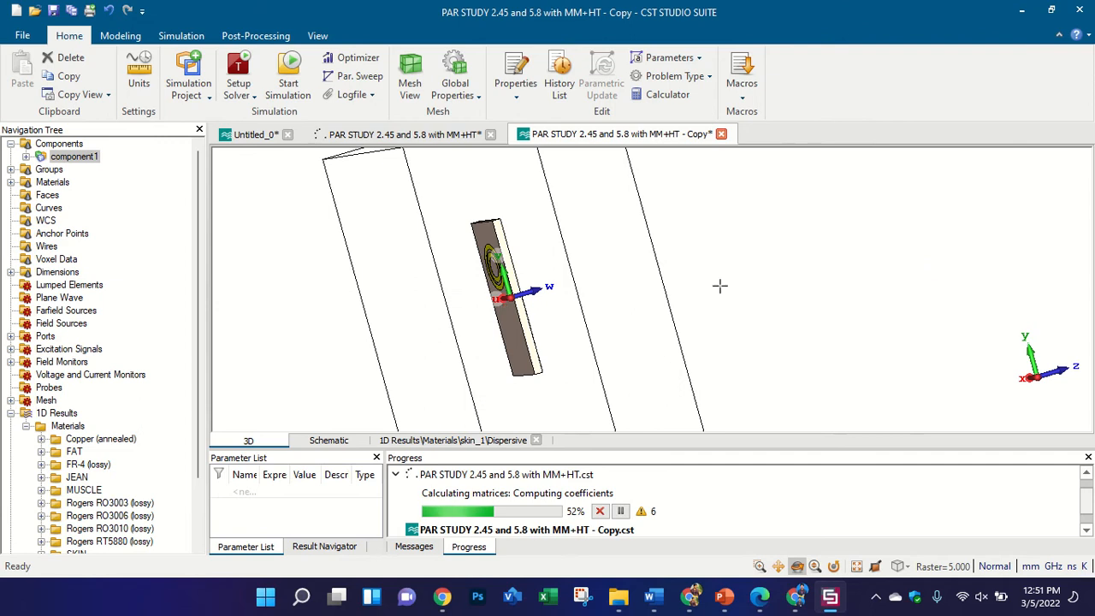
pyautogui.press('KP_5')
pyautogui.click(122, 38)
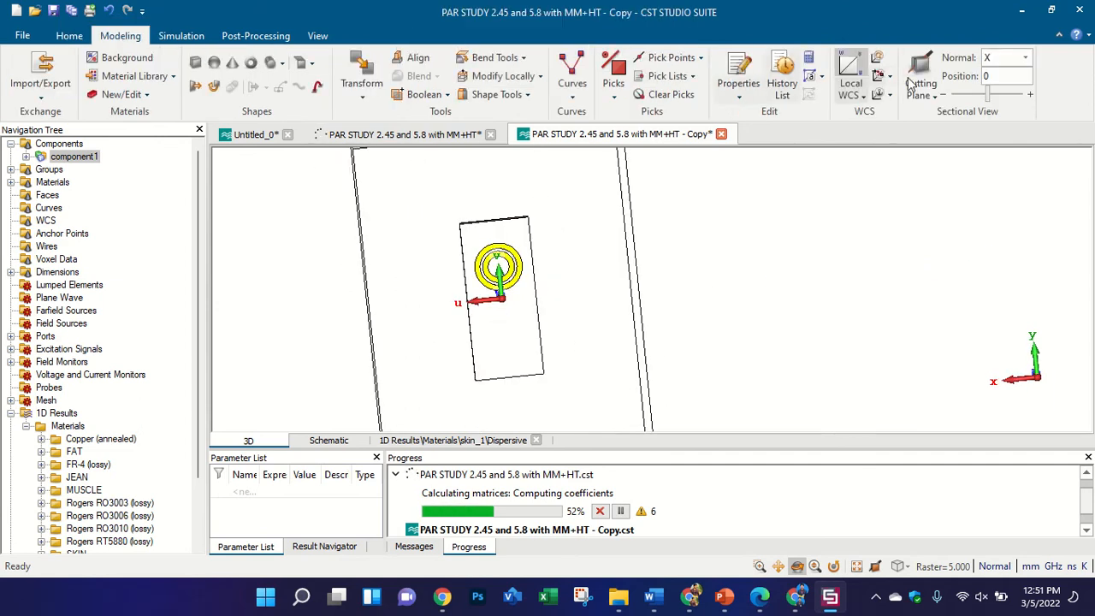
pyautogui.click(882, 77)
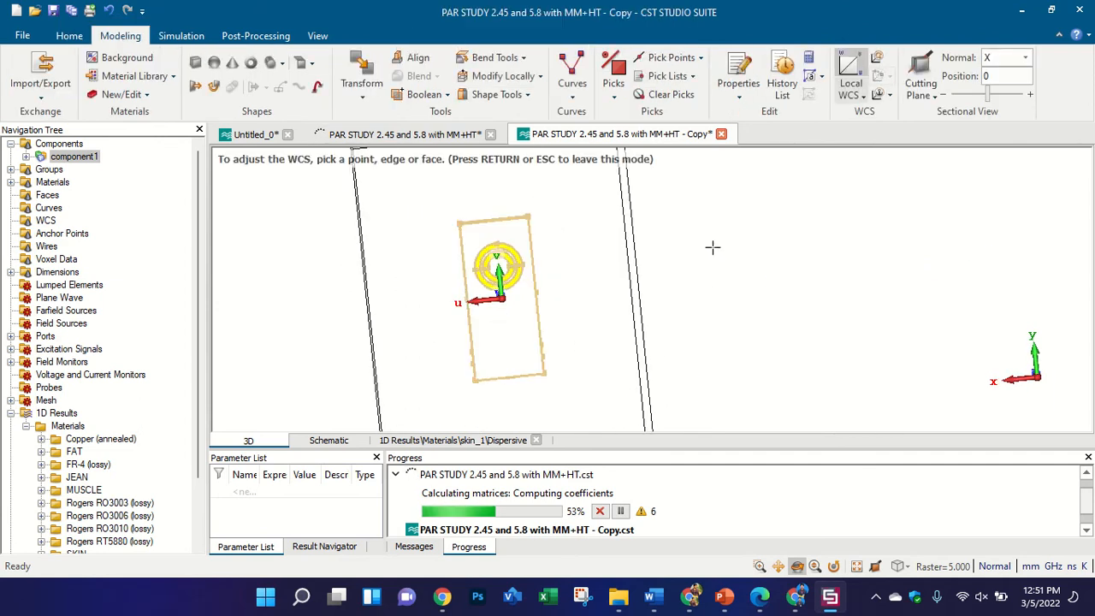
pyautogui.doubleClick(524, 322)
# - Try to rotate the local coordinate system on the substrate's back face by 180° about its W axis
pyautogui.moveTo(687, 285); pyautogui.dragTo(107, 350)
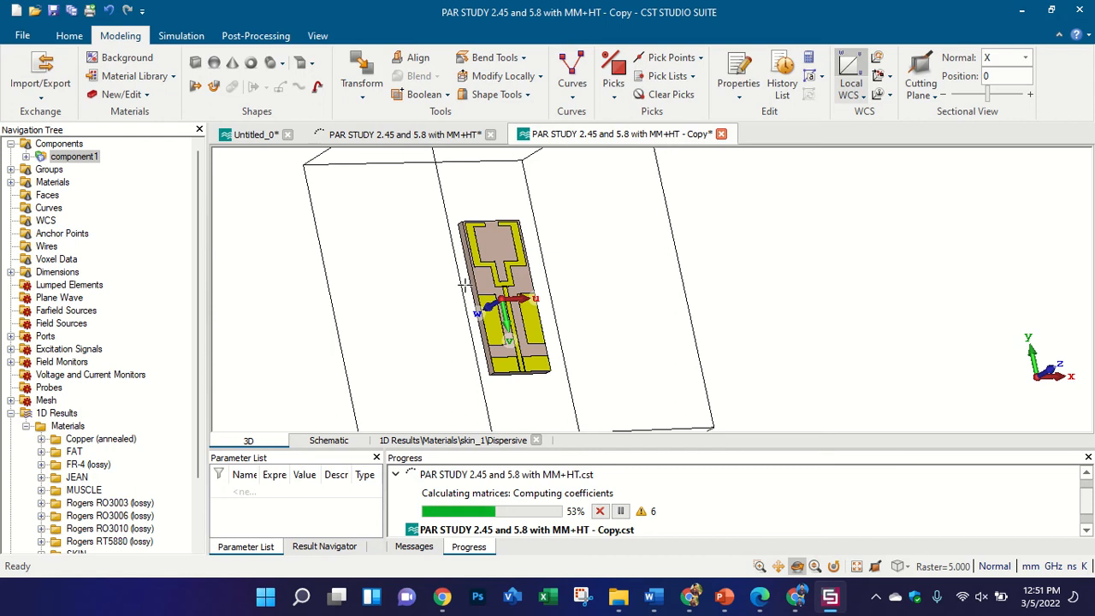
pyautogui.scroll(5, 556, 312)
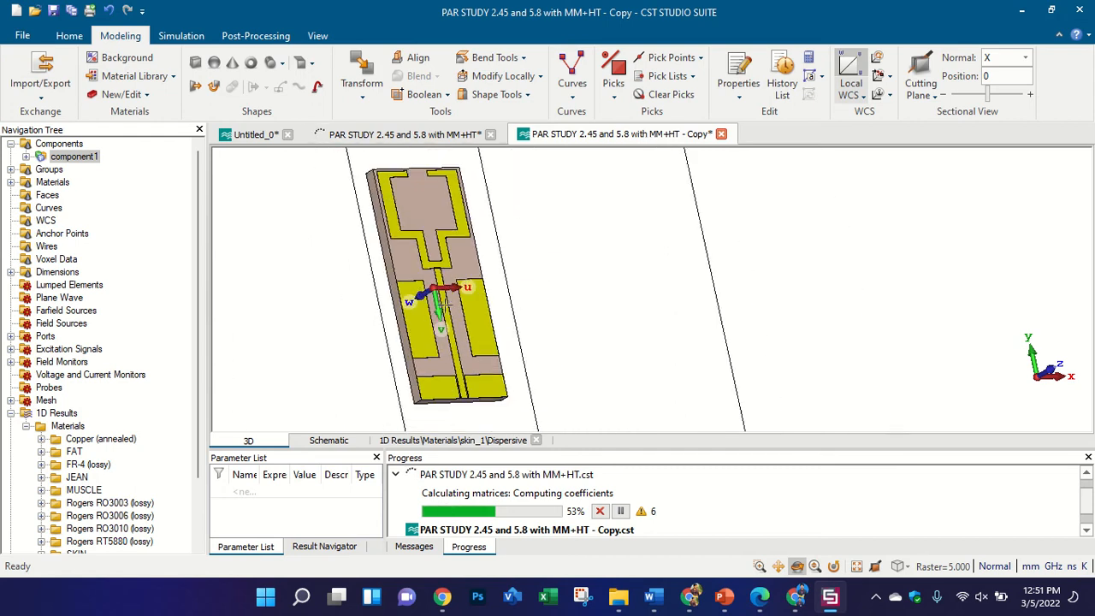
pyautogui.scroll(-3, 416, 291)
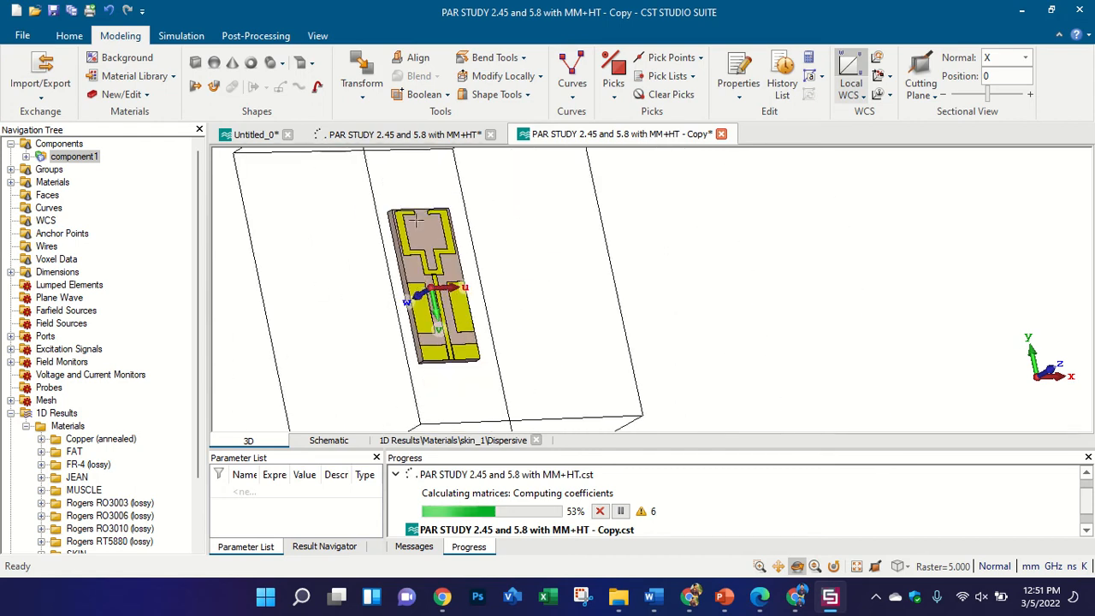
pyautogui.moveTo(428, 291); pyautogui.dragTo(841, 220)
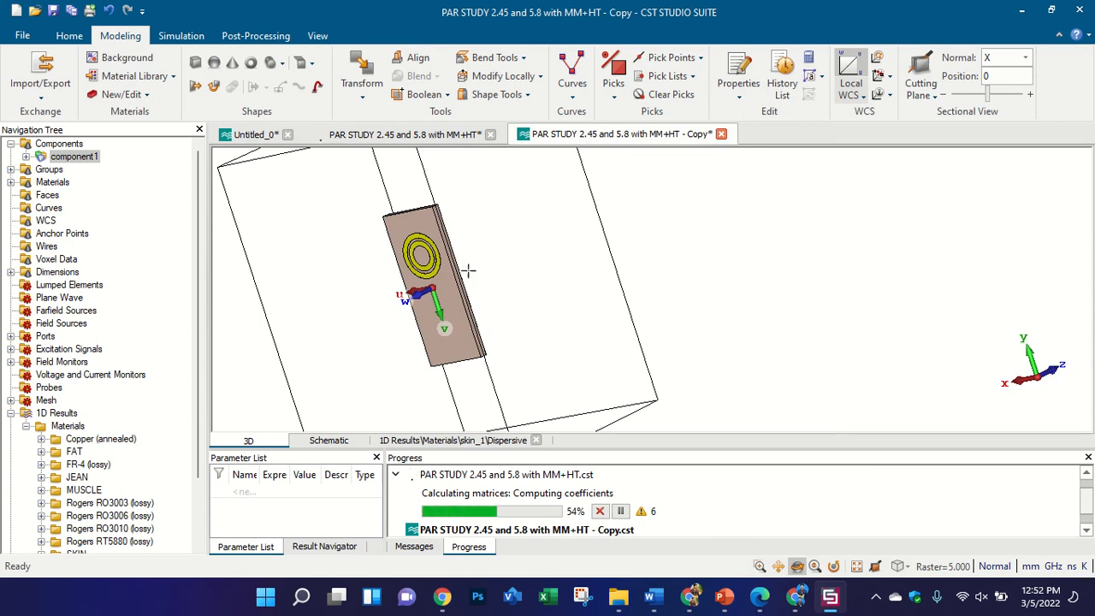
pyautogui.moveTo(591, 265); pyautogui.dragTo(789, 166)
pyautogui.press('3')
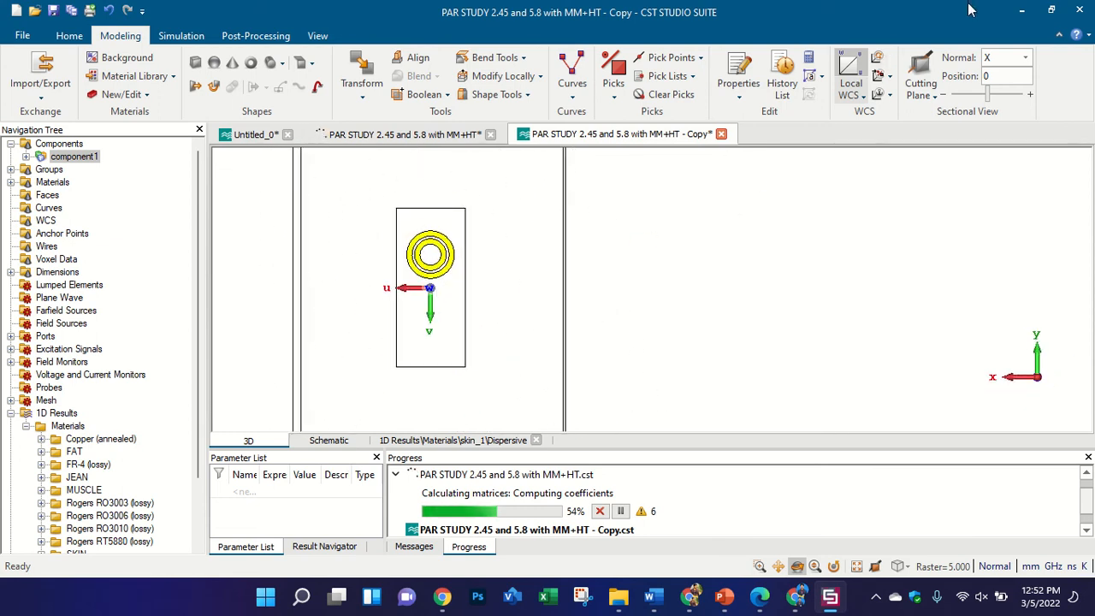
pyautogui.click(877, 59)
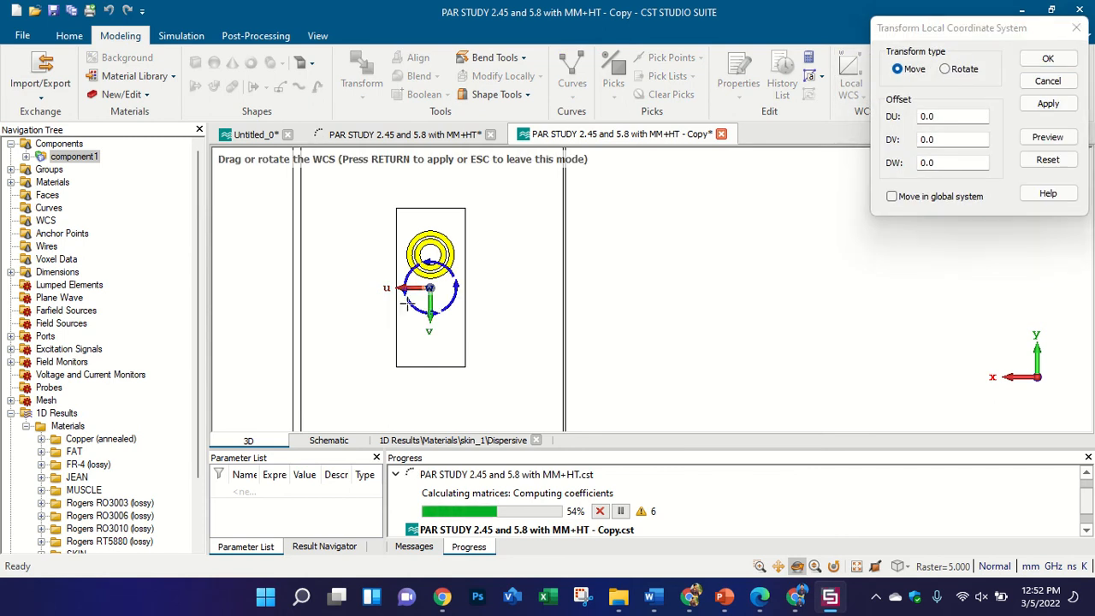
pyautogui.moveTo(409, 301); pyautogui.dragTo(469, 259)
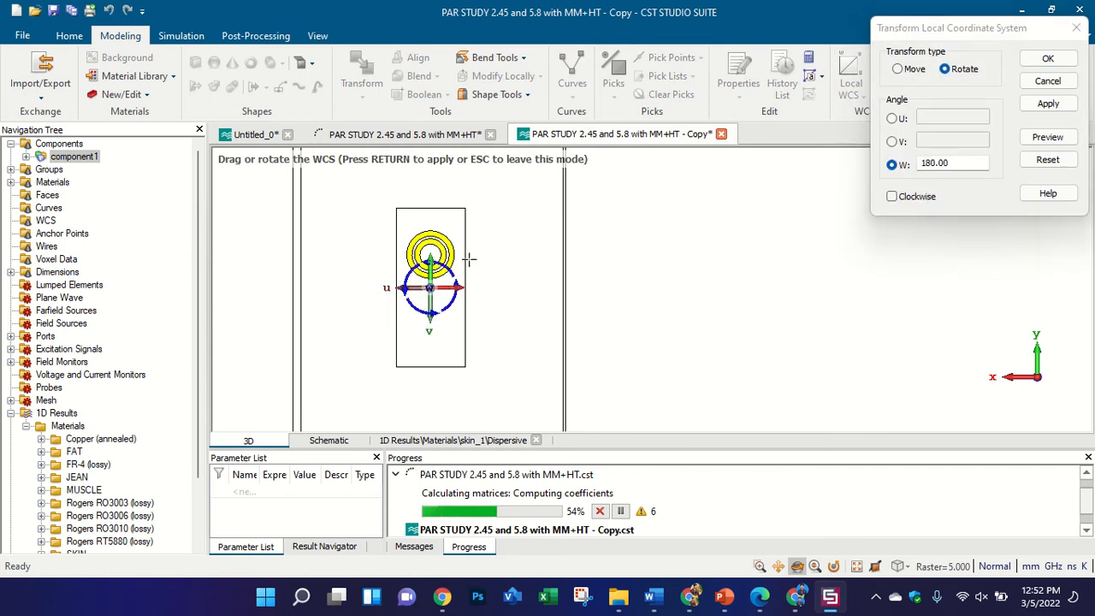
pyautogui.press('Return')
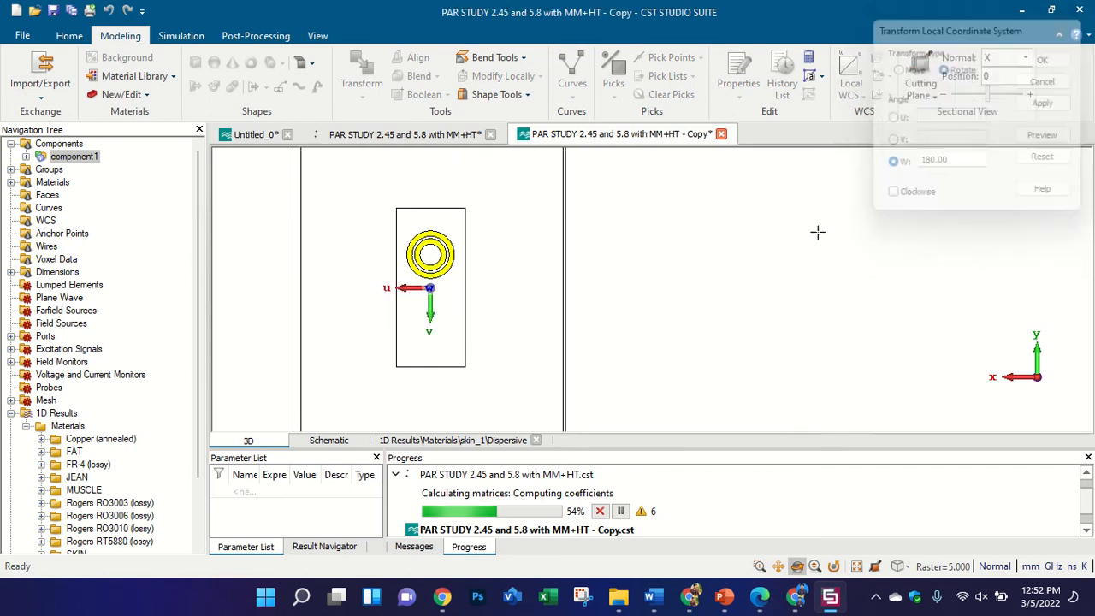
pyautogui.moveTo(603, 312); pyautogui.dragTo(418, 352)
pyautogui.press('KP_4')
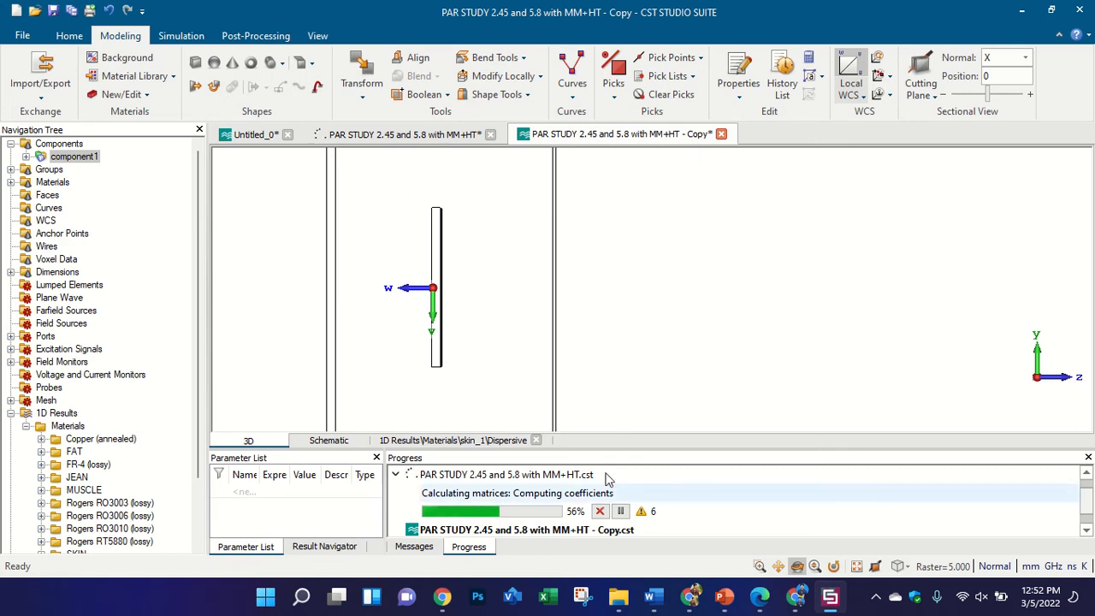
pyautogui.moveTo(502, 354); pyautogui.dragTo(481, 324)
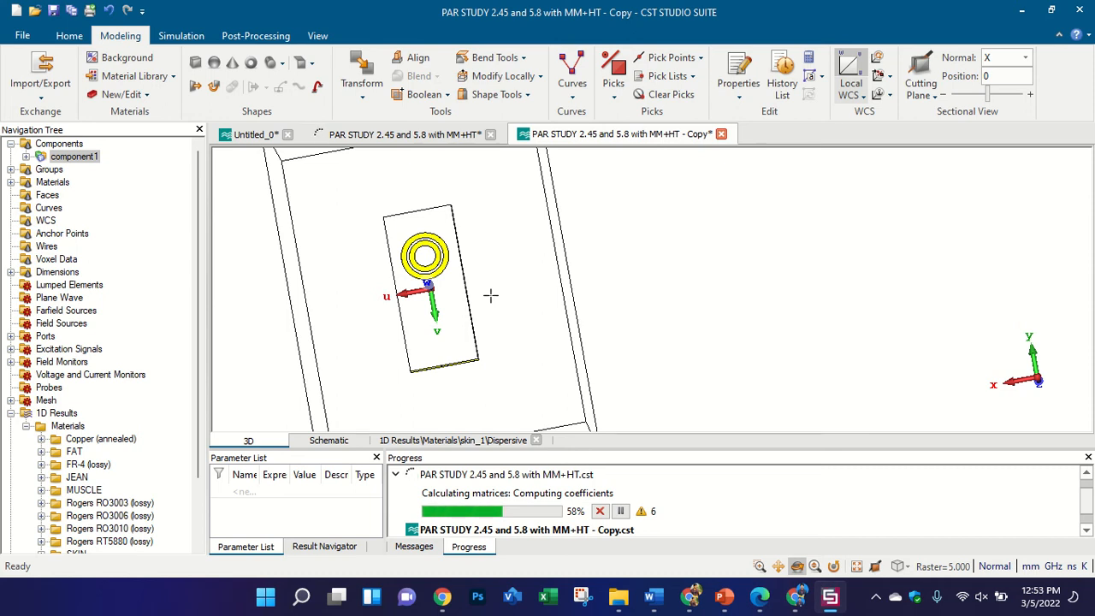
# - Switch to Microsoft Edge and open sensors-21-07953.pdf to read the title of the dual-band antenna article
pyautogui.click(762, 599)
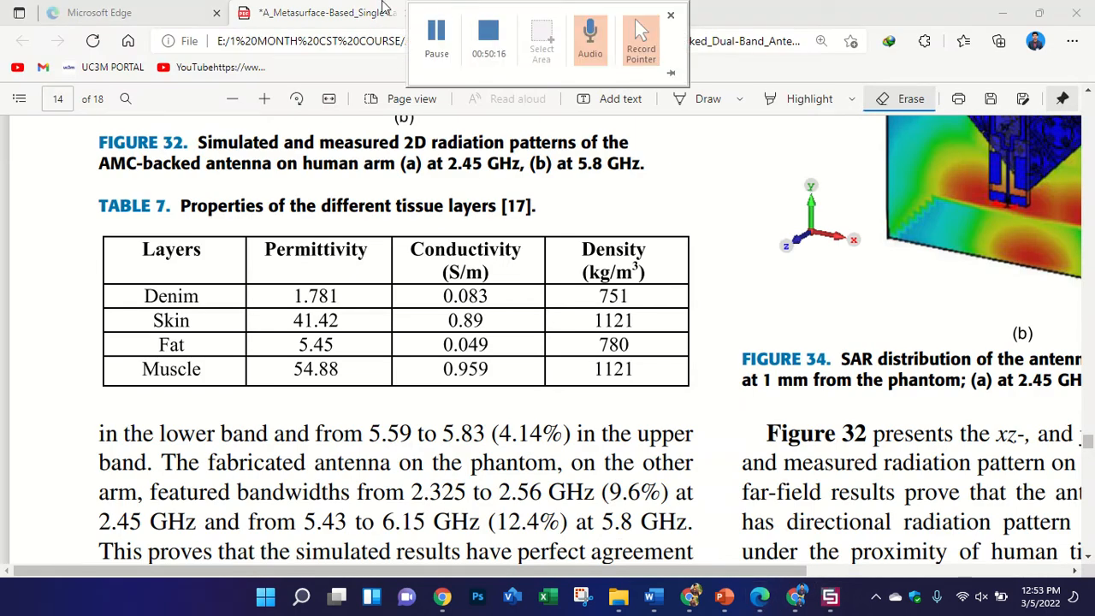
pyautogui.click(504, 15)
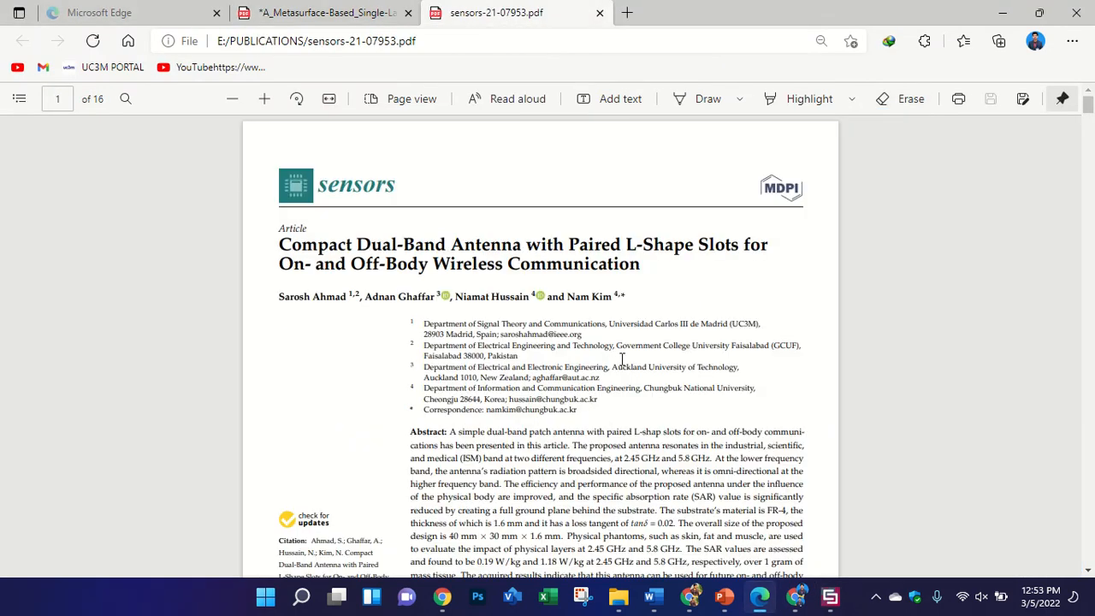
pyautogui.moveTo(360, 238); pyautogui.dragTo(513, 295)
pyautogui.click(311, 261)
pyautogui.moveTo(281, 263); pyautogui.dragTo(426, 255)
pyautogui.click(295, 257)
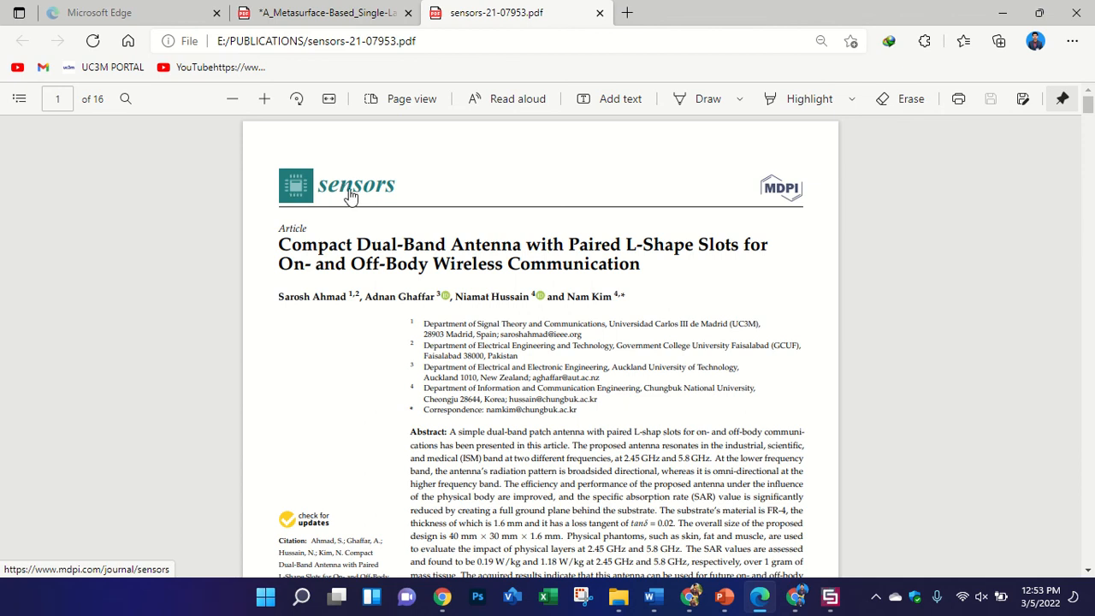
# - Find Figure 1 in the article and examine the antenna's top layer, back layer and side view
pyautogui.scroll(-15, 543, 364)
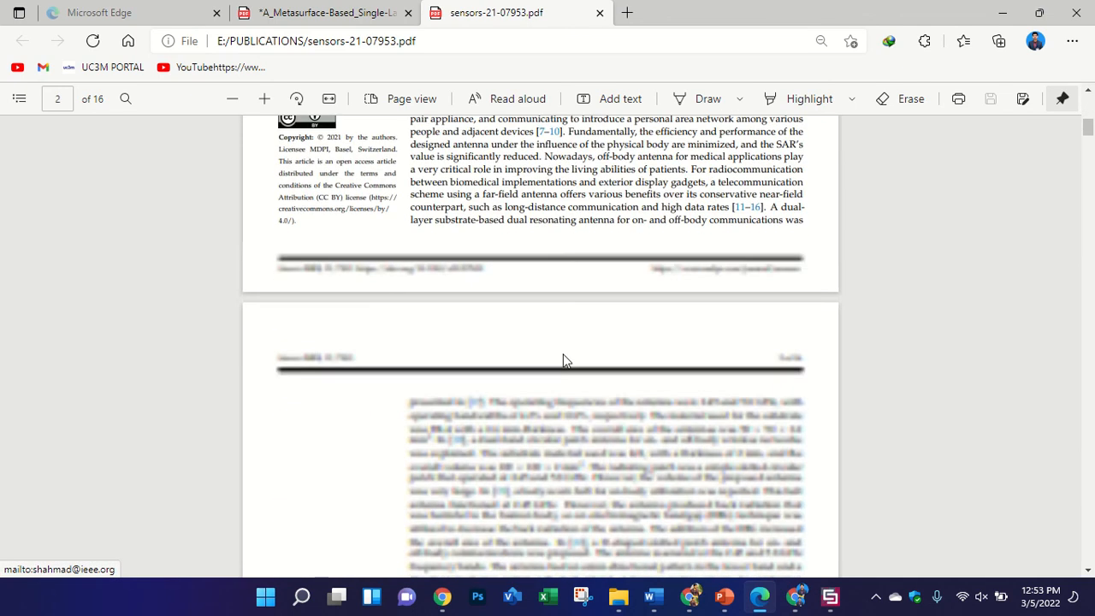
pyautogui.scroll(-10, 582, 540)
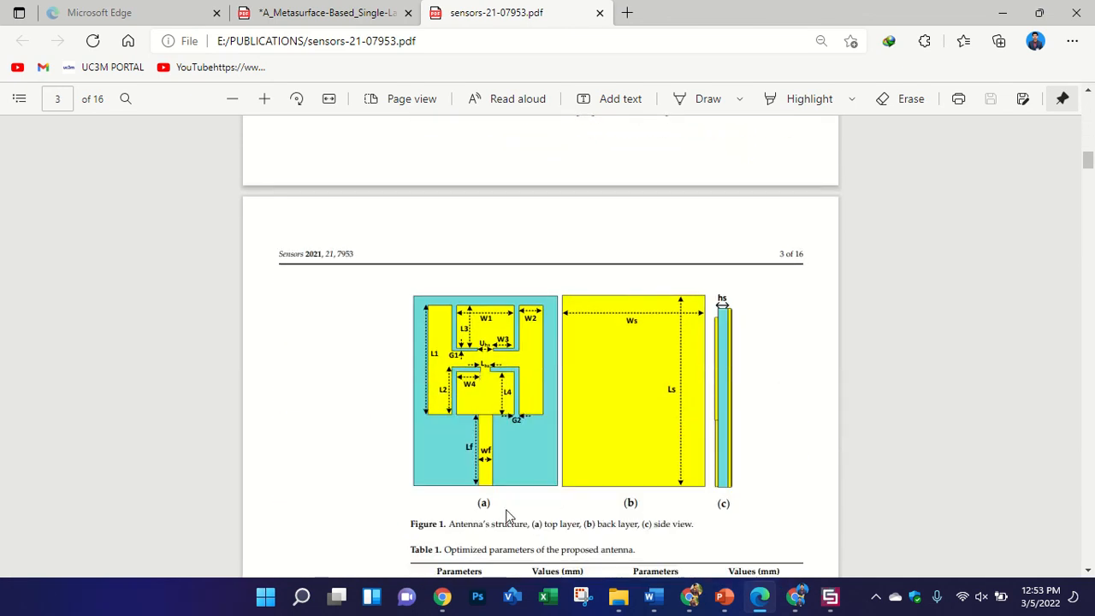
pyautogui.keyDown('ctrl'); pyautogui.scroll(3, 505, 516); pyautogui.keyUp('ctrl')
pyautogui.scroll(1, 505, 516)
pyautogui.keyDown('ctrl'); pyautogui.scroll(-2, 506, 516); pyautogui.keyUp('ctrl')
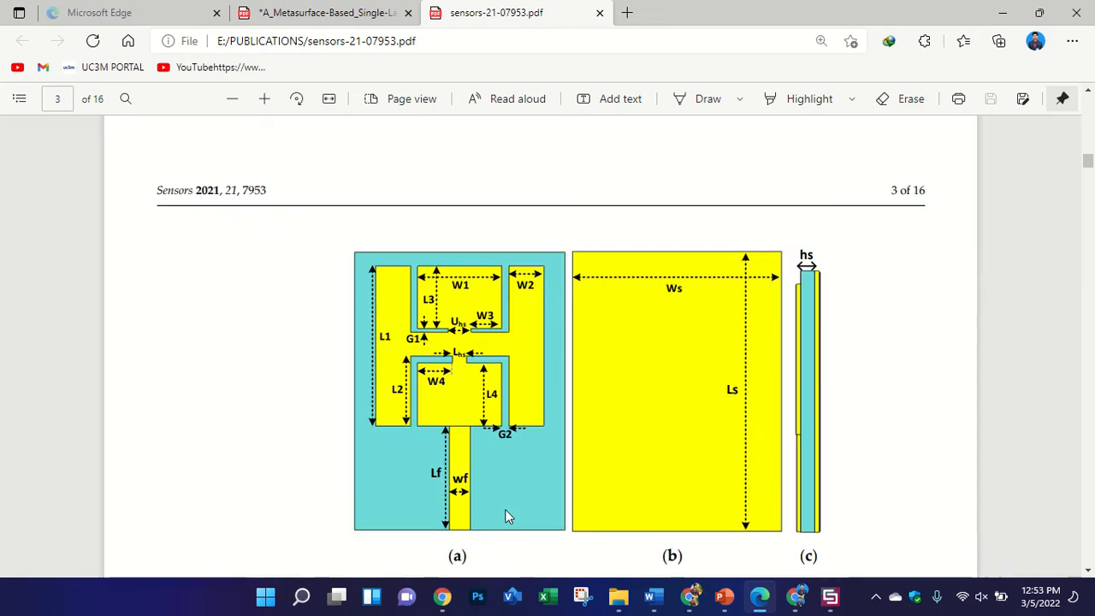
pyautogui.keyDown('ctrl'); pyautogui.scroll(1, 508, 519); pyautogui.keyUp('ctrl')
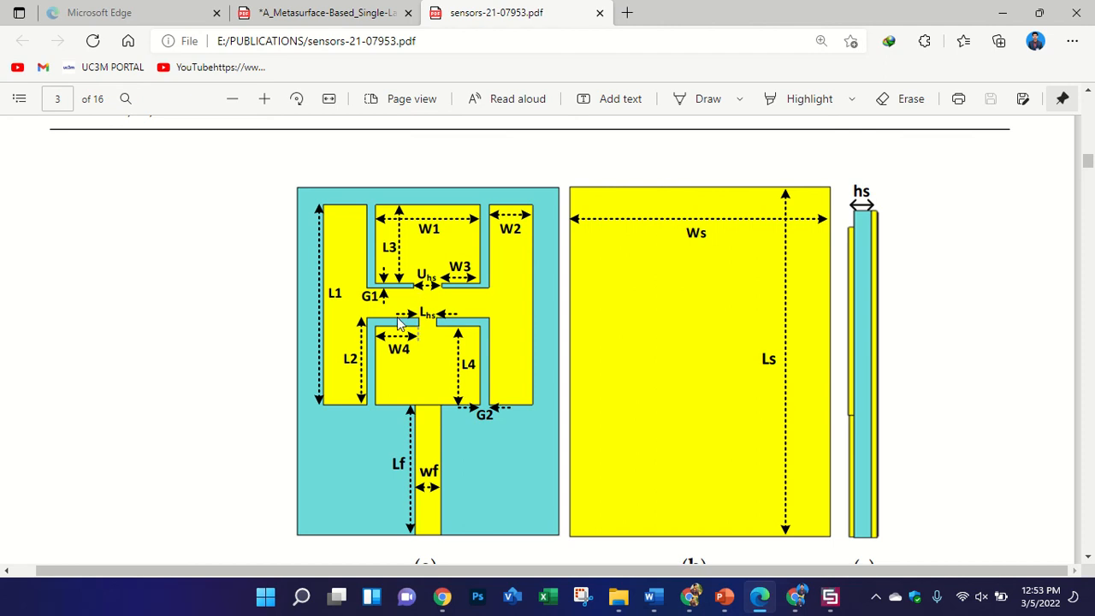
# - Examine the S11 plot of the designed dual-band antenna in Figure 2 at the 2.45 and 5.8 GHz bands
pyautogui.keyDown('ctrl'); pyautogui.scroll(-2, 398, 324); pyautogui.keyUp('ctrl')
pyautogui.scroll(-10, 451, 325)
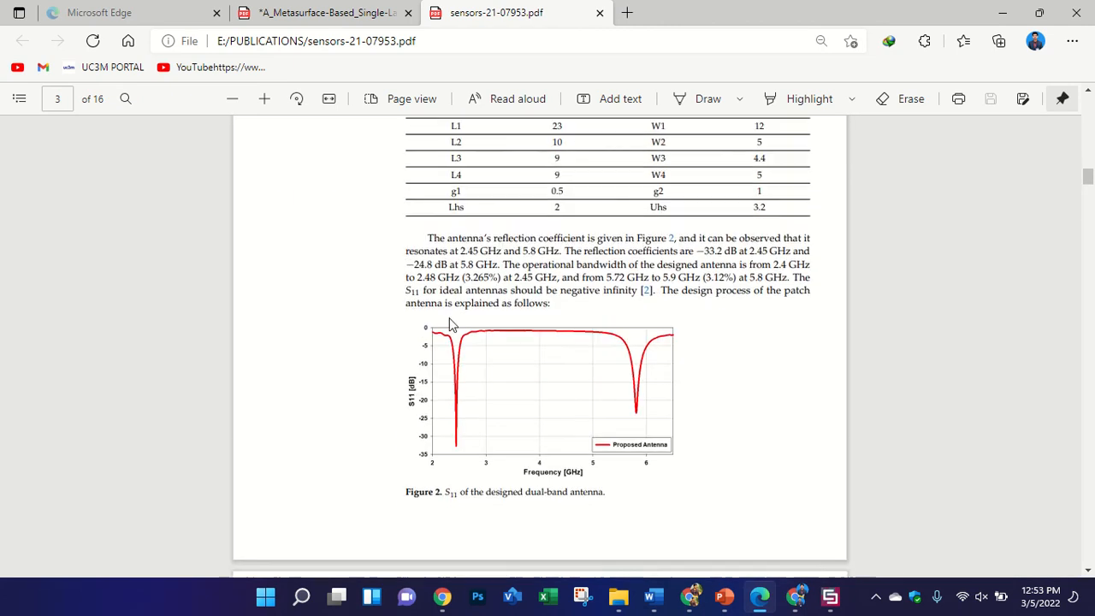
pyautogui.keyDown('ctrl'); pyautogui.scroll(3, 451, 325); pyautogui.keyUp('ctrl')
pyautogui.scroll(2, 557, 330)
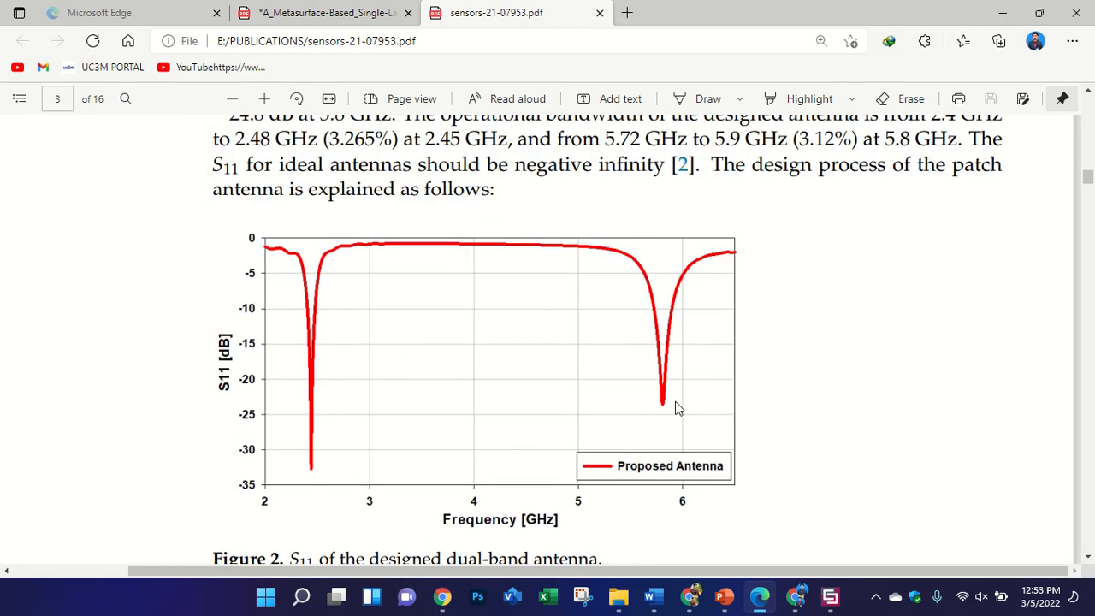
pyautogui.keyDown('ctrl'); pyautogui.scroll(-1, 513, 406); pyautogui.keyUp('ctrl')
# - Examine the parametric study plots in Figure 5 for the horizontal slots and the patch dimensions
pyautogui.scroll(-10, 524, 397)
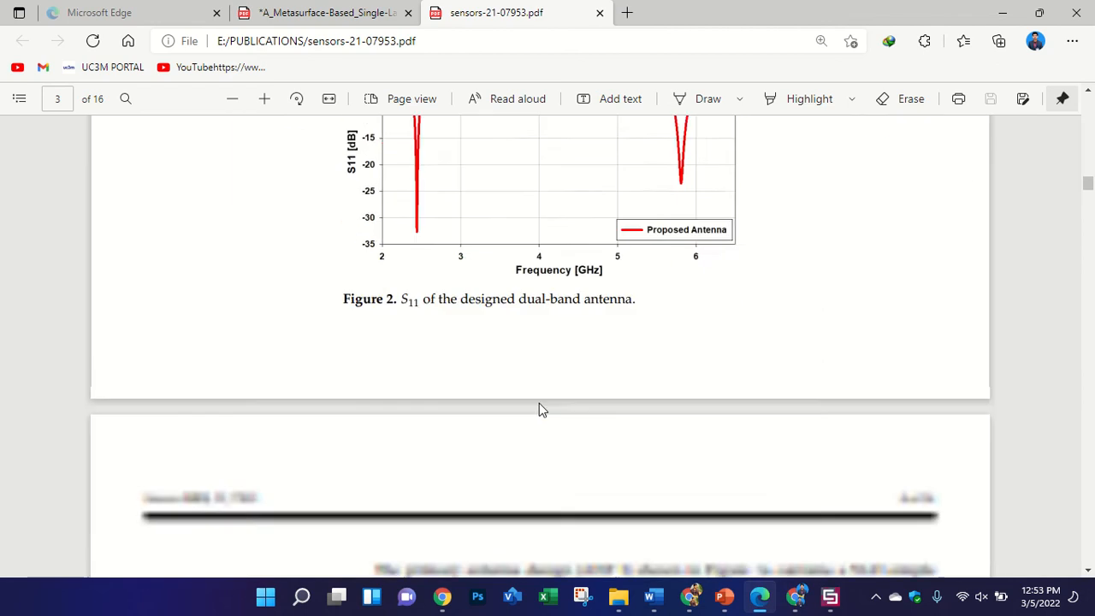
pyautogui.scroll(-15, 548, 402)
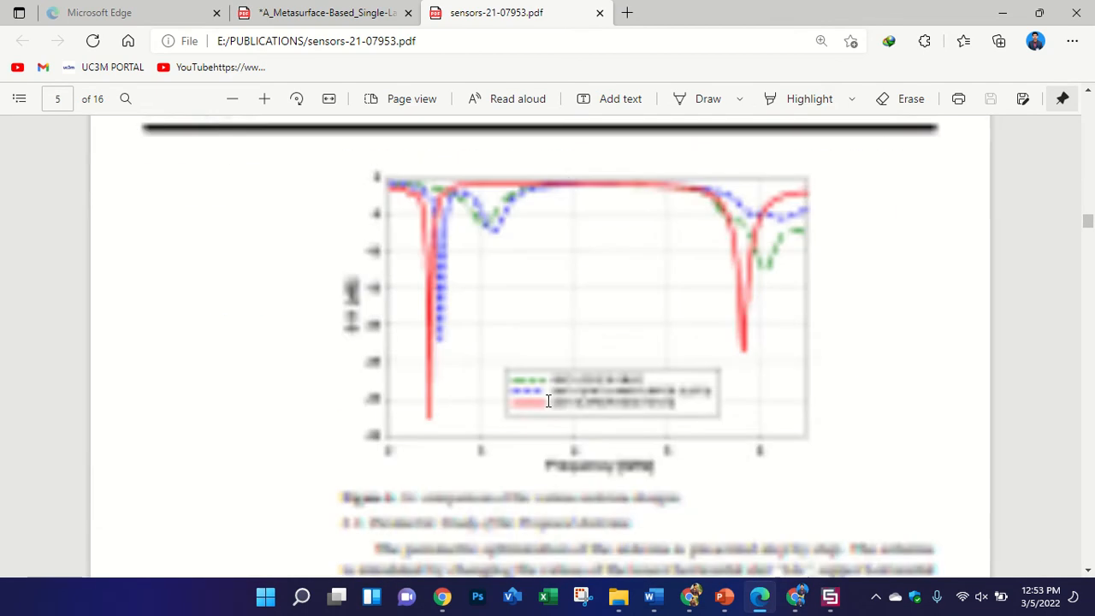
pyautogui.scroll(-15, 548, 401)
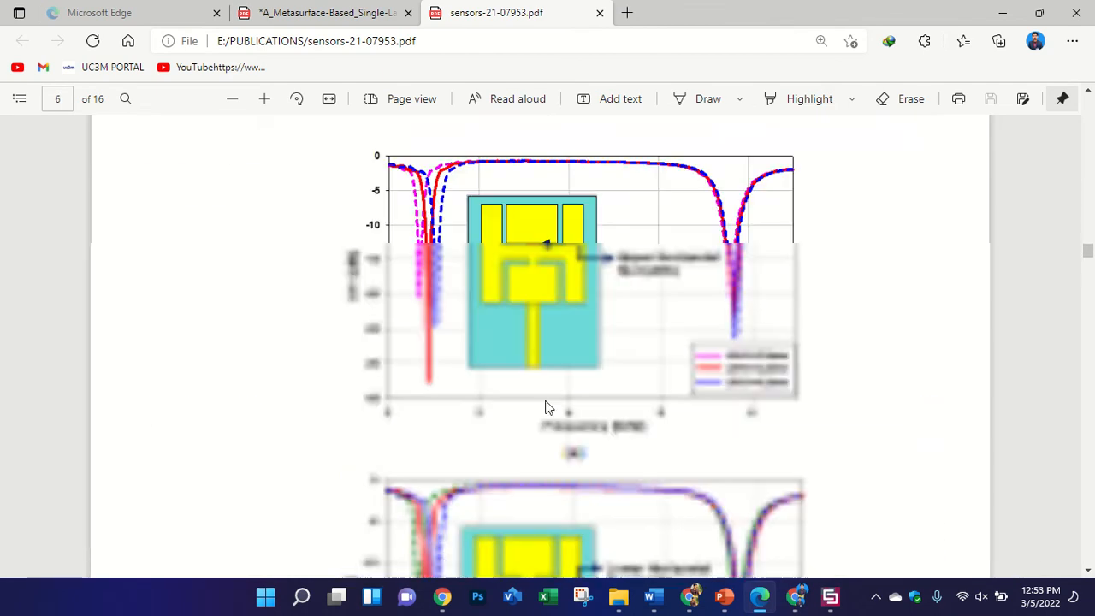
pyautogui.keyDown('ctrl'); pyautogui.scroll(-3, 547, 399); pyautogui.keyUp('ctrl')
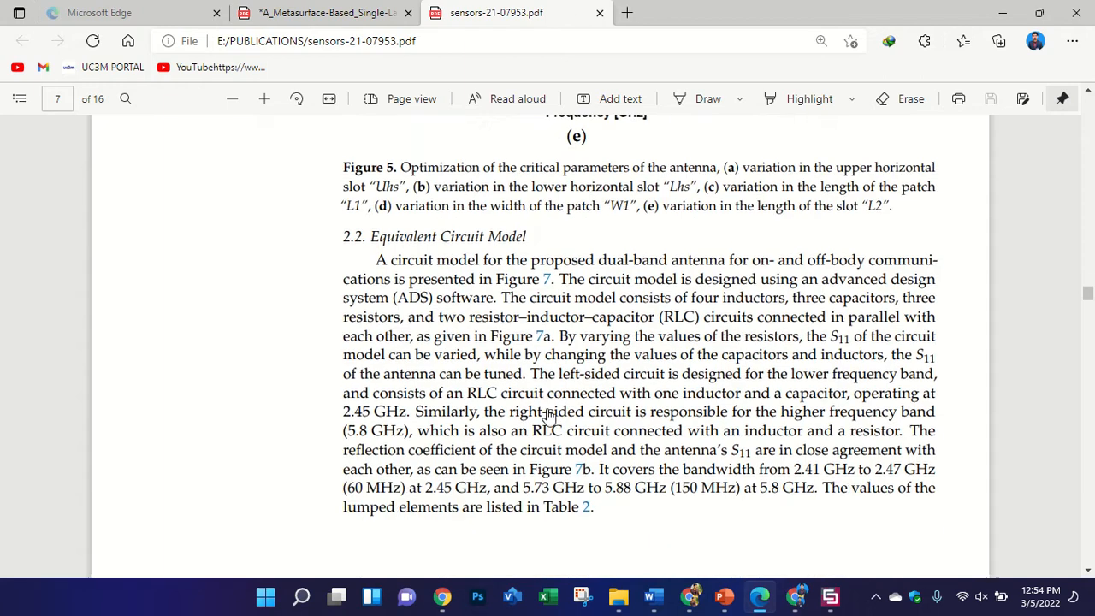
pyautogui.keyDown('ctrl'); pyautogui.scroll(-2, 549, 416); pyautogui.keyUp('ctrl')
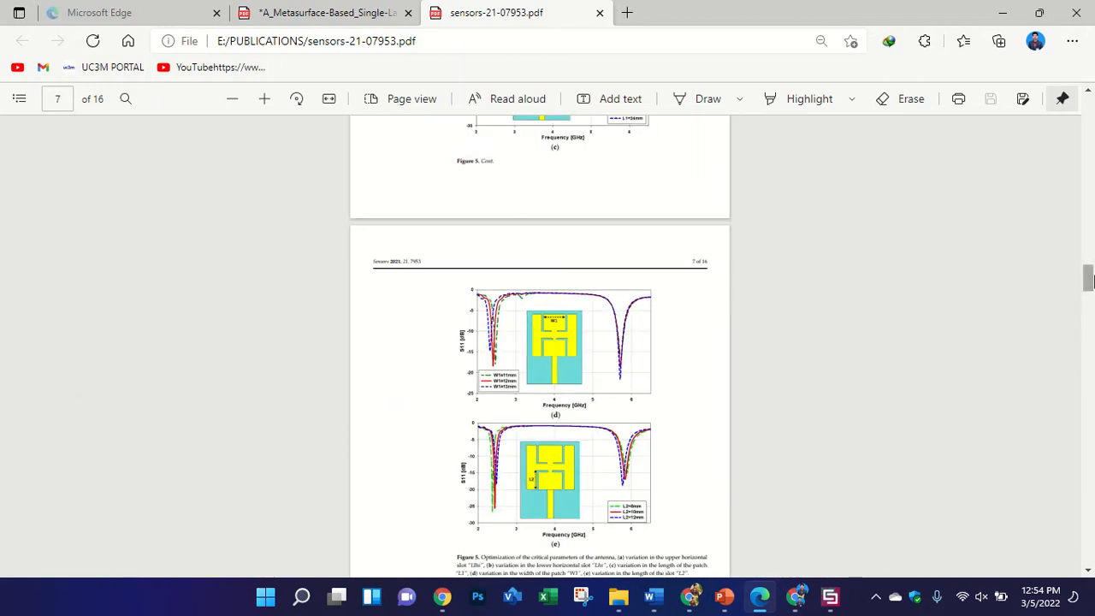
pyautogui.moveTo(1089, 281)
pyautogui.mouseDown()
pyautogui.moveTo(1090, 174)
pyautogui.moveTo(1090, 265)
pyautogui.mouseUp()
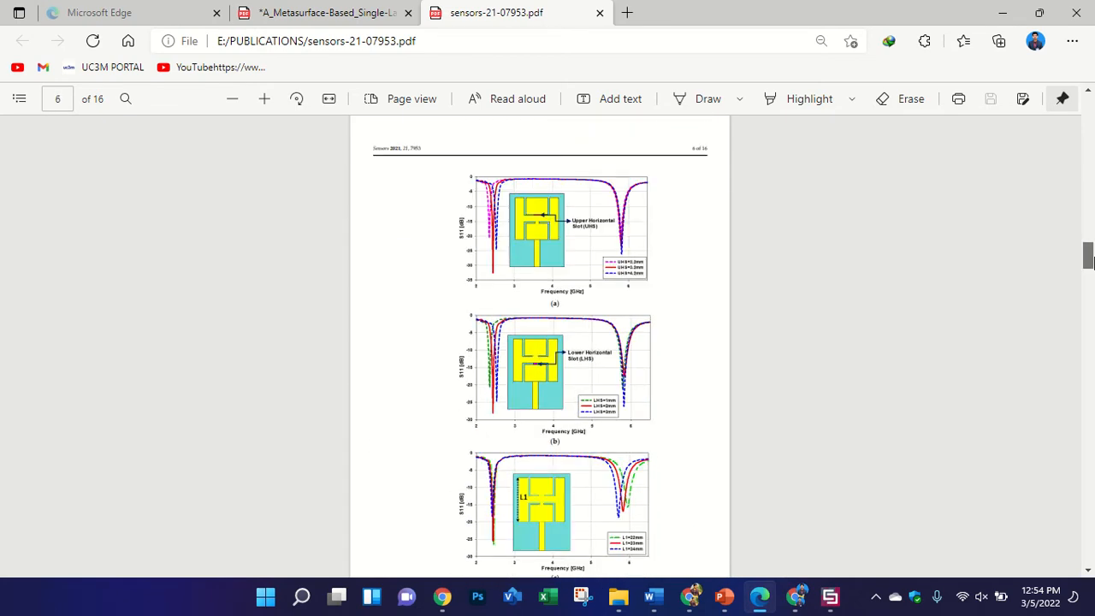
pyautogui.keyDown('ctrl'); pyautogui.scroll(3, 602, 191); pyautogui.keyUp('ctrl')
pyautogui.scroll(-3, 709, 274)
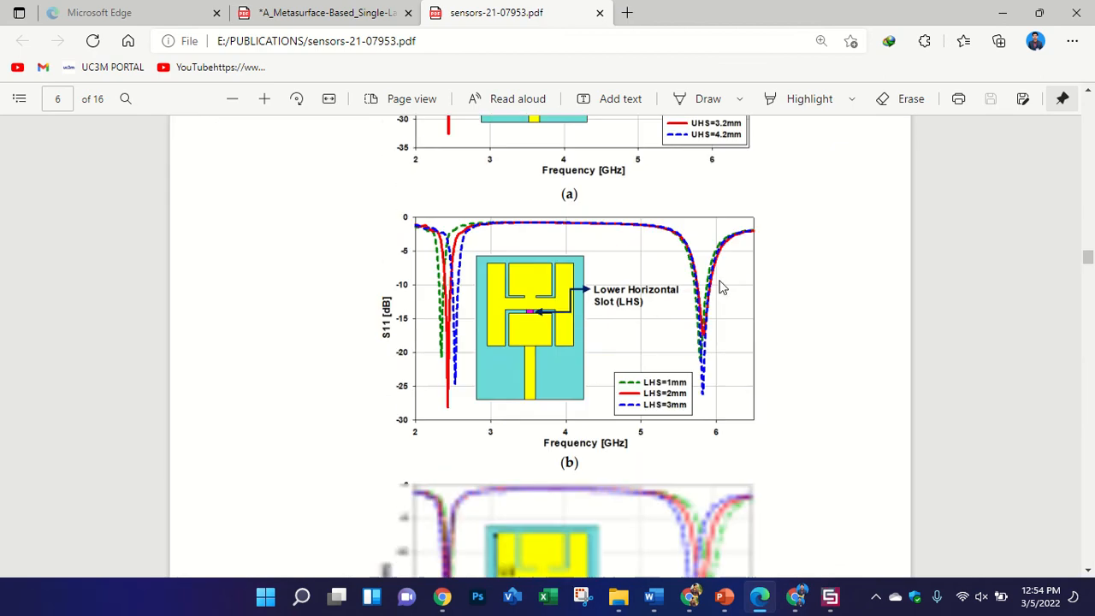
# - Find Figure 11 in the article and examine the antenna's free-space 2D radiation patterns at 2.45 and 5.8 GHz
pyautogui.scroll(-10, 721, 288)
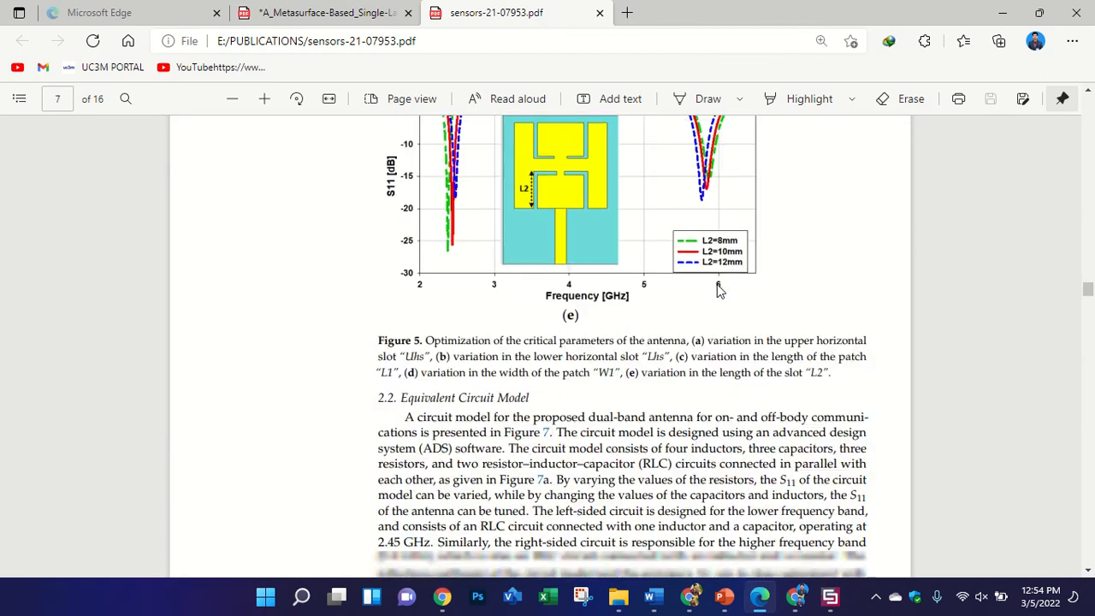
pyautogui.scroll(-10, 718, 291)
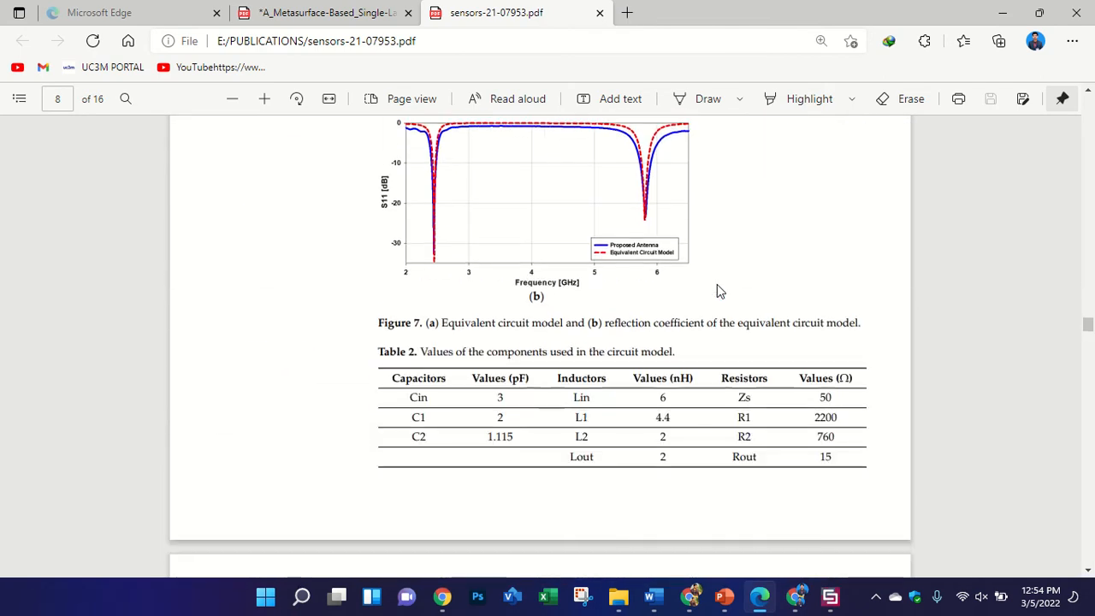
pyautogui.scroll(-10, 717, 285)
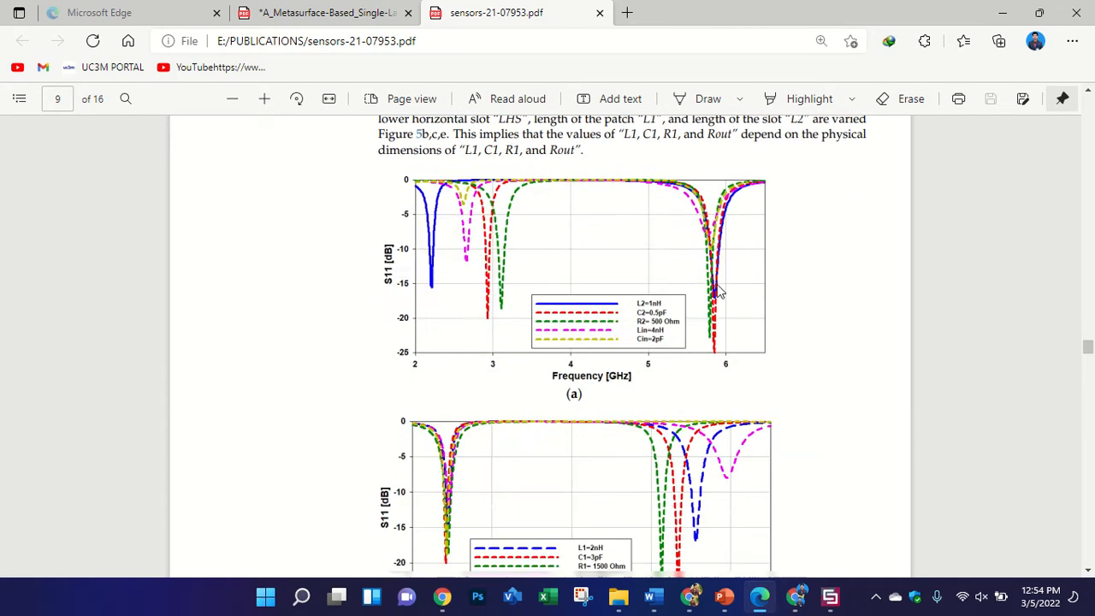
pyautogui.scroll(-10, 718, 291)
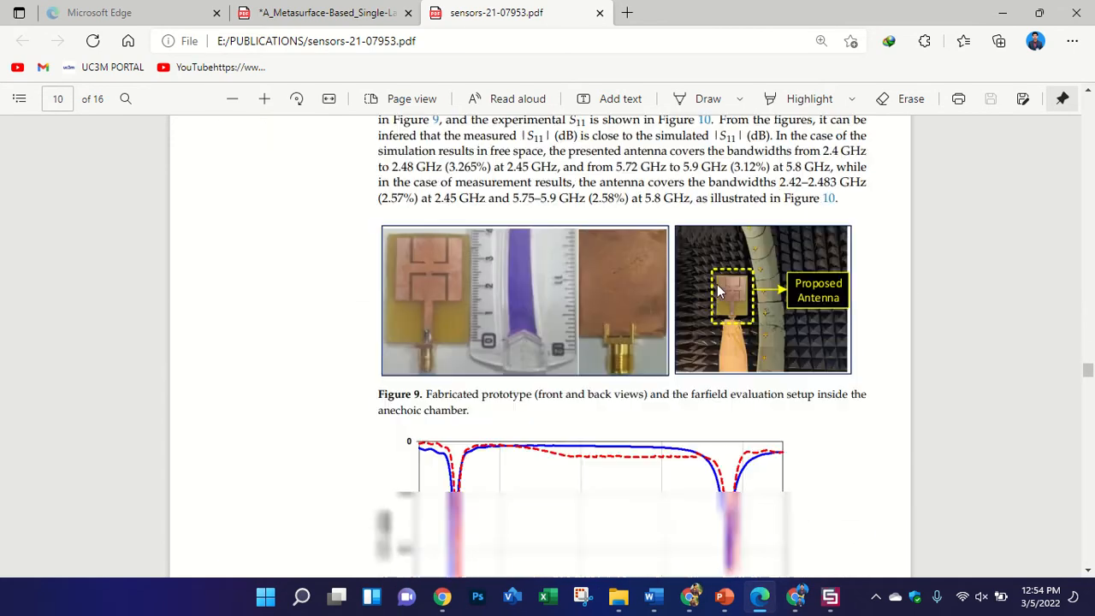
pyautogui.scroll(-8, 717, 291)
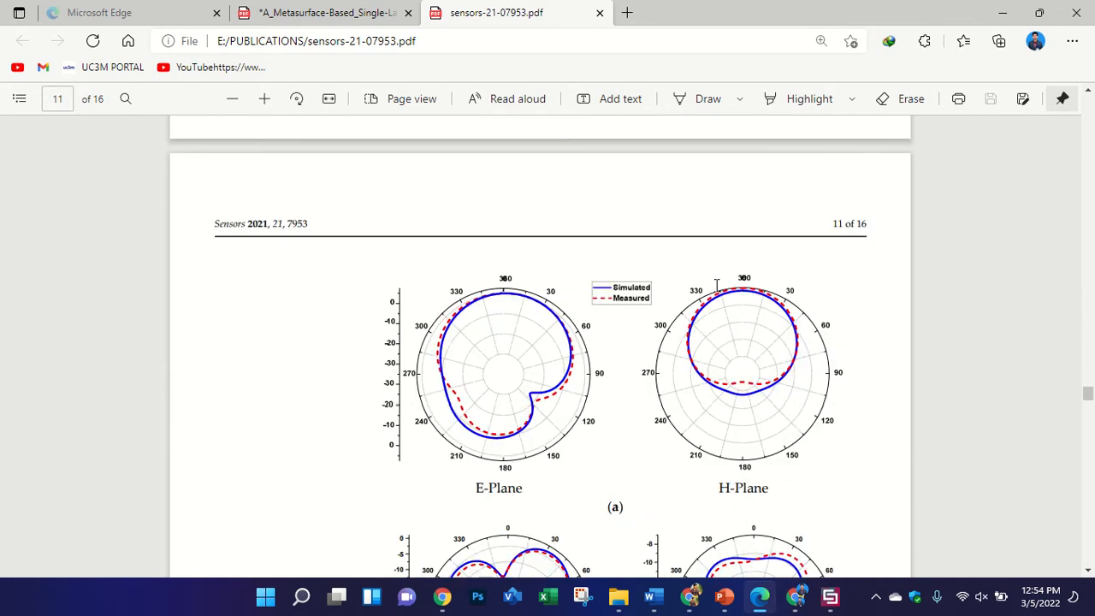
pyautogui.scroll(-2, 717, 284)
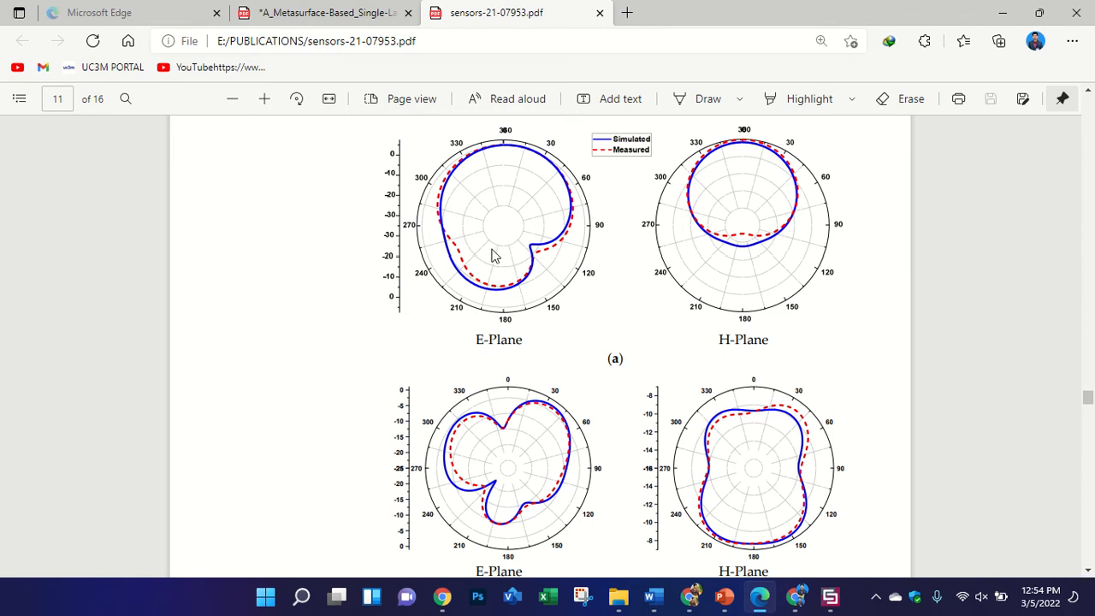
pyautogui.scroll(-1, 505, 308)
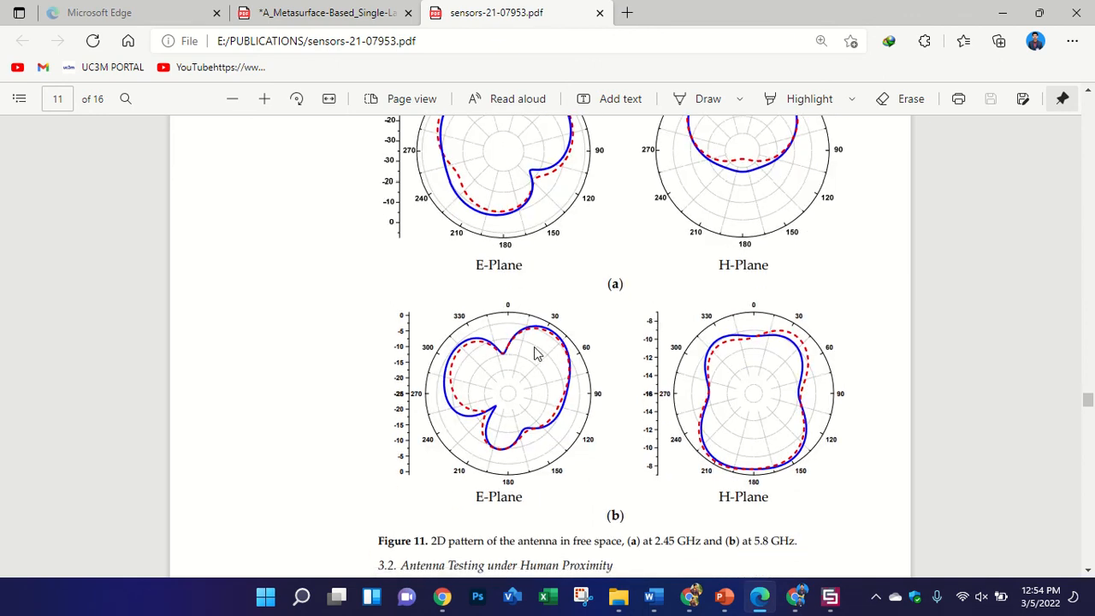
# - Read the section on antenna testing under human proximity and examine the human body tissue model in Figure 12a
pyautogui.scroll(-4, 531, 346)
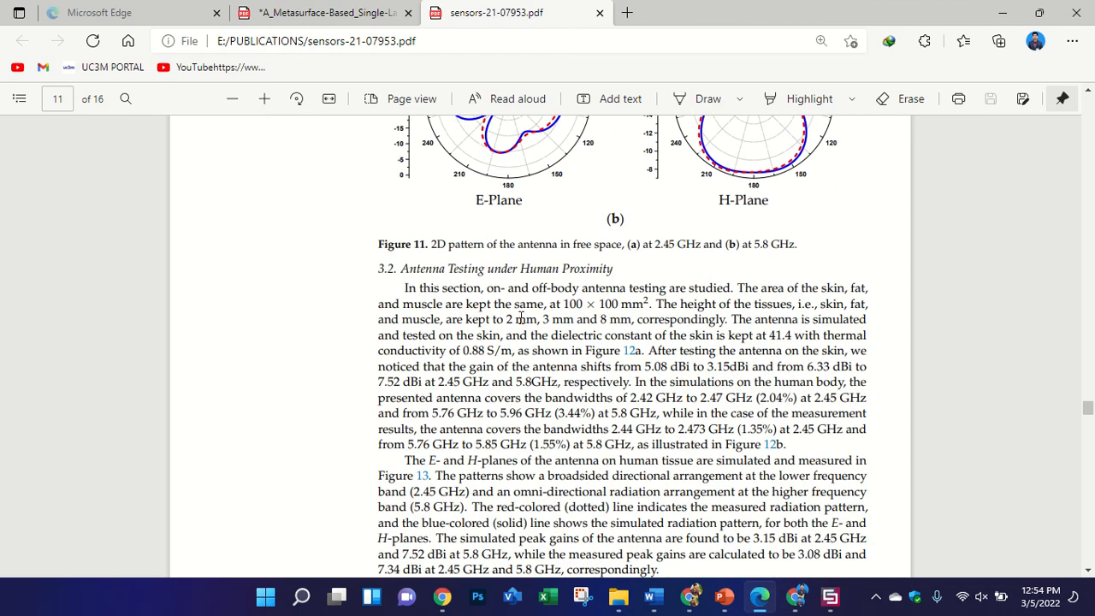
pyautogui.scroll(-9, 520, 318)
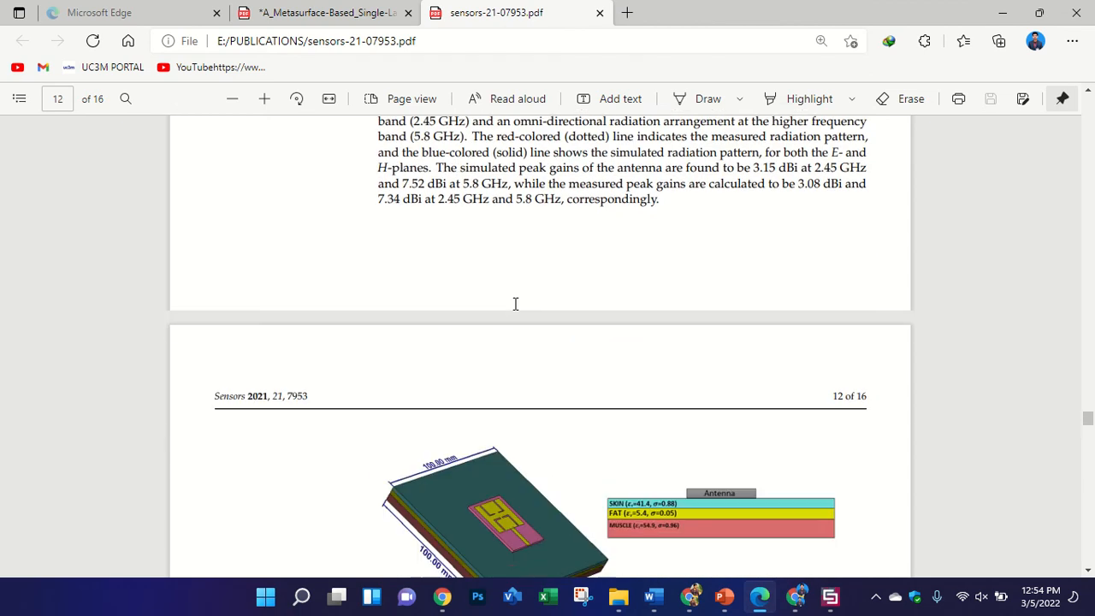
pyautogui.scroll(-2, 514, 305)
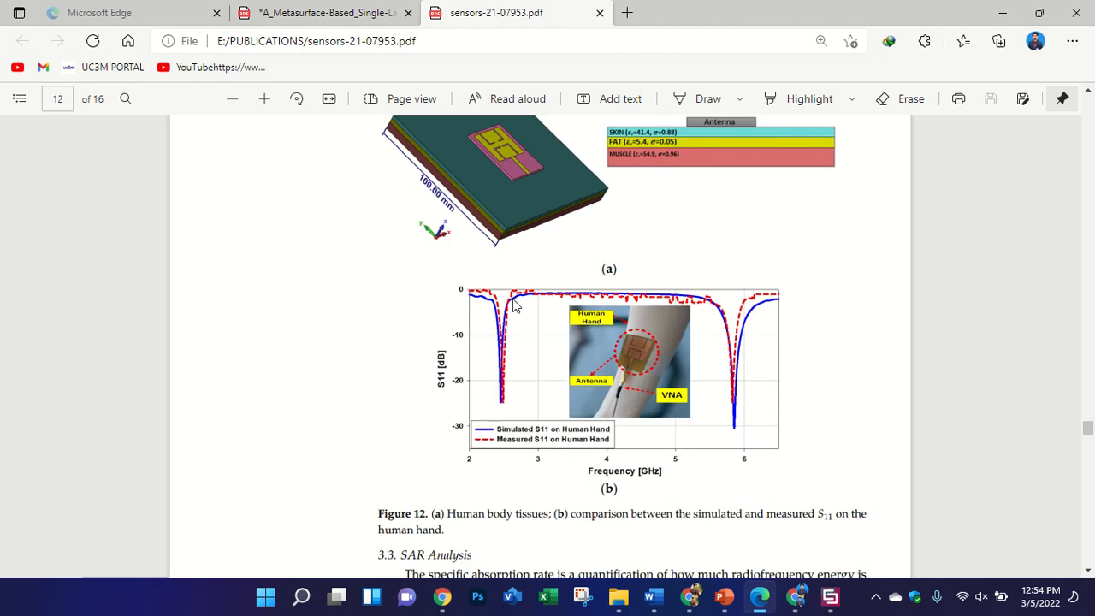
pyautogui.scroll(2, 513, 306)
pyautogui.keyDown('ctrl'); pyautogui.scroll(3, 492, 301); pyautogui.keyUp('ctrl')
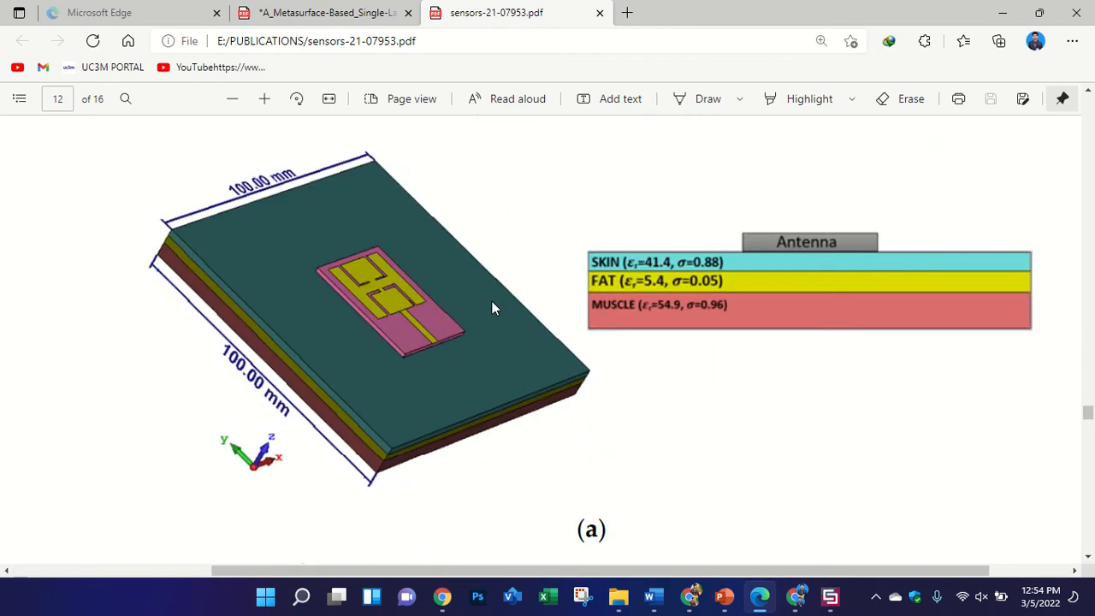
pyautogui.keyDown('ctrl'); pyautogui.scroll(2, 394, 297); pyautogui.keyUp('ctrl')
pyautogui.keyDown('ctrl'); pyautogui.scroll(-3, 398, 294); pyautogui.keyUp('ctrl')
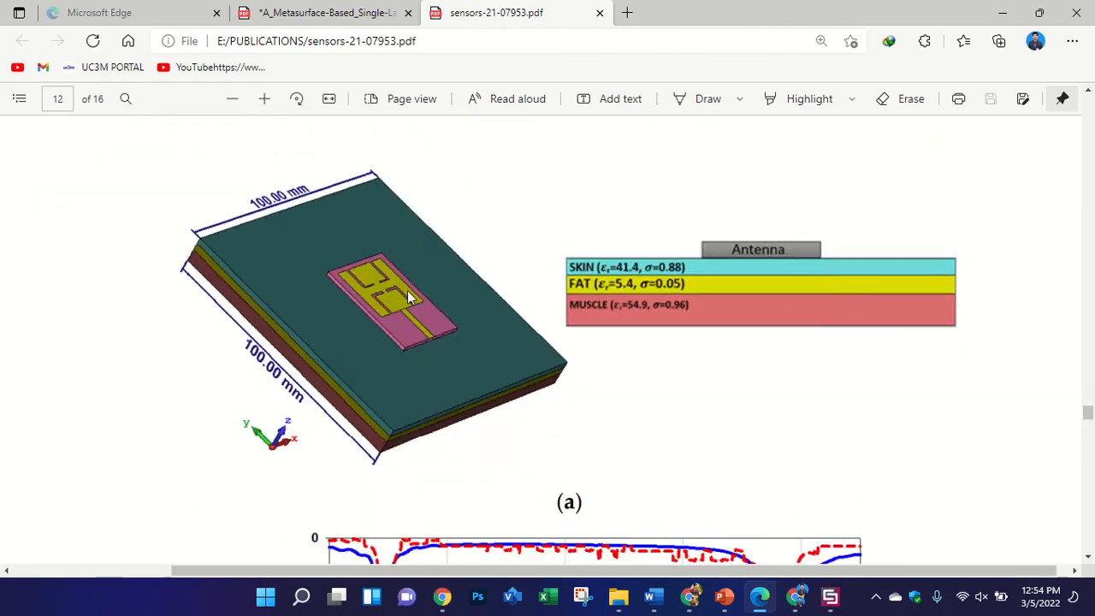
pyautogui.keyDown('ctrl'); pyautogui.scroll(-3, 407, 290); pyautogui.keyUp('ctrl')
# - Review the fabricated prototype in Figure 9 and the simulated and measured free-space S11 in Figure 10
pyautogui.scroll(10, 529, 316)
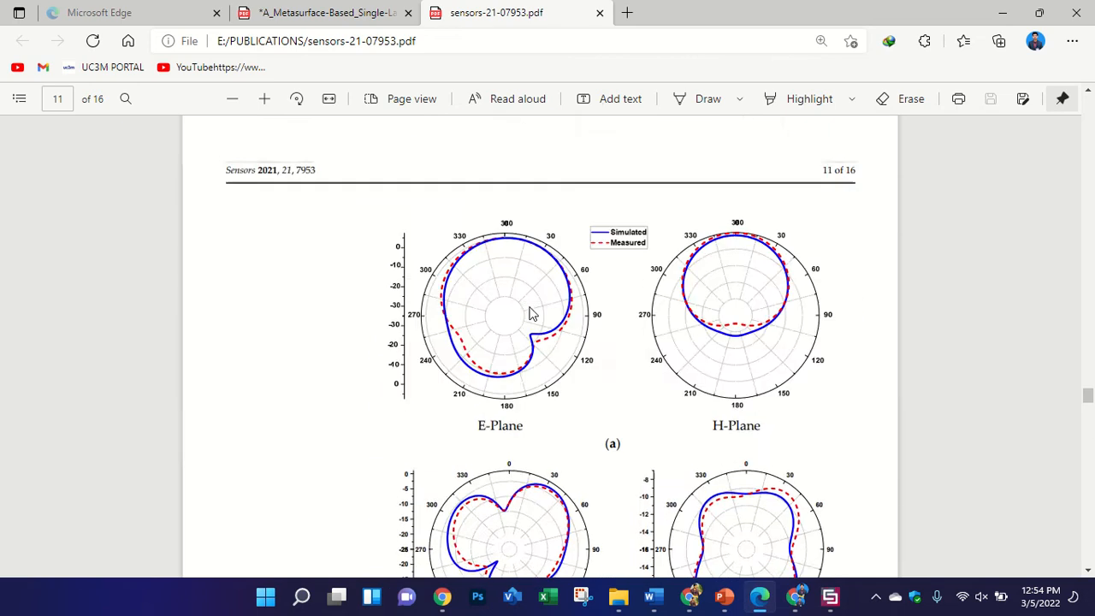
pyautogui.scroll(10, 530, 316)
pyautogui.scroll(-2, 538, 418)
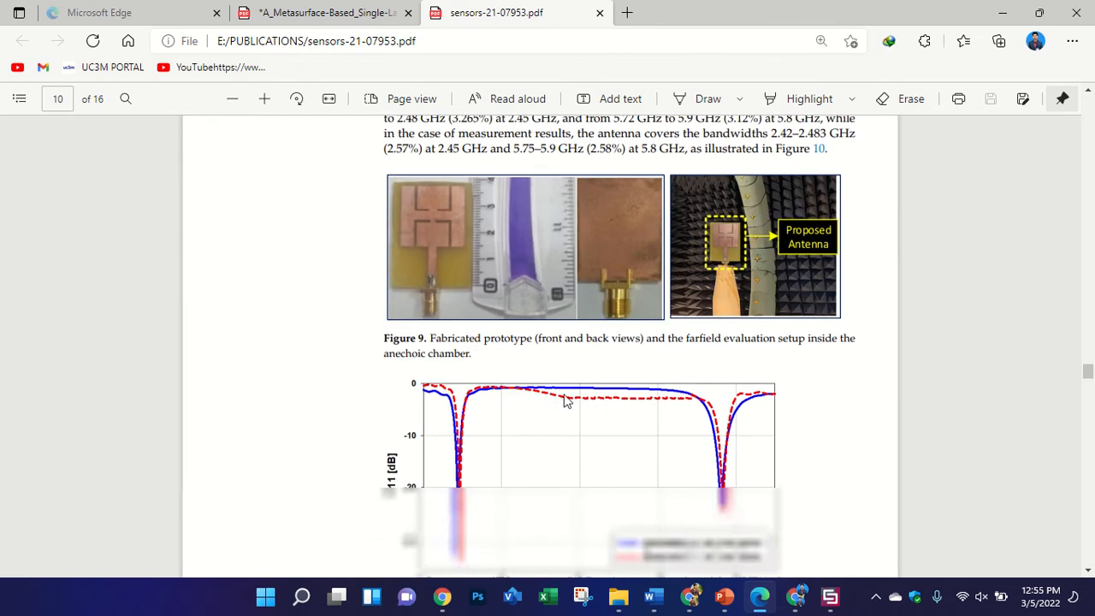
pyautogui.scroll(-10, 614, 256)
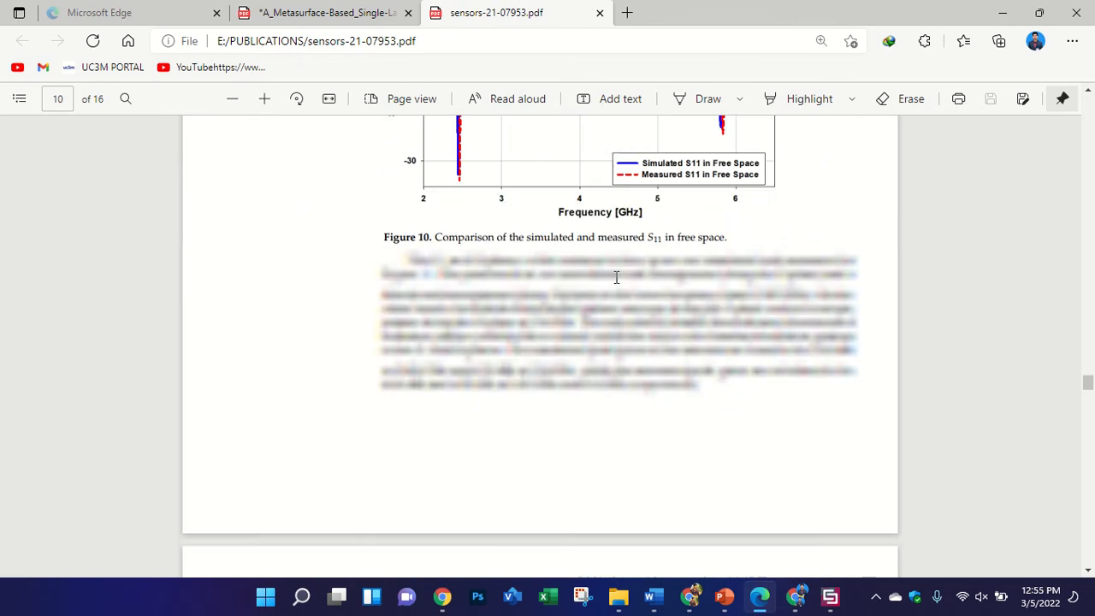
pyautogui.scroll(-10, 619, 287)
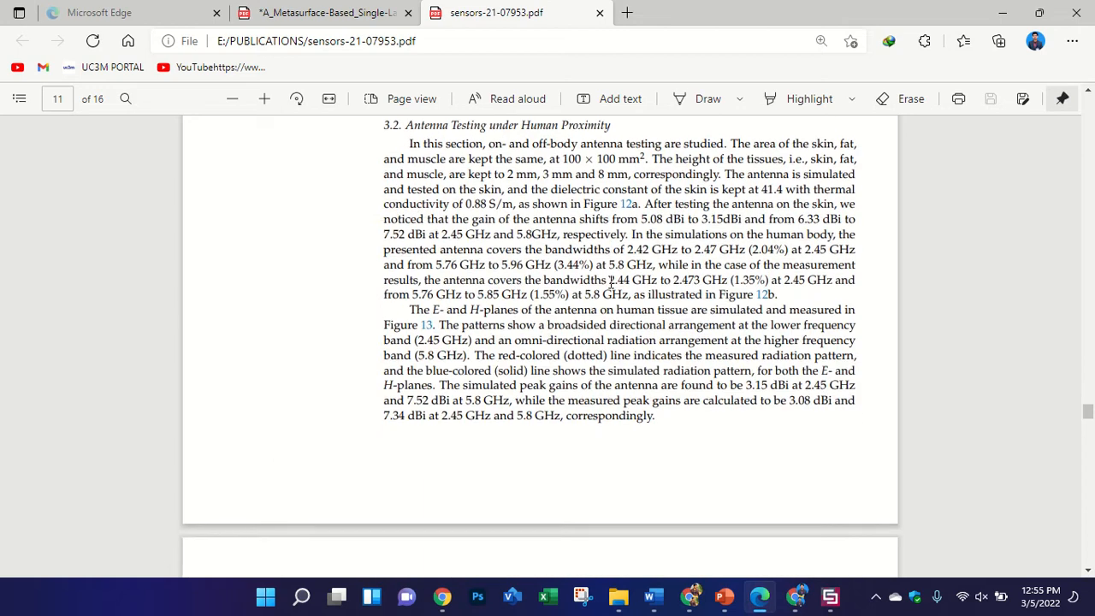
# - Examine the 100 × 100 mm tissue block and the permittivity and conductivity labels of its skin, fat and muscle layers in Figure 12a
pyautogui.keyDown('ctrl'); pyautogui.scroll(1, 577, 281); pyautogui.keyUp('ctrl')
pyautogui.keyDown('ctrl'); pyautogui.scroll(1, 542, 273); pyautogui.keyUp('ctrl')
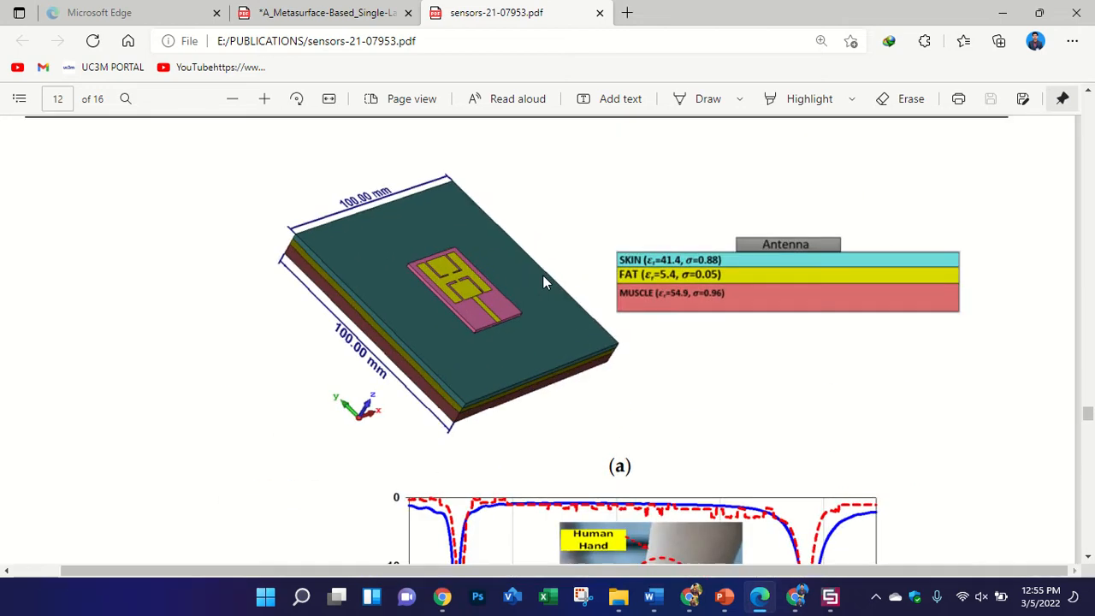
pyautogui.keyDown('ctrl'); pyautogui.scroll(2, 417, 276); pyautogui.keyUp('ctrl')
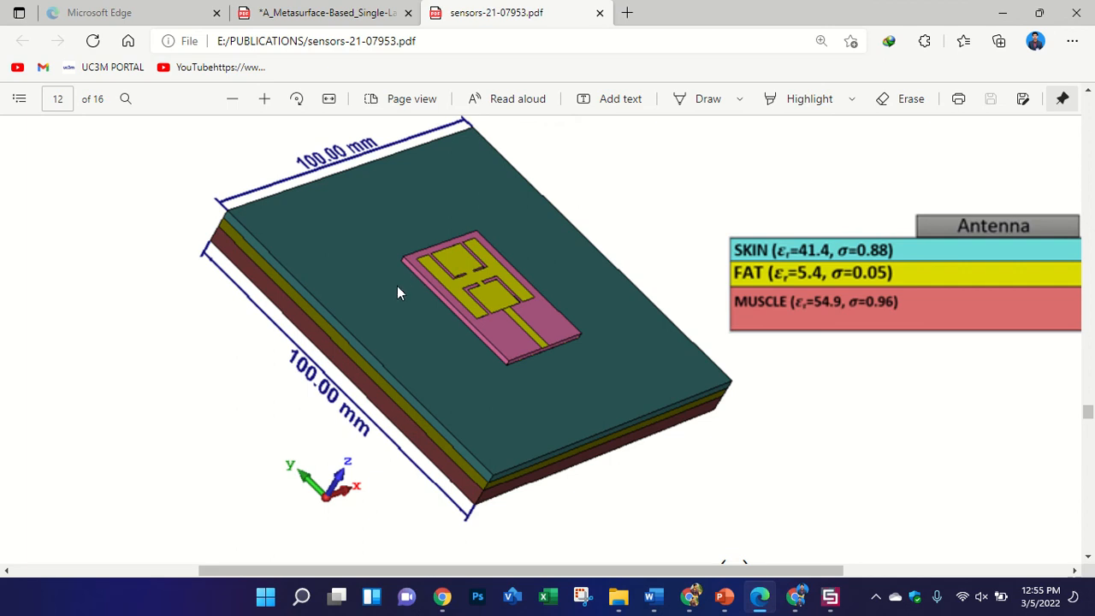
pyautogui.keyDown('ctrl'); pyautogui.scroll(-2, 369, 271); pyautogui.keyUp('ctrl')
pyautogui.keyDown('ctrl'); pyautogui.scroll(3, 999, 223); pyautogui.keyUp('ctrl')
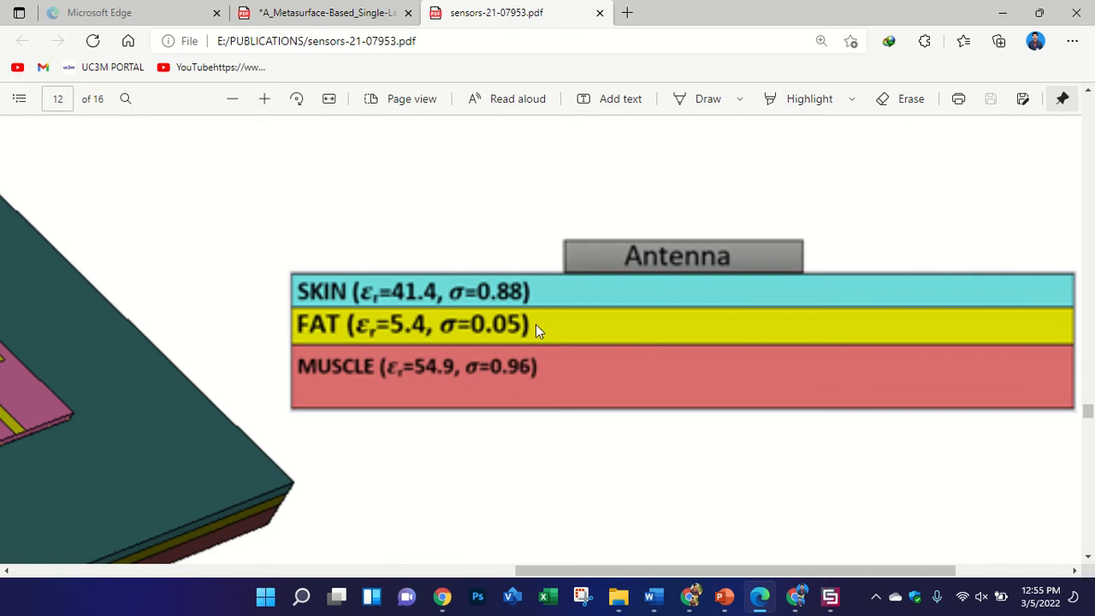
# - Examine the on-hand S11 plot in Figure 12b, the Figure 13 radiation patterns, the SAR results and the comparison table
pyautogui.keyDown('ctrl'); pyautogui.scroll(-3, 536, 324); pyautogui.keyUp('ctrl')
pyautogui.scroll(-4, 535, 324)
pyautogui.scroll(-1, 535, 324)
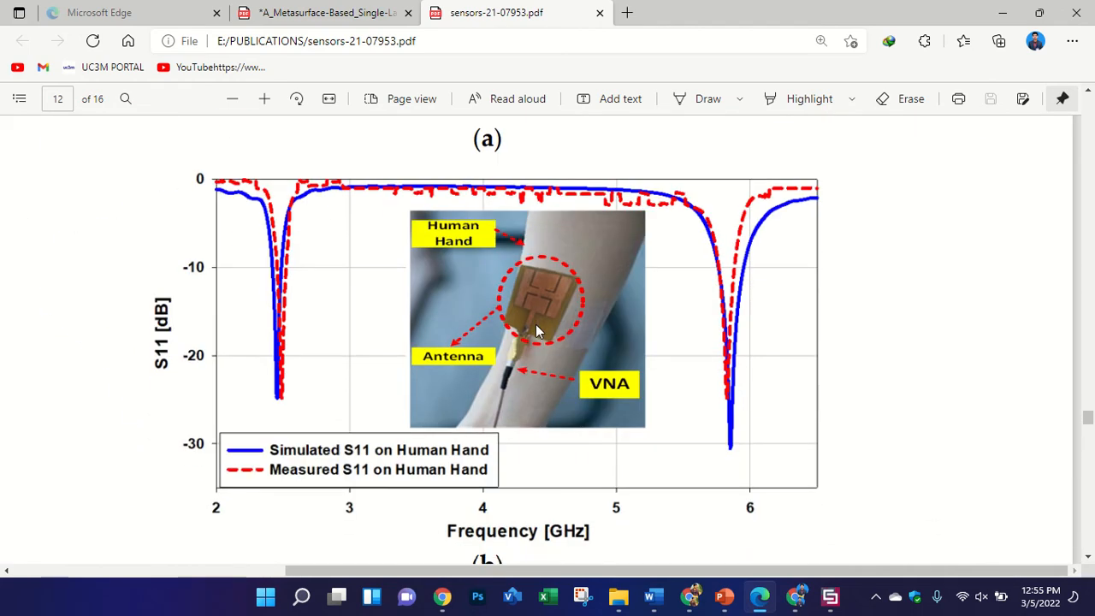
pyautogui.keyDown('ctrl'); pyautogui.scroll(-1, 536, 324); pyautogui.keyUp('ctrl')
pyautogui.scroll(-12, 535, 324)
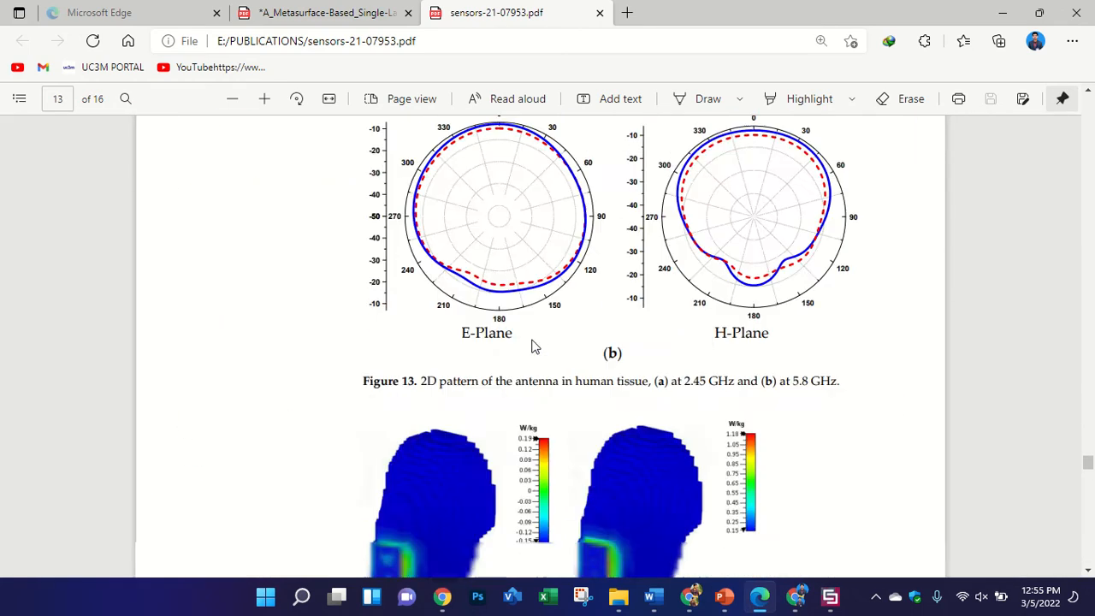
pyautogui.scroll(-15, 532, 346)
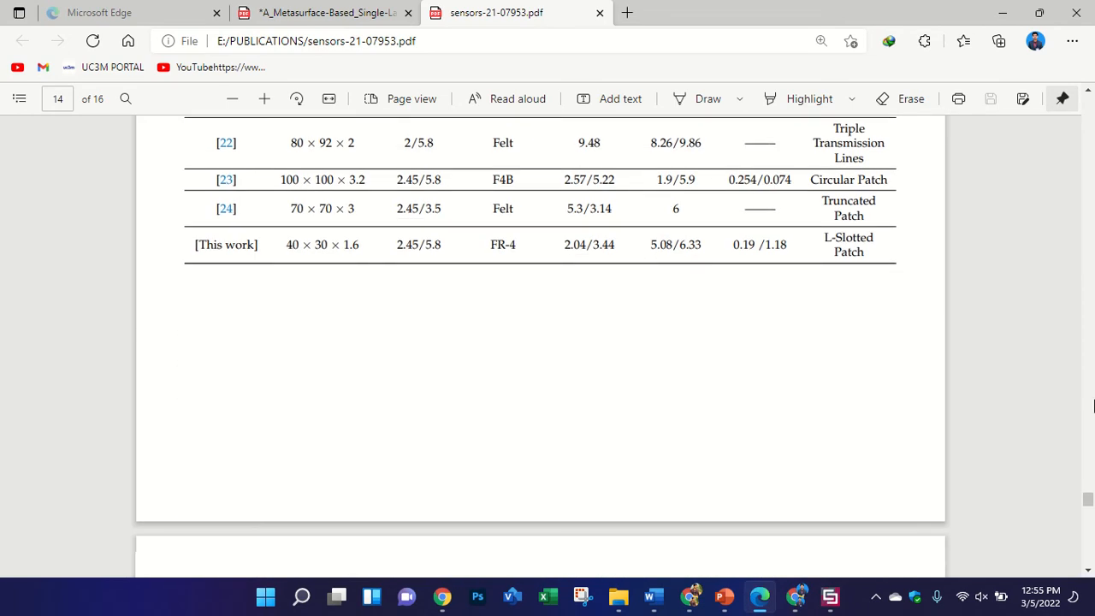
pyautogui.moveTo(1088, 499); pyautogui.dragTo(1088, 392)
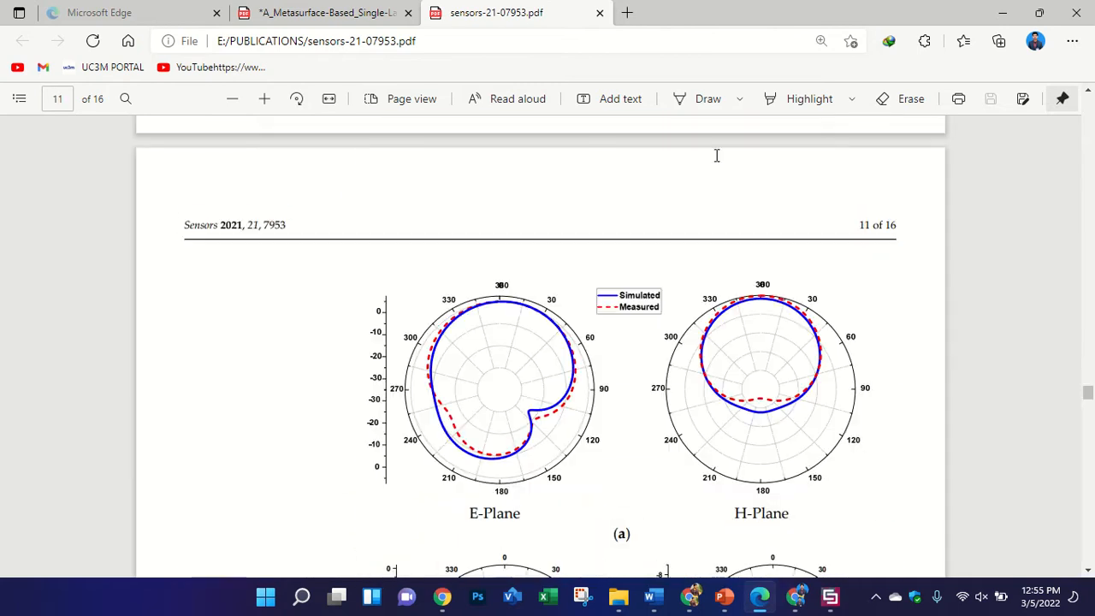
# - Open the AMC-backed dual-band antenna paper and examine the Figure 30 reflection coefficient for different spacings S between antenna and tissue layers
pyautogui.click(374, 10)
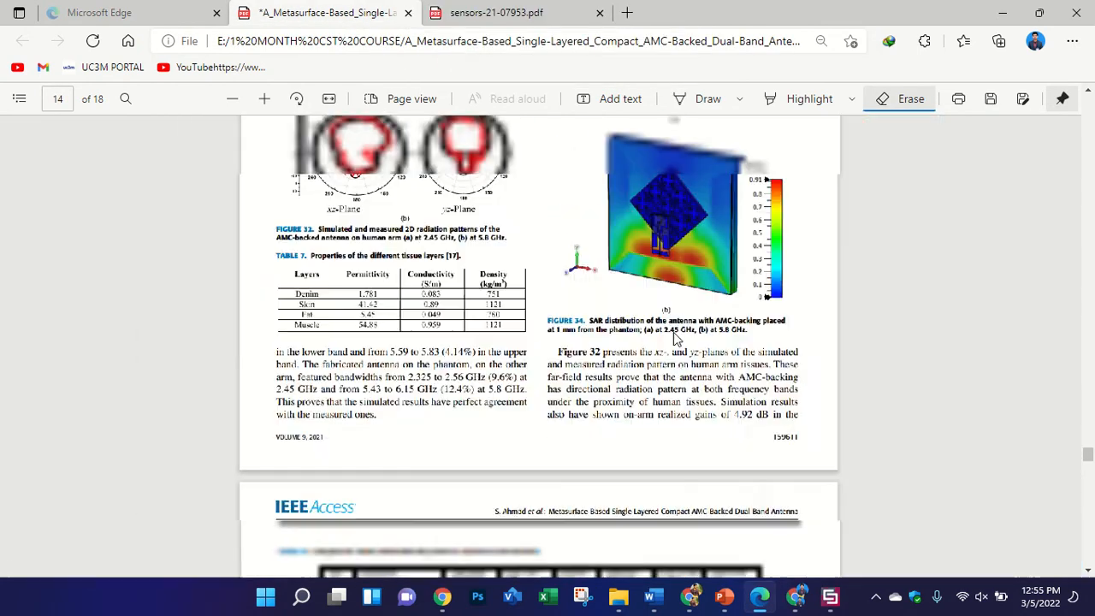
pyautogui.scroll(3, 688, 351)
pyautogui.keyDown('ctrl'); pyautogui.scroll(-3, 689, 351); pyautogui.keyUp('ctrl')
pyautogui.scroll(1, 689, 352)
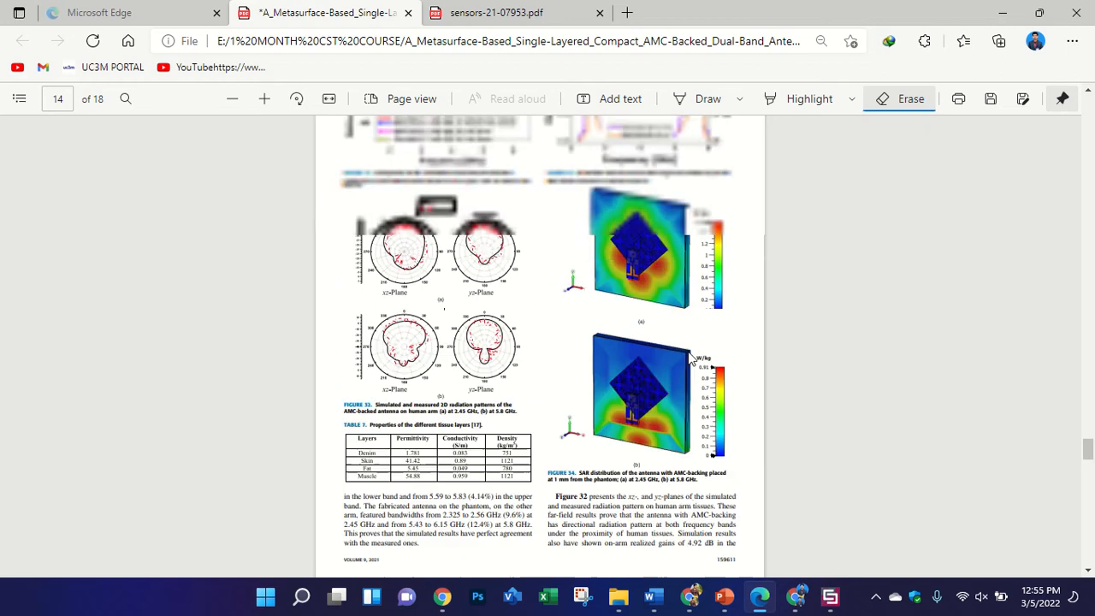
pyautogui.scroll(4, 691, 359)
pyautogui.scroll(4, 692, 360)
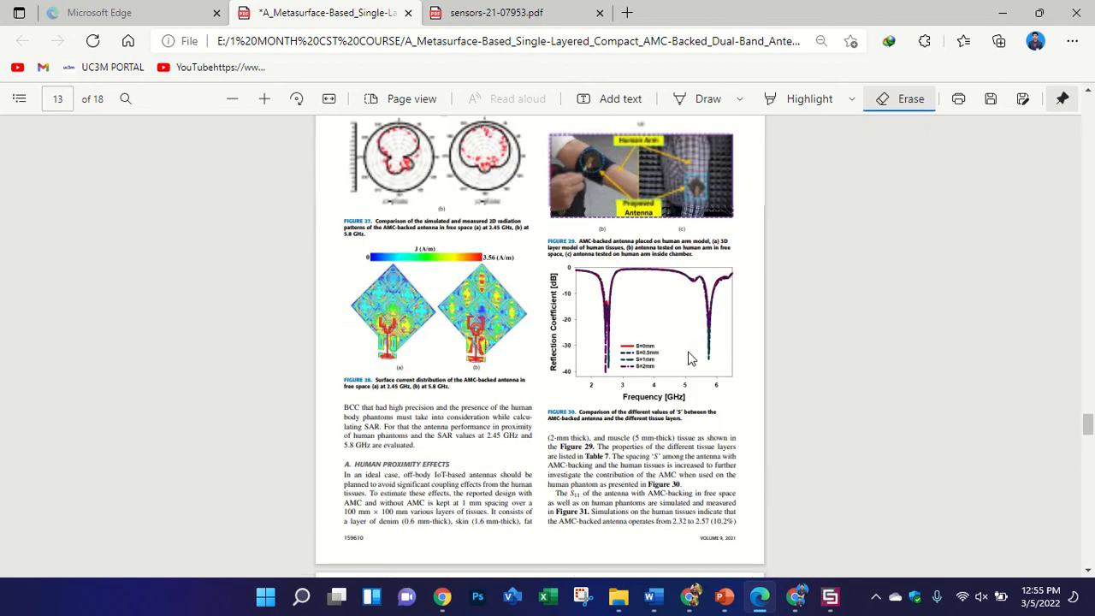
pyautogui.keyDown('ctrl'); pyautogui.scroll(2, 782, 301); pyautogui.keyUp('ctrl')
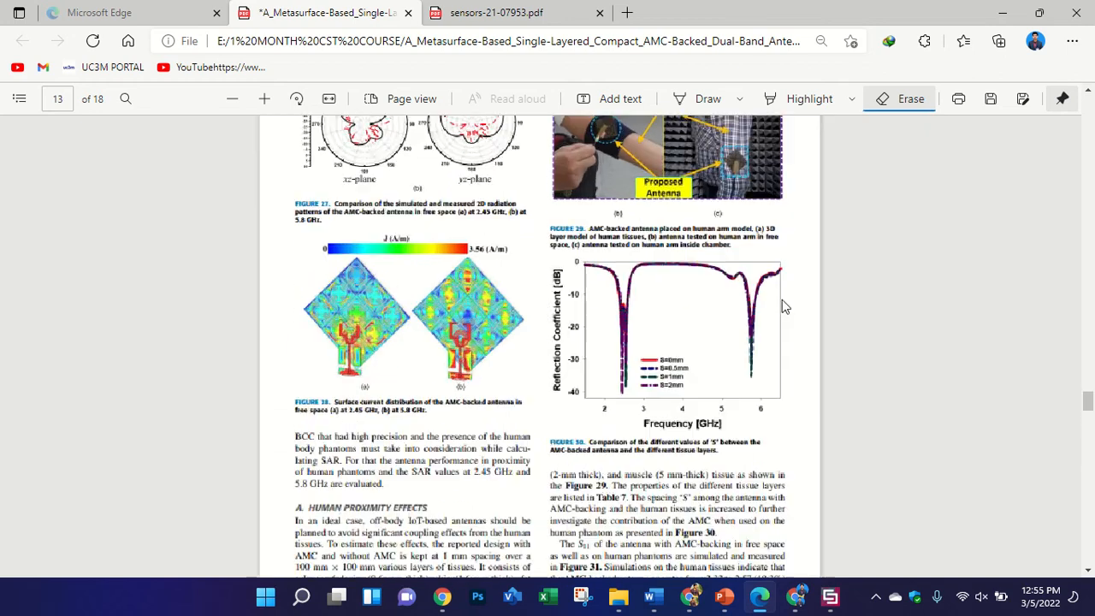
pyautogui.keyDown('ctrl'); pyautogui.scroll(2, 956, 331); pyautogui.keyUp('ctrl')
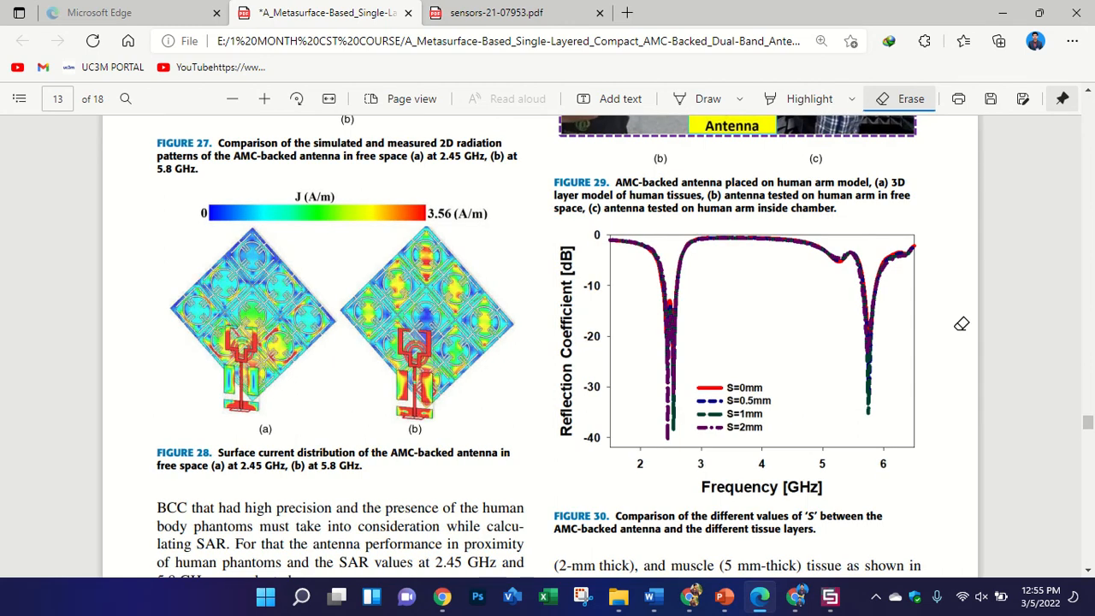
pyautogui.keyDown('ctrl'); pyautogui.scroll(2, 958, 321); pyautogui.keyUp('ctrl')
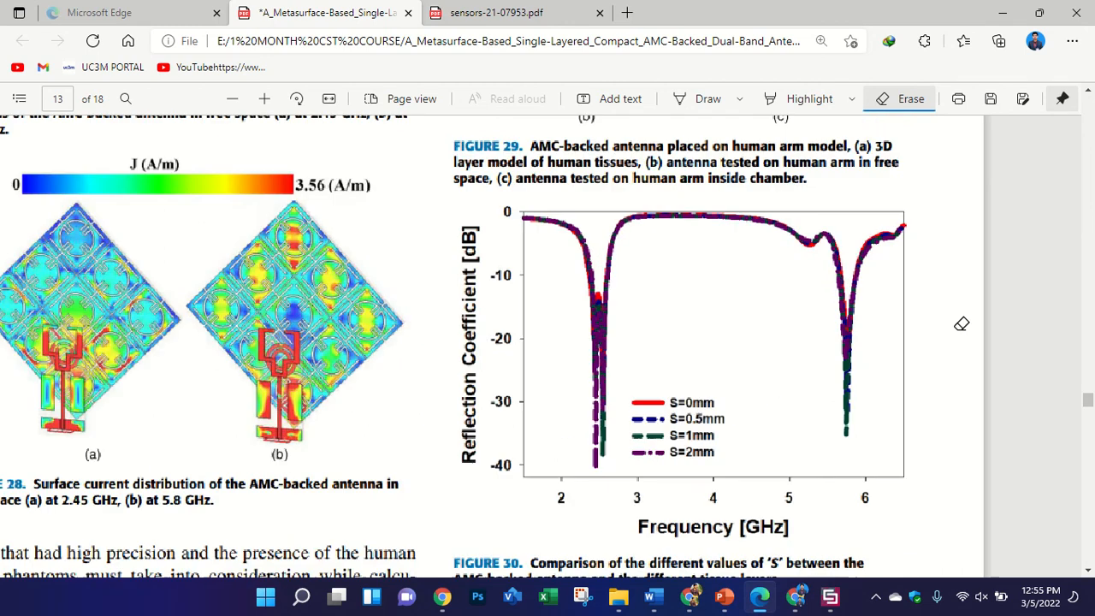
pyautogui.keyDown('ctrl'); pyautogui.scroll(1, 772, 357); pyautogui.keyUp('ctrl')
pyautogui.keyDown('ctrl'); pyautogui.scroll(-2, 735, 376); pyautogui.keyUp('ctrl')
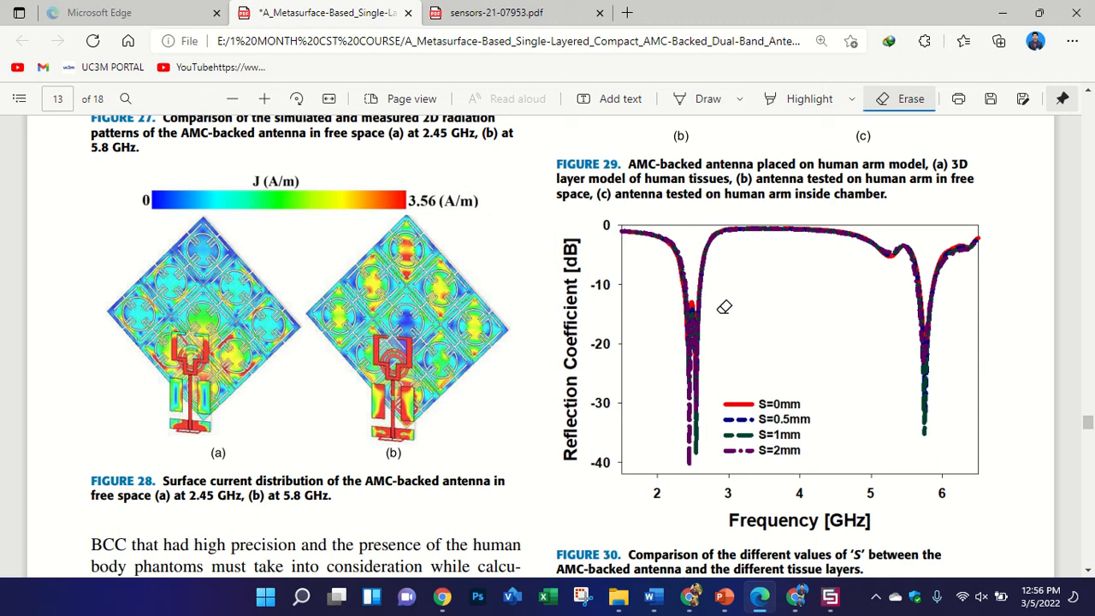
pyautogui.keyDown('ctrl'); pyautogui.scroll(-4, 770, 300); pyautogui.keyUp('ctrl')
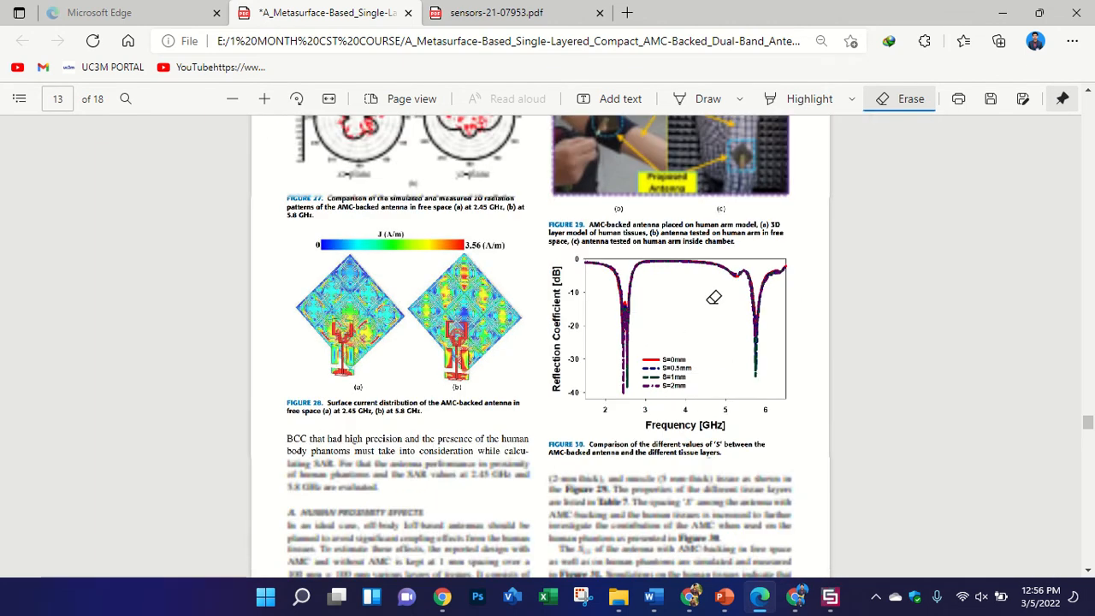
pyautogui.scroll(2, 710, 310)
pyautogui.scroll(8, 719, 295)
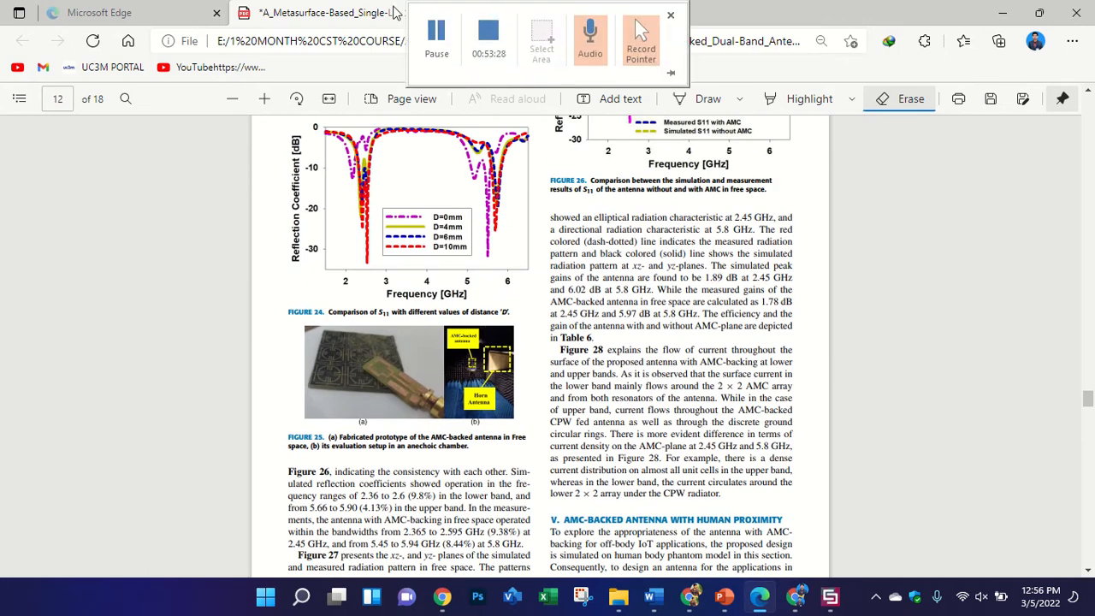
# - Switch to CST Studio Suite and inspect the antenna's circular ring patch up close in the copied project
pyautogui.click(534, 11)
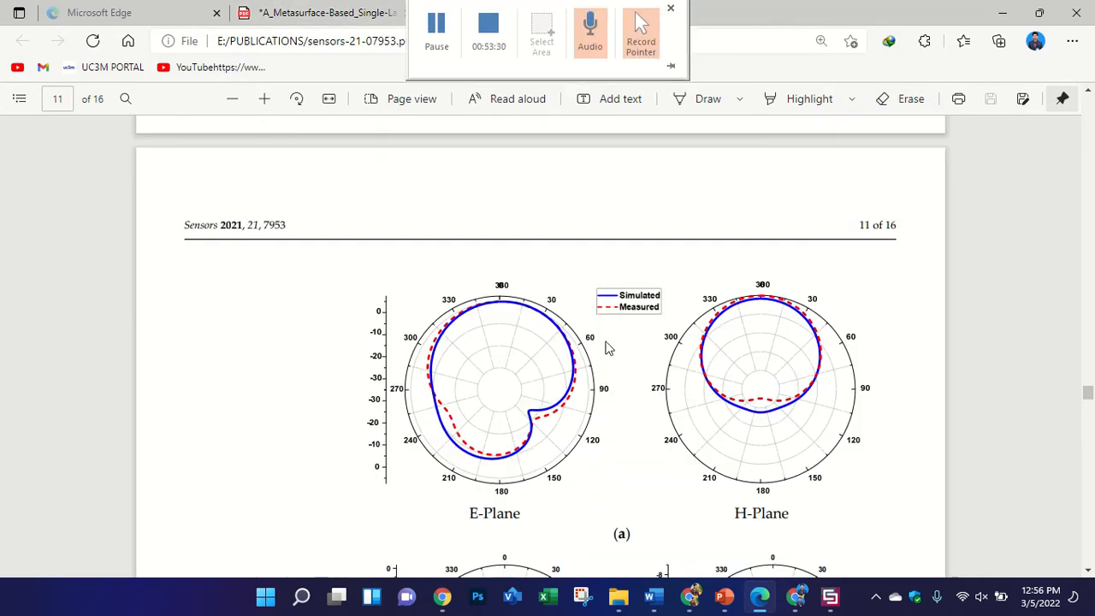
pyautogui.click(830, 597)
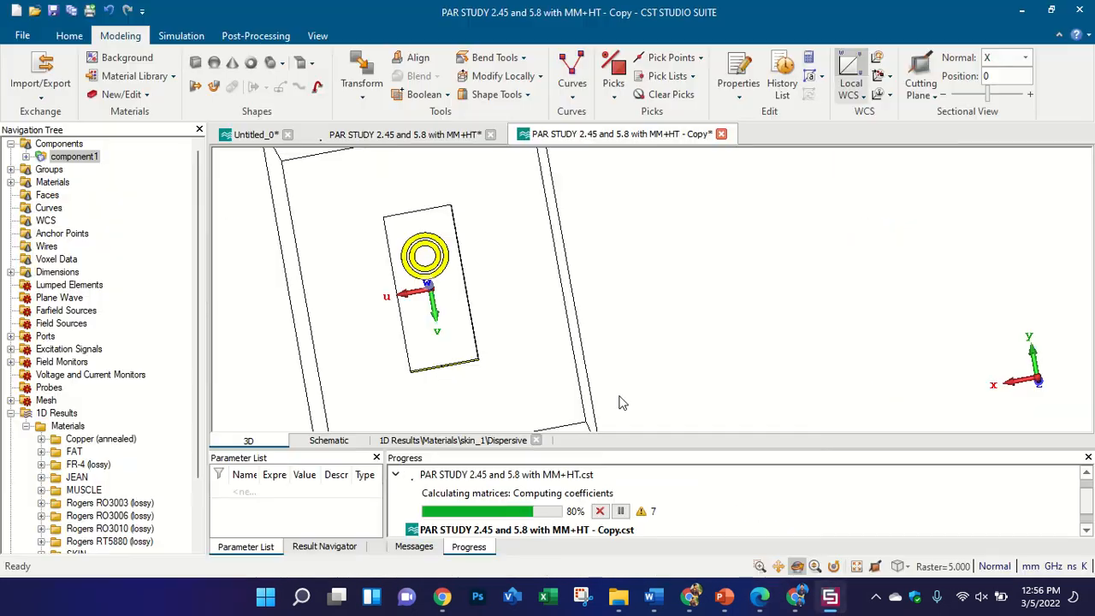
pyautogui.scroll(3, 423, 250)
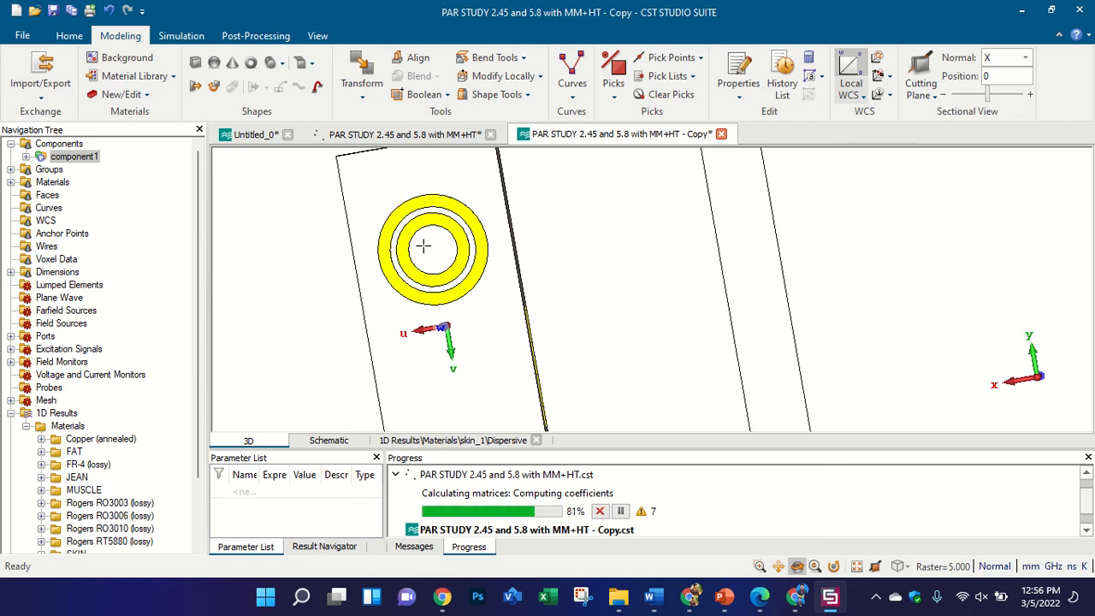
# - Move the local coordinate system 5 mm along W, away from the back of the antenna
pyautogui.moveTo(502, 337); pyautogui.dragTo(228, 384)
pyautogui.scroll(-5, 496, 320)
pyautogui.moveTo(497, 320); pyautogui.dragTo(276, 352)
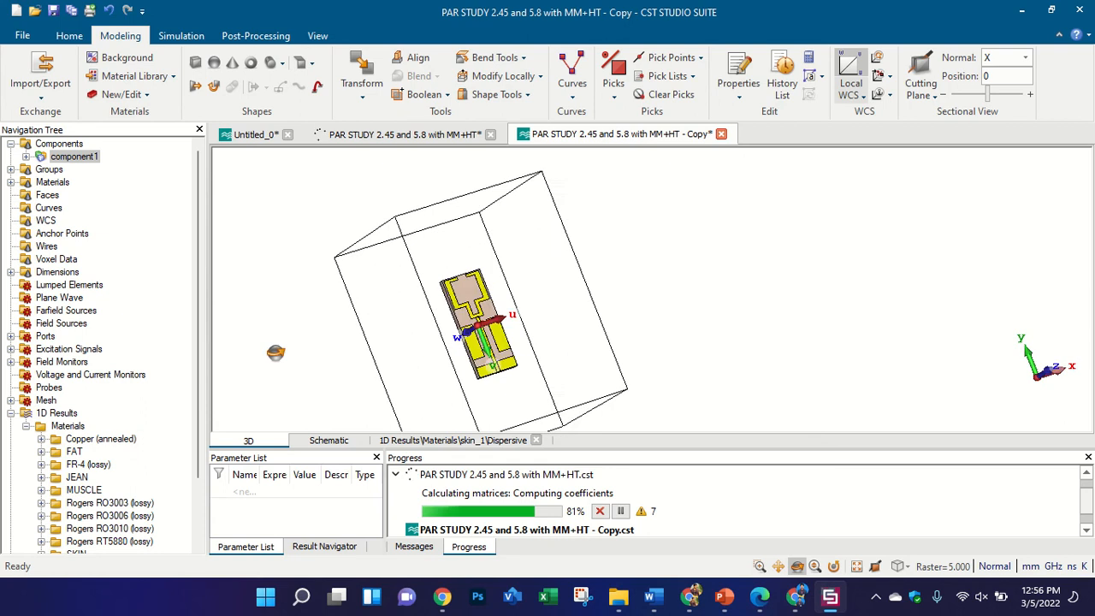
pyautogui.press('space')
pyautogui.moveTo(412, 308); pyautogui.dragTo(513, 334)
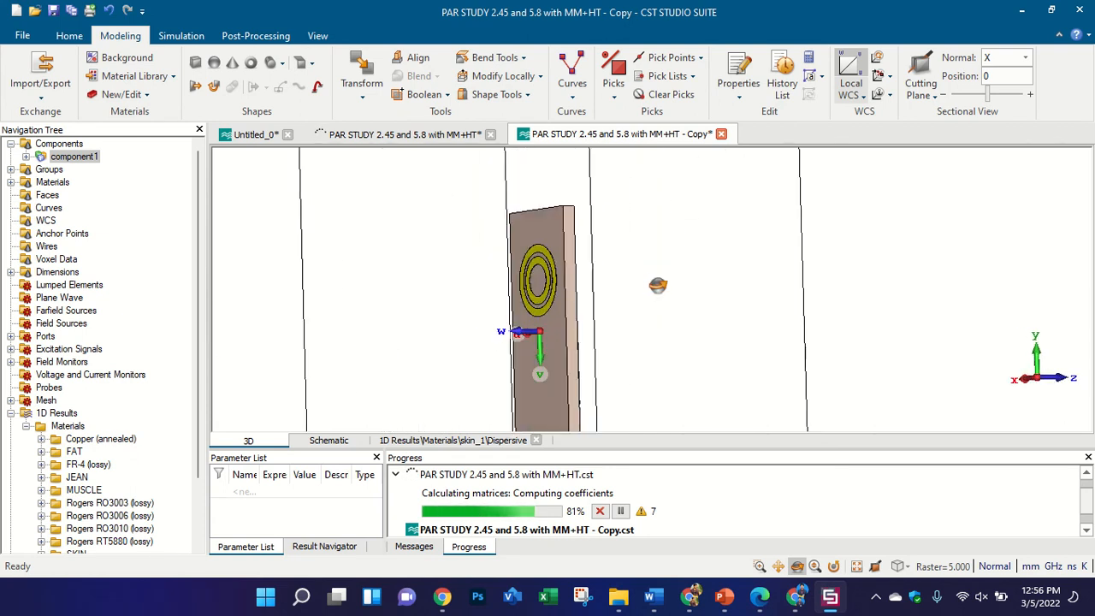
pyautogui.press('4')
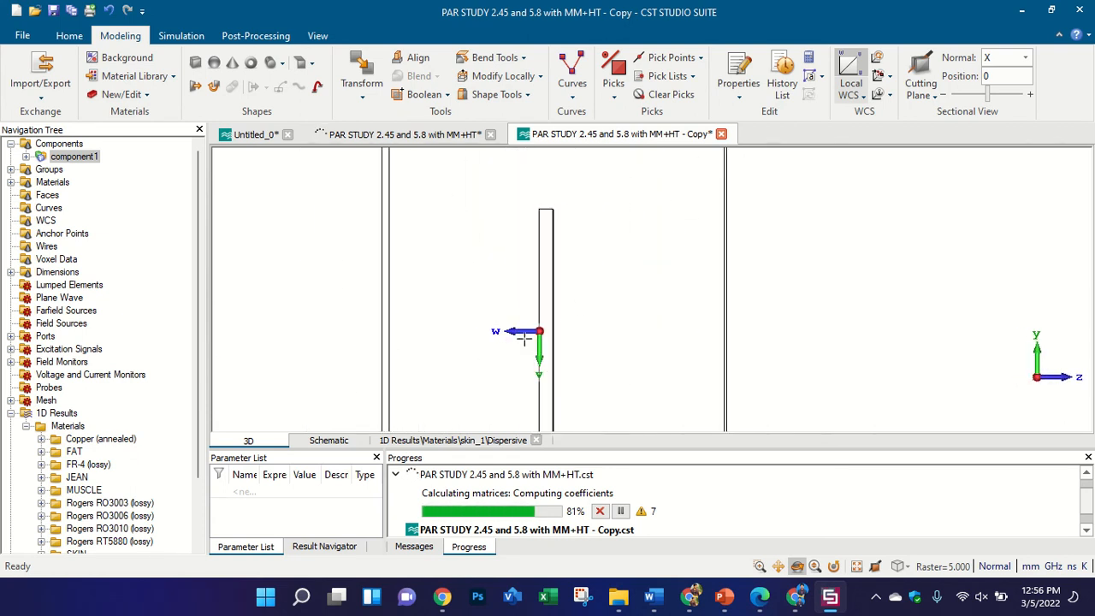
pyautogui.click(877, 76)
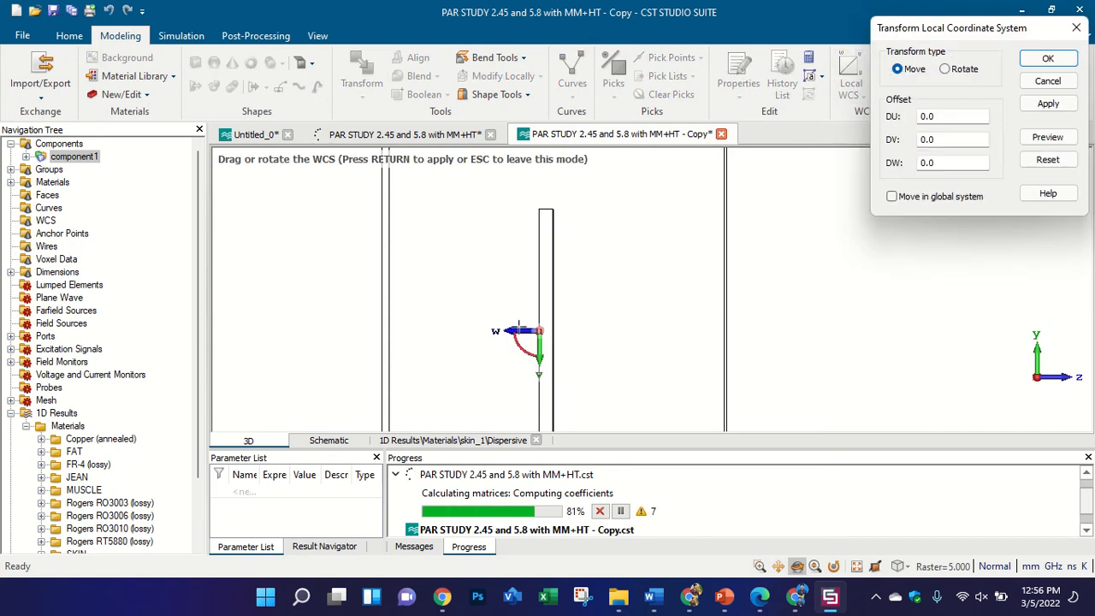
pyautogui.scroll(3, 514, 334)
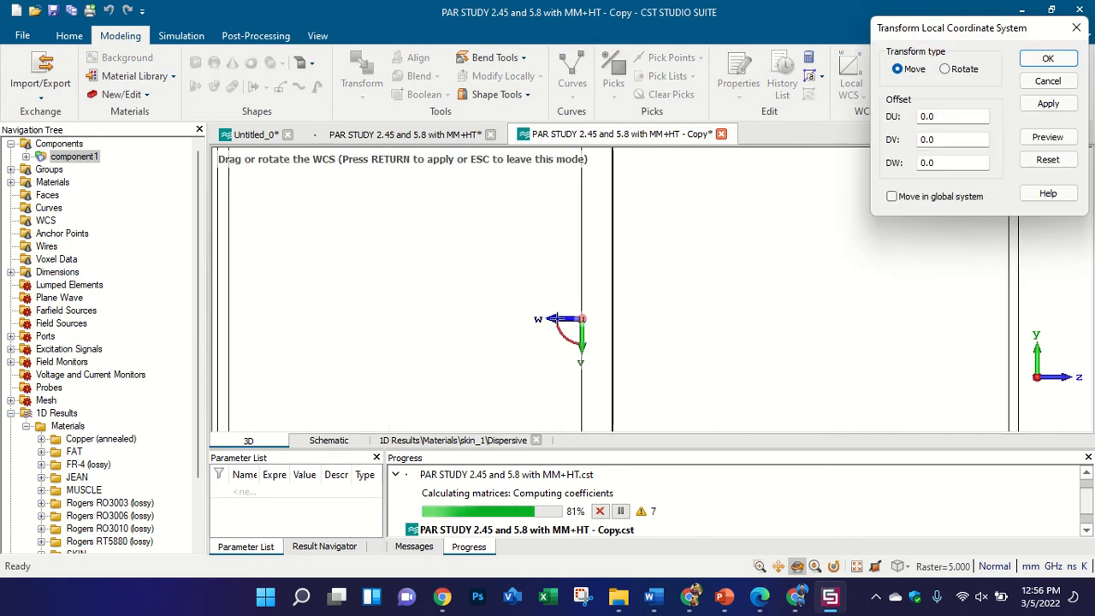
pyautogui.moveTo(560, 319); pyautogui.dragTo(424, 290)
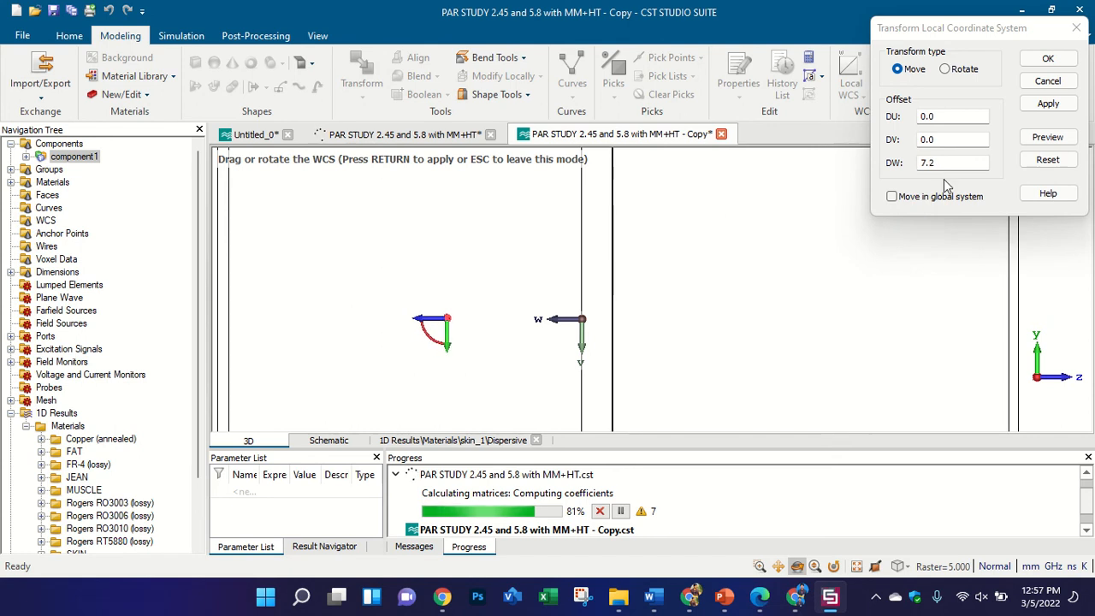
pyautogui.doubleClick(952, 162)
pyautogui.write('5')
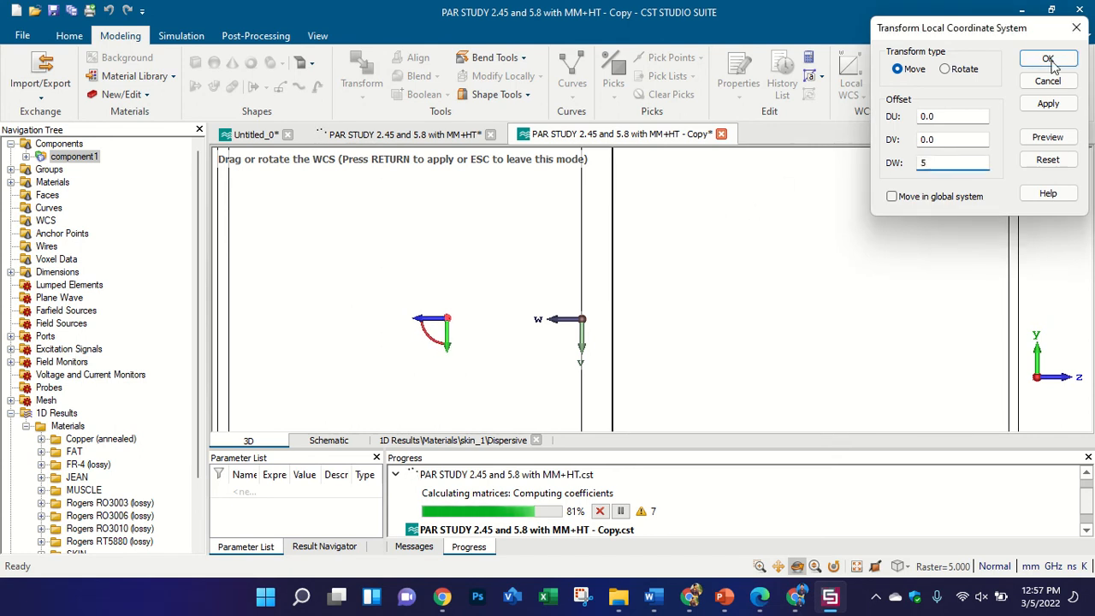
pyautogui.press('Return')
# - Start a brick named SKIN behind the antenna, spanning -100/2 to 100/2 along U
pyautogui.moveTo(568, 283); pyautogui.dragTo(339, 274)
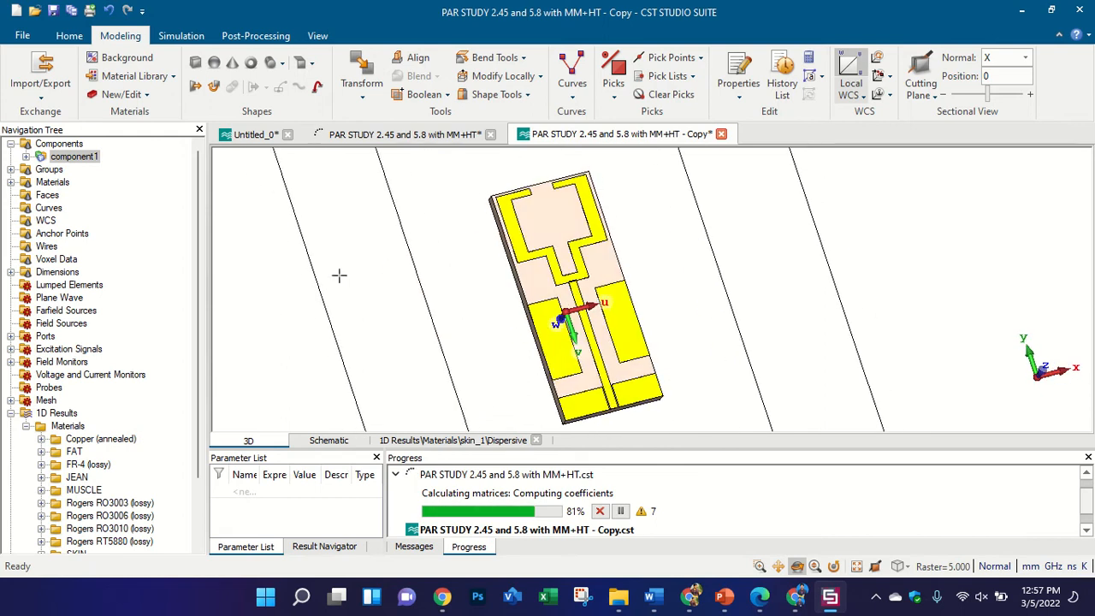
pyautogui.press('5')
pyautogui.click(196, 69)
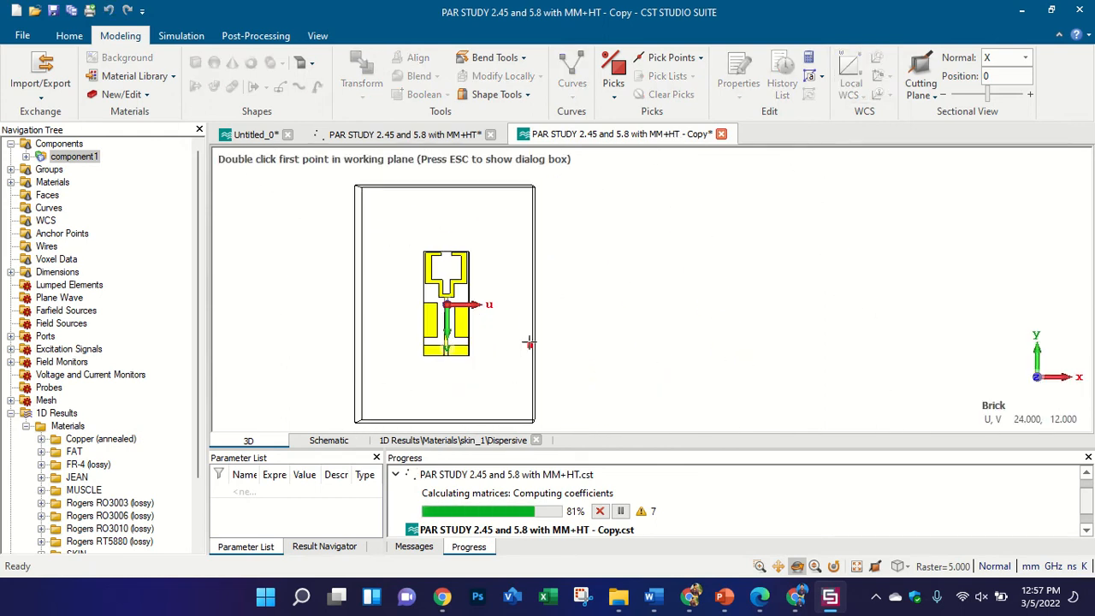
pyautogui.press('Escape')
pyautogui.write('SKIN')
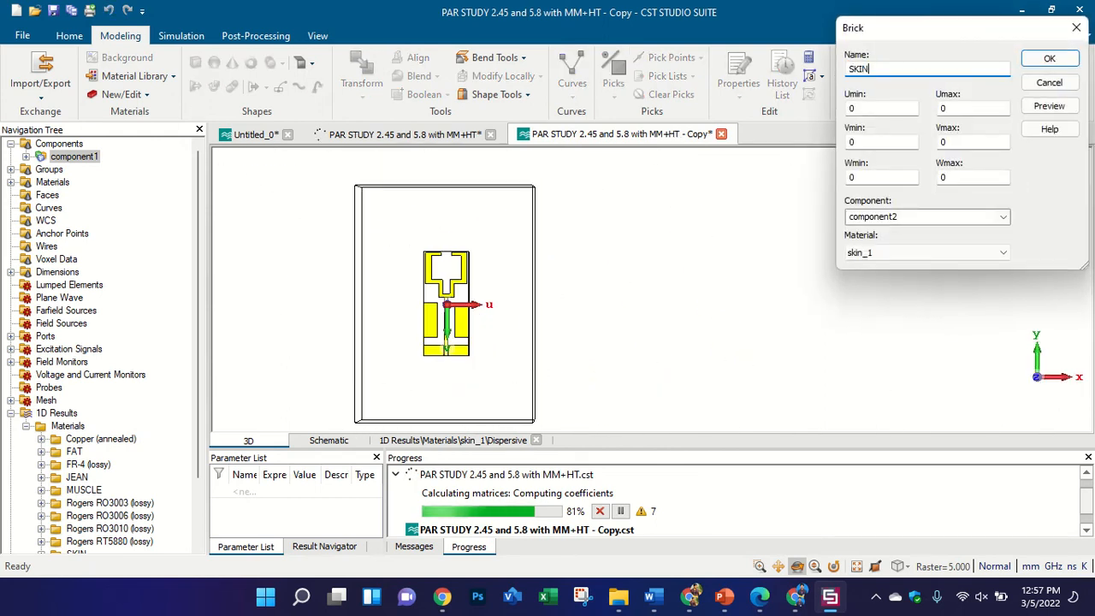
pyautogui.press('Tab')
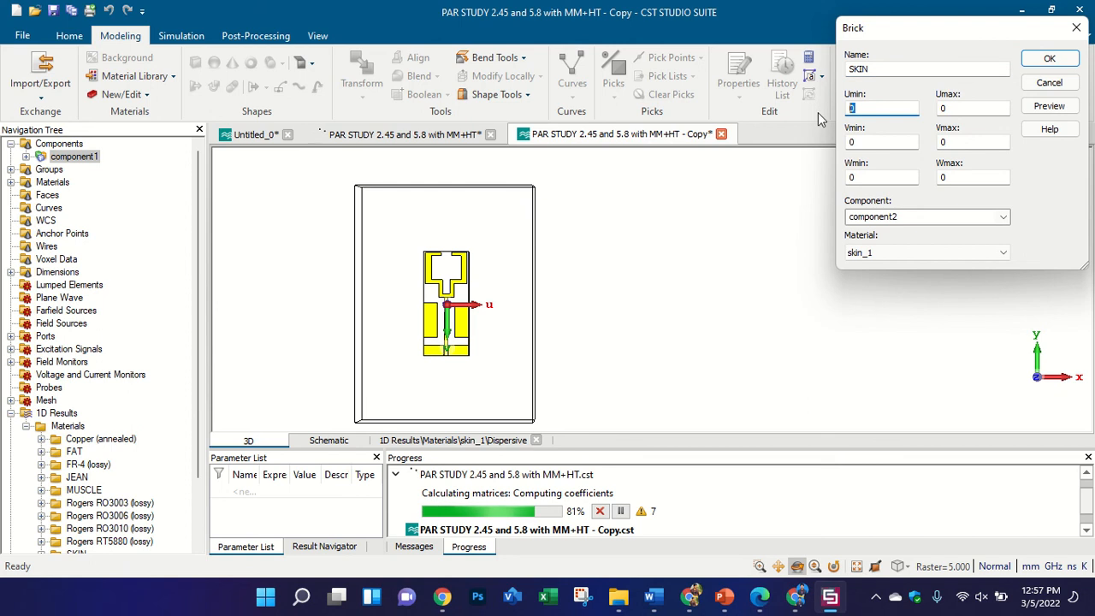
pyautogui.write('-100/2')
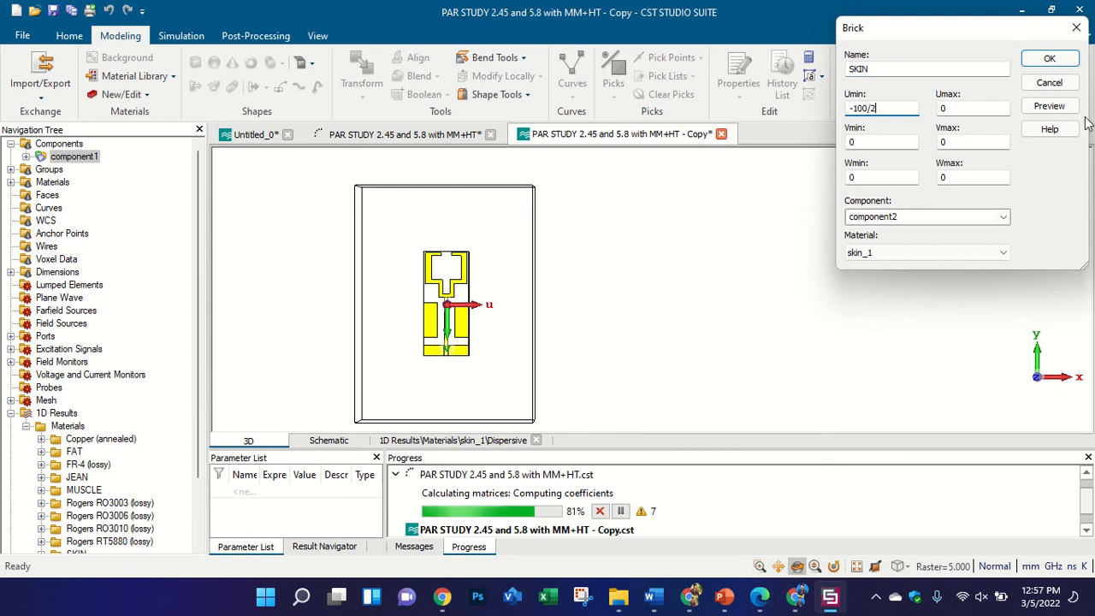
pyautogui.doubleClick(874, 109)
pyautogui.hotkey('ctrl', 'c')
pyautogui.press('Tab')
pyautogui.hotkey('ctrl', 'v')
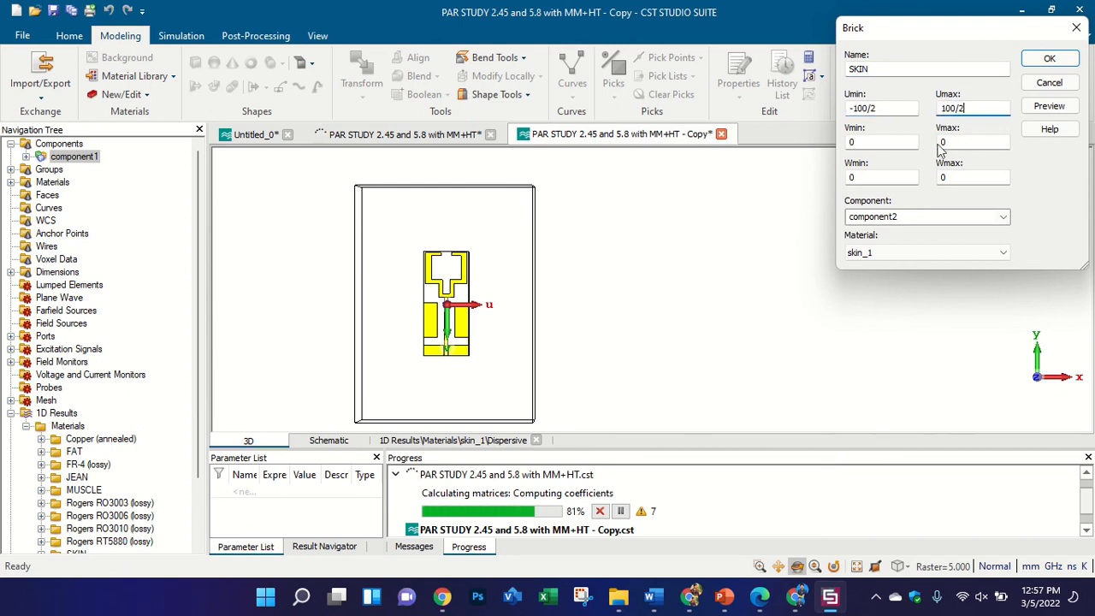
# - Set the SKIN brick's V range to -100/20 to 100/2 and its Wmax to 1.6, and preview it
pyautogui.moveTo(961, 139); pyautogui.dragTo(904, 156)
pyautogui.hotkey('ctrl', 'v')
pyautogui.click(851, 143)
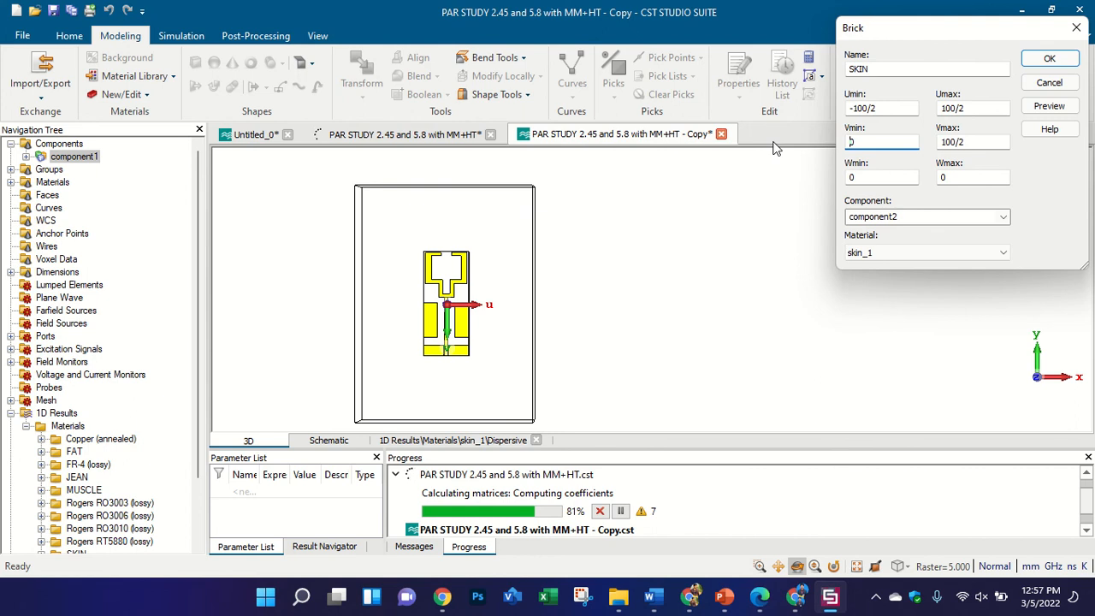
pyautogui.write('-')
pyautogui.hotkey('ctrl', 'v')
pyautogui.write('0')
pyautogui.doubleClick(941, 176)
pyautogui.write('1.6')
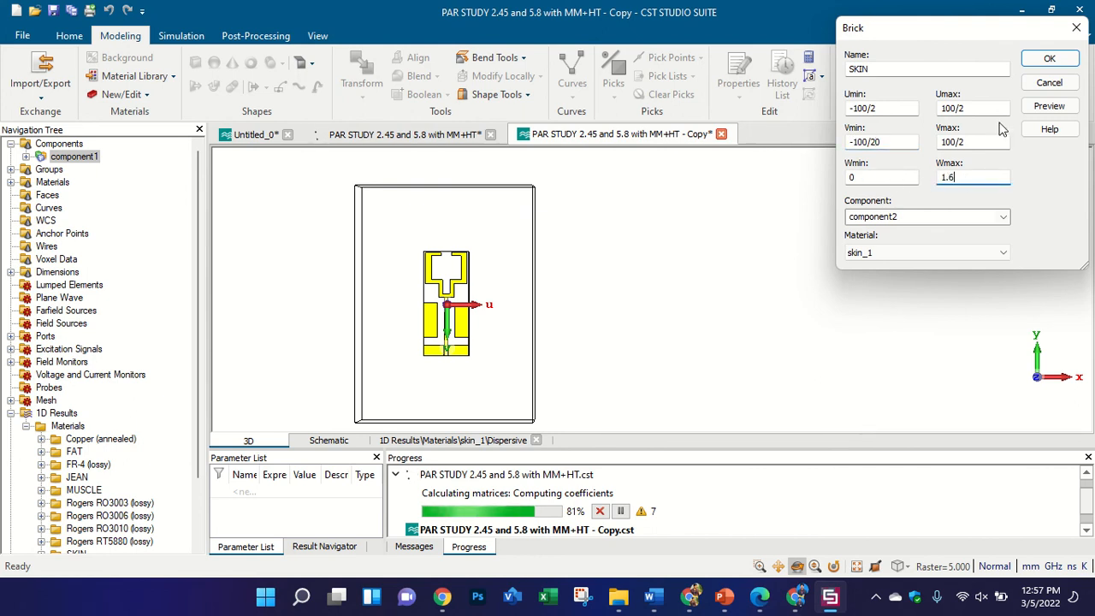
pyautogui.click(1049, 105)
pyautogui.scroll(-3, 557, 295)
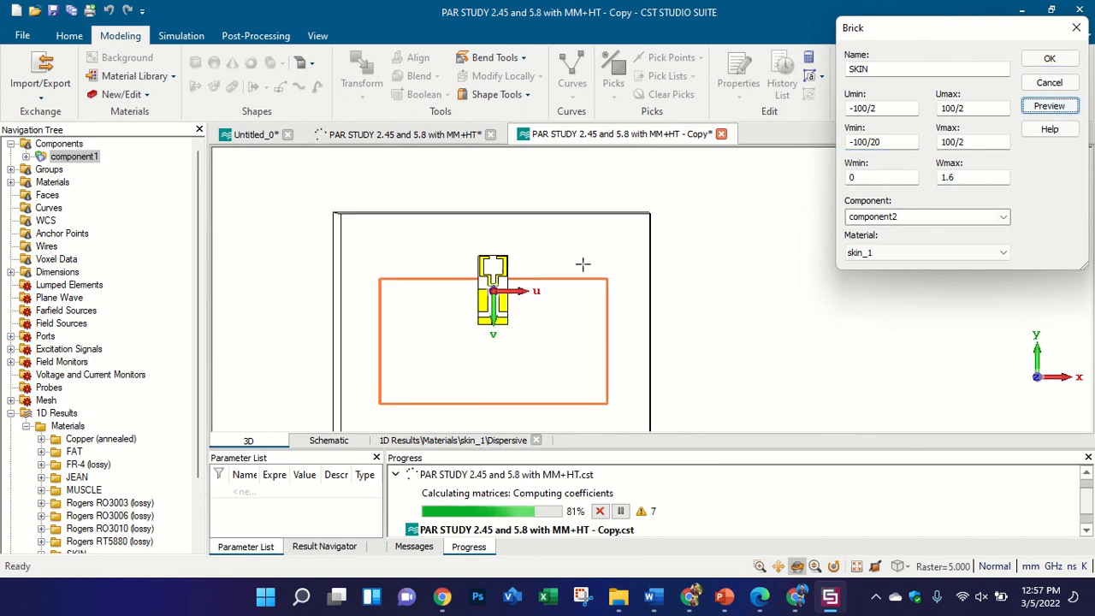
pyautogui.scroll(1, 559, 275)
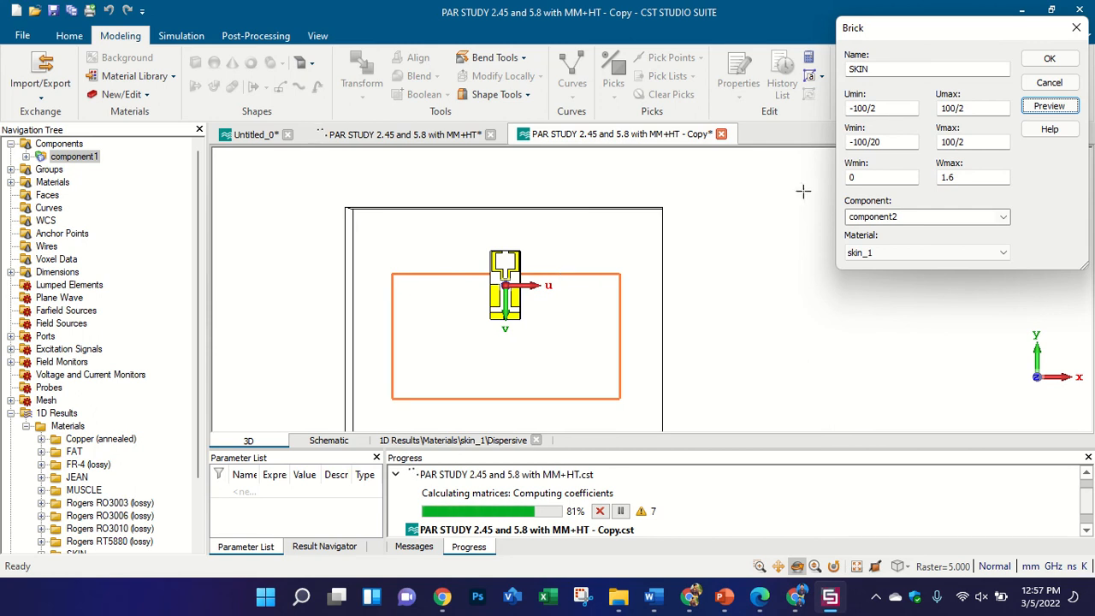
# - Correct the SKIN brick's Vmin to -100/2 and create it in component2 with material skin_1
pyautogui.click(881, 142)
pyautogui.press('BackSpace')
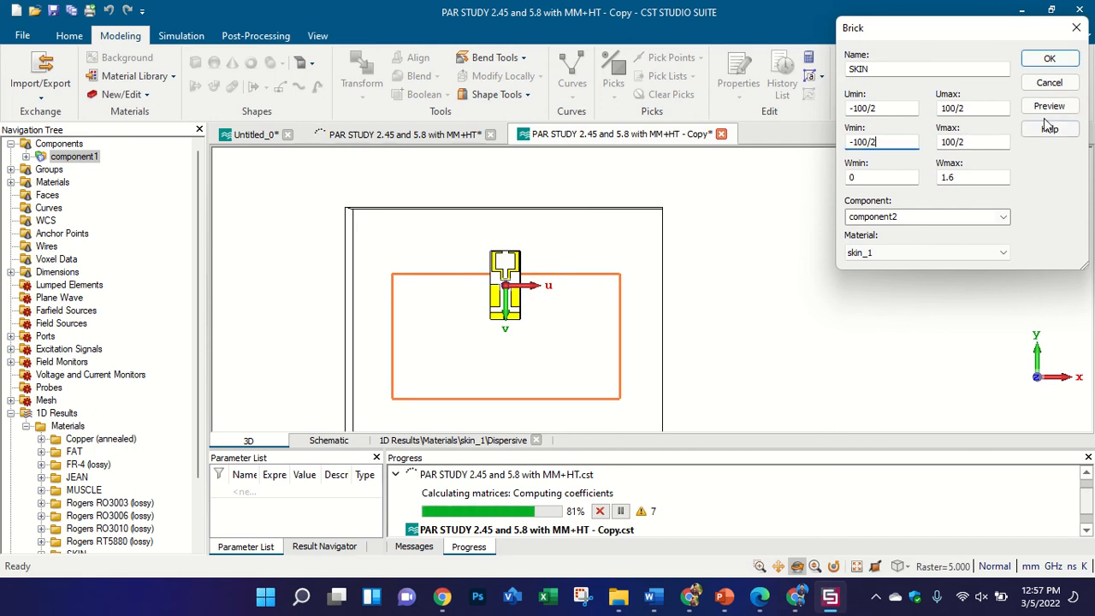
pyautogui.click(1049, 111)
pyautogui.moveTo(594, 301); pyautogui.dragTo(732, 197)
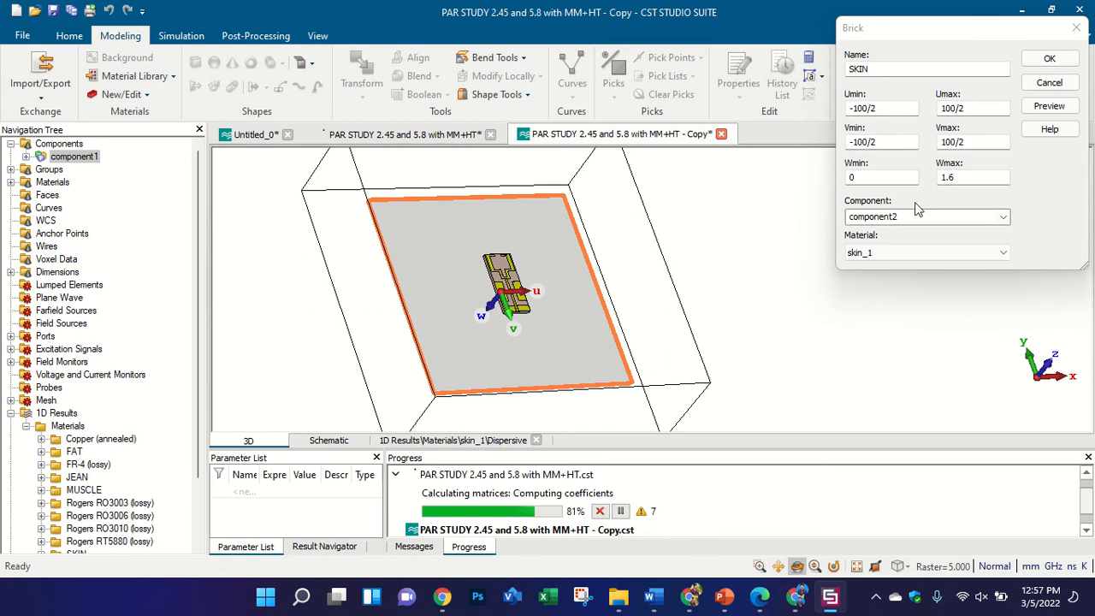
pyautogui.click(916, 252)
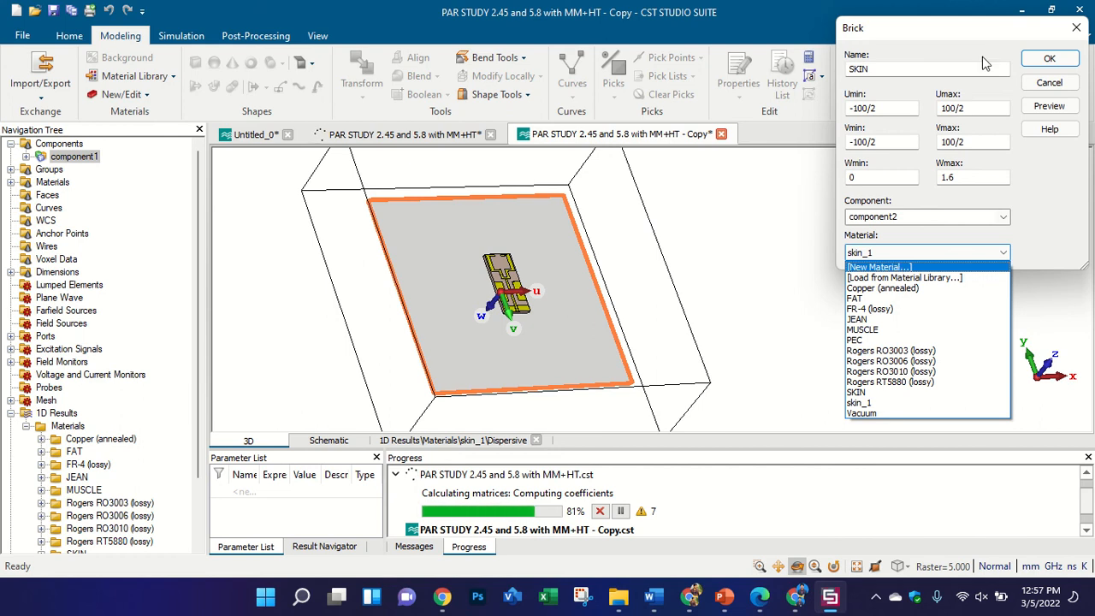
pyautogui.click(1033, 70)
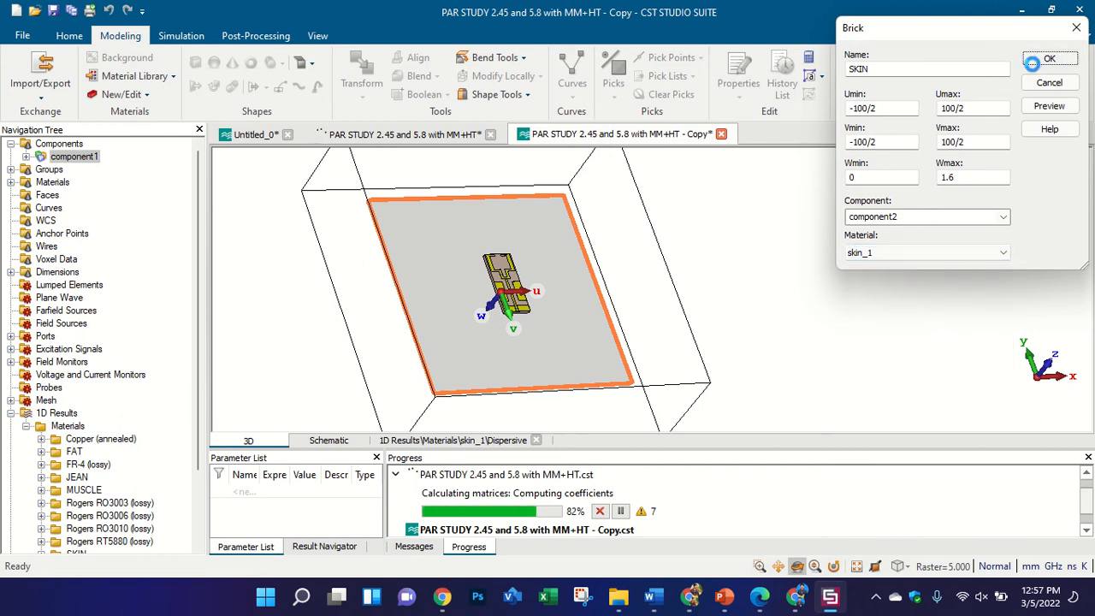
pyautogui.click(1045, 62)
# - Align the local coordinate system with the skin layer's face that points away from the antenna
pyautogui.moveTo(513, 295)
pyautogui.mouseDown()
pyautogui.moveTo(568, 265)
pyautogui.moveTo(832, 179)
pyautogui.moveTo(511, 299)
pyautogui.mouseUp()
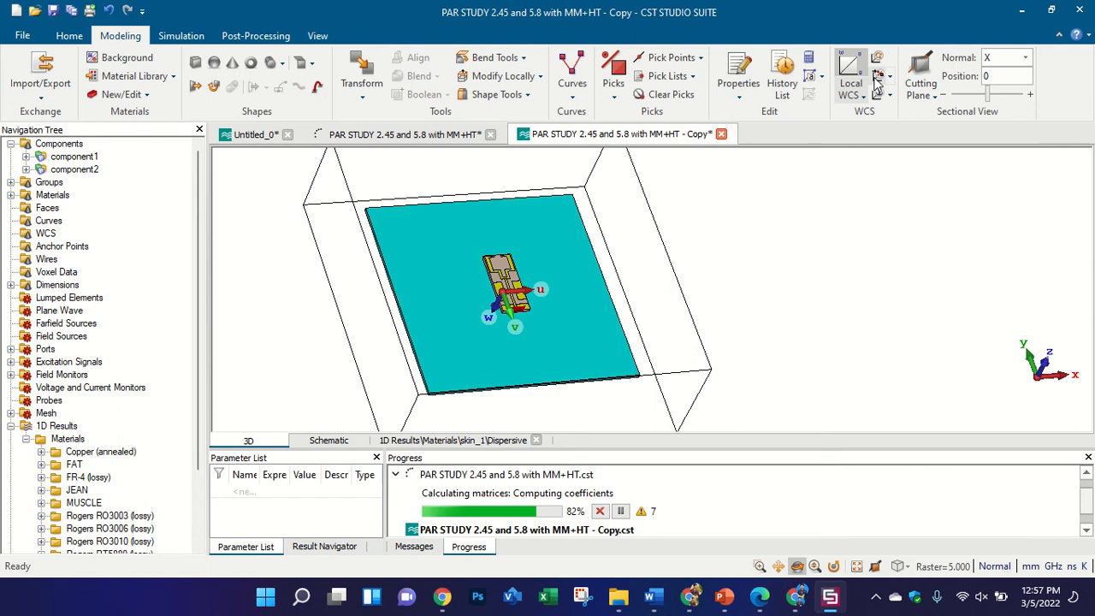
pyautogui.click(877, 76)
pyautogui.moveTo(558, 301); pyautogui.dragTo(792, 222)
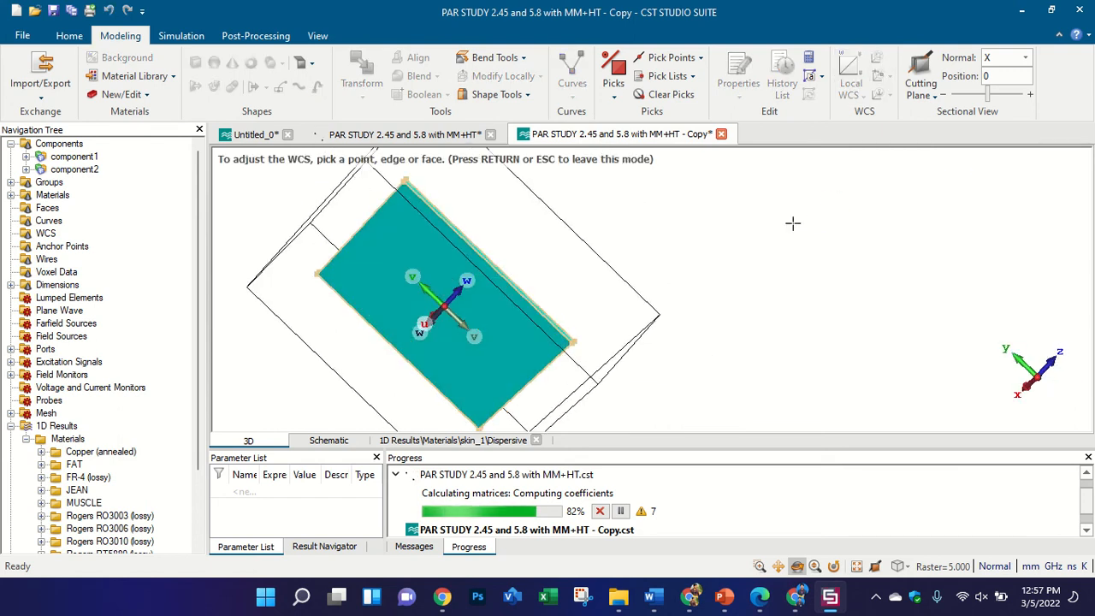
pyautogui.doubleClick(481, 293)
pyautogui.moveTo(624, 242); pyautogui.dragTo(325, 346)
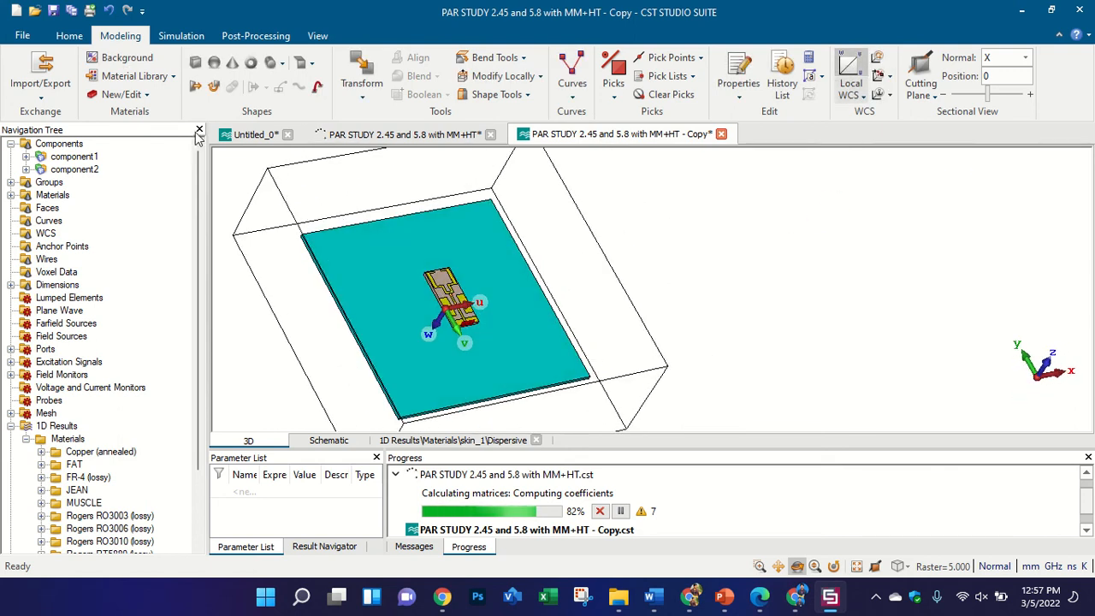
# - Start a brick named fat behind the skin layer, spanning -100/2 to 100/2 along both U and V
pyautogui.click(196, 63)
pyautogui.press('Escape')
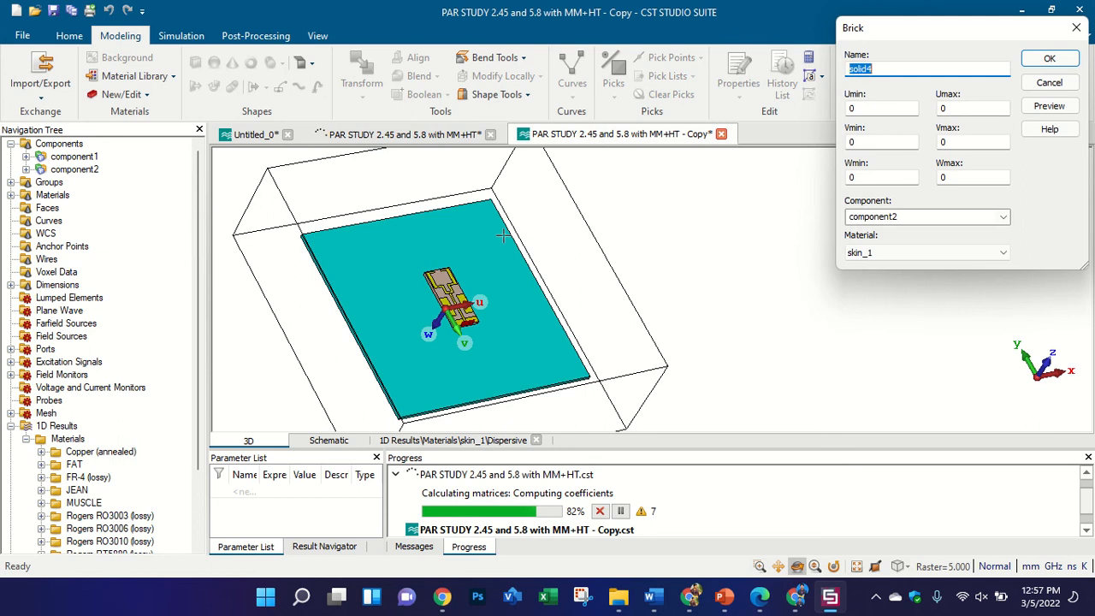
pyautogui.write('fat')
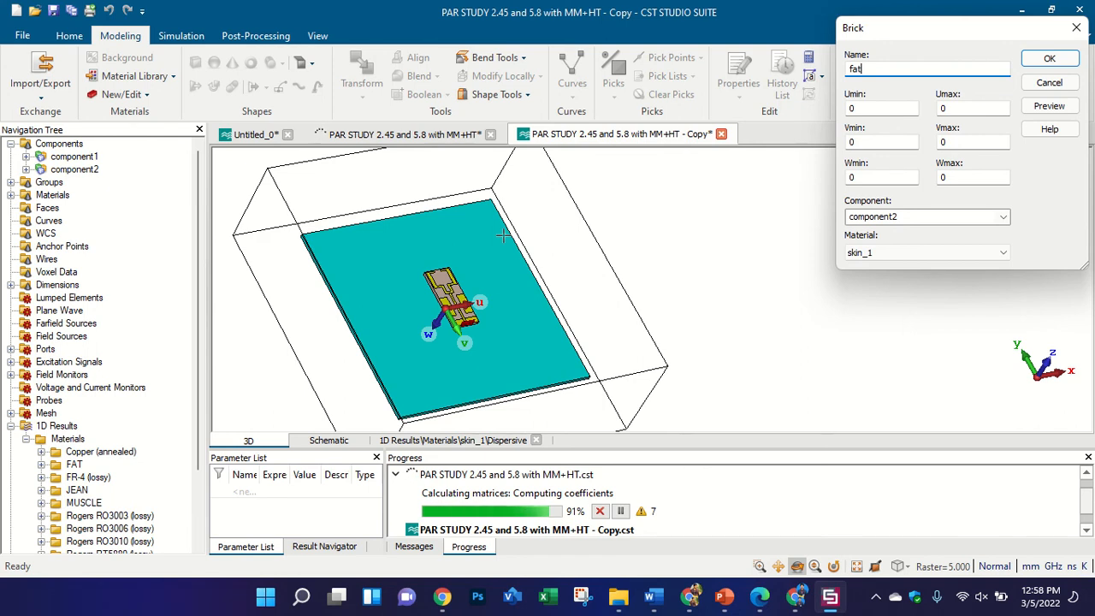
pyautogui.click(752, 601)
pyautogui.click(753, 600)
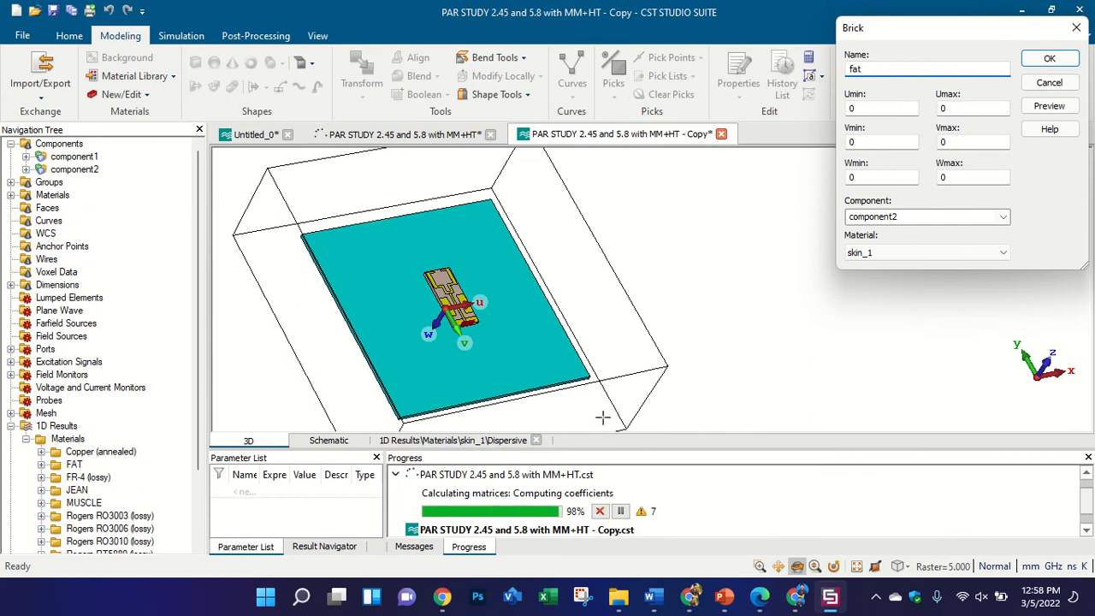
pyautogui.press('Tab')
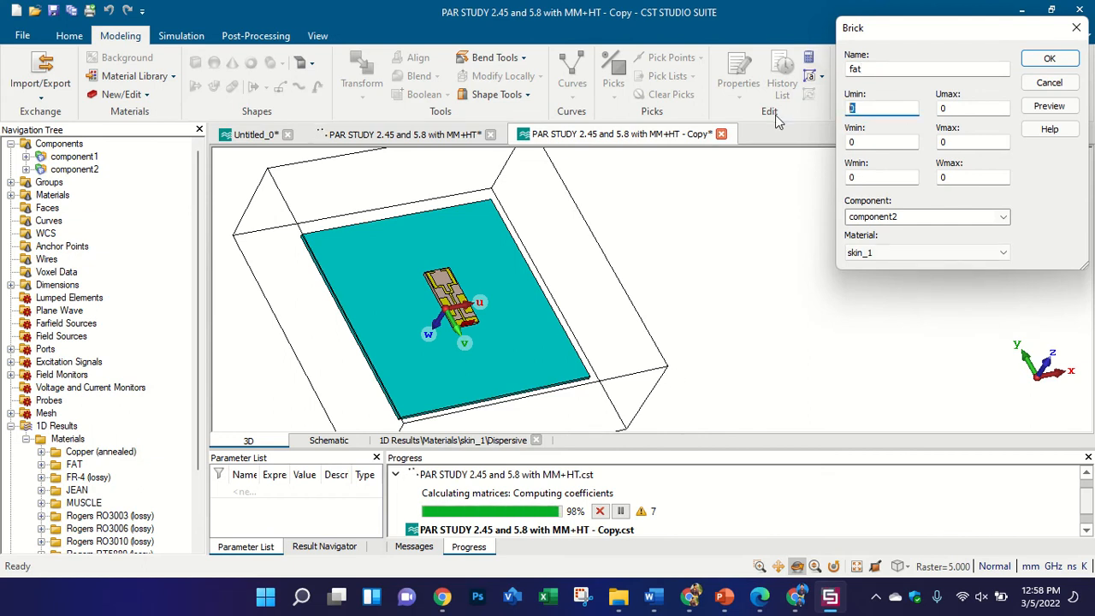
pyautogui.write('-100/2')
pyautogui.doubleClick(958, 105)
pyautogui.write('100/2')
pyautogui.doubleClick(975, 142)
pyautogui.write('100/2')
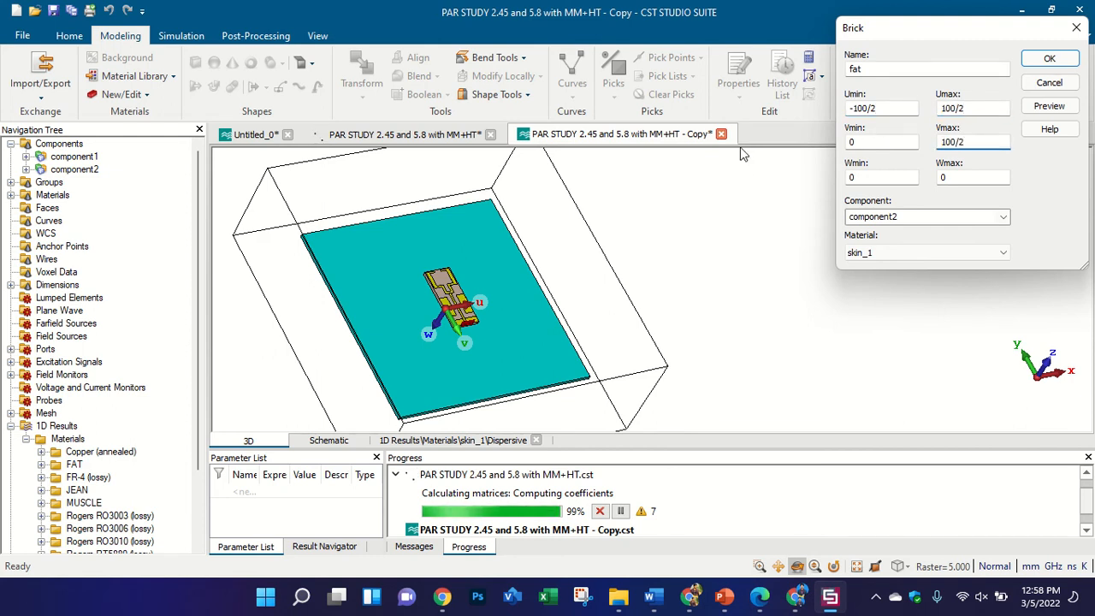
pyautogui.hotkey('shift', 'Tab')
pyautogui.write('-100/2')
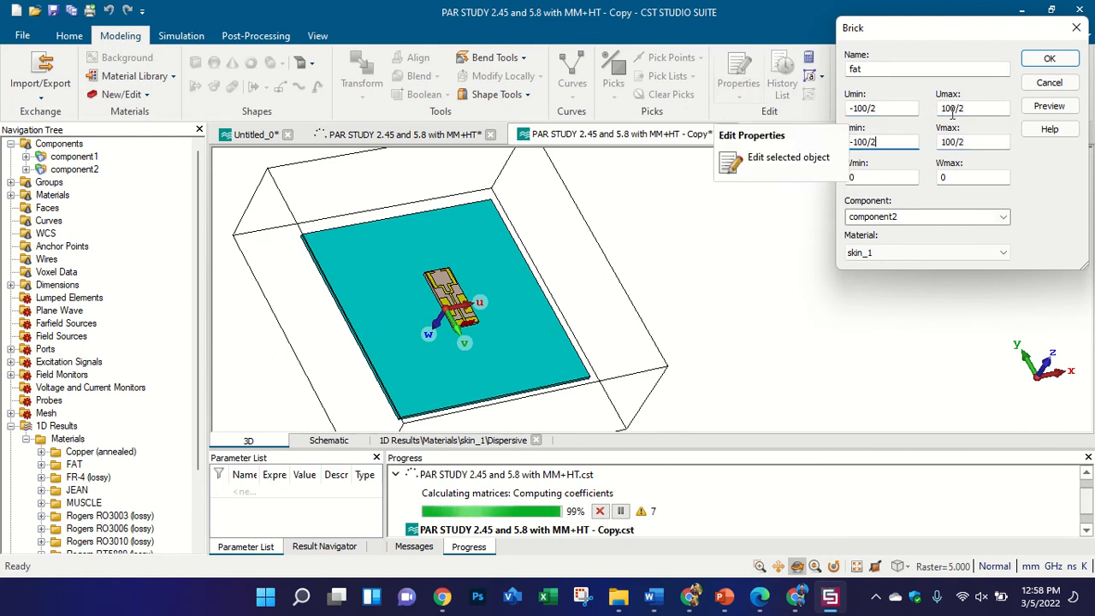
# - Set the fat brick's Wmax to 3 and preview the layer against the skin
pyautogui.click(1047, 108)
pyautogui.moveTo(420, 255); pyautogui.dragTo(467, 354)
pyautogui.scroll(4, 443, 380)
pyautogui.click(954, 178)
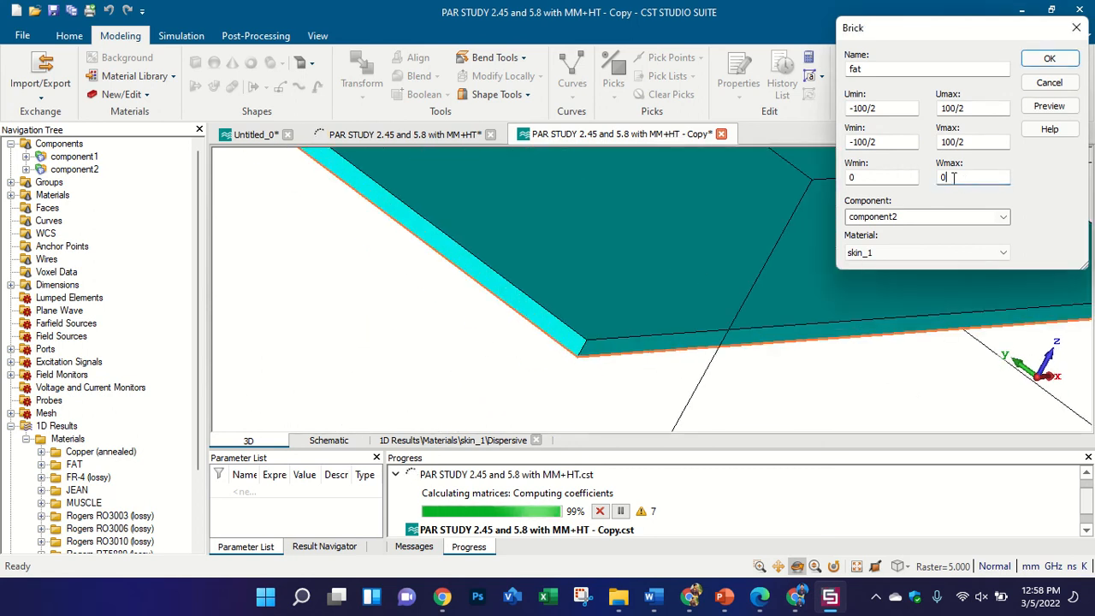
pyautogui.doubleClick(954, 177)
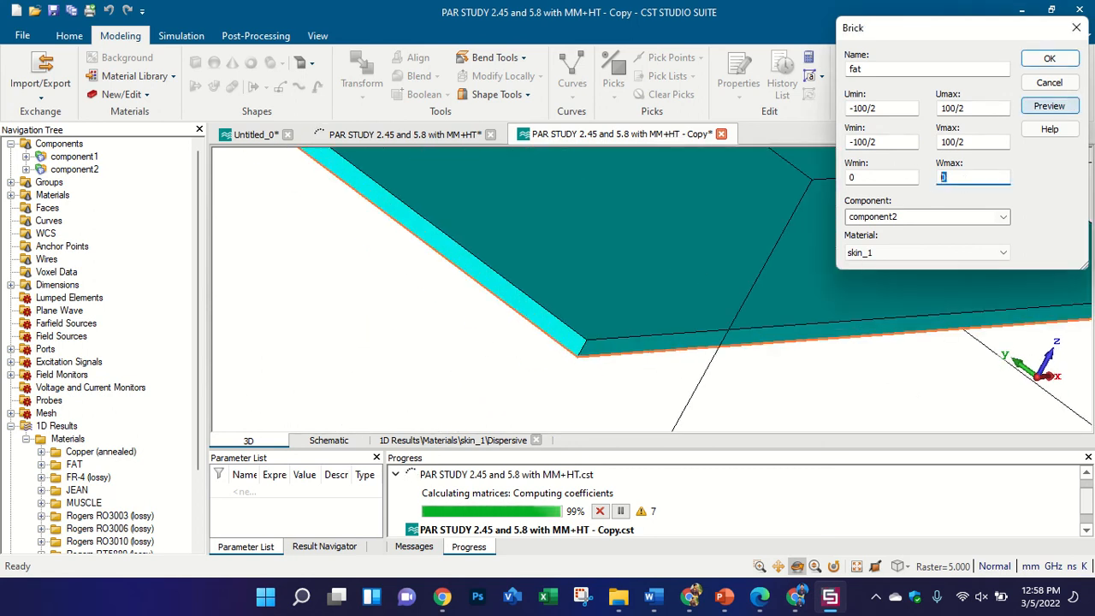
pyautogui.click(1061, 106)
pyautogui.scroll(-3, 591, 293)
pyautogui.moveTo(591, 294); pyautogui.dragTo(621, 299)
# - Start a new material for the fat brick and set its Epsilon to 5.45, taken from the metasurface antenna paper's tissue properties table
pyautogui.click(883, 255)
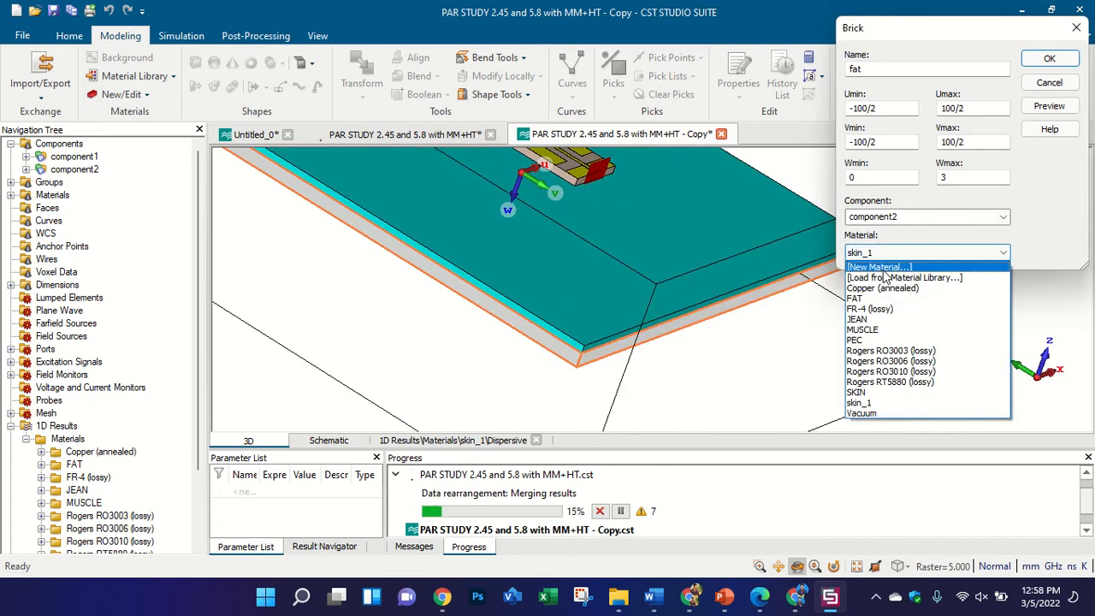
pyautogui.click(883, 269)
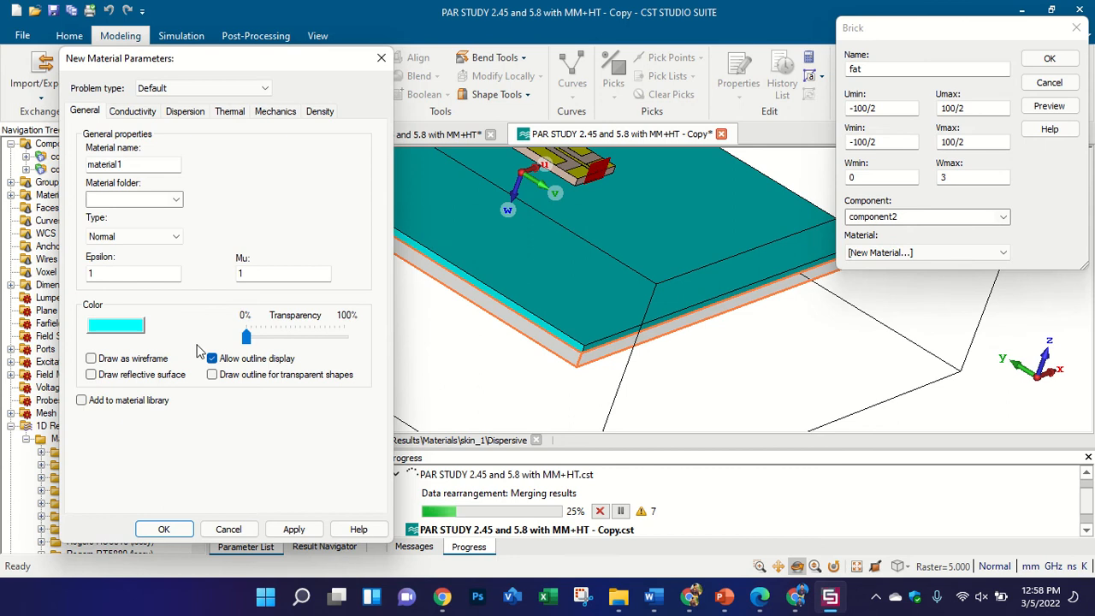
pyautogui.click(758, 599)
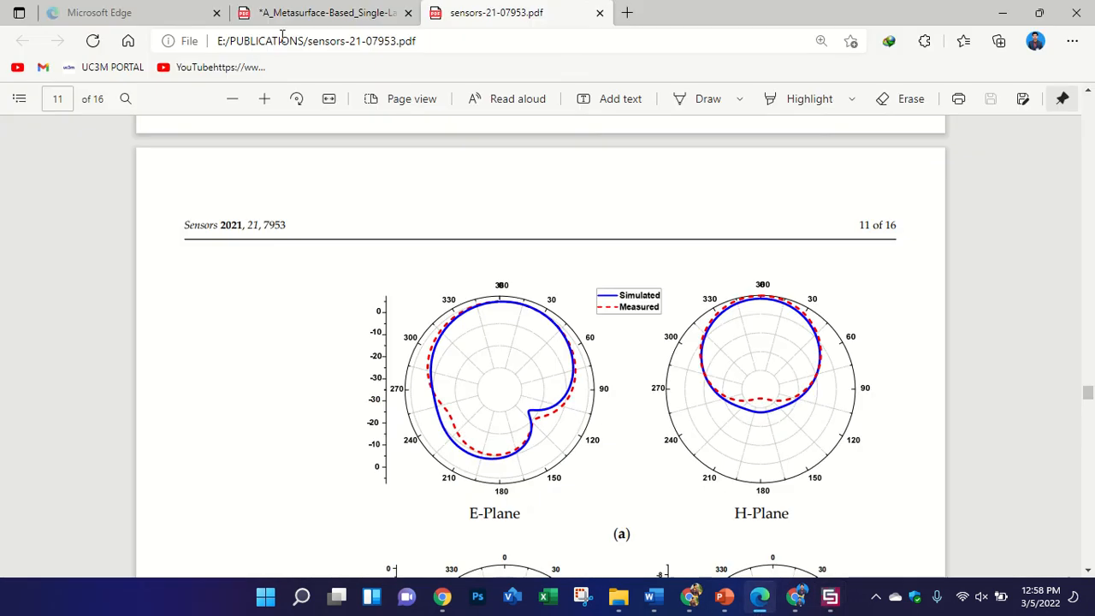
pyautogui.click(316, 12)
pyautogui.scroll(-15, 417, 308)
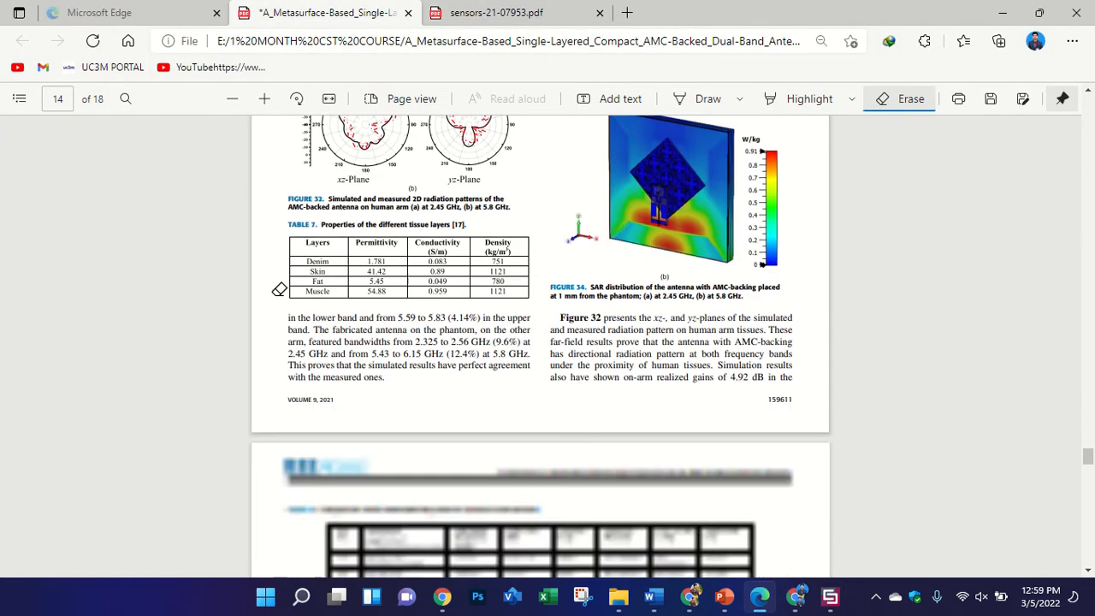
pyautogui.keyDown('ctrl'); pyautogui.scroll(5, 279, 244); pyautogui.keyUp('ctrl')
pyautogui.keyDown('ctrl'); pyautogui.scroll(-3, 41, 329); pyautogui.keyUp('ctrl')
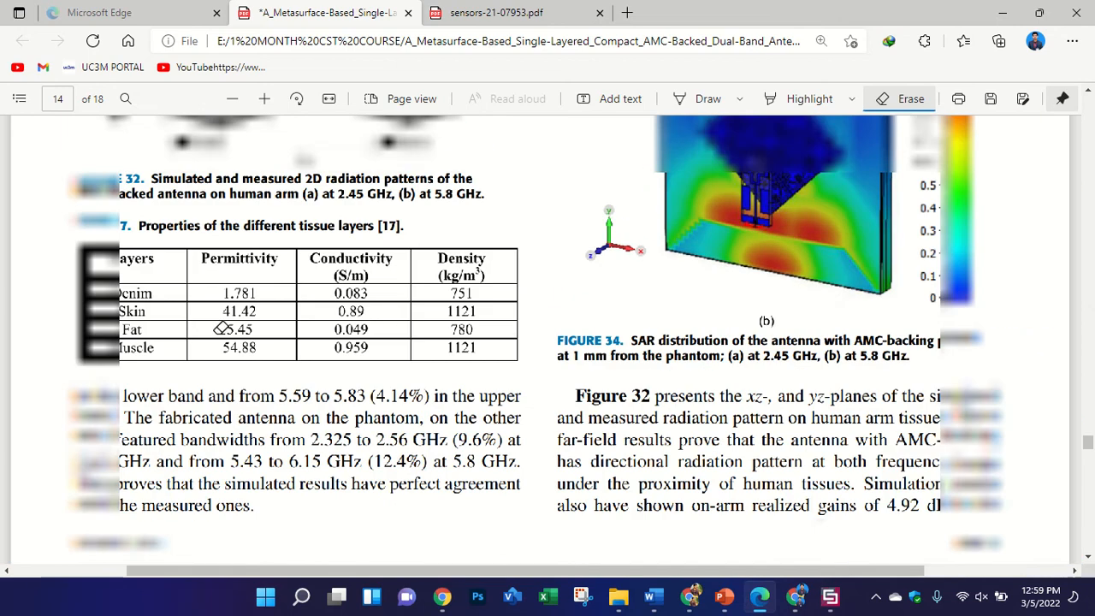
pyautogui.click(829, 596)
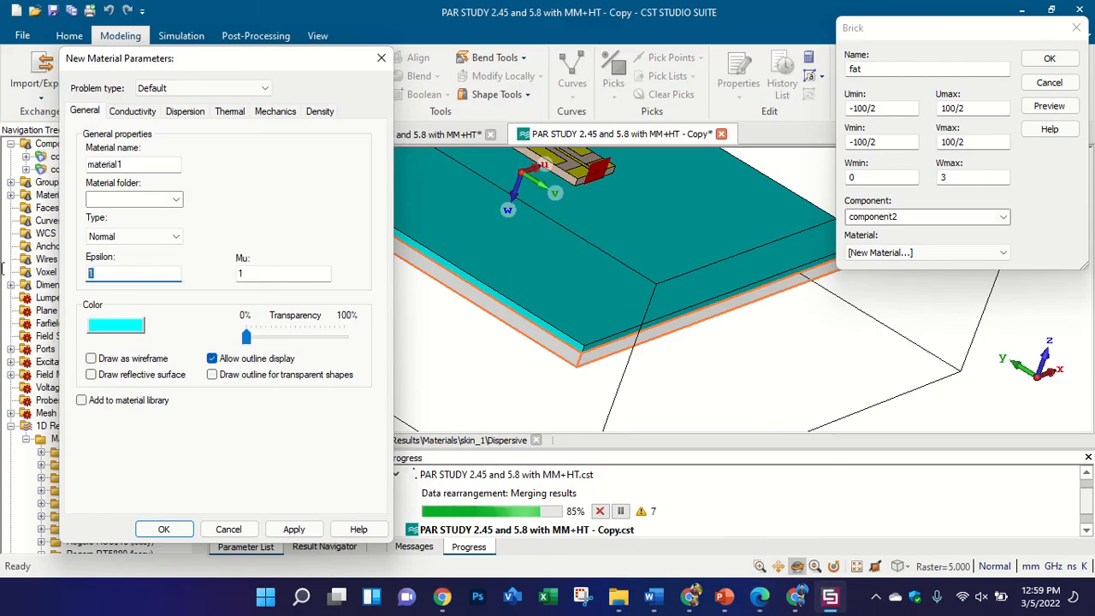
pyautogui.write('5.45')
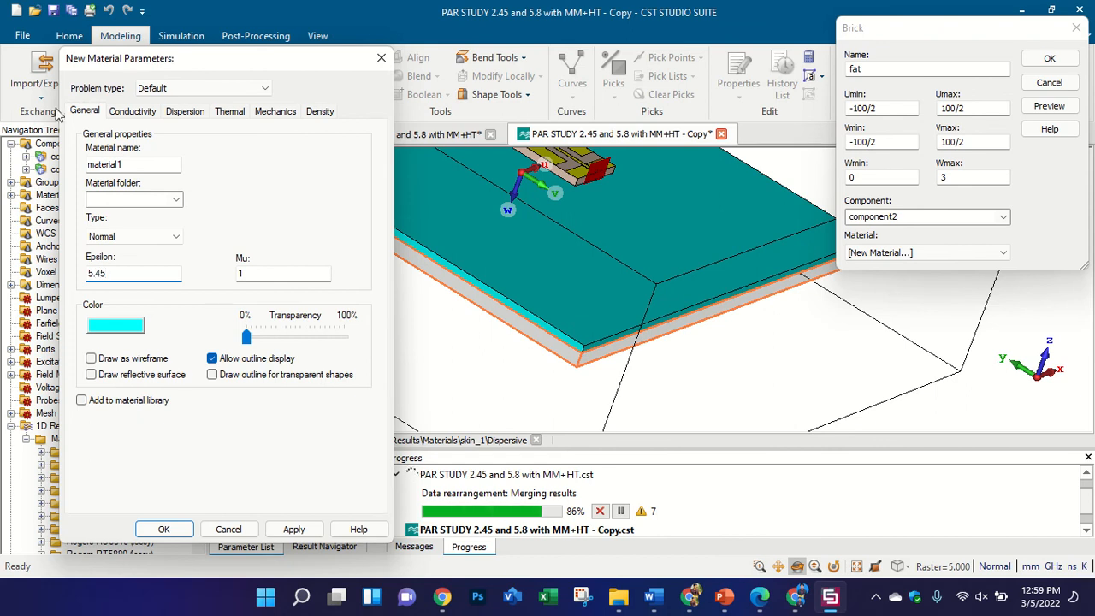
# - Look up fat's conductivity in the paper's tissue table and set the new material's electric conductivity to 0.049 S/m
pyautogui.click(132, 111)
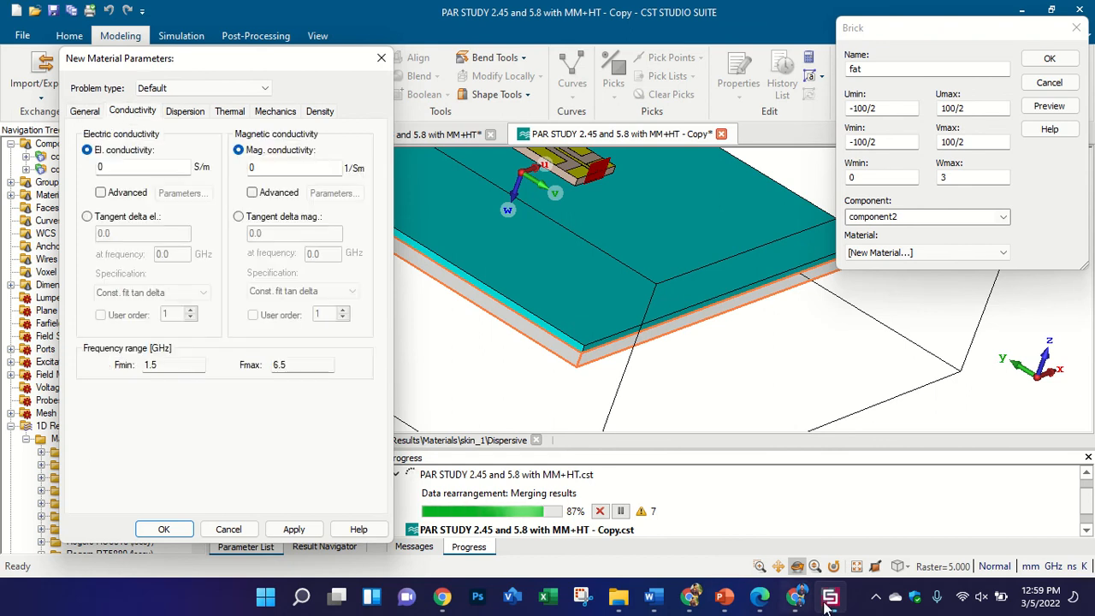
pyautogui.click(757, 599)
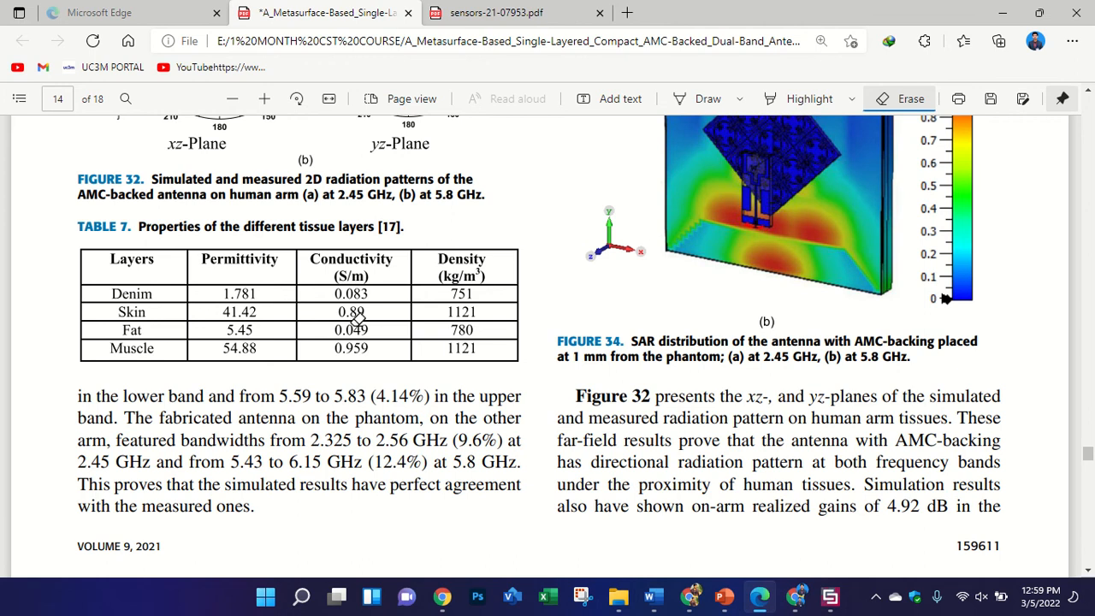
pyautogui.click(828, 597)
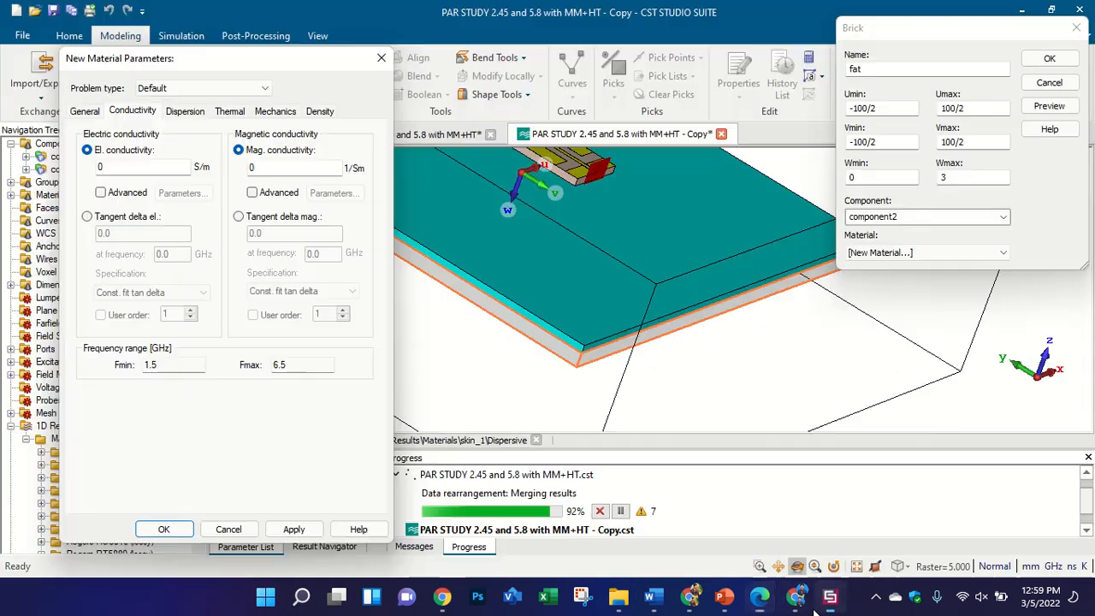
pyautogui.write('.049')
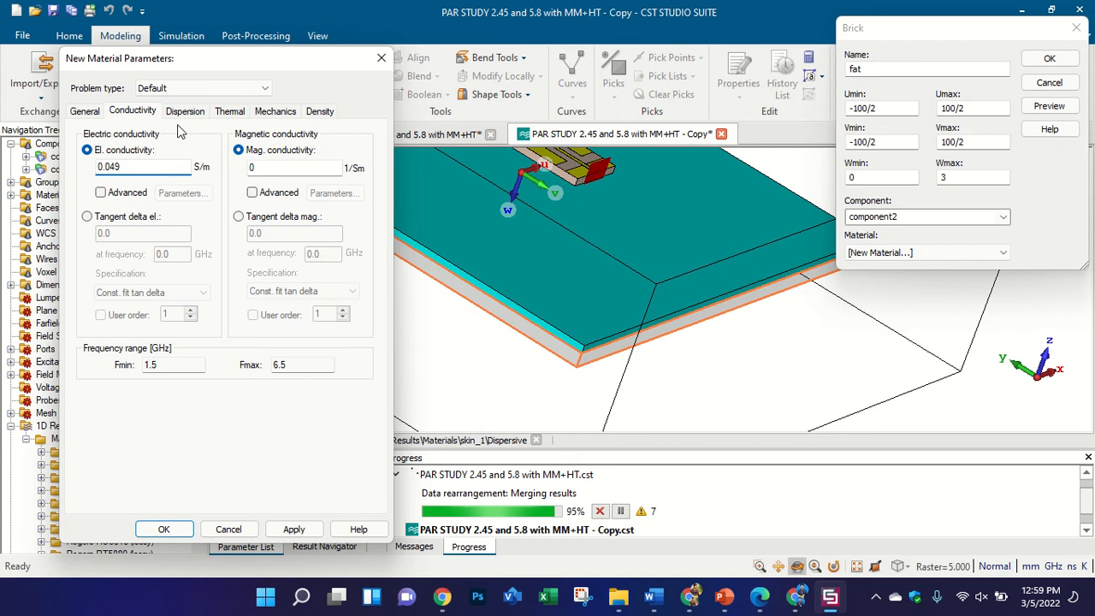
# - Colour the new fat material magenta, save it as material1, and create the fat brick in component2
pyautogui.click(85, 111)
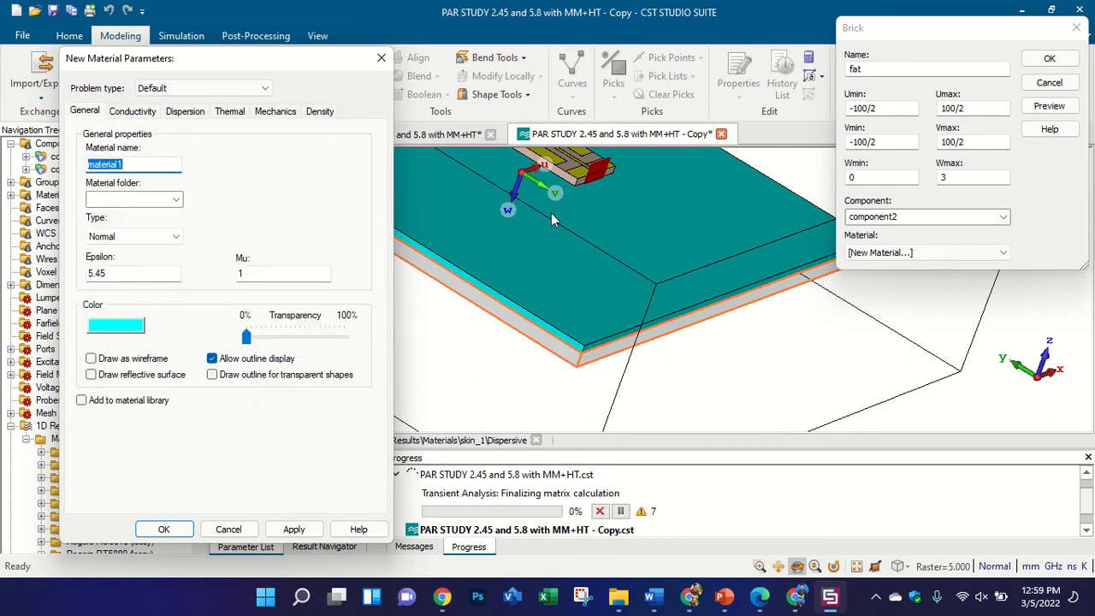
pyautogui.click(116, 325)
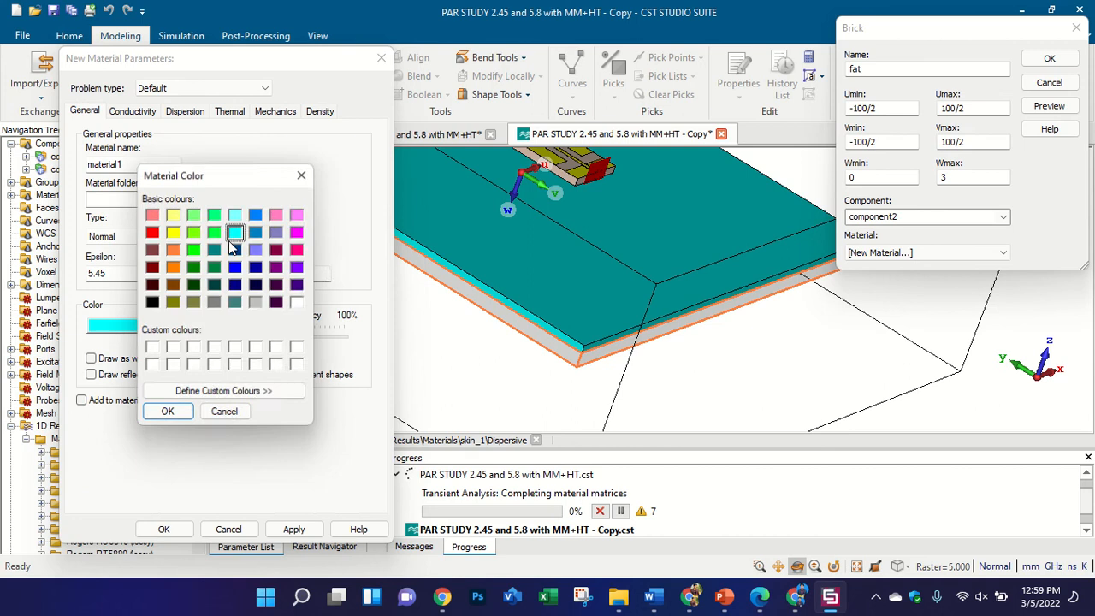
pyautogui.click(299, 238)
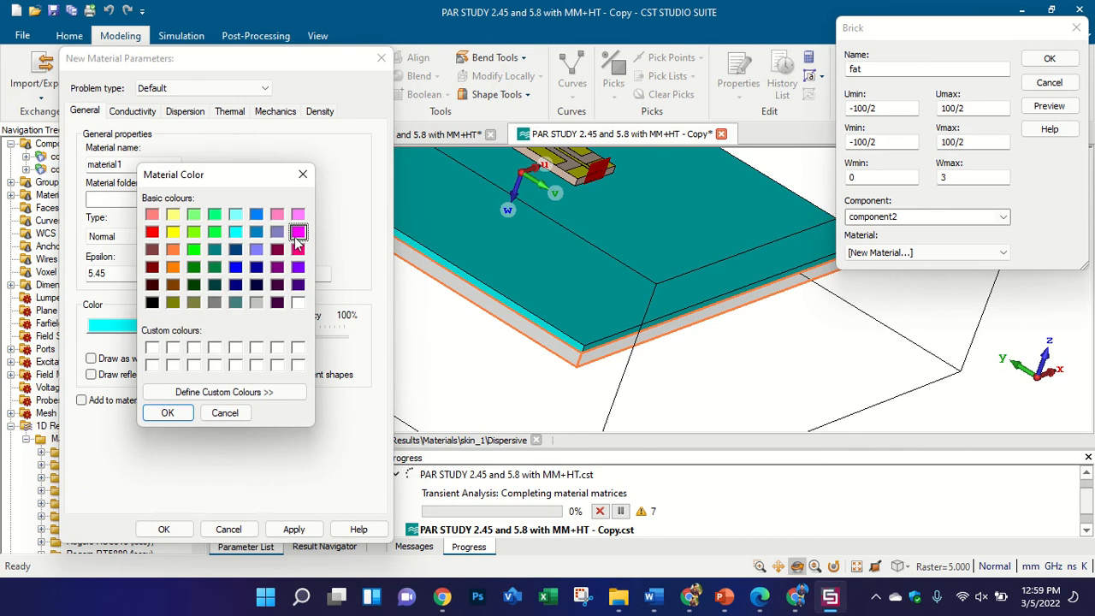
pyautogui.click(167, 413)
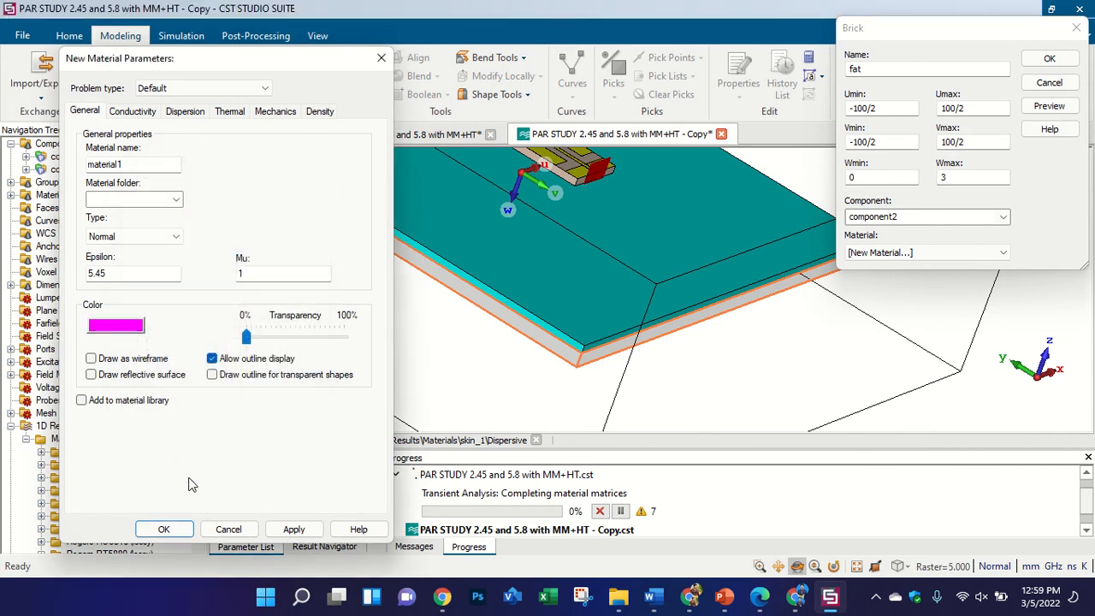
pyautogui.click(163, 529)
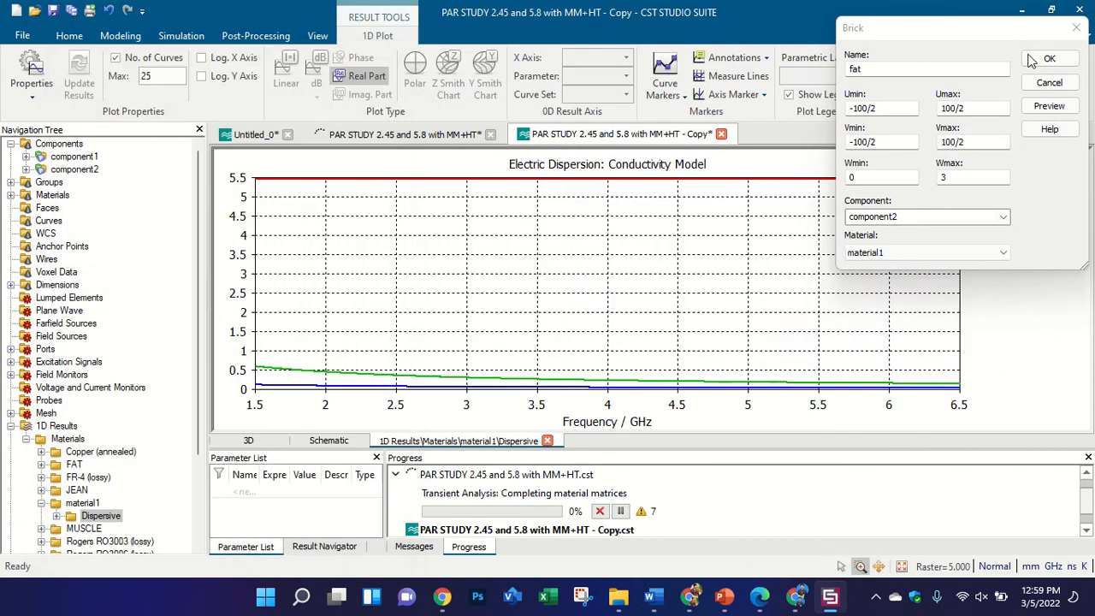
pyautogui.click(1049, 59)
pyautogui.click(62, 143)
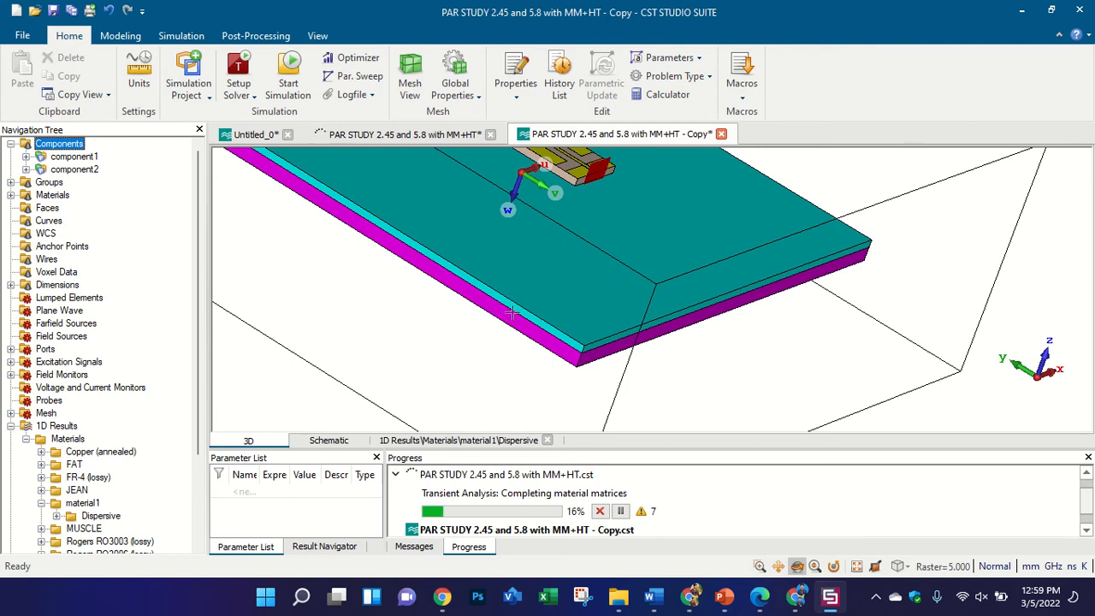
# - Align the local coordinate system with the fat layer's face that points away from the skin and antenna
pyautogui.click(120, 36)
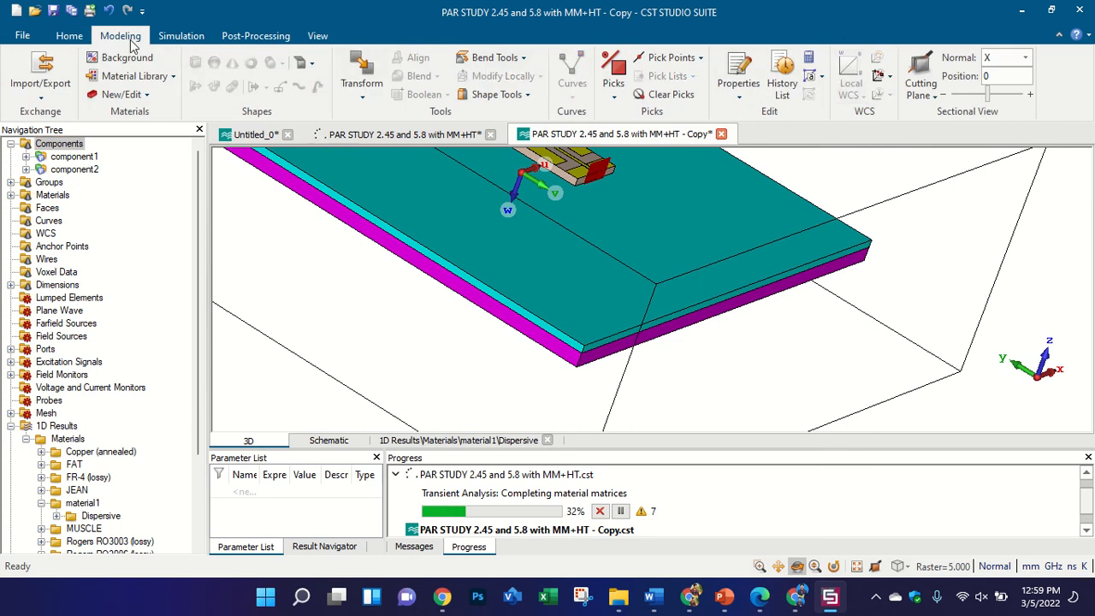
pyautogui.click(875, 78)
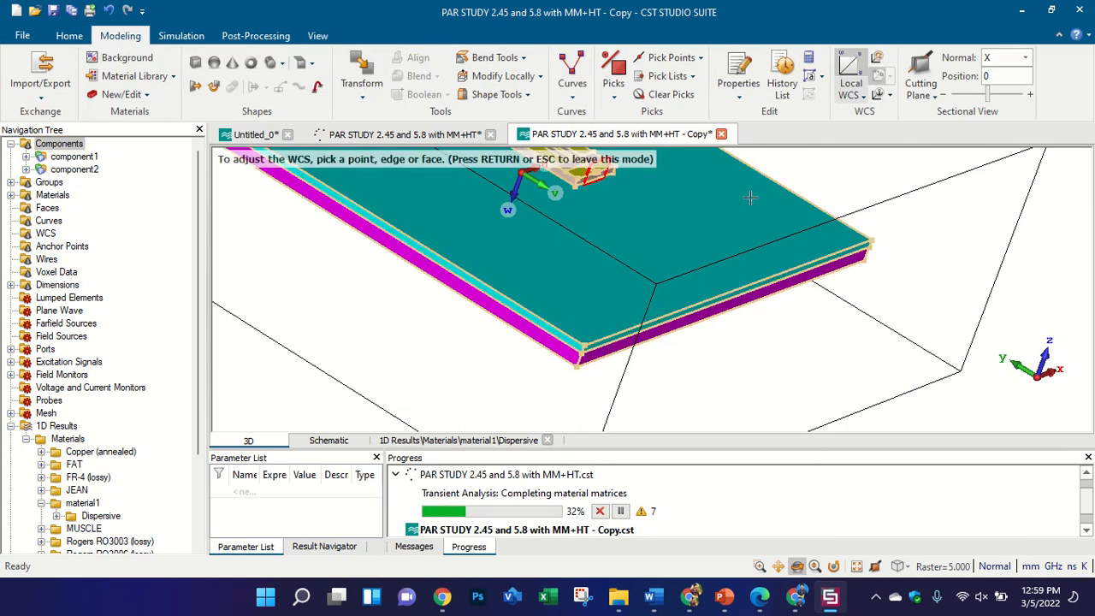
pyautogui.moveTo(701, 300); pyautogui.dragTo(466, 257)
pyautogui.doubleClick(512, 331)
pyautogui.scroll(-3, 492, 315)
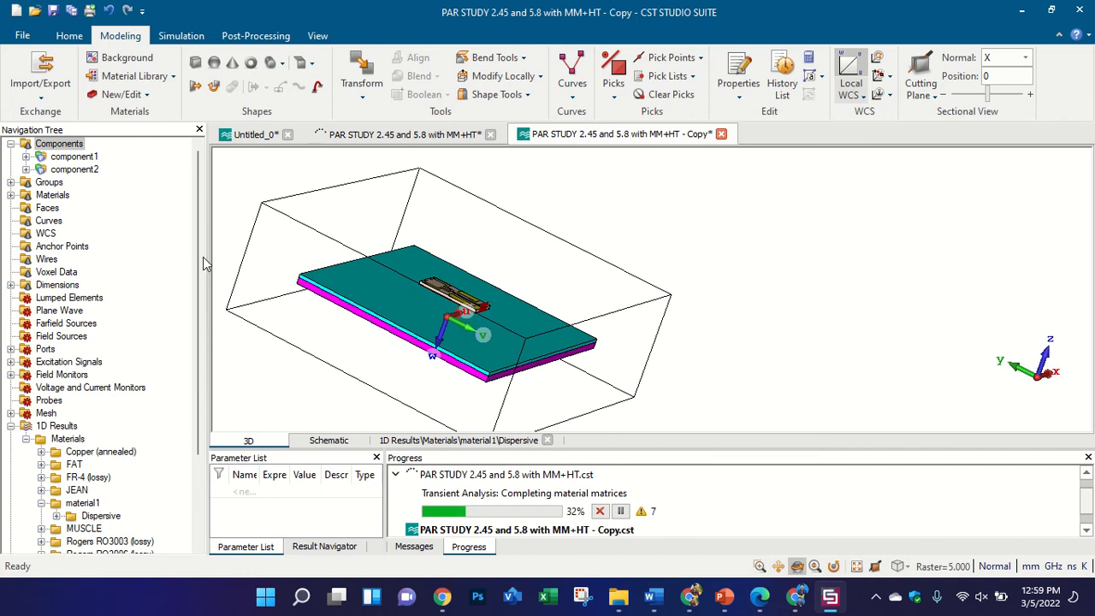
# - Browse the material library entries available for component1's SUBSTRATE, from the alumina materials through the Arlon laminates, without loading one
pyautogui.click(27, 157)
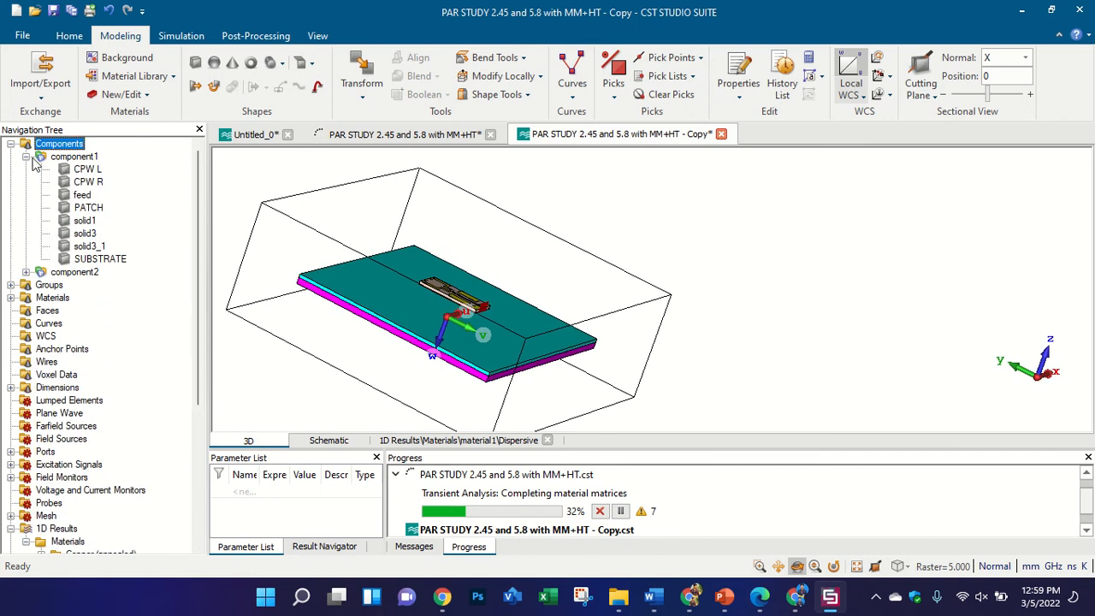
pyautogui.click(101, 258)
pyautogui.rightClick(103, 260)
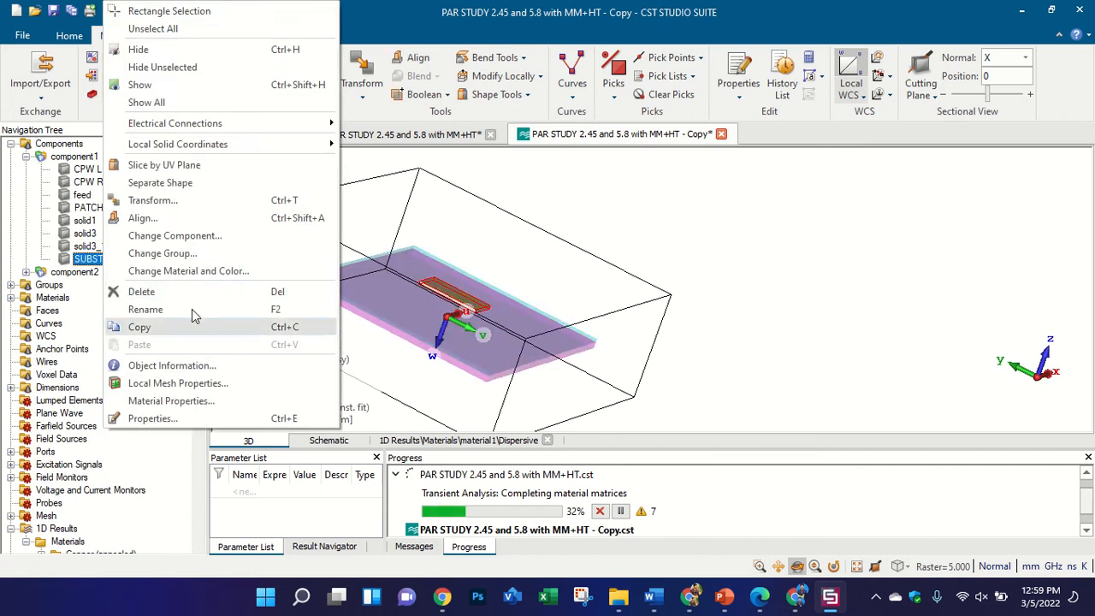
pyautogui.click(191, 272)
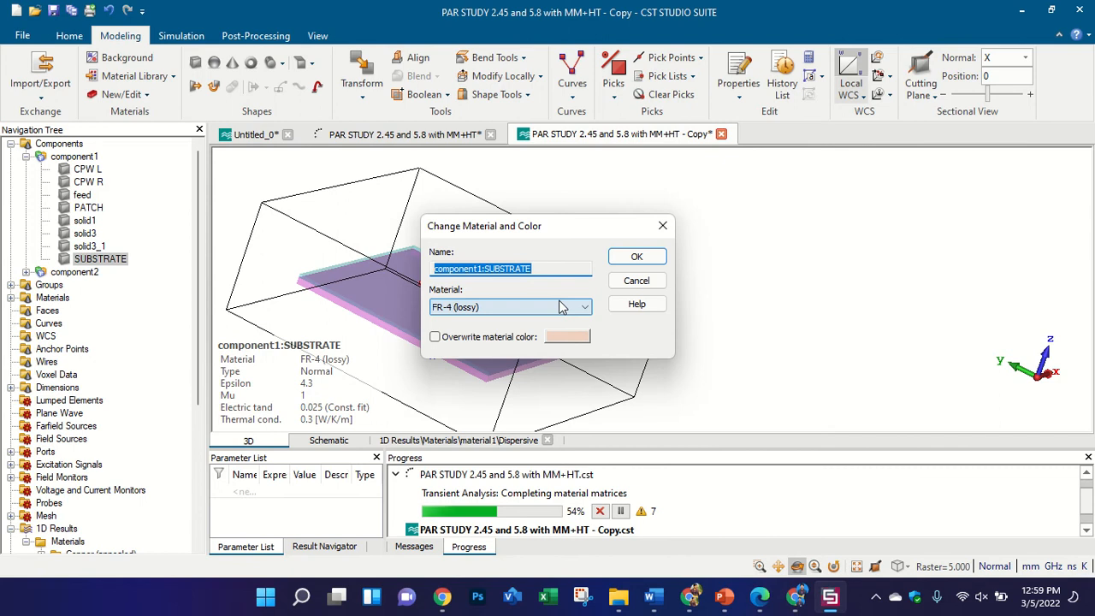
pyautogui.click(560, 306)
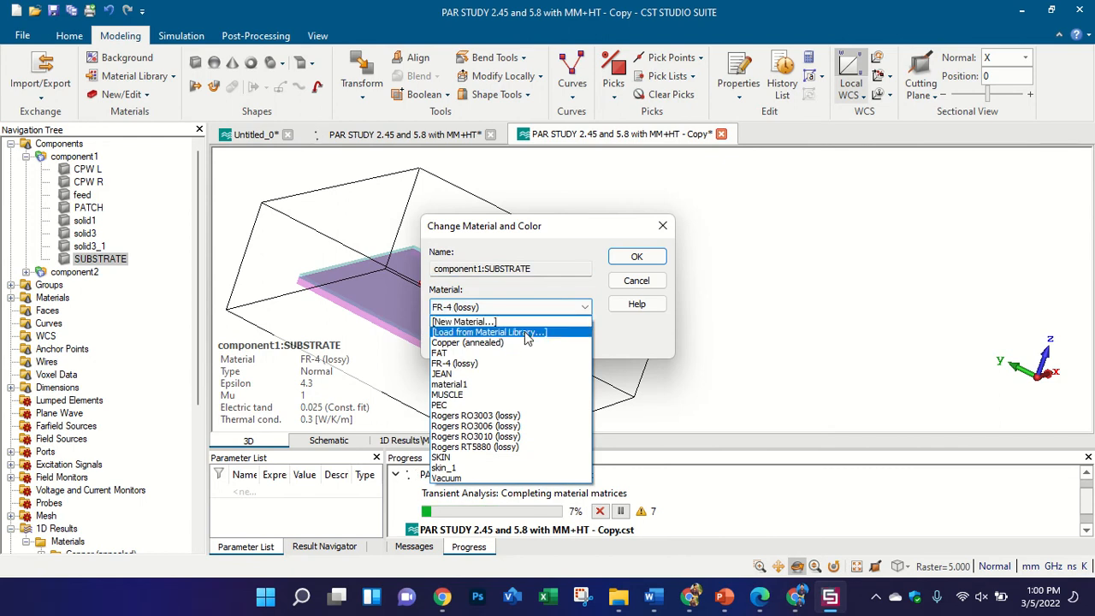
pyautogui.click(531, 332)
pyautogui.click(452, 218)
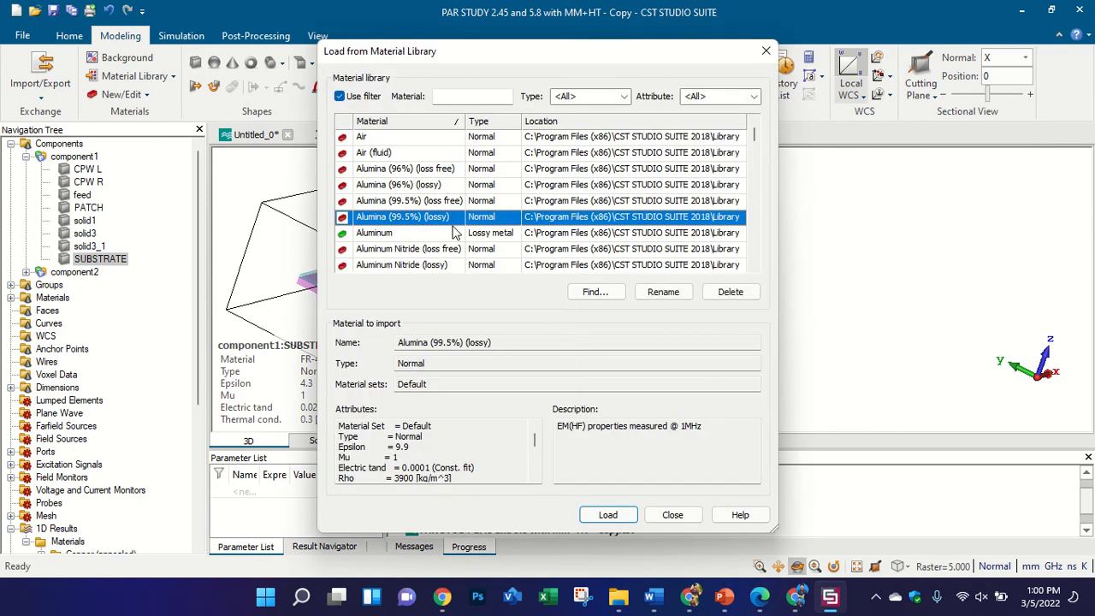
pyautogui.click(454, 232)
pyautogui.press('Down')
pyautogui.press('Down')
pyautogui.press('Down')
pyautogui.press('Down')
pyautogui.press('Down')
pyautogui.press('Down')
pyautogui.press('Down')
pyautogui.press('Down')
pyautogui.press('Down')
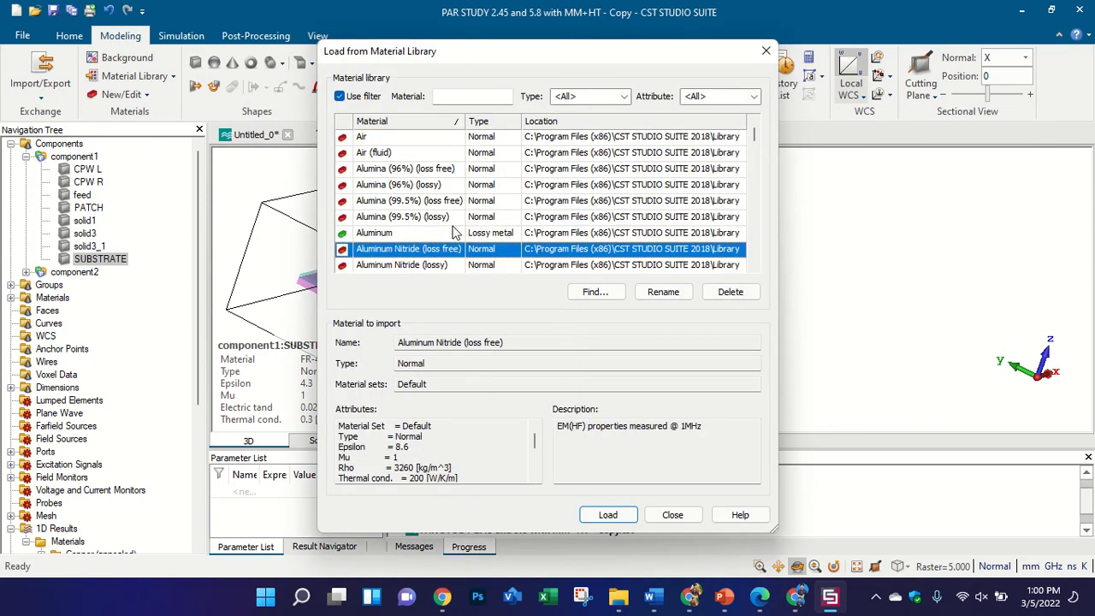
pyautogui.press('Down')
pyautogui.press('Down')
pyautogui.press('Down')
pyautogui.press('Down')
pyautogui.press('Down')
pyautogui.press('Down')
pyautogui.press('Down')
pyautogui.press('Down')
pyautogui.press('Down')
pyautogui.press('Down')
pyautogui.press('Down')
pyautogui.press('Down')
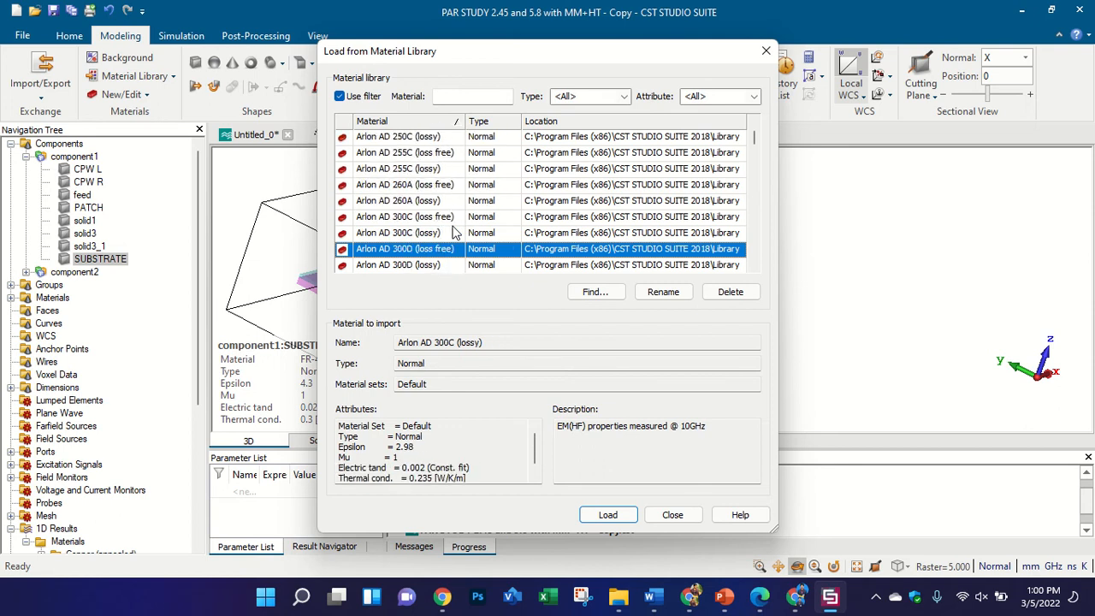
pyautogui.press('Down')
pyautogui.press('Down')
pyautogui.press('Down')
pyautogui.press('Down')
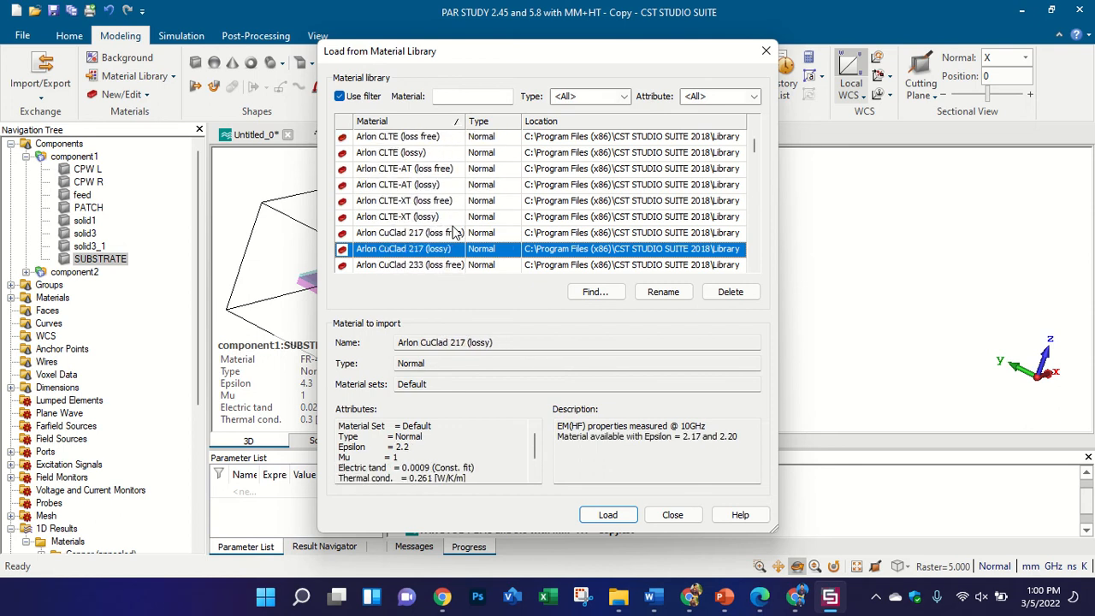
pyautogui.click(766, 53)
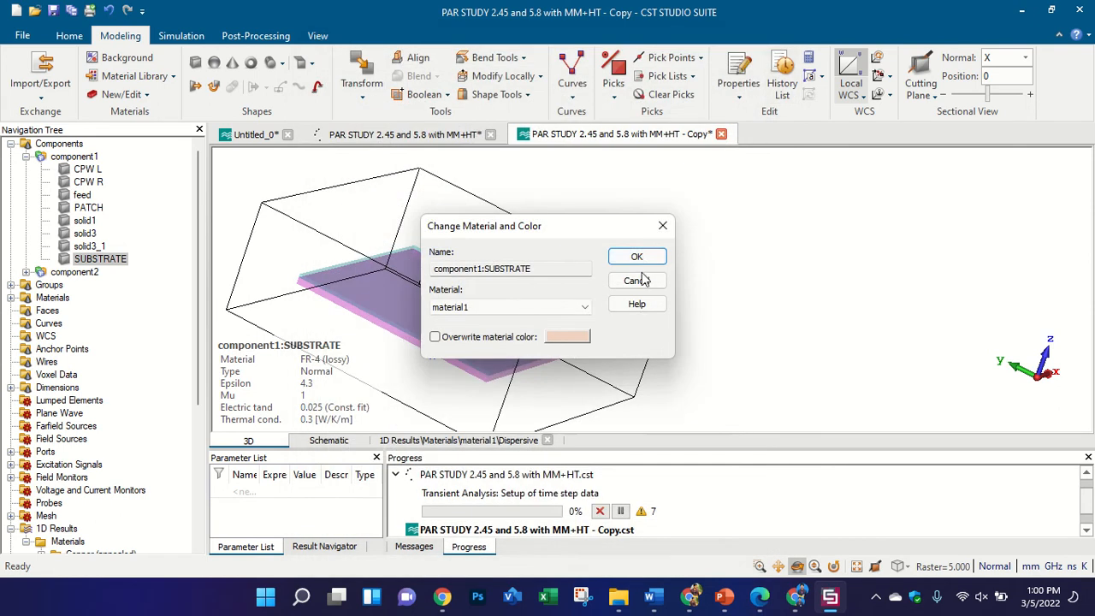
pyautogui.click(626, 250)
# - Start a brick named MUSCLE behind the fat layer, with its U extent from -100/2 to 100/2
pyautogui.moveTo(548, 291); pyautogui.dragTo(670, 228)
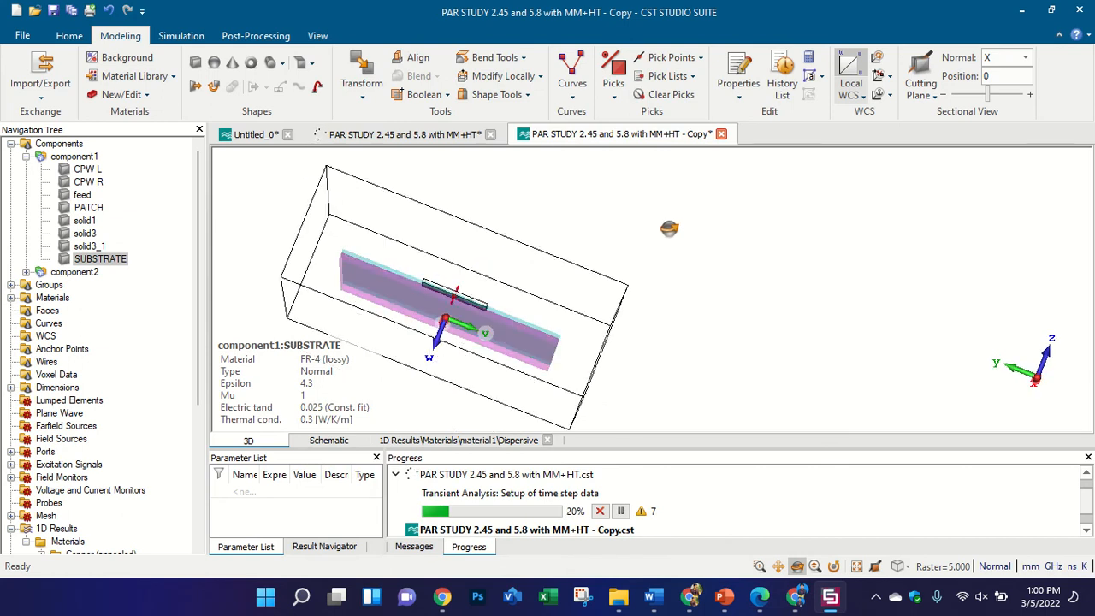
pyautogui.click(58, 144)
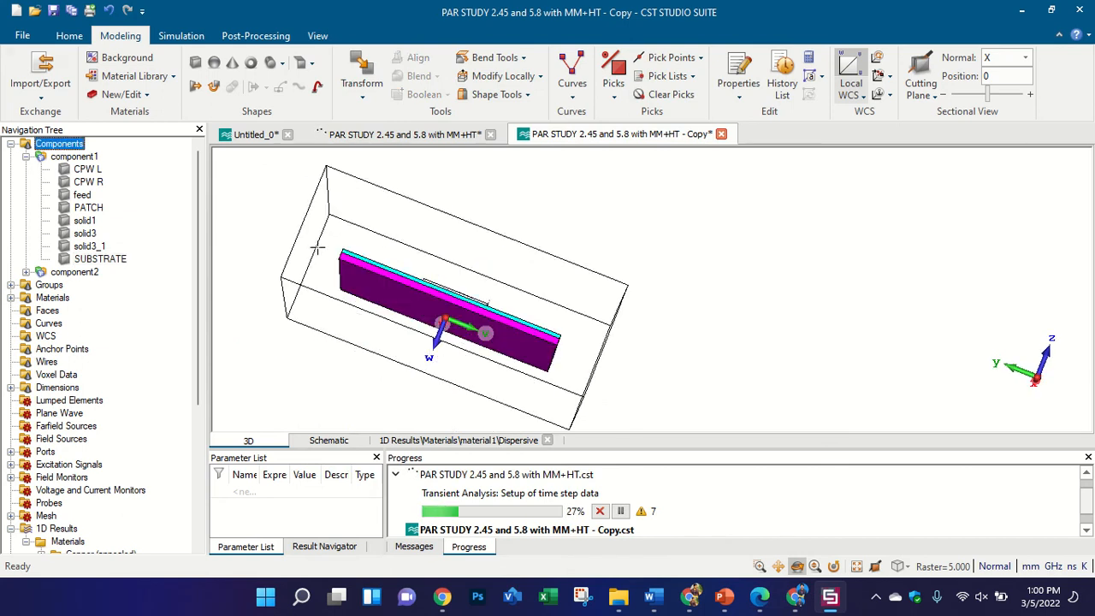
pyautogui.click(195, 63)
pyautogui.press('Escape')
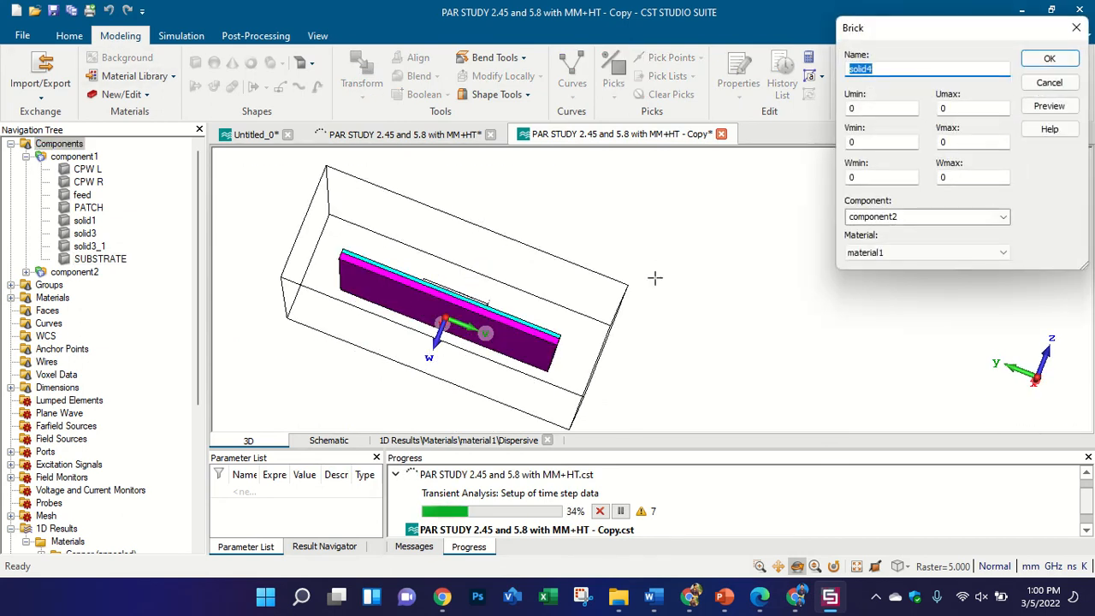
pyautogui.write('MUSCLE')
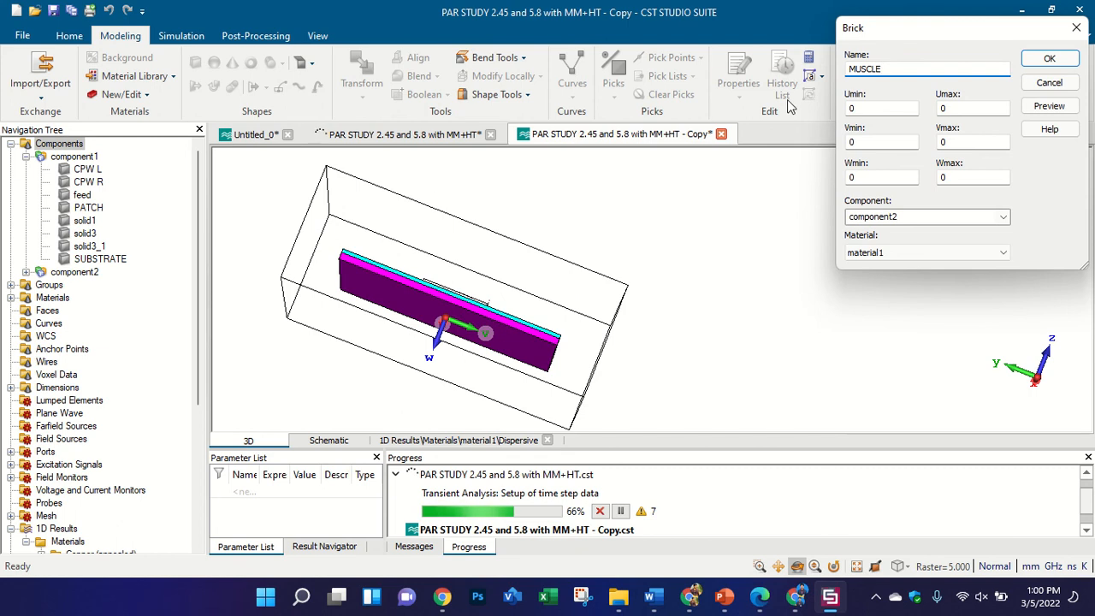
pyautogui.press('Tab')
pyautogui.write('-100/2')
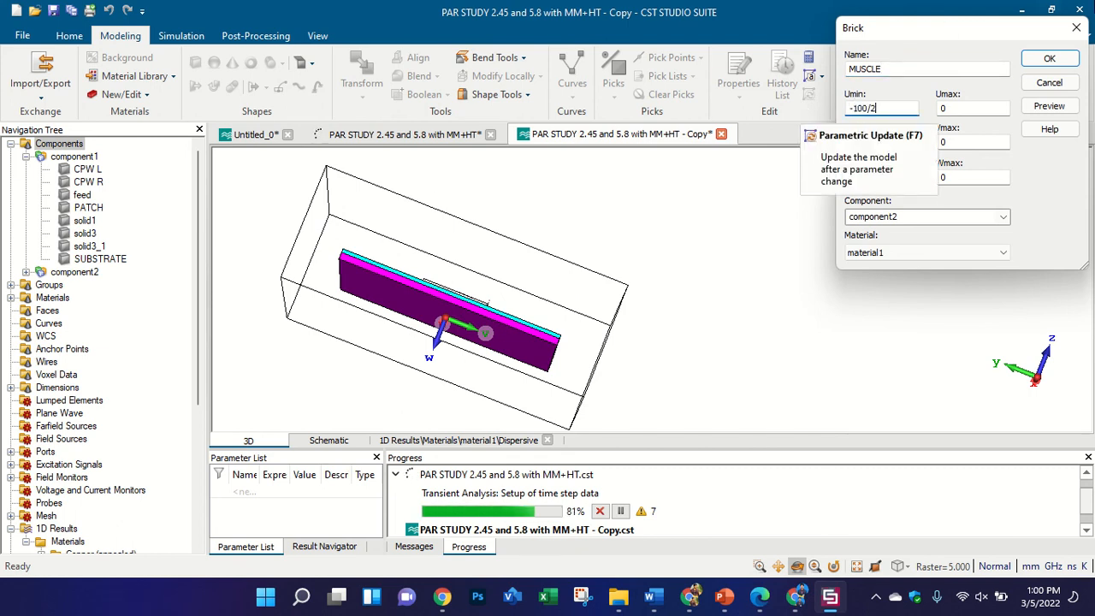
pyautogui.press('Tab')
pyautogui.write('100/2')
# - Set the MUSCLE brick's V extent from -100/2 to 100/2 and Wmax to 7, and preview it behind the fat layer
pyautogui.click(963, 141)
pyautogui.doubleClick(963, 141)
pyautogui.write('100/2')
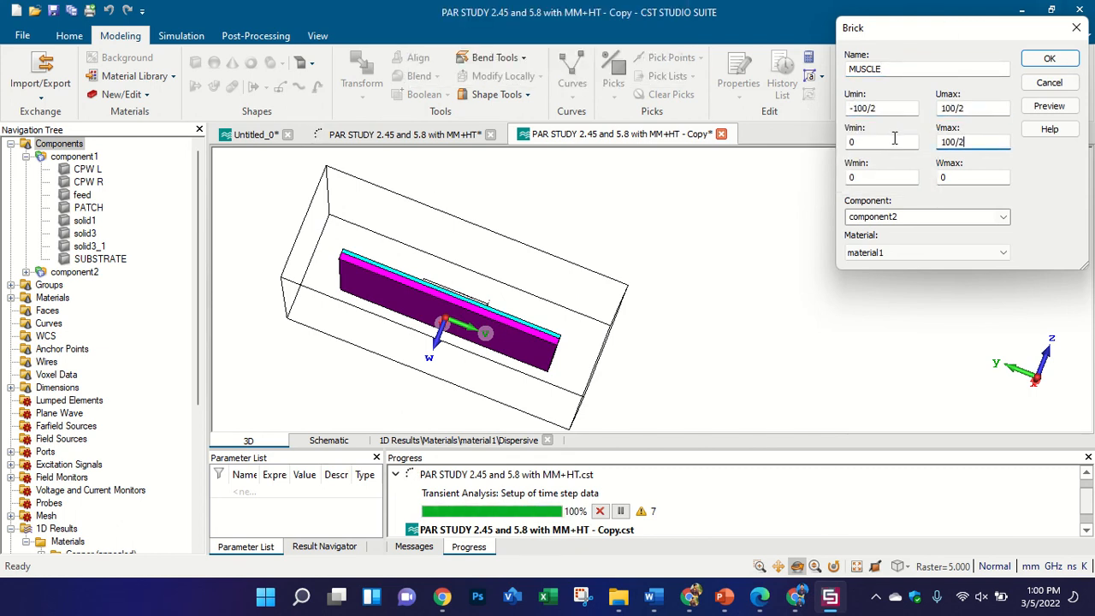
pyautogui.press('Tab')
pyautogui.write('-')
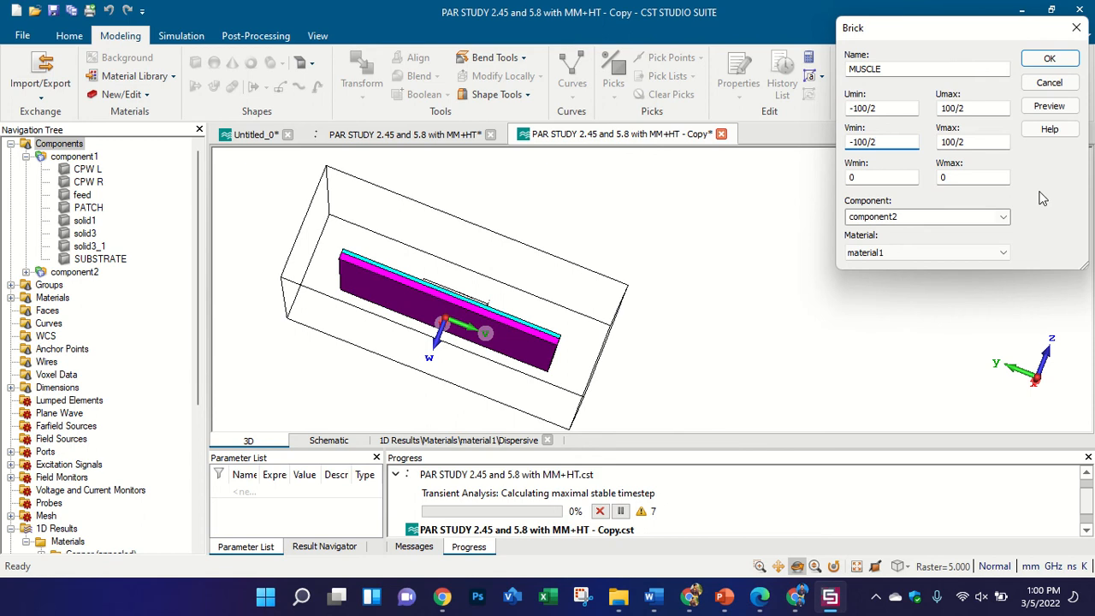
pyautogui.doubleClick(975, 176)
pyautogui.write('7')
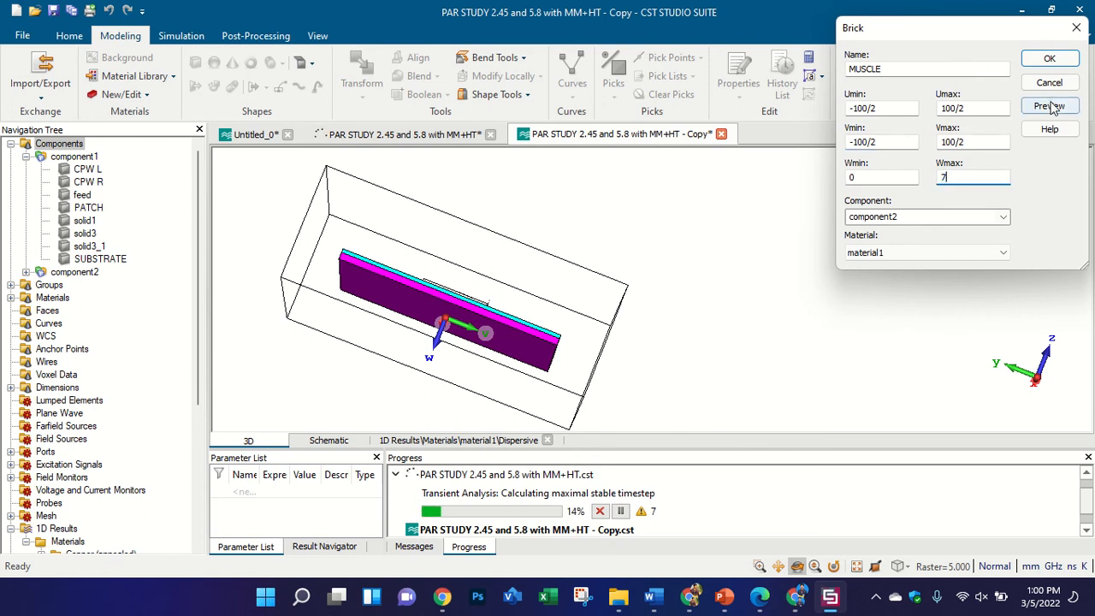
pyautogui.click(1050, 106)
pyautogui.moveTo(616, 254); pyautogui.dragTo(506, 296)
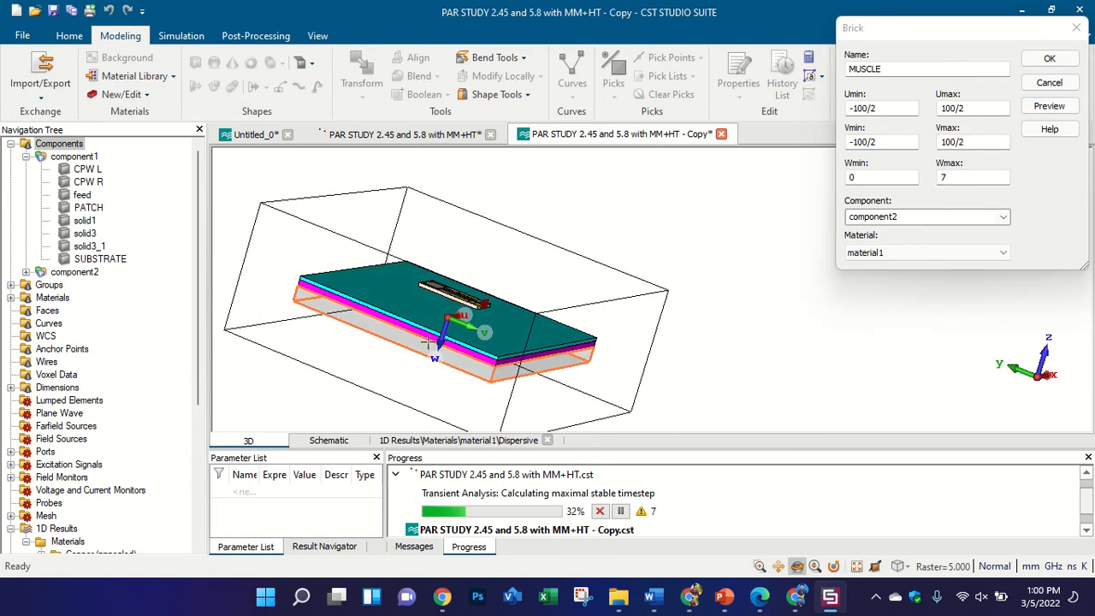
pyautogui.scroll(2, 484, 391)
pyautogui.scroll(3, 485, 391)
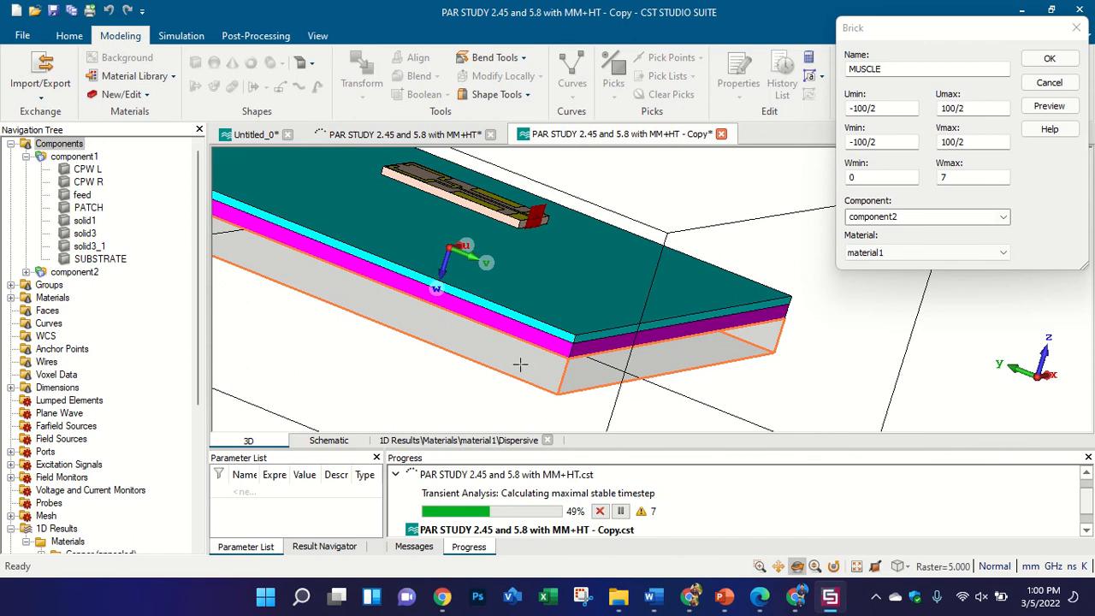
# - Begin a new material for the MUSCLE brick and set its epsilon to muscle's permittivity of 54.88 from the paper's tissue table
pyautogui.click(898, 253)
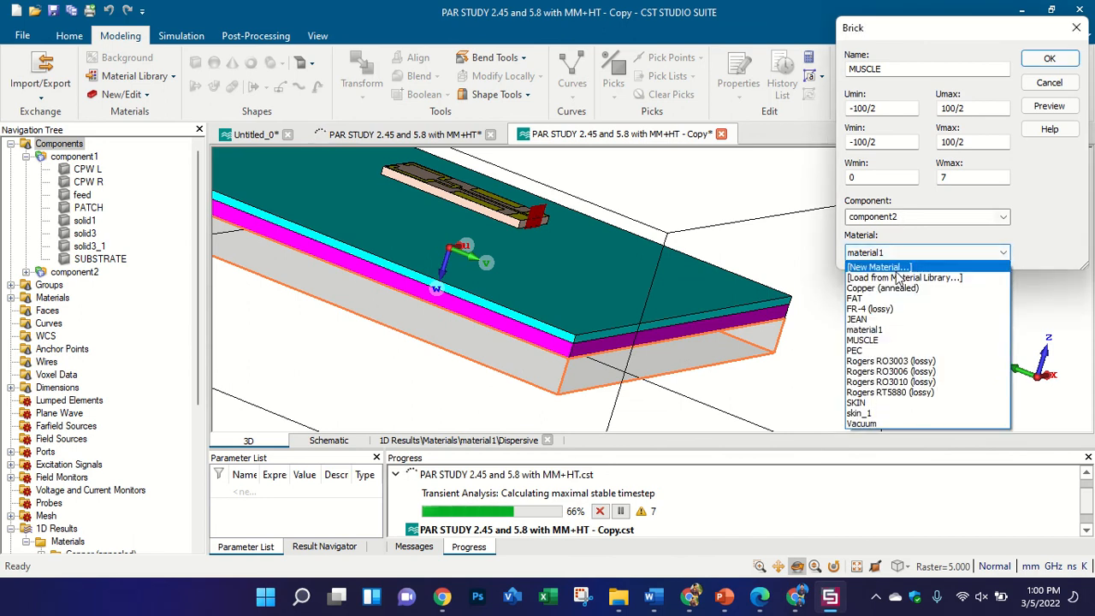
pyautogui.click(896, 269)
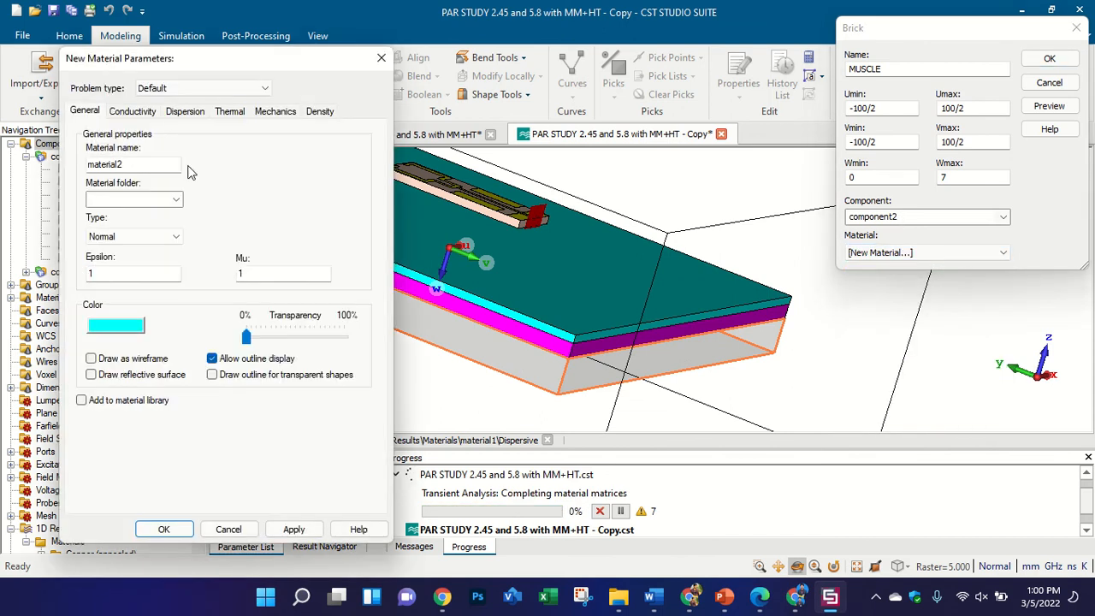
pyautogui.moveTo(239, 66); pyautogui.dragTo(506, 60)
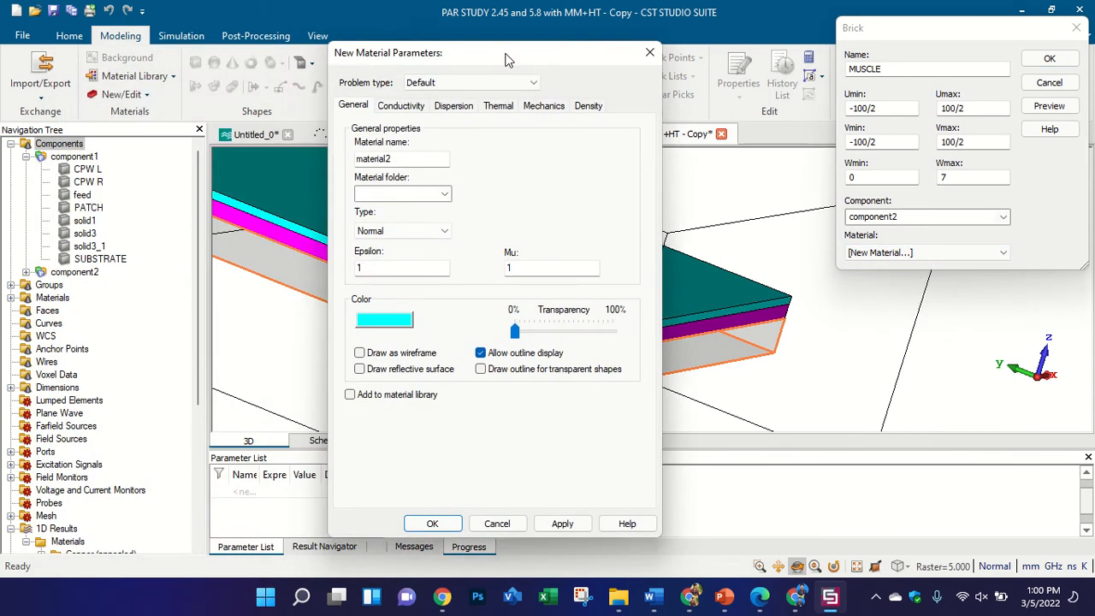
pyautogui.click(450, 106)
pyautogui.click(408, 106)
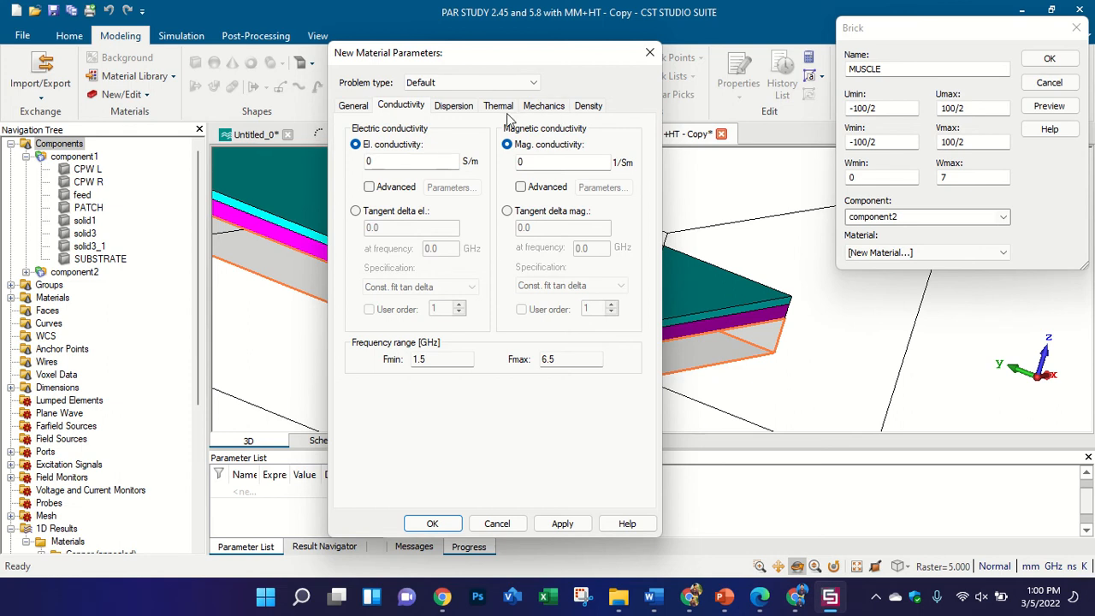
pyautogui.click(367, 107)
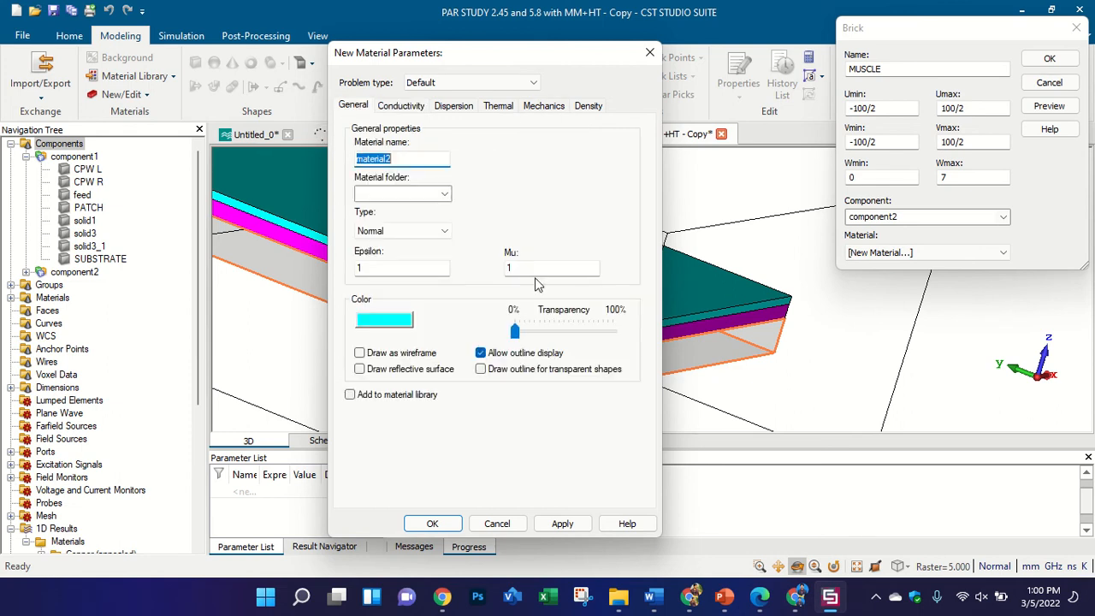
pyautogui.click(758, 599)
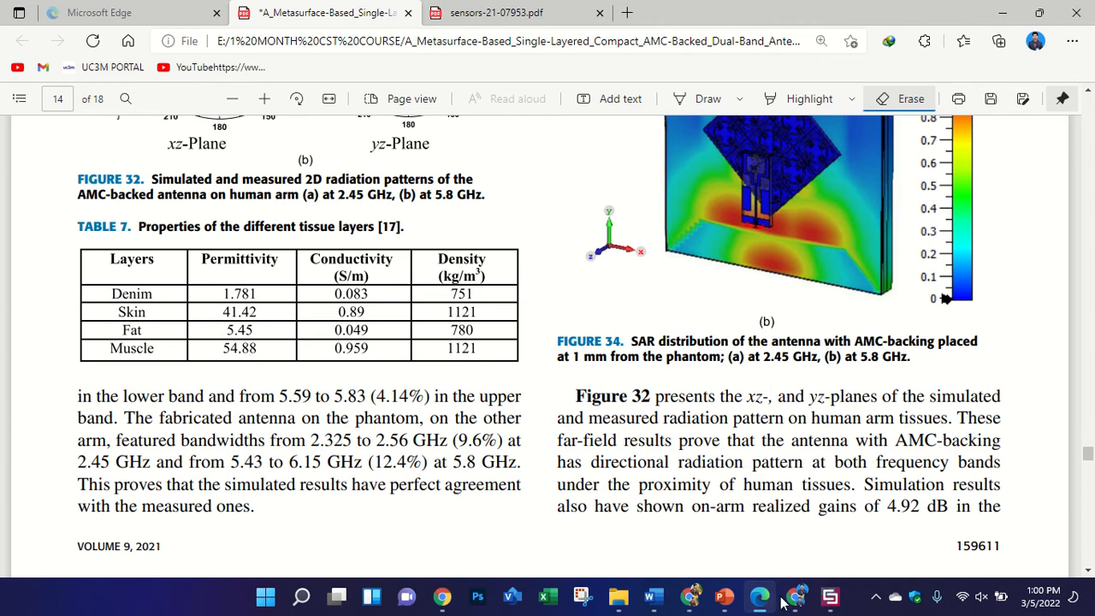
pyautogui.click(830, 596)
pyautogui.doubleClick(402, 272)
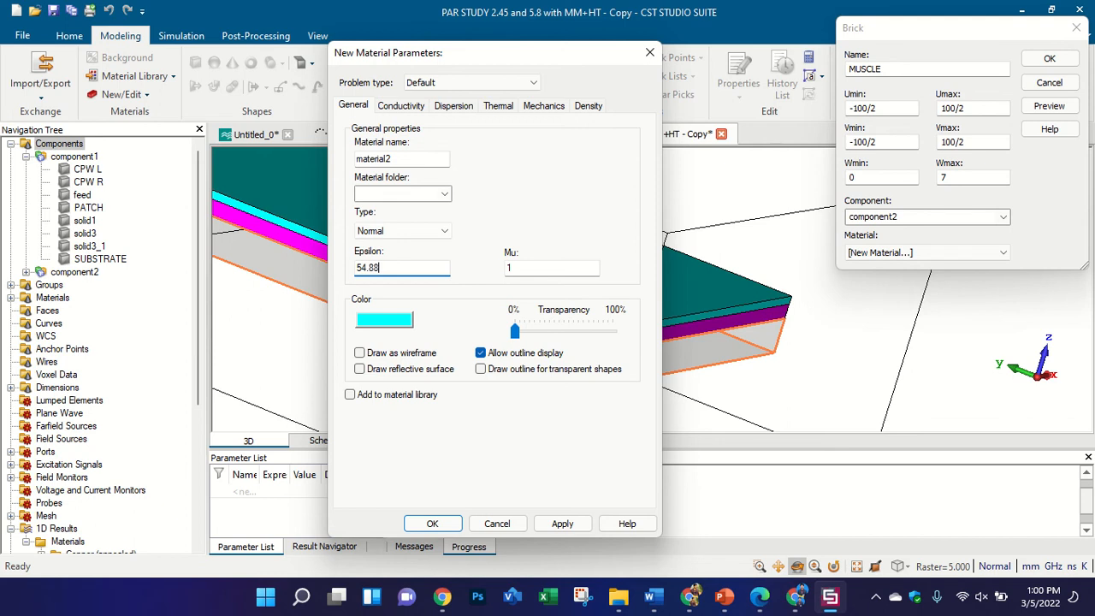
# - Look up muscle's conductivity in the paper's tissue table and set the new material's electric conductivity to 0.959 S/m
pyautogui.click(393, 106)
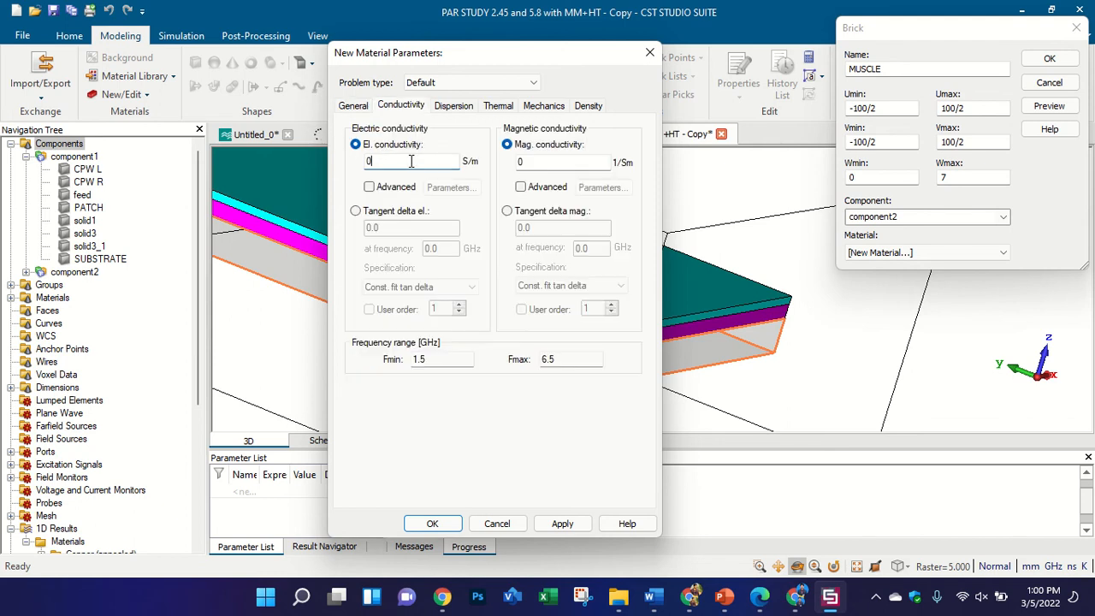
pyautogui.click(764, 601)
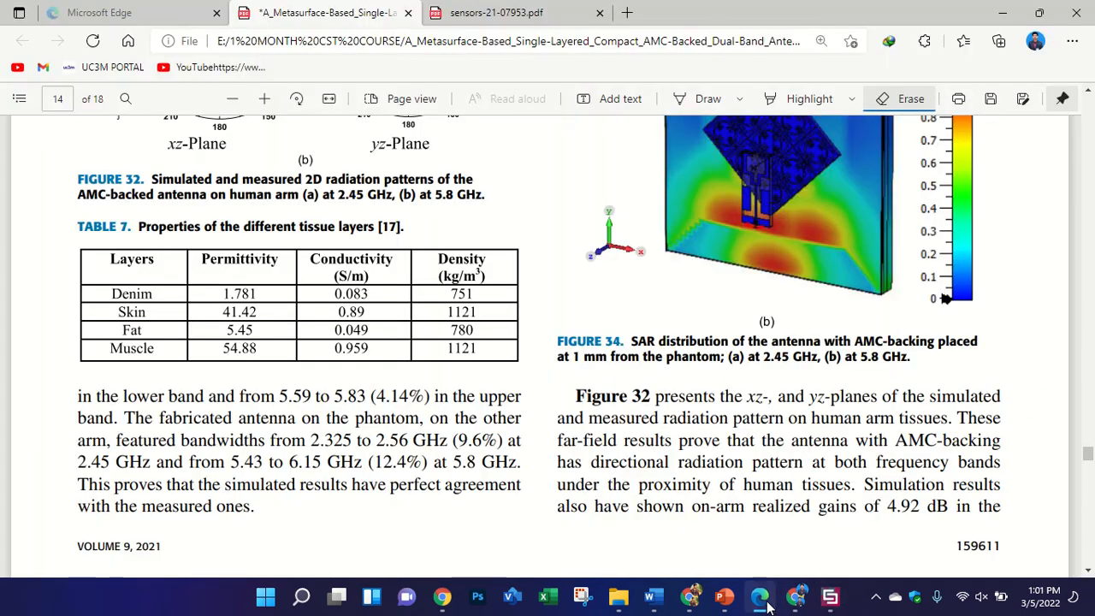
pyautogui.click(764, 601)
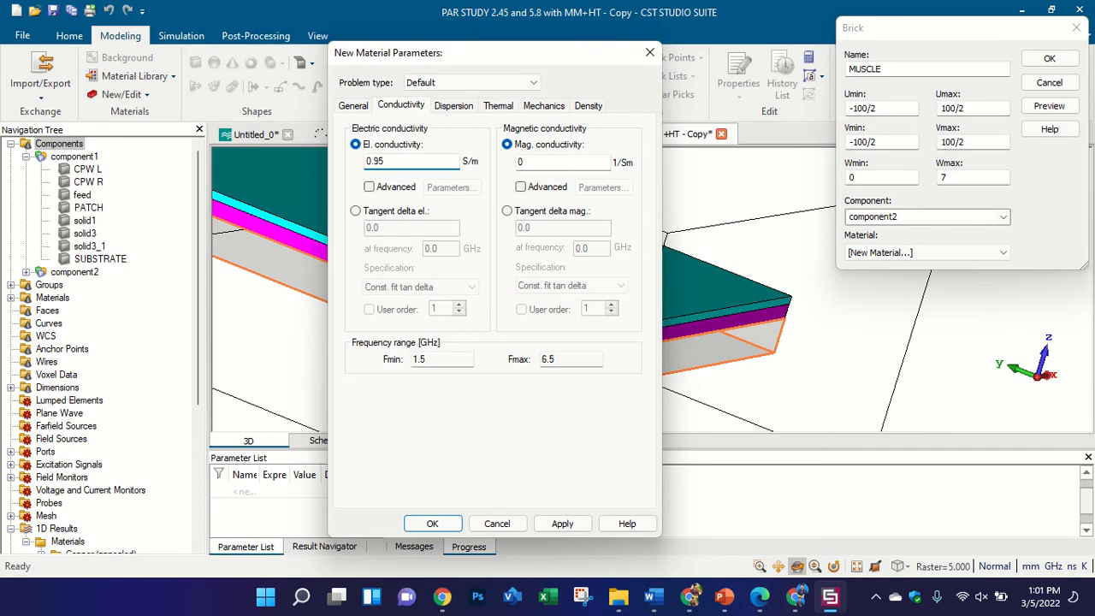
# - Look up muscle's density in the paper's tissue table and set the new material's density to 1121 kg/m^3
pyautogui.click(760, 597)
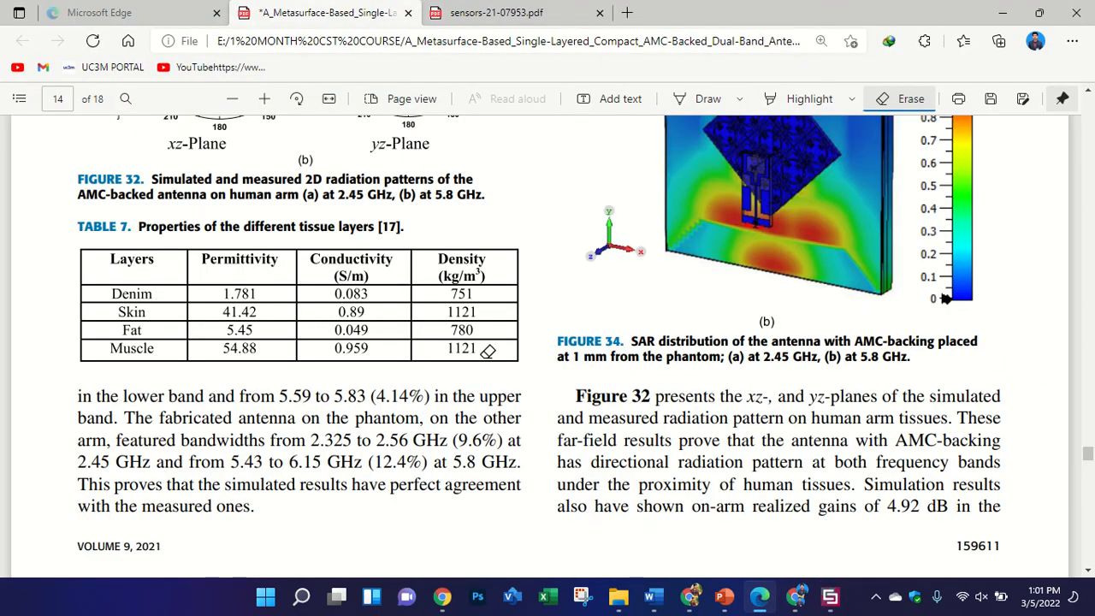
pyautogui.click(830, 597)
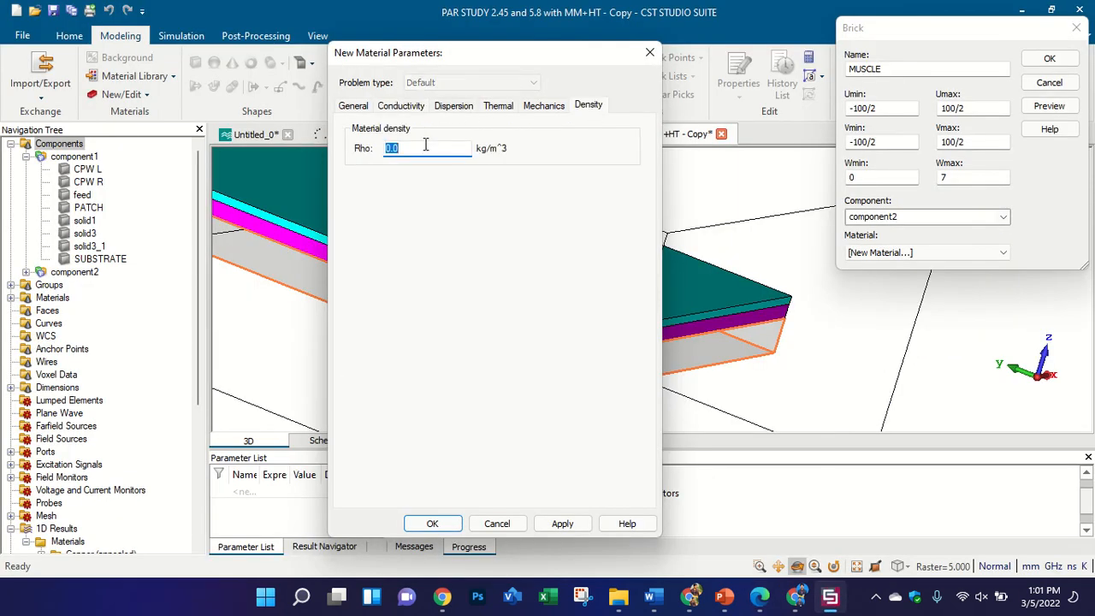
pyautogui.click(761, 598)
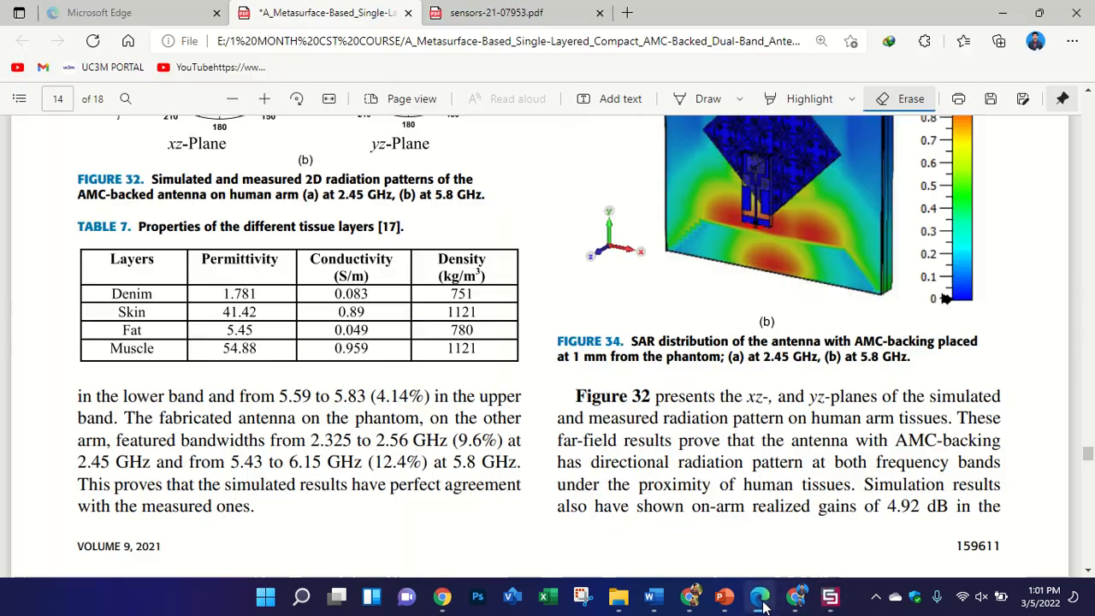
pyautogui.click(760, 599)
pyautogui.write('11')
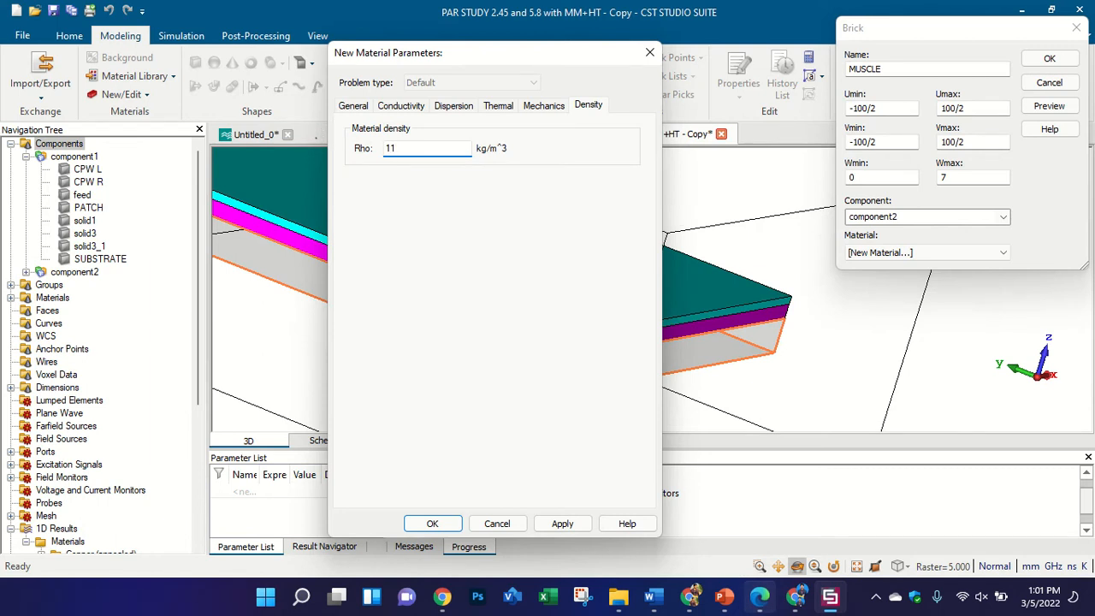
pyautogui.write('20')
# - Colour the new muscle material orange
pyautogui.click(351, 106)
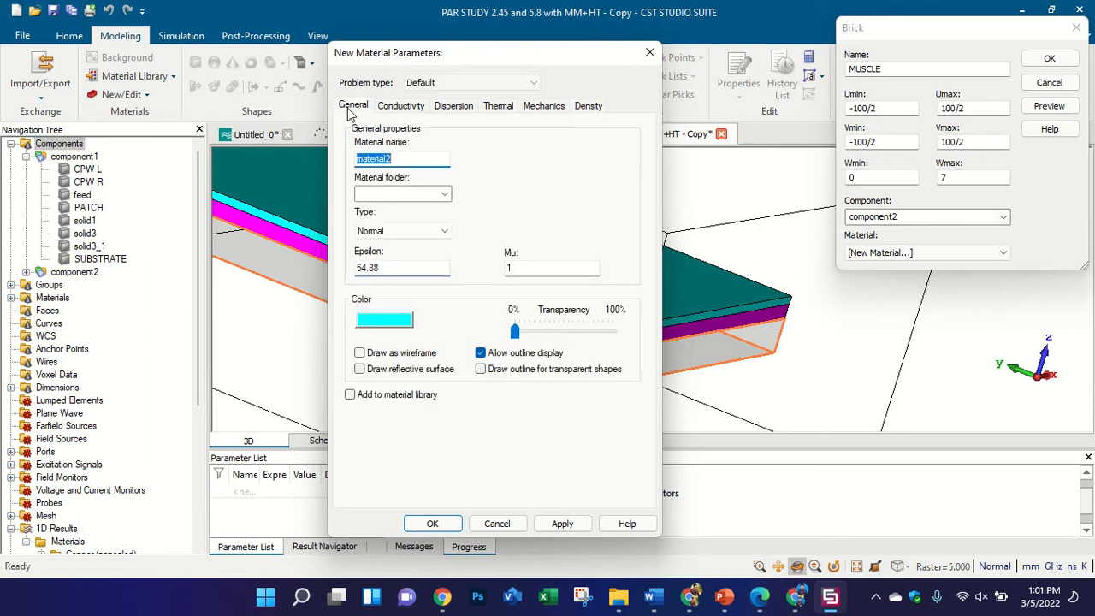
pyautogui.click(385, 320)
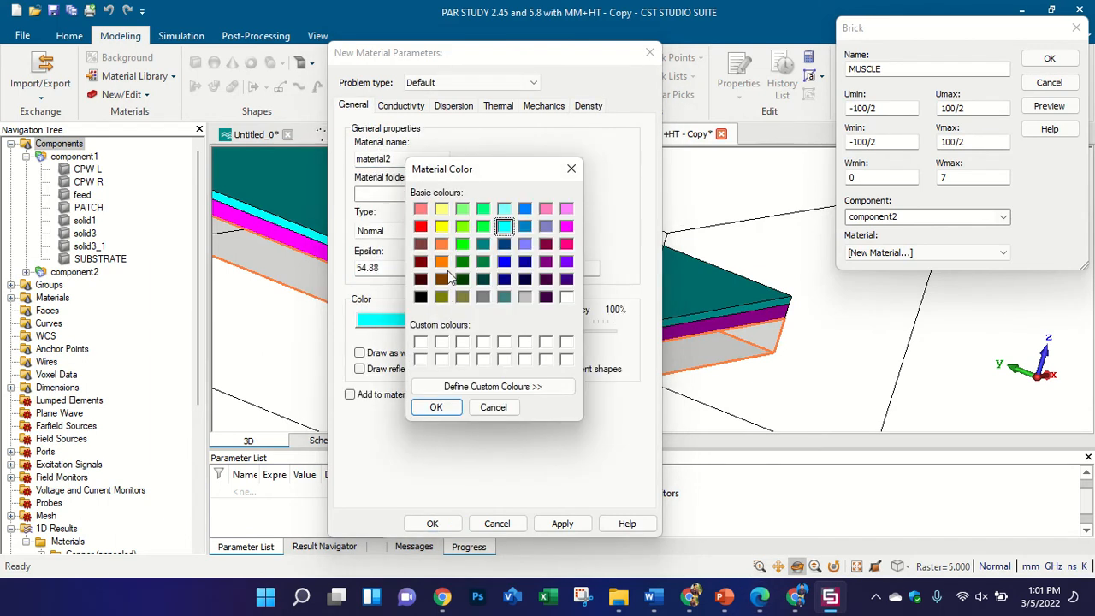
pyautogui.click(440, 261)
pyautogui.click(435, 407)
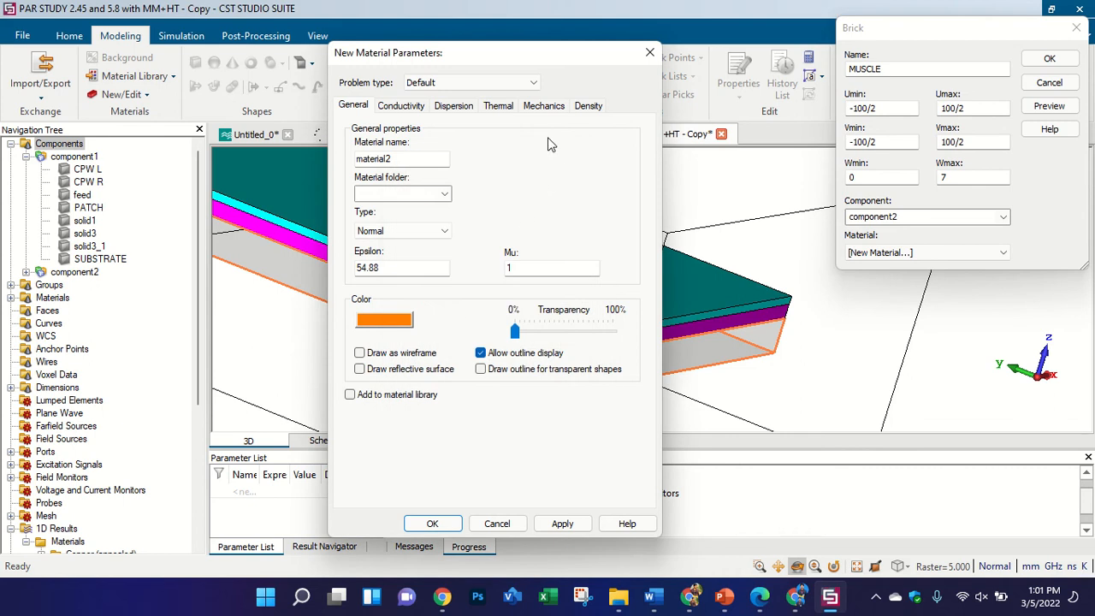
# - Clear the density value of the new muscle material
pyautogui.click(589, 105)
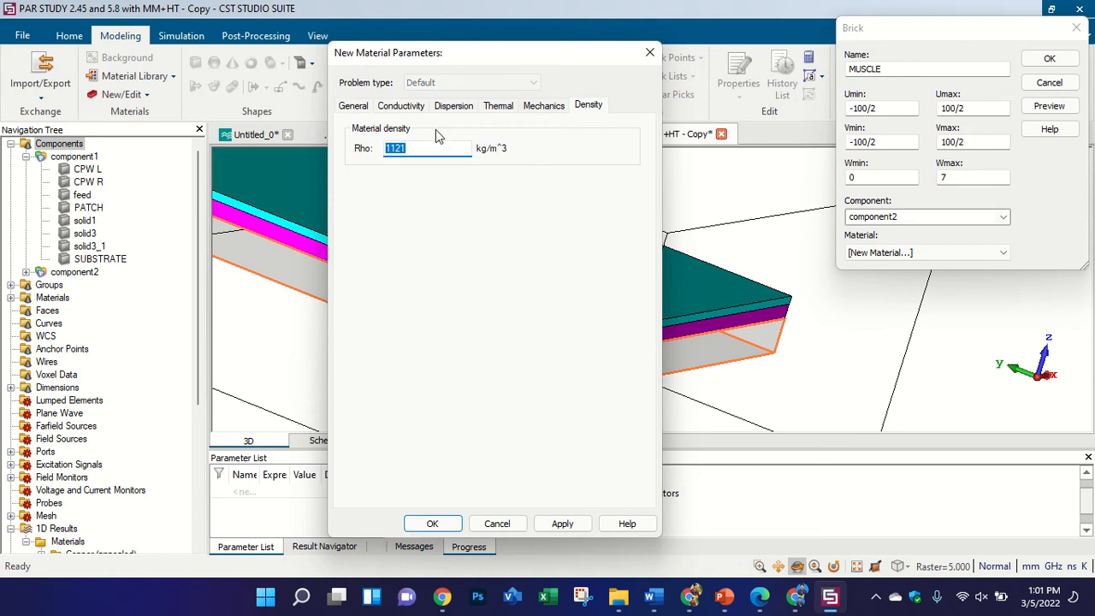
pyautogui.moveTo(414, 148); pyautogui.dragTo(368, 147)
pyautogui.press('BackSpace')
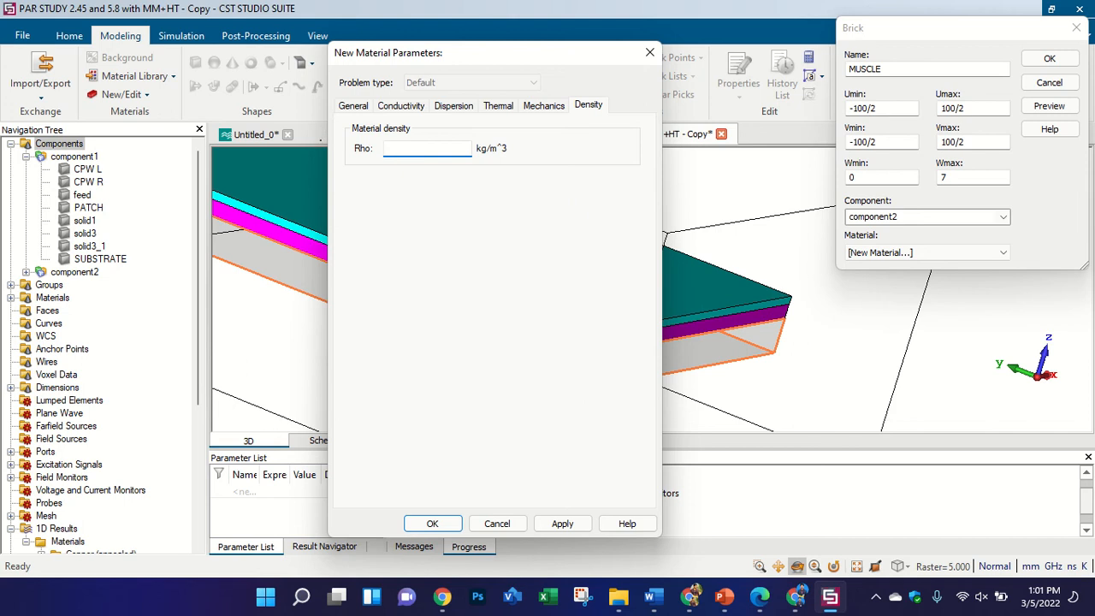
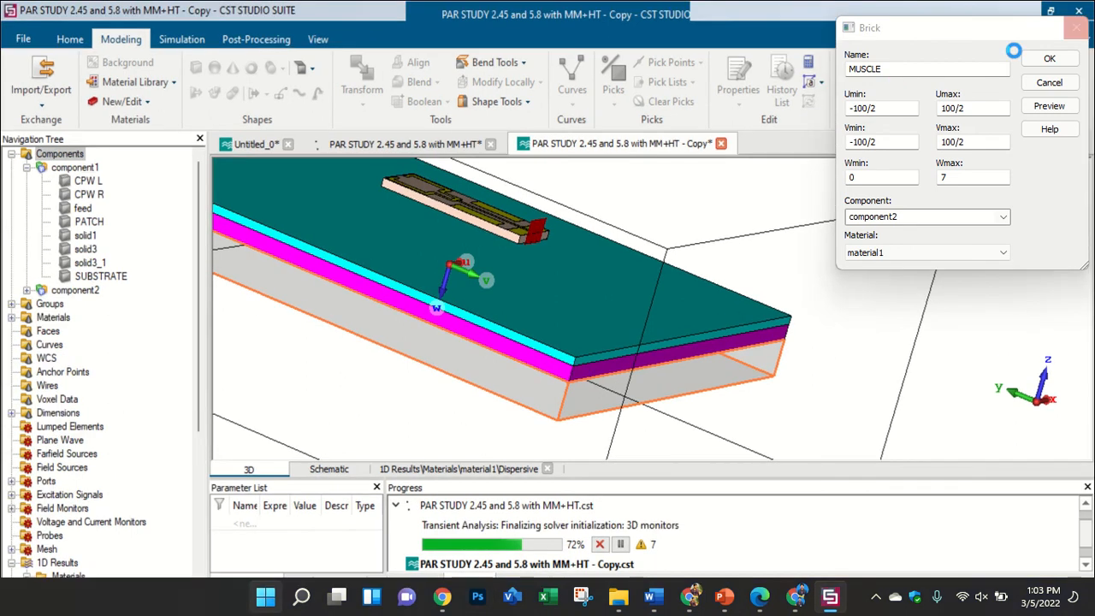
pyautogui.press('super')
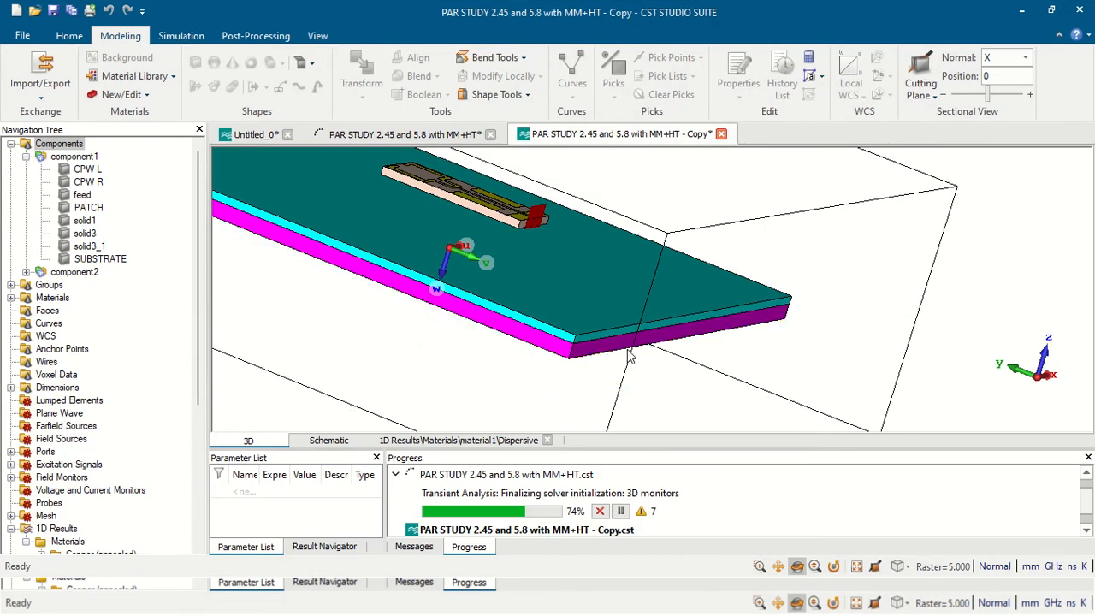
pyautogui.press('space')
pyautogui.press('Down')
pyautogui.press('Down')
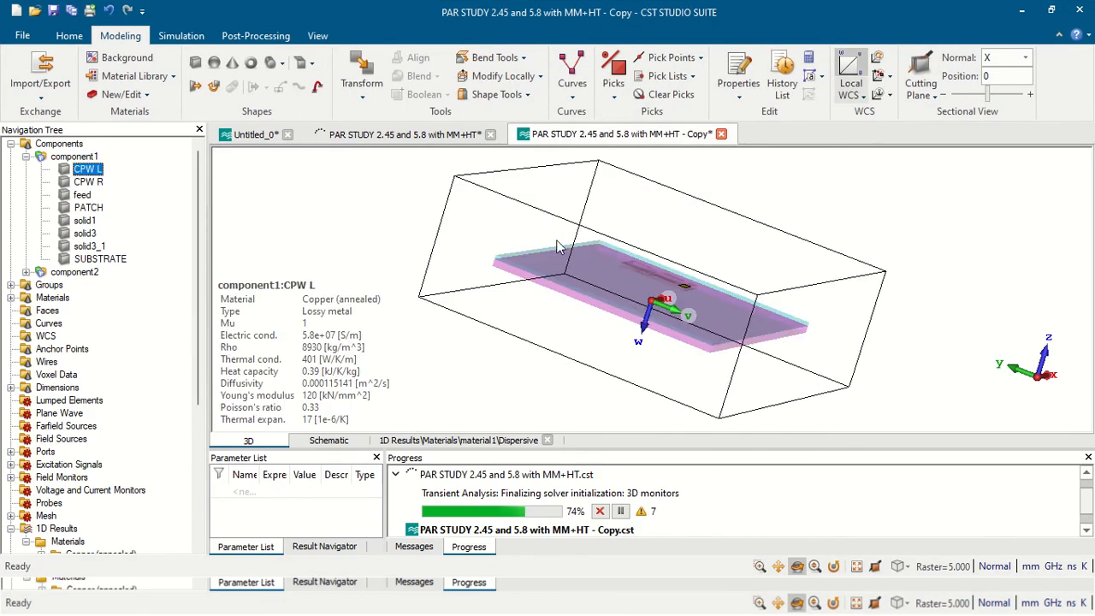
pyautogui.click(78, 145)
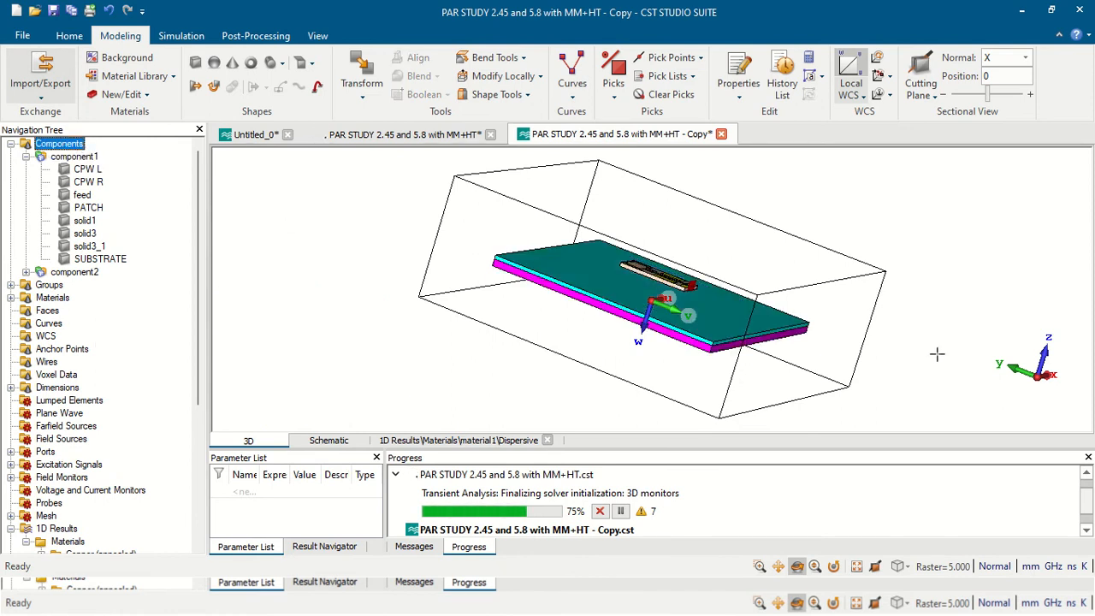
pyautogui.scroll(4, 888, 309)
pyautogui.scroll(-4, 604, 316)
pyautogui.moveTo(640, 296); pyautogui.dragTo(565, 332)
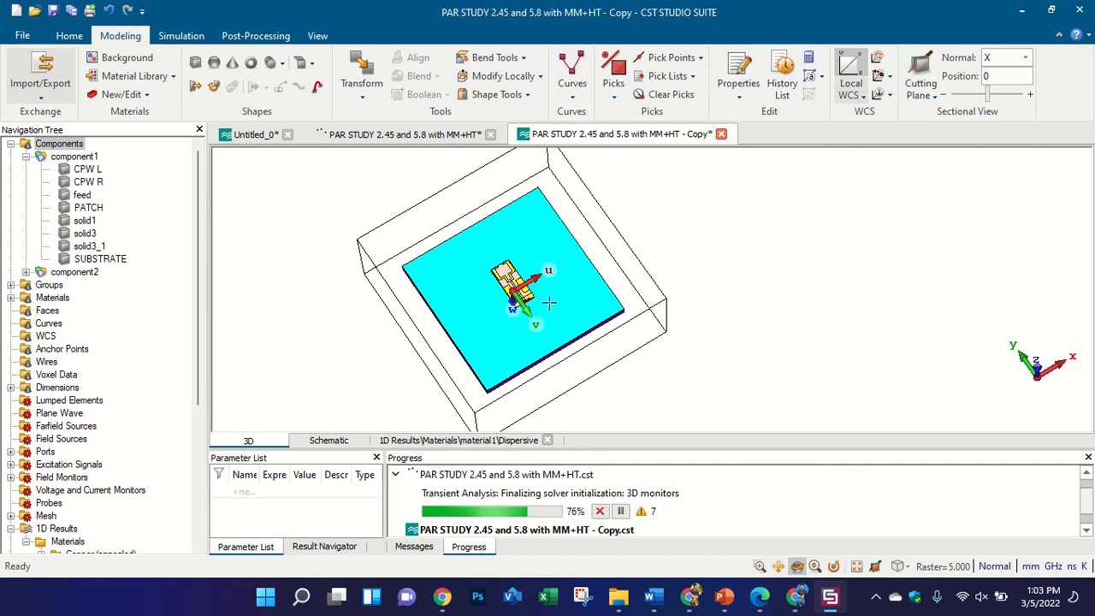
pyautogui.moveTo(610, 321); pyautogui.dragTo(625, 225)
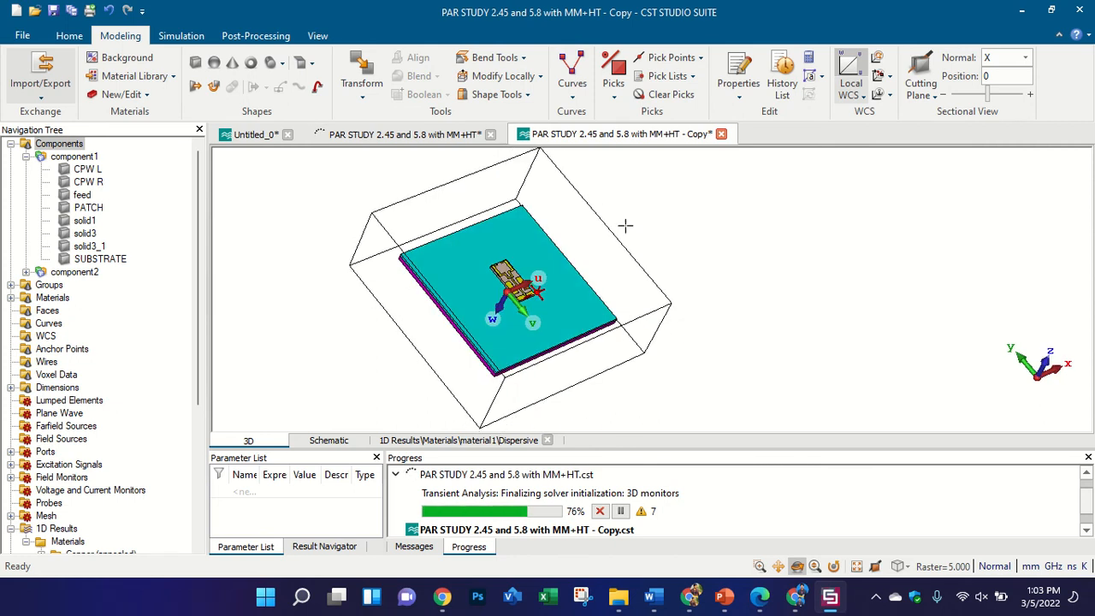
# - Abort the running transient analysis of PAR STUDY 2.45 and 5.8 with MM+HT and discard its results
pyautogui.click(601, 511)
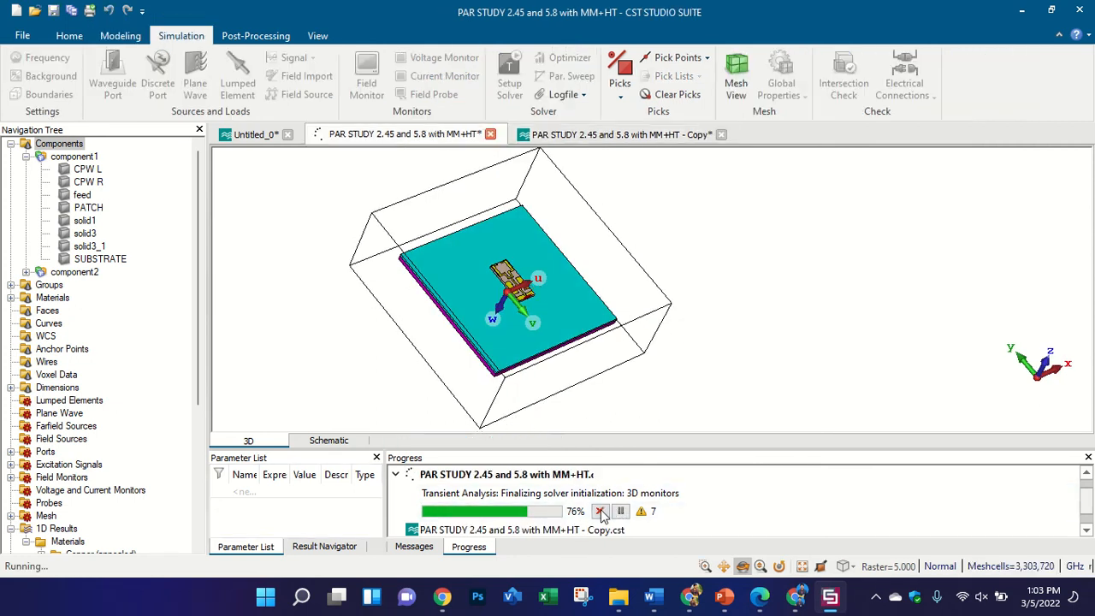
pyautogui.click(523, 302)
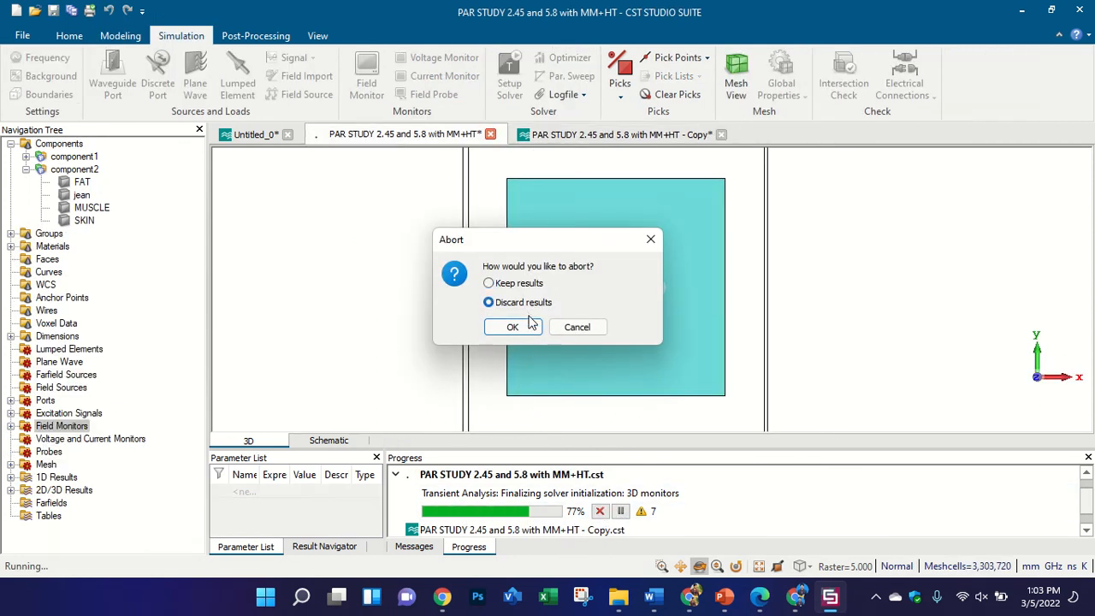
pyautogui.click(513, 327)
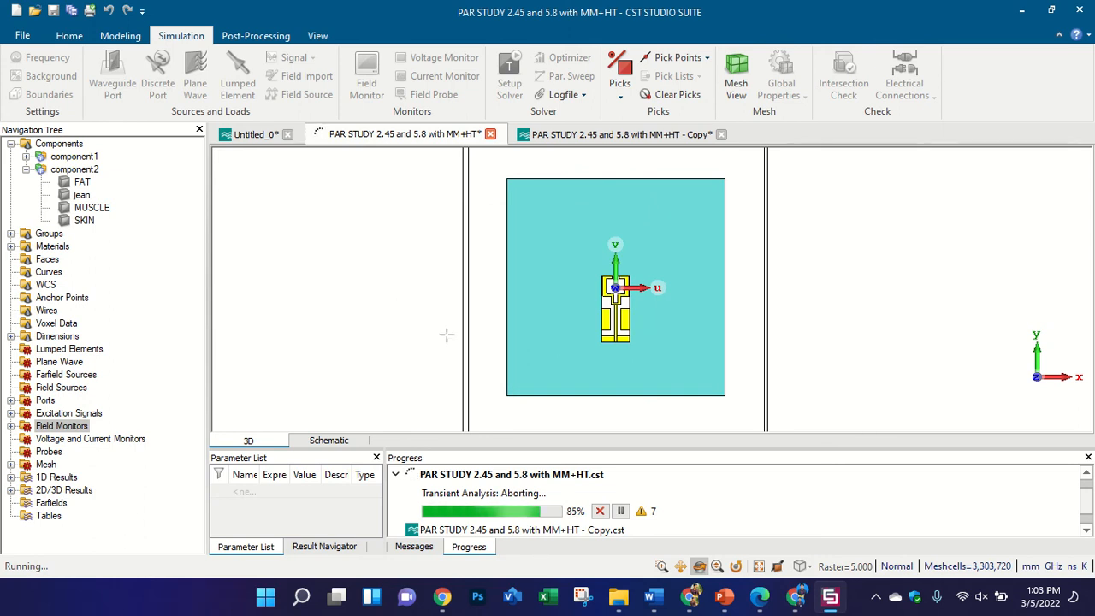
pyautogui.moveTo(492, 7)
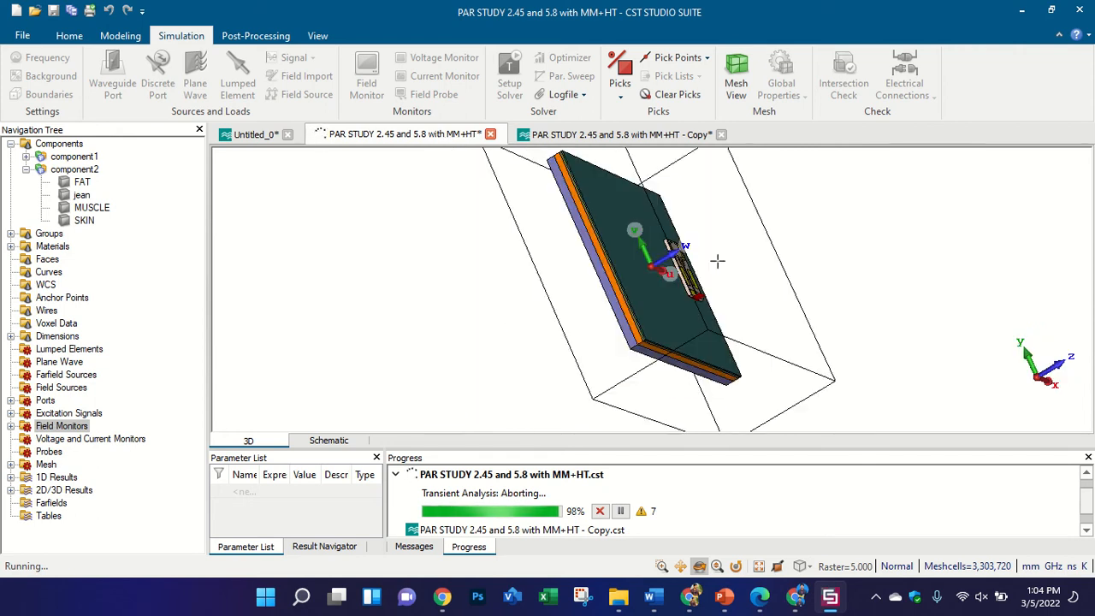
# - Examine the finished tissue phantom and its component2 layers from several angles, comparing them with the layer thickness slide in PowerPoint
pyautogui.moveTo(717, 273); pyautogui.dragTo(608, 350)
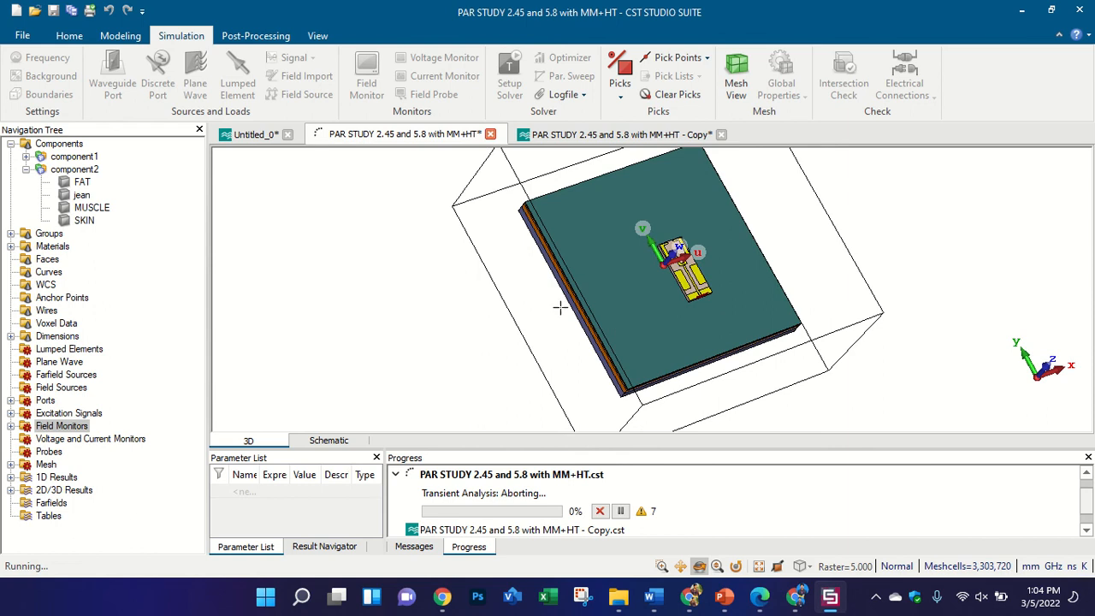
pyautogui.scroll(-4, 561, 308)
pyautogui.scroll(4, 659, 271)
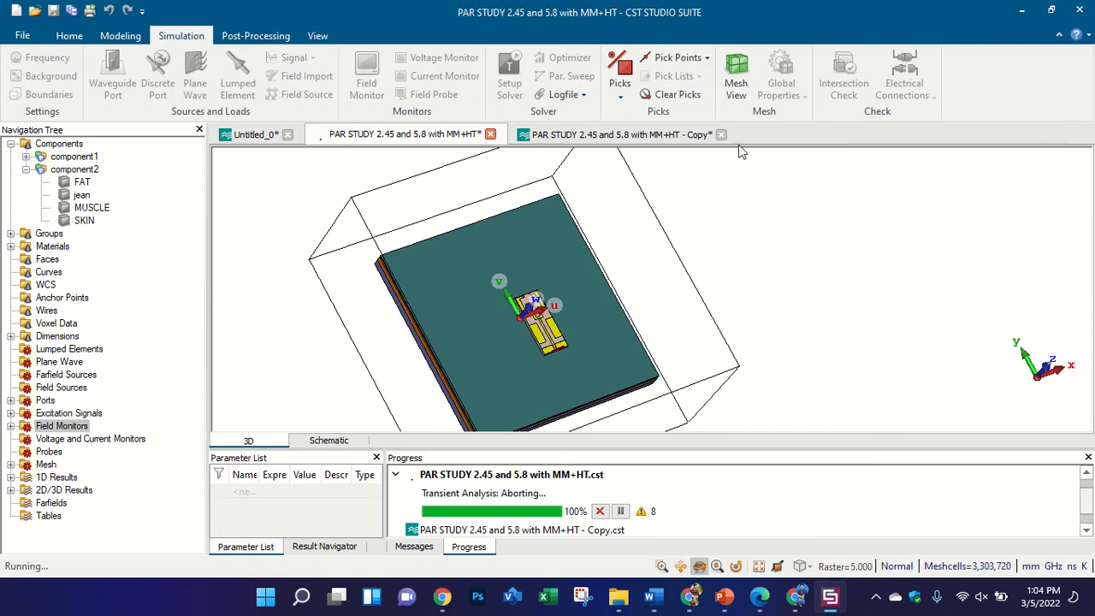
pyautogui.click(724, 599)
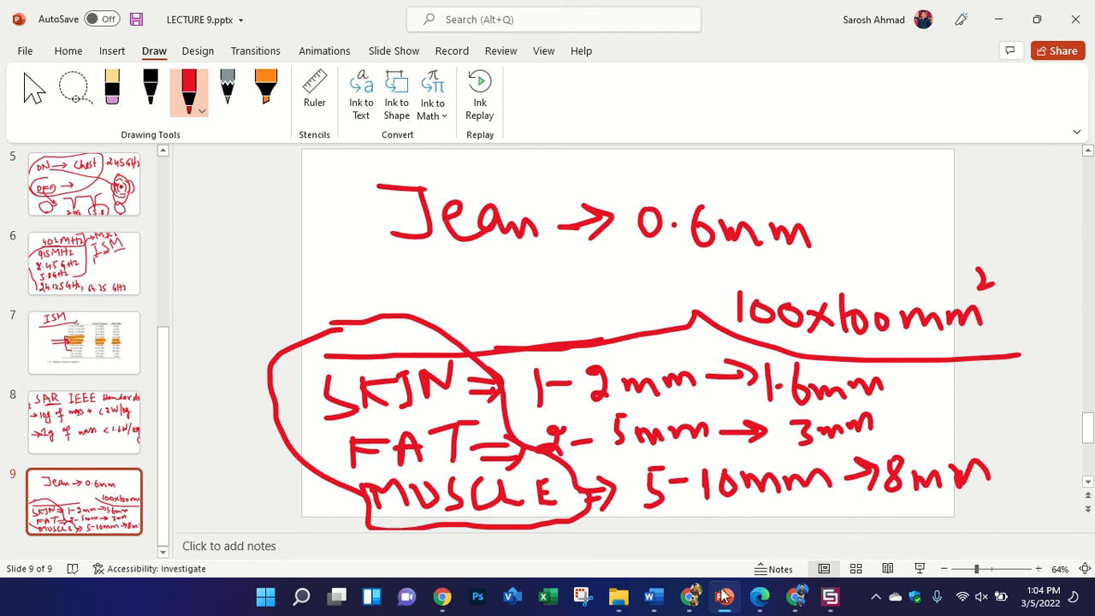
pyautogui.click(830, 596)
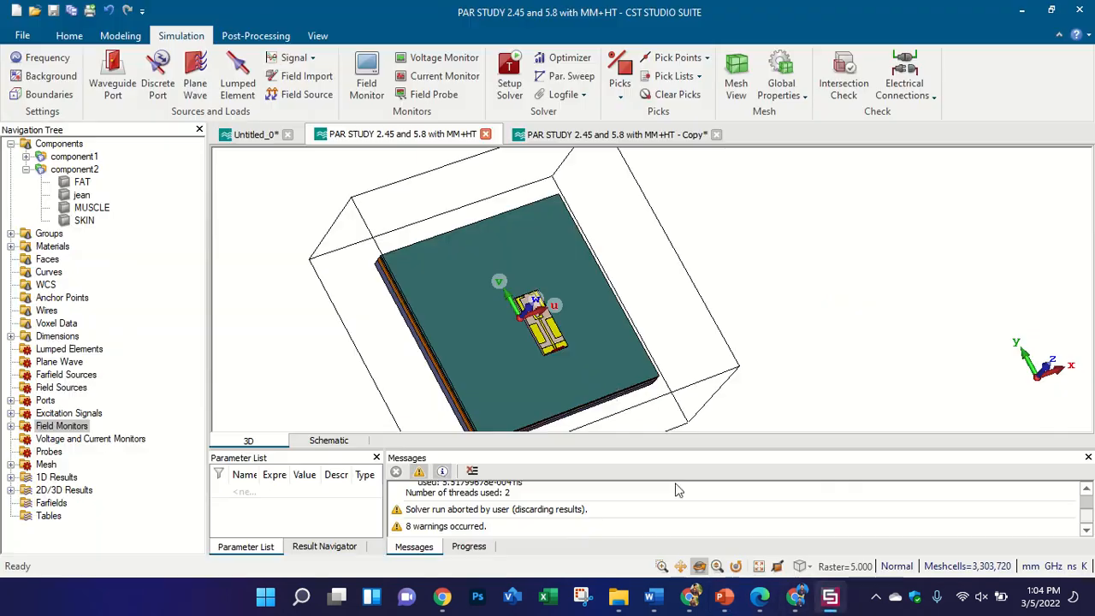
pyautogui.moveTo(626, 345); pyautogui.dragTo(630, 349)
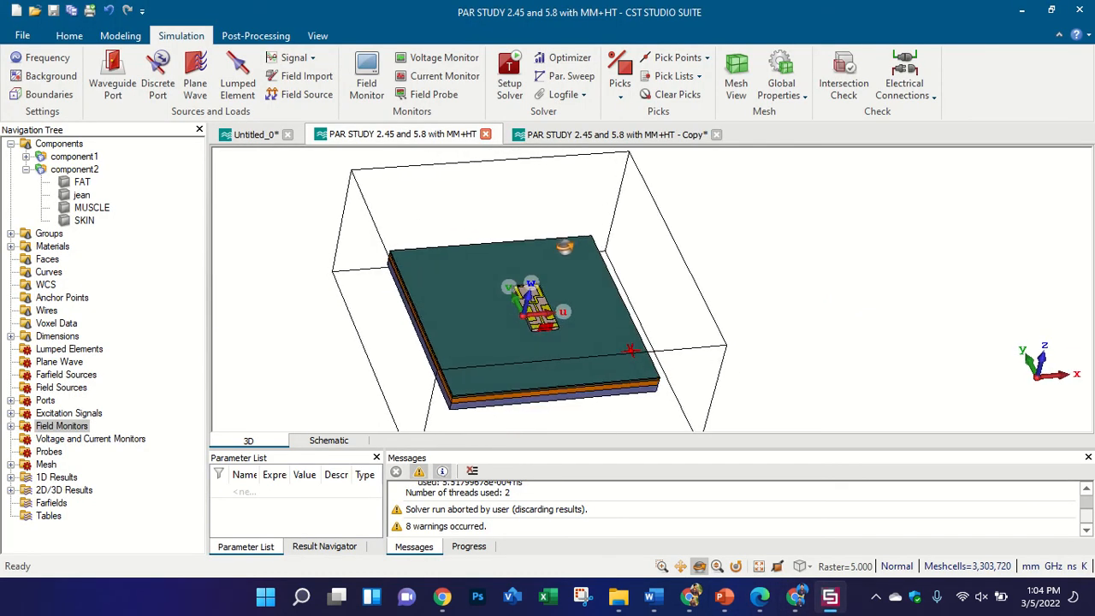
pyautogui.moveTo(564, 247); pyautogui.dragTo(568, 317)
pyautogui.press('5')
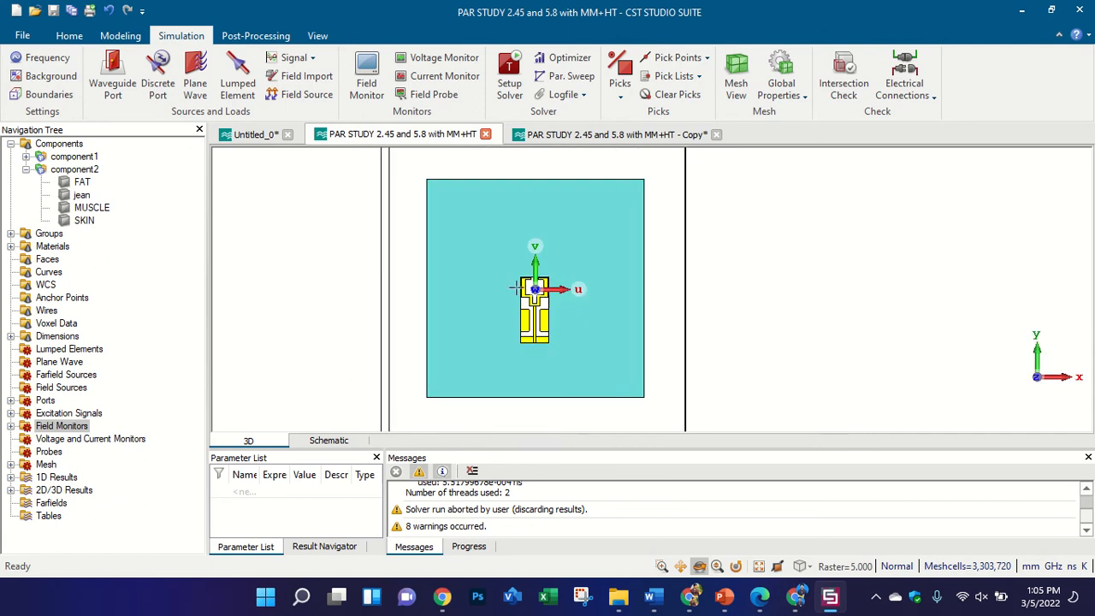
pyautogui.click(90, 171)
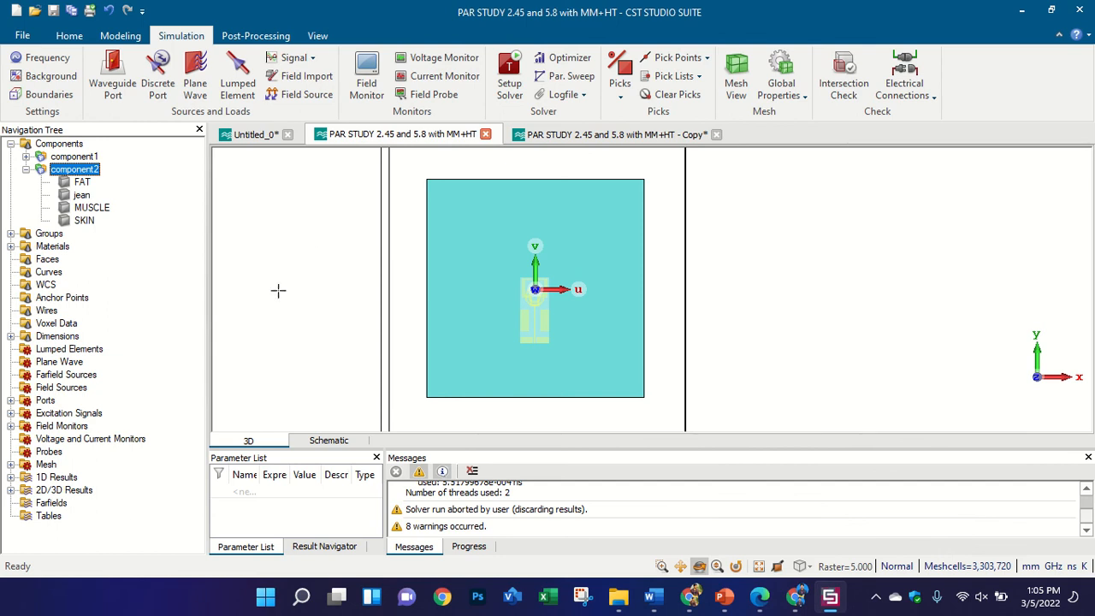
# - Switch to the Google Meet call in Chrome, present the entire screen and hide the sharing notice
pyautogui.click(691, 599)
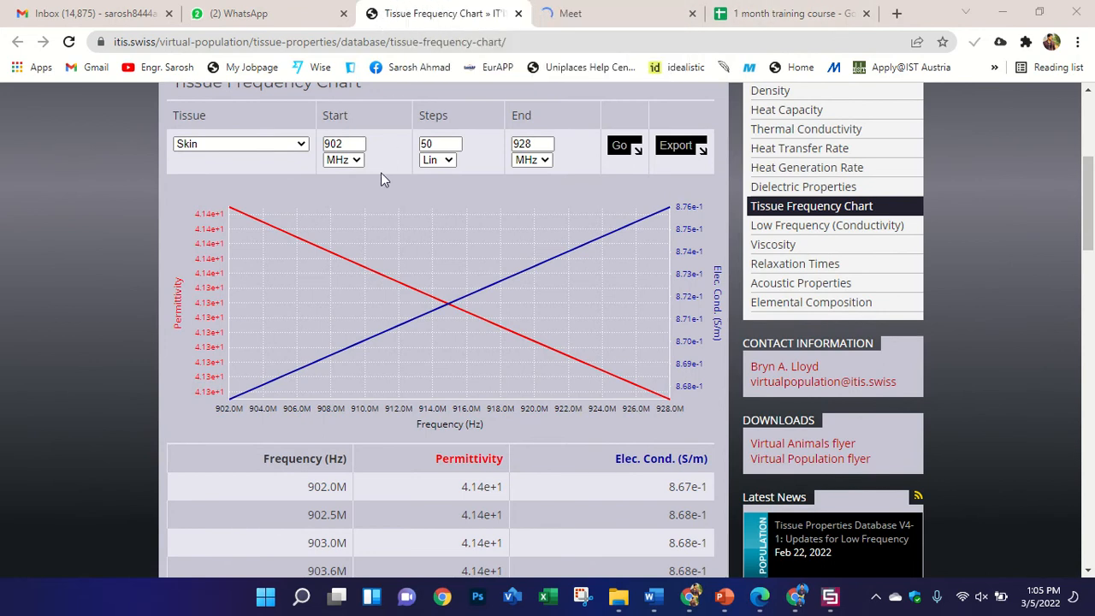
pyautogui.click(580, 13)
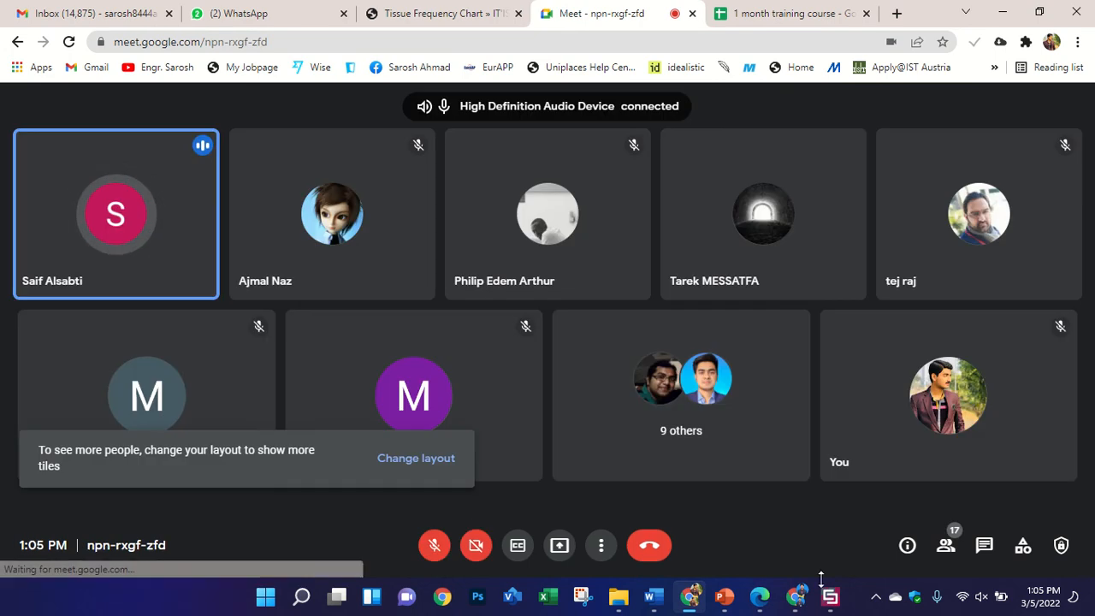
pyautogui.click(559, 545)
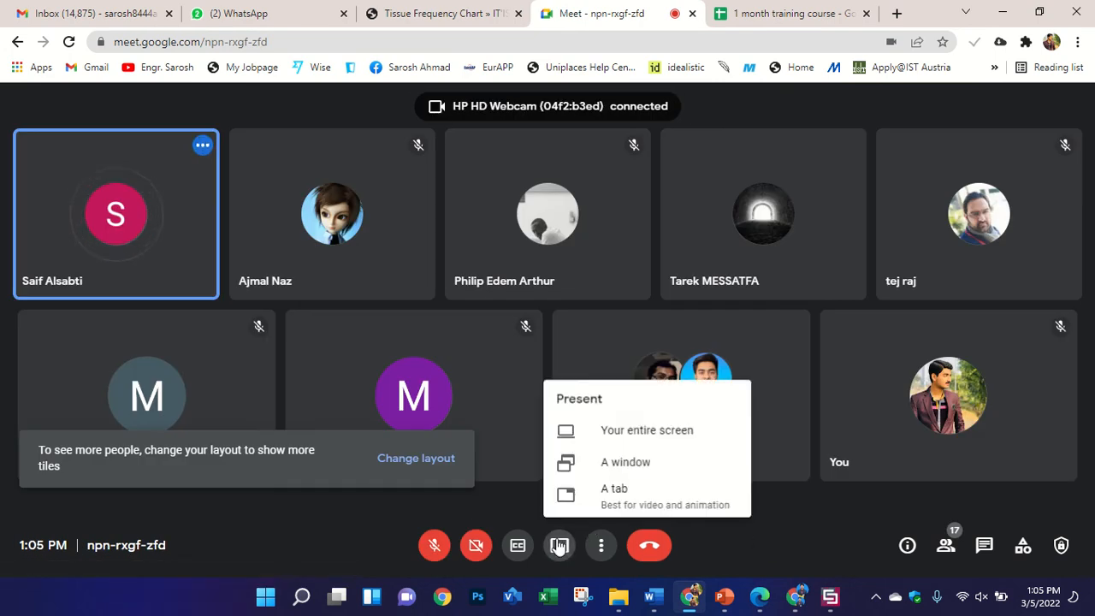
pyautogui.click(615, 439)
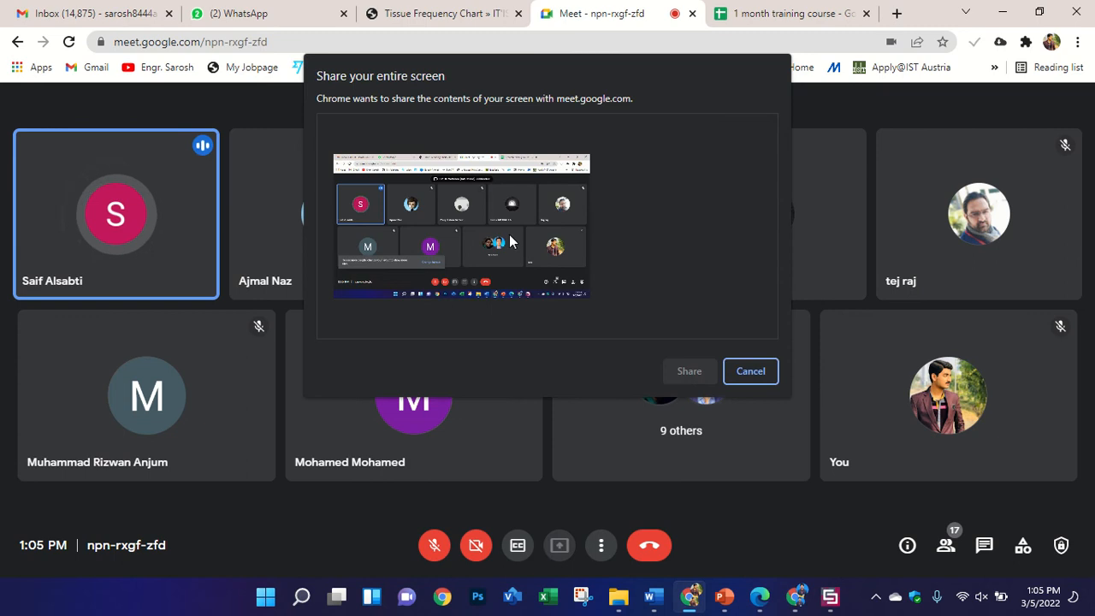
pyautogui.click(683, 372)
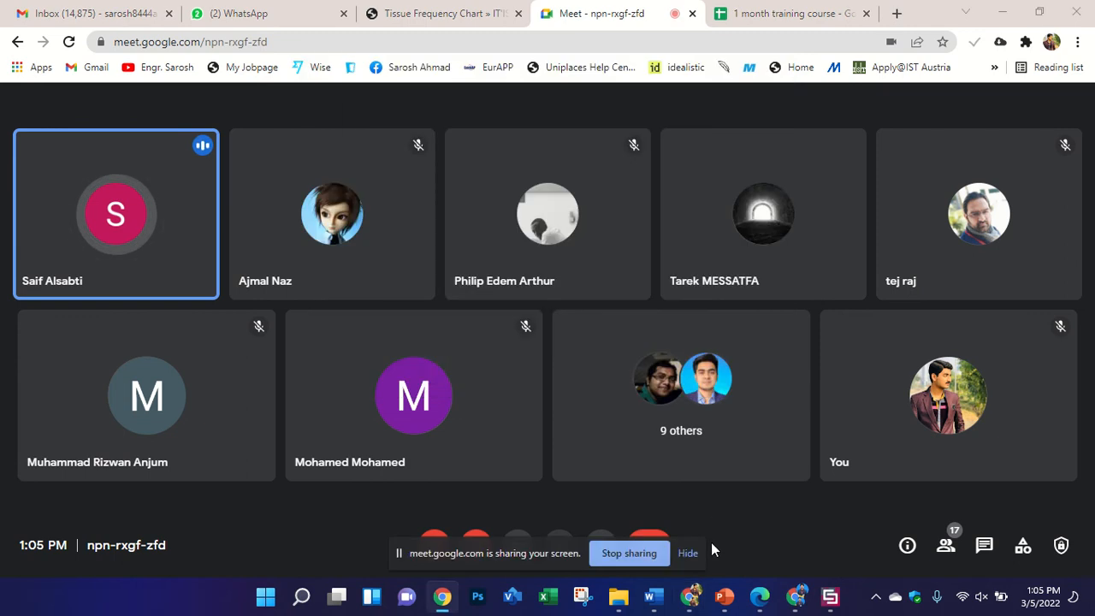
pyautogui.click(688, 554)
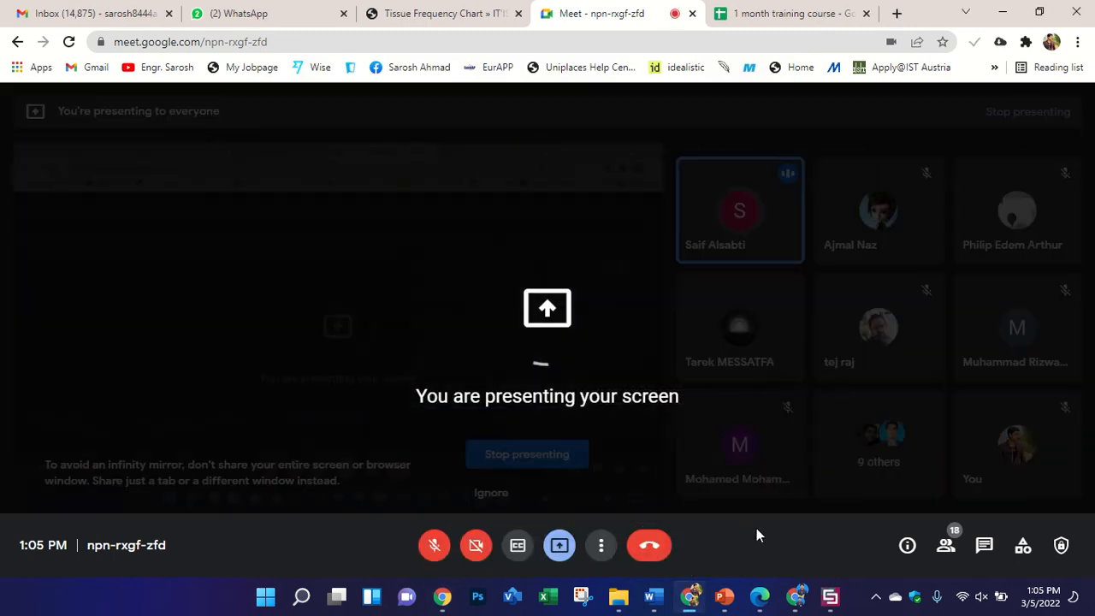
# - Return to CST and inspect the highlighted component2 layers at an angle and from the front
pyautogui.click(830, 596)
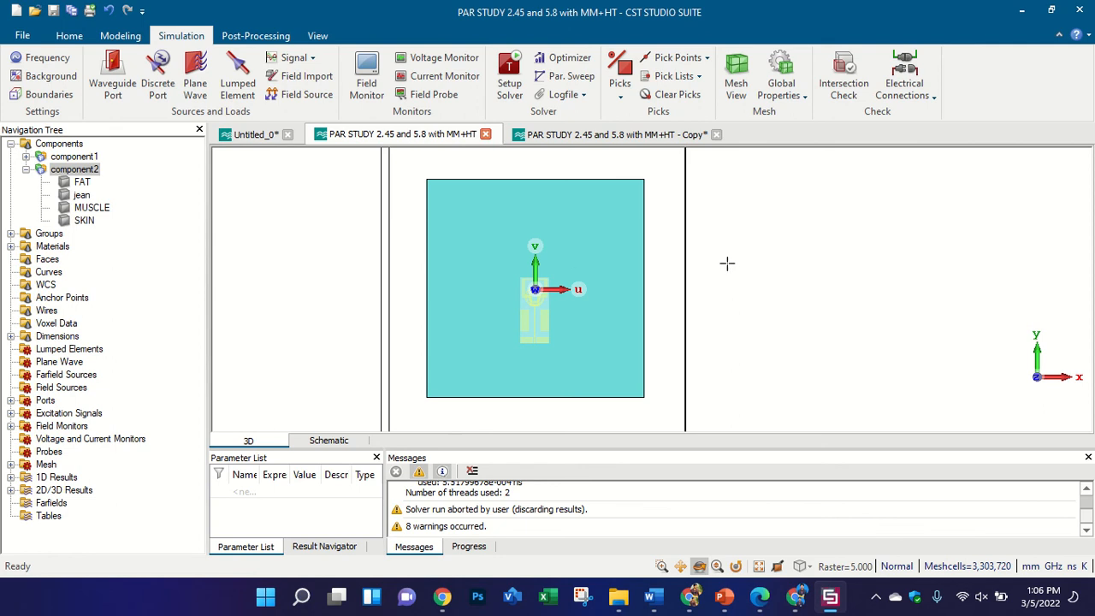
pyautogui.moveTo(496, 266); pyautogui.dragTo(575, 169)
pyautogui.press('5')
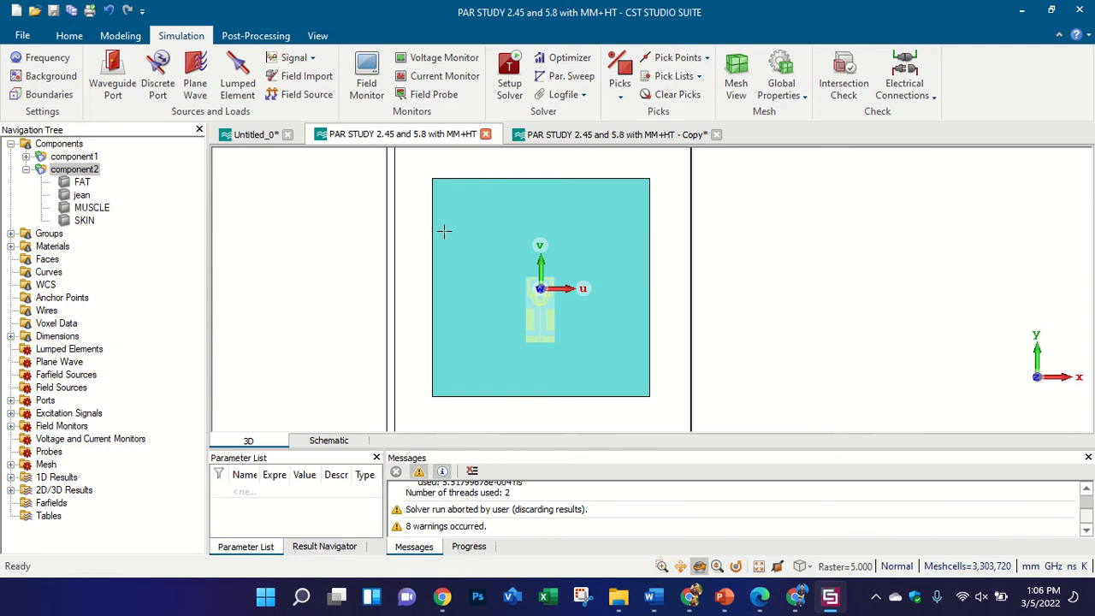
pyautogui.moveTo(481, 228); pyautogui.dragTo(510, 163)
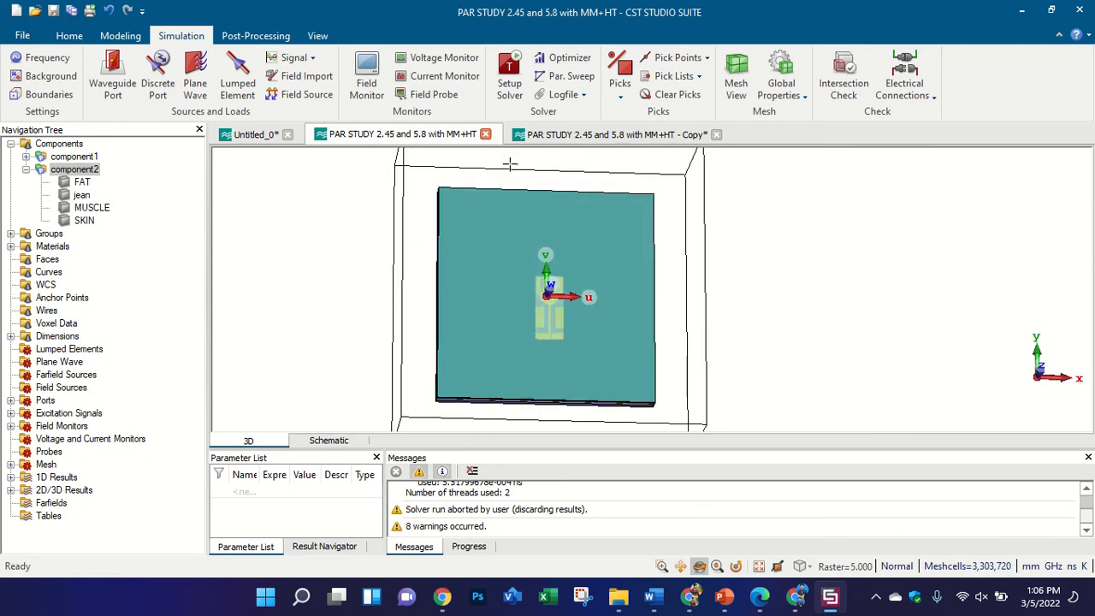
pyautogui.press('5')
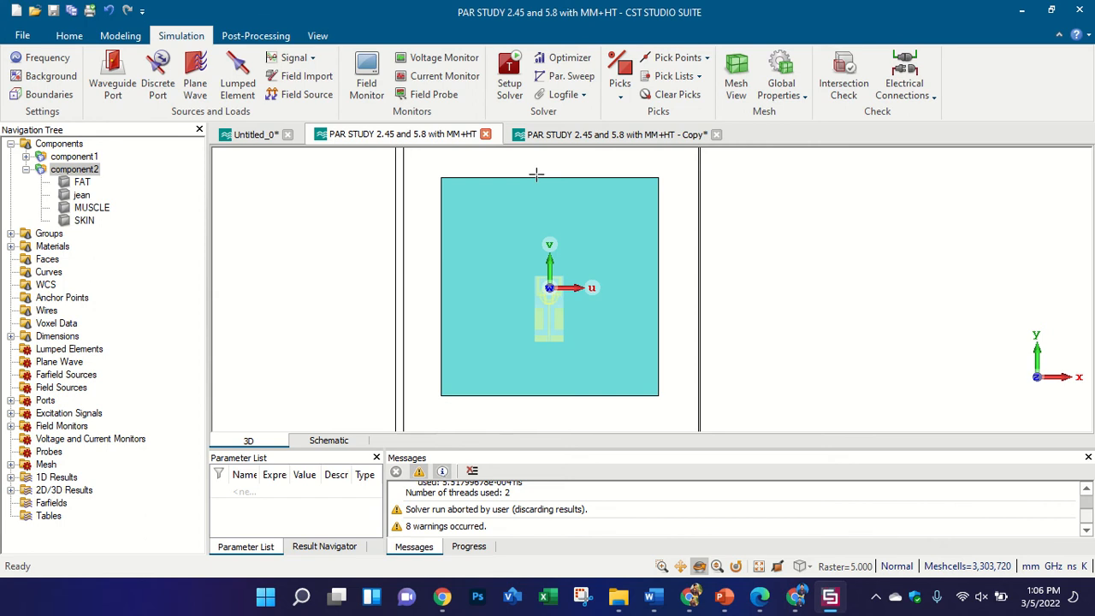
# - Switch to File Explorer and browse the IMPLANTABLE ANTENNA and NOVEL IMPLANTABLE IEEE folders within ALL DATA
pyautogui.click(617, 596)
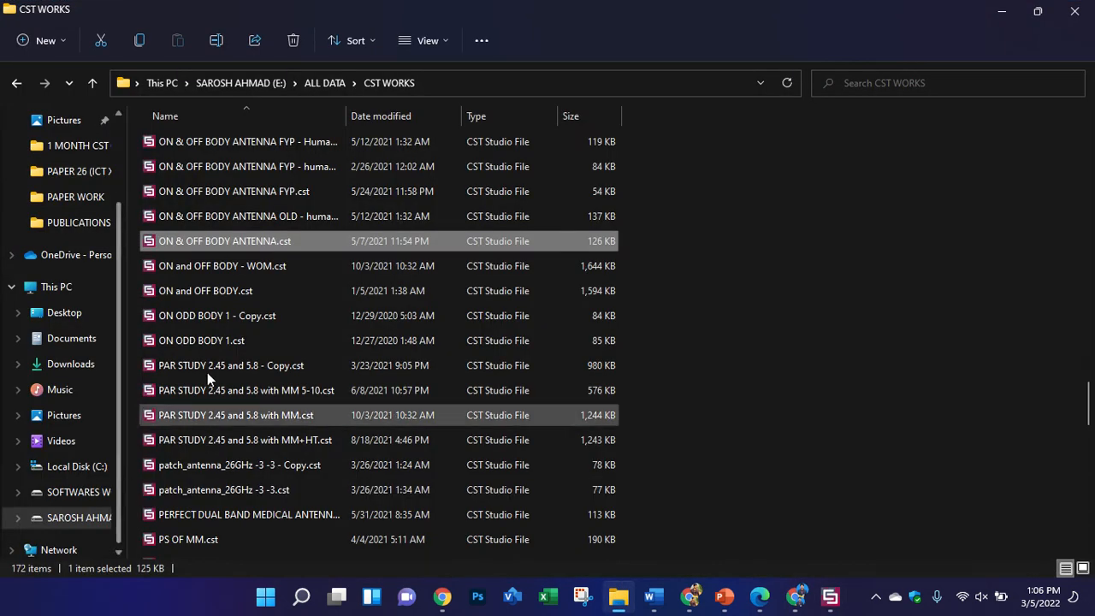
pyautogui.scroll(-6, 246, 342)
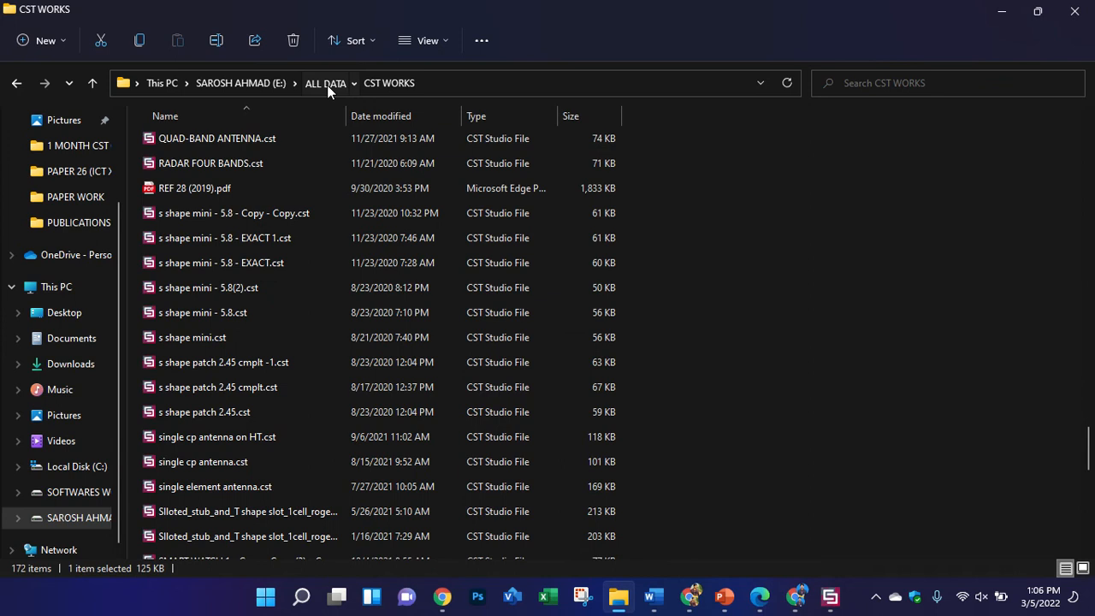
pyautogui.click(327, 85)
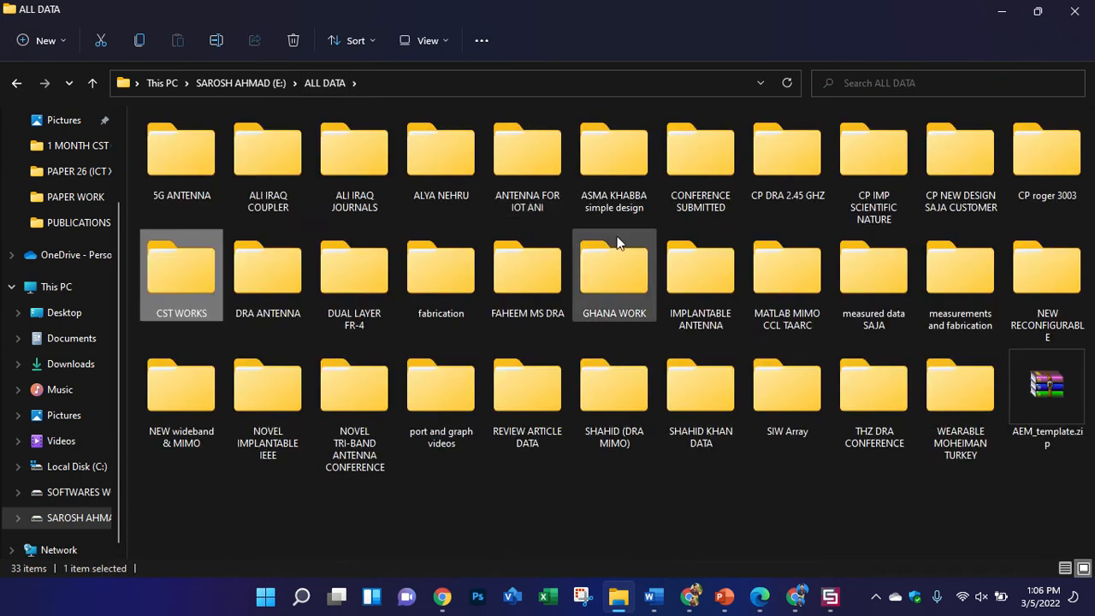
pyautogui.doubleClick(709, 266)
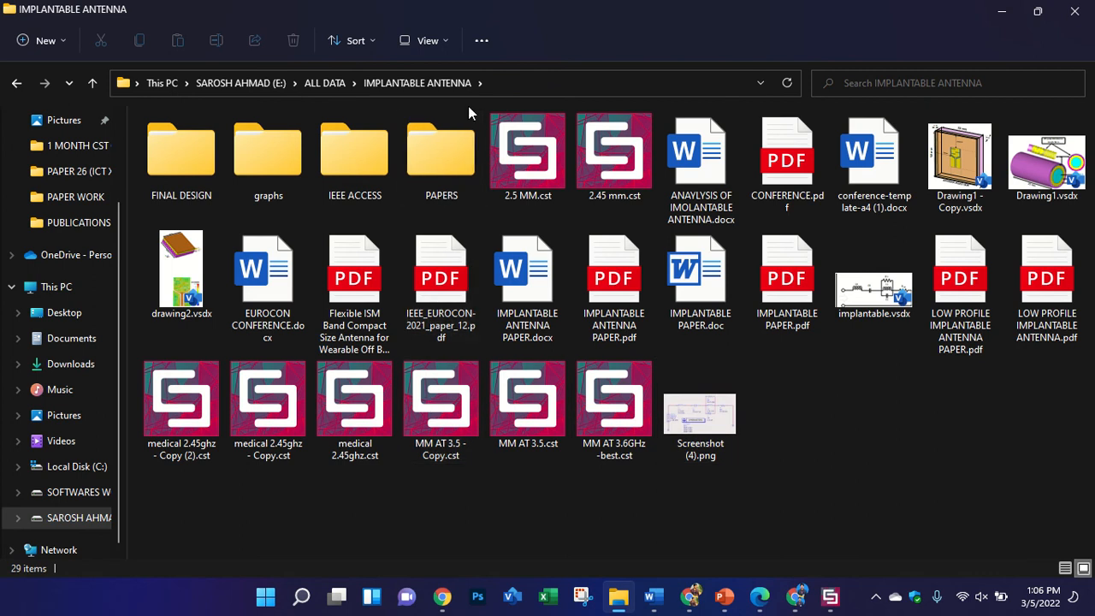
pyautogui.click(312, 83)
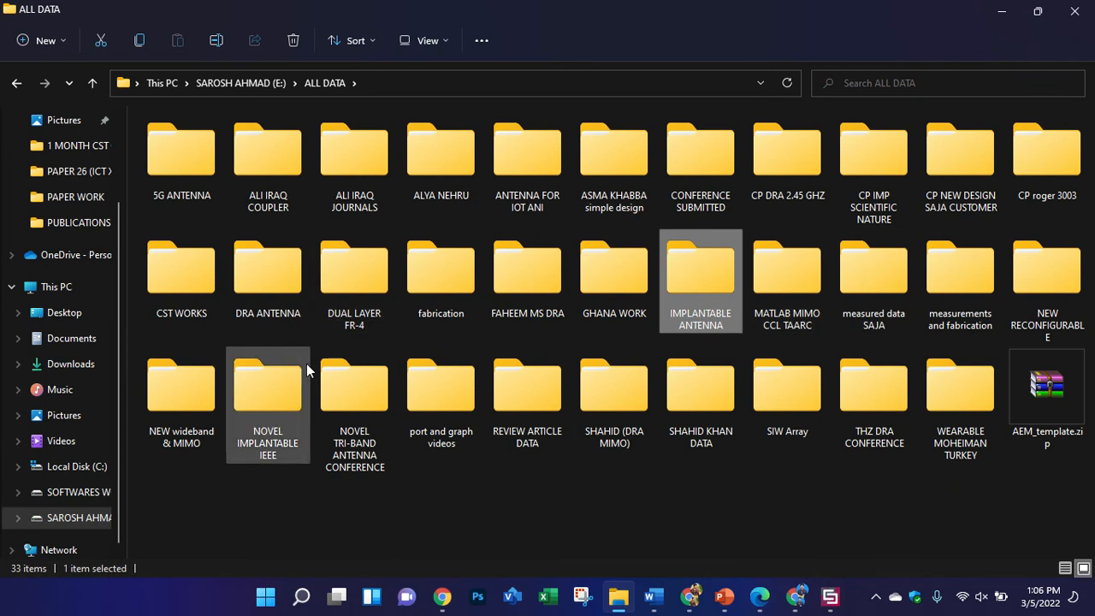
pyautogui.click(279, 390)
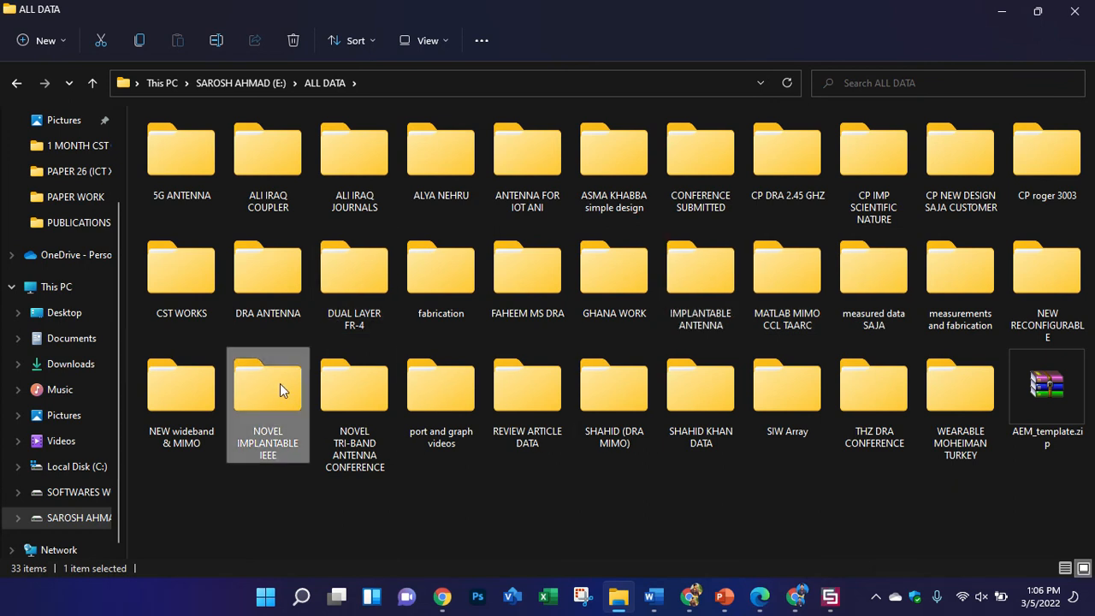
pyautogui.doubleClick(282, 390)
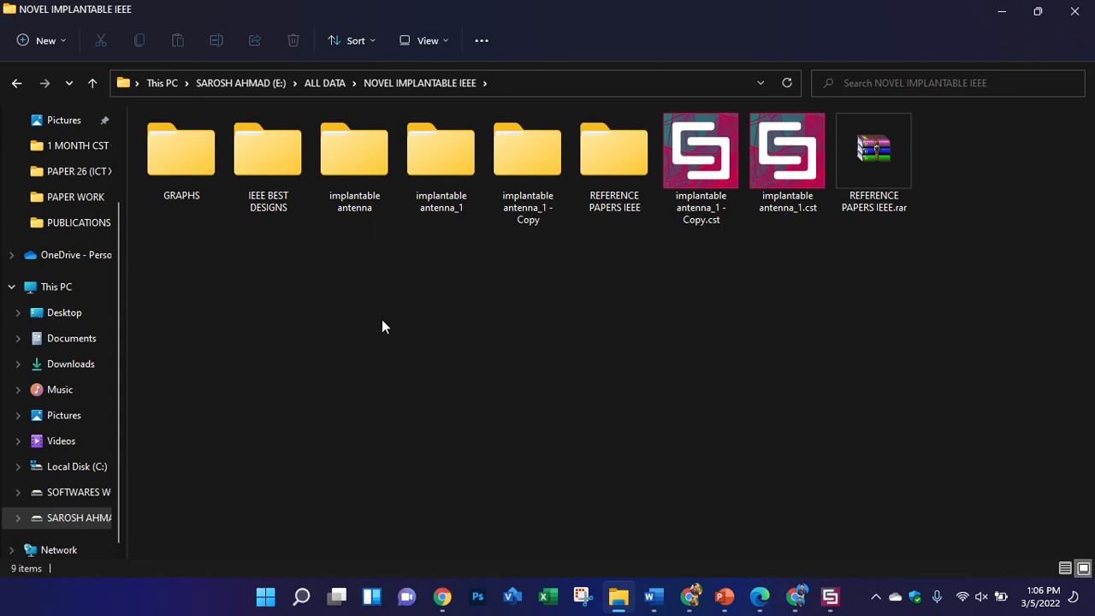
# - Browse the Downloads folder for related files and return to the ALL DATA folder
pyautogui.click(73, 366)
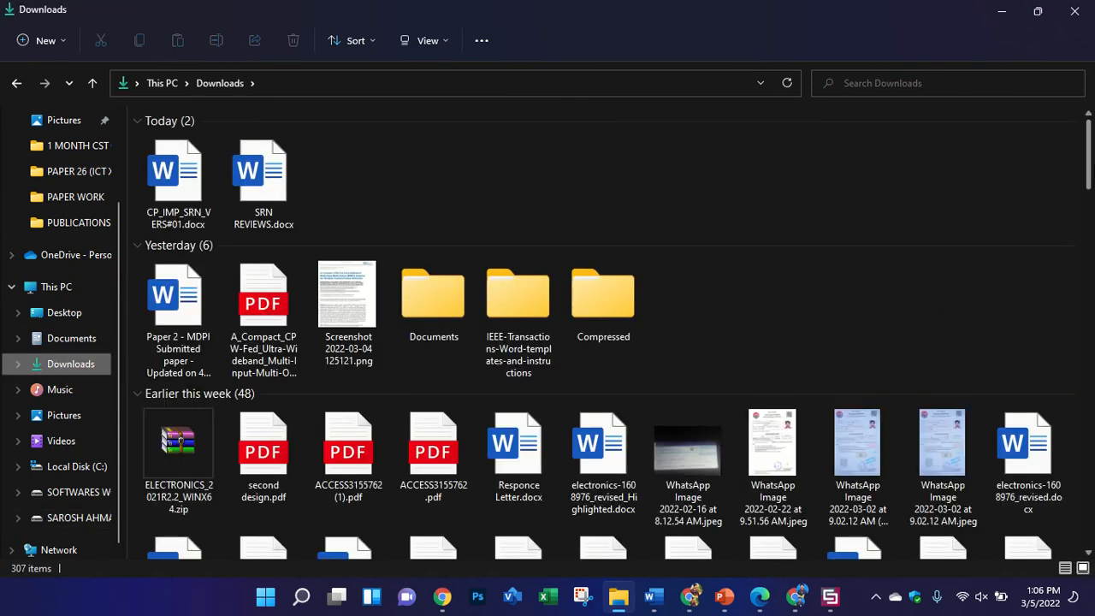
pyautogui.scroll(-8, 613, 334)
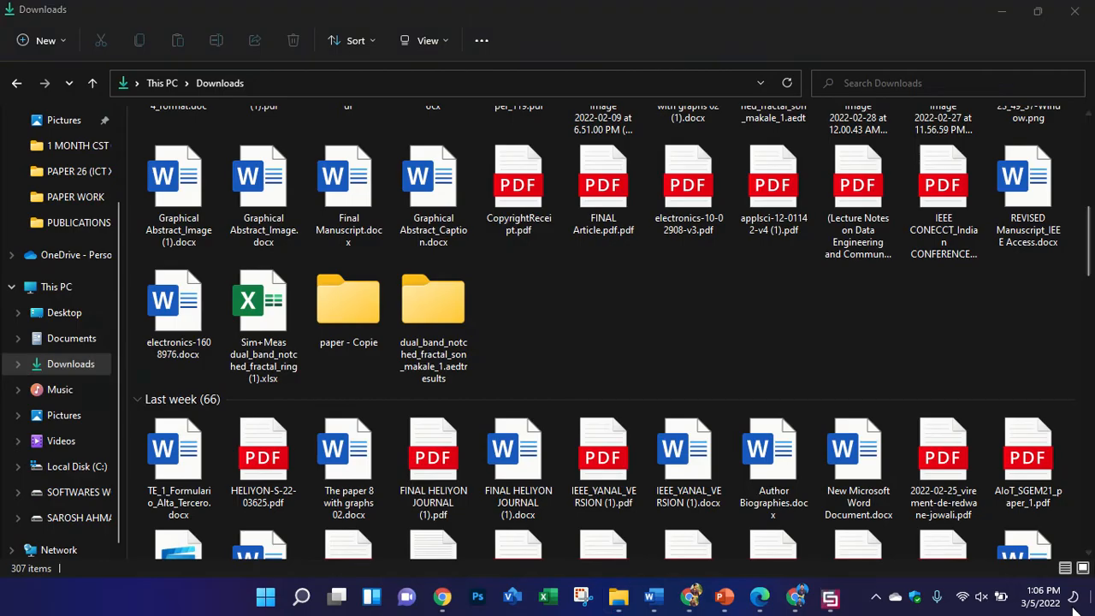
pyautogui.click(1075, 606)
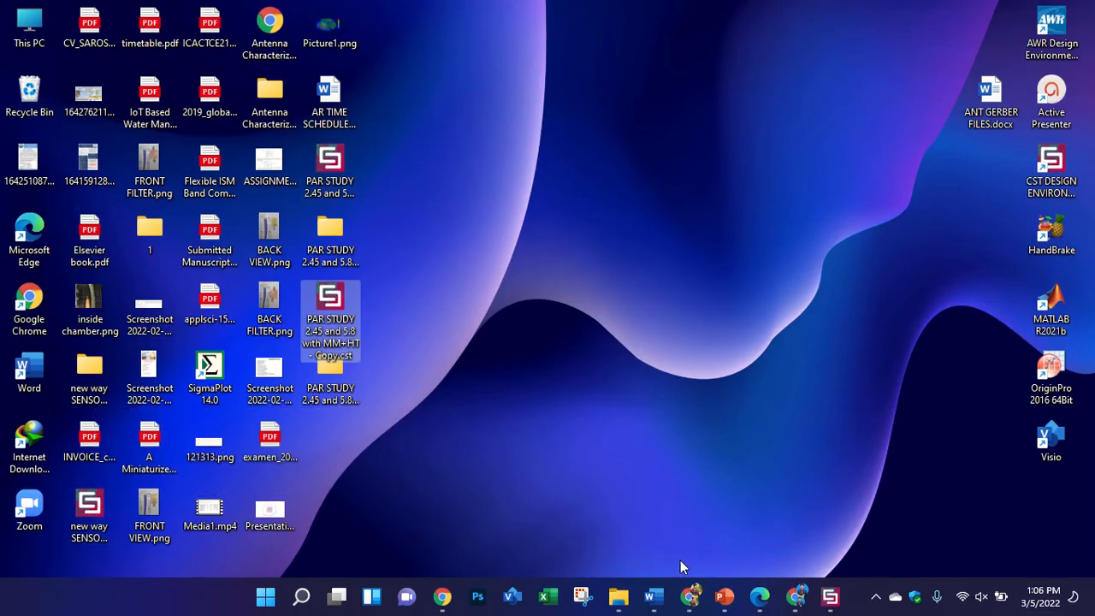
pyautogui.click(618, 596)
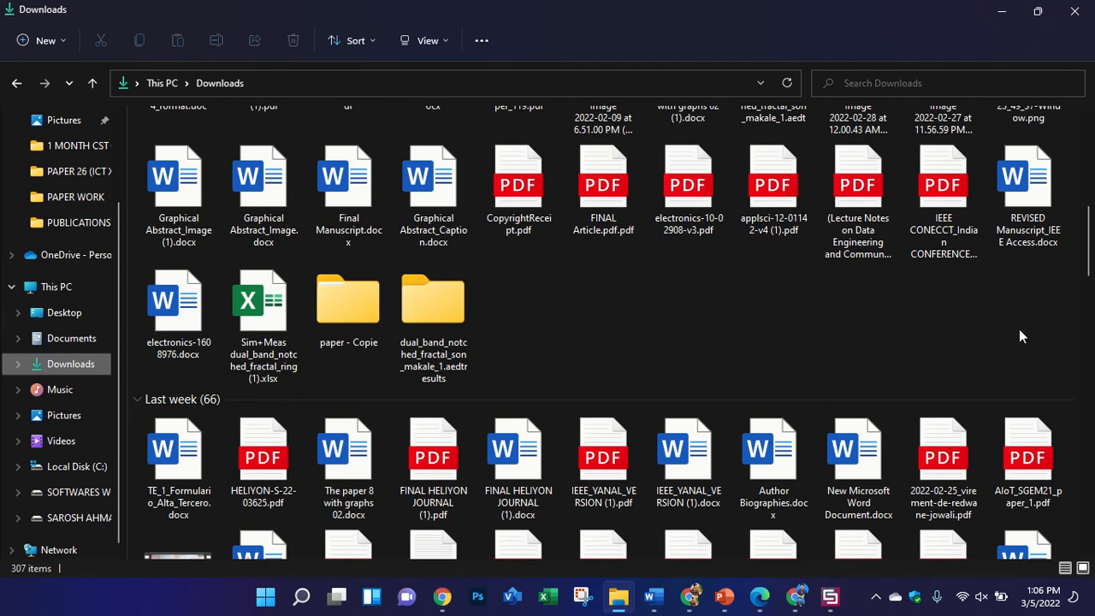
pyautogui.scroll(10, 984, 256)
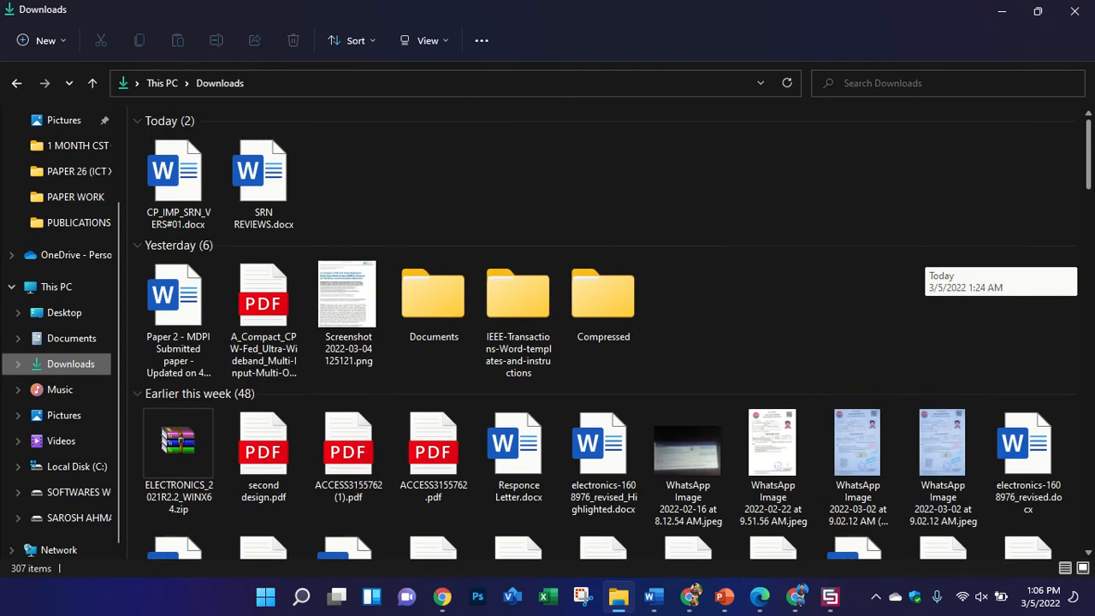
pyautogui.click(16, 83)
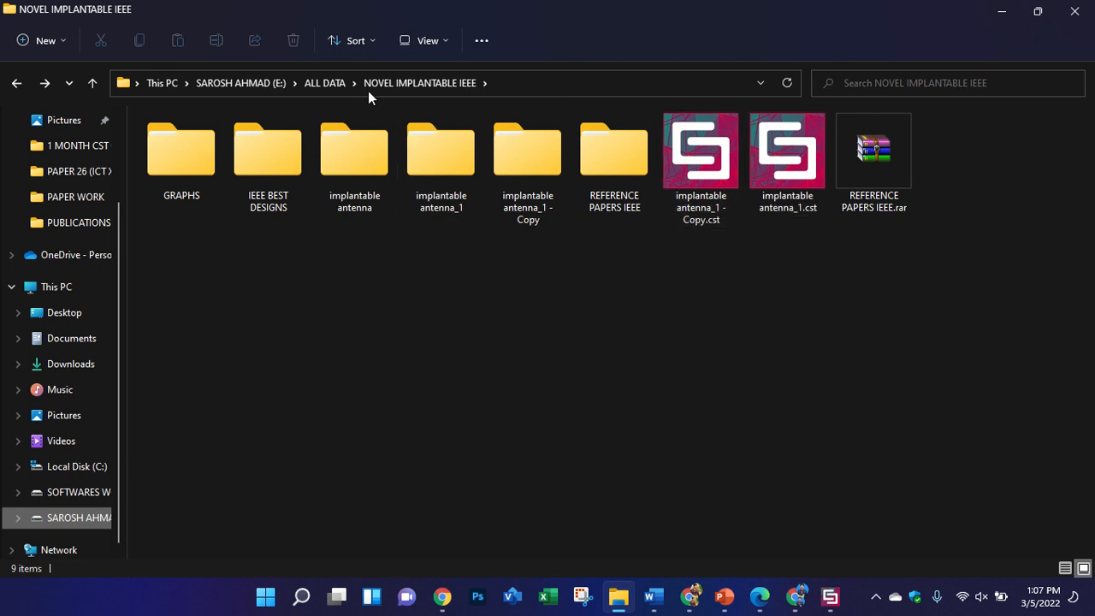
pyautogui.click(341, 86)
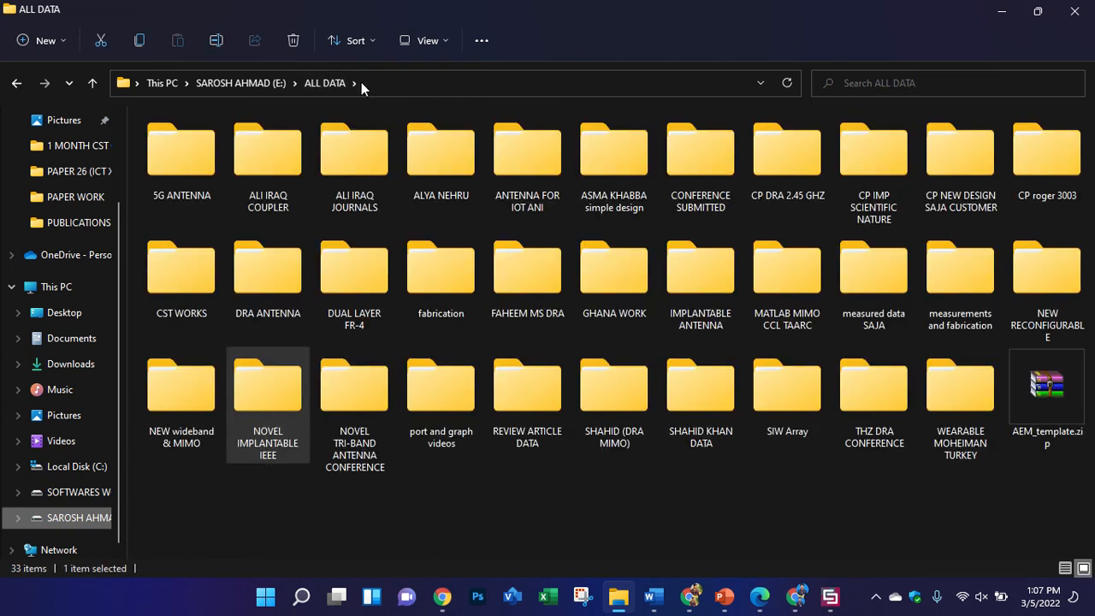
# - Switch to CST and delete component2 with its jean, skin, fat and muscle layers from the PAR STUDY 2.45 and 5.8 with MM+HT project
pyautogui.click(830, 597)
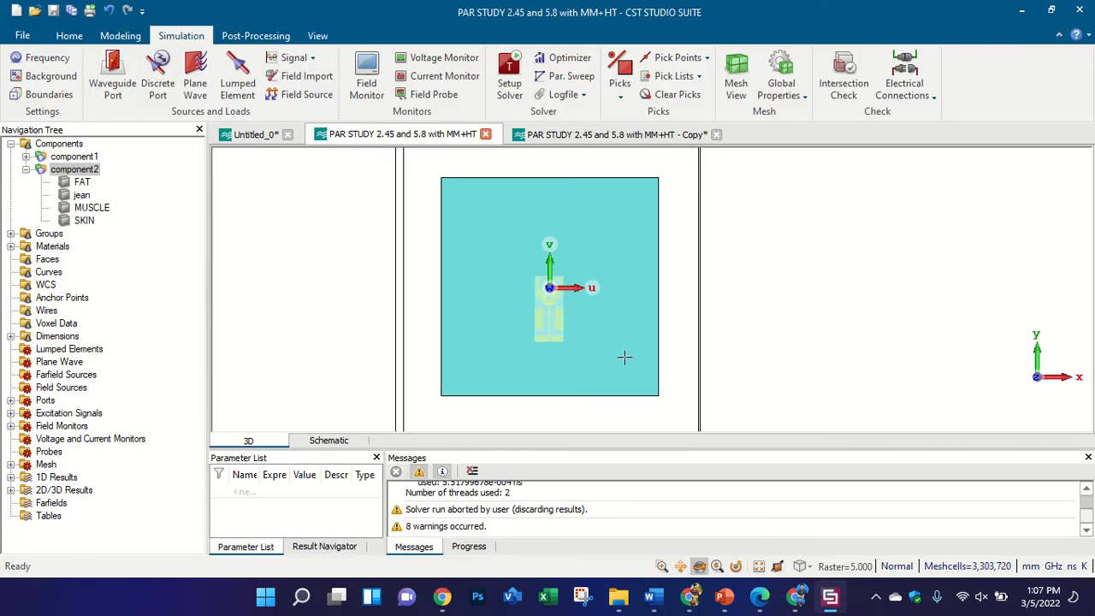
pyautogui.moveTo(624, 356)
pyautogui.keyDown('ctrl'); pyautogui.mouseDown()
pyautogui.moveTo(685, 232)
pyautogui.moveTo(713, 283)
pyautogui.moveTo(851, 227)
pyautogui.moveTo(658, 227)
pyautogui.mouseUp(); pyautogui.keyUp('ctrl')
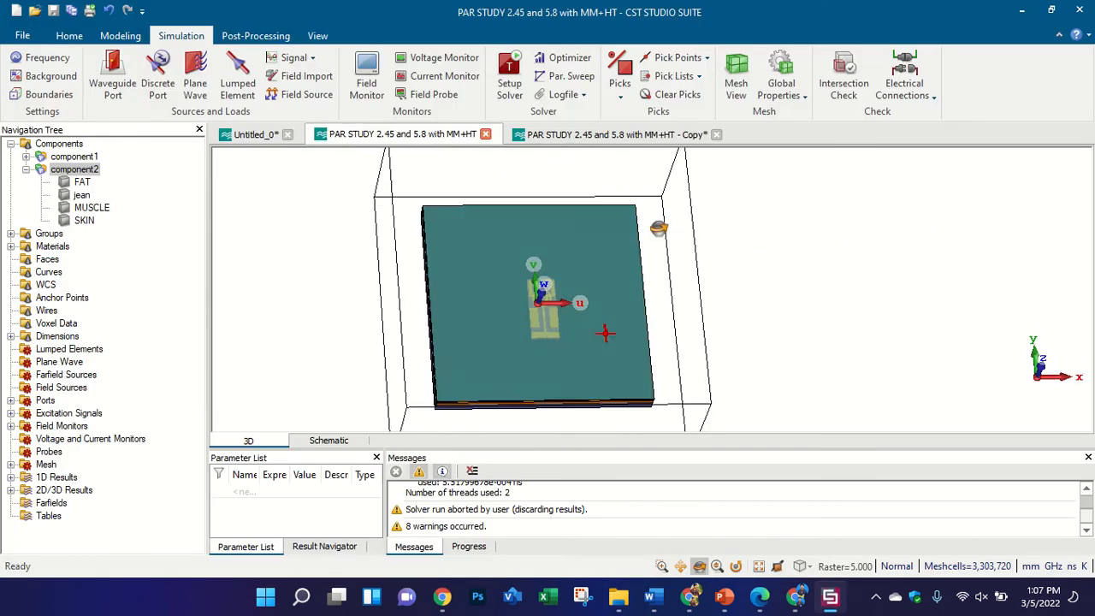
pyautogui.press('5')
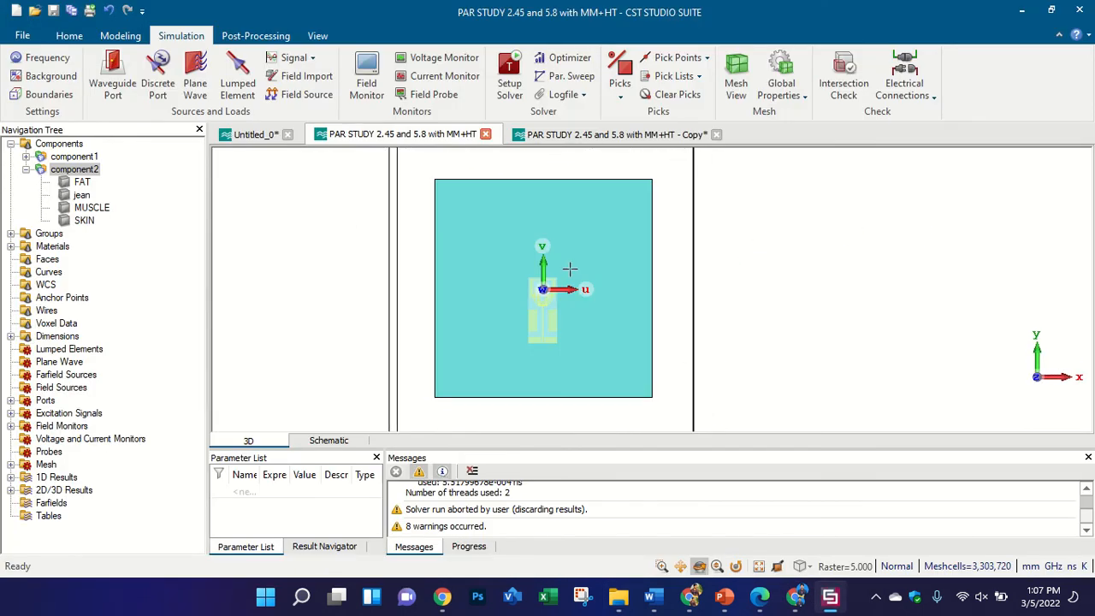
pyautogui.press('Delete')
pyautogui.press('Return')
pyautogui.press('Return')
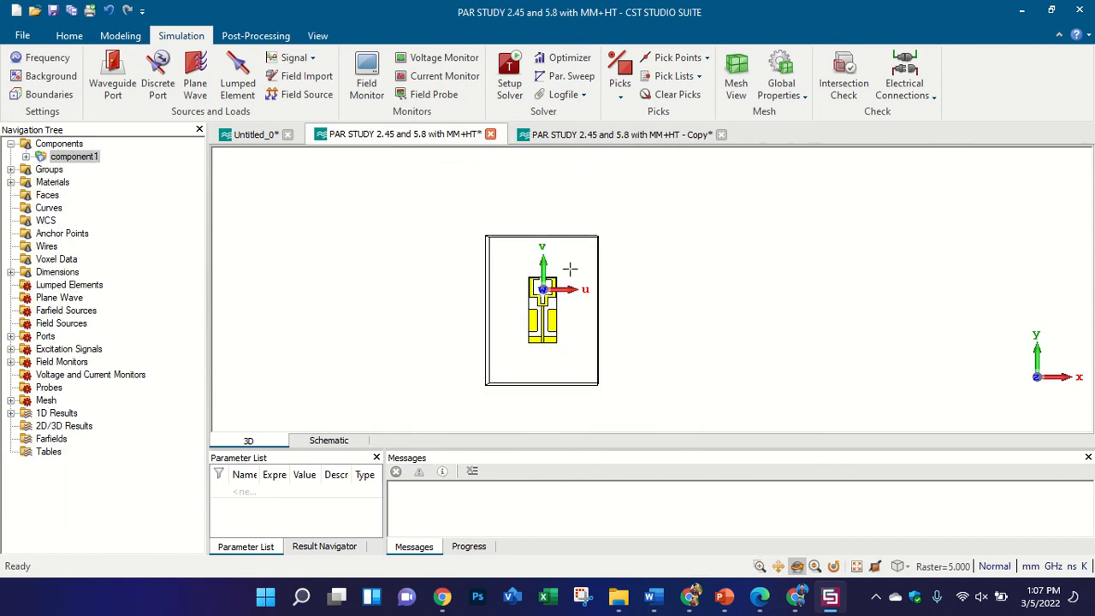
# - Align the local WCS with the center of the antenna's substrate face
pyautogui.scroll(4, 550, 336)
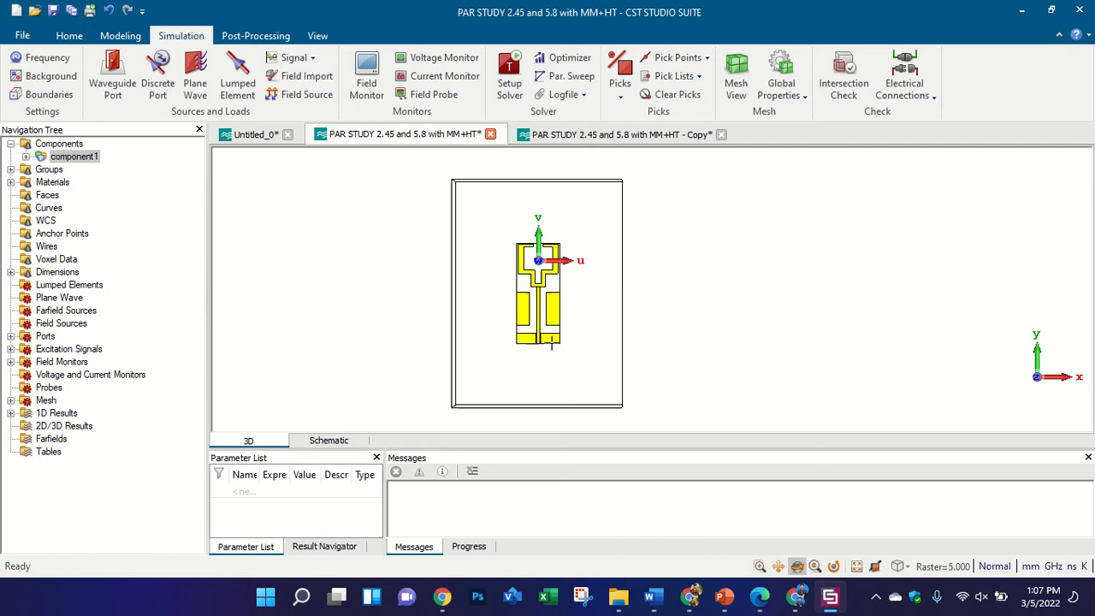
pyautogui.click(120, 35)
pyautogui.click(873, 79)
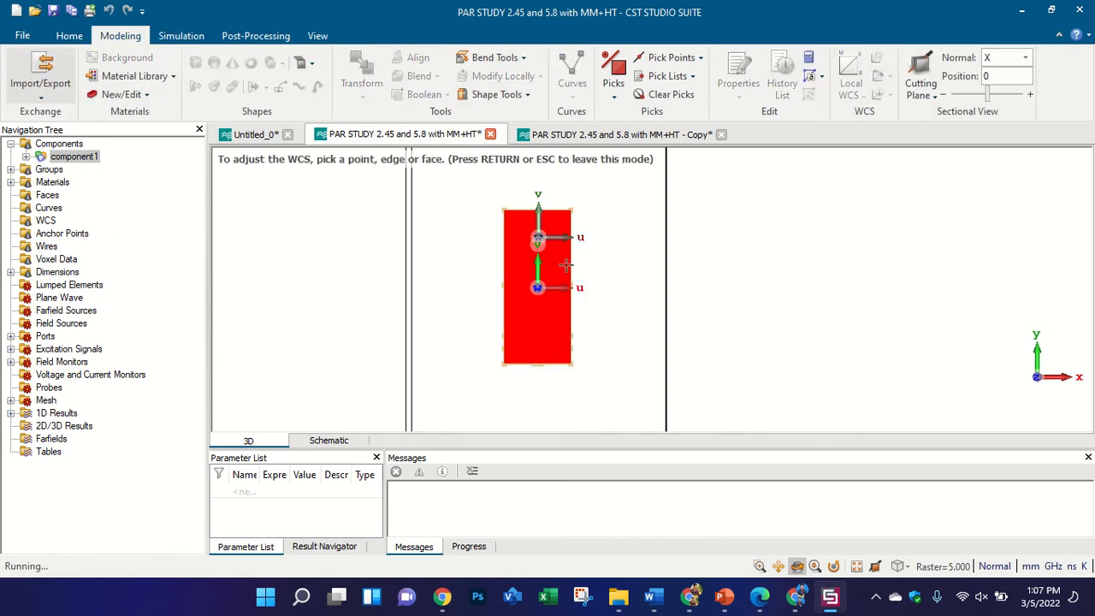
pyautogui.doubleClick(580, 238)
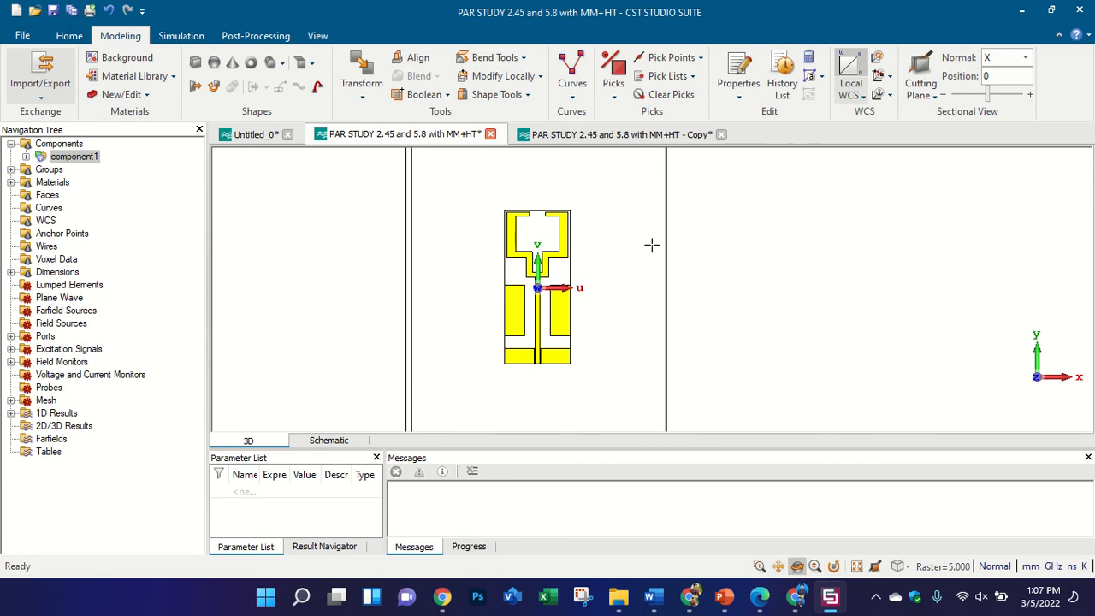
# - View the antenna on the tissue phantom in the PAR STUDY 2.45 and 5.8 with MM+HT - Copy project and return to the original project
pyautogui.click(622, 134)
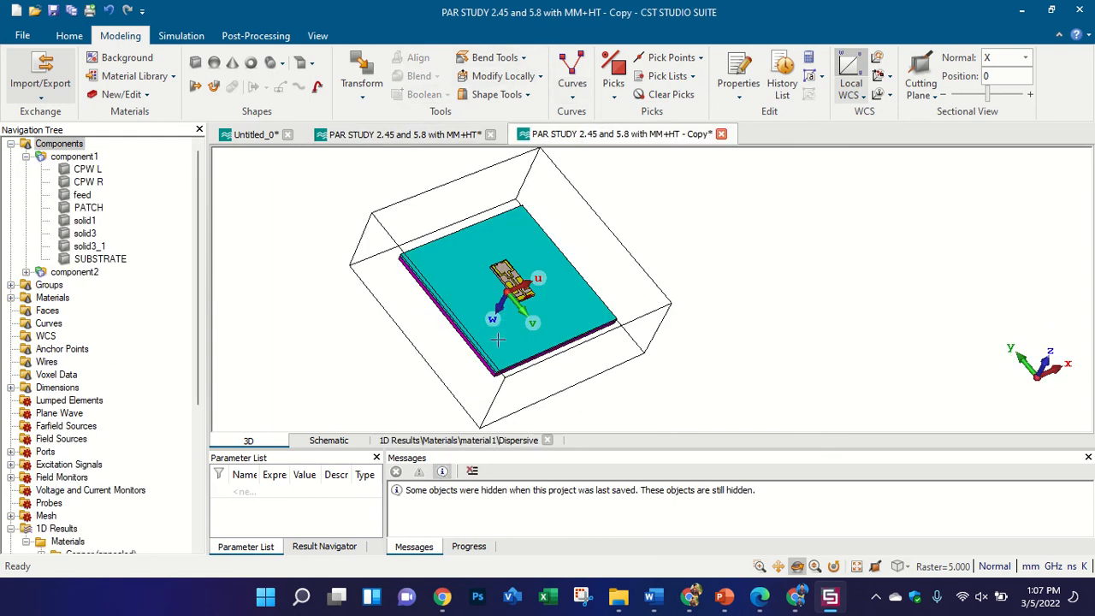
pyautogui.click(270, 41)
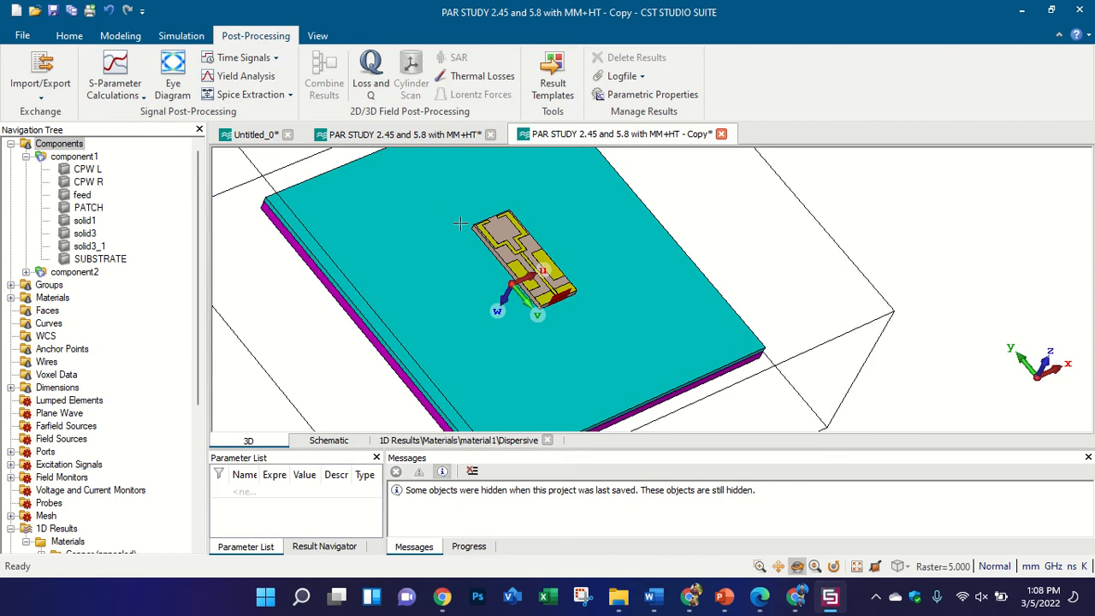
pyautogui.click(457, 135)
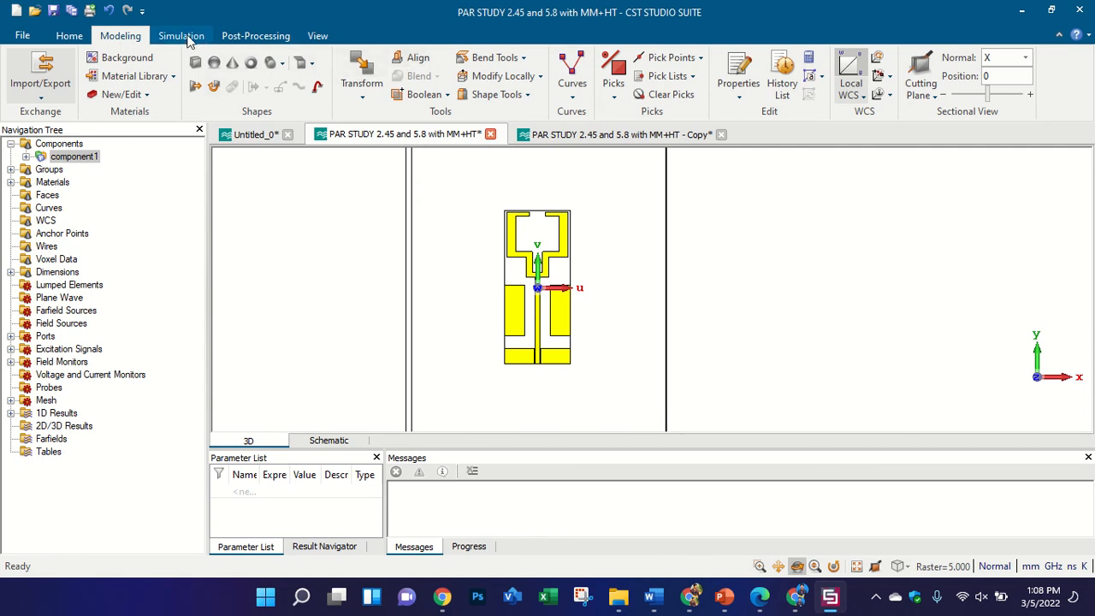
# - Start a tissue voxel data import and choose CST Voxel Family as the source
pyautogui.click(55, 101)
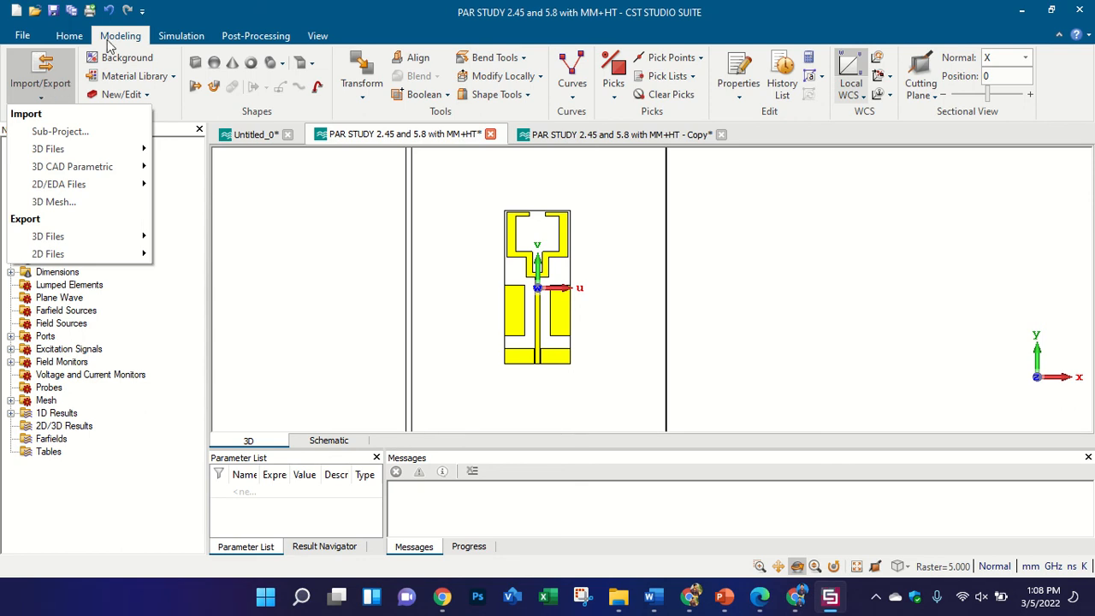
pyautogui.click(54, 101)
pyautogui.click(54, 102)
pyautogui.moveTo(72, 150)
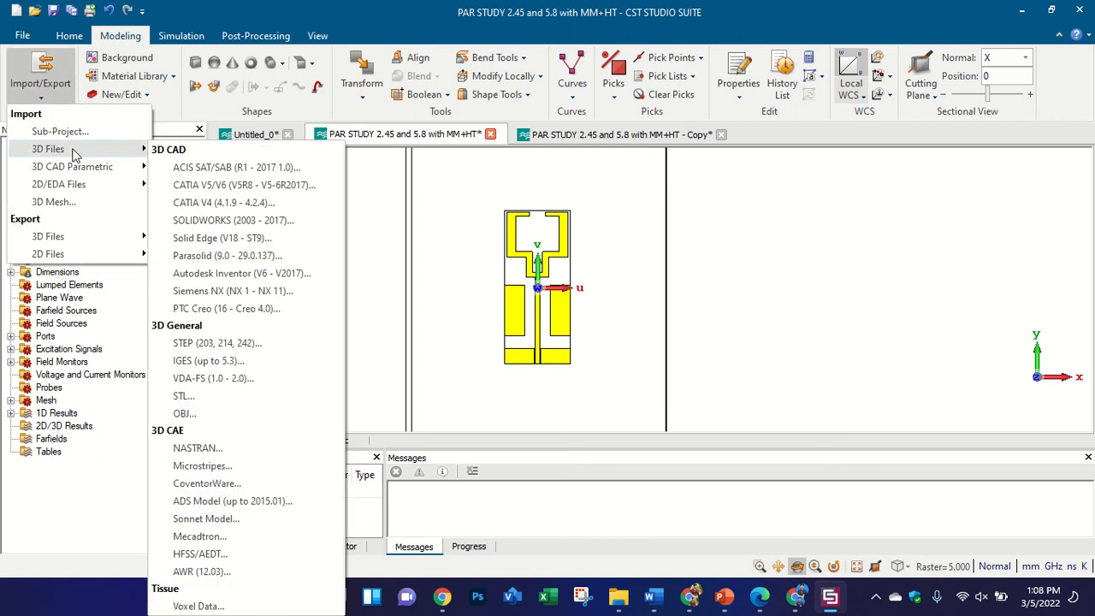
pyautogui.click(203, 605)
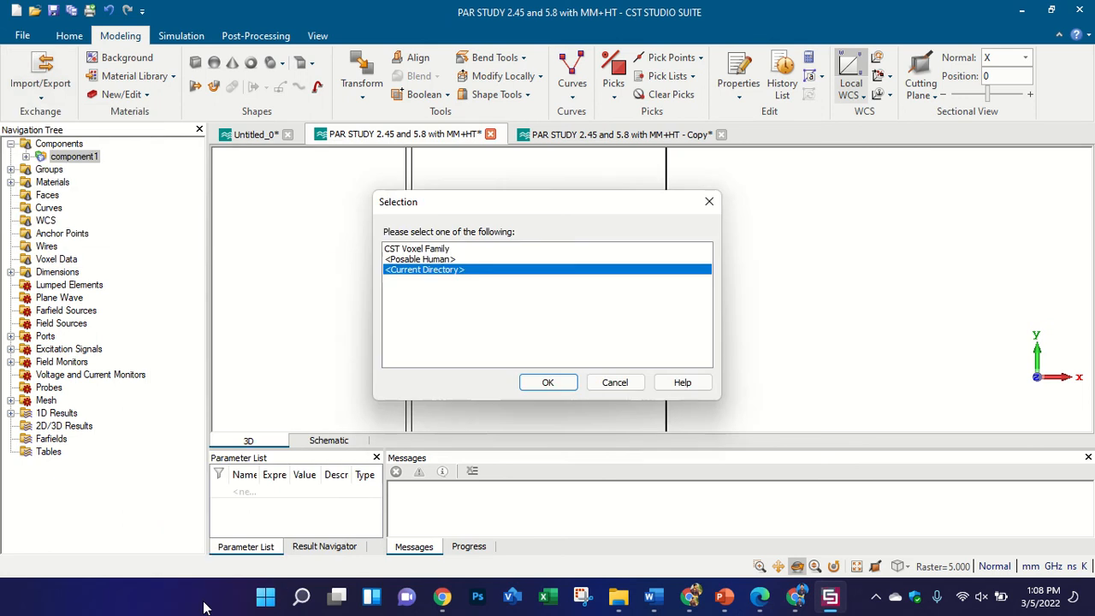
pyautogui.moveTo(467, 205); pyautogui.dragTo(231, 117)
pyautogui.click(178, 162)
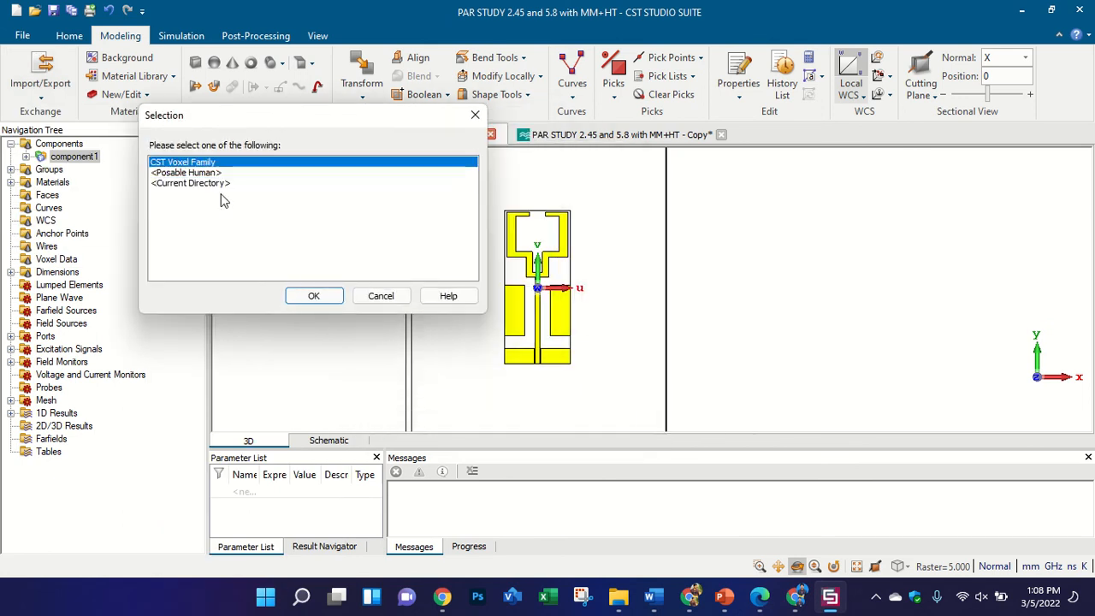
pyautogui.click(321, 297)
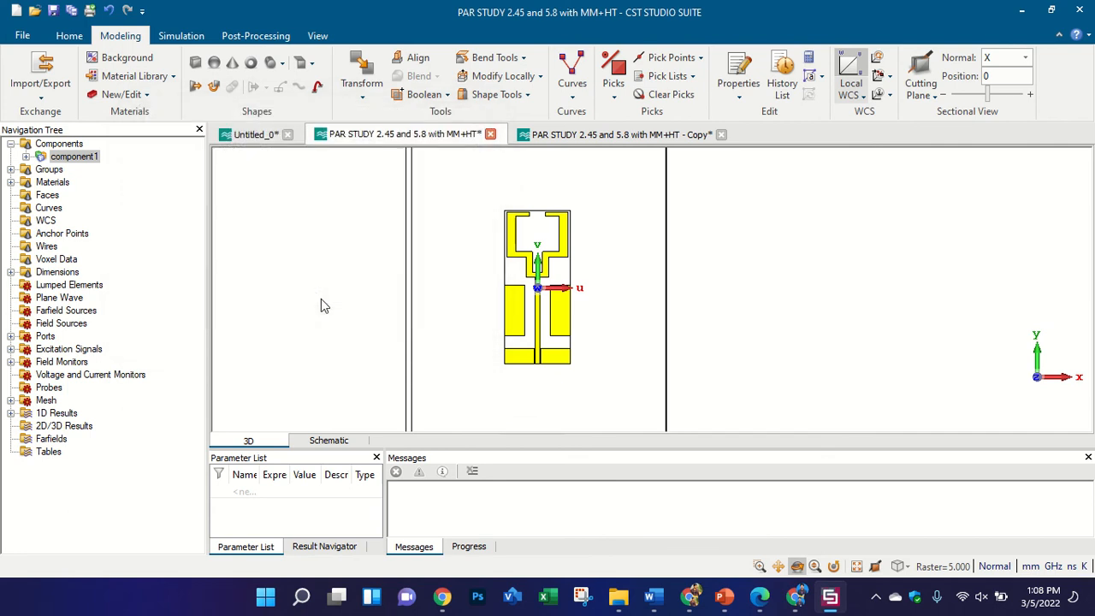
# - Open the Gustav.vox voxel model from the Bio Models folder
pyautogui.moveTo(701, 14); pyautogui.dragTo(231, 70)
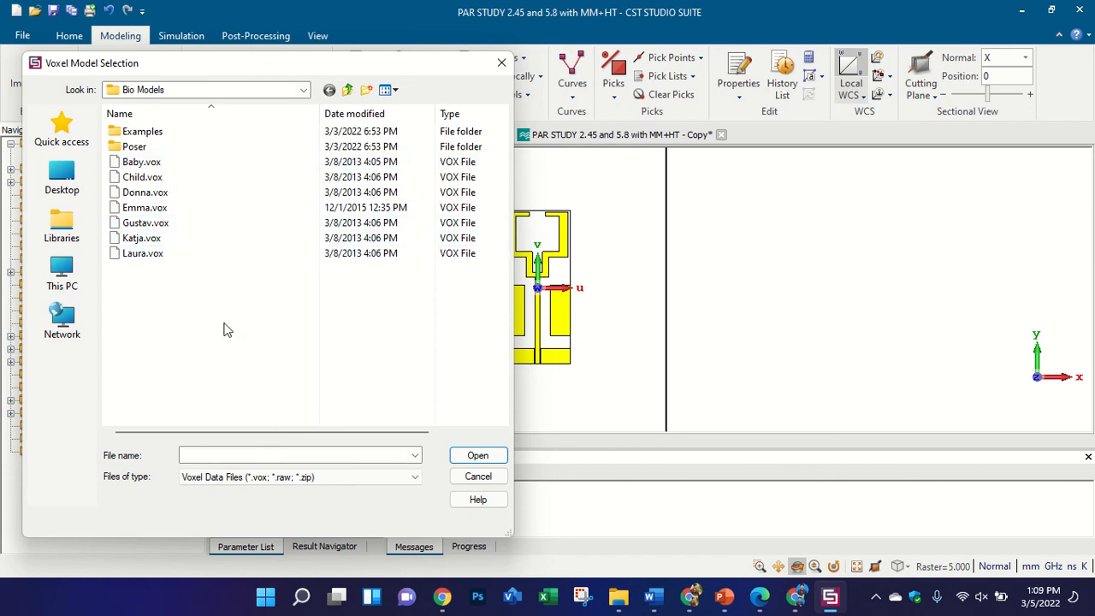
pyautogui.click(145, 225)
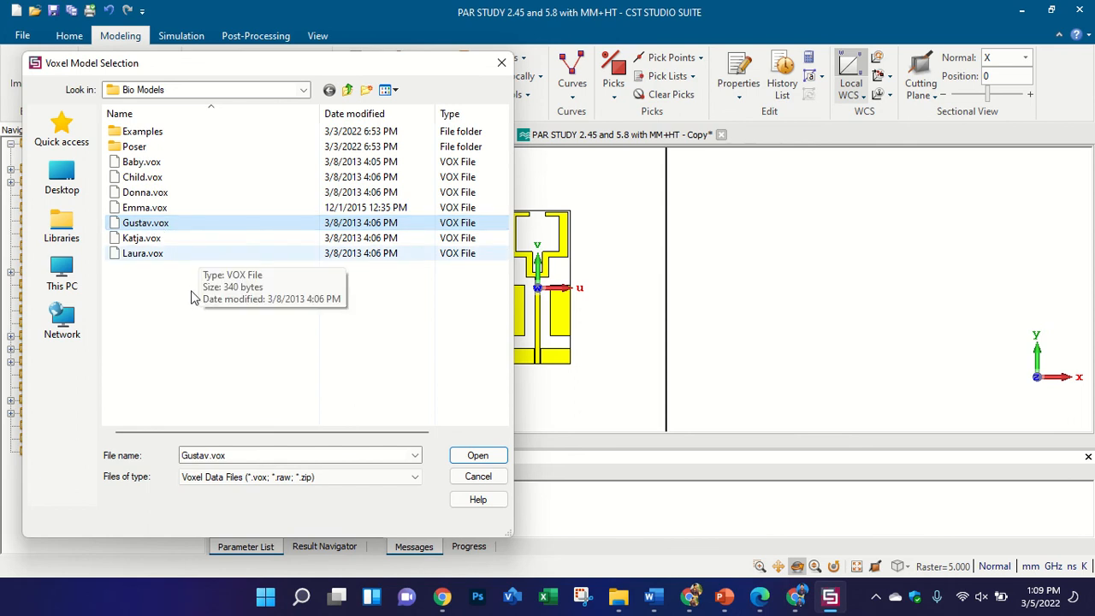
pyautogui.click(478, 454)
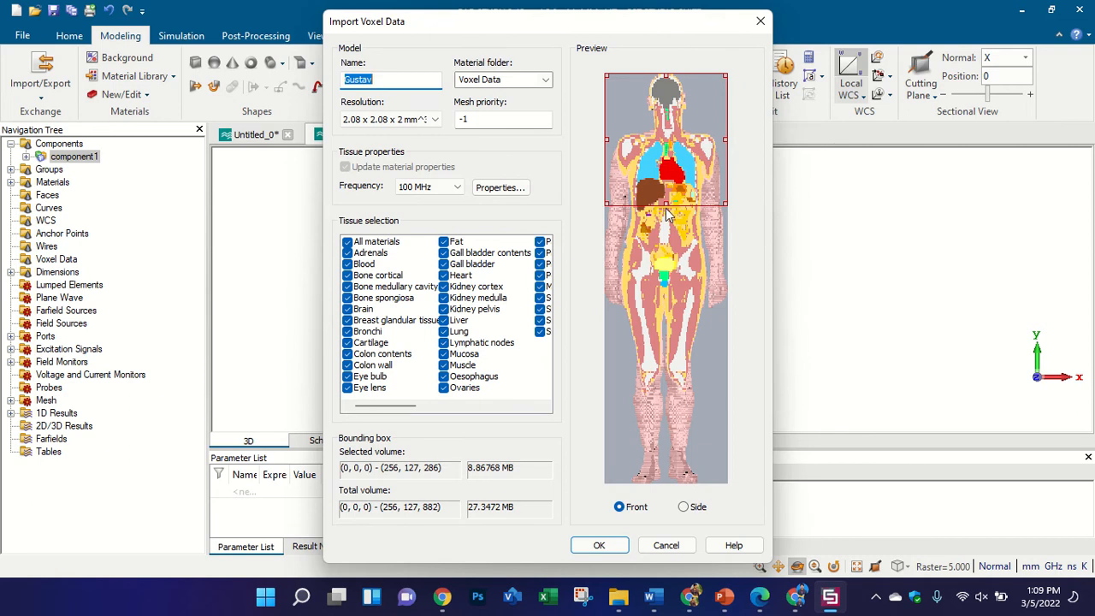
# - Extend the voxel bounding box down to the feet to cover the whole body, and check the side and front previews
pyautogui.moveTo(663, 205); pyautogui.dragTo(682, 518)
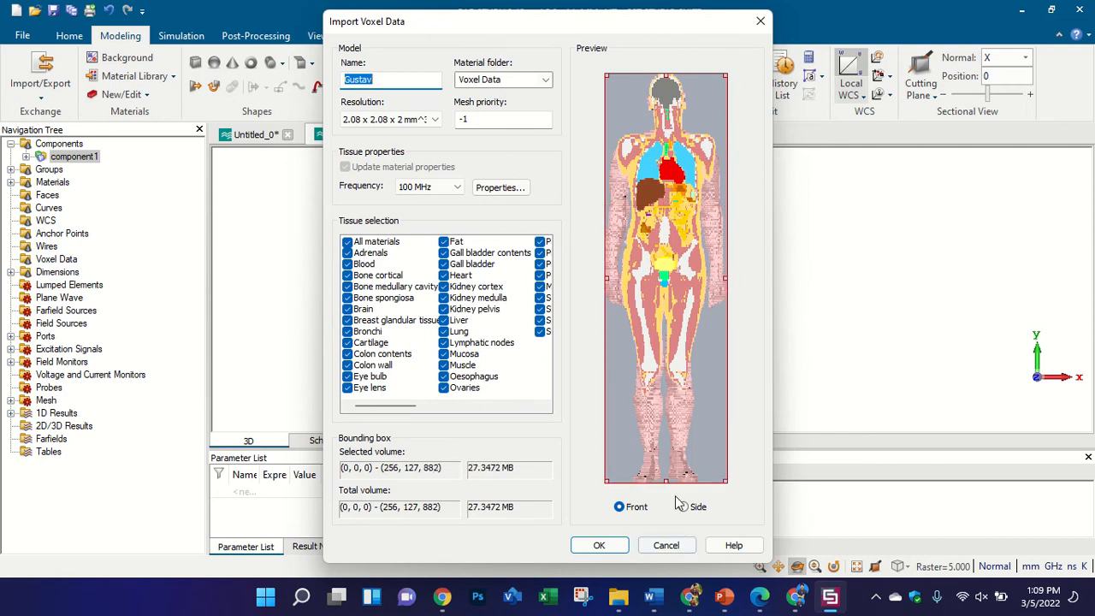
pyautogui.click(685, 507)
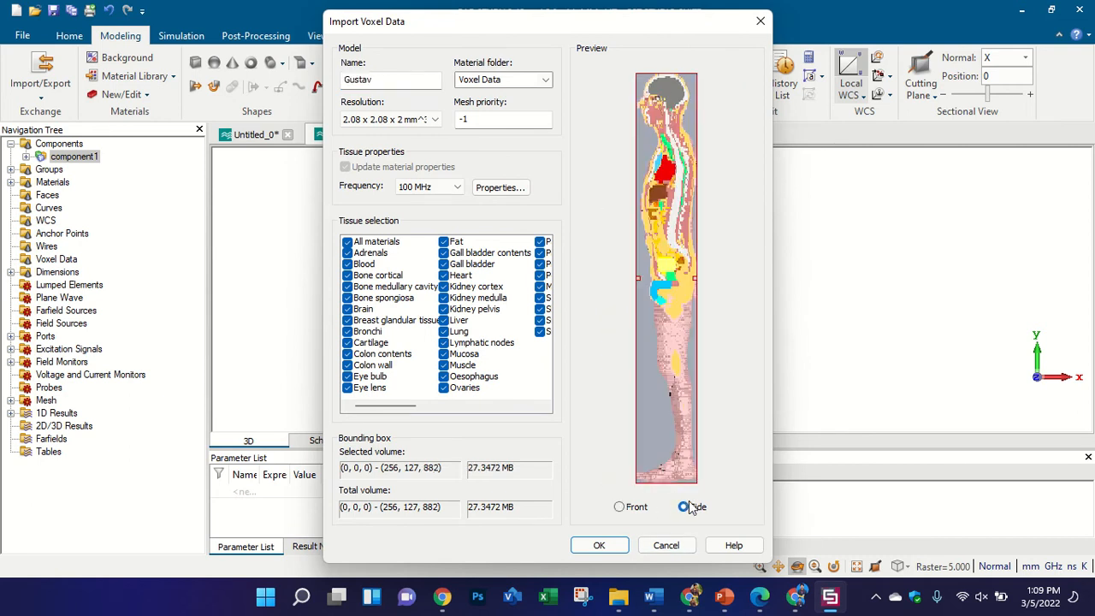
pyautogui.click(629, 507)
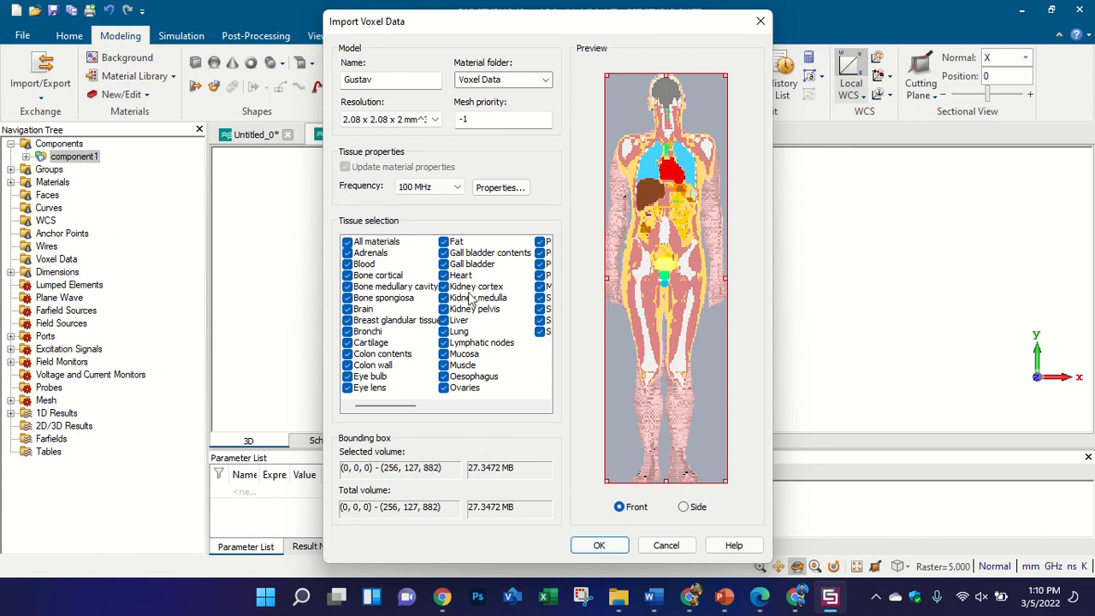
# - Review the tissue selection and frequency options, and read through the material properties table for the tissues at 100 MHz
pyautogui.moveTo(448, 404); pyautogui.dragTo(392, 395)
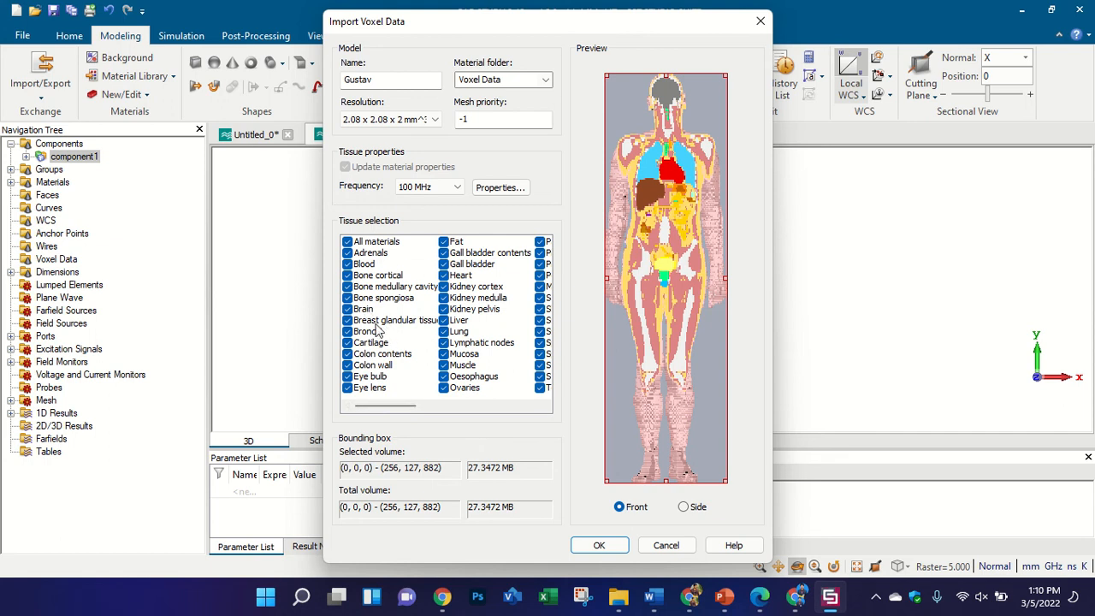
pyautogui.moveTo(382, 400); pyautogui.dragTo(323, 415)
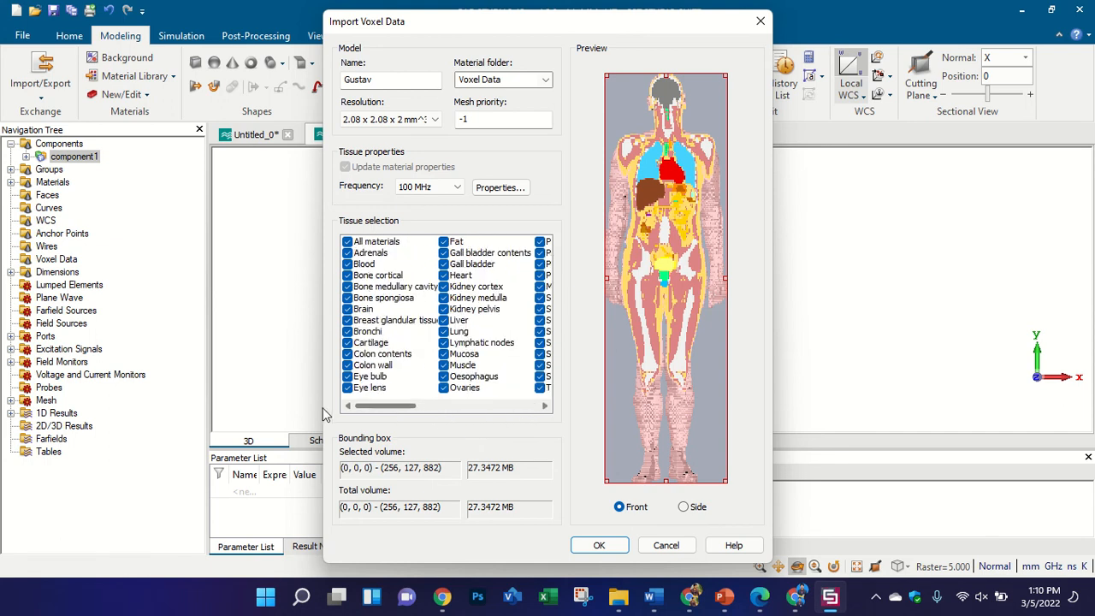
pyautogui.click(447, 188)
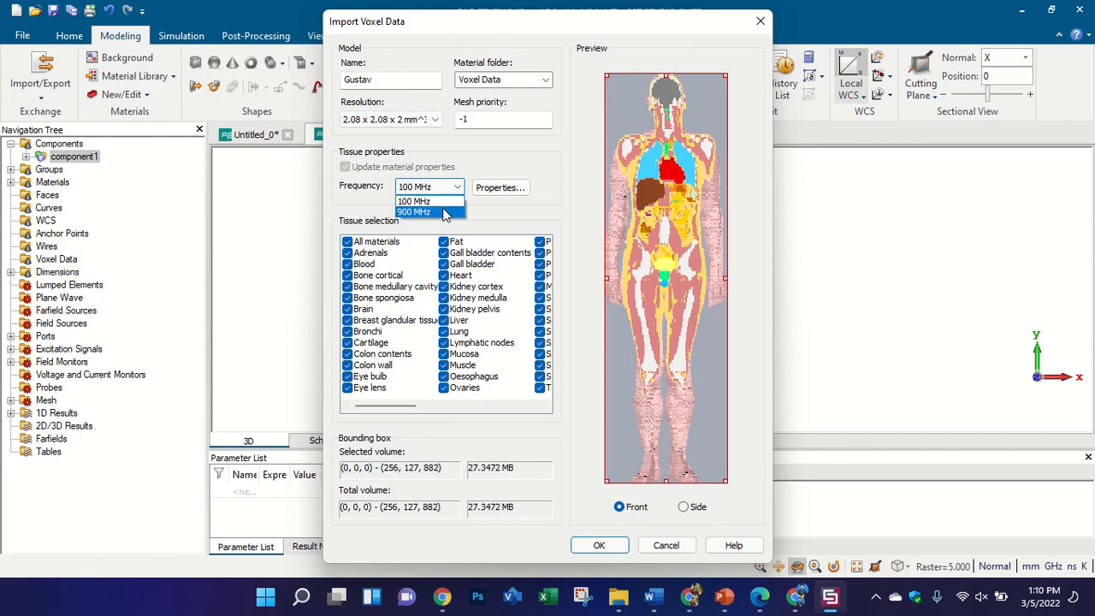
pyautogui.click(483, 191)
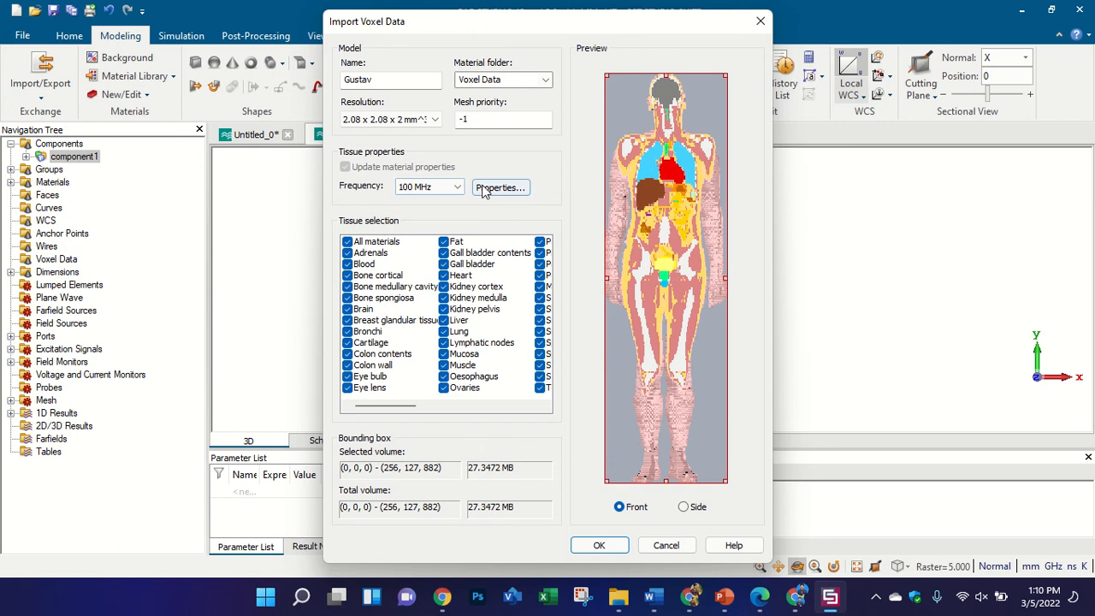
pyautogui.click(483, 191)
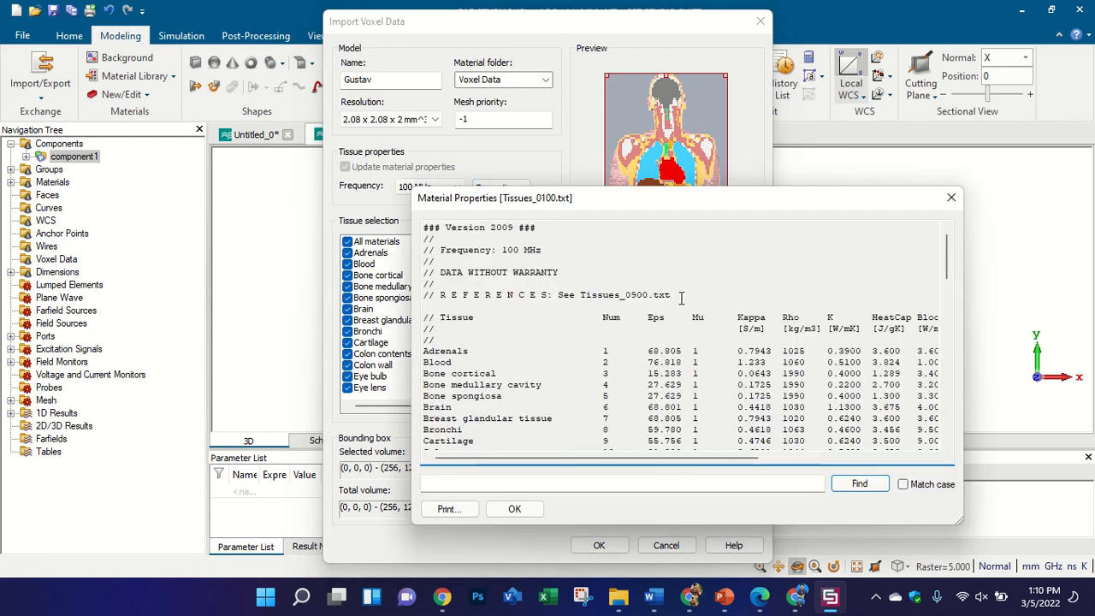
pyautogui.scroll(-20, 697, 377)
pyautogui.scroll(-3, 697, 377)
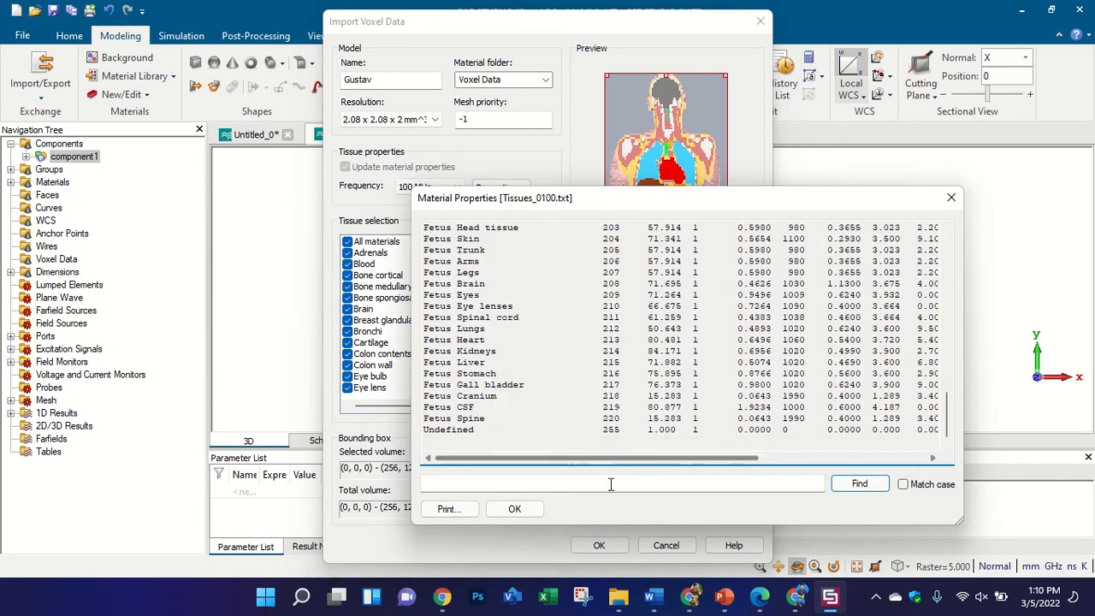
pyautogui.click(951, 198)
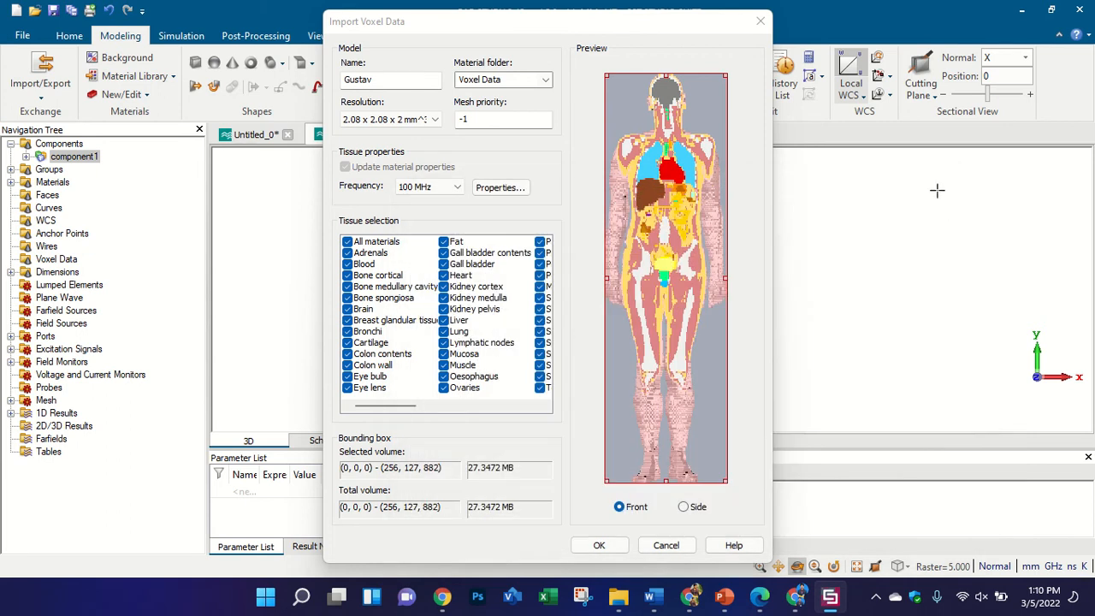
# - Cancel the voxel data import and orbit the 3D view around the antenna
pyautogui.click(760, 21)
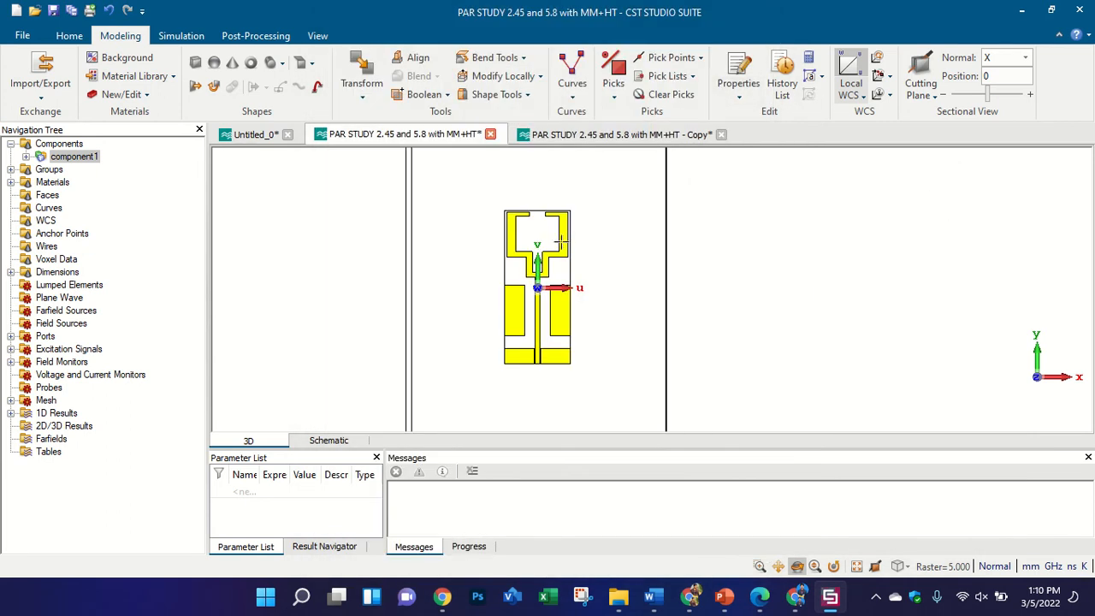
pyautogui.moveTo(628, 327); pyautogui.dragTo(733, 308)
pyautogui.click(73, 38)
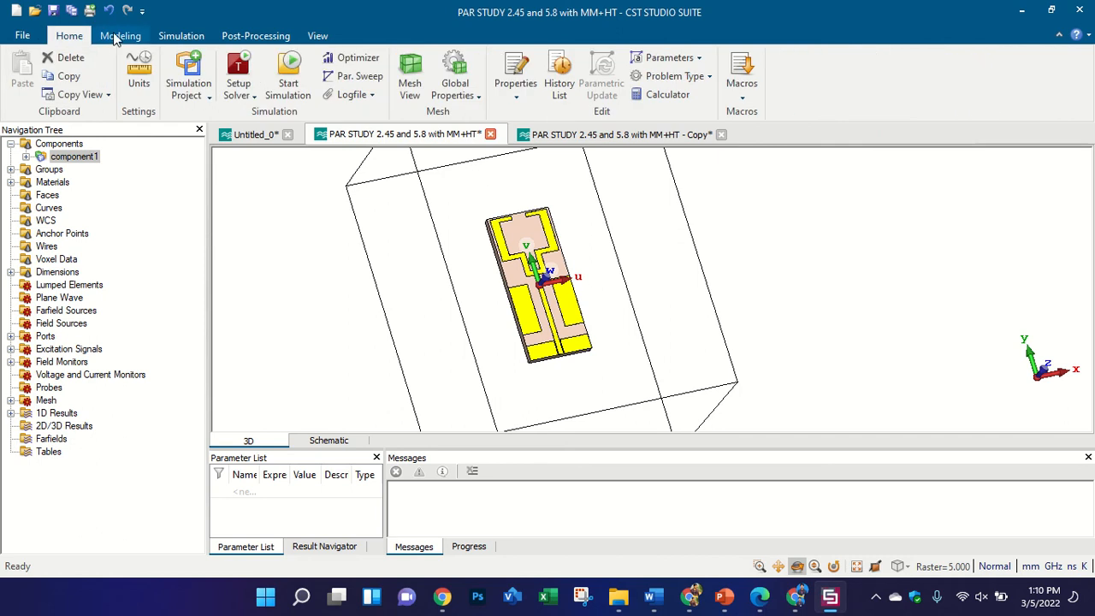
pyautogui.click(119, 36)
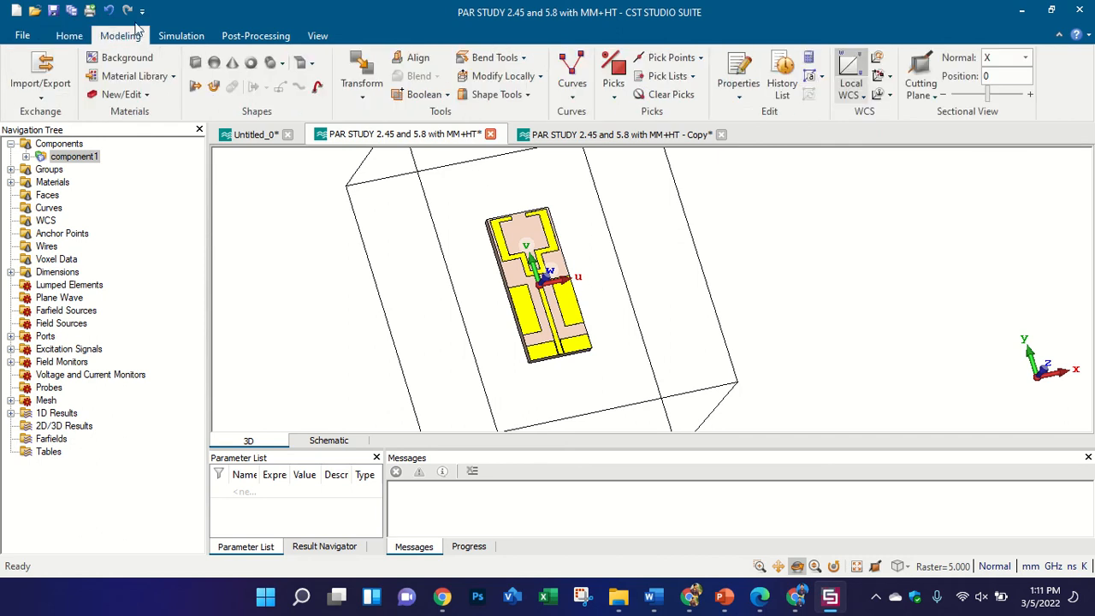
# - Restart the tissue voxel data import with CST Voxel Family as the source
pyautogui.click(52, 94)
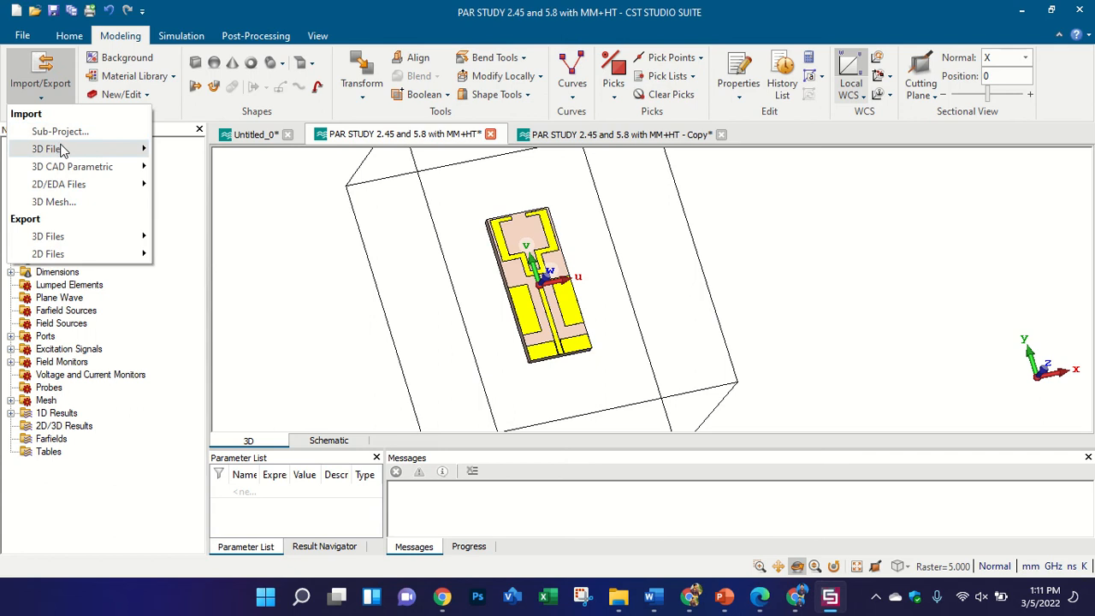
pyautogui.moveTo(55, 149)
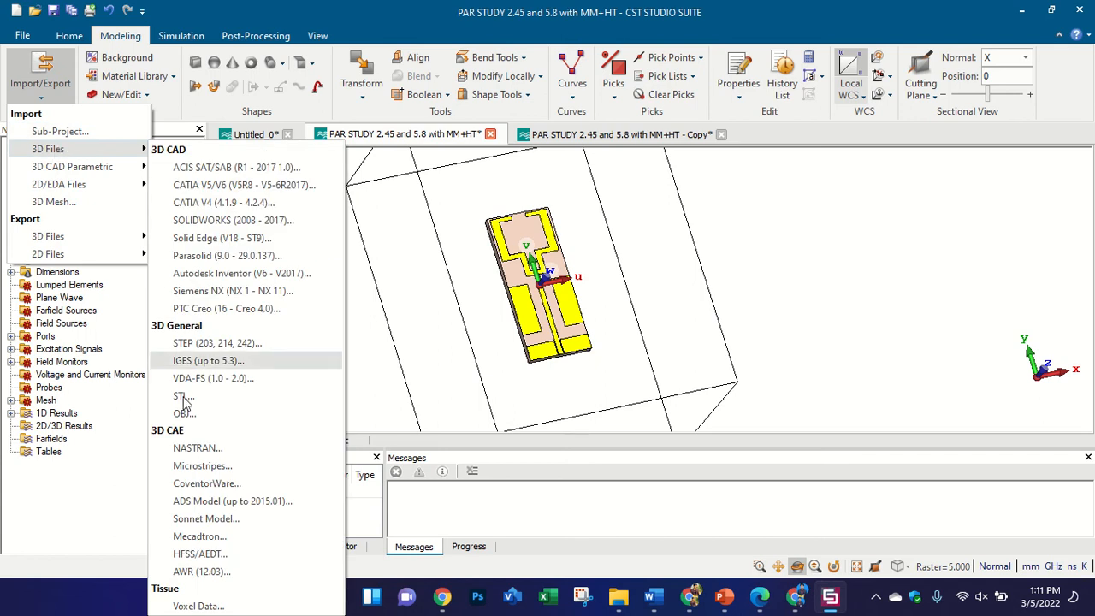
pyautogui.click(198, 606)
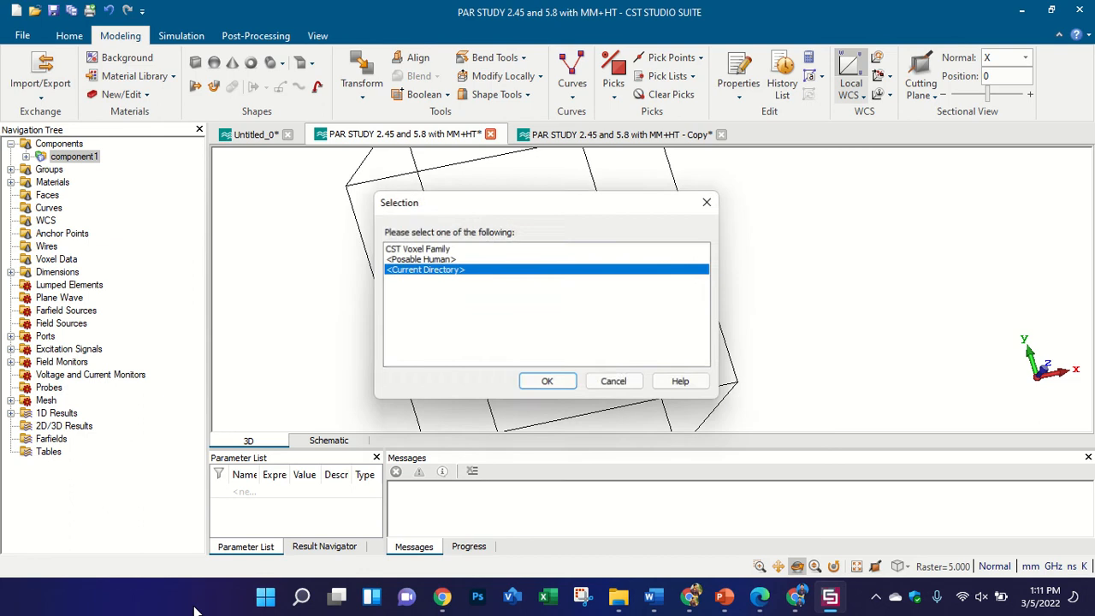
pyautogui.click(415, 249)
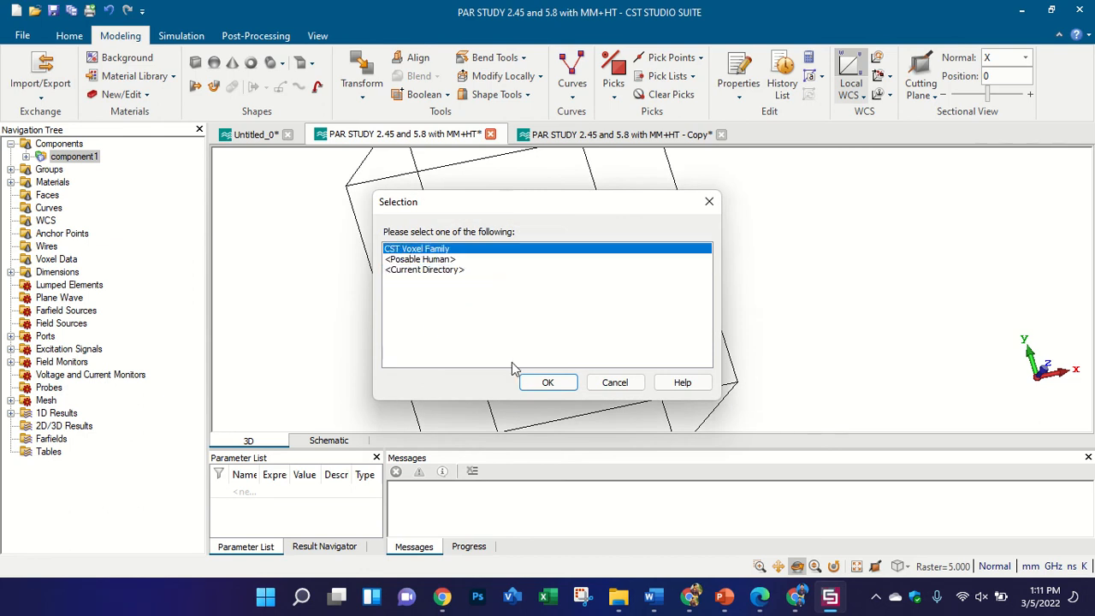
pyautogui.click(561, 386)
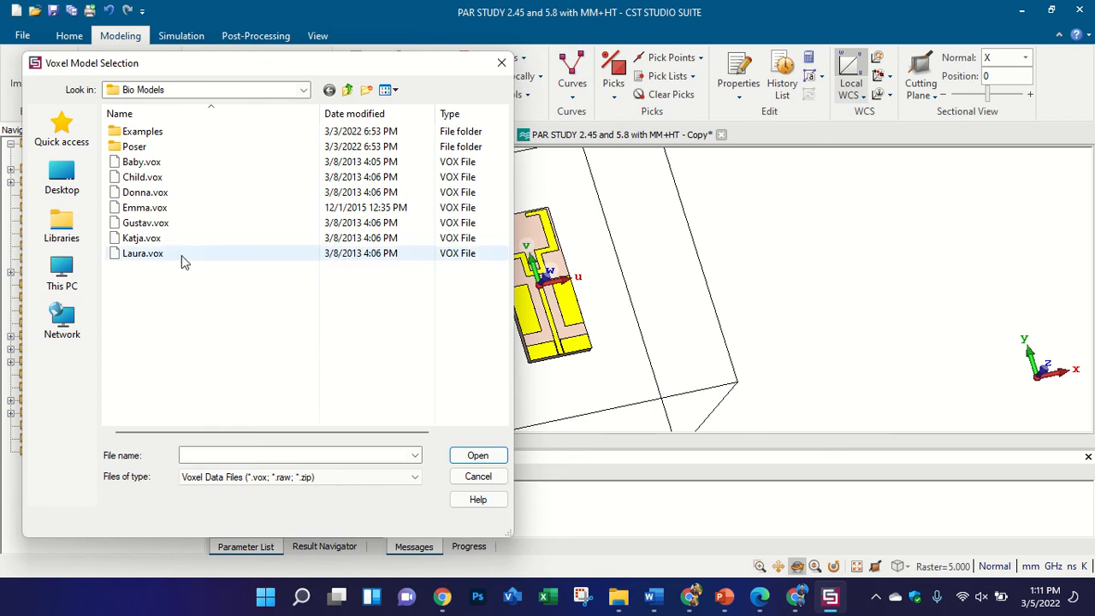
# - Browse the Baby, Child and Gustav voxel files in the Bio Models folder, and open Gustav.vox
pyautogui.click(188, 228)
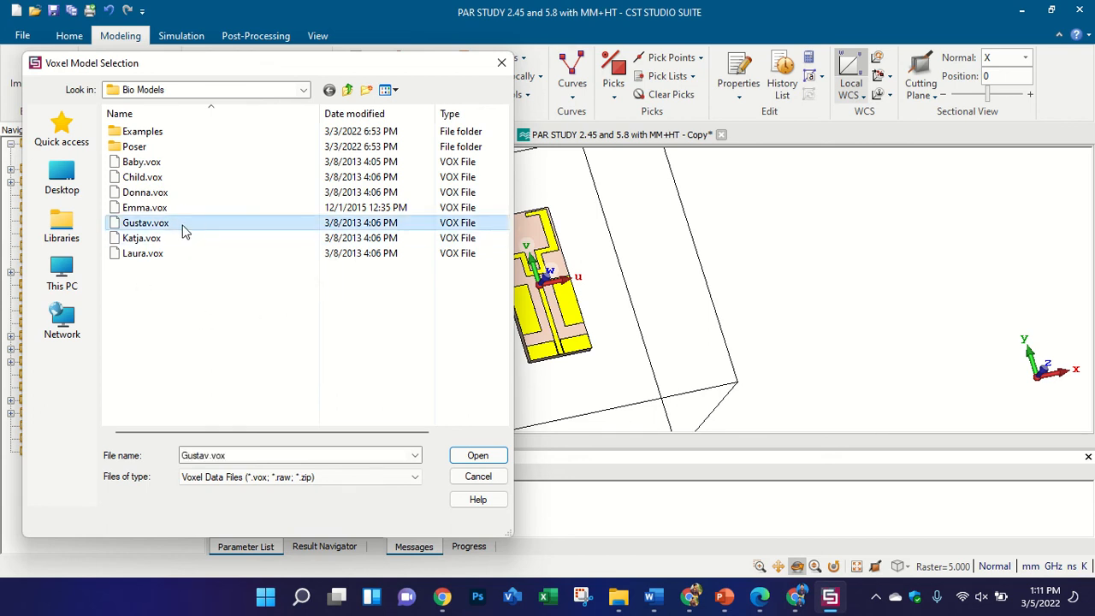
pyautogui.click(191, 166)
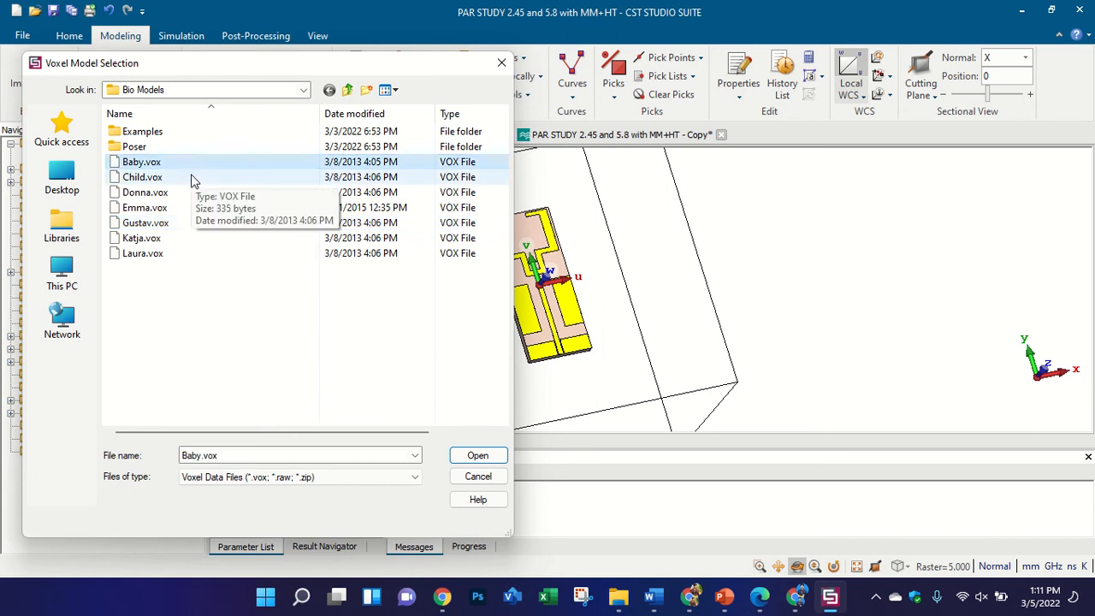
pyautogui.click(191, 177)
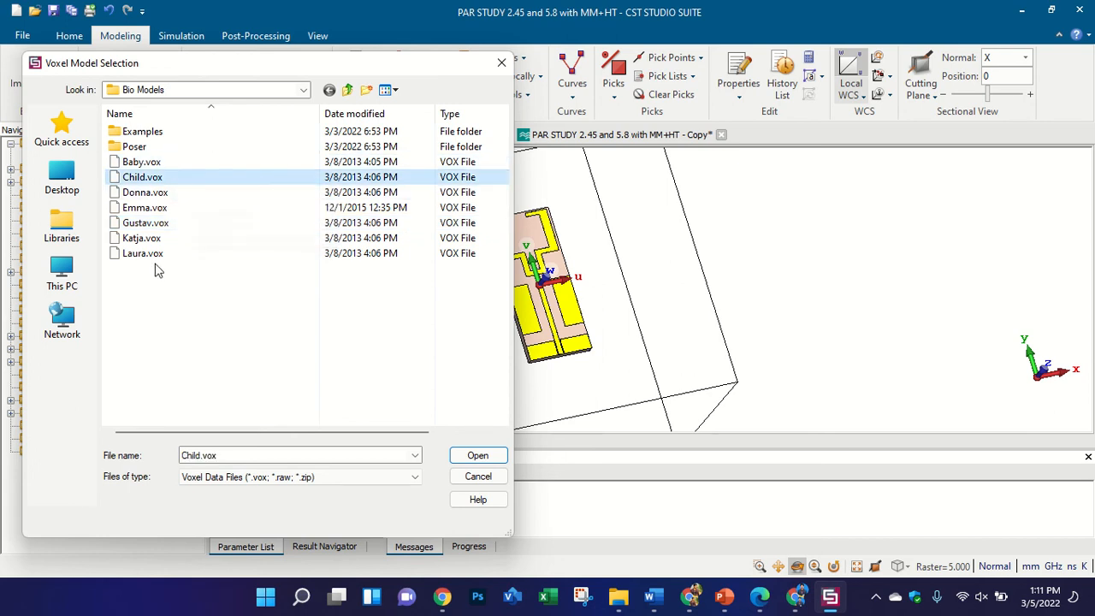
pyautogui.click(162, 224)
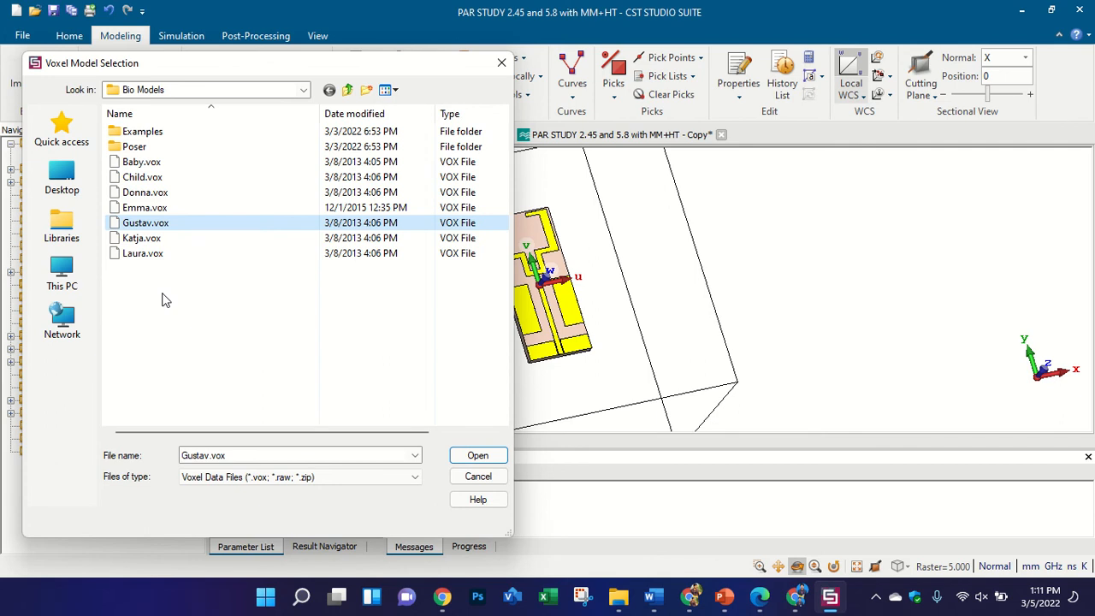
pyautogui.click(465, 453)
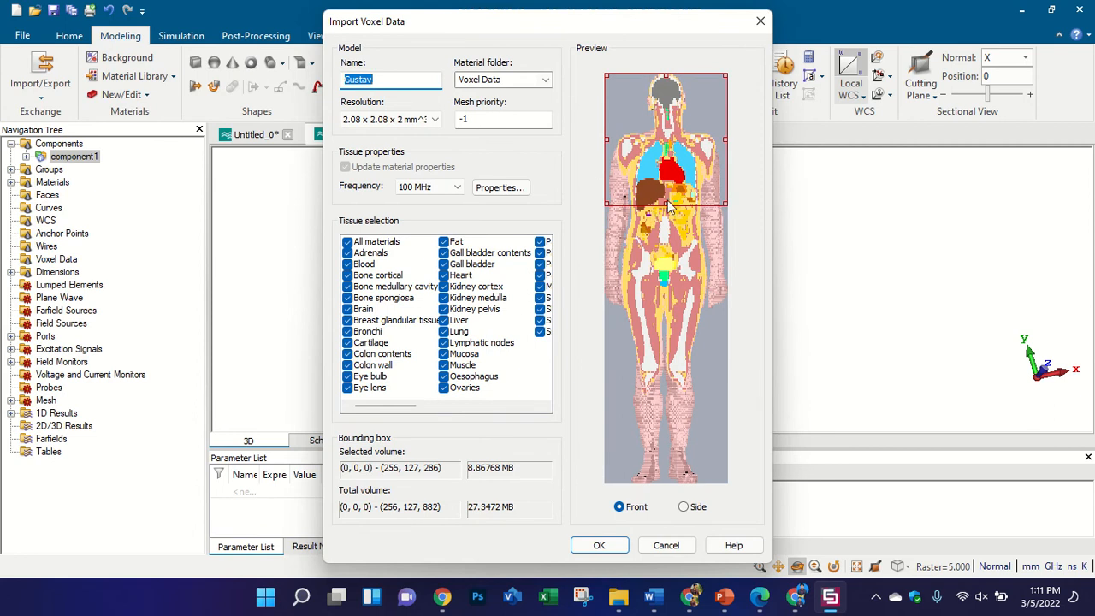
# - Extend the Gustav bounding box from the torso down to the feet, and check it in the side and front previews
pyautogui.moveTo(667, 202); pyautogui.dragTo(669, 512)
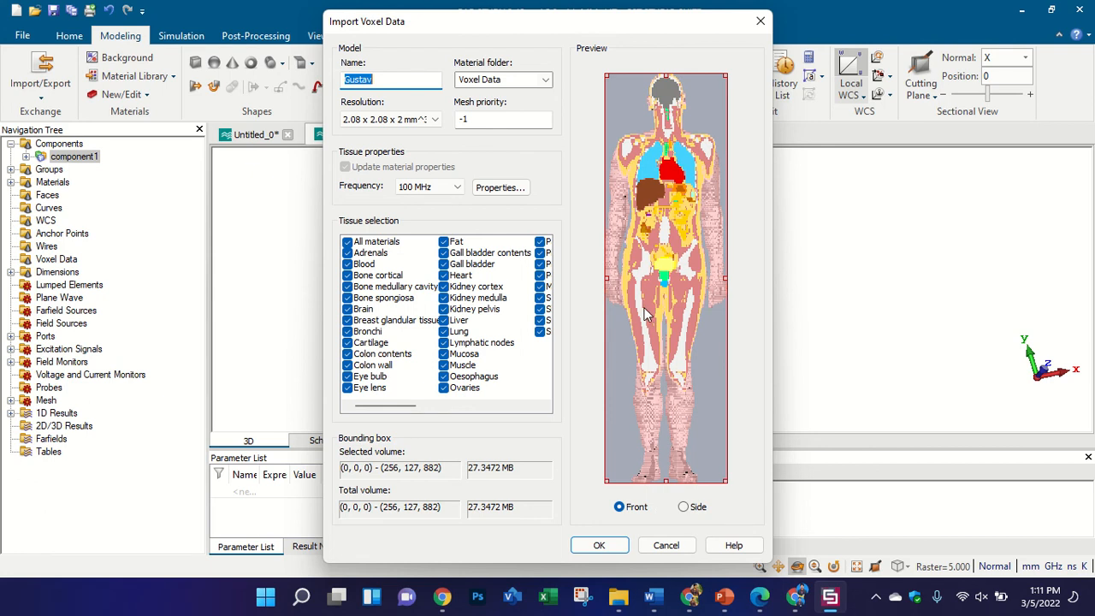
pyautogui.moveTo(667, 483); pyautogui.dragTo(666, 507)
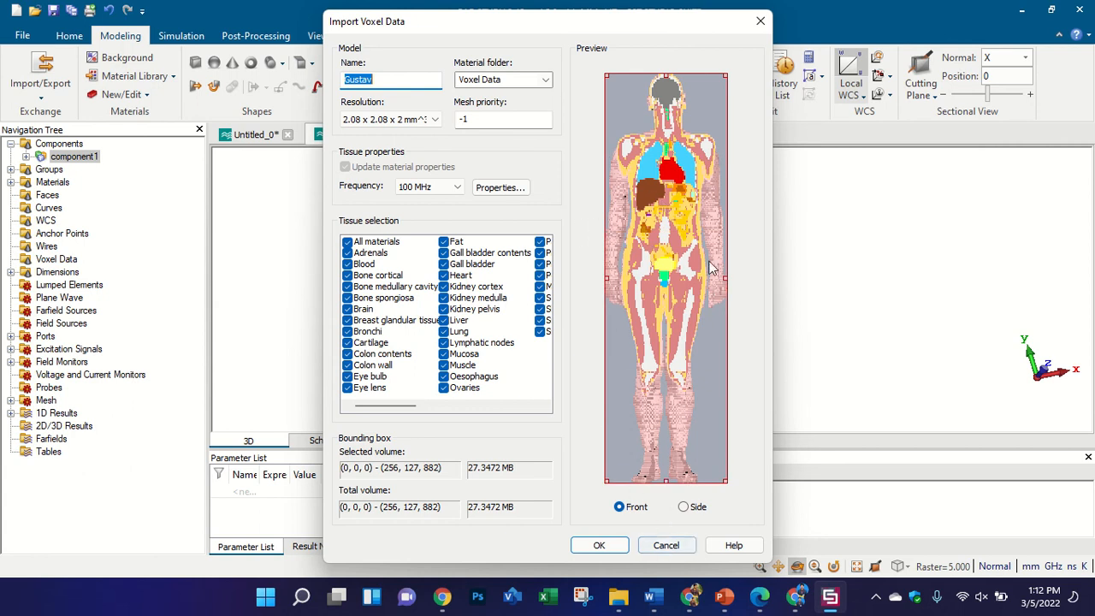
pyautogui.click(684, 507)
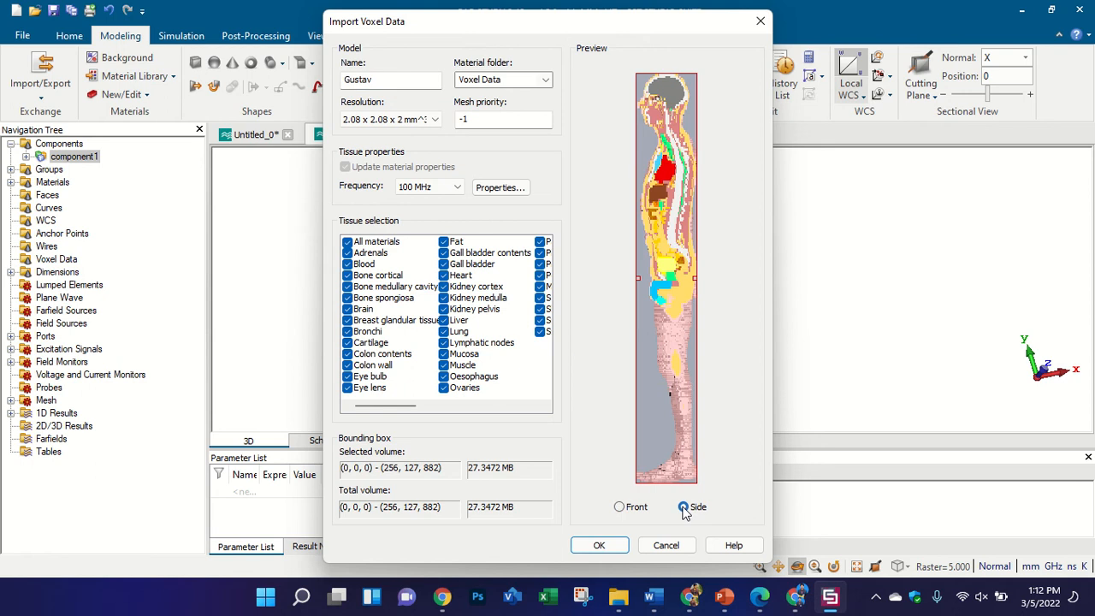
pyautogui.click(630, 507)
# - Review the tissue frequency options, and search the 100 MHz material properties table for 2.45 GHz
pyautogui.click(454, 186)
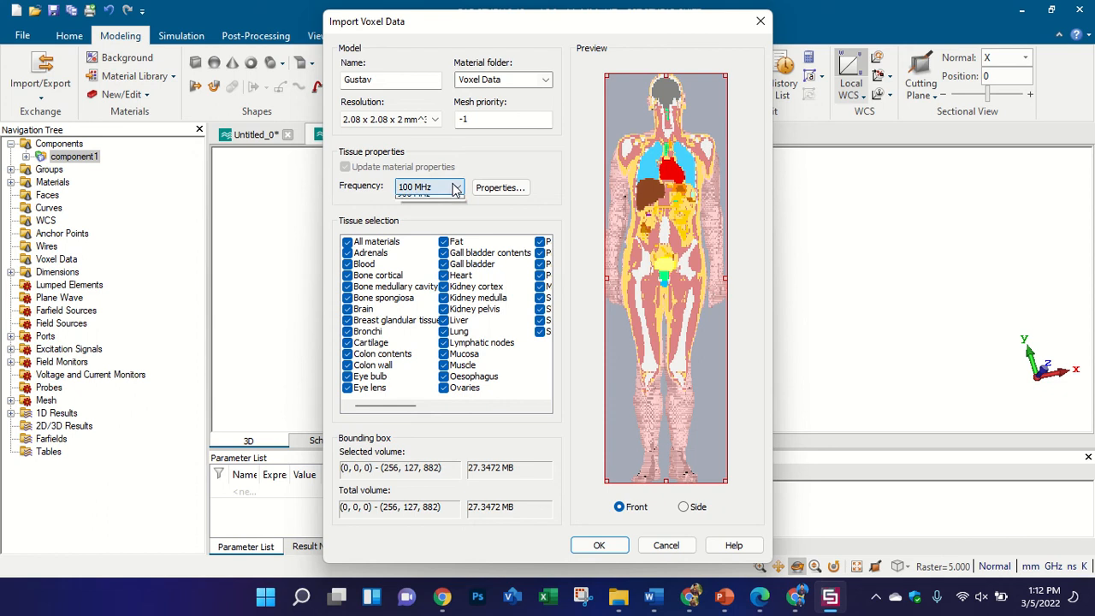
pyautogui.click(397, 173)
pyautogui.click(406, 186)
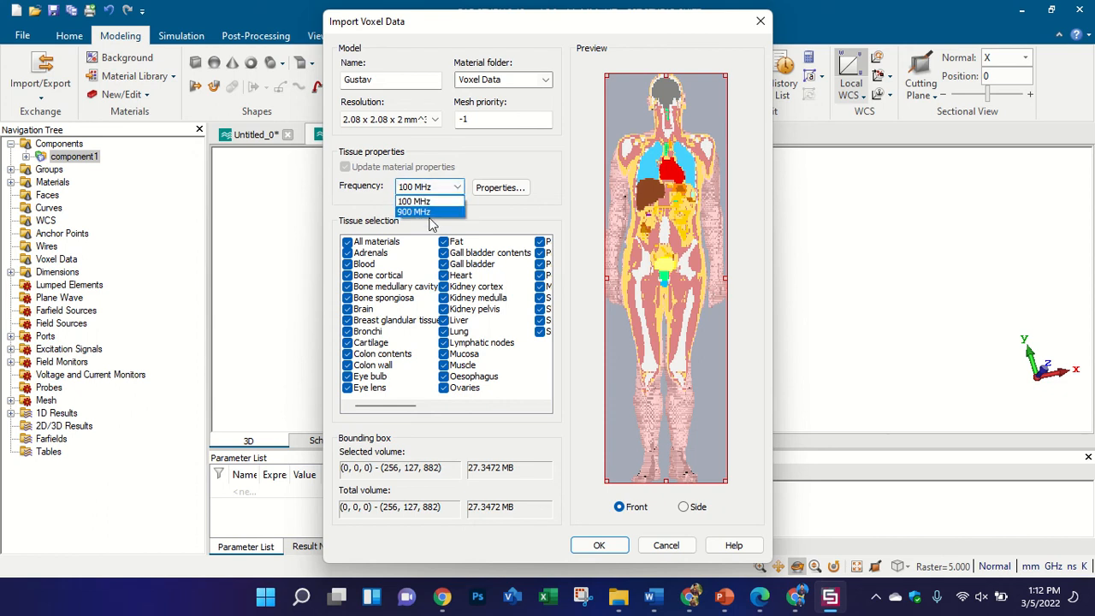
pyautogui.click(496, 188)
pyautogui.click(496, 188)
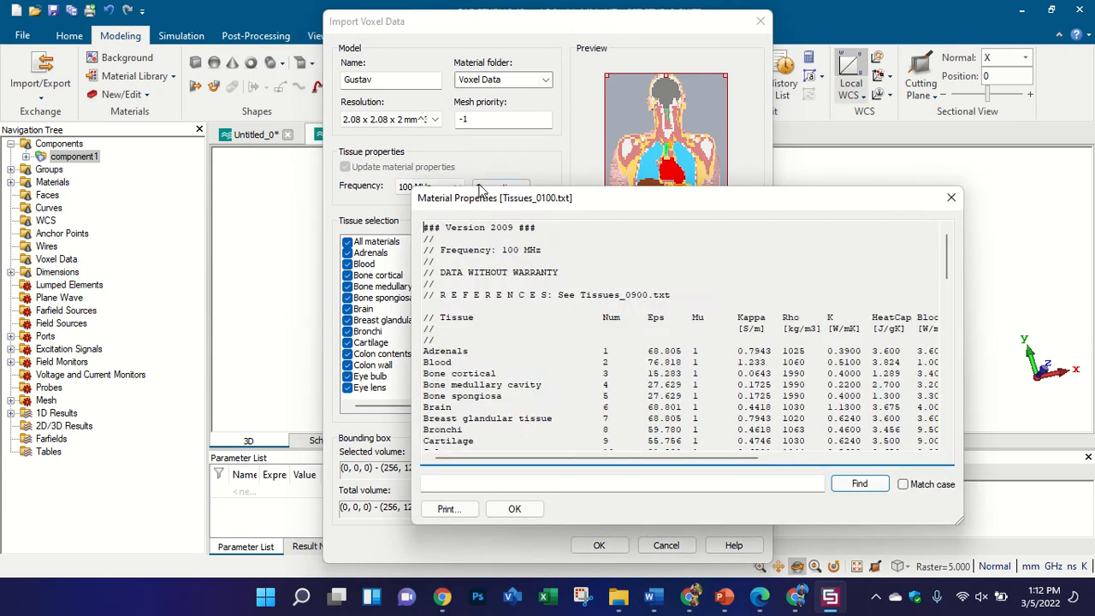
pyautogui.scroll(-15, 531, 385)
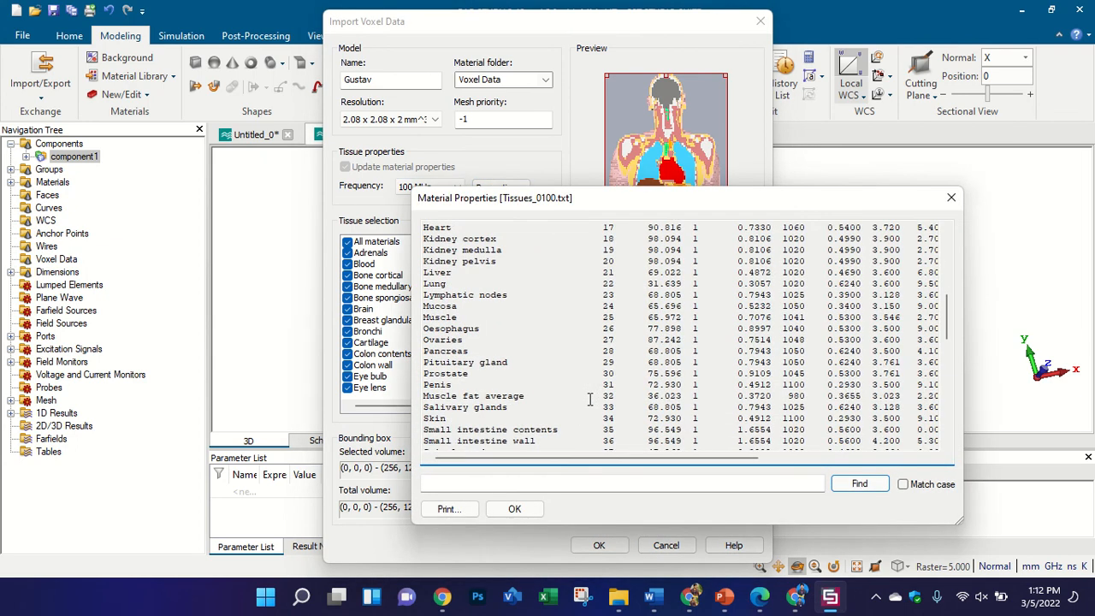
pyautogui.click(548, 482)
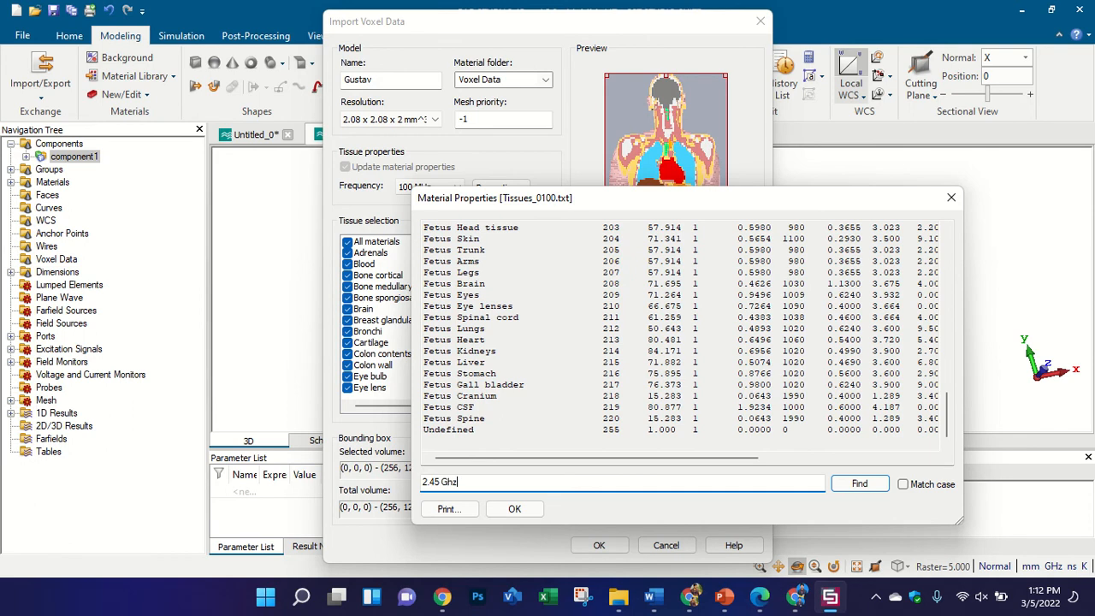
pyautogui.write('2.45 GHz')
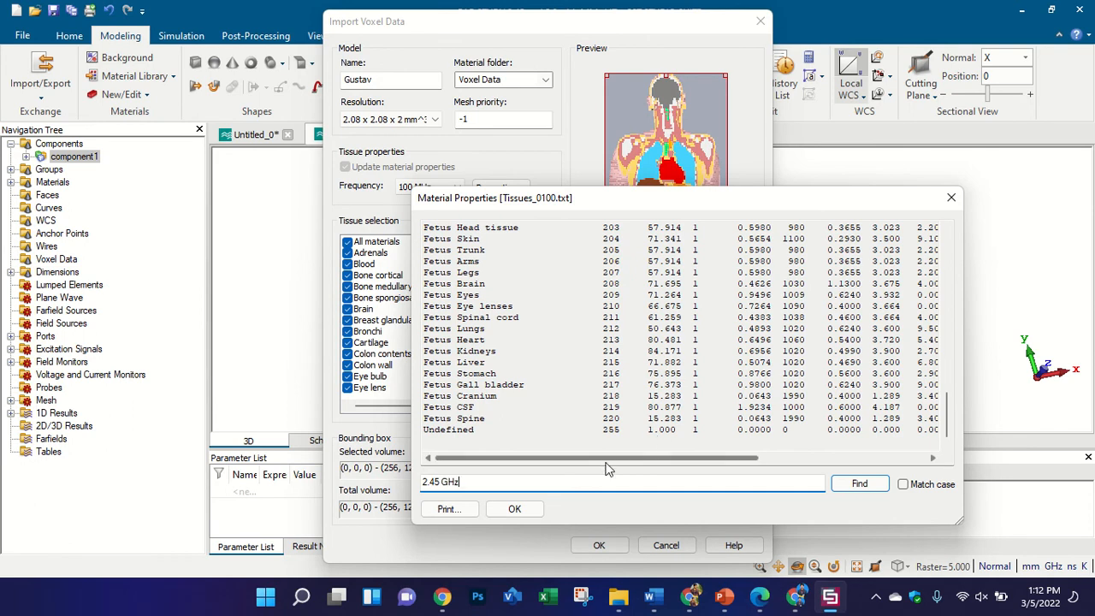
pyautogui.click(862, 485)
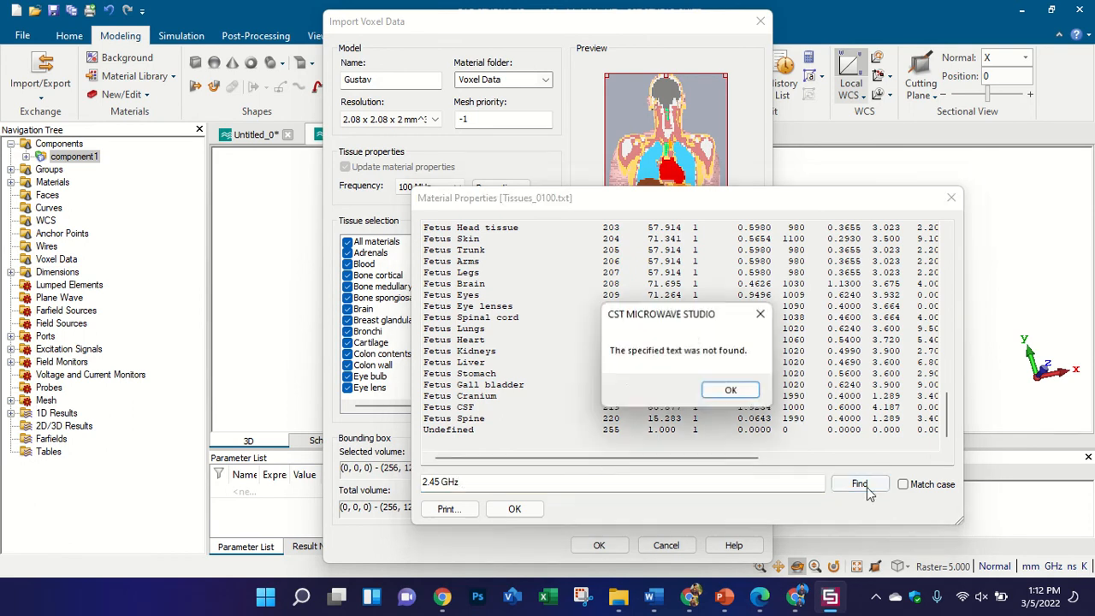
pyautogui.click(760, 314)
pyautogui.click(950, 198)
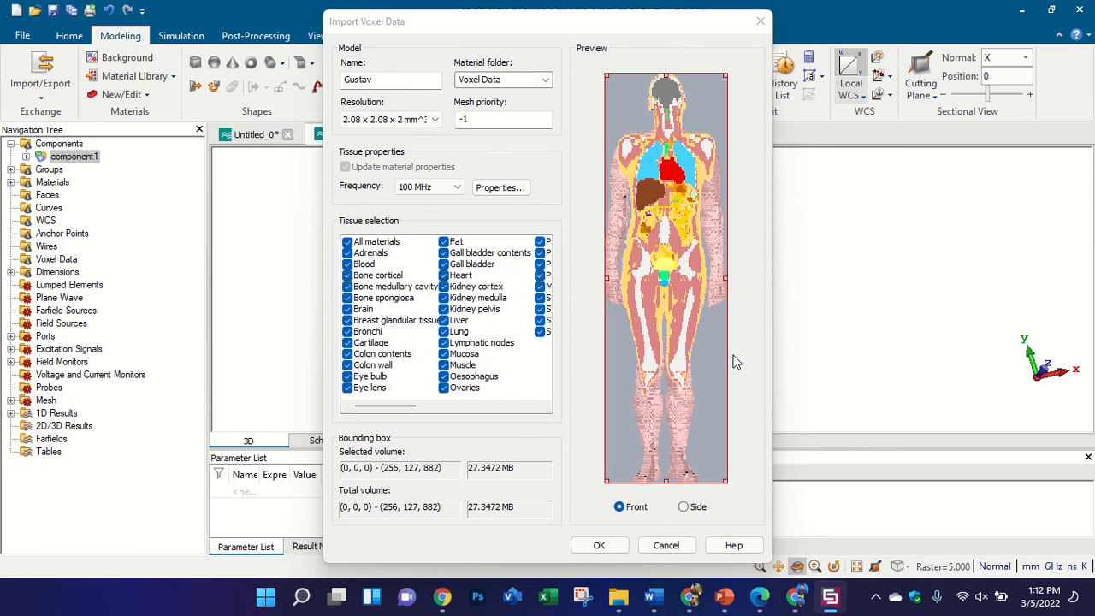
# - Limit the tissue selection to Blood, Fat, Skin and Muscle, and try to import the Gustav voxel model
pyautogui.moveTo(376, 407)
pyautogui.mouseDown()
pyautogui.moveTo(488, 415)
pyautogui.moveTo(366, 420)
pyautogui.mouseUp()
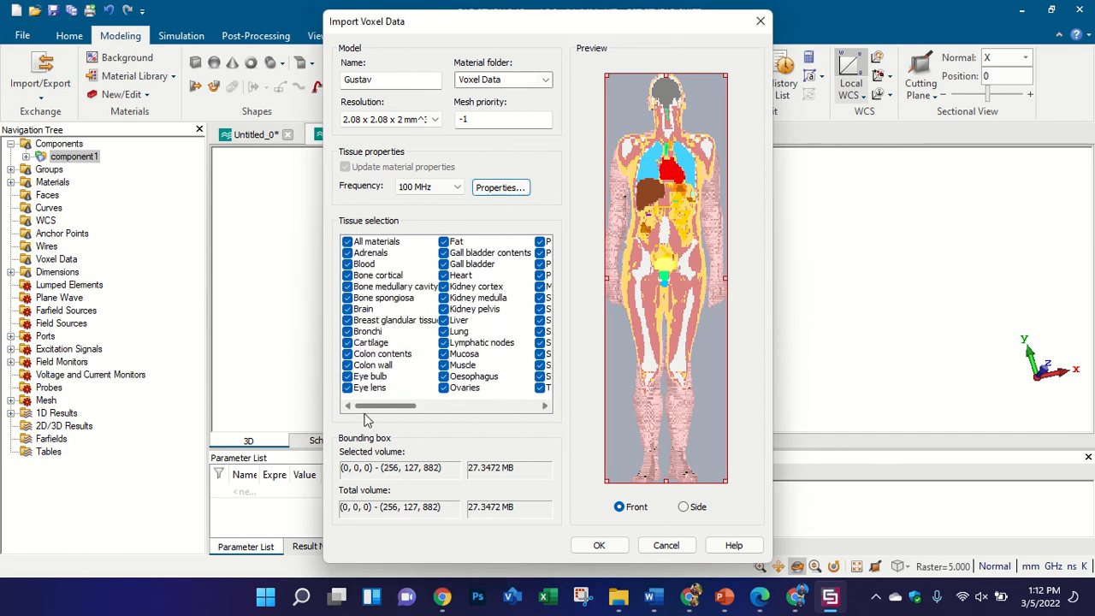
pyautogui.click(348, 244)
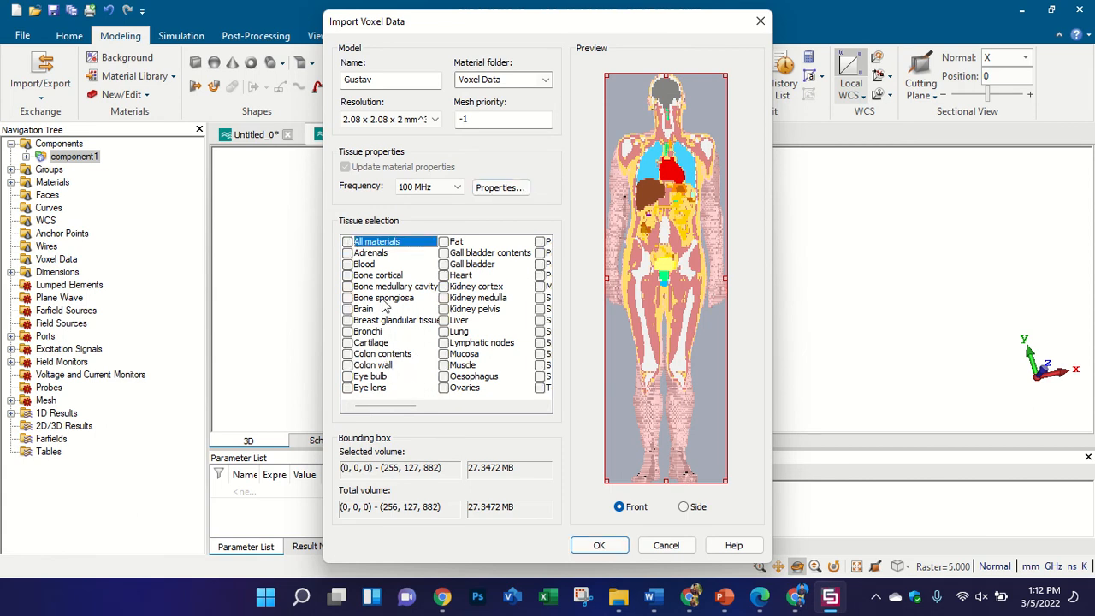
pyautogui.click(373, 266)
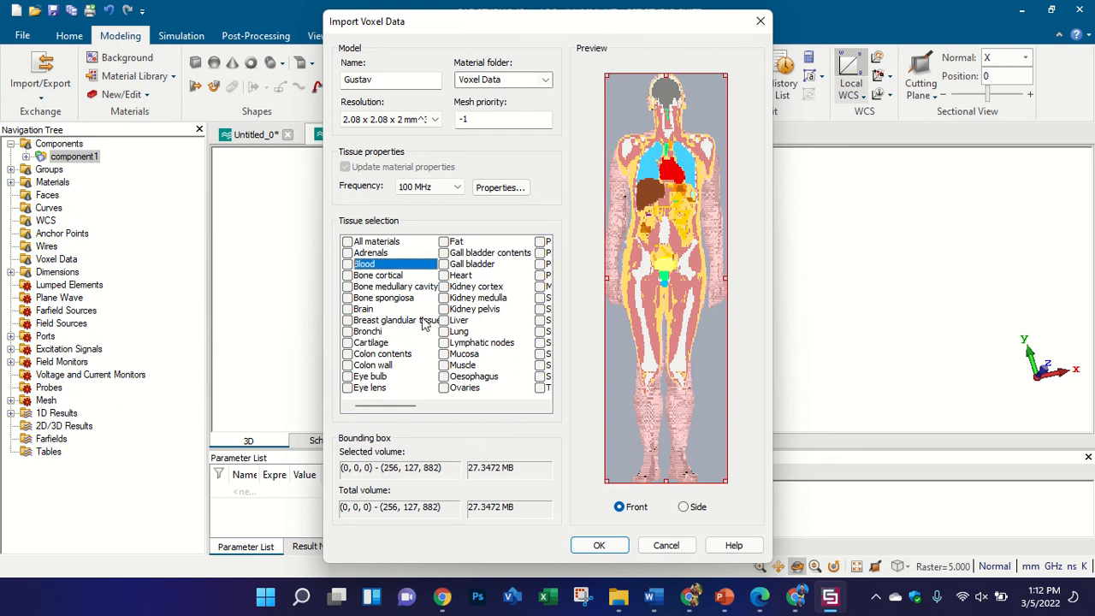
pyautogui.click(347, 264)
pyautogui.click(445, 243)
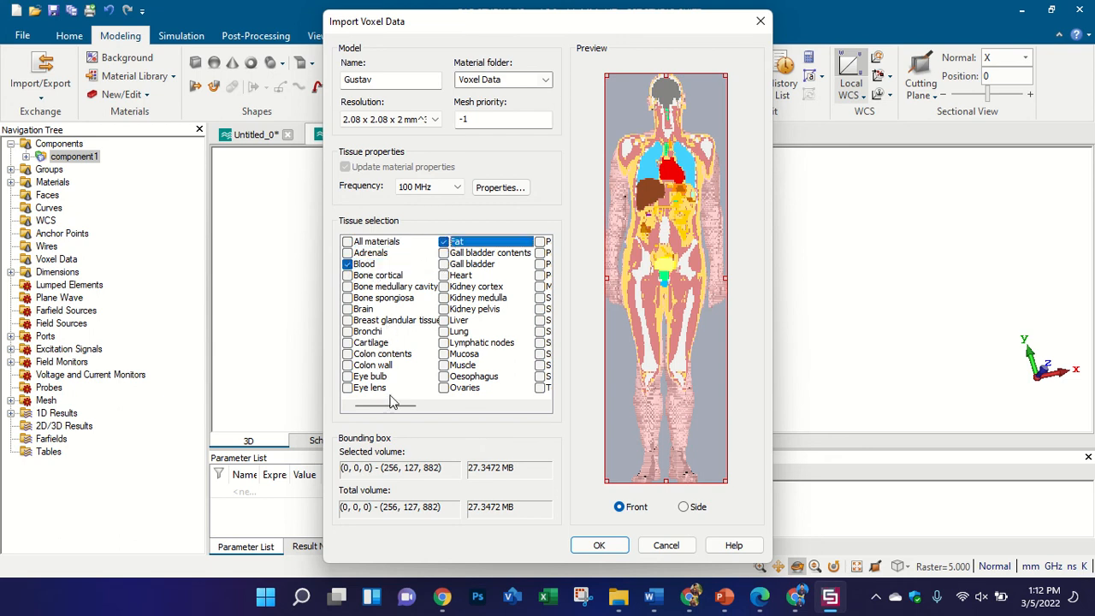
pyautogui.moveTo(390, 408); pyautogui.dragTo(417, 409)
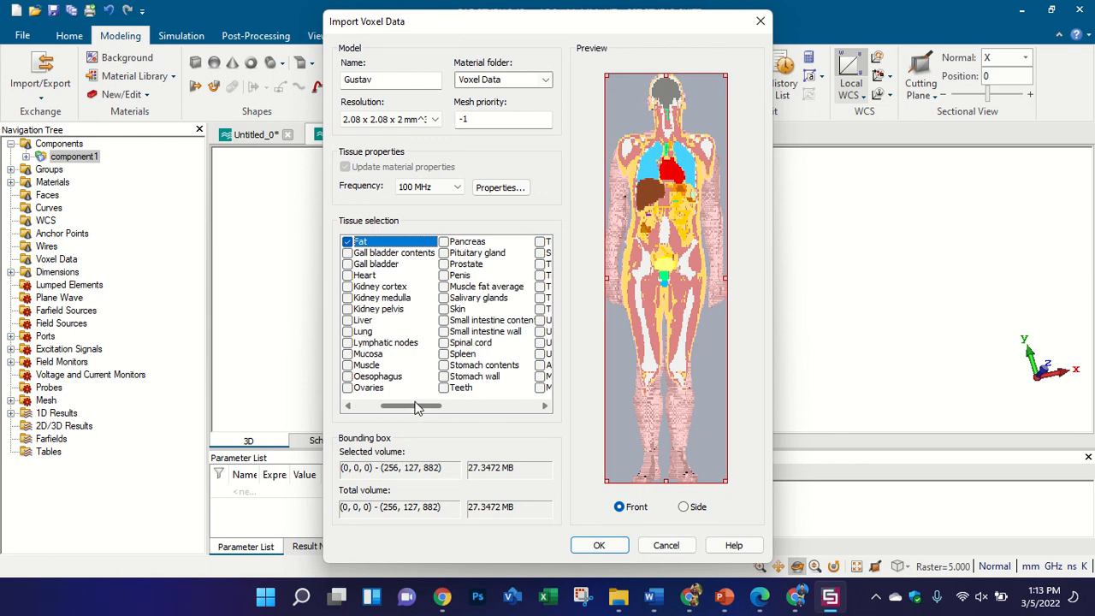
pyautogui.click(443, 311)
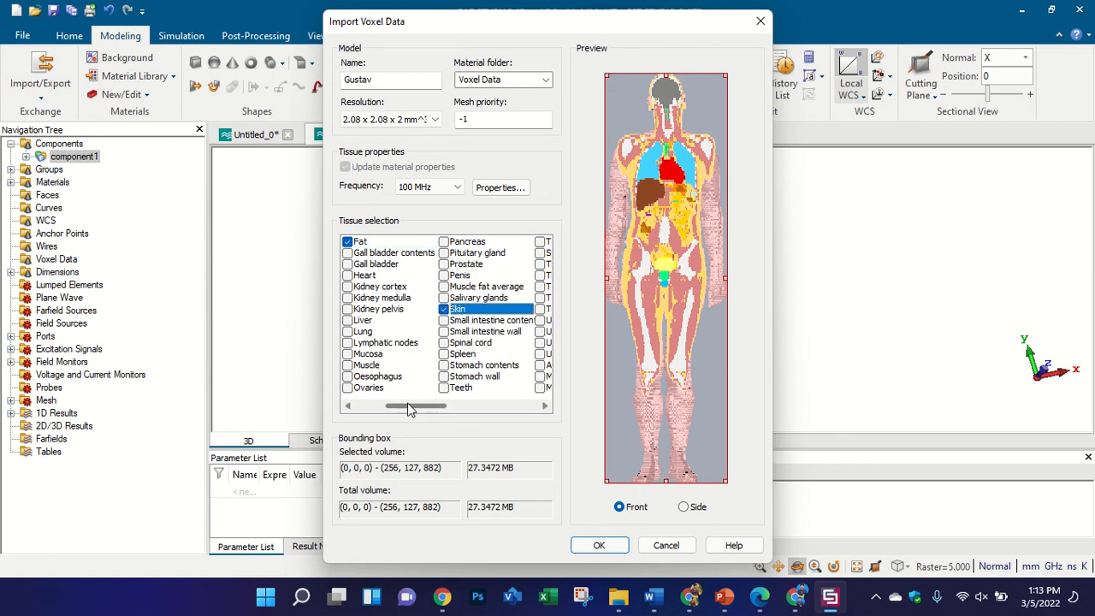
pyautogui.click(348, 365)
pyautogui.moveTo(395, 408); pyautogui.dragTo(332, 410)
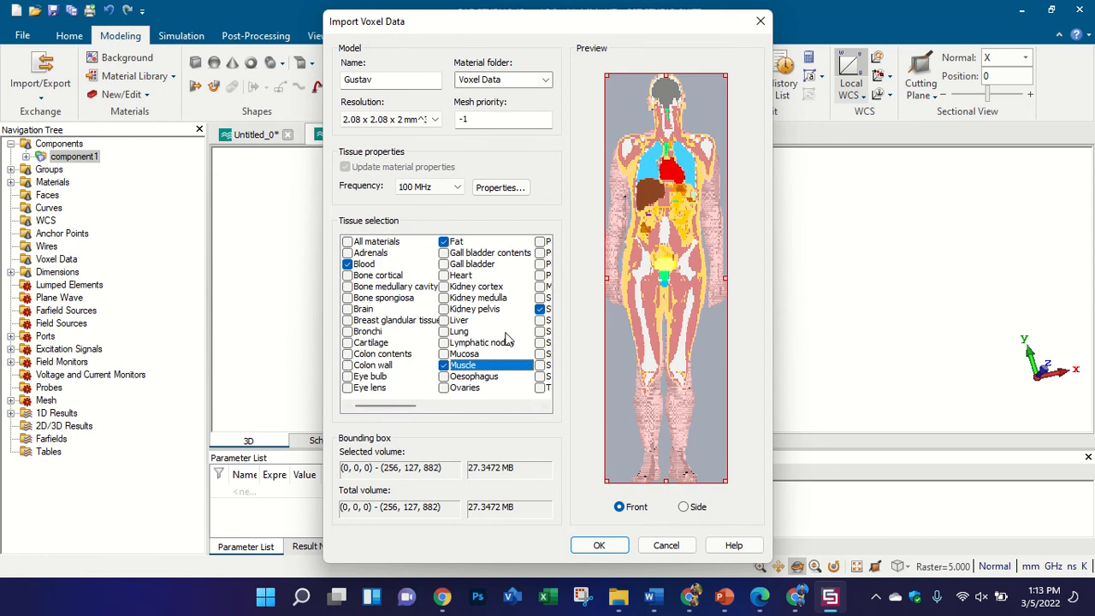
pyautogui.click(600, 545)
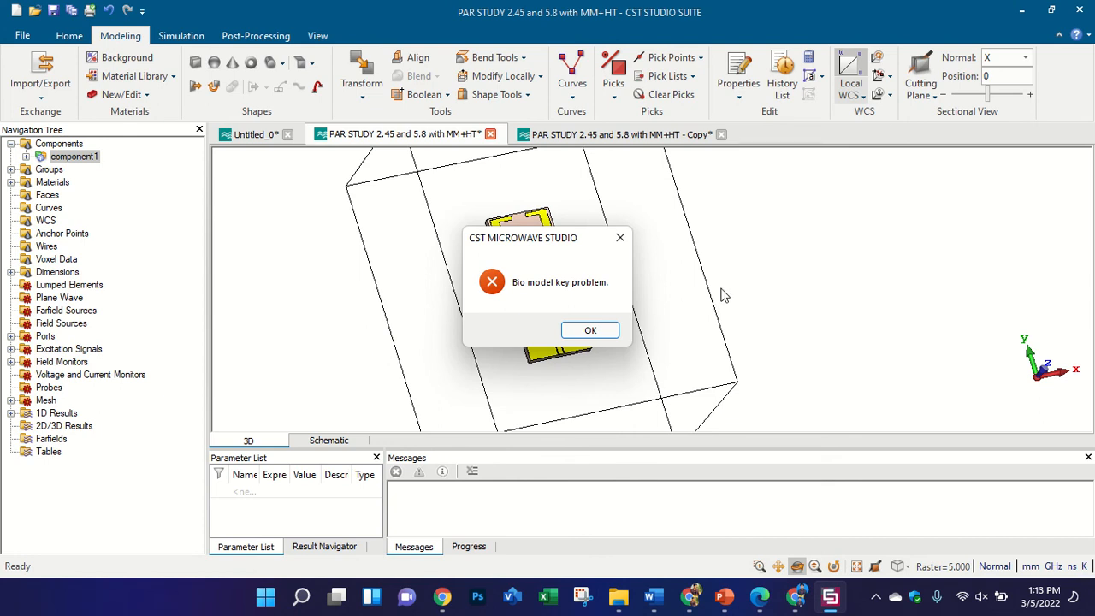
pyautogui.click(592, 329)
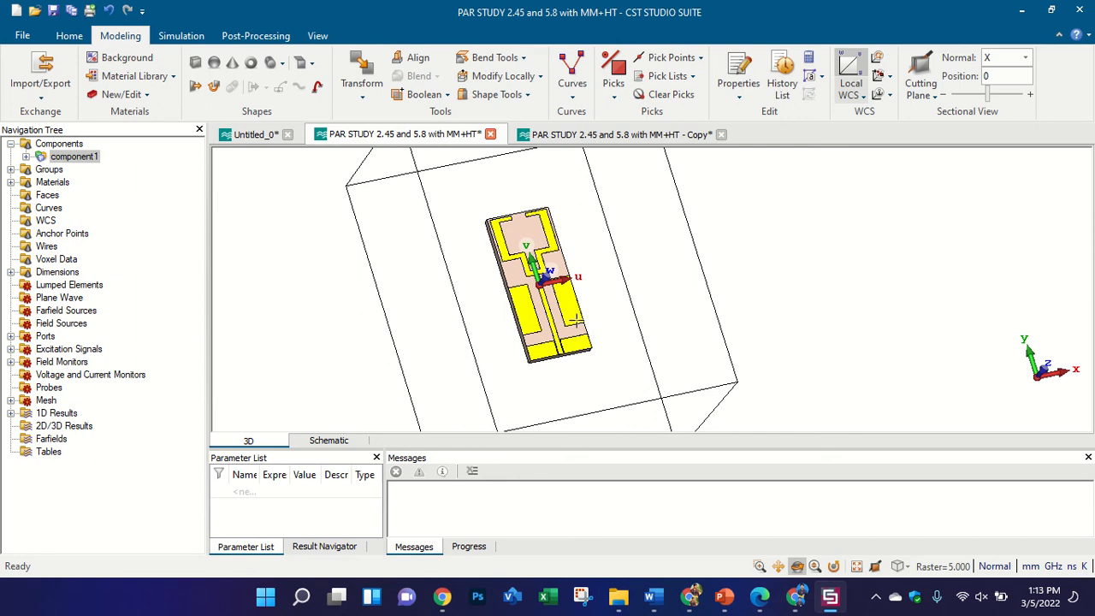
# - Switch to File Explorer and open the Downloads folder
pyautogui.click(184, 36)
pyautogui.click(125, 37)
pyautogui.click(618, 597)
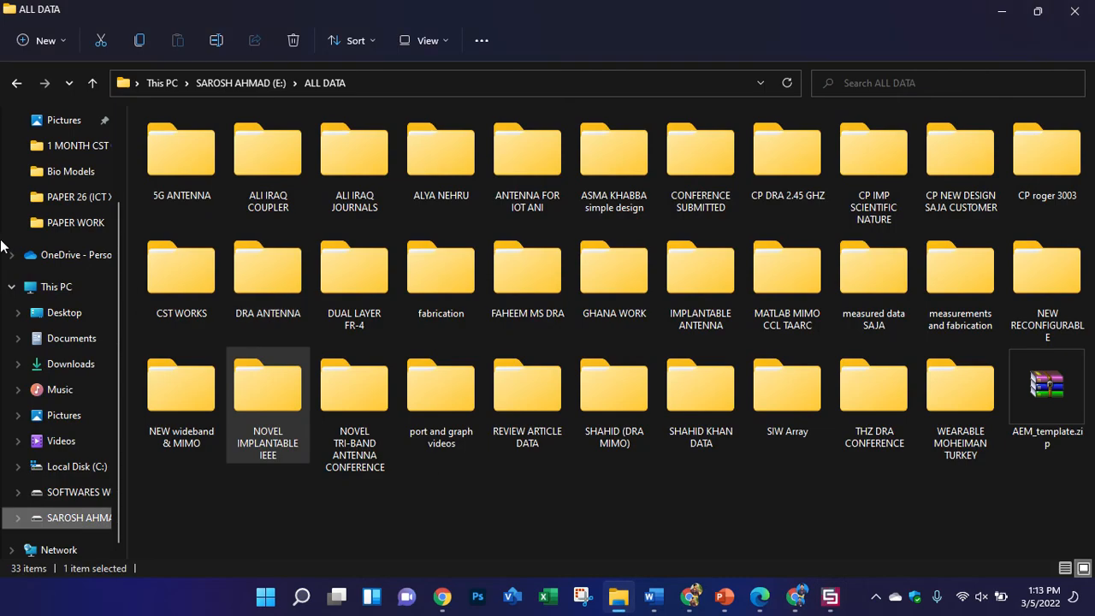
pyautogui.click(76, 365)
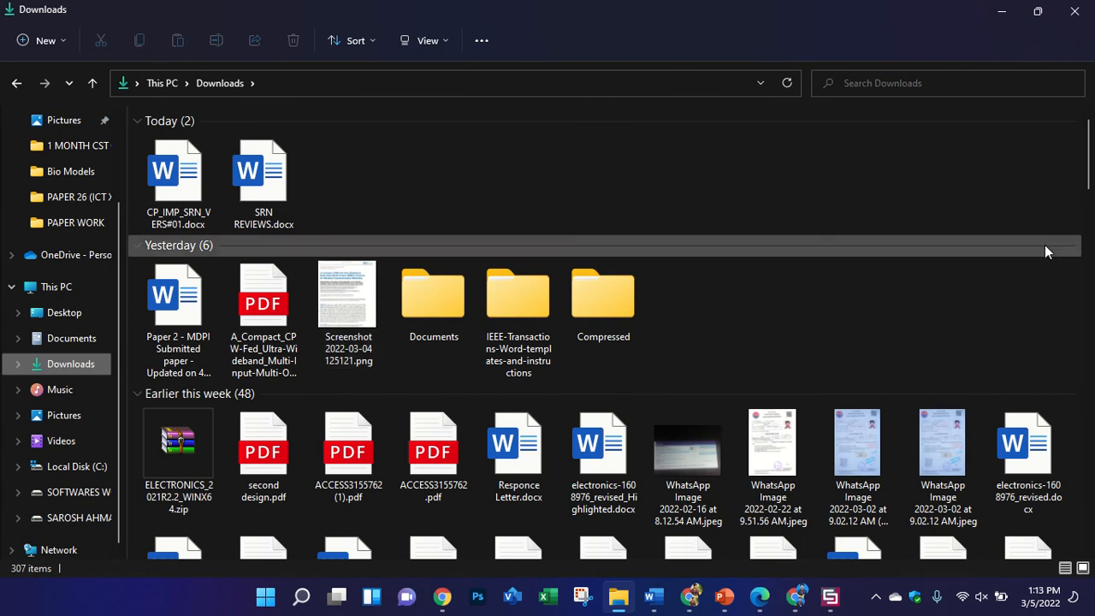
# - Locate the CST HUMAN MODEL DATASET - Copy folder inside CSTHUMANMODELDATASET-Copy22 on the SOFTWARES WORK (D:) drive and open it
pyautogui.scroll(-5, 599, 333)
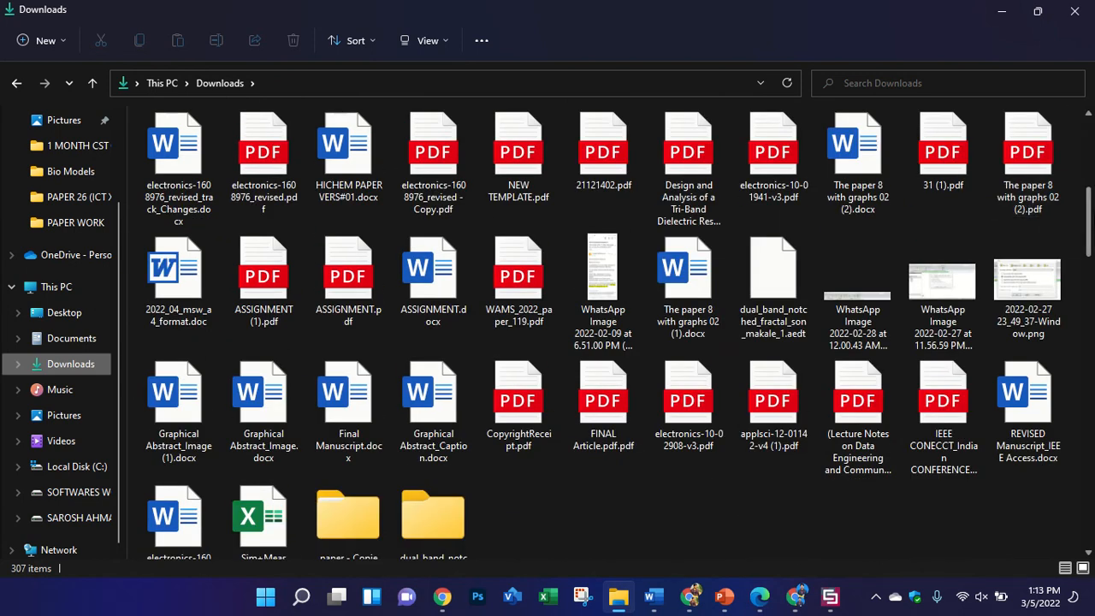
pyautogui.scroll(5, 941, 218)
pyautogui.click(86, 518)
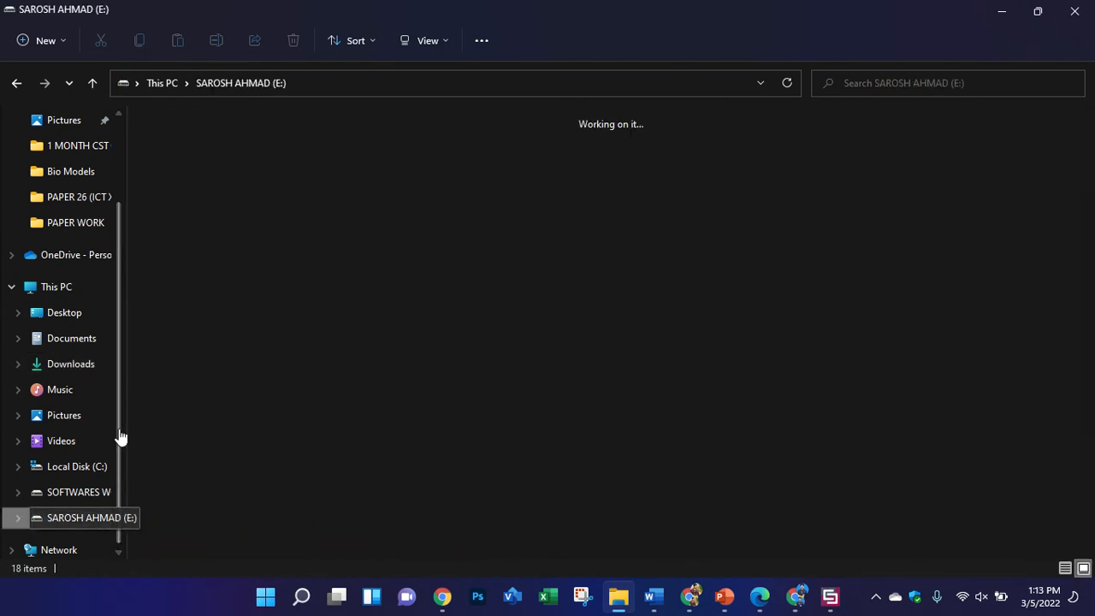
pyautogui.click(162, 83)
pyautogui.click(421, 265)
pyautogui.doubleClick(421, 261)
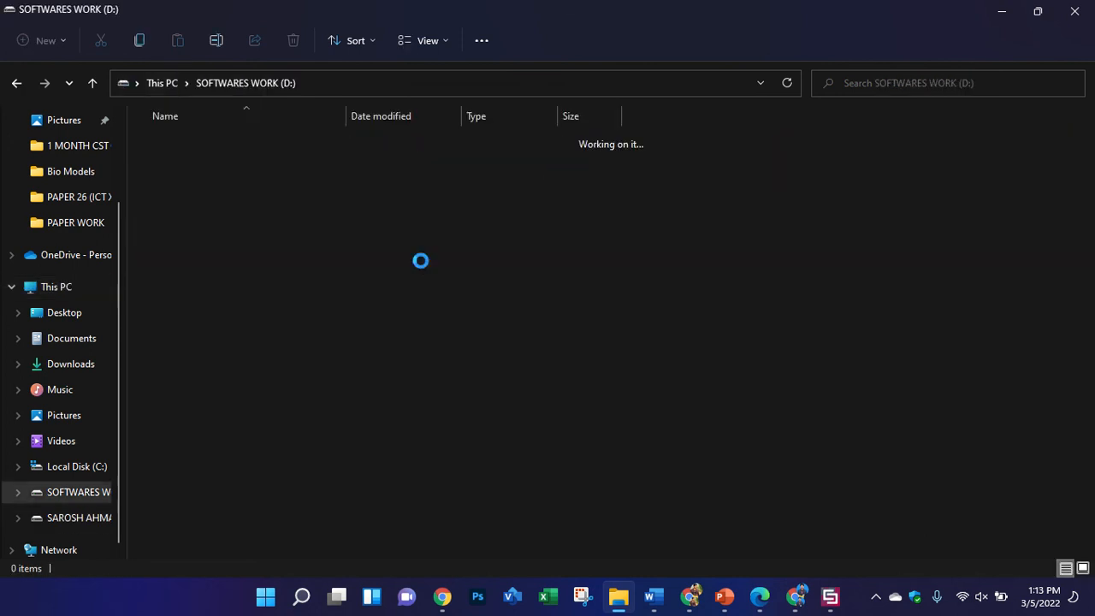
pyautogui.click(281, 216)
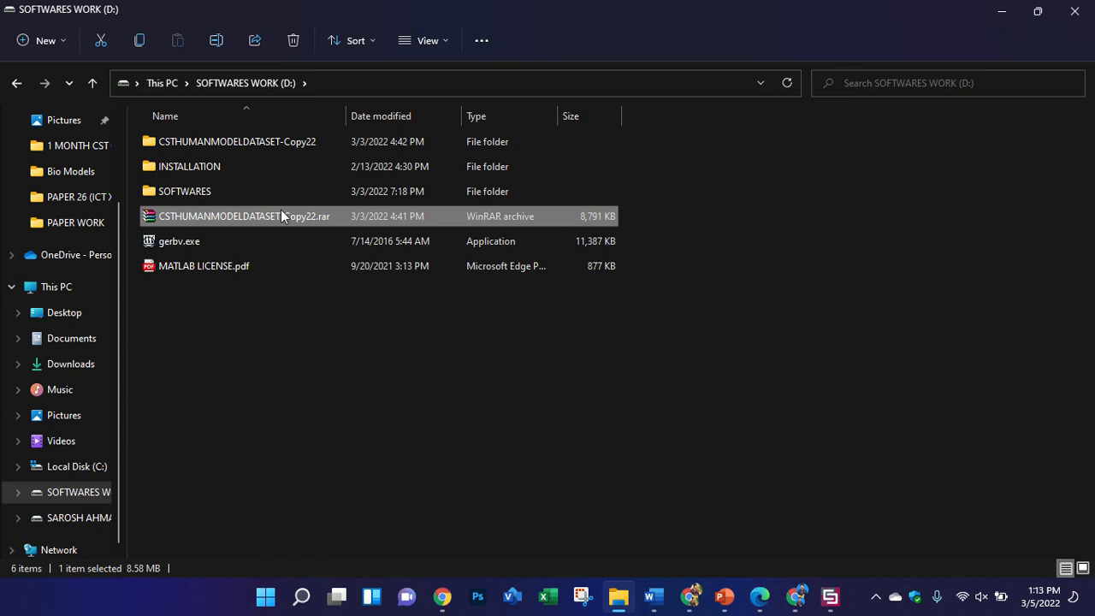
pyautogui.doubleClick(275, 151)
pyautogui.doubleClick(275, 150)
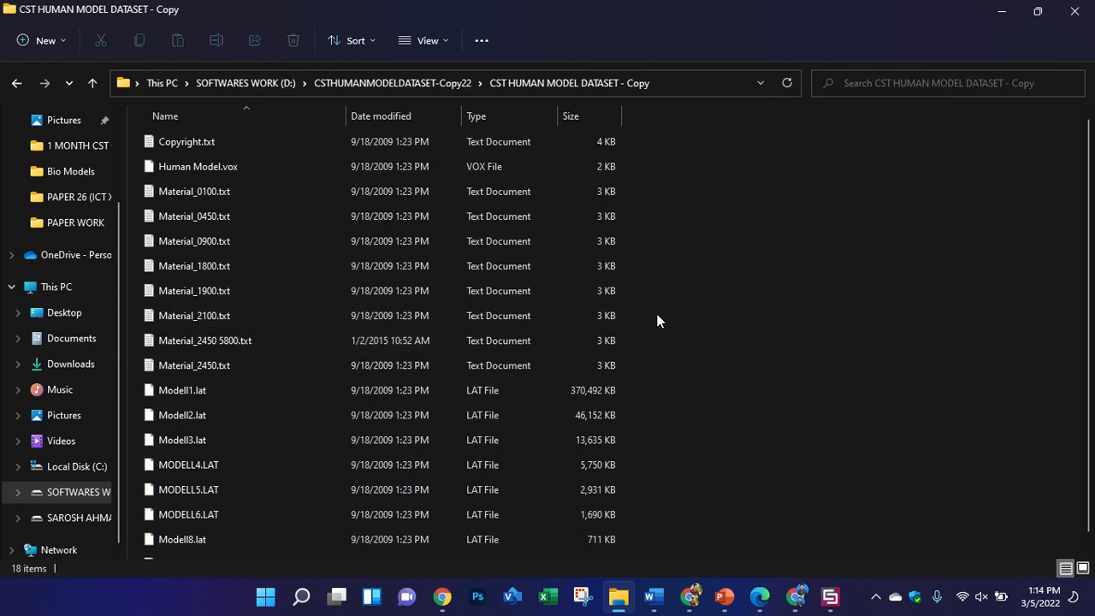
# - Point out Human Model.vox in the dataset folder and look through the accompanying material and LAT files
pyautogui.click(216, 166)
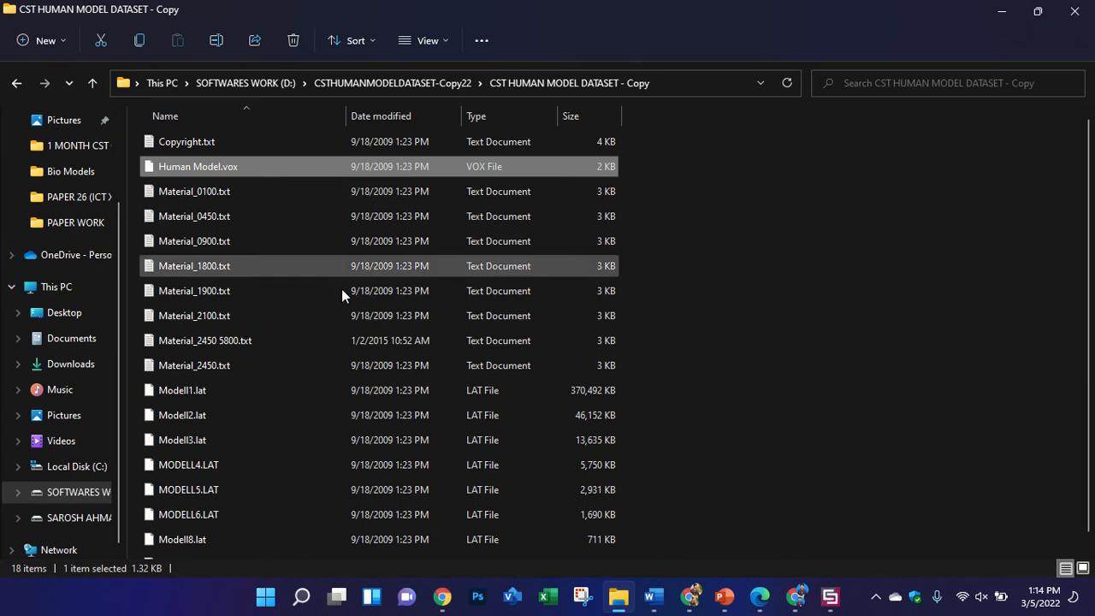
pyautogui.scroll(-1, 399, 360)
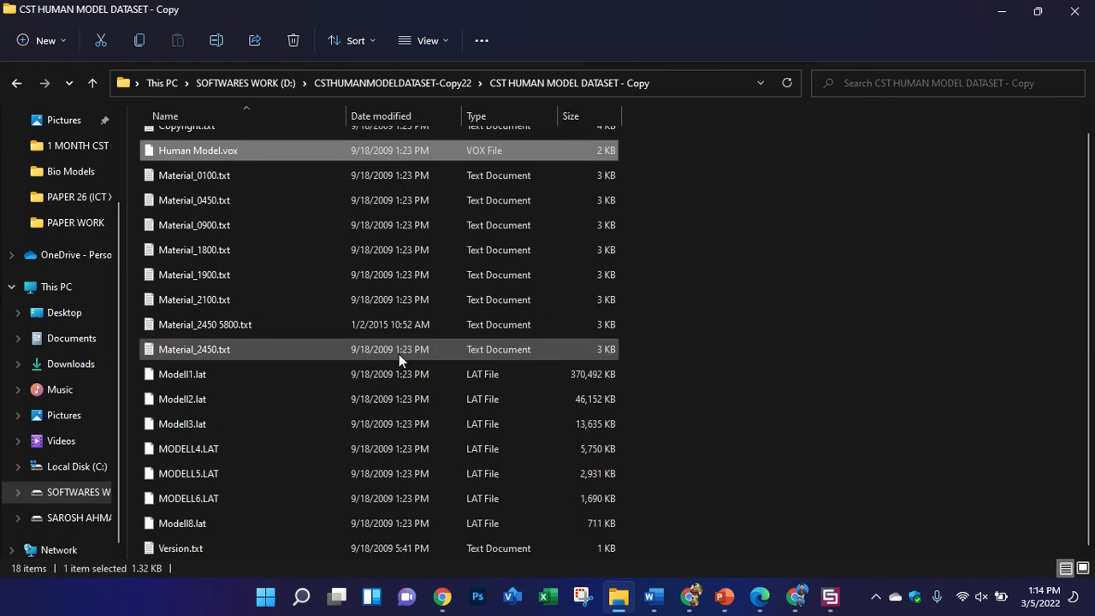
pyautogui.scroll(1, 409, 359)
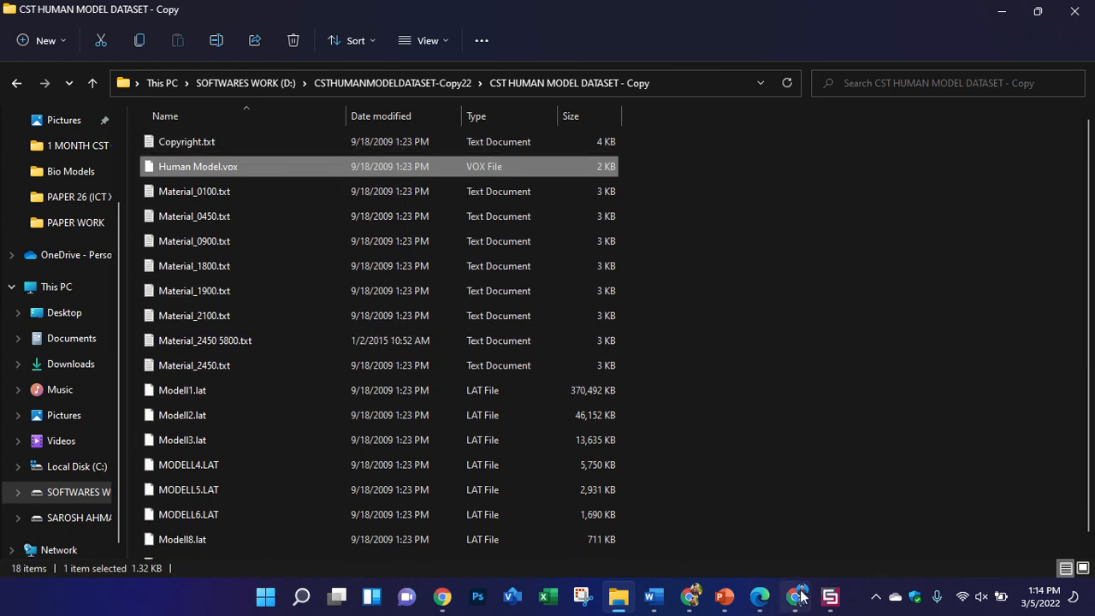
# - Switch back to CST Studio Suite and start a tissue voxel data import using the Current Directory option
pyautogui.click(830, 596)
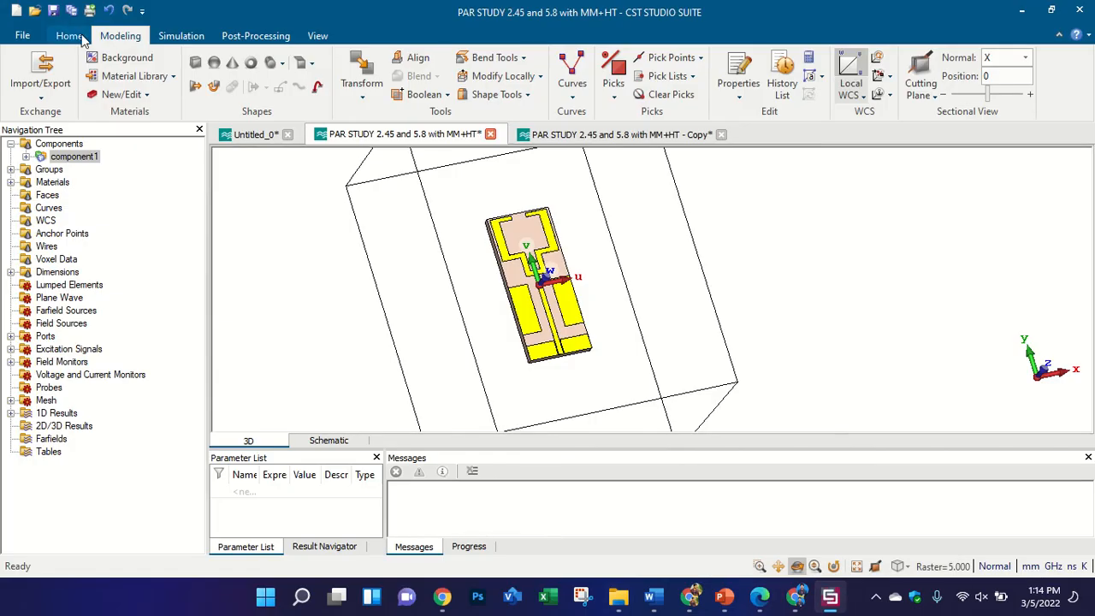
pyautogui.click(51, 97)
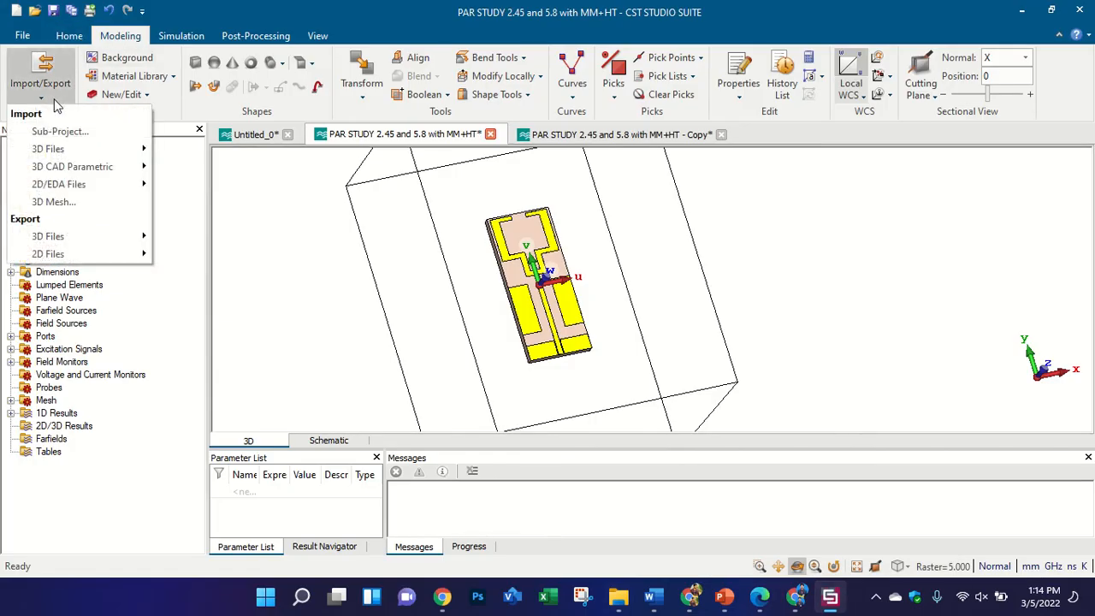
pyautogui.moveTo(86, 150)
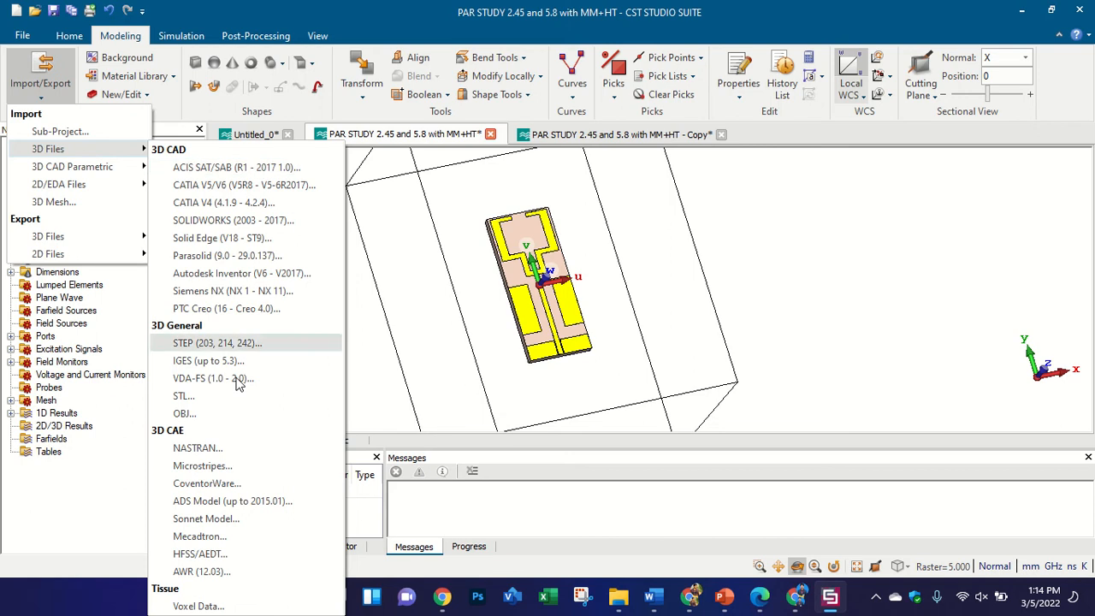
pyautogui.click(220, 606)
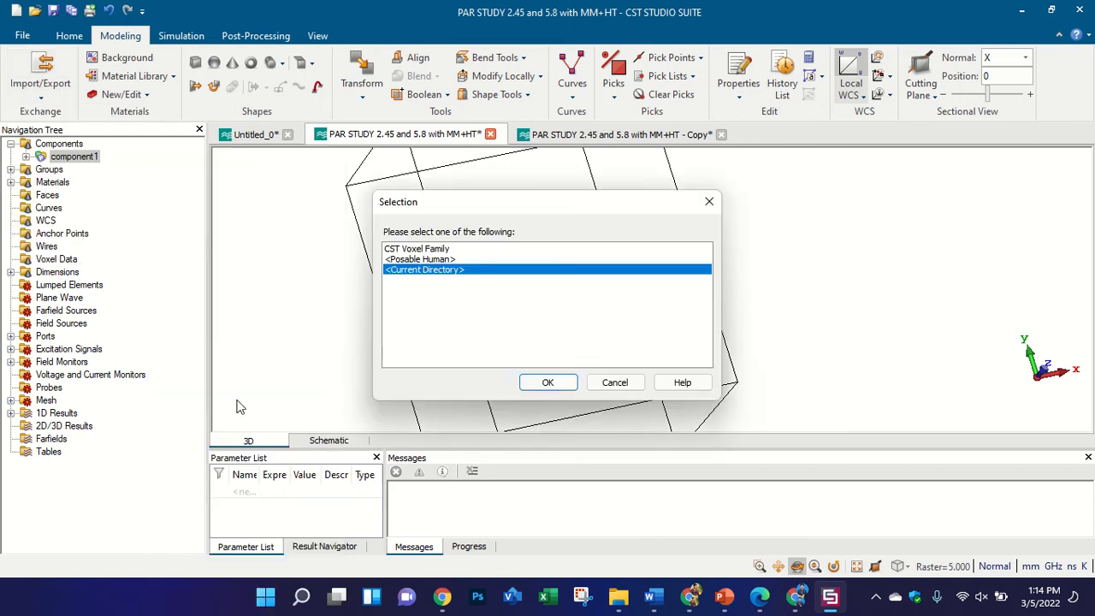
pyautogui.doubleClick(402, 271)
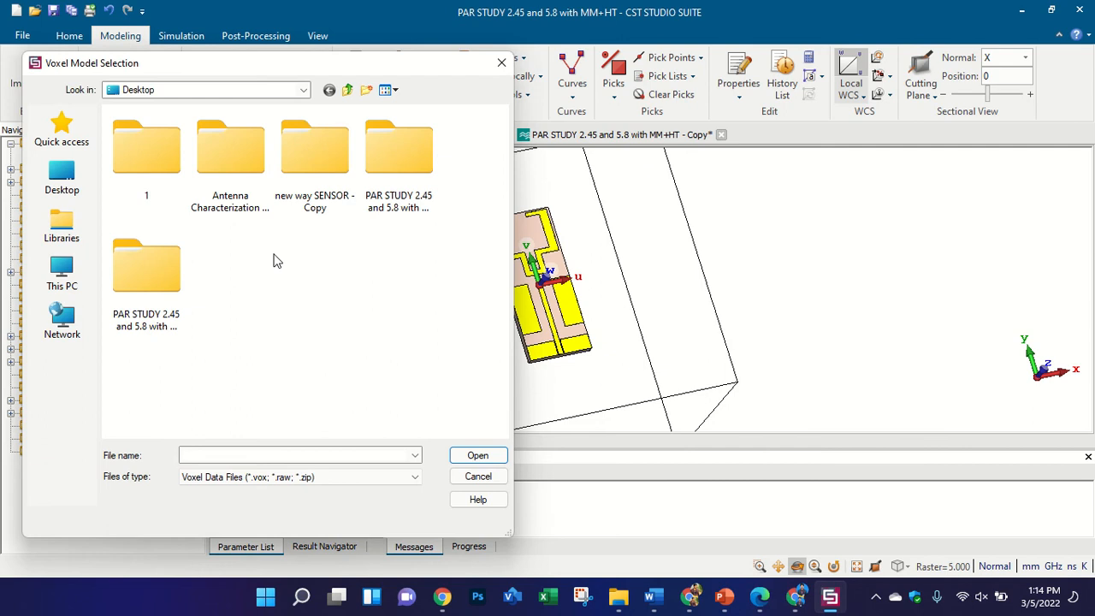
# - Load Human Model.vox from the CST HUMAN MODEL DATASET - Copy folder on the D: drive as the voxel model
pyautogui.click(65, 179)
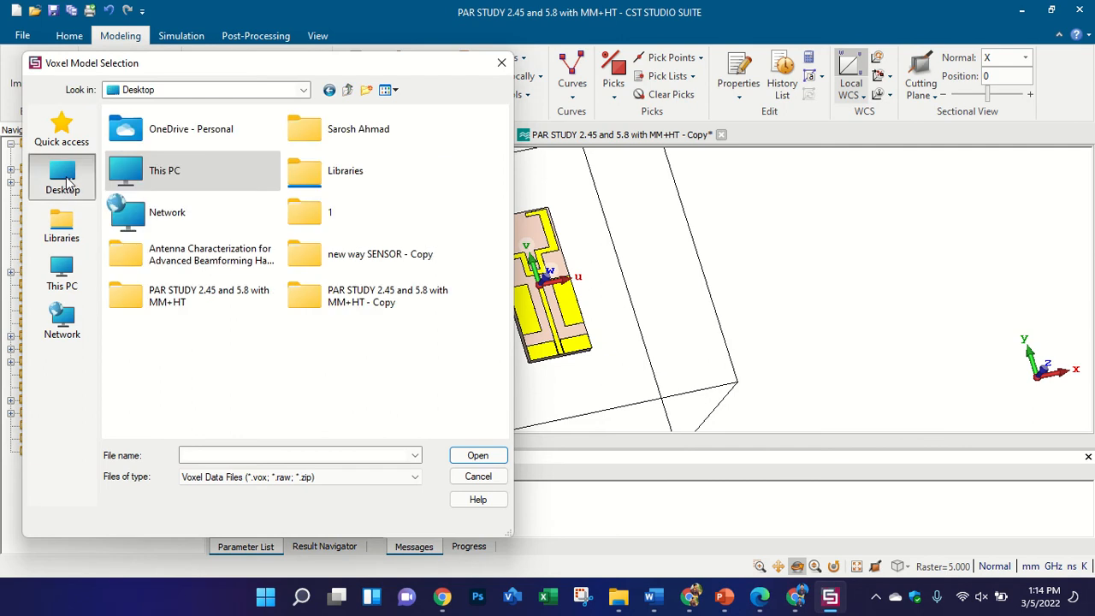
pyautogui.doubleClick(171, 179)
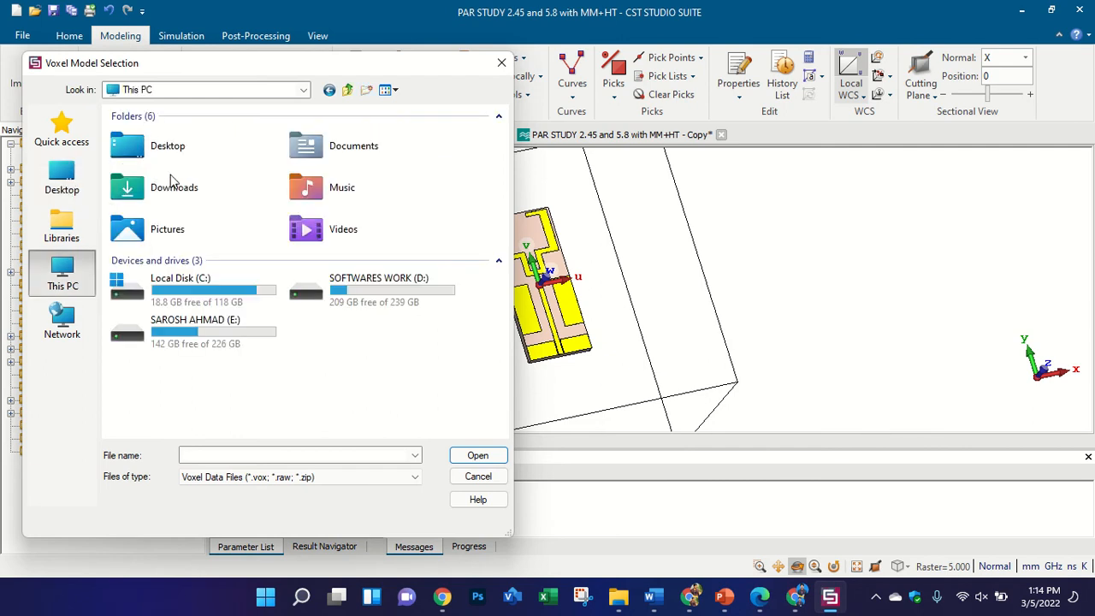
pyautogui.doubleClick(368, 293)
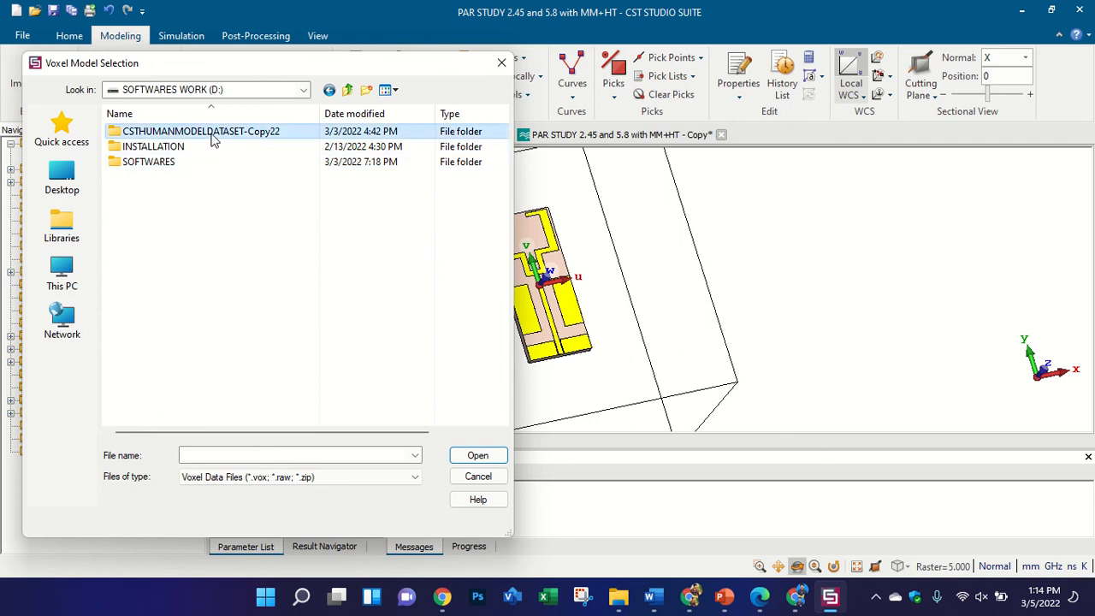
pyautogui.doubleClick(212, 134)
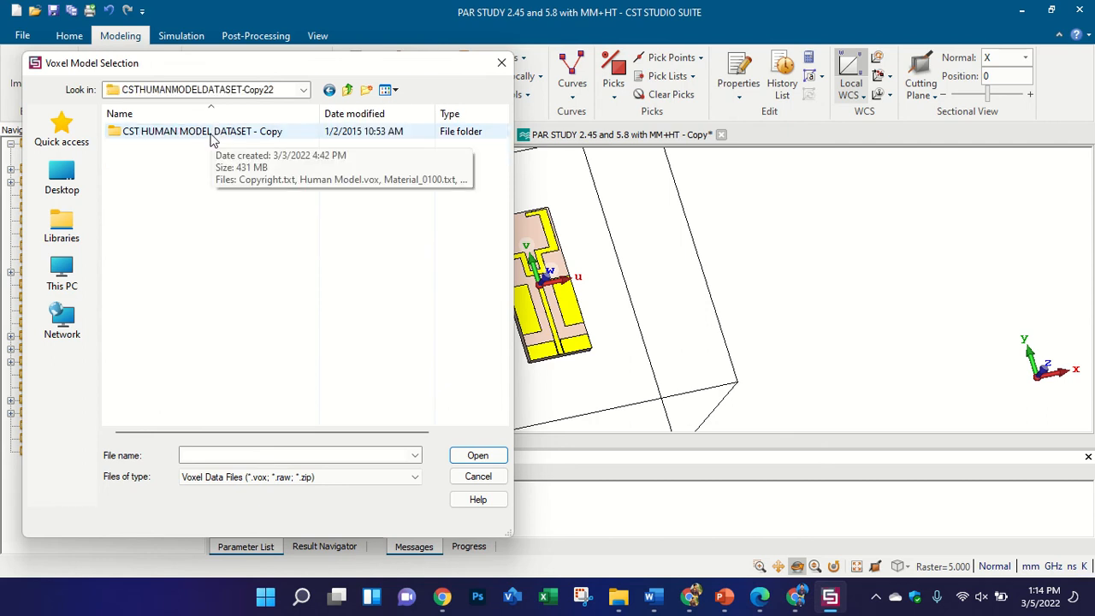
pyautogui.doubleClick(212, 137)
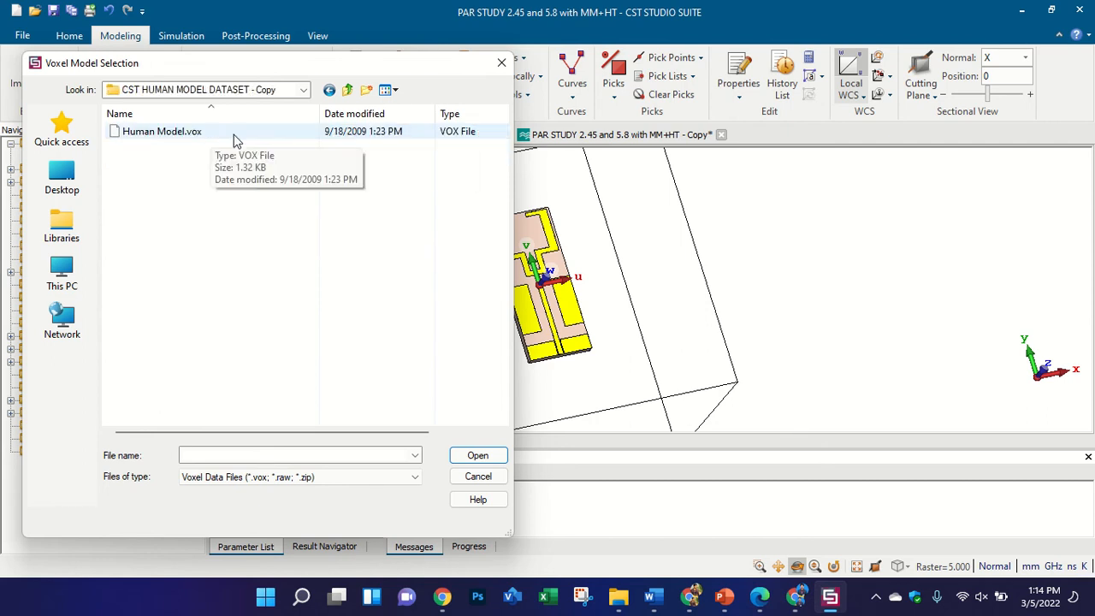
pyautogui.doubleClick(232, 135)
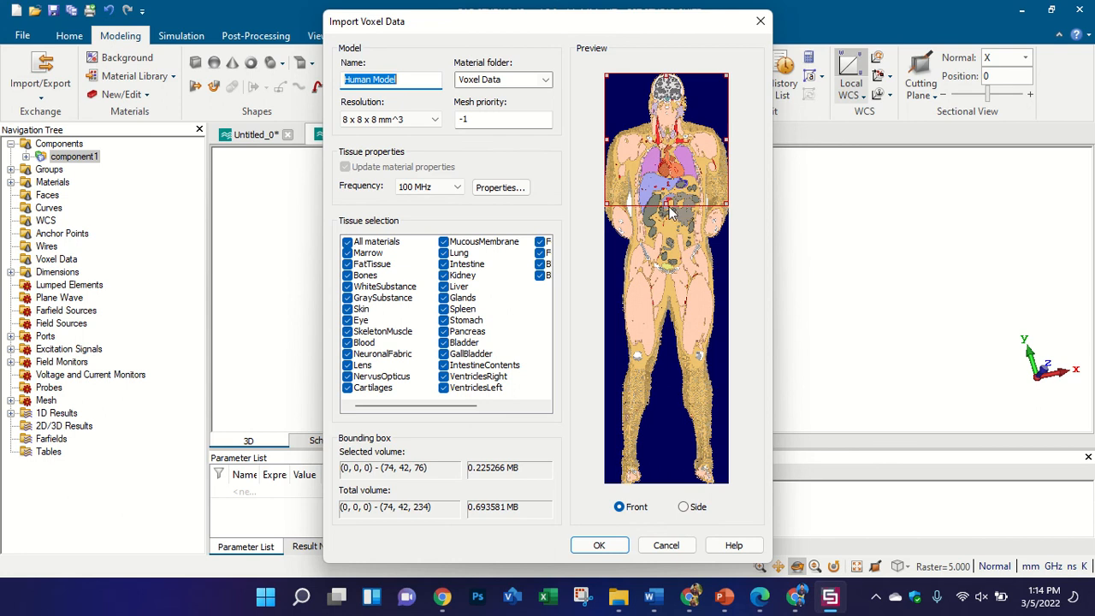
# - Extend the Human Model bounding box down to the feet, and review the available tissue frequencies
pyautogui.moveTo(659, 204); pyautogui.dragTo(663, 518)
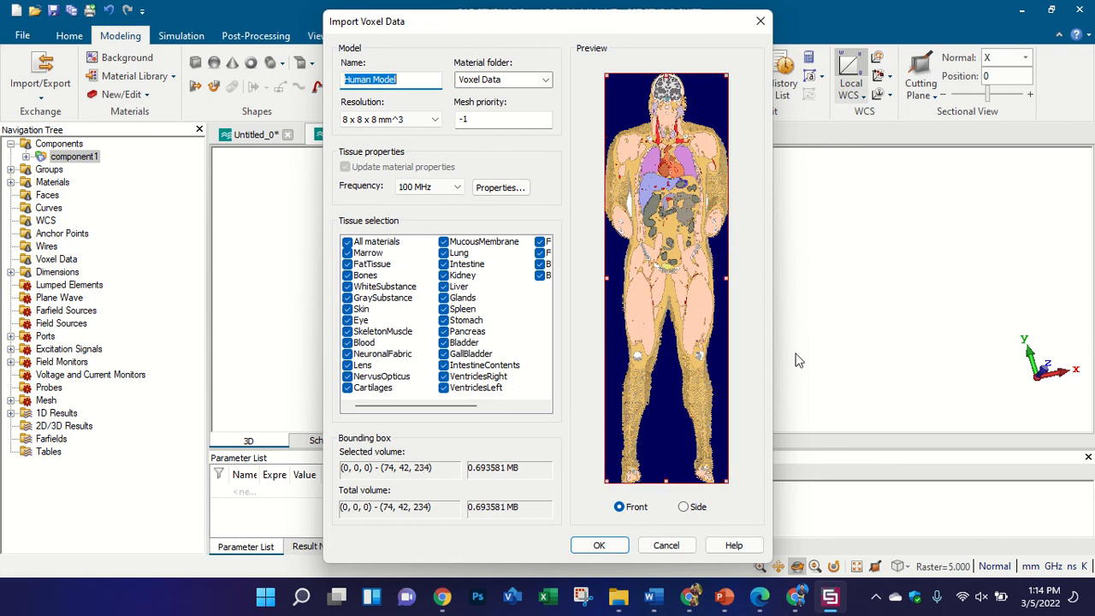
pyautogui.click(683, 508)
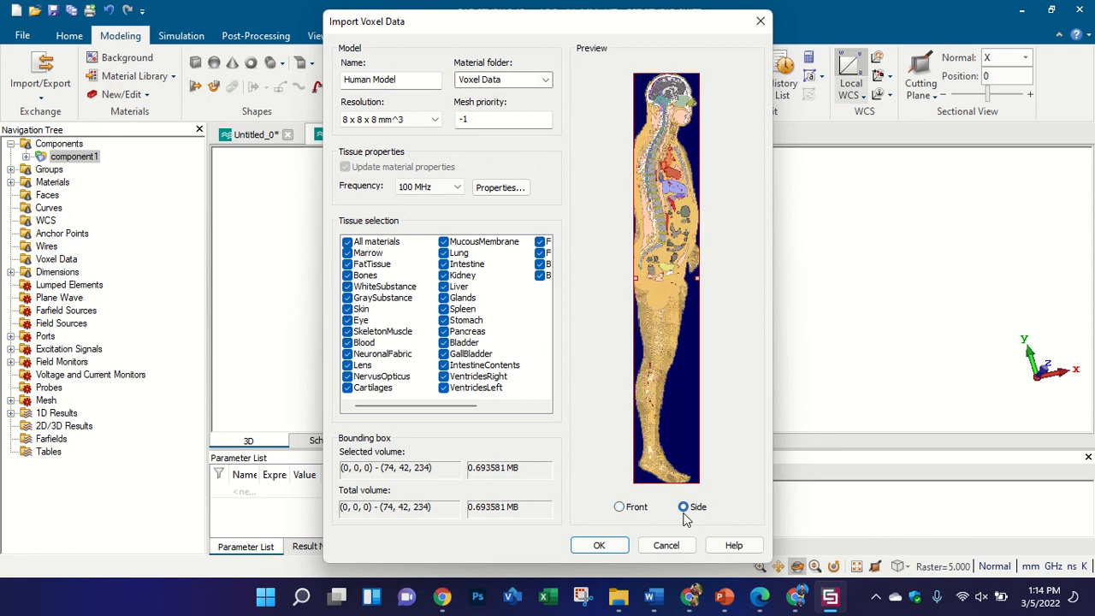
pyautogui.click(619, 508)
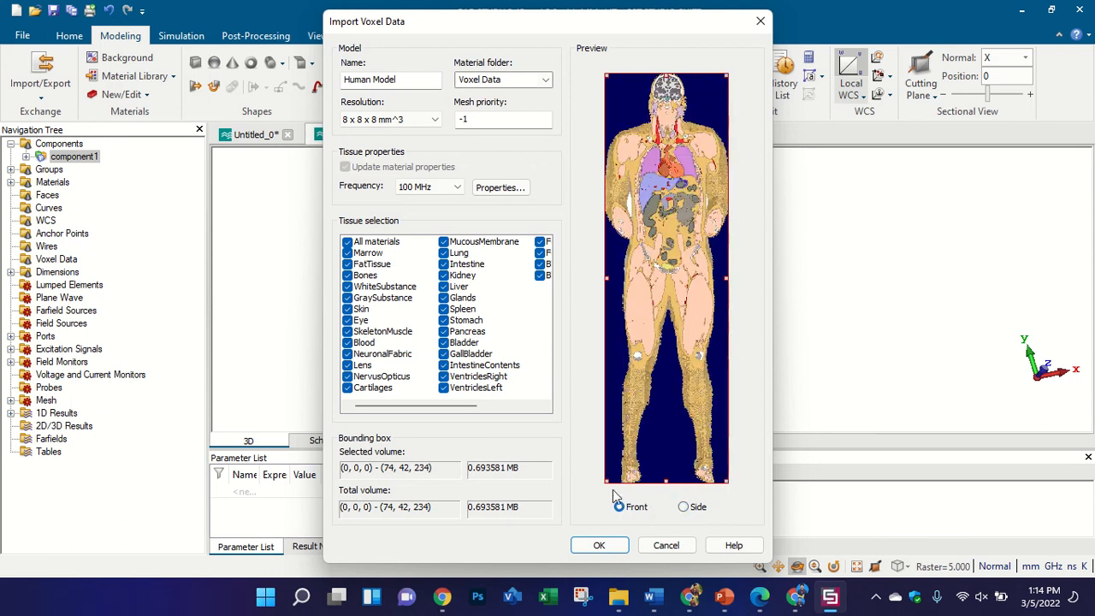
pyautogui.click(436, 189)
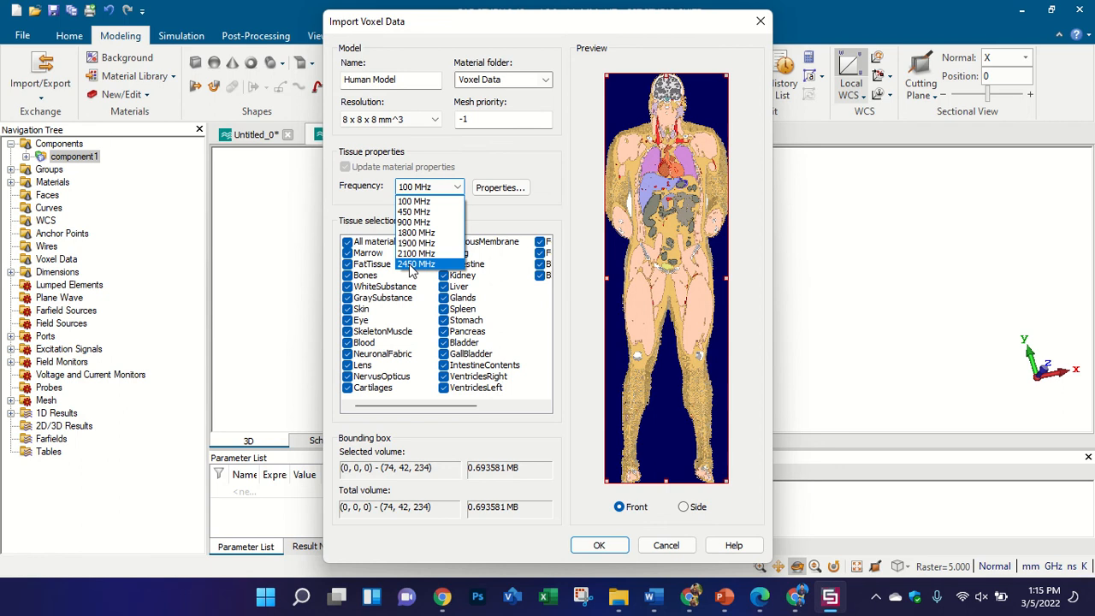
pyautogui.click(521, 217)
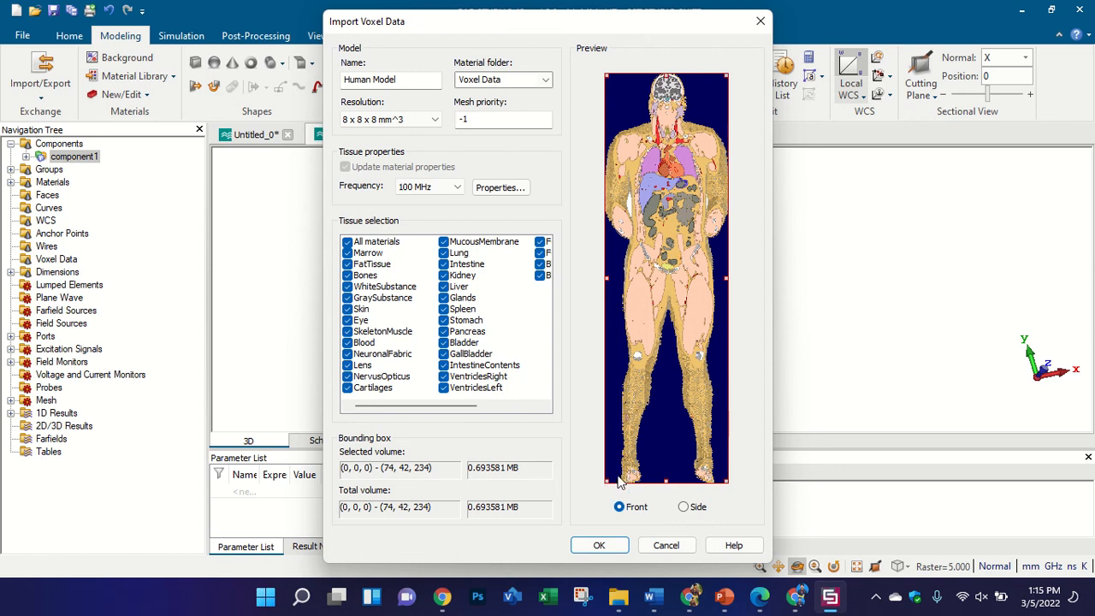
# - Crop the Human Model bounding box to a small arm section, (63, 0, 59) - (74, 18, 77), and import it with all materials
pyautogui.moveTo(608, 483); pyautogui.dragTo(711, 205)
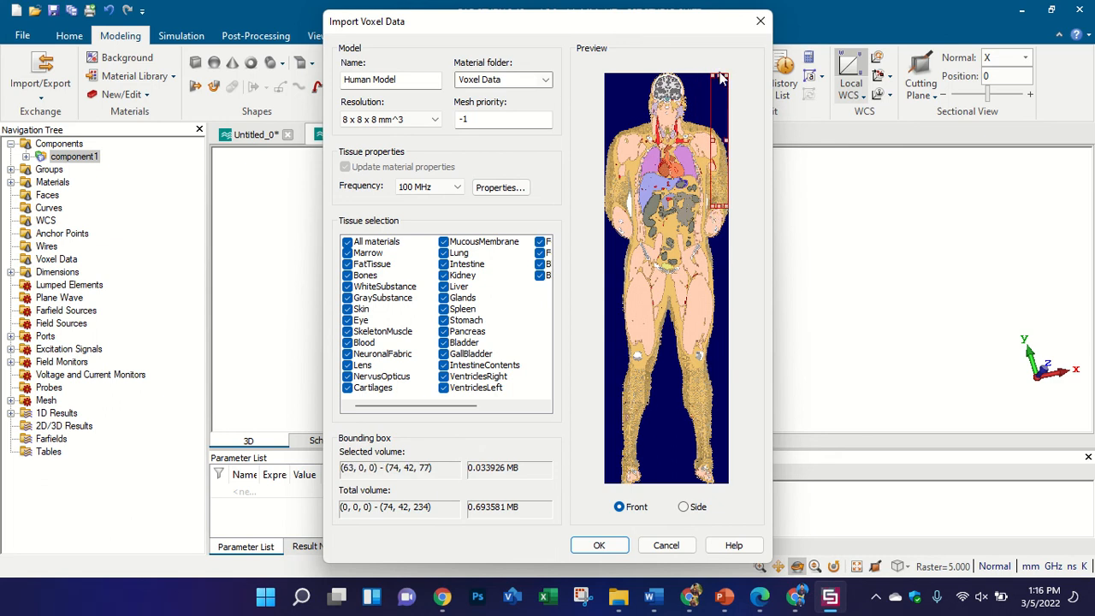
pyautogui.moveTo(719, 73); pyautogui.dragTo(720, 178)
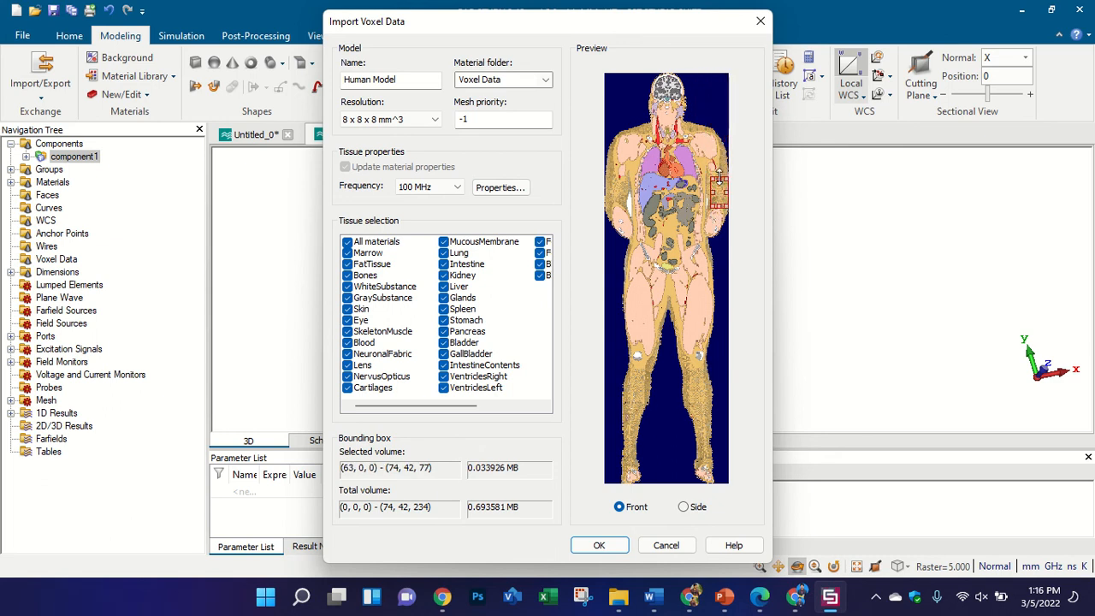
pyautogui.click(697, 509)
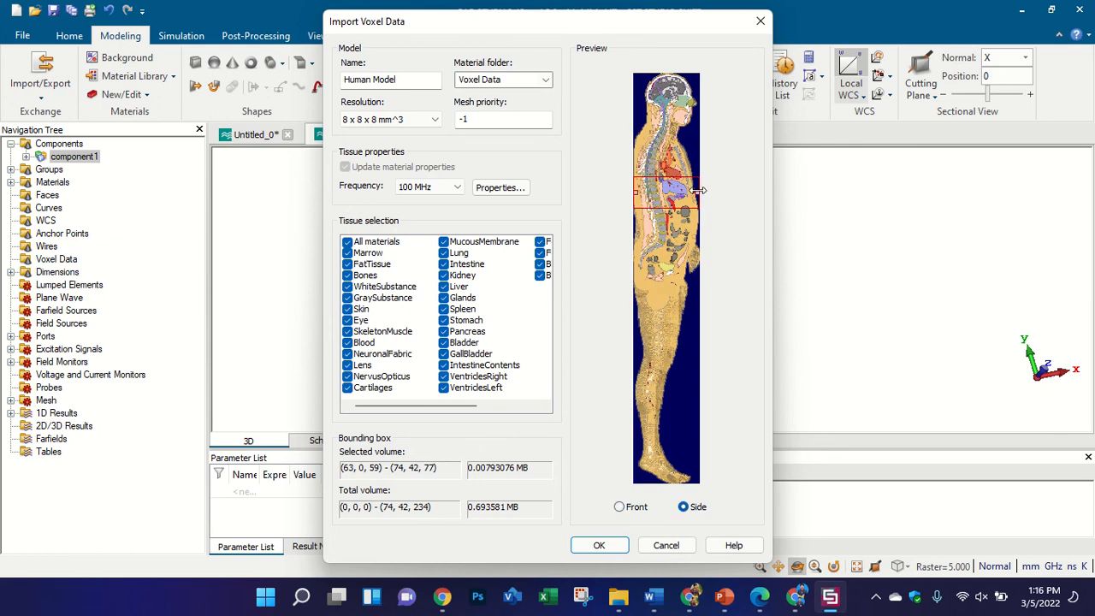
pyautogui.moveTo(699, 190); pyautogui.dragTo(663, 197)
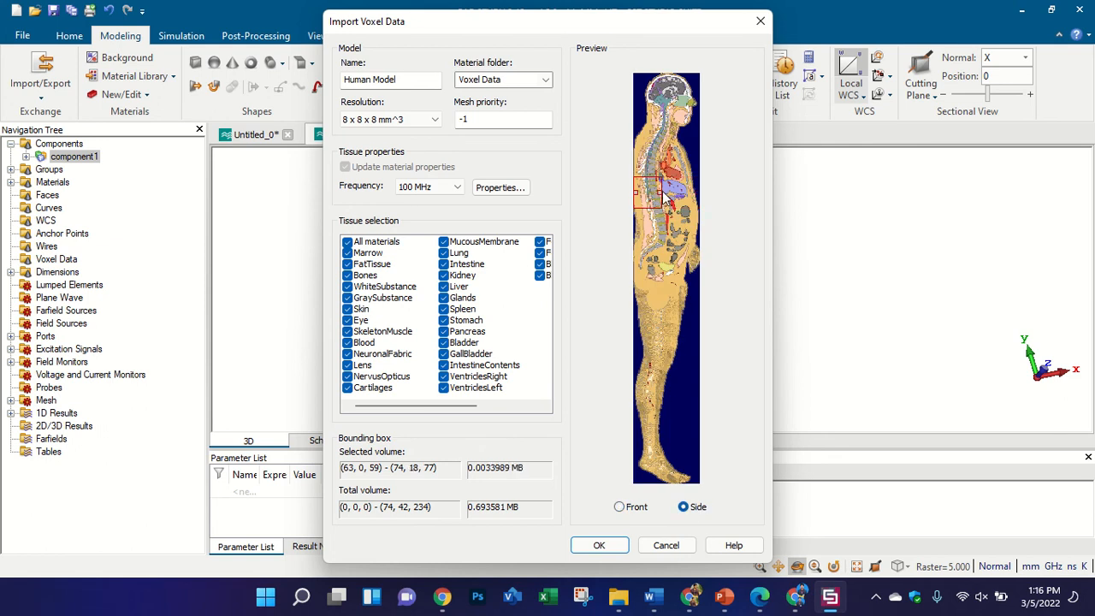
pyautogui.click(619, 507)
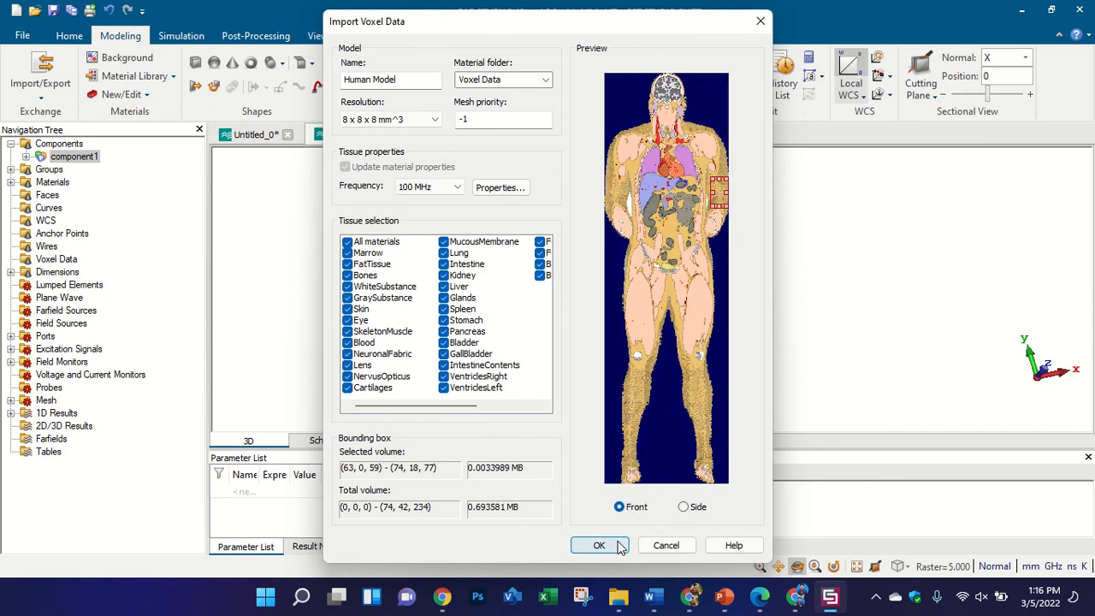
pyautogui.click(598, 546)
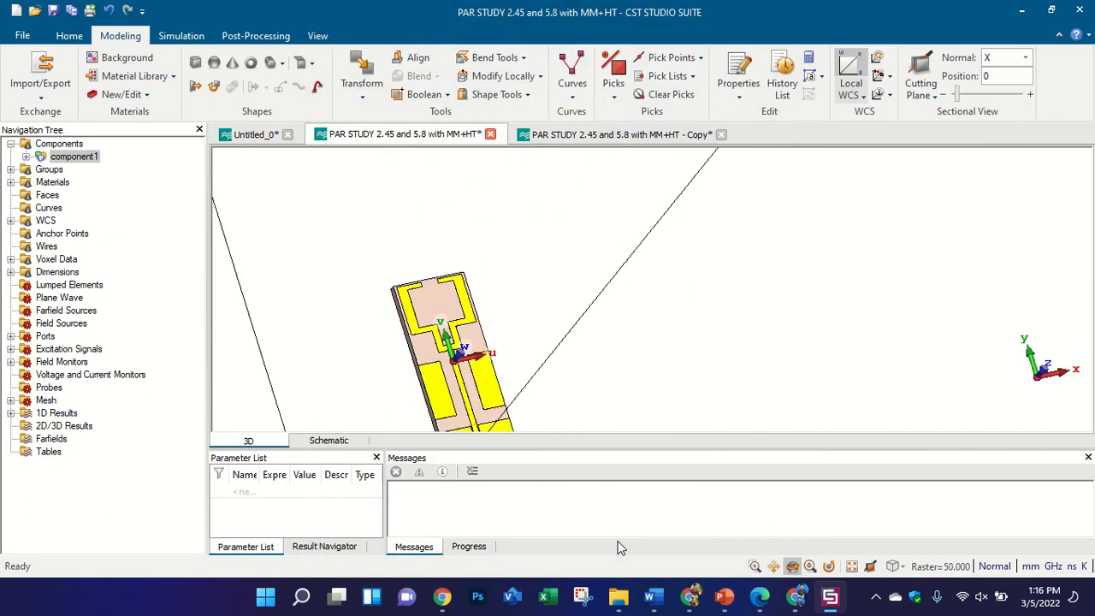
# - Examine the imported arm tissue block from several angles and distances in the 3D view
pyautogui.scroll(-10, 484, 291)
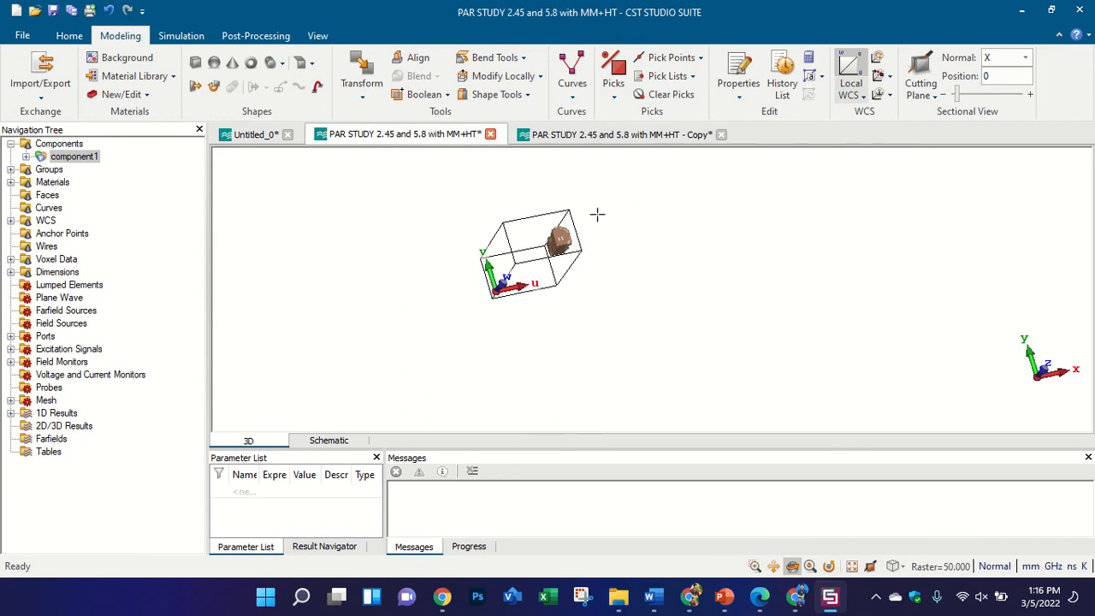
pyautogui.scroll(4, 578, 252)
pyautogui.moveTo(664, 197); pyautogui.dragTo(307, 223)
pyautogui.scroll(-4, 566, 280)
pyautogui.scroll(6, 369, 252)
pyautogui.moveTo(370, 252); pyautogui.dragTo(428, 267)
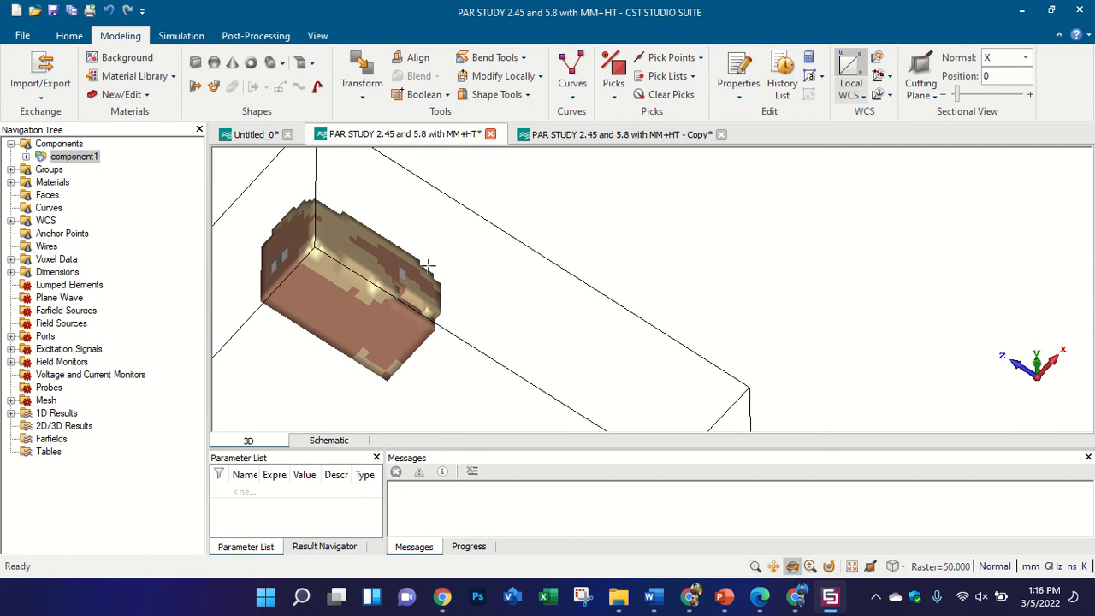
pyautogui.scroll(-3, 447, 360)
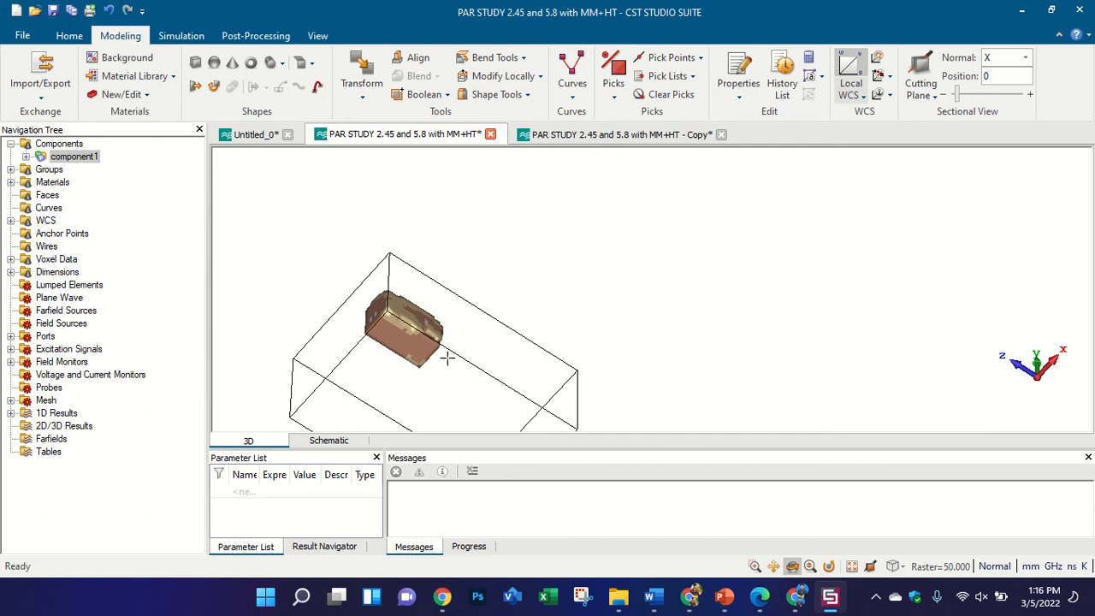
pyautogui.scroll(3, 453, 339)
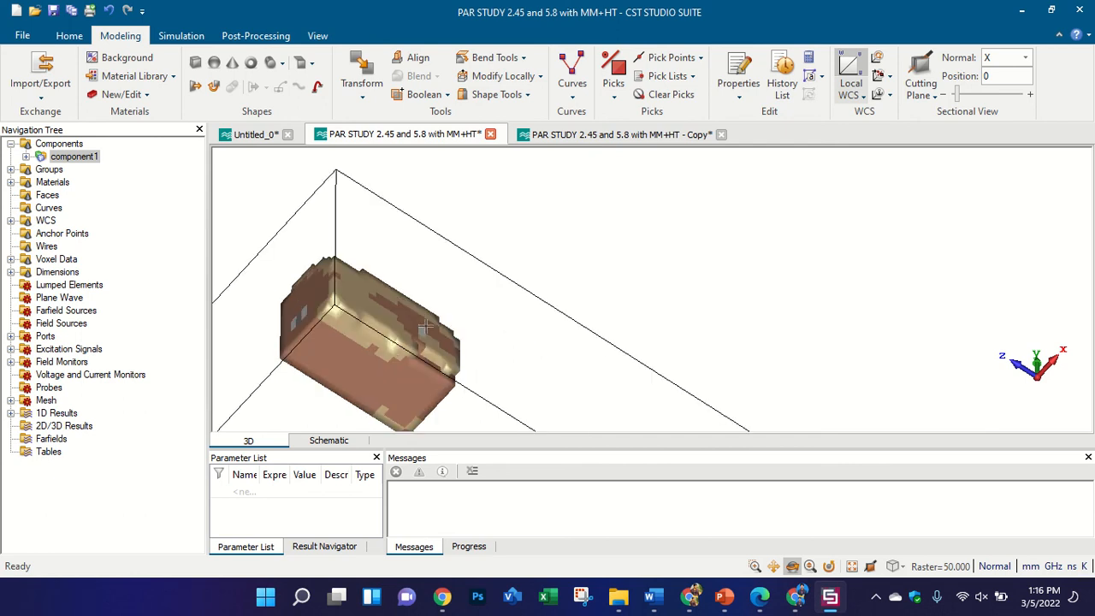
# - Examine where the voxel block sits within the bounding box relative to the origin of the local coordinate system
pyautogui.scroll(-3, 432, 294)
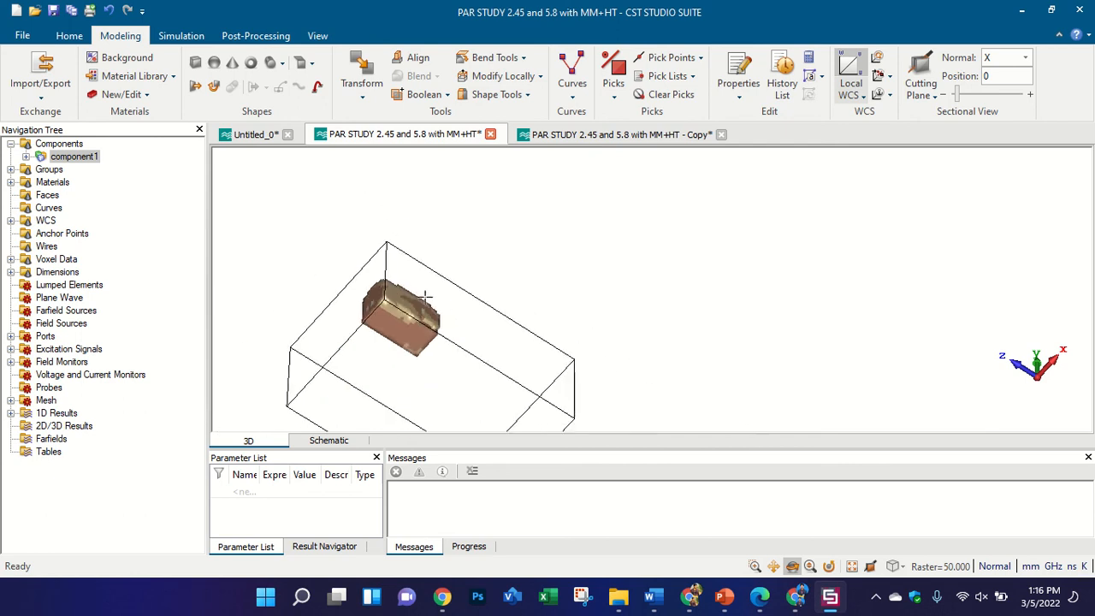
pyautogui.scroll(-2, 426, 296)
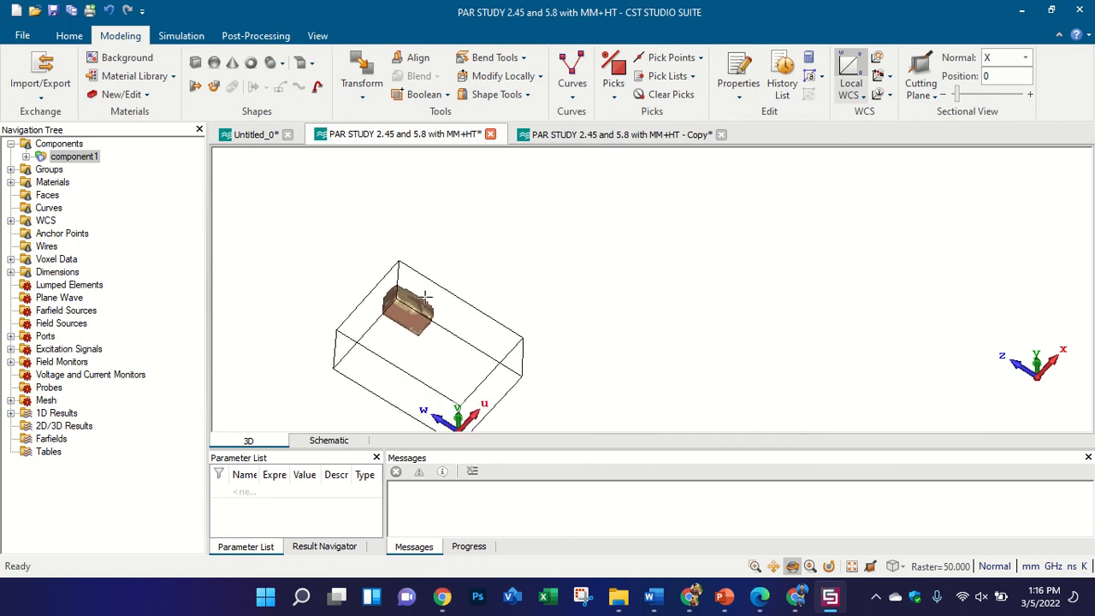
pyautogui.scroll(-2, 425, 296)
pyautogui.scroll(2, 448, 363)
pyautogui.scroll(-2, 451, 350)
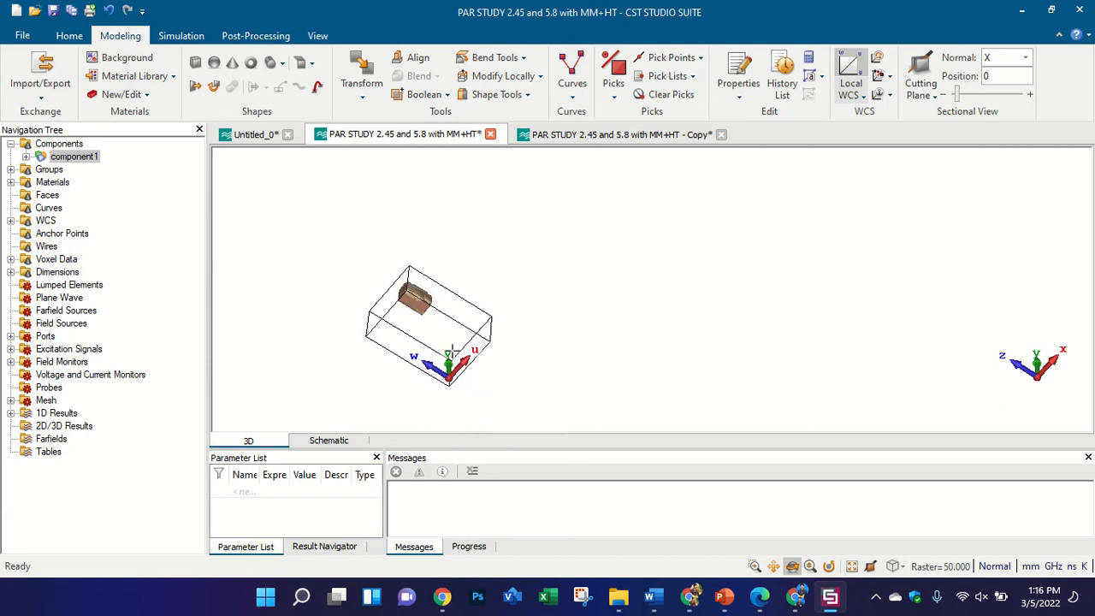
pyautogui.scroll(5, 451, 351)
pyautogui.moveTo(451, 350); pyautogui.dragTo(488, 382)
pyautogui.scroll(-3, 489, 382)
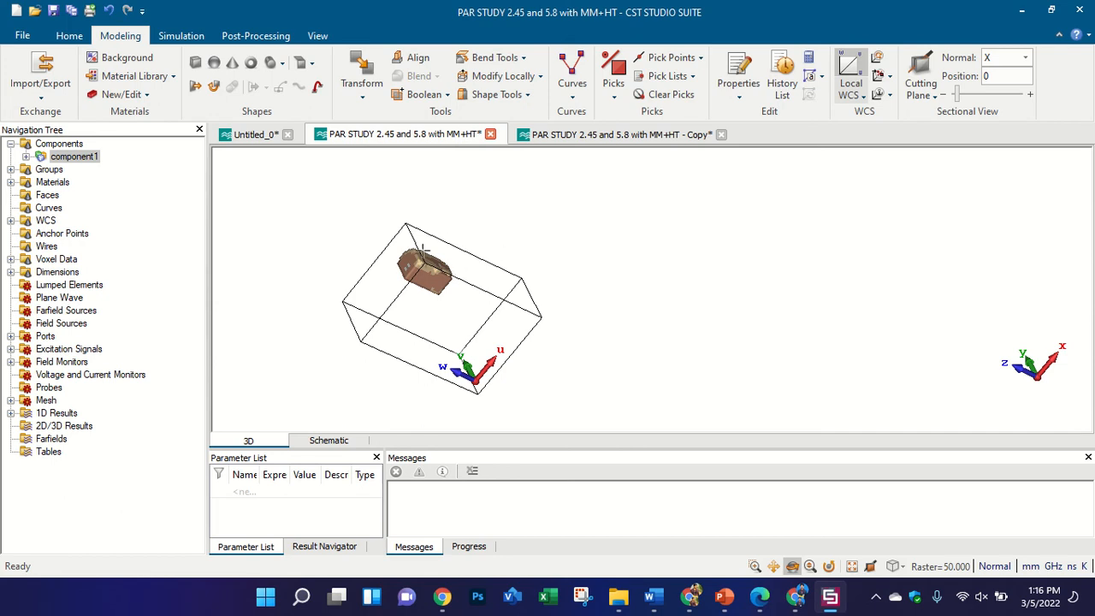
pyautogui.moveTo(430, 254); pyautogui.dragTo(529, 183)
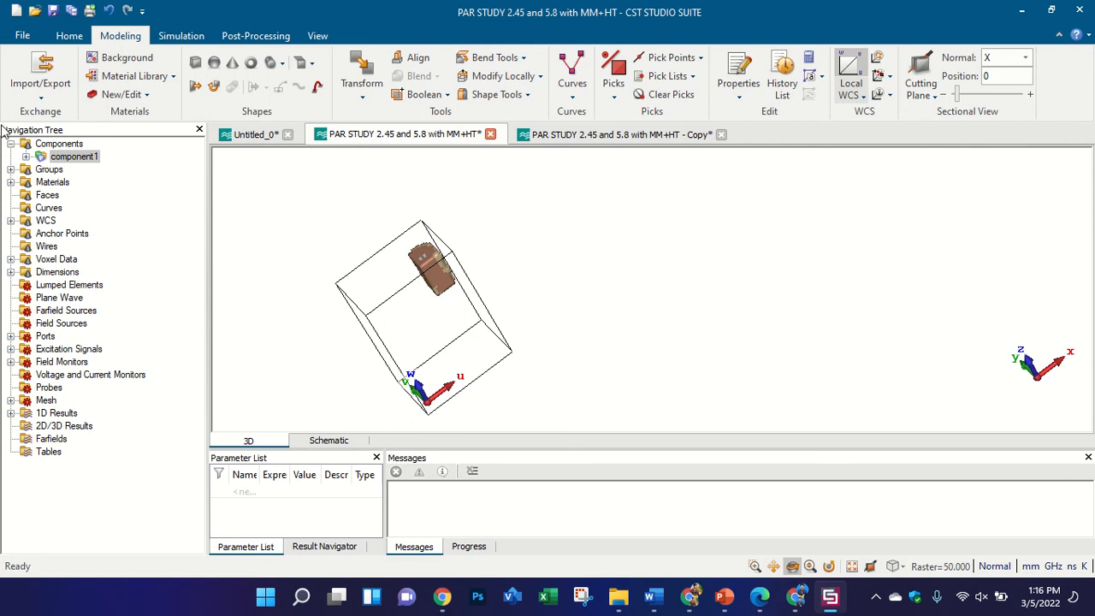
# - Set up a translation of the Human Model voxel data with a W offset of -380
pyautogui.click(11, 259)
pyautogui.click(73, 273)
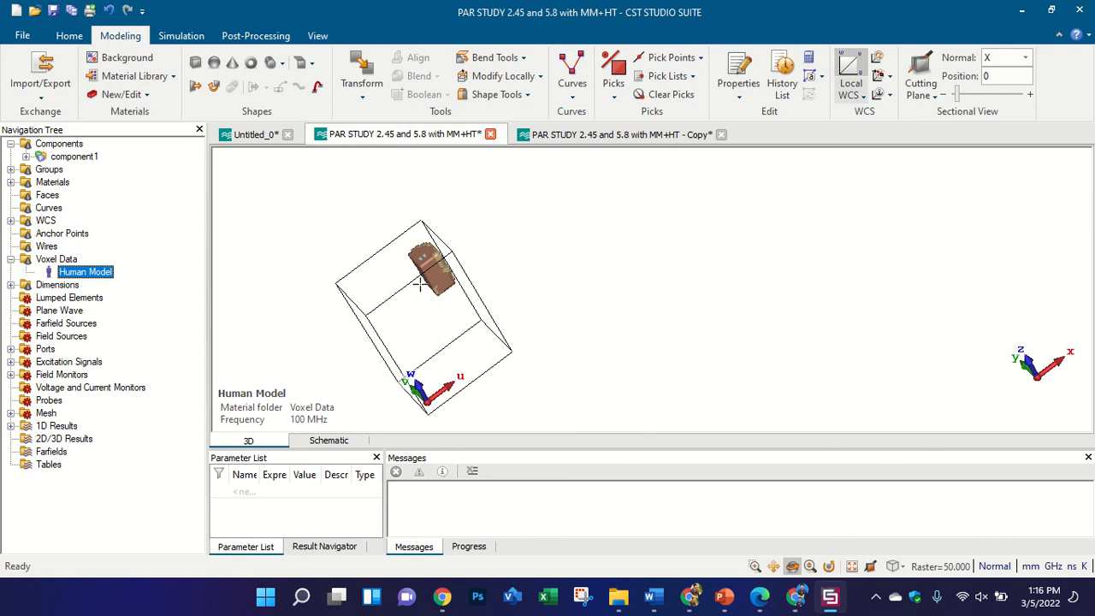
pyautogui.click(355, 70)
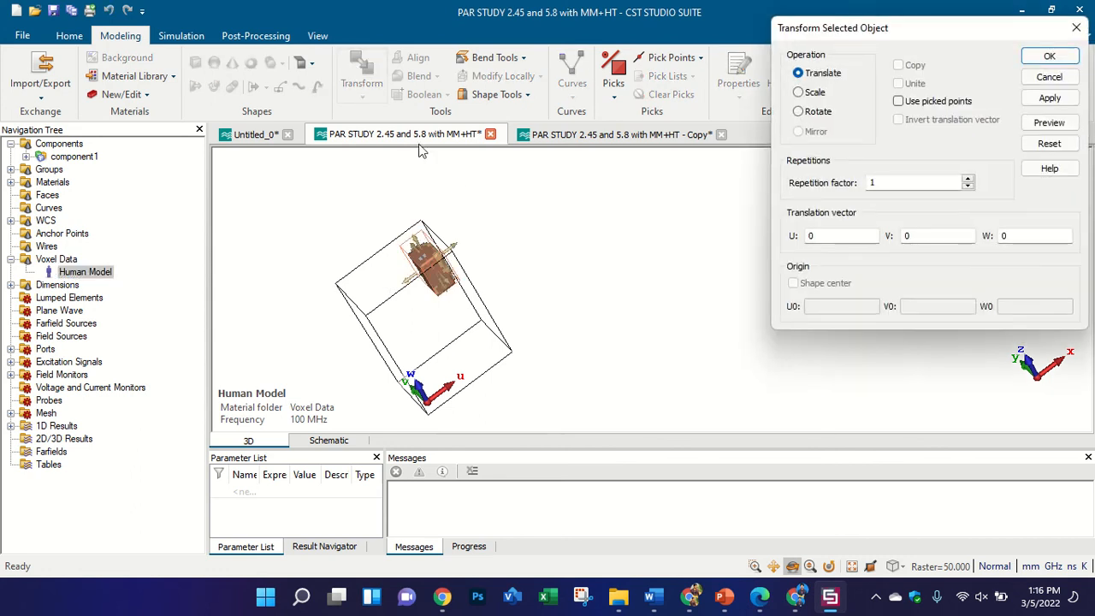
pyautogui.moveTo(570, 127); pyautogui.dragTo(535, 84)
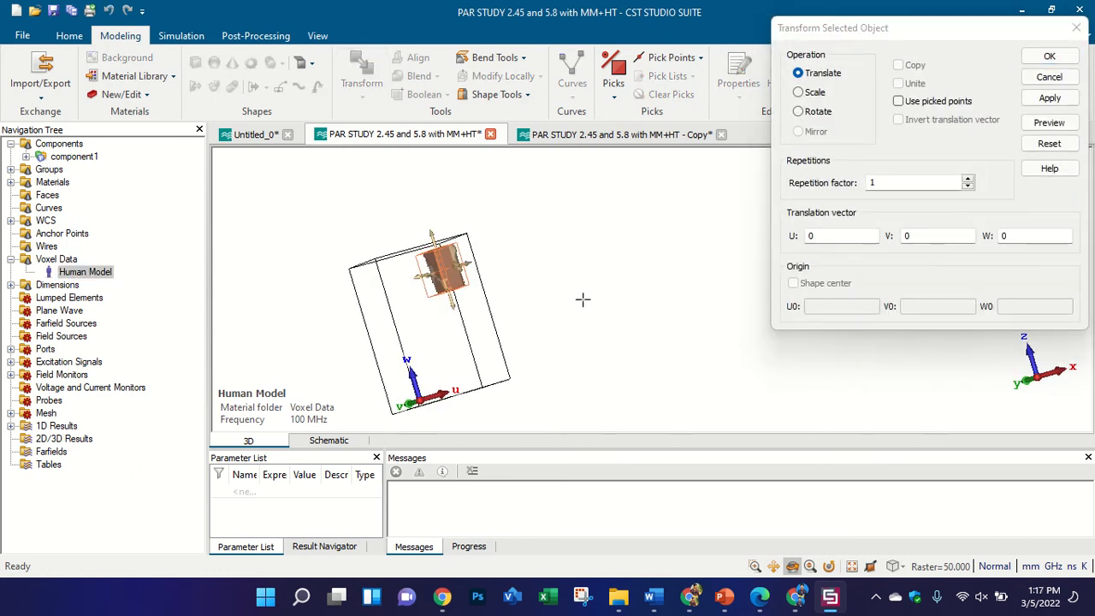
pyautogui.moveTo(595, 298); pyautogui.dragTo(842, 345)
pyautogui.moveTo(652, 296); pyautogui.dragTo(505, 295)
pyautogui.moveTo(373, 315); pyautogui.dragTo(387, 440)
pyautogui.scroll(-3, 437, 320)
# - Add a U offset of -250 to the Human Model's translation and apply it
pyautogui.scroll(8, 423, 349)
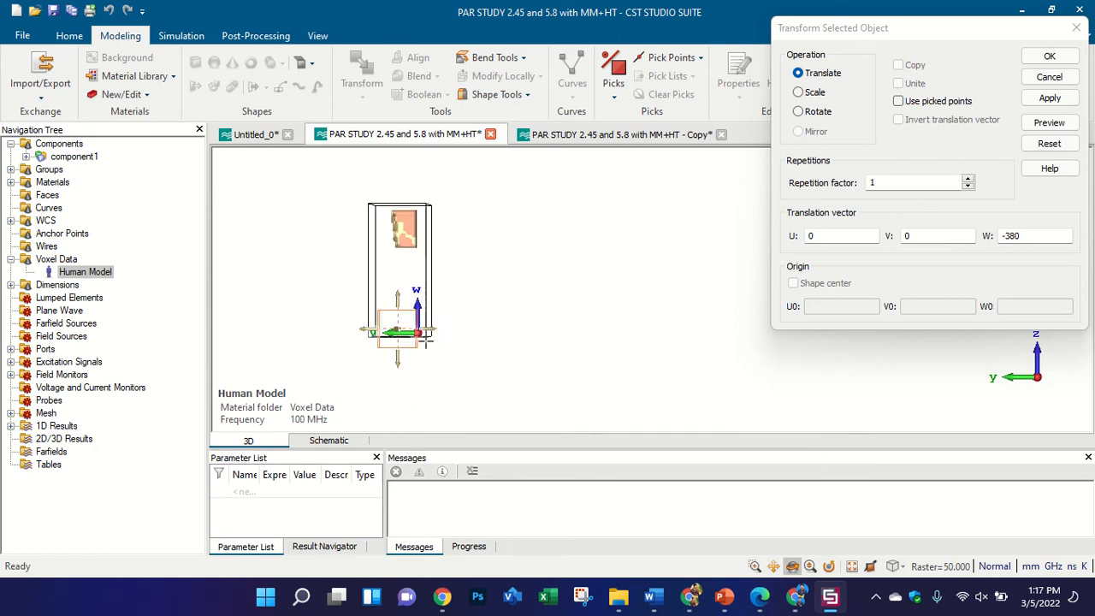
pyautogui.moveTo(409, 297); pyautogui.dragTo(625, 286)
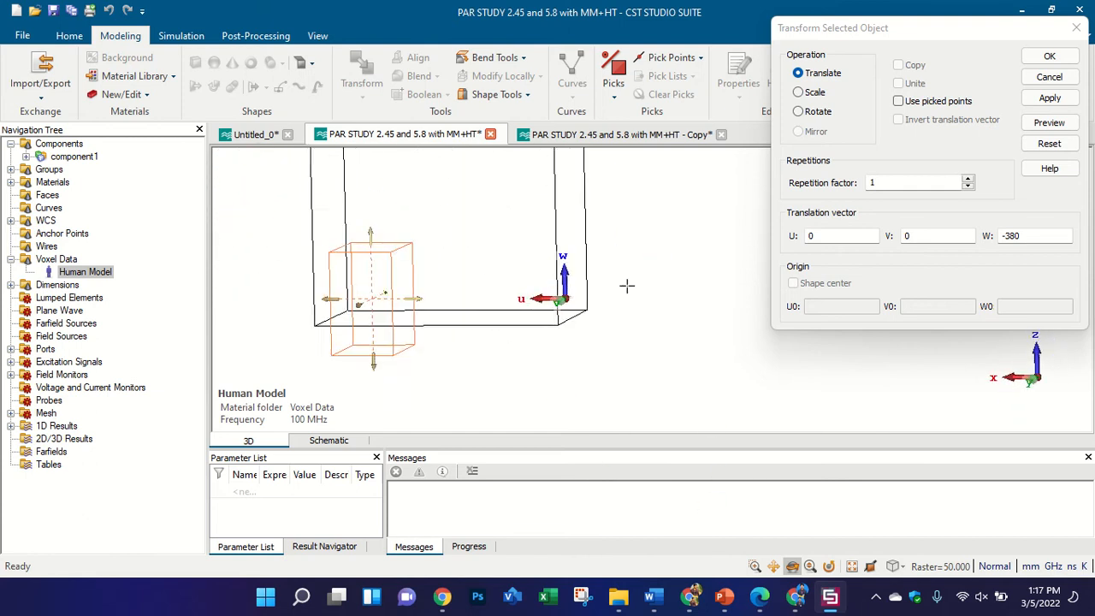
pyautogui.press('7')
pyautogui.moveTo(422, 293); pyautogui.dragTo(587, 318)
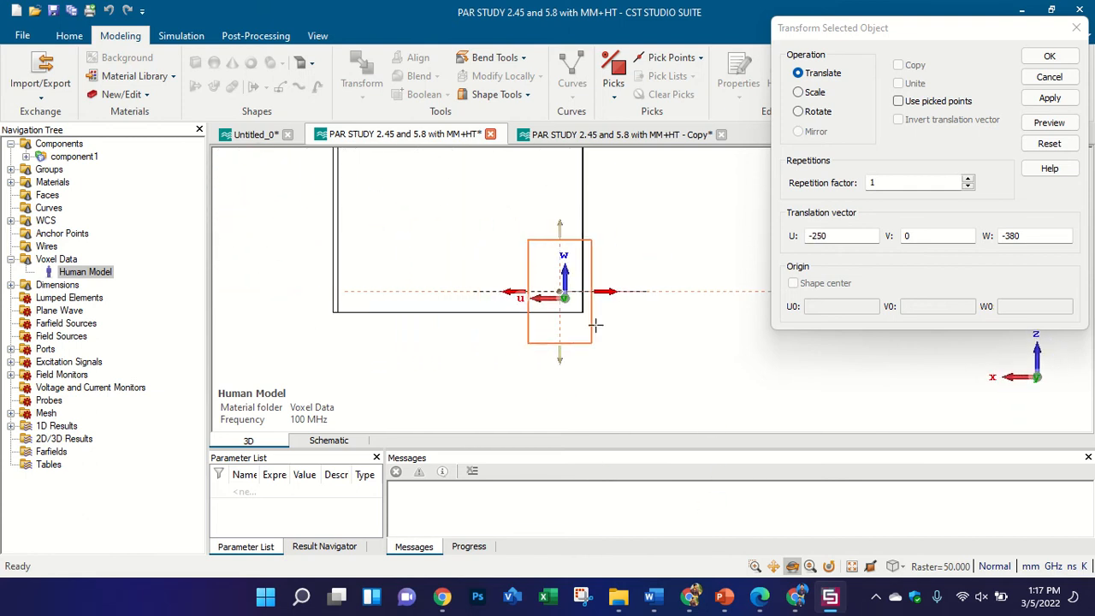
pyautogui.moveTo(668, 310)
pyautogui.mouseDown()
pyautogui.moveTo(717, 256)
pyautogui.moveTo(655, 473)
pyautogui.moveTo(792, 574)
pyautogui.moveTo(684, 411)
pyautogui.moveTo(618, 238)
pyautogui.moveTo(745, 403)
pyautogui.moveTo(686, 306)
pyautogui.mouseUp()
pyautogui.click(1049, 98)
# - Translate the Human Model voxel block by V -55 and W -100 and apply the move
pyautogui.scroll(-5, 618, 237)
pyautogui.scroll(2, 601, 223)
pyautogui.scroll(6, 294, 318)
pyautogui.moveTo(664, 359); pyautogui.dragTo(684, 282)
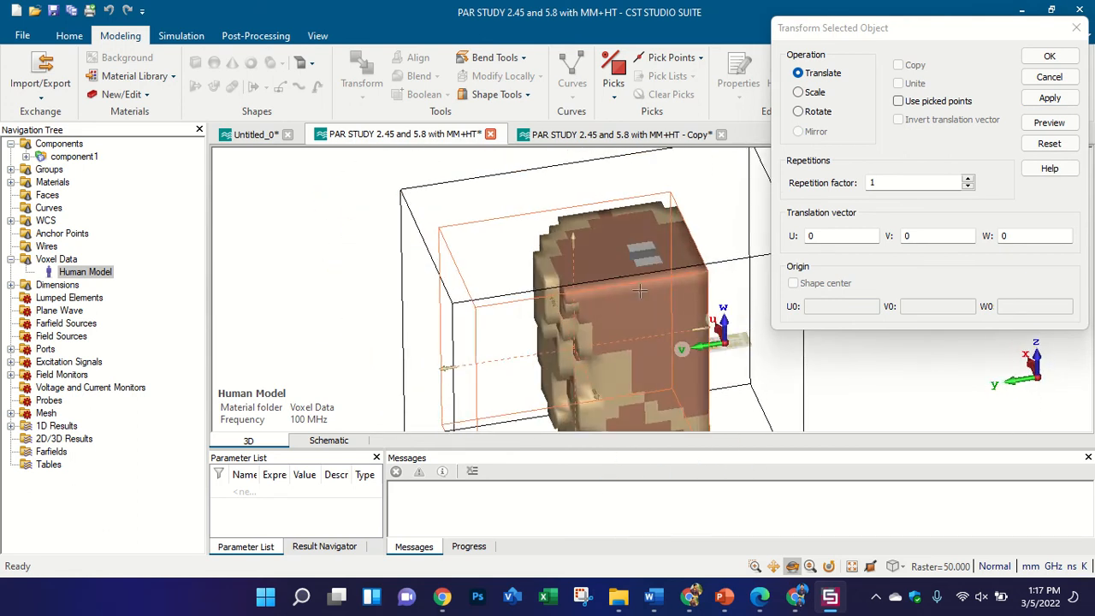
pyautogui.scroll(-4, 611, 293)
pyautogui.scroll(2, 706, 327)
pyautogui.press('1')
pyautogui.scroll(2, 665, 309)
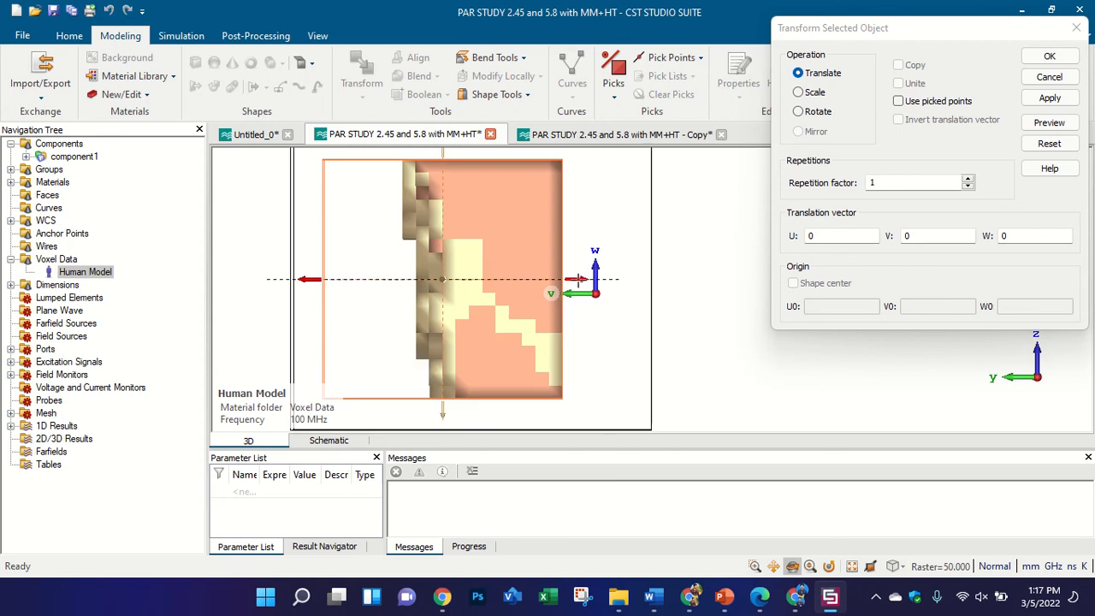
pyautogui.moveTo(579, 280); pyautogui.dragTo(668, 302)
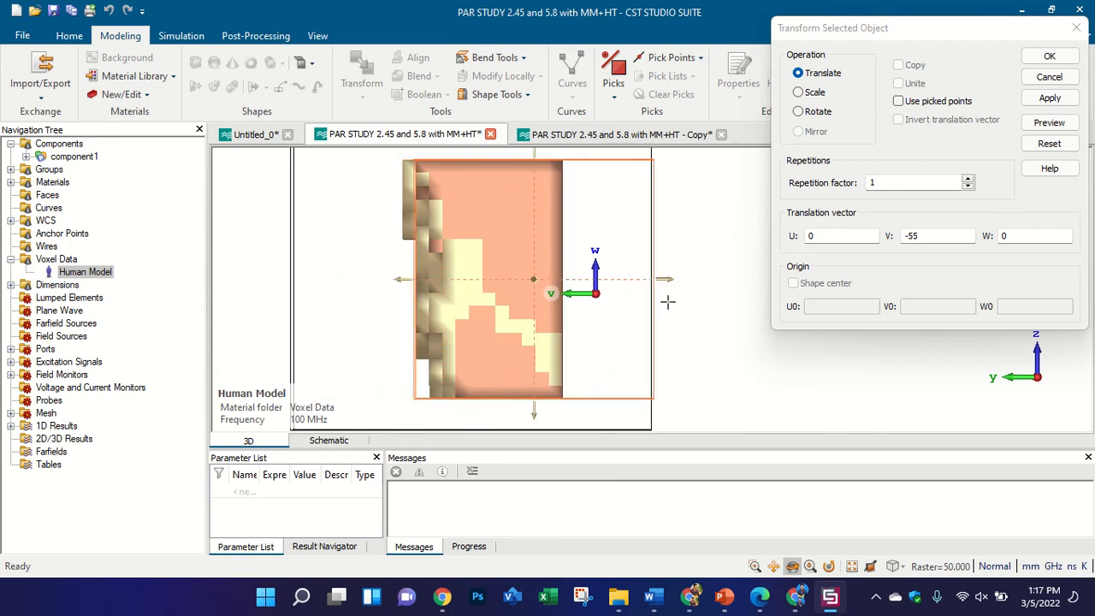
pyautogui.scroll(-4, 584, 317)
pyautogui.moveTo(566, 227); pyautogui.dragTo(572, 289)
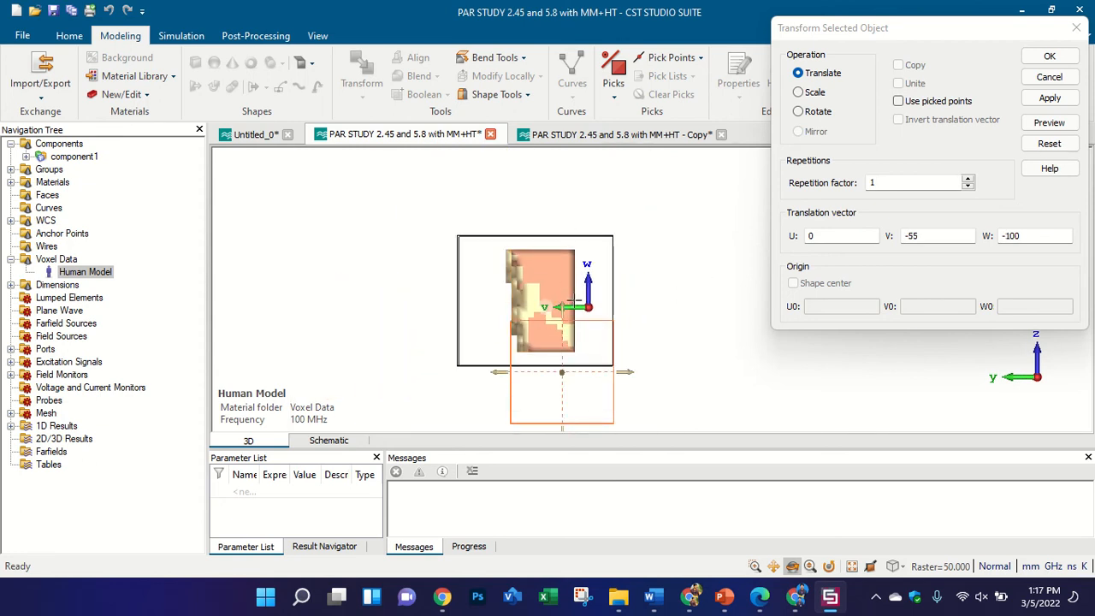
pyautogui.click(1048, 98)
# - Rotate the Human Model 90 degrees about the U axis around the local origin and apply it
pyautogui.moveTo(650, 334); pyautogui.dragTo(653, 453)
pyautogui.scroll(5, 593, 363)
pyautogui.scroll(-5, 637, 346)
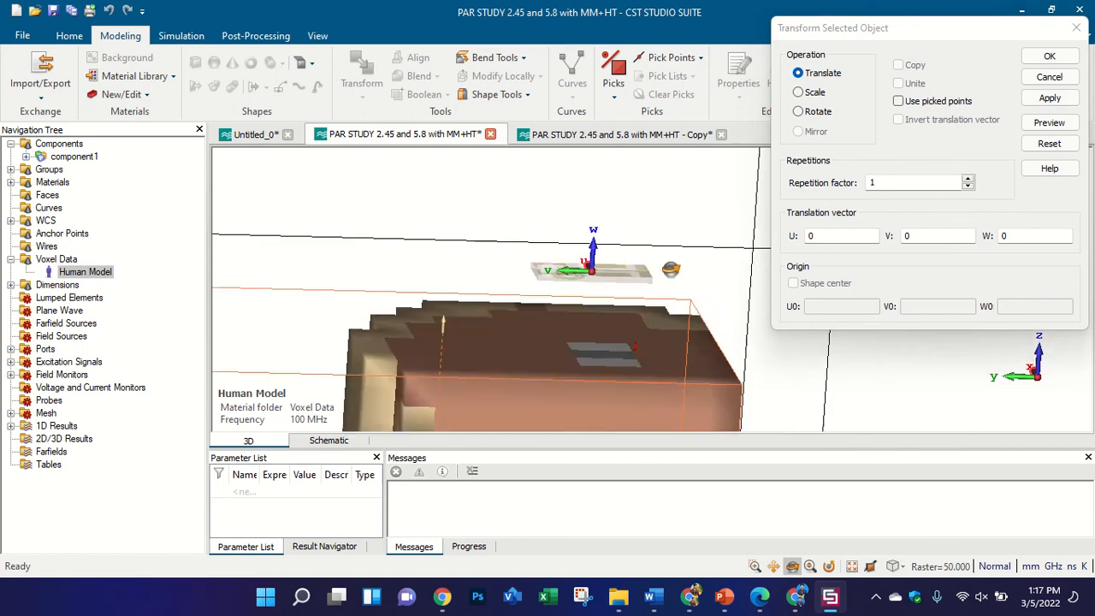
pyautogui.moveTo(706, 300); pyautogui.dragTo(599, 314)
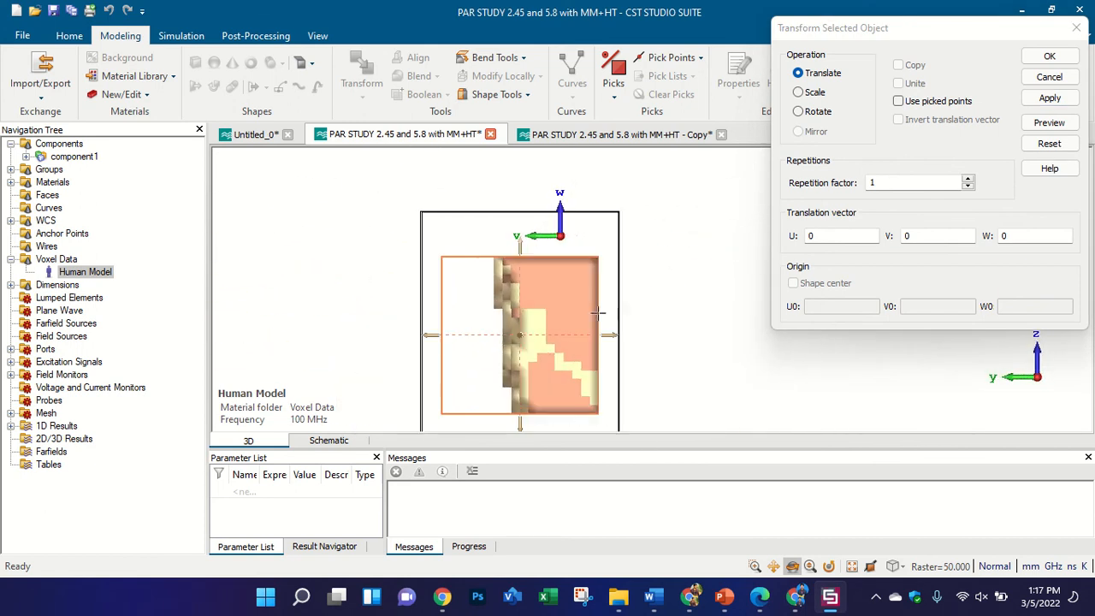
pyautogui.click(804, 109)
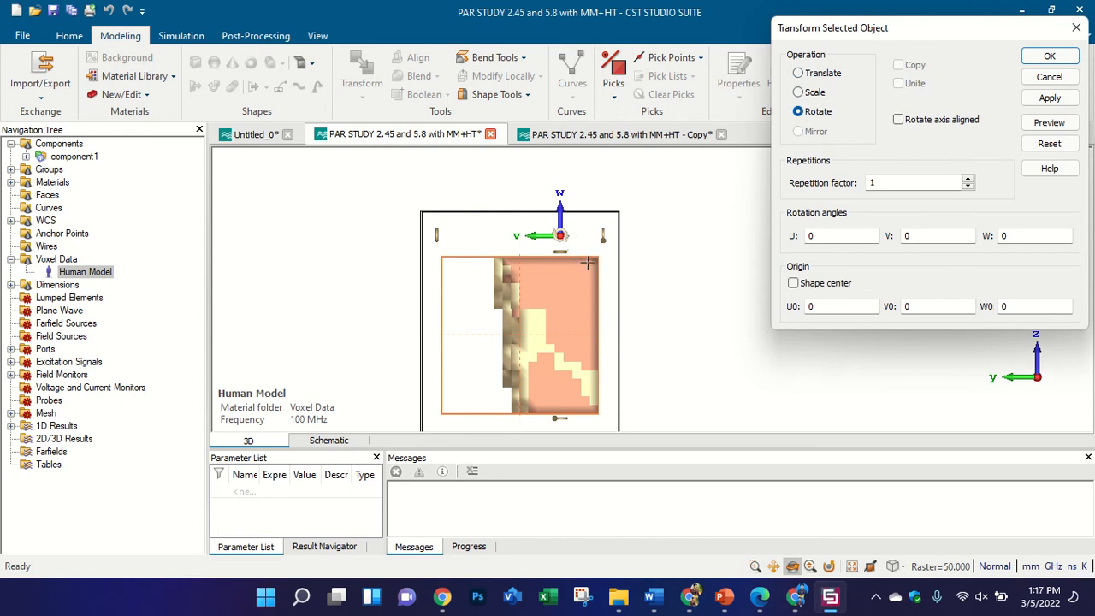
pyautogui.moveTo(659, 296); pyautogui.dragTo(658, 337)
pyautogui.moveTo(561, 260); pyautogui.dragTo(589, 271)
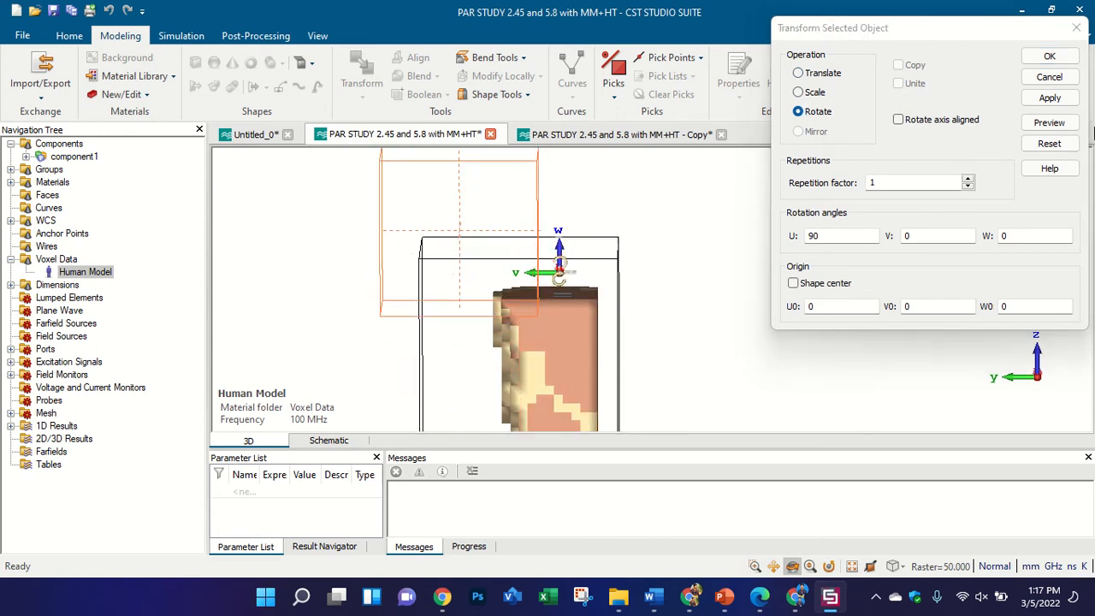
pyautogui.click(1050, 97)
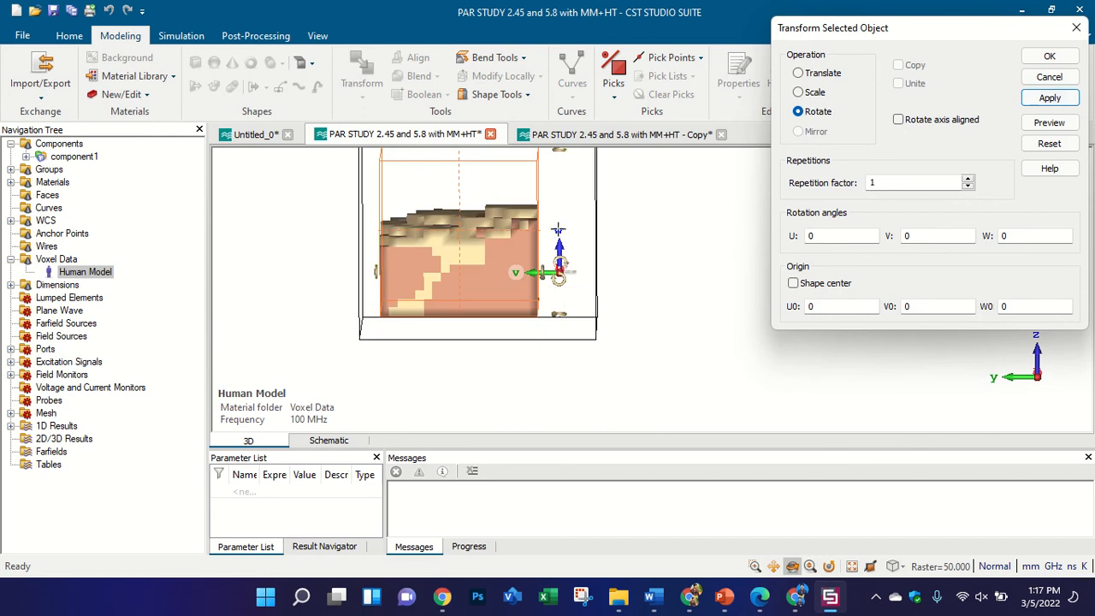
# - Translate the rotated Human Model by V -80 and W -80 and apply the move
pyautogui.click(799, 73)
pyautogui.moveTo(460, 332); pyautogui.dragTo(461, 404)
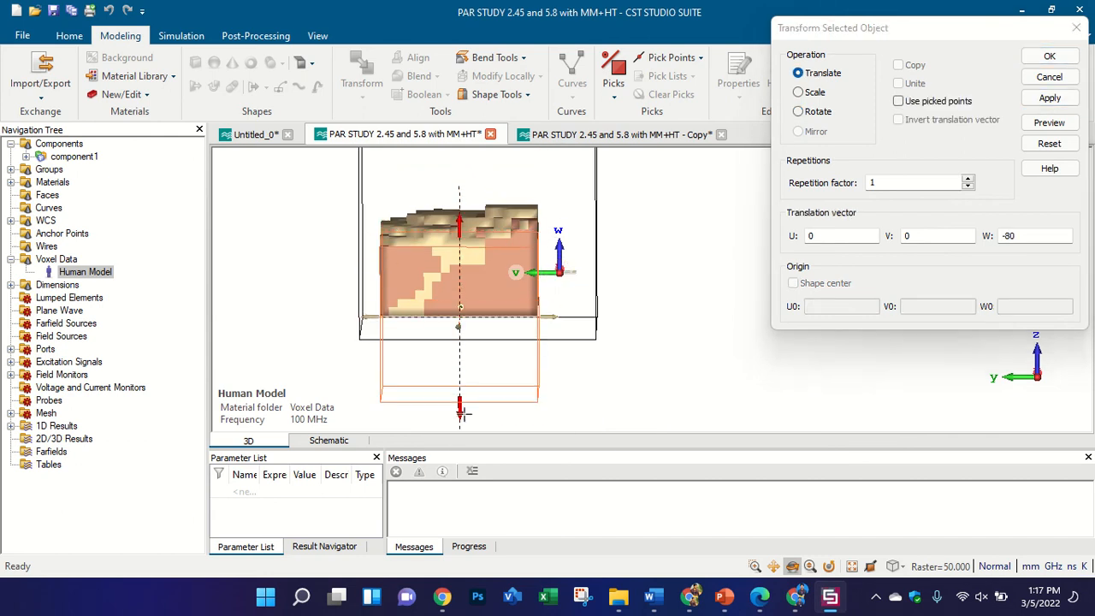
pyautogui.click(552, 323)
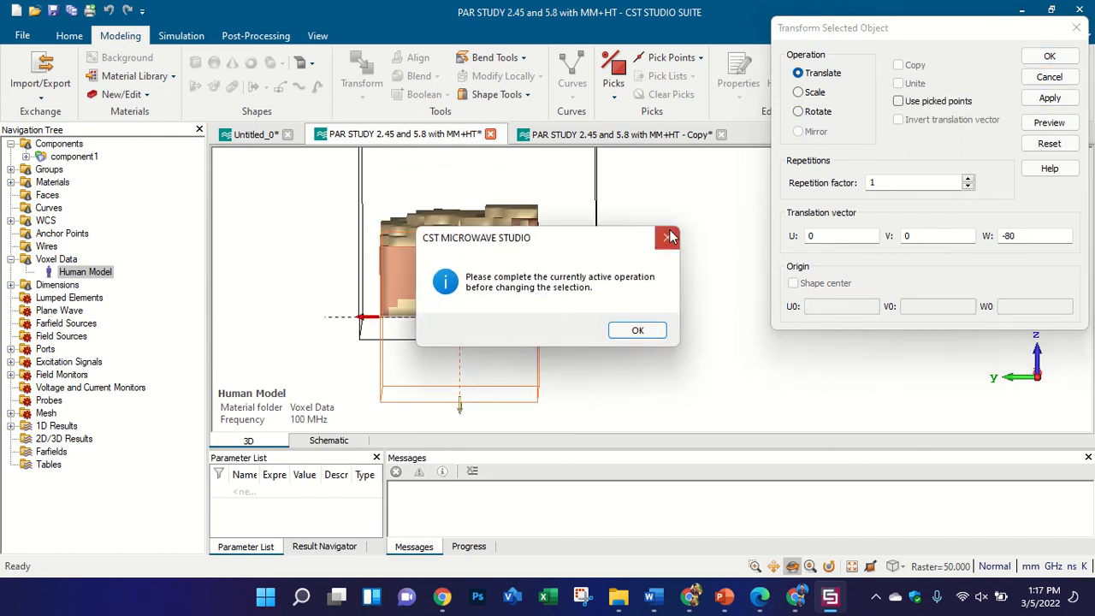
pyautogui.click(638, 330)
pyautogui.moveTo(561, 317); pyautogui.dragTo(630, 328)
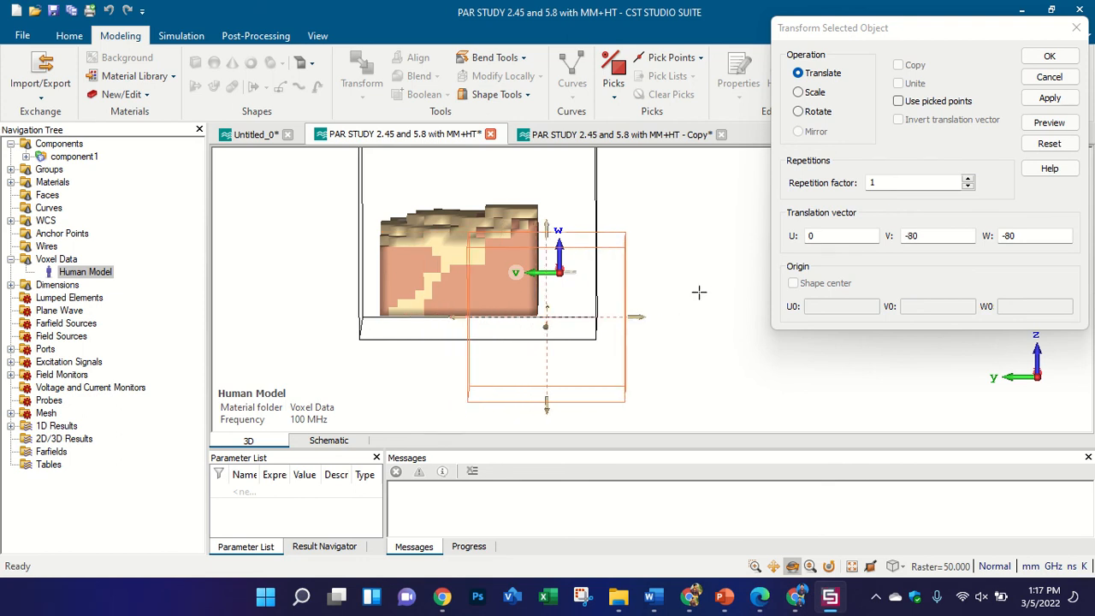
pyautogui.click(1044, 97)
# - Leave the transform and examine the gap and alignment between the voxel block and component1 from several sides
pyautogui.moveTo(681, 225); pyautogui.dragTo(430, 316)
pyautogui.scroll(-3, 537, 311)
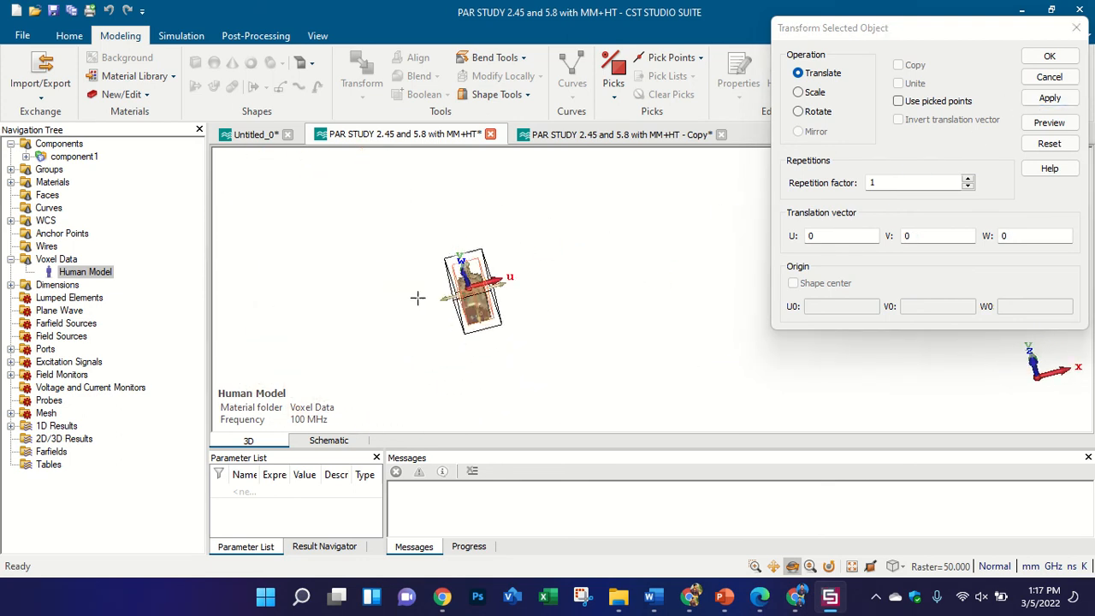
pyautogui.press('5')
pyautogui.scroll(3, 434, 279)
pyautogui.moveTo(561, 270); pyautogui.dragTo(650, 257)
pyautogui.click(1049, 78)
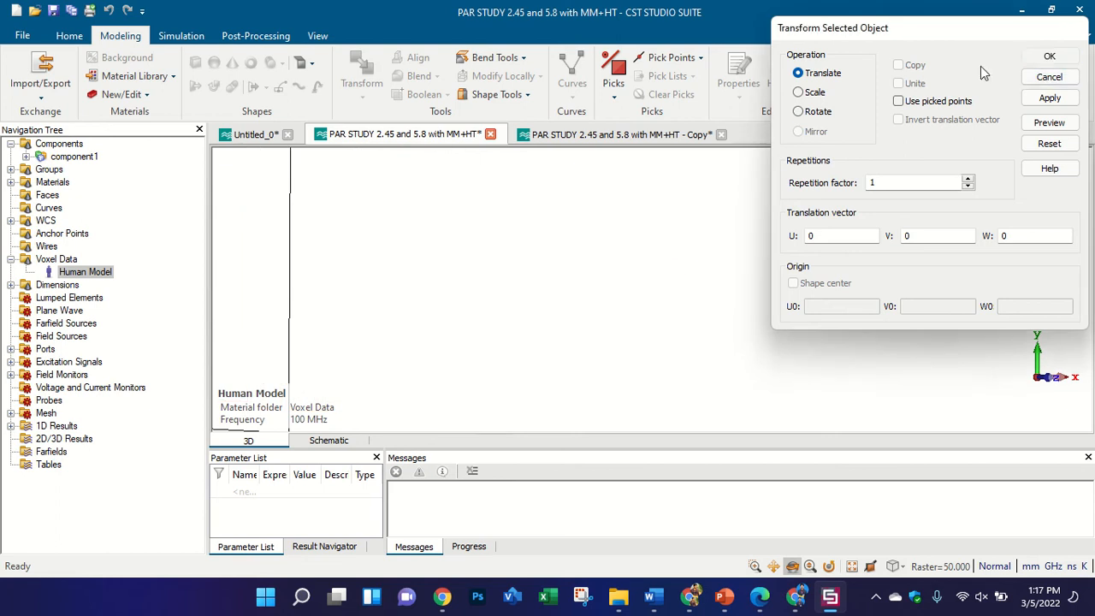
pyautogui.click(49, 145)
pyautogui.moveTo(734, 302); pyautogui.dragTo(931, 252)
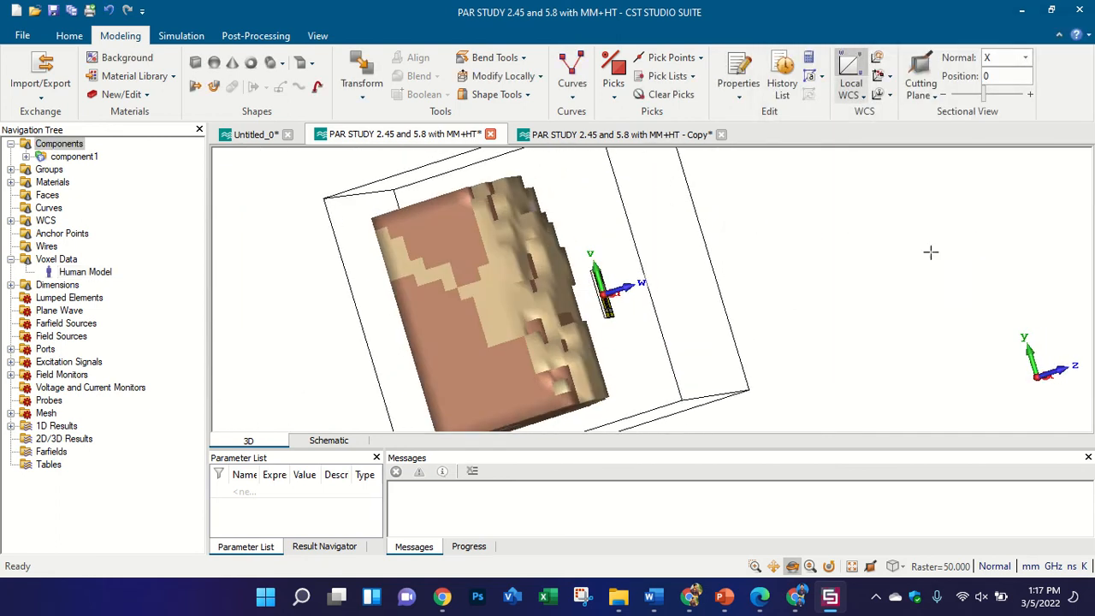
pyautogui.scroll(3, 540, 333)
pyautogui.scroll(-5, 527, 293)
pyautogui.moveTo(679, 281); pyautogui.dragTo(567, 289)
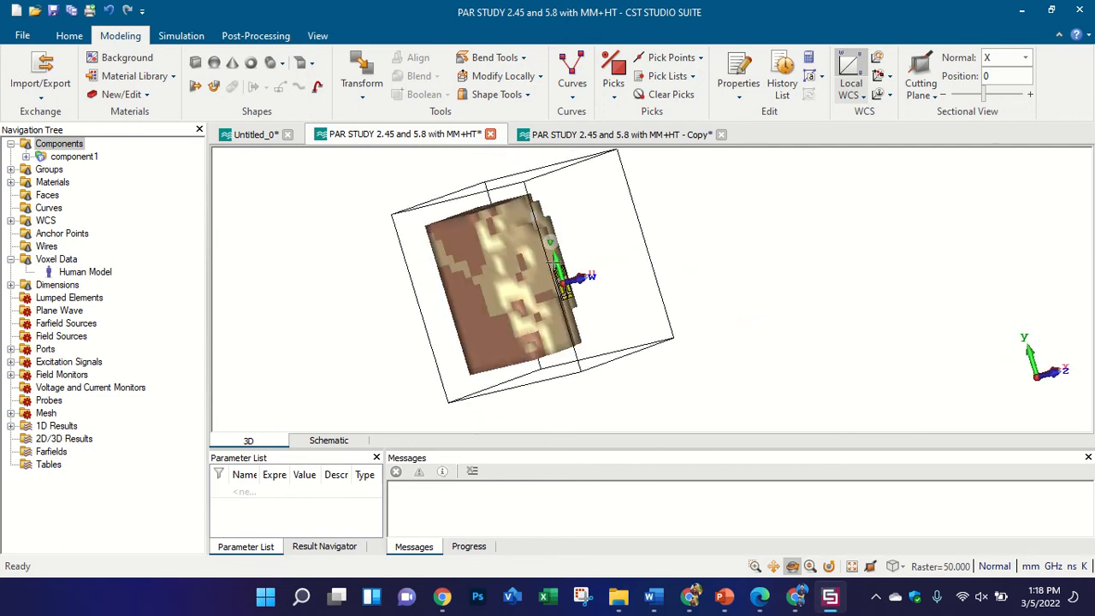
# - Edit the Human Model's voxel data import, cropping the selected volume to (66, 0, 63) - (74, 10, 77), and update the model
pyautogui.doubleClick(101, 272)
pyautogui.doubleClick(949, 70)
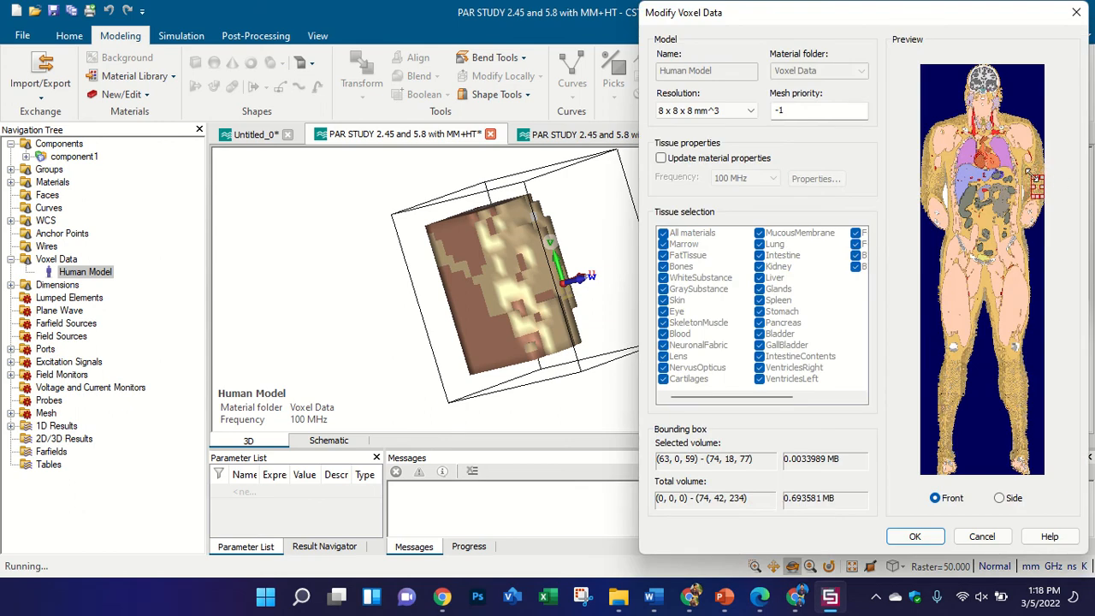
pyautogui.click(1012, 499)
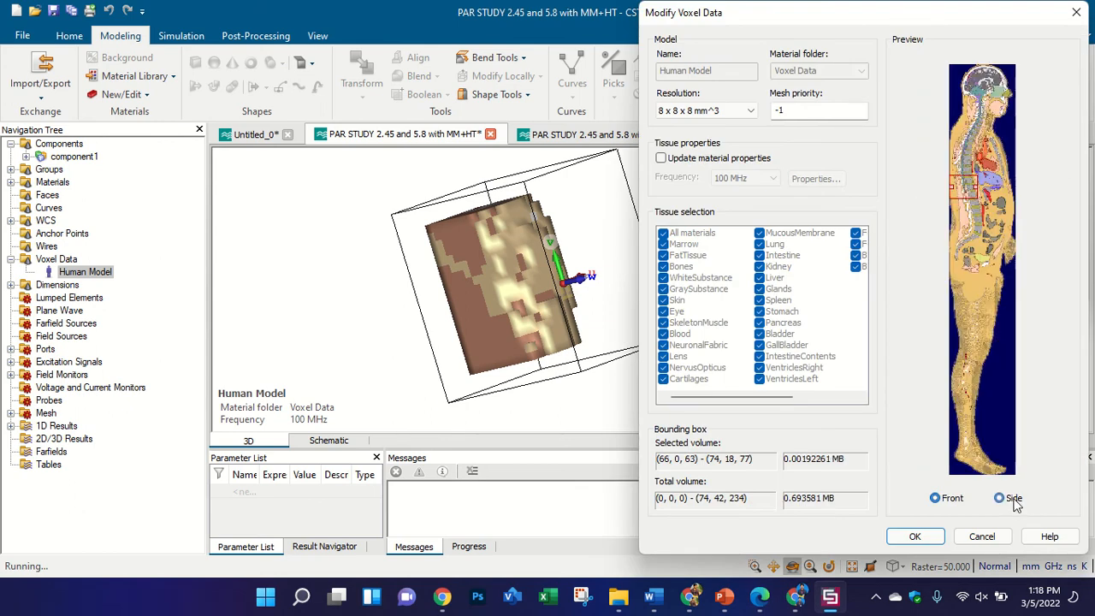
pyautogui.moveTo(977, 186); pyautogui.dragTo(963, 190)
pyautogui.click(915, 537)
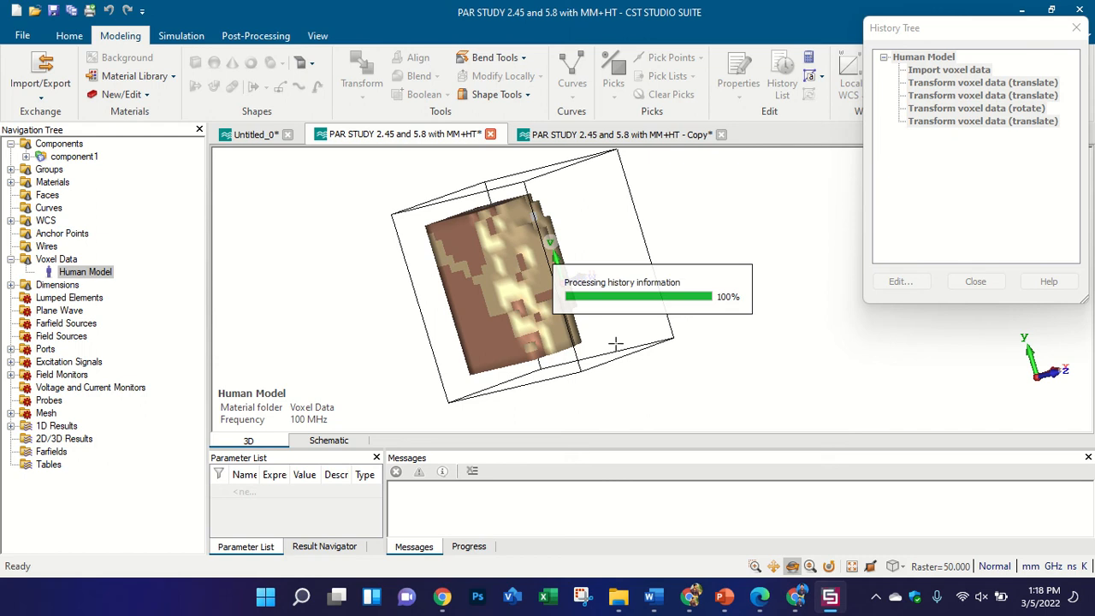
# - Reopen the voxel data import, crop the selected region's height further from above, update the model and close its history
pyautogui.doubleClick(941, 72)
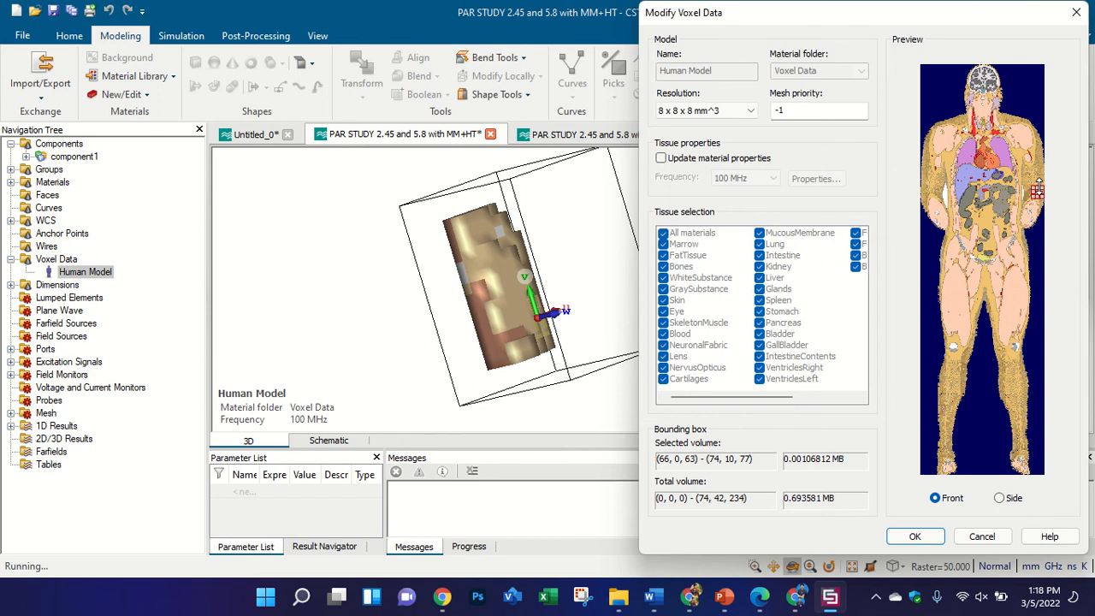
pyautogui.click(914, 537)
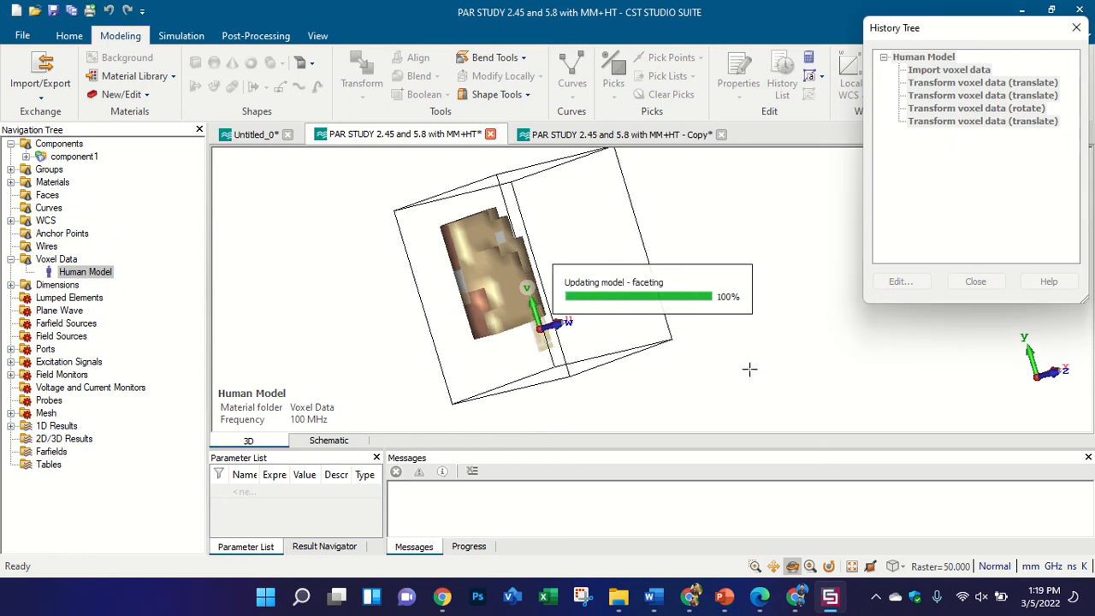
pyautogui.click(975, 282)
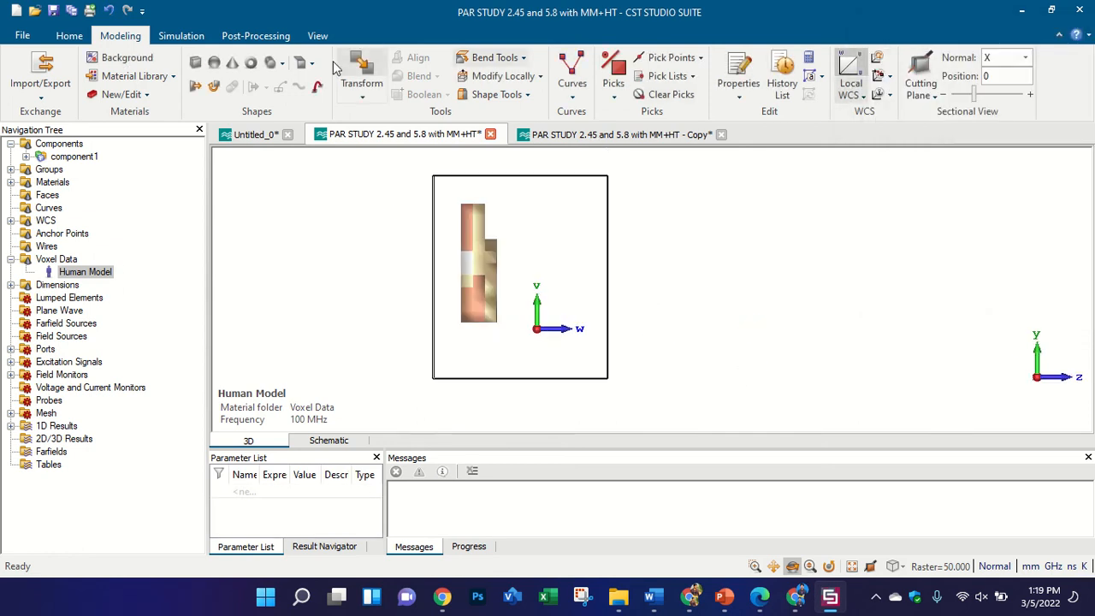
# - Translate the Human Model by V -40 with U and W kept at 0
pyautogui.click(361, 72)
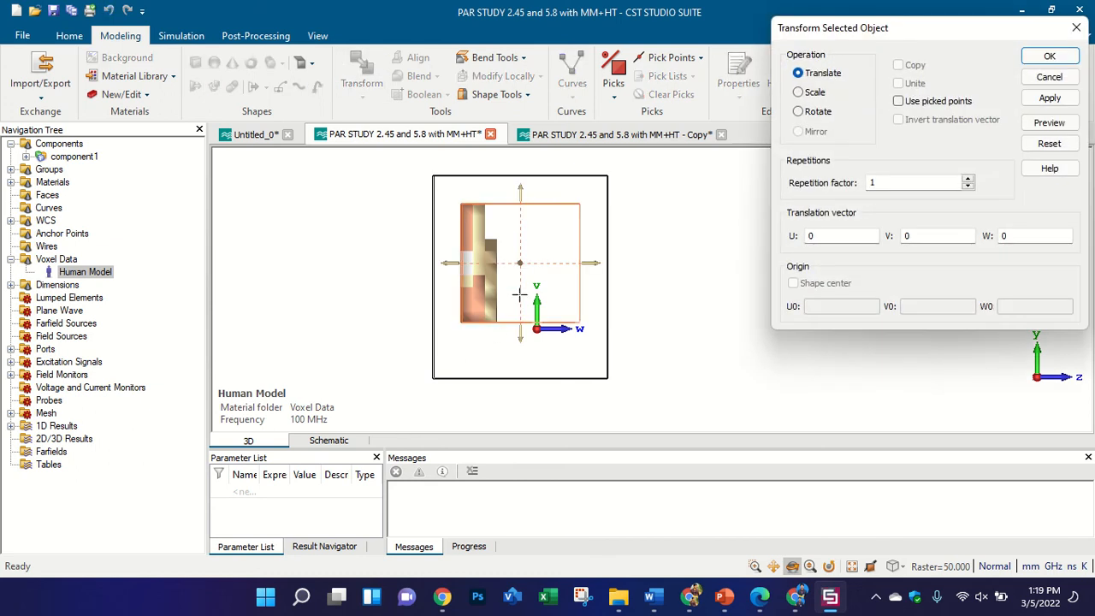
pyautogui.moveTo(525, 197); pyautogui.dragTo(543, 249)
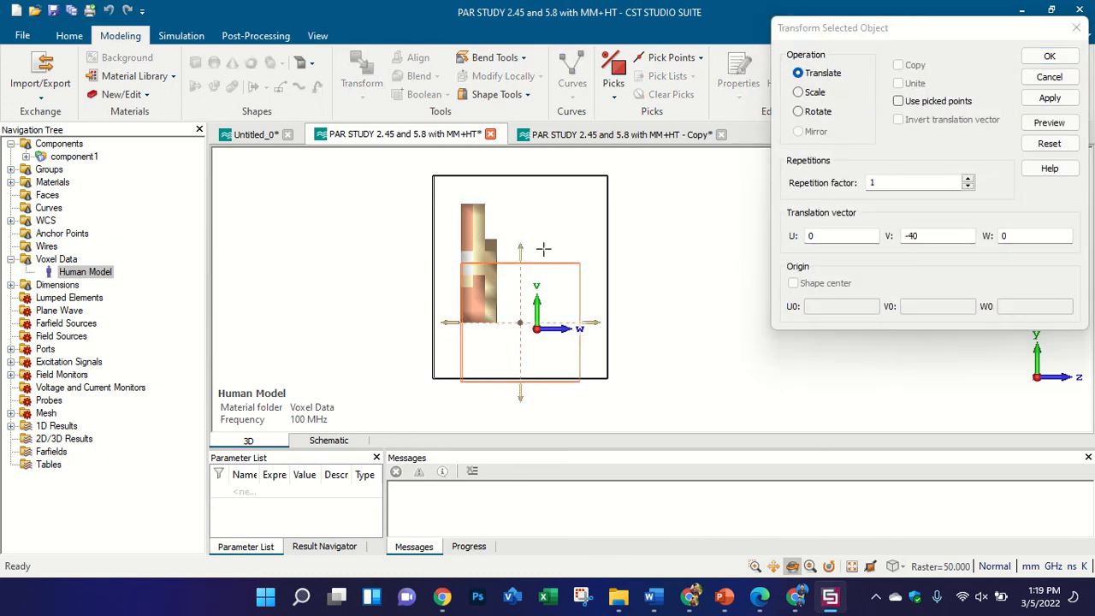
pyautogui.click(1044, 57)
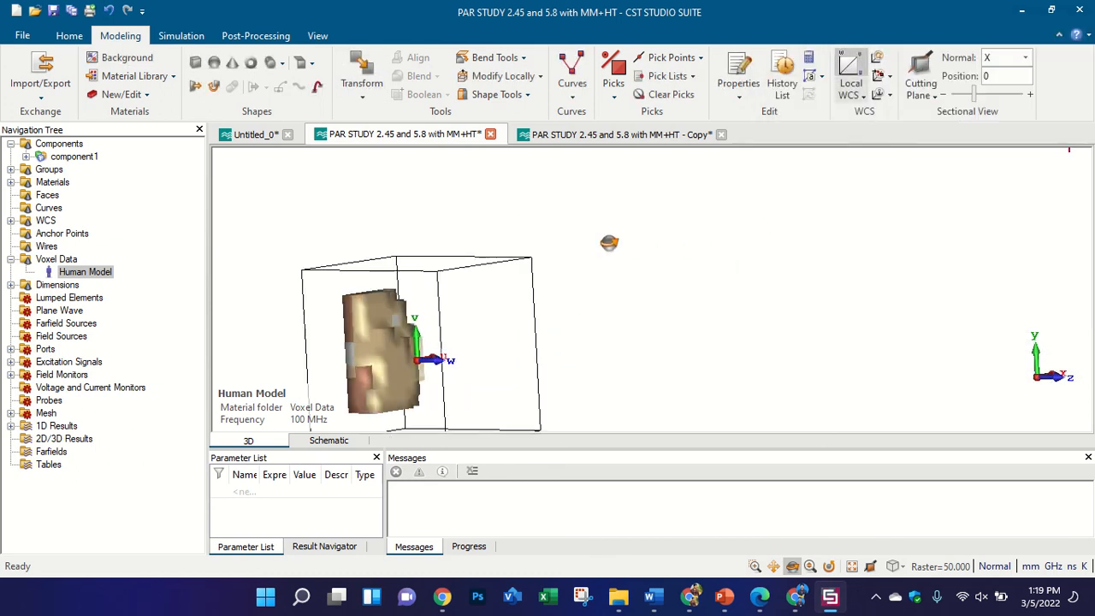
# - Translate the Human Model in the negative U direction until it is roughly centred behind component1
pyautogui.click(55, 147)
pyautogui.scroll(-1, 525, 248)
pyautogui.scroll(2, 458, 326)
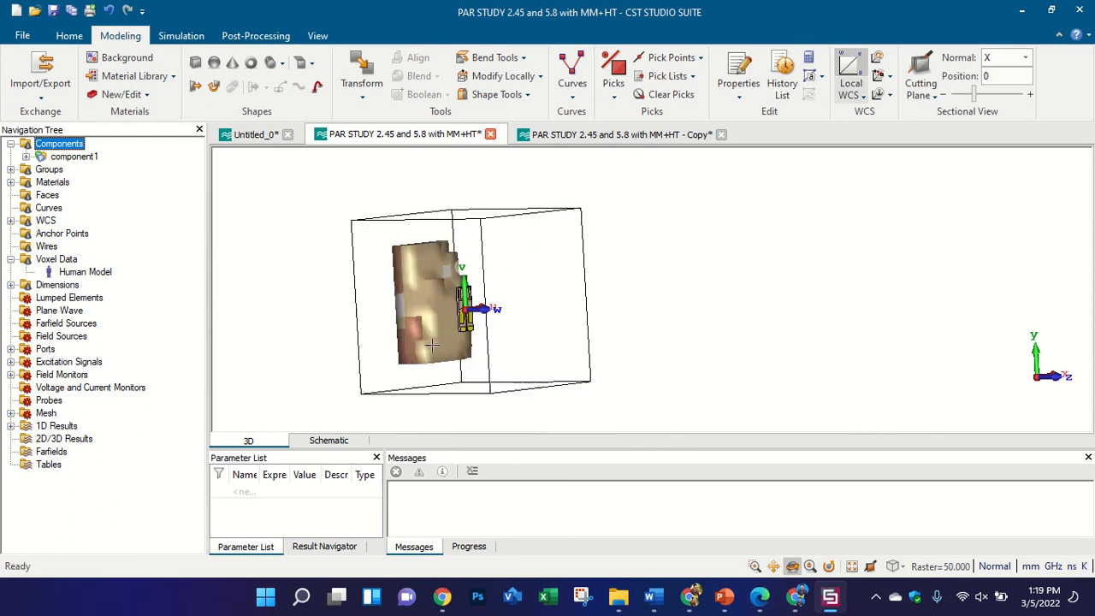
pyautogui.moveTo(505, 322); pyautogui.dragTo(562, 311)
pyautogui.moveTo(587, 275); pyautogui.dragTo(426, 276)
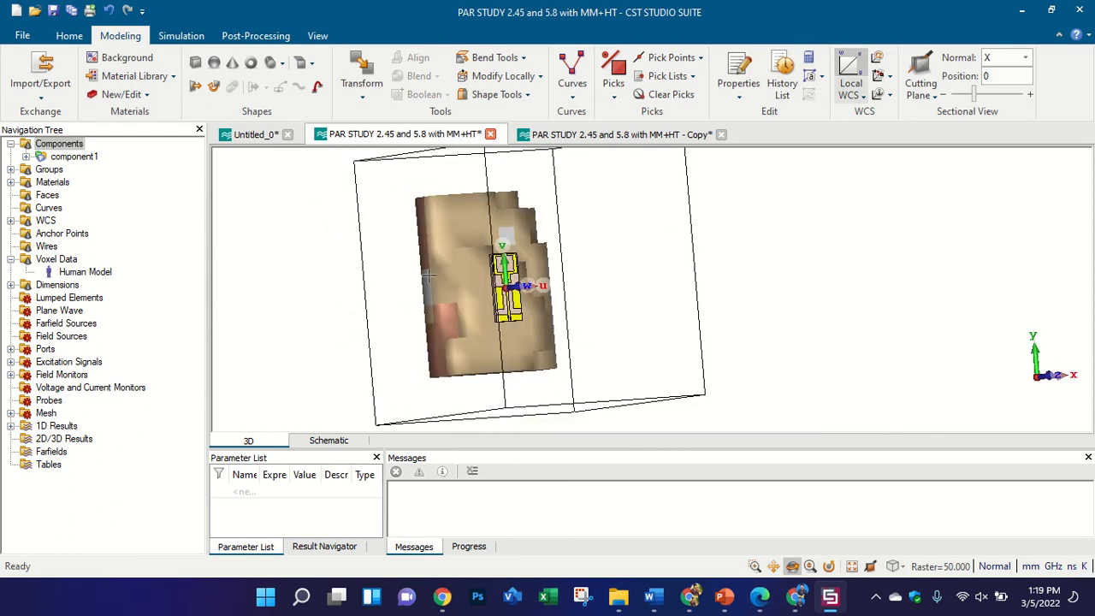
pyautogui.press('KP_5')
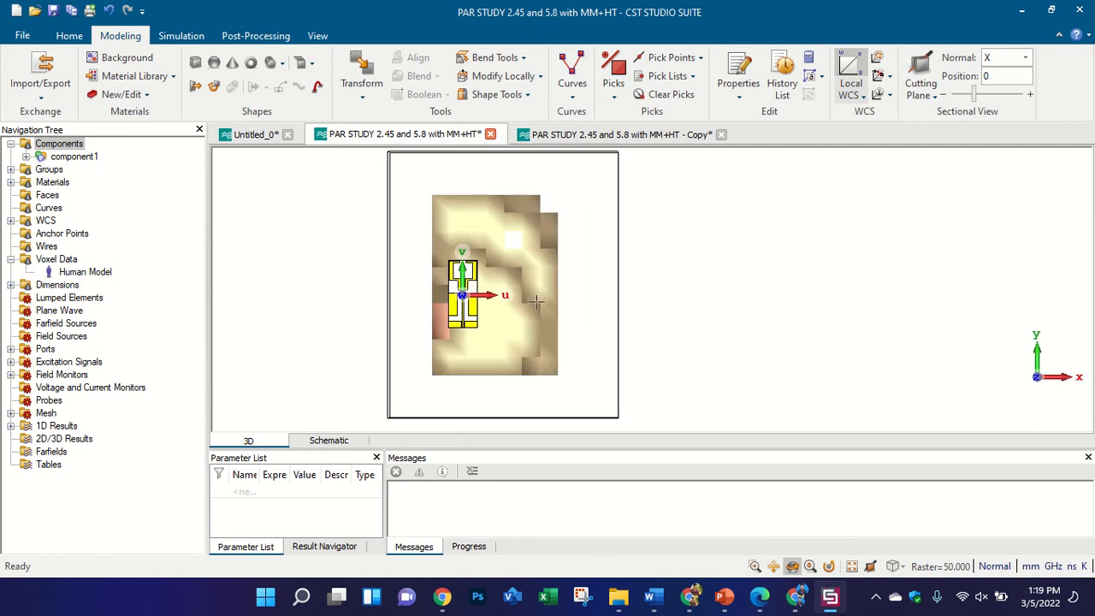
pyautogui.click(84, 271)
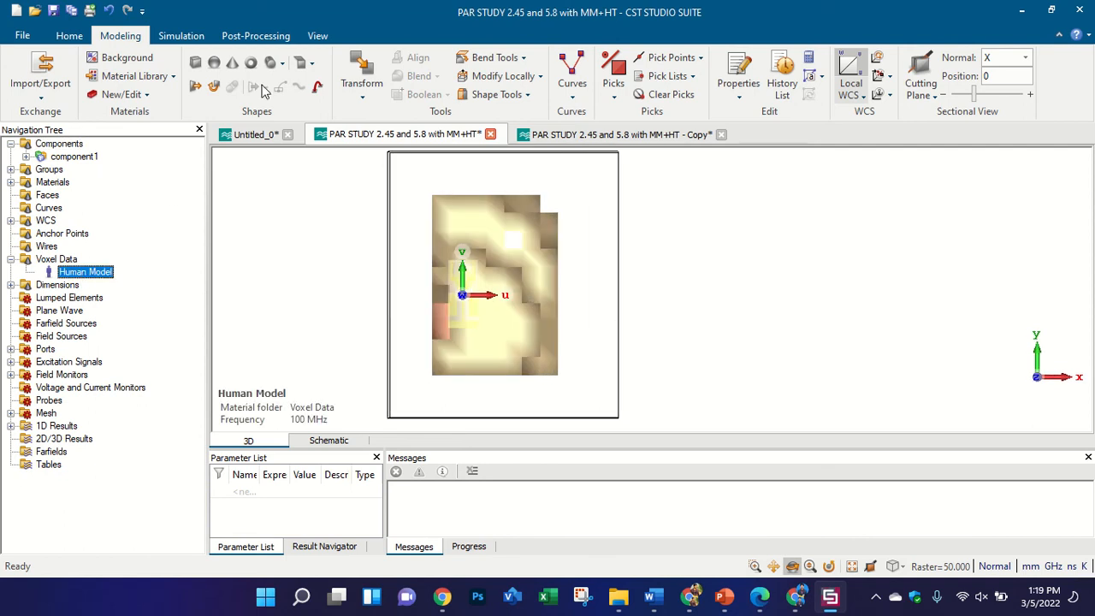
pyautogui.click(362, 77)
pyautogui.moveTo(583, 285); pyautogui.dragTo(537, 286)
pyautogui.click(1049, 55)
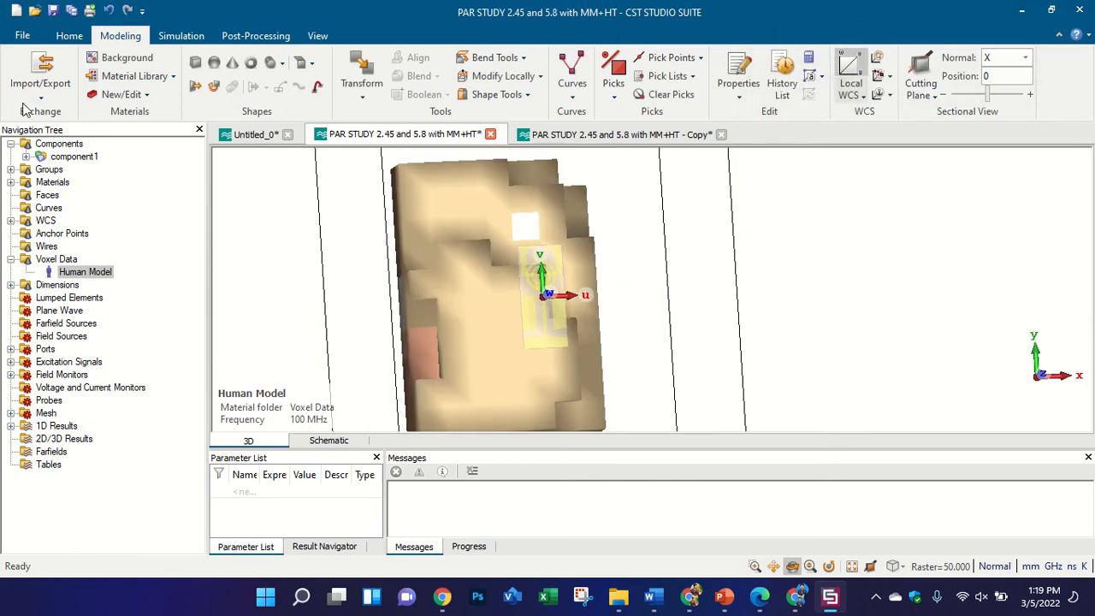
# - Examine the Human Model's position behind component1 and look over the field monitor types without adding a monitor
pyautogui.click(67, 146)
pyautogui.moveTo(516, 290); pyautogui.dragTo(582, 276)
pyautogui.scroll(-3, 485, 255)
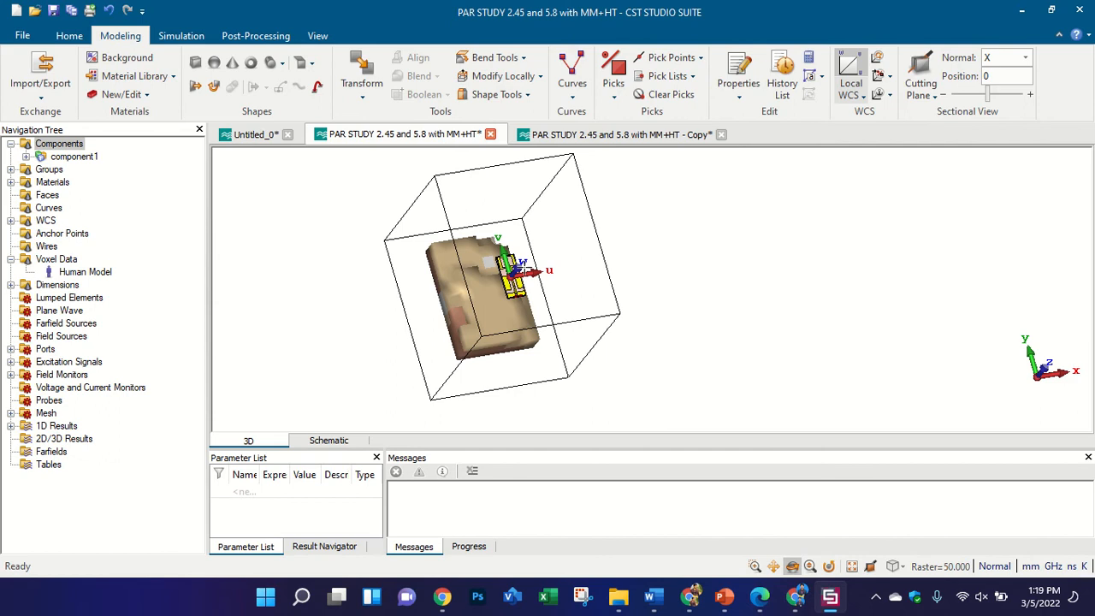
pyautogui.scroll(2, 525, 269)
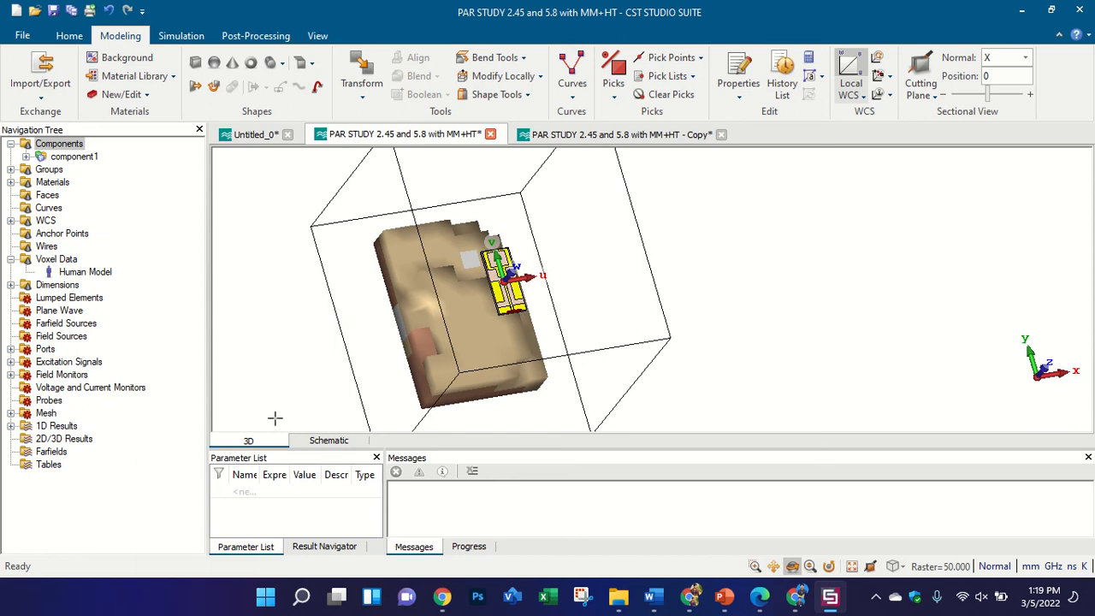
pyautogui.click(181, 36)
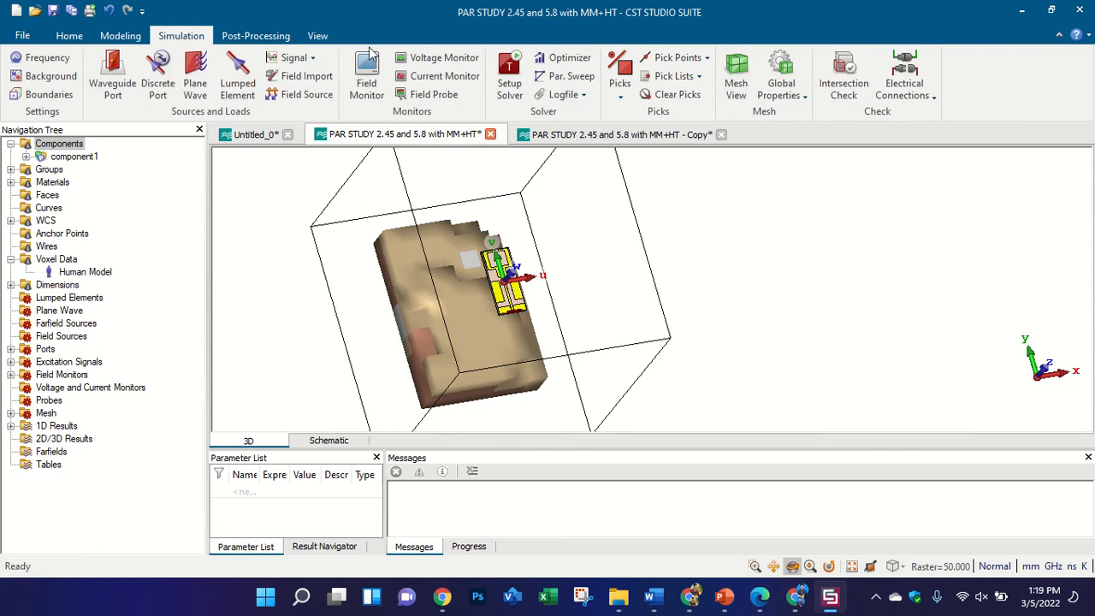
pyautogui.click(363, 85)
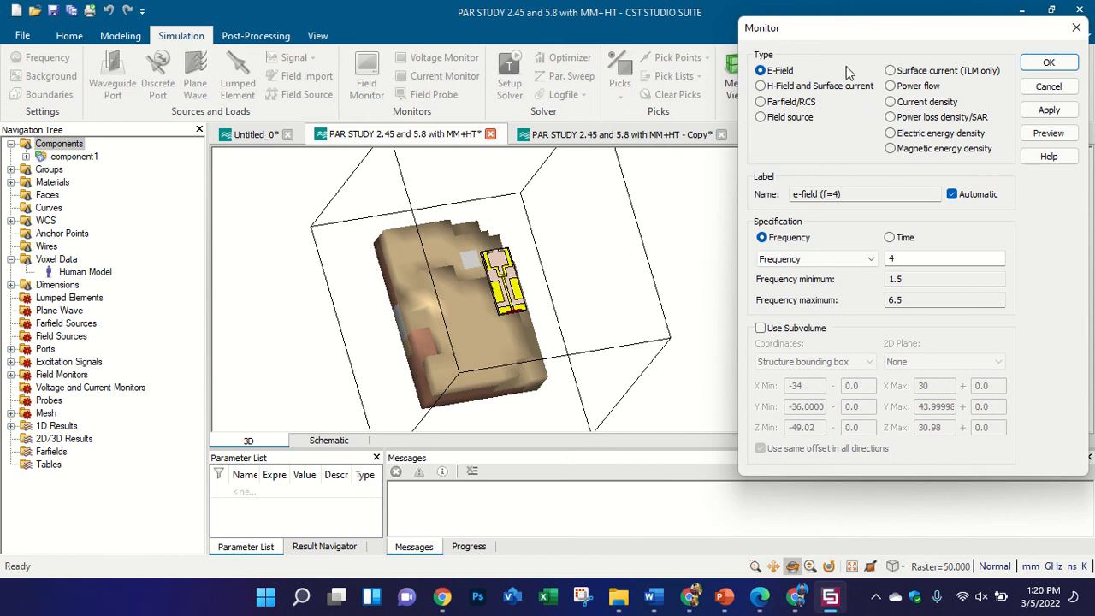
pyautogui.click(1076, 27)
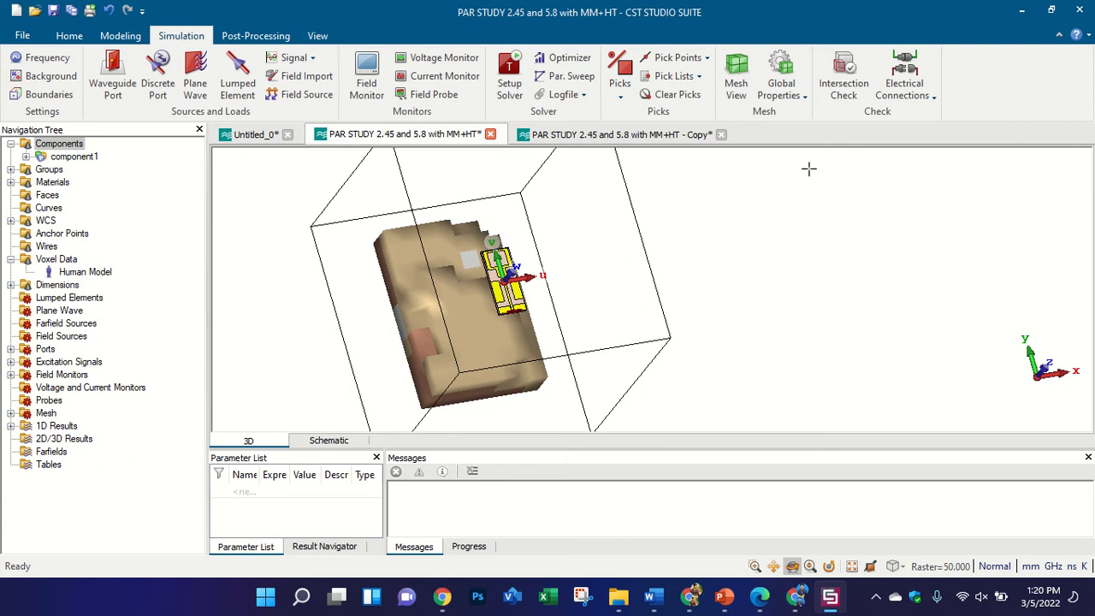
pyautogui.scroll(2, 520, 309)
pyautogui.moveTo(458, 288); pyautogui.dragTo(539, 205)
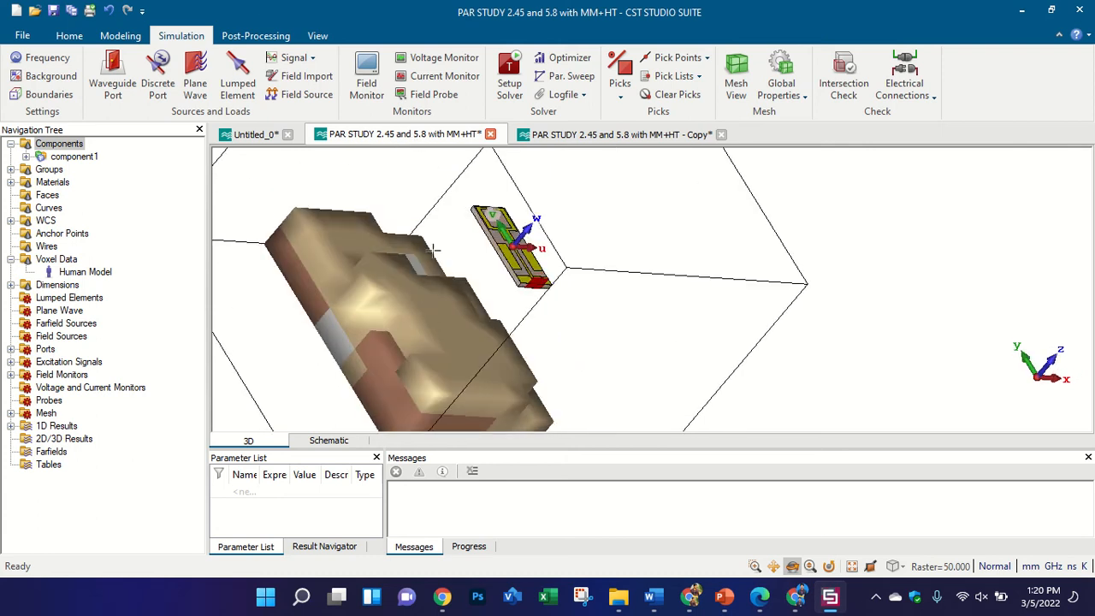
pyautogui.scroll(-3, 452, 272)
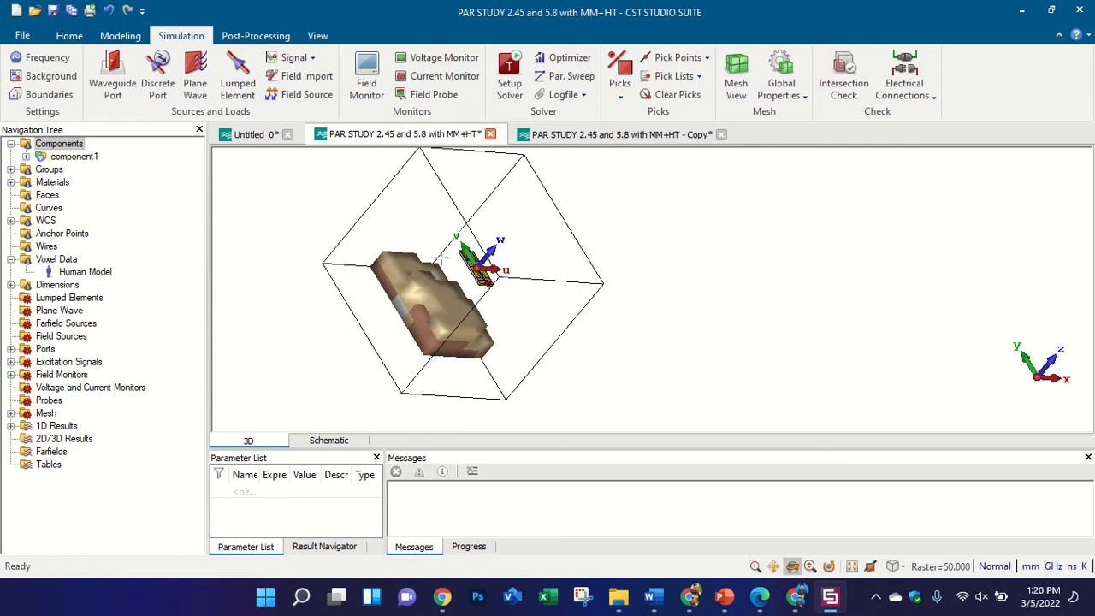
pyautogui.press('space')
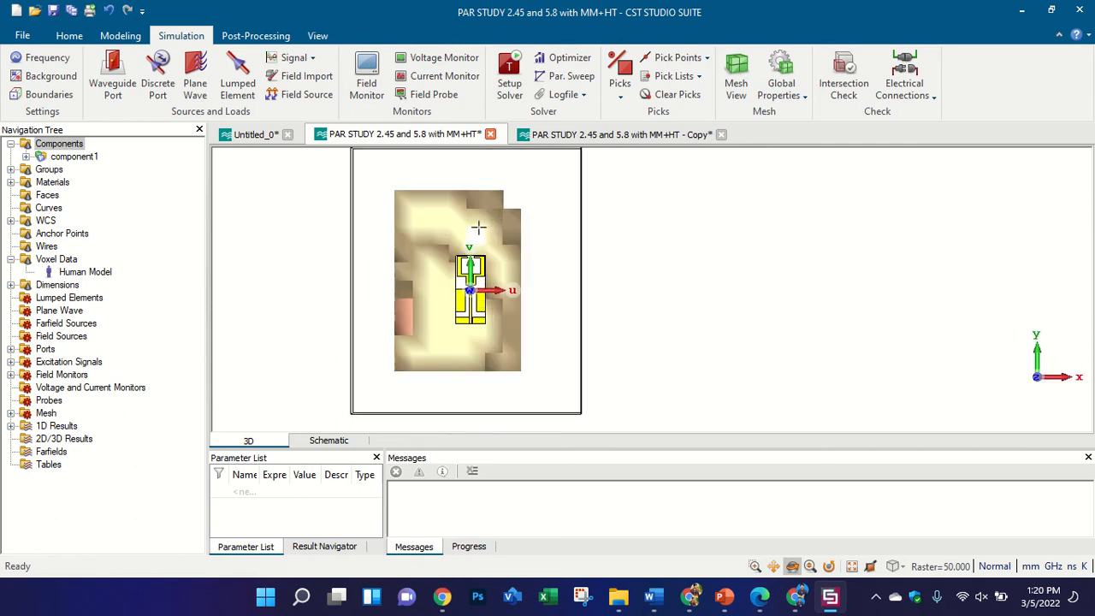
# - Start the time domain solver with the hexahedral mesh, -40 dB accuracy, all ports and all modes
pyautogui.click(116, 35)
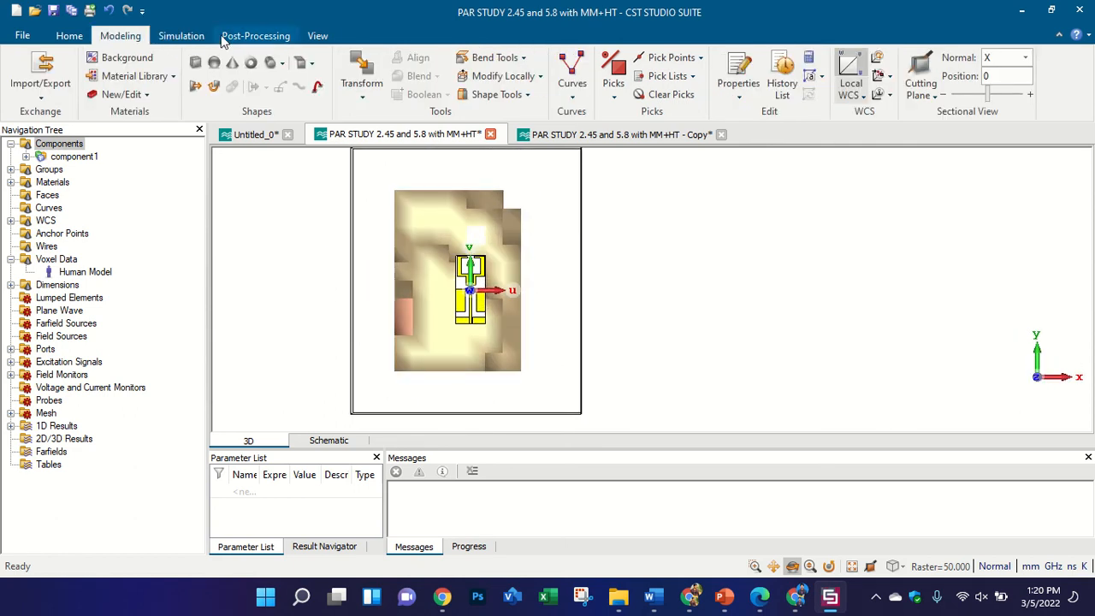
pyautogui.click(190, 38)
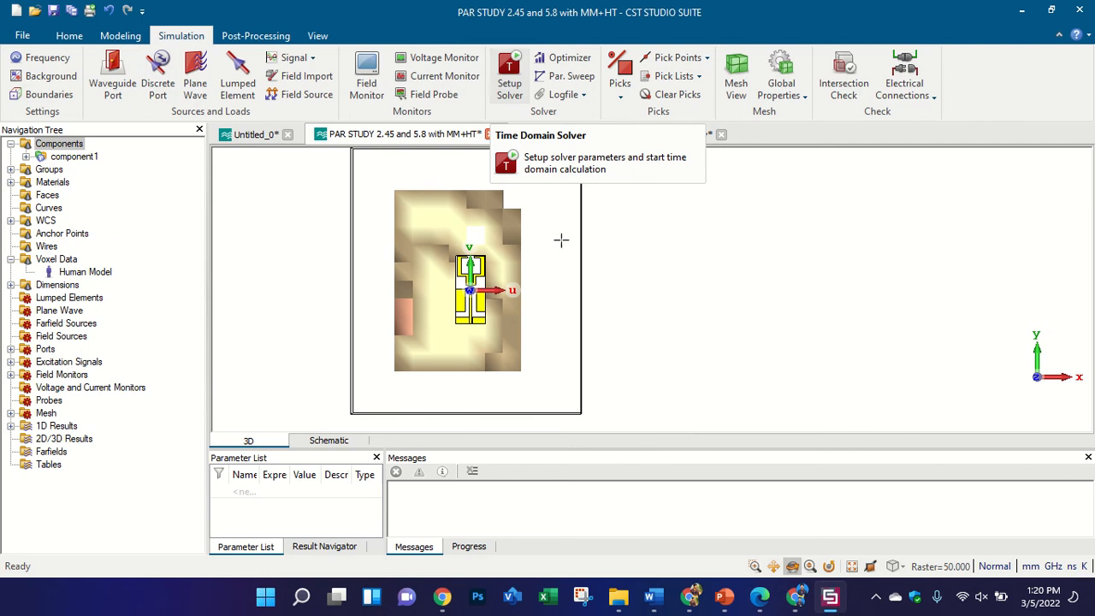
pyautogui.moveTo(575, 327); pyautogui.dragTo(407, 328)
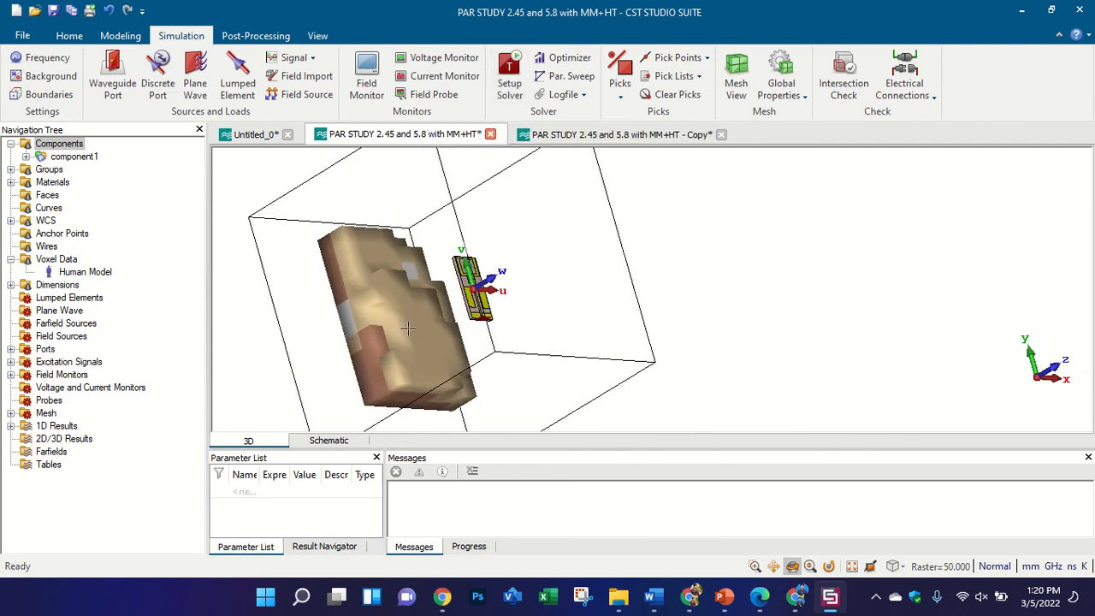
pyautogui.scroll(-2, 395, 332)
pyautogui.press('5')
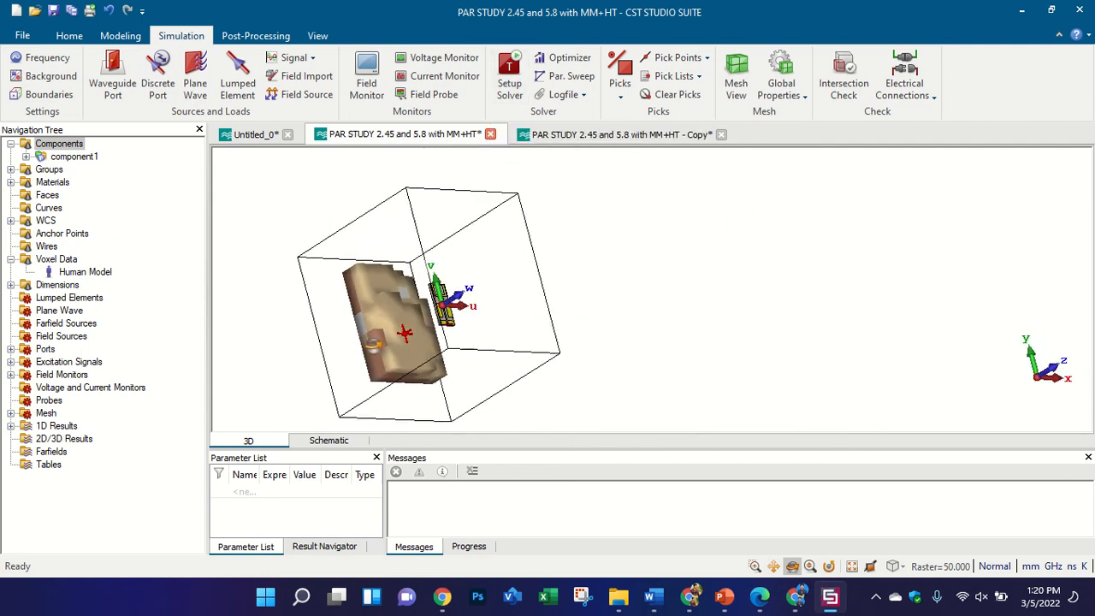
pyautogui.scroll(2, 355, 296)
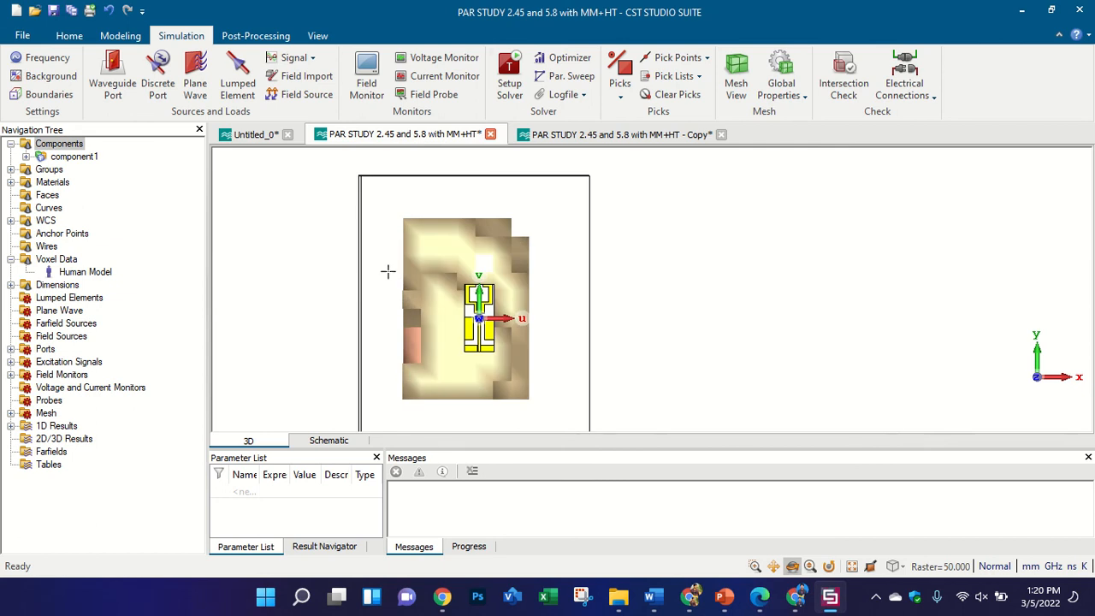
pyautogui.click(510, 77)
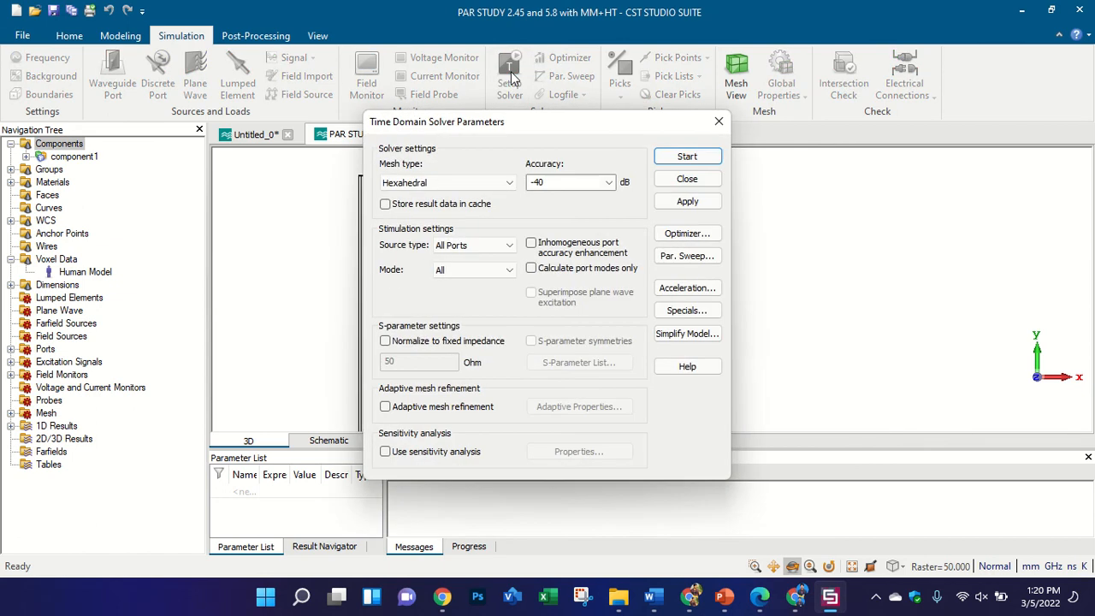
pyautogui.click(705, 159)
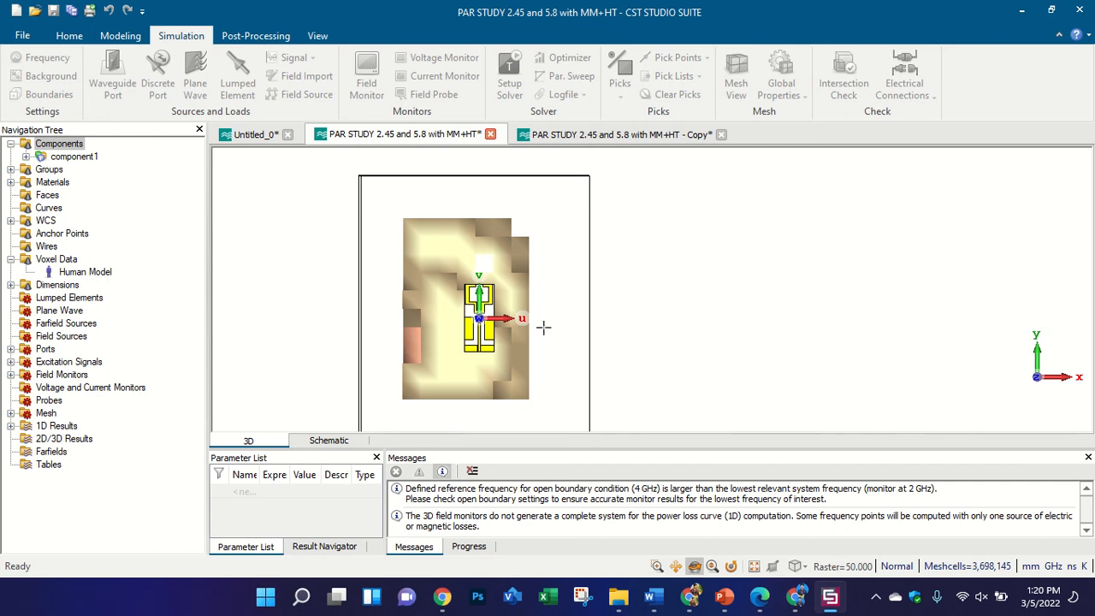
# - While the solver runs, examine the antenna and voxel block from several angles and look up the SAR post-processing option
pyautogui.moveTo(538, 326); pyautogui.dragTo(416, 357)
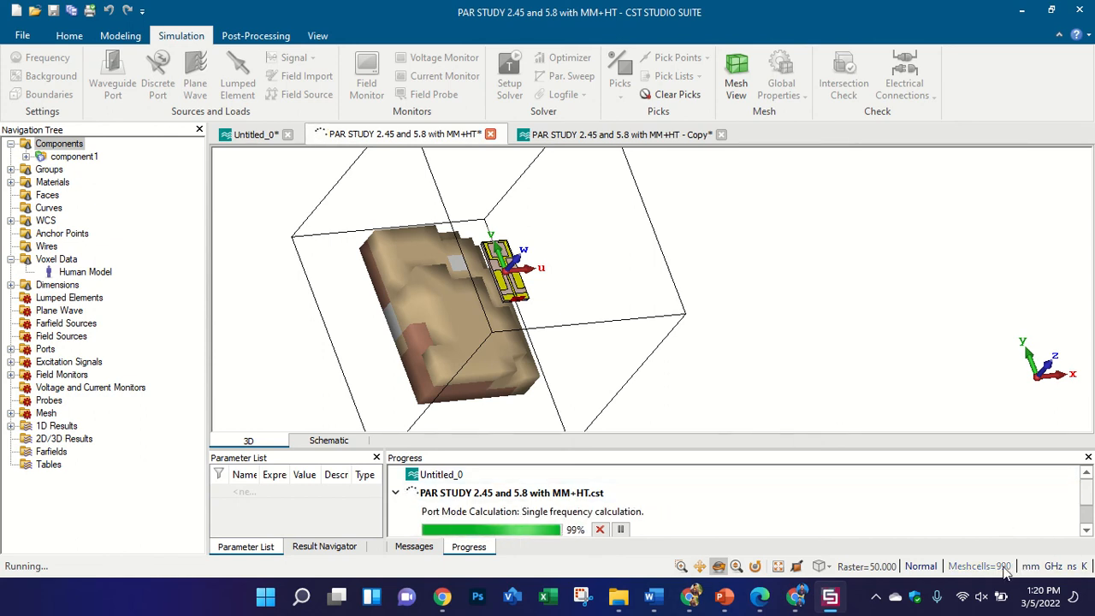
pyautogui.click(481, 338)
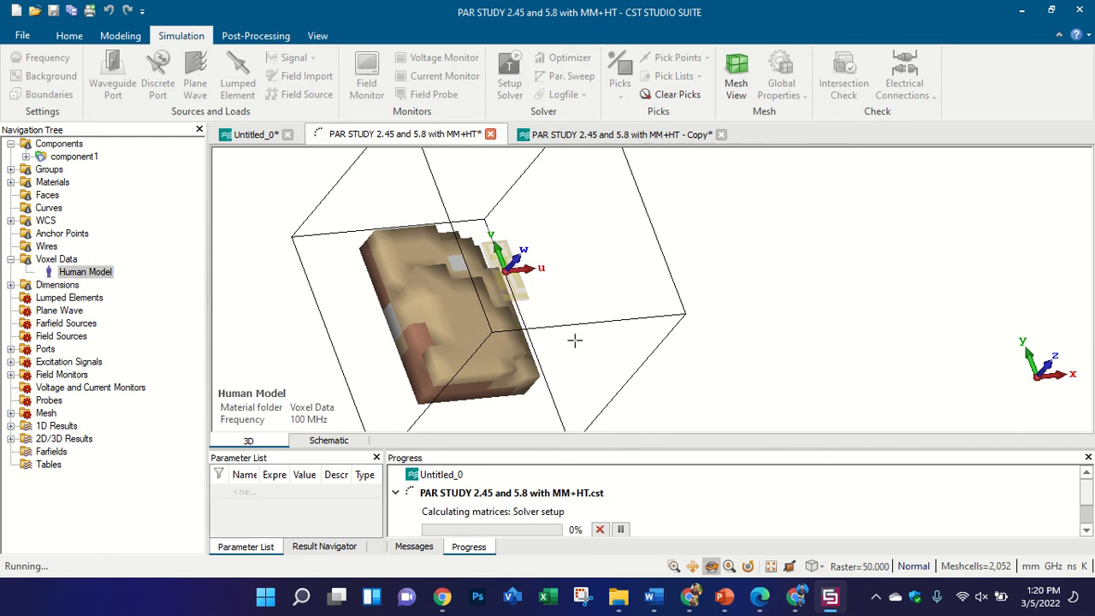
pyautogui.moveTo(575, 340); pyautogui.dragTo(860, 348)
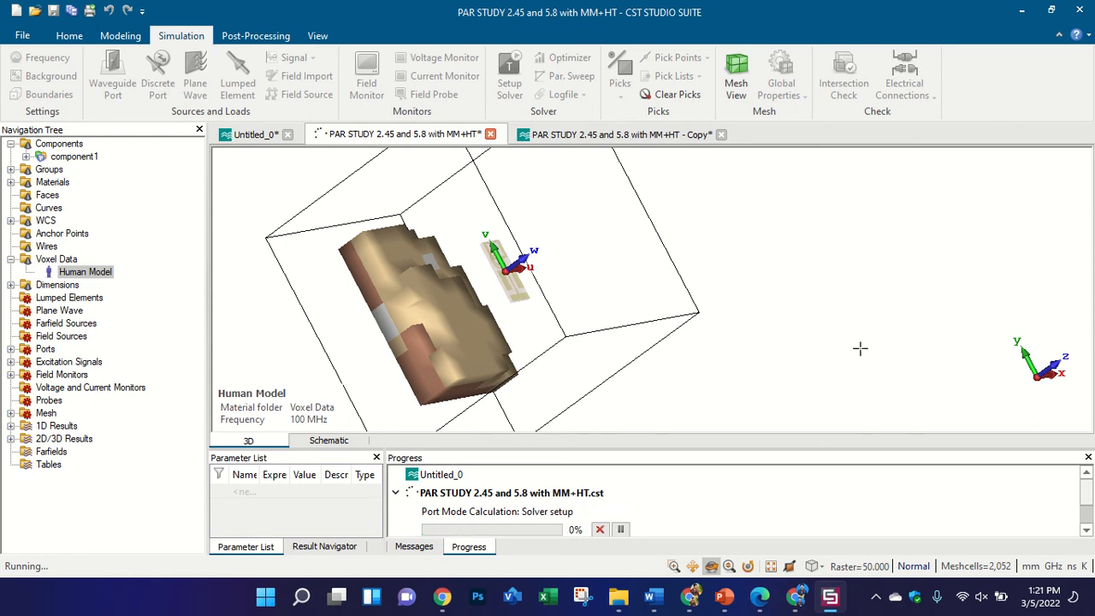
pyautogui.click(48, 145)
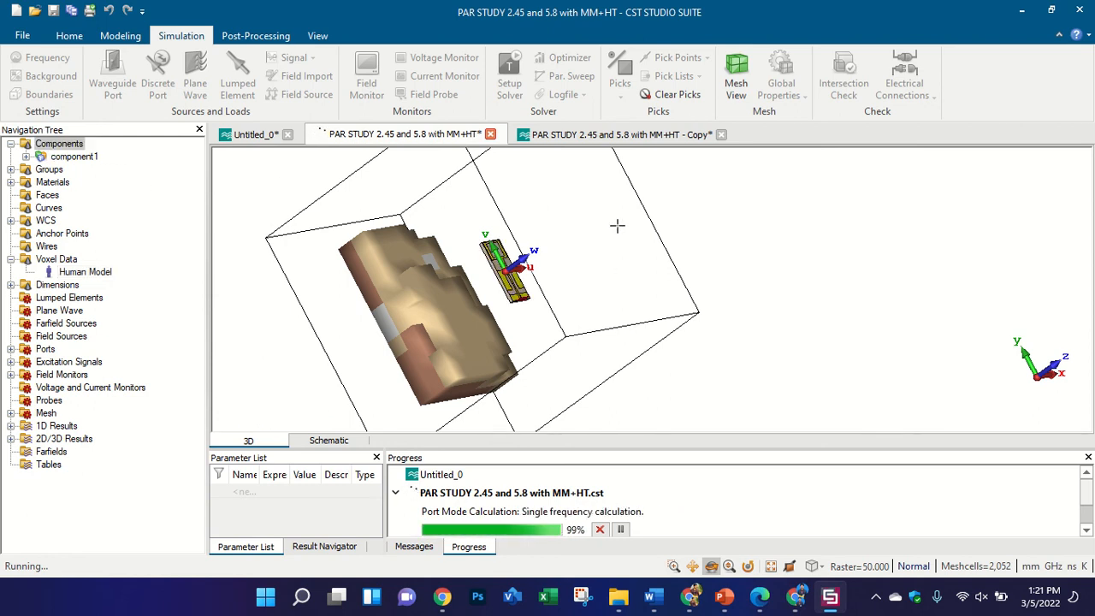
pyautogui.moveTo(616, 225); pyautogui.dragTo(439, 262)
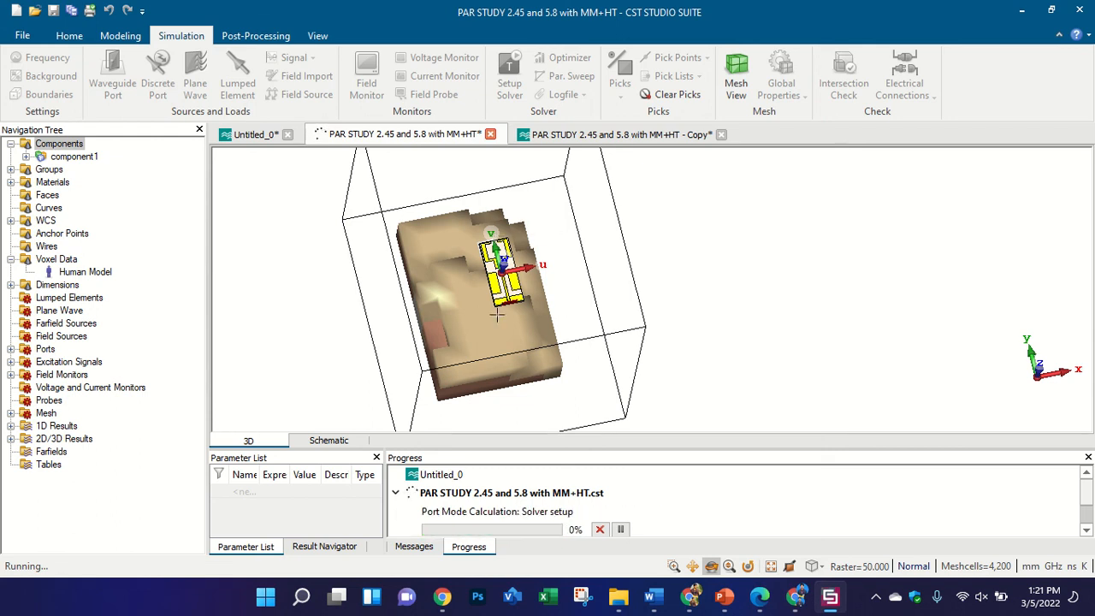
pyautogui.moveTo(569, 233); pyautogui.dragTo(546, 302)
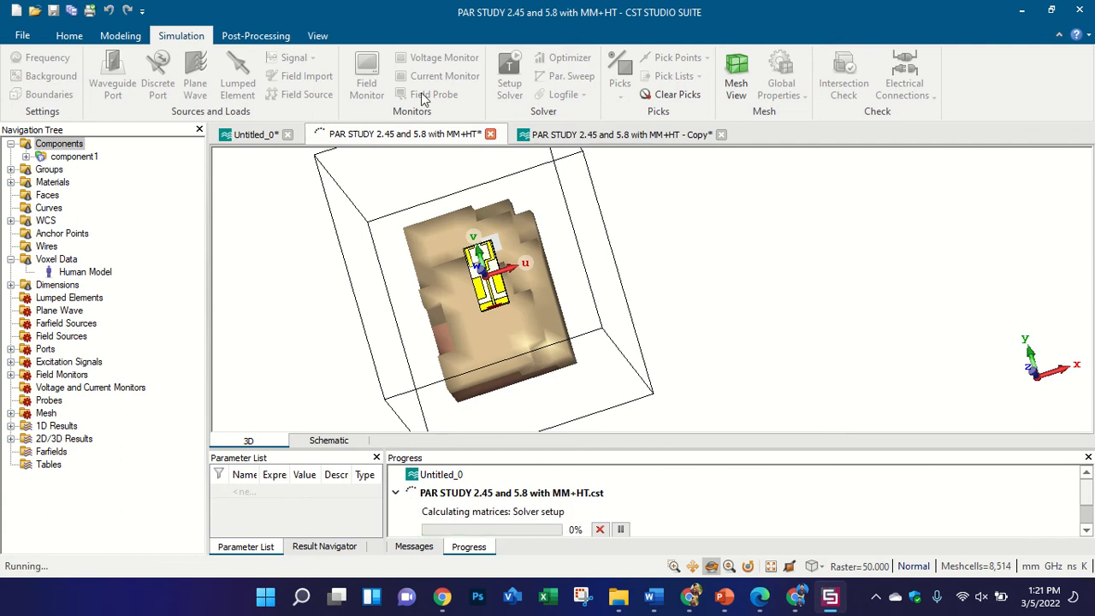
pyautogui.click(267, 36)
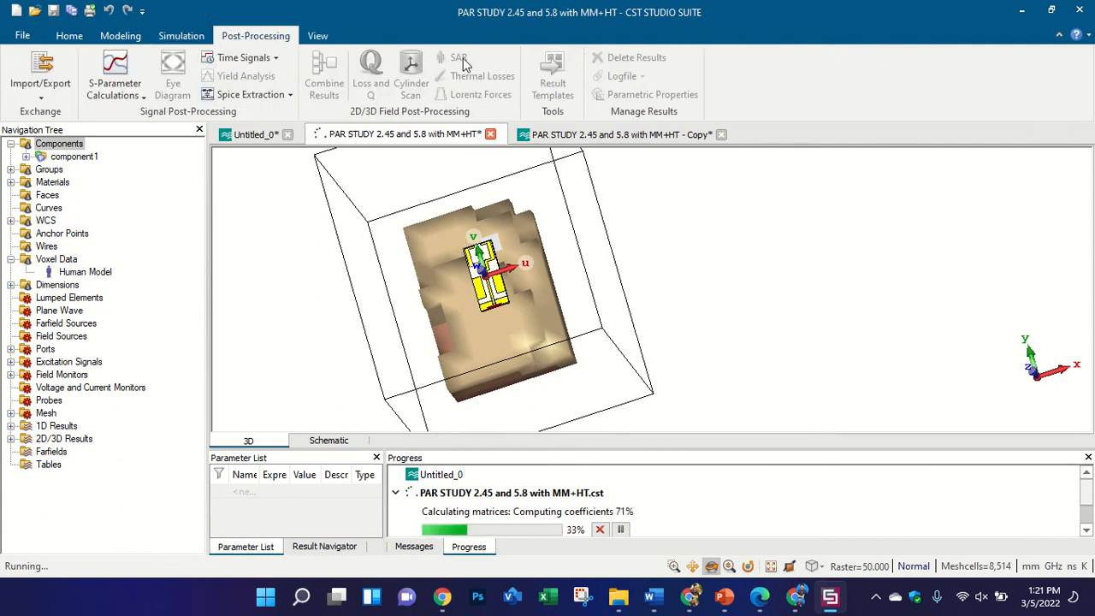
pyautogui.moveTo(581, 268); pyautogui.dragTo(674, 175)
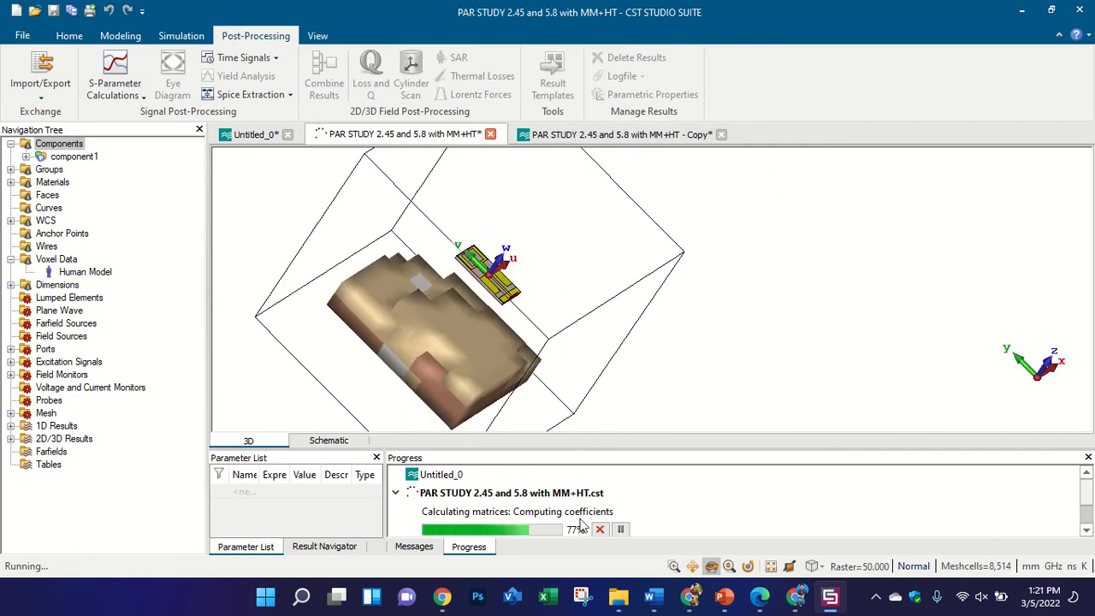
# - Switch to File Explorer, browse the CSTHUMANMODELDATASET-Copy22 folder and the E: drive, and switch back to CST Studio Suite
pyautogui.click(620, 599)
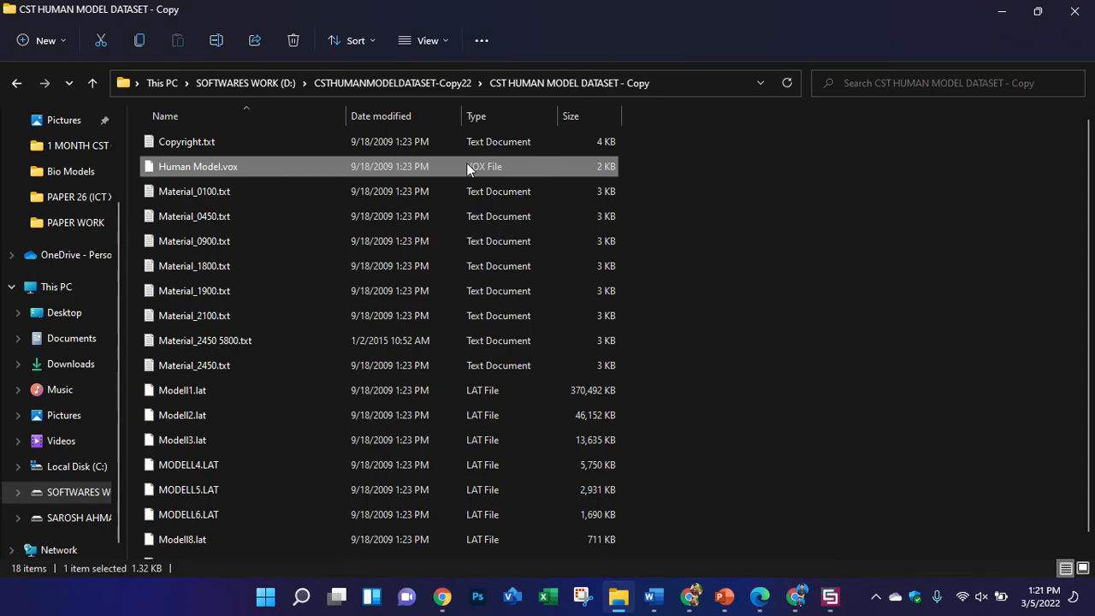
pyautogui.click(372, 84)
pyautogui.scroll(-1, 94, 424)
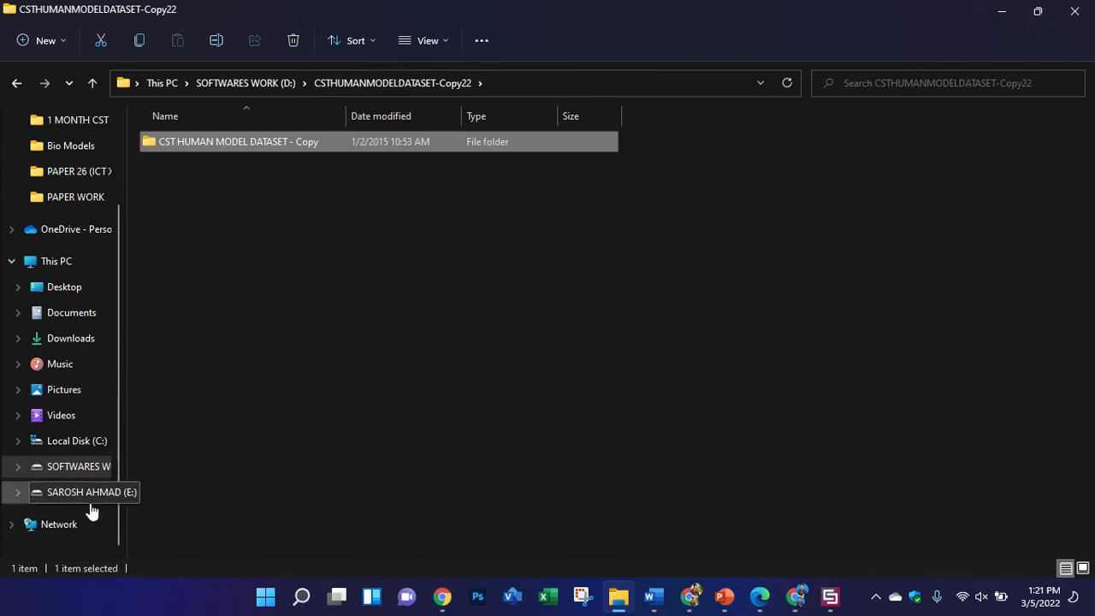
pyautogui.click(91, 499)
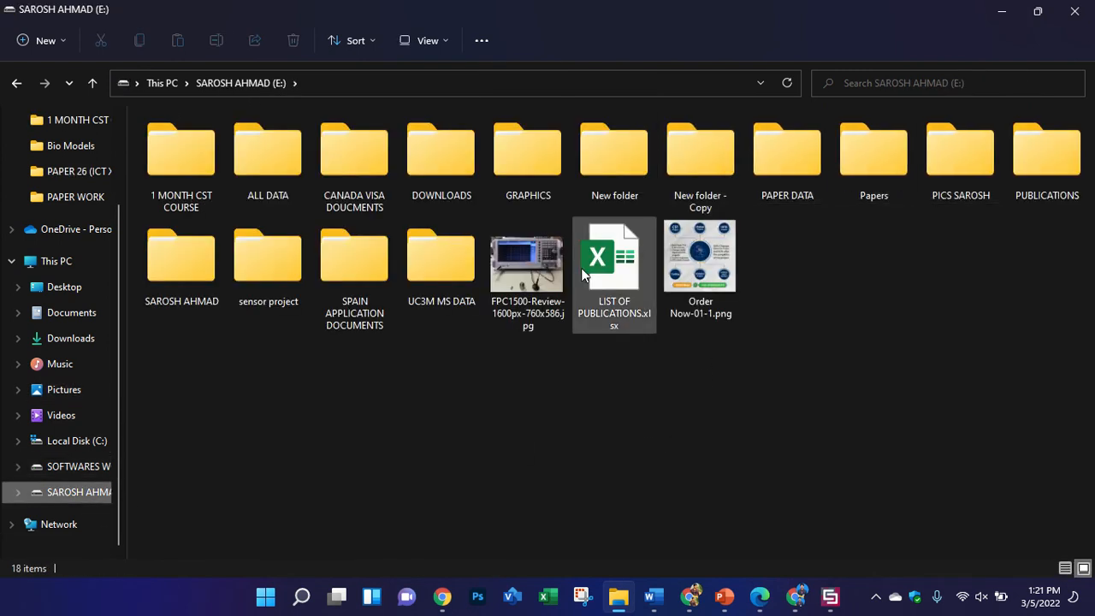
pyautogui.click(829, 598)
pyautogui.click(827, 603)
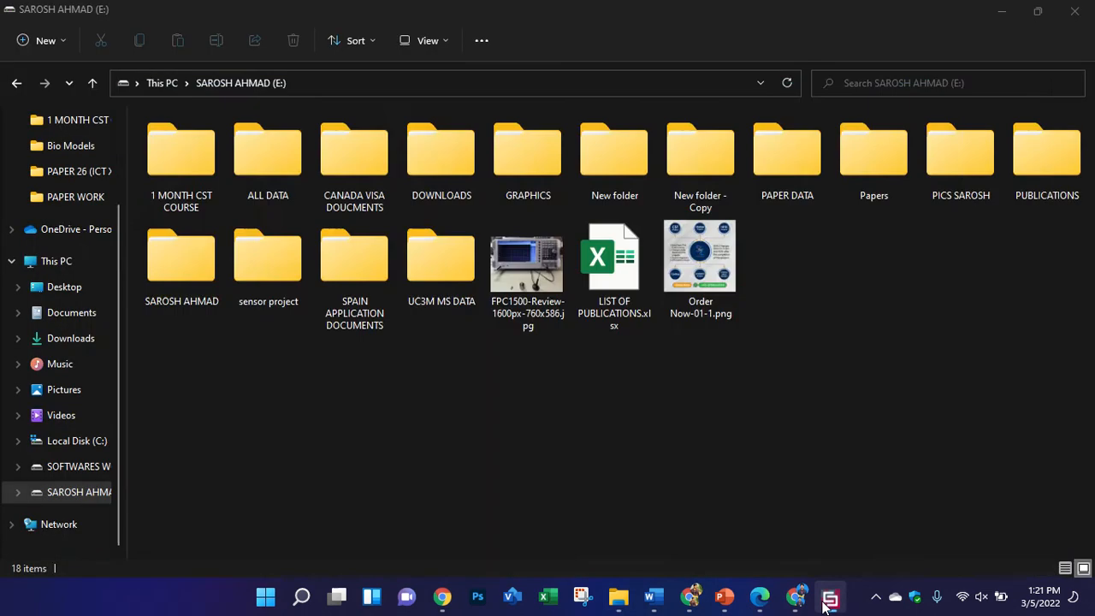
# - Switch back to CST Studio Suite and examine the antenna over the Human Model from the front while the solver runs
pyautogui.click(827, 603)
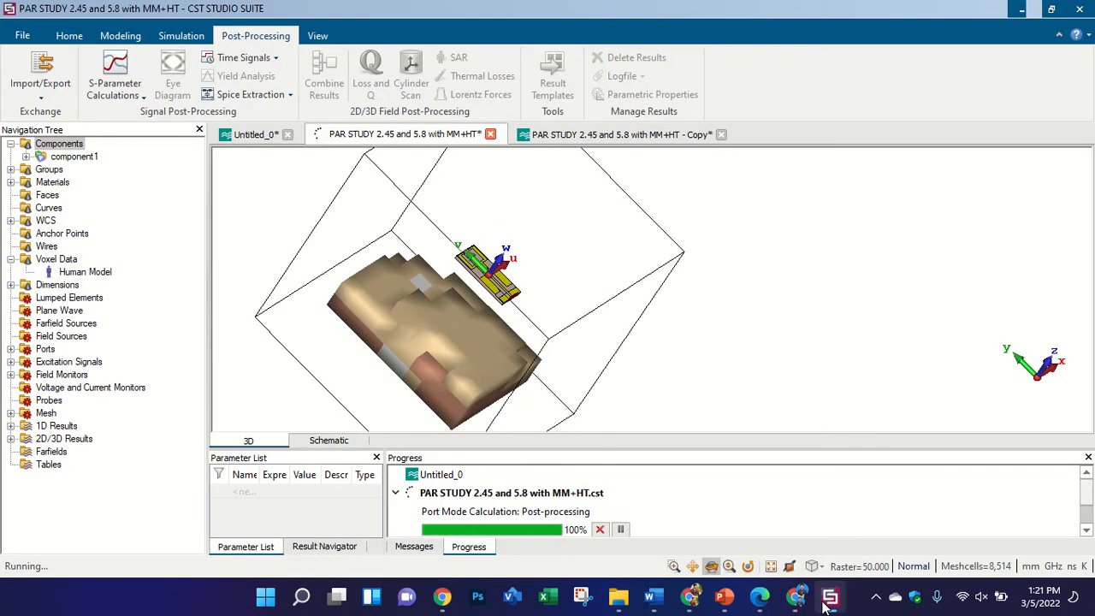
pyautogui.click(824, 598)
pyautogui.click(825, 598)
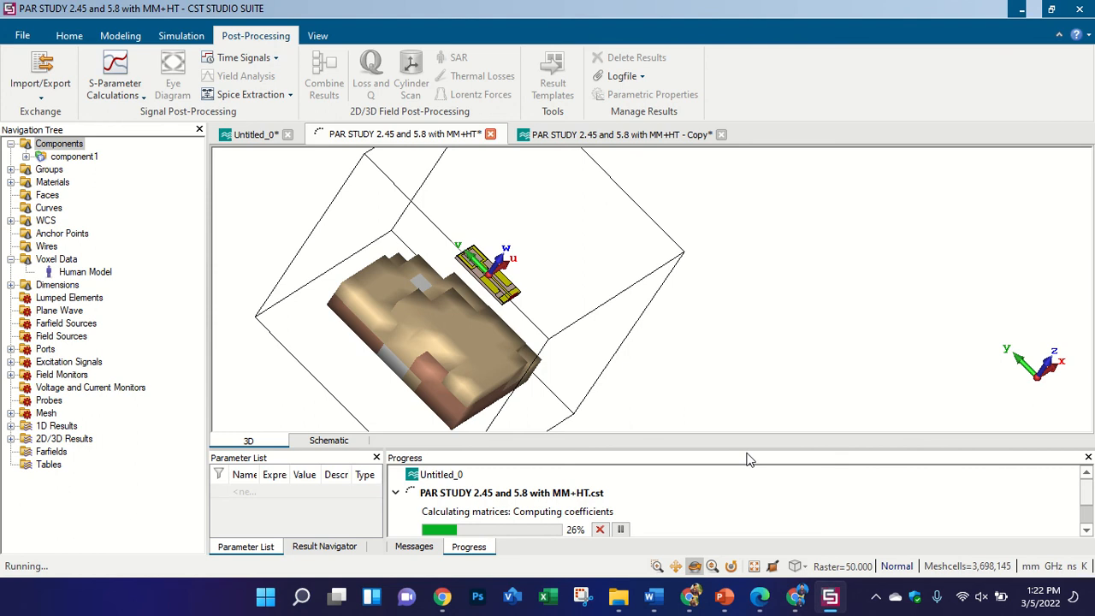
pyautogui.moveTo(684, 299); pyautogui.dragTo(562, 390)
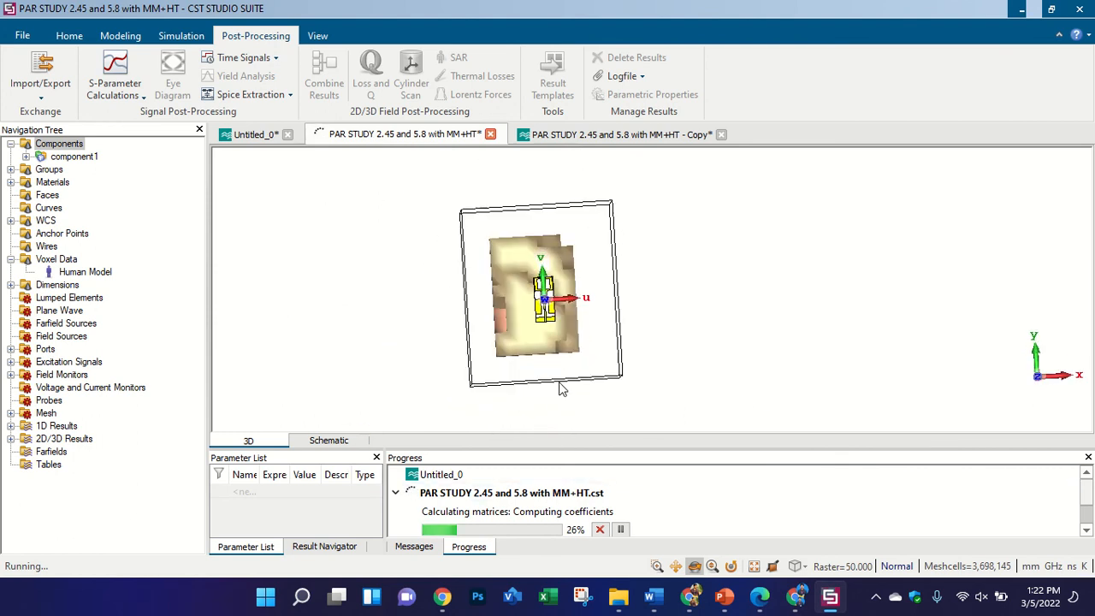
pyautogui.press('5')
pyautogui.scroll(2, 535, 278)
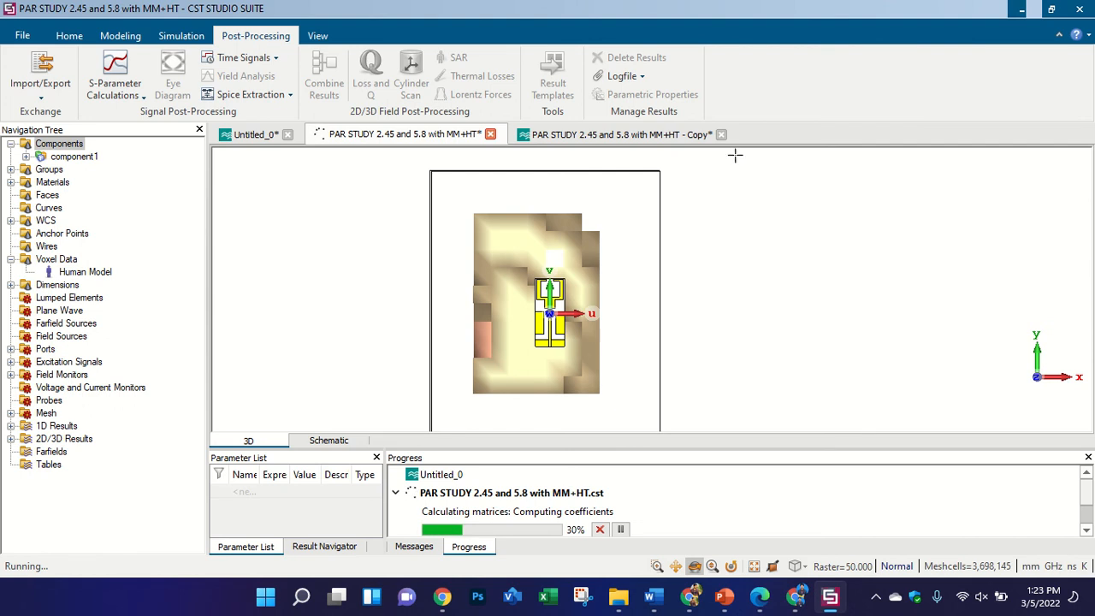
pyautogui.click(648, 140)
pyautogui.click(420, 135)
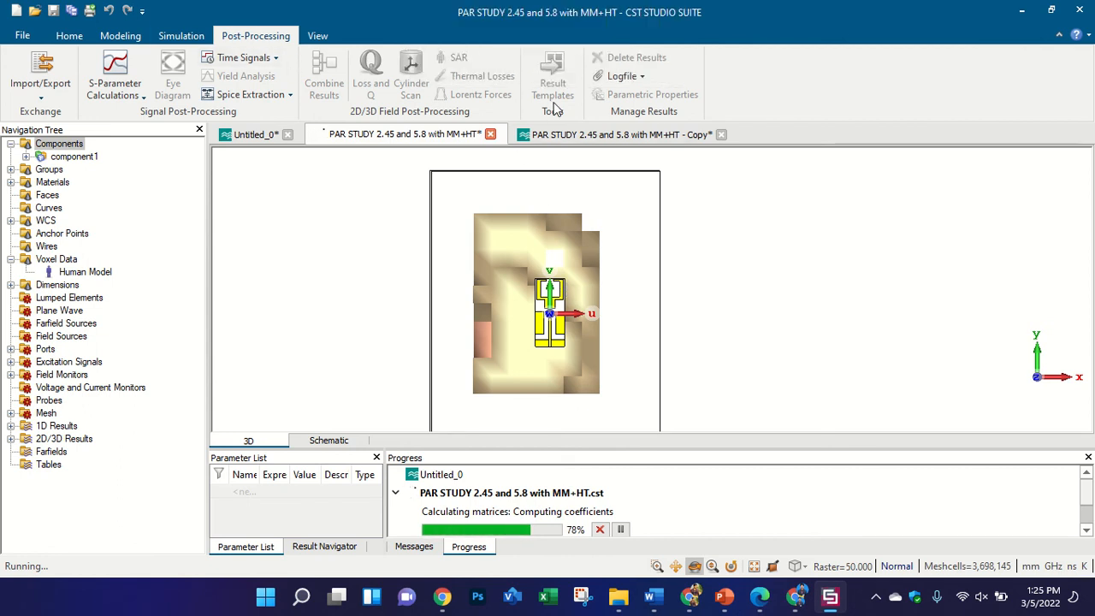
# - Look at the result templates of the PAR STUDY 2.45 and 5.8 with MM+HT - Copy project without changing them
pyautogui.click(578, 135)
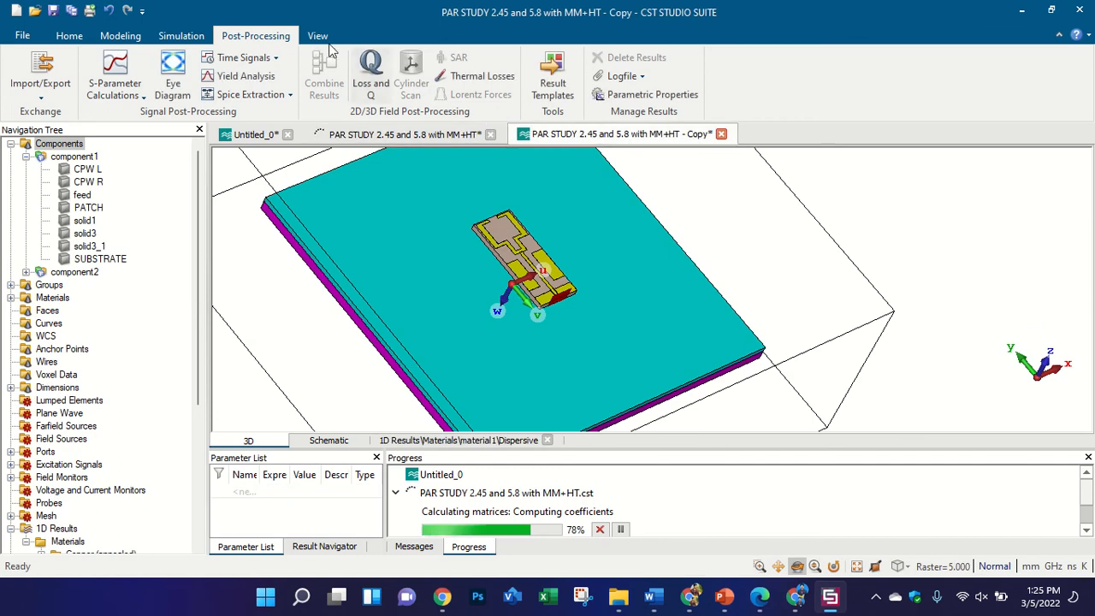
pyautogui.click(553, 75)
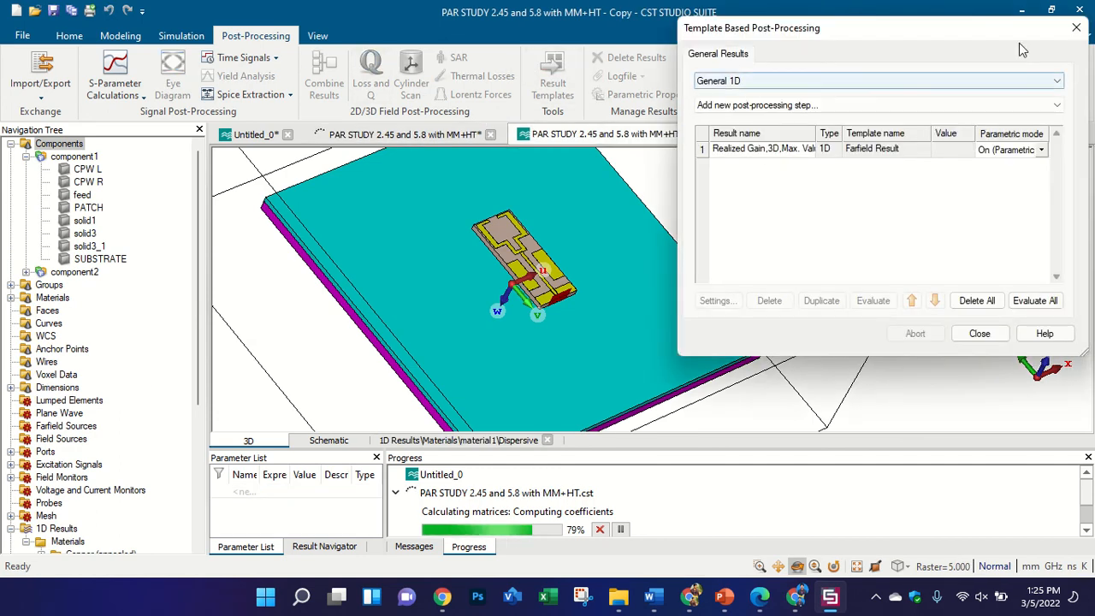
pyautogui.click(1076, 27)
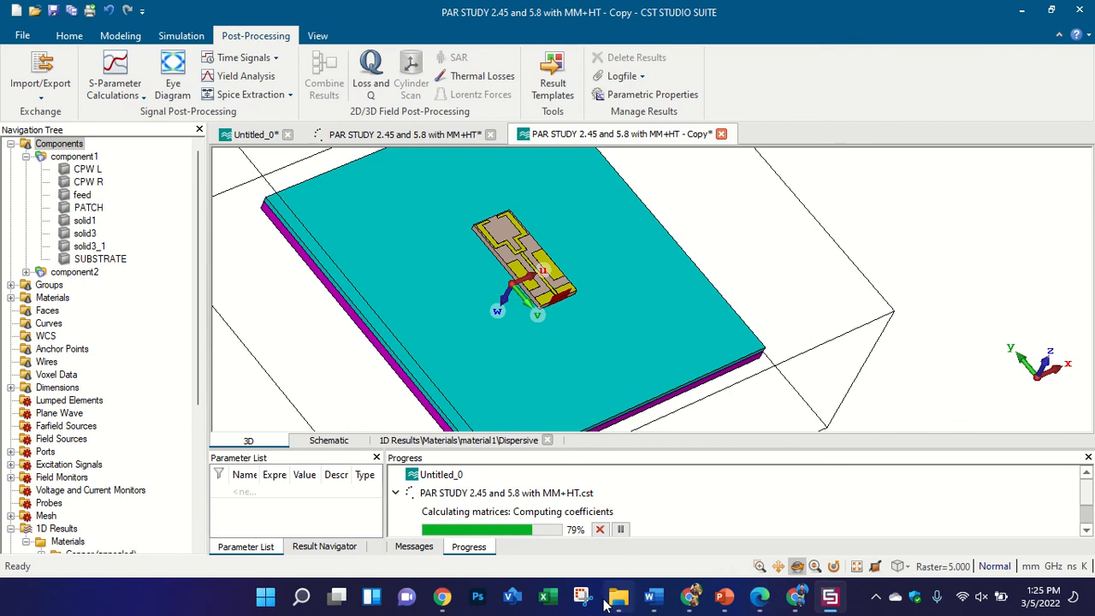
# - Switch to Microsoft Edge and read the Specific Absorption Rate (SAR) Analysis section with its equations in the metasurface antenna paper
pyautogui.click(758, 597)
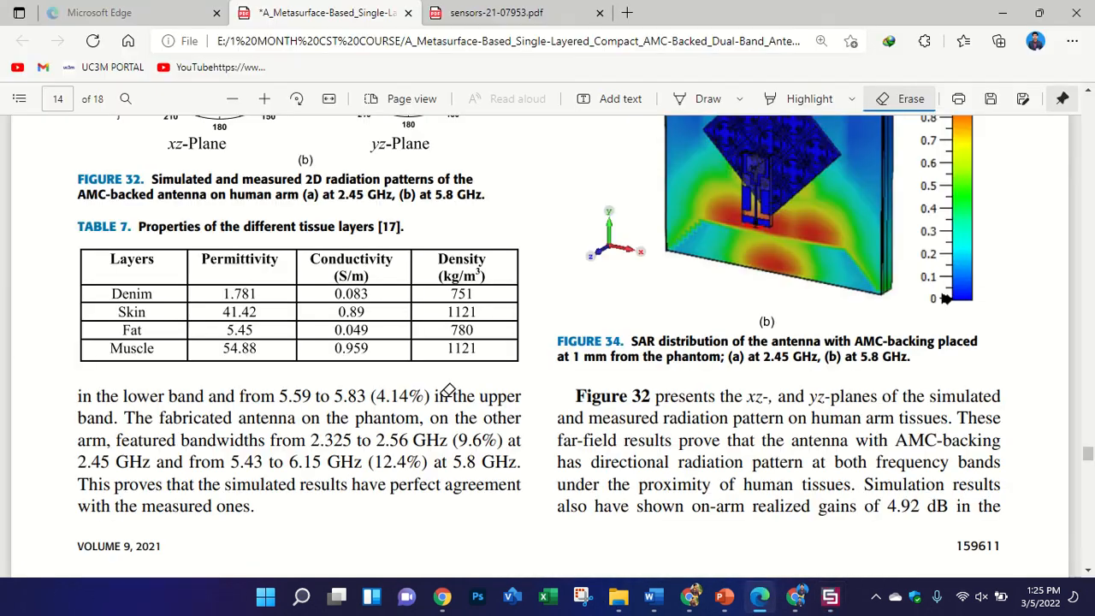
pyautogui.scroll(-15, 449, 389)
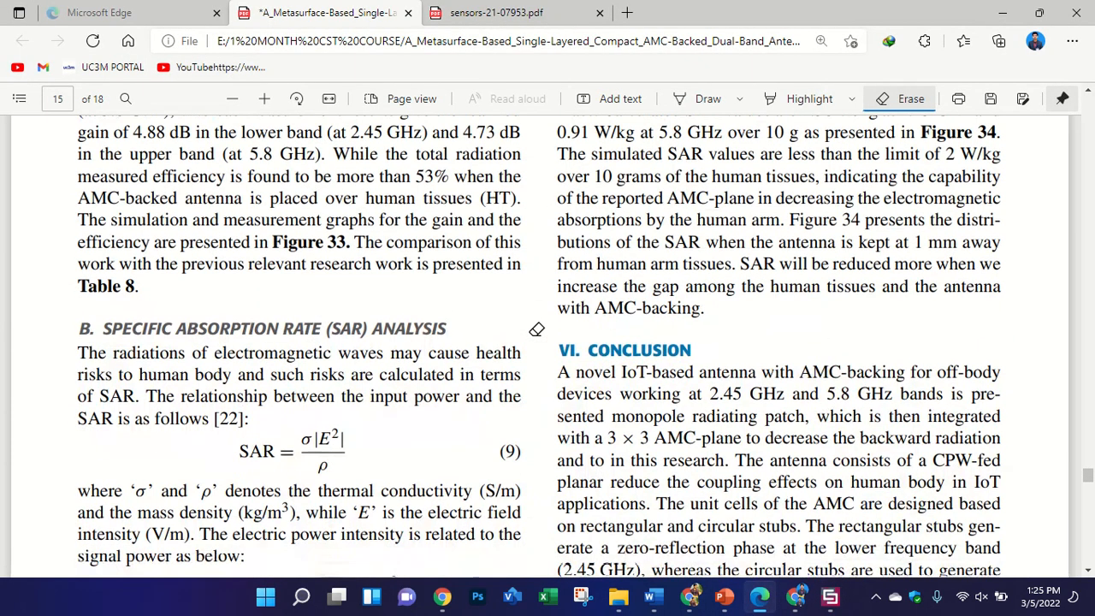
pyautogui.scroll(-3, 470, 290)
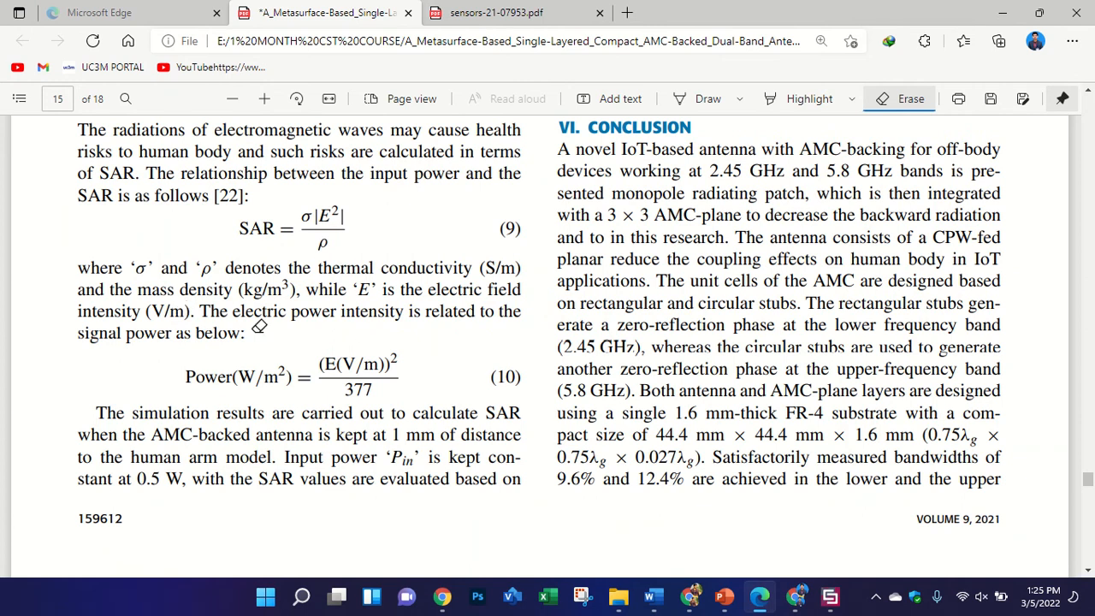
pyautogui.scroll(1, 307, 385)
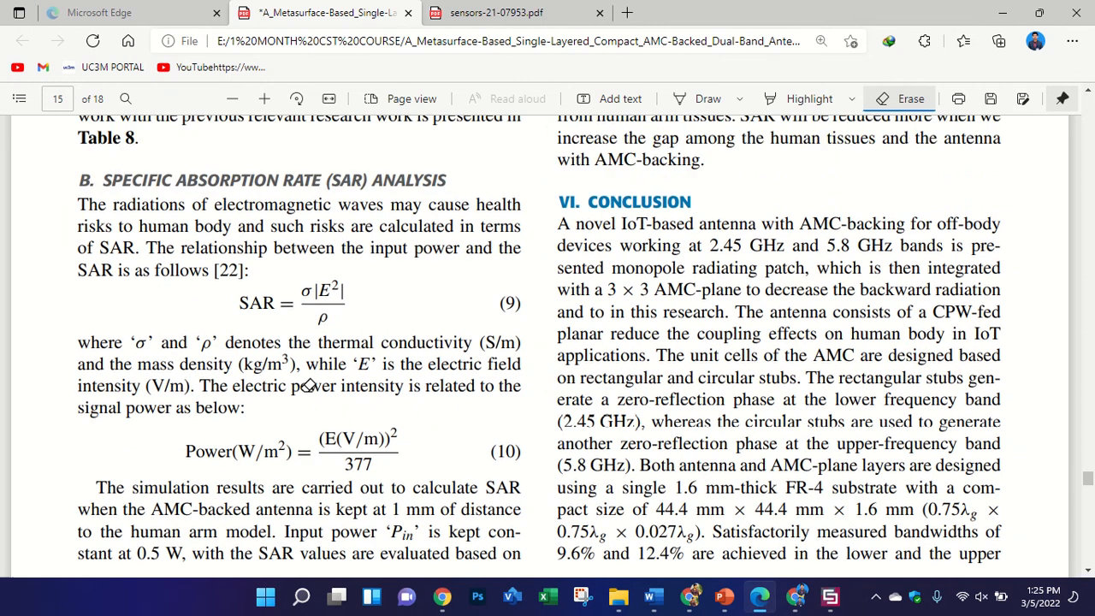
pyautogui.scroll(1, 304, 386)
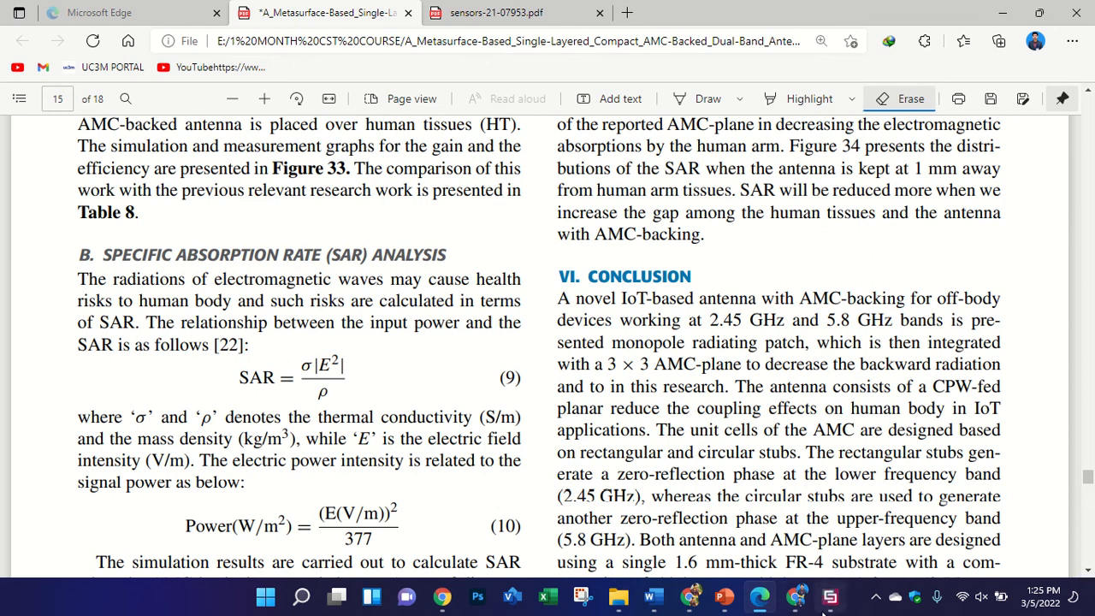
# - Switch back to CST Studio Suite and look over the field monitor types in the copy project without adding a monitor
pyautogui.click(830, 596)
pyautogui.click(190, 38)
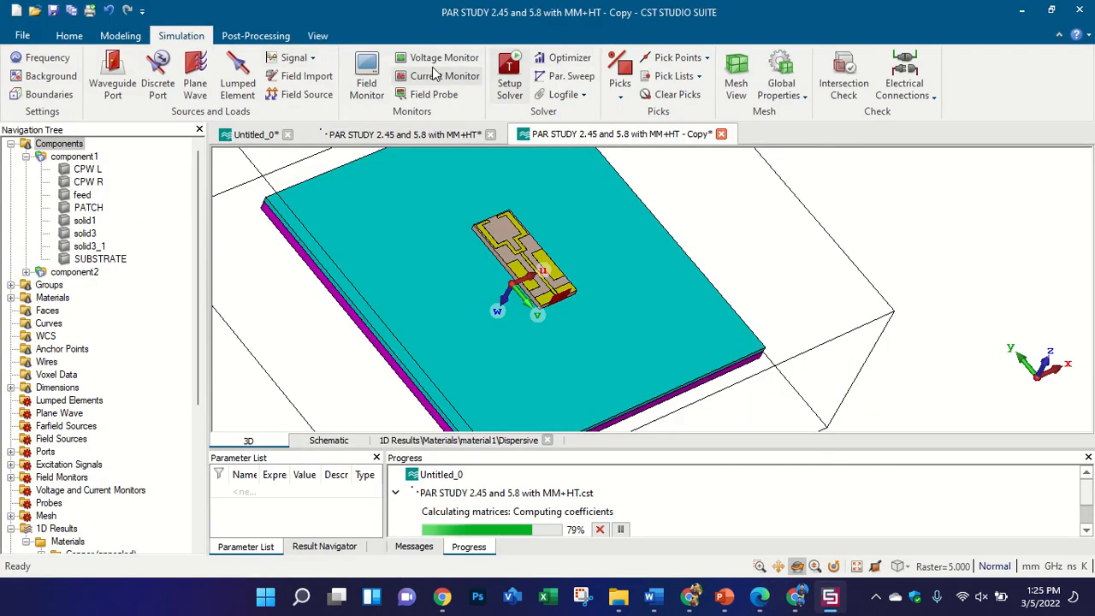
pyautogui.click(366, 83)
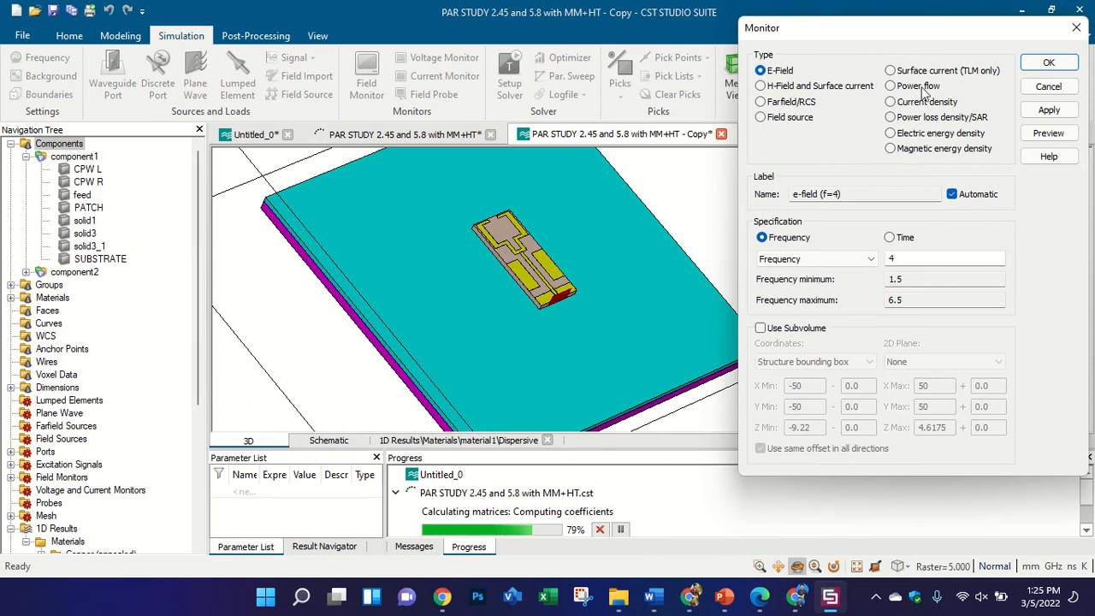
pyautogui.click(1077, 27)
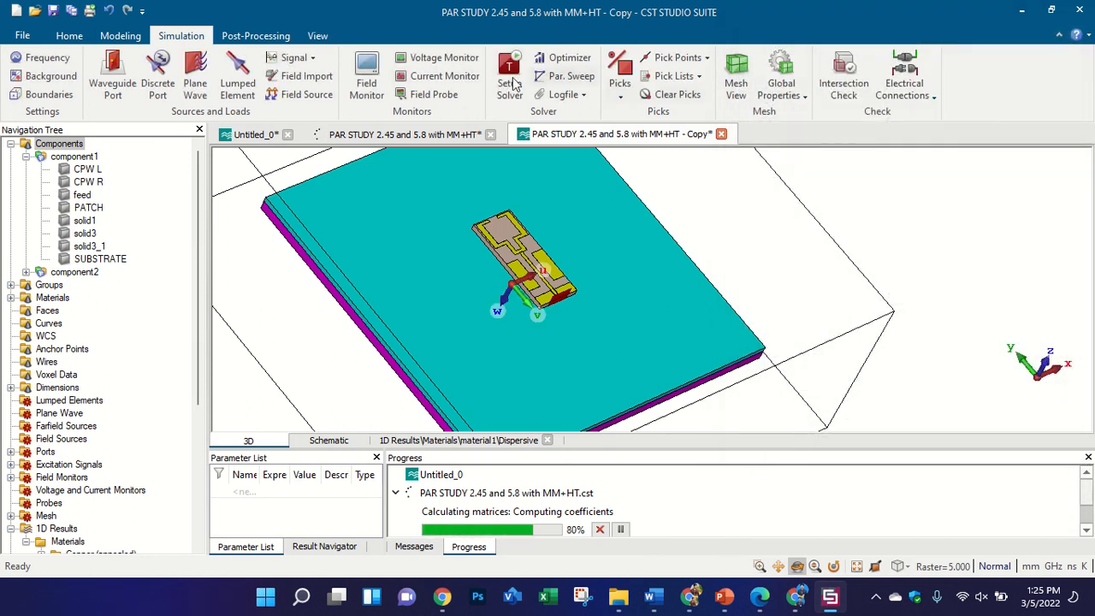
# - Look up the total radiated power options of the Farfield Result template under Farfield and Antenna Properties, without adding the result
pyautogui.click(256, 36)
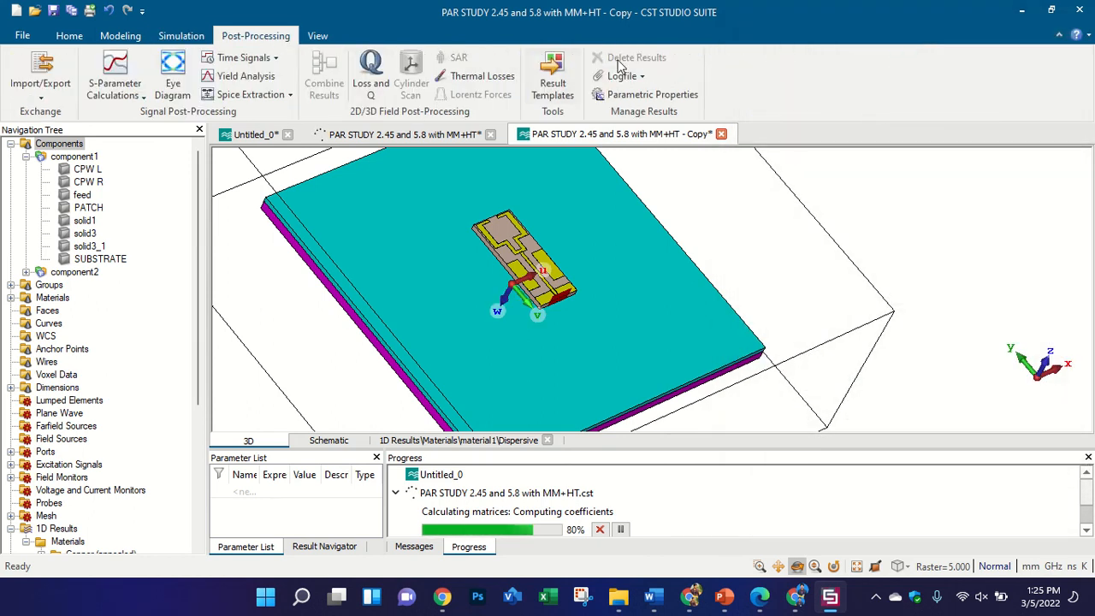
pyautogui.click(569, 73)
pyautogui.click(770, 81)
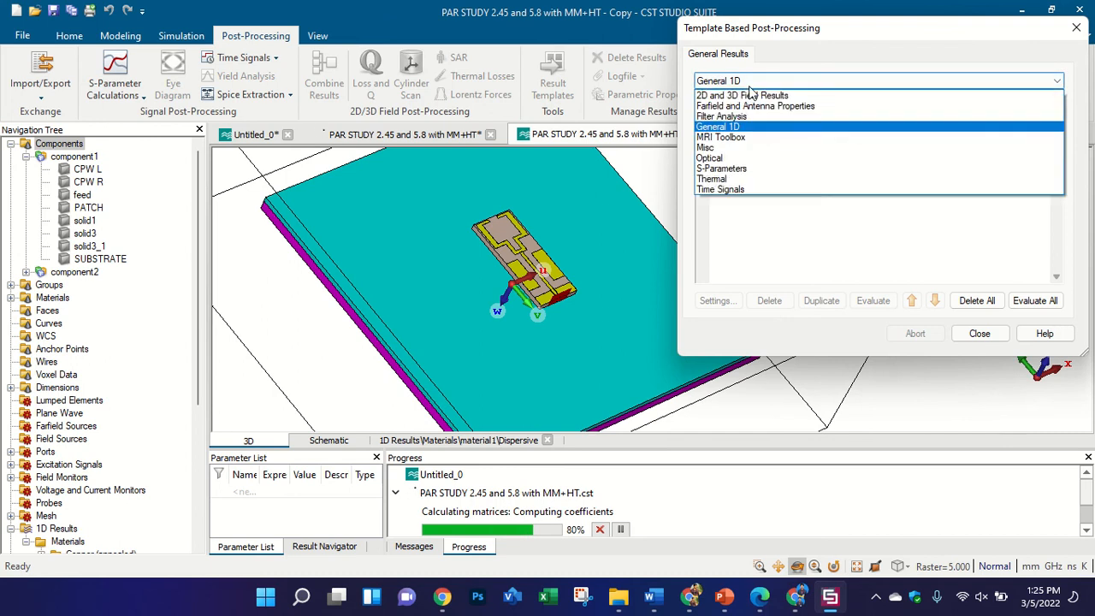
pyautogui.click(747, 109)
pyautogui.click(747, 106)
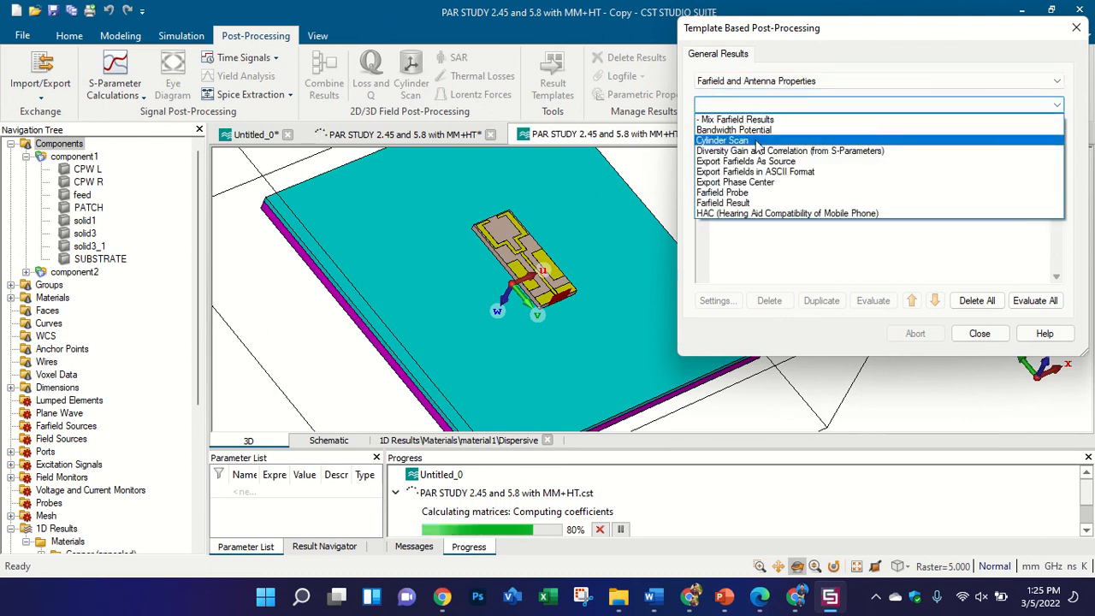
pyautogui.click(766, 196)
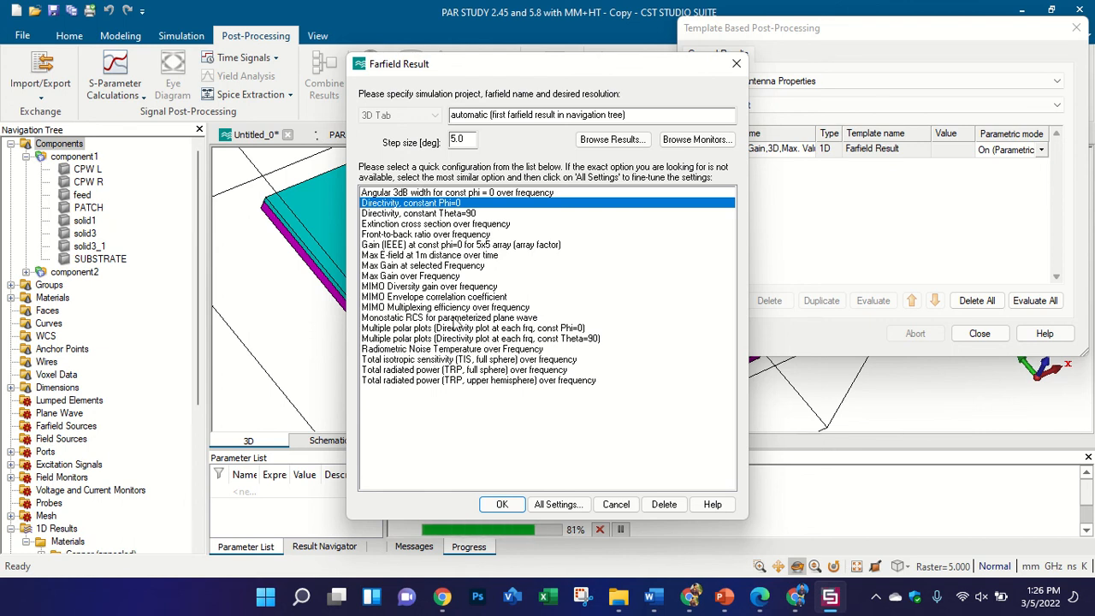
pyautogui.click(419, 381)
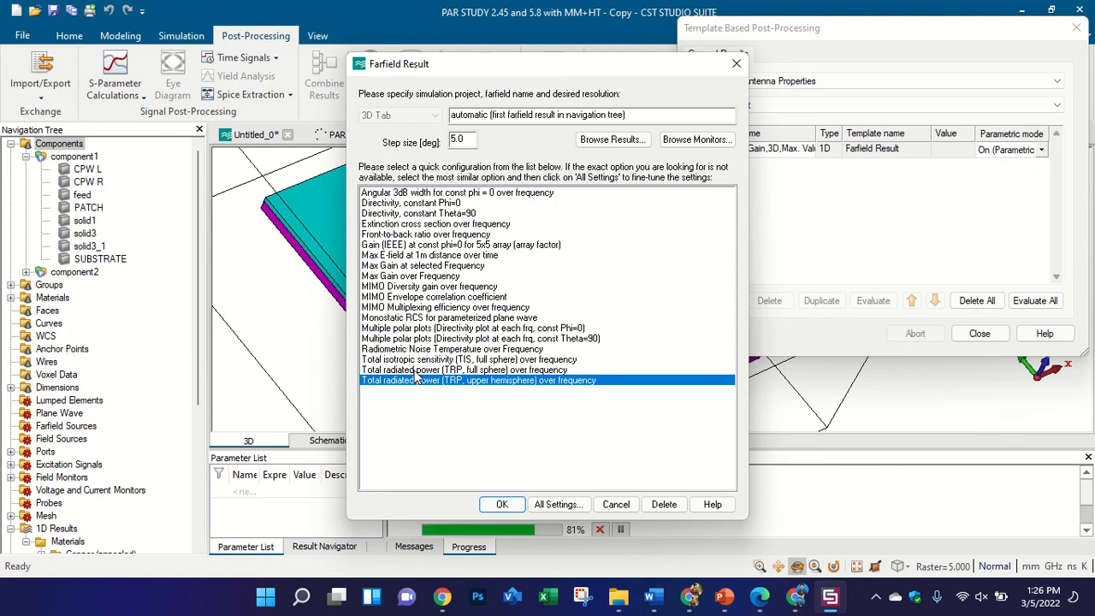
pyautogui.click(418, 371)
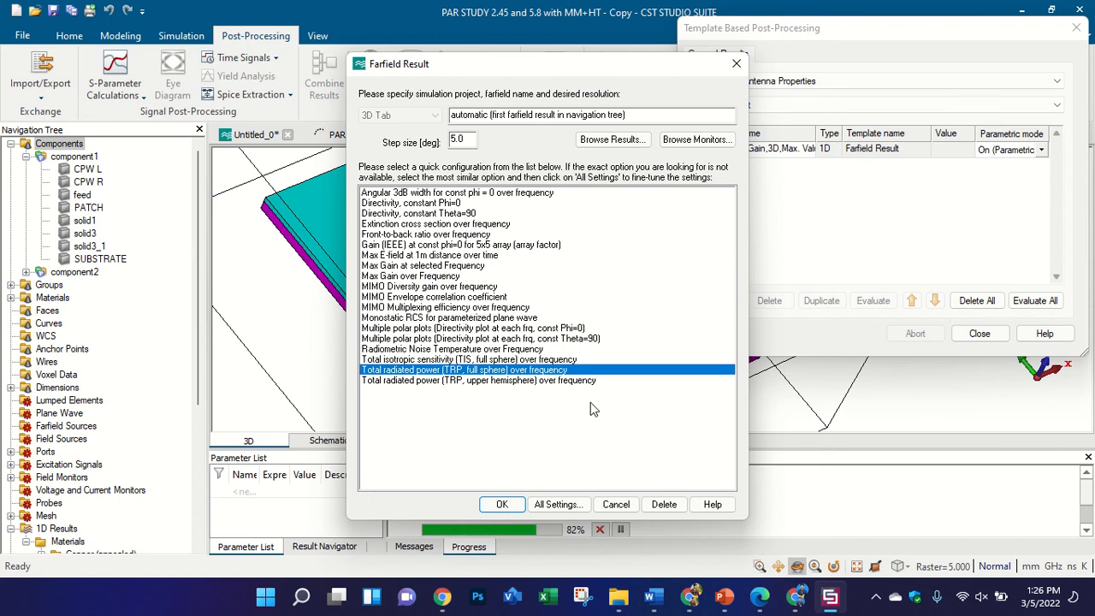
pyautogui.click(616, 505)
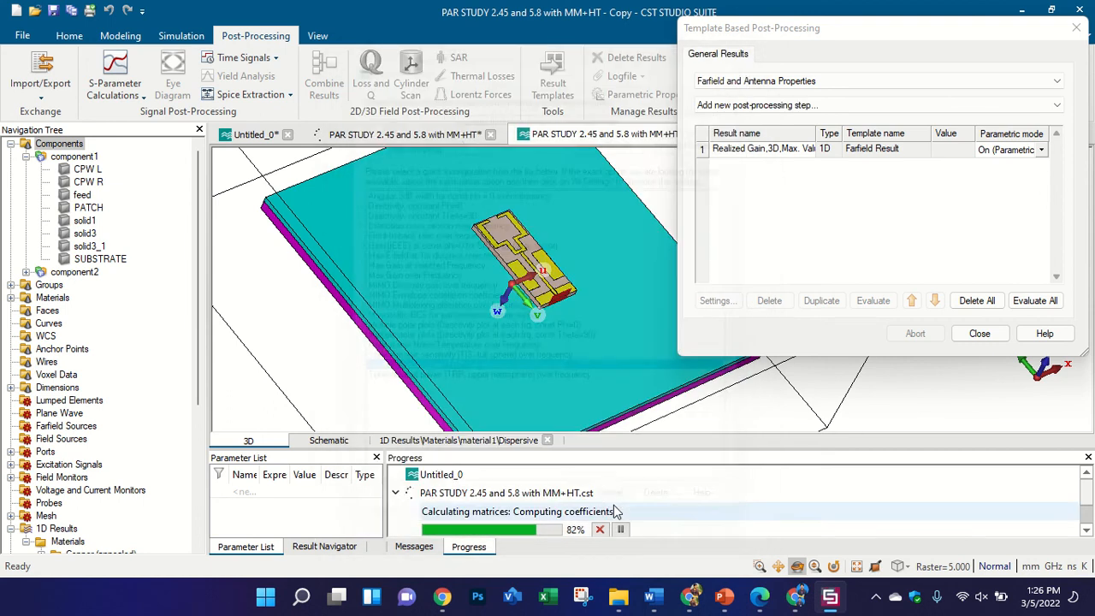
pyautogui.click(977, 335)
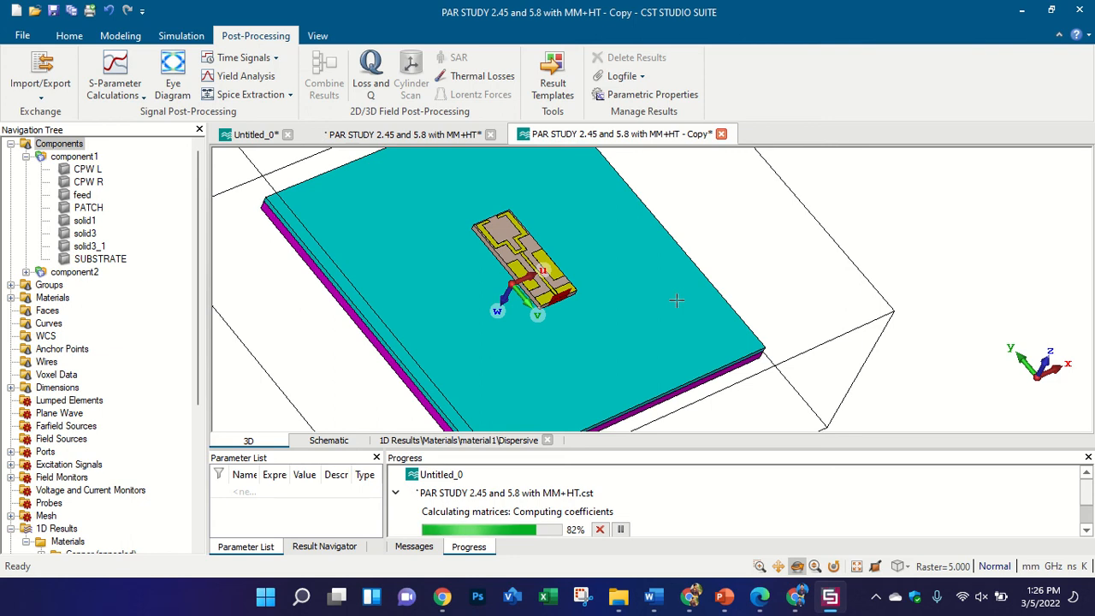
# - Return to the PAR STUDY 2.45 and 5.8 with MM+HT project and examine the antenna and voxel block at an angle and from the front
pyautogui.click(406, 134)
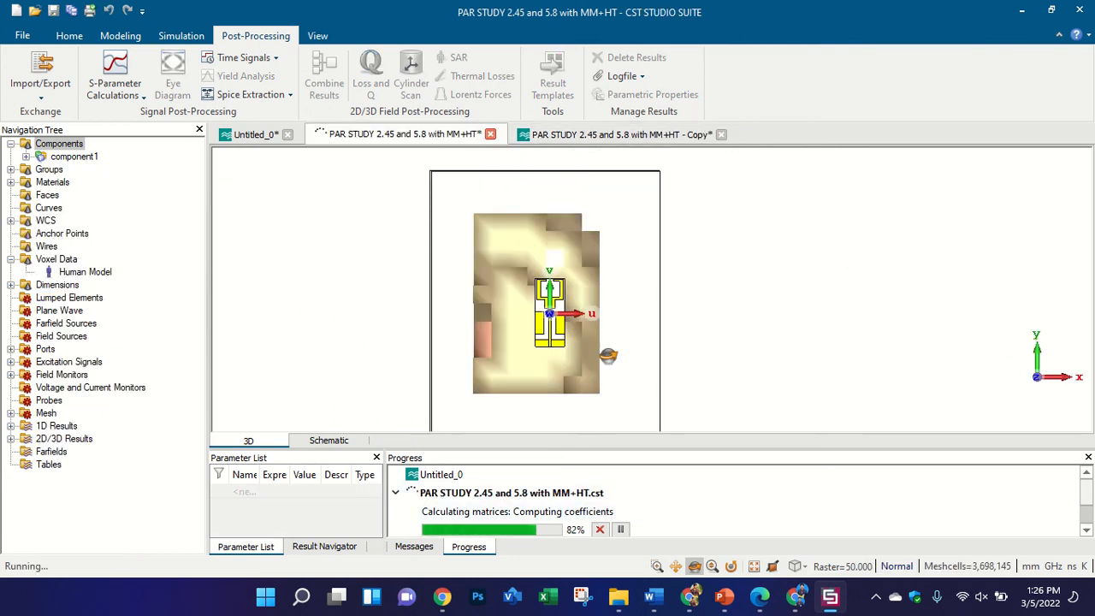
pyautogui.moveTo(608, 356)
pyautogui.mouseDown()
pyautogui.moveTo(778, 270)
pyautogui.moveTo(724, 328)
pyautogui.moveTo(614, 336)
pyautogui.mouseUp()
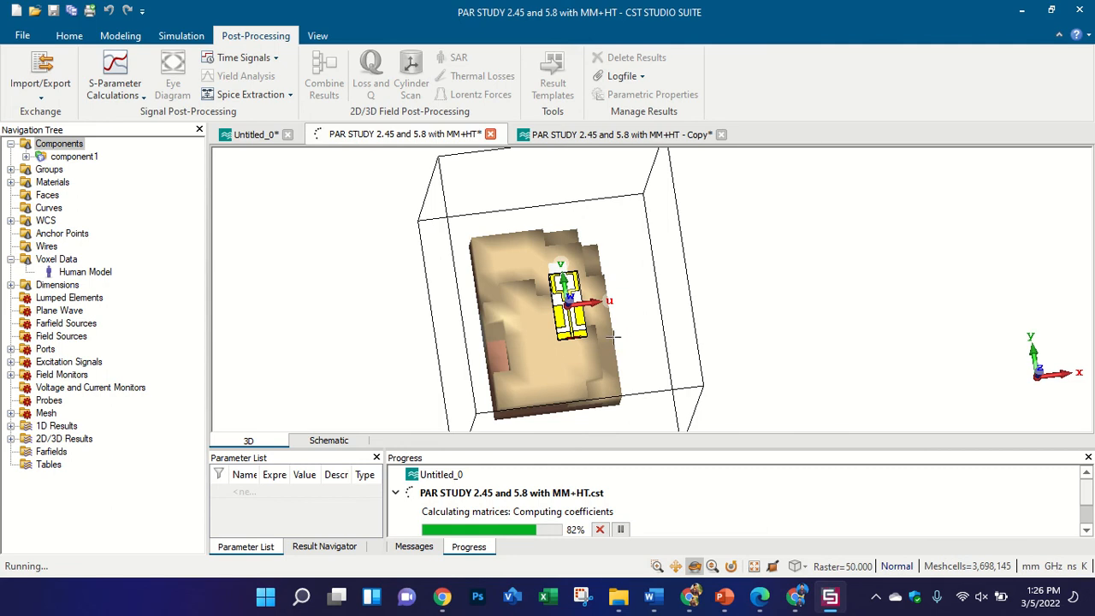
pyautogui.press('5')
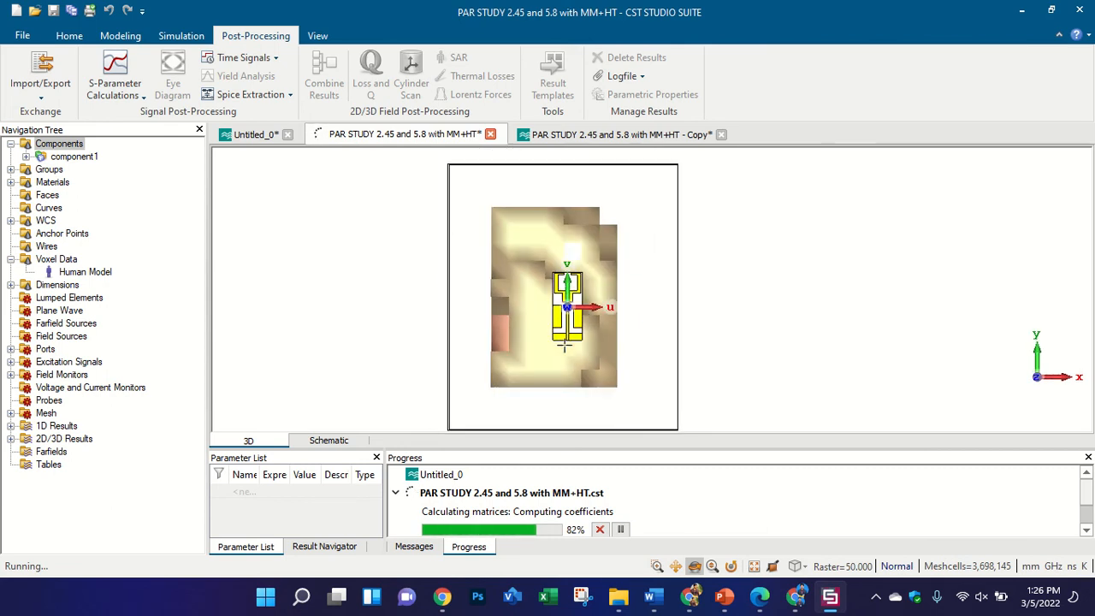
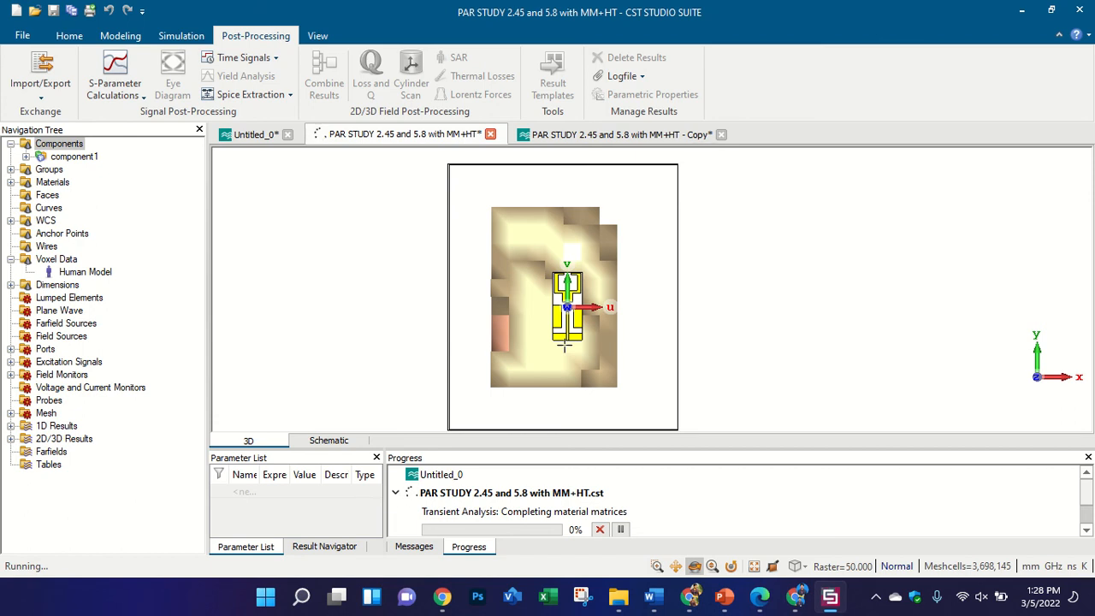
# - In the copy project, rename component2, which holds the tissue layers, as HT and component1 as ANTENNA
pyautogui.click(603, 134)
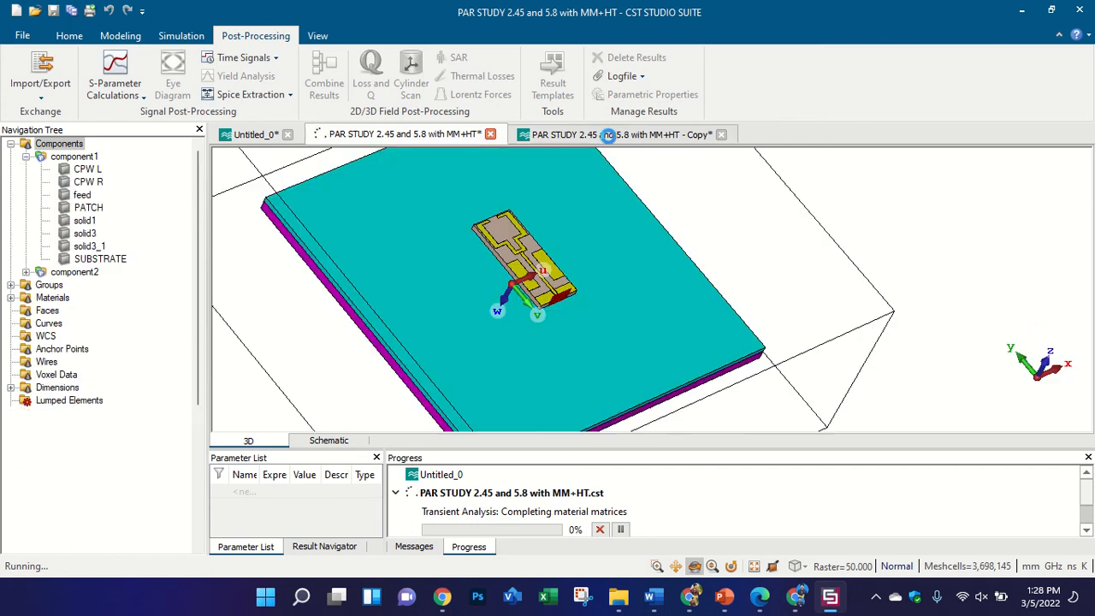
pyautogui.click(95, 161)
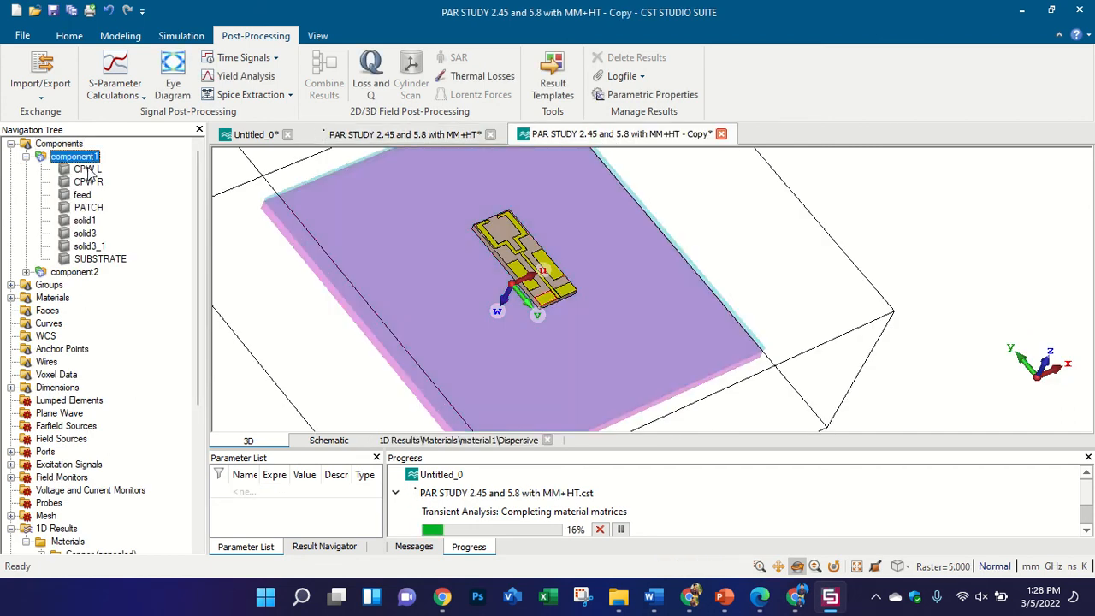
pyautogui.click(75, 272)
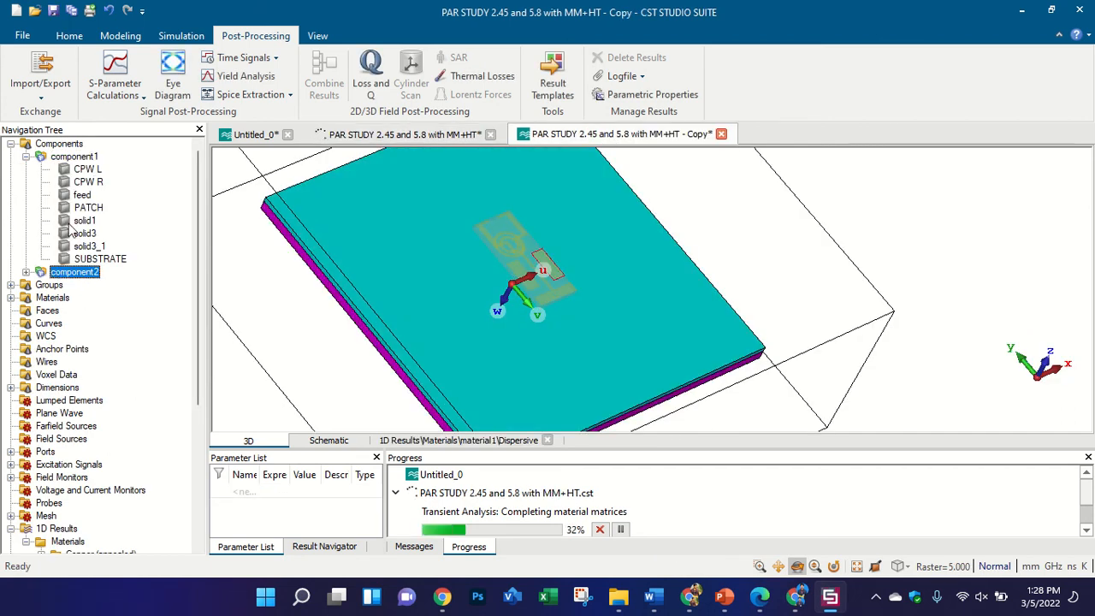
pyautogui.click(27, 156)
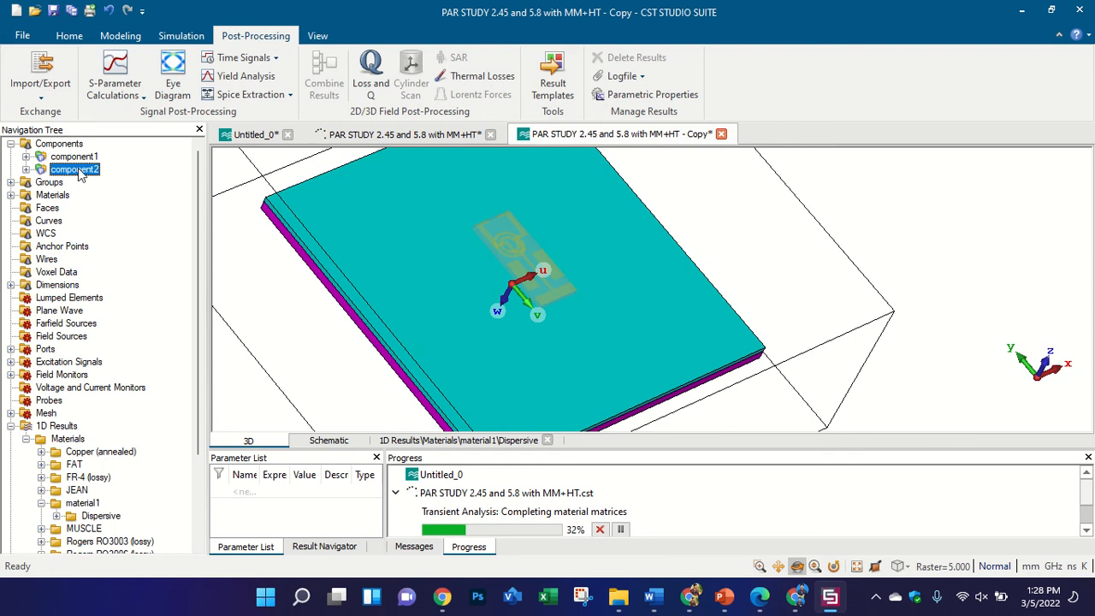
pyautogui.press('F2')
pyautogui.write('HT')
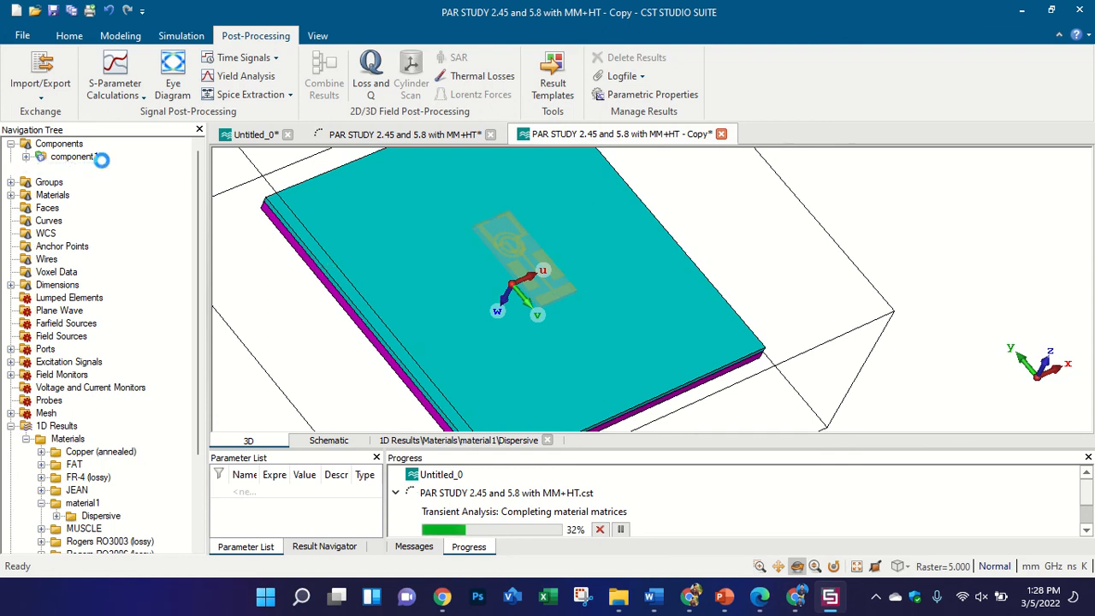
pyautogui.click(101, 157)
pyautogui.write('ANTENNA')
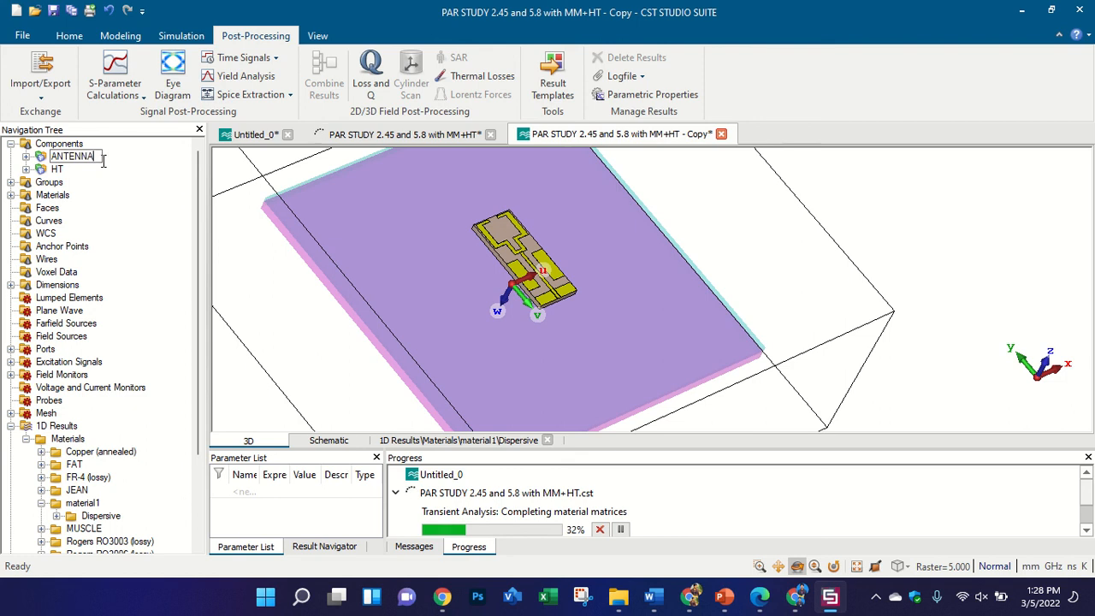
pyautogui.press('Return')
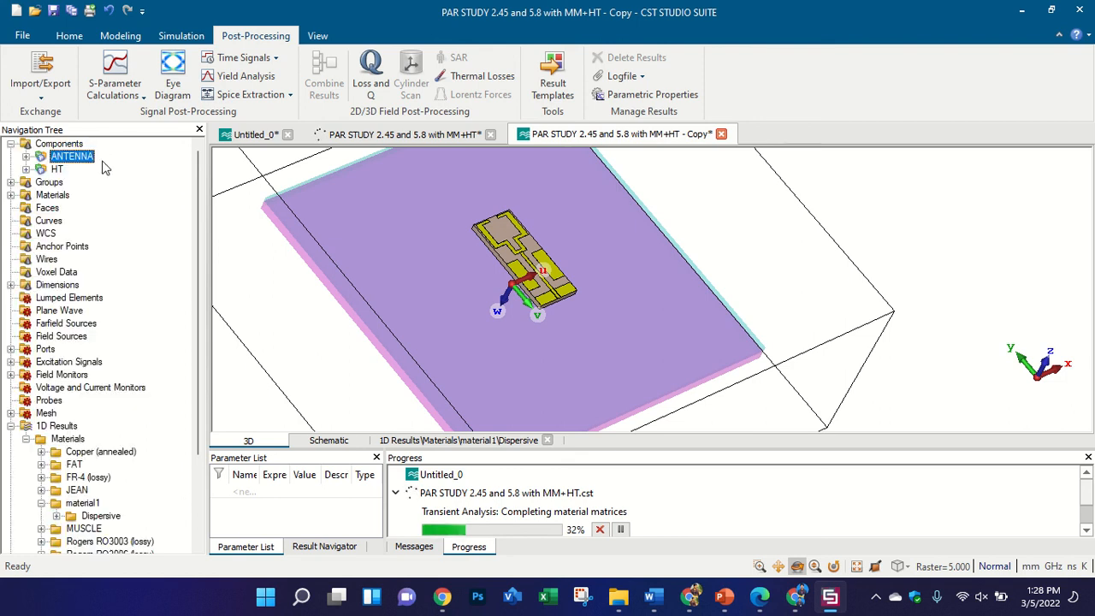
# - Start translating the HT component along the W axis, moving its preview about -4.5 toward the antenna
pyautogui.click(104, 144)
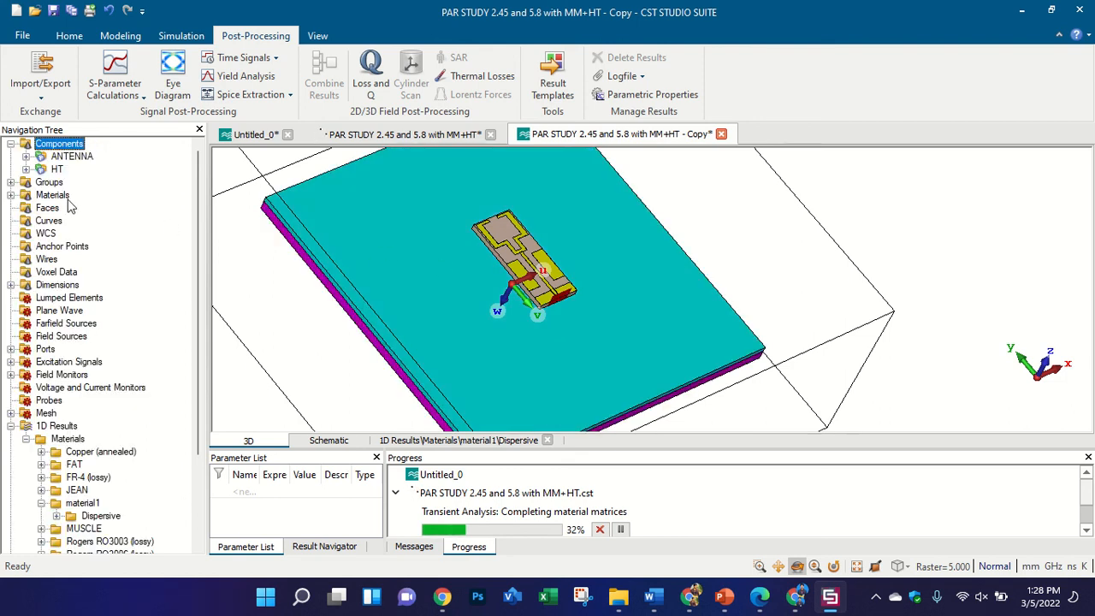
pyautogui.click(70, 169)
pyautogui.moveTo(707, 215); pyautogui.dragTo(693, 255)
pyautogui.moveTo(579, 268); pyautogui.dragTo(540, 262)
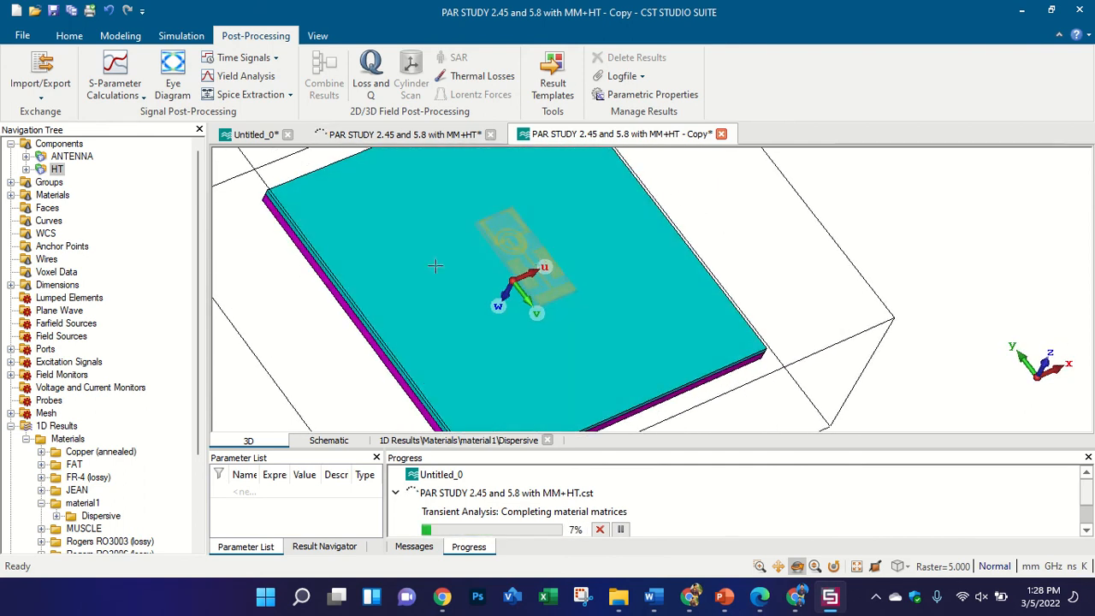
pyautogui.scroll(-3, 435, 266)
pyautogui.press('space')
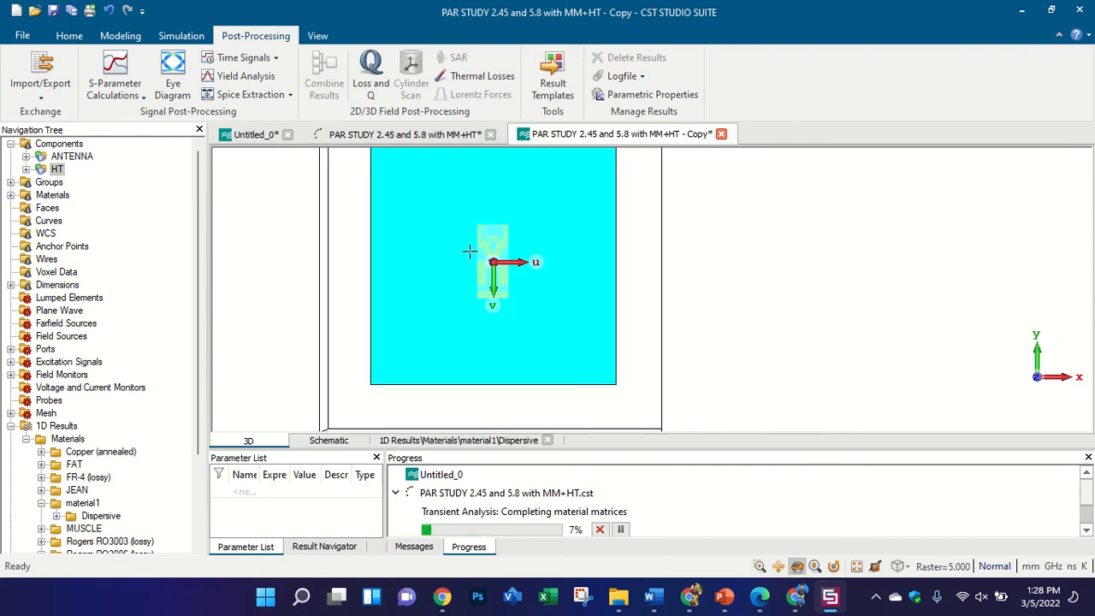
pyautogui.click(139, 36)
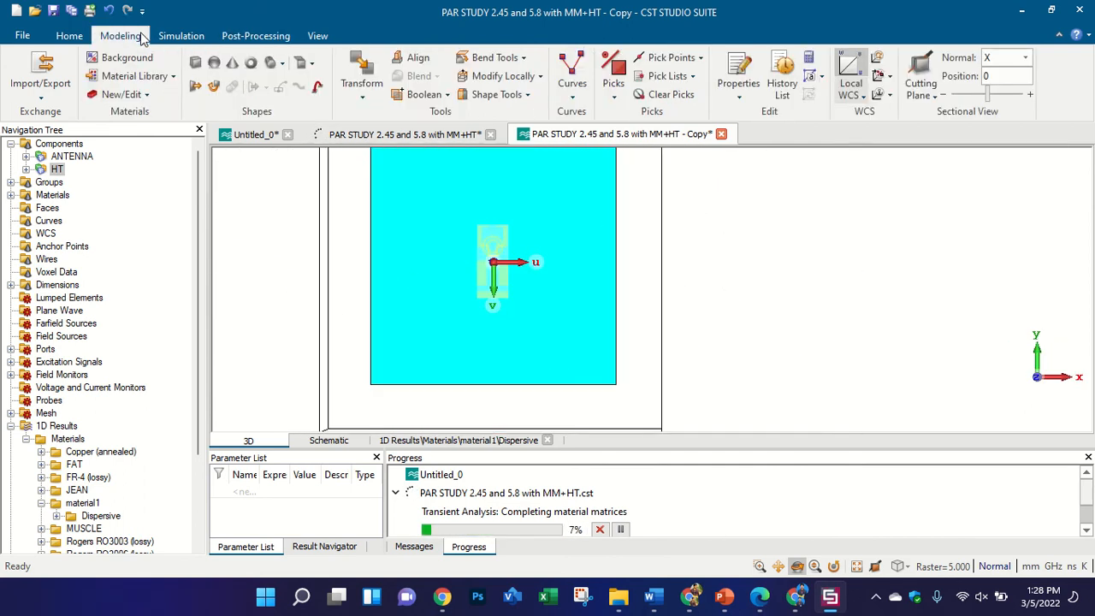
pyautogui.click(361, 70)
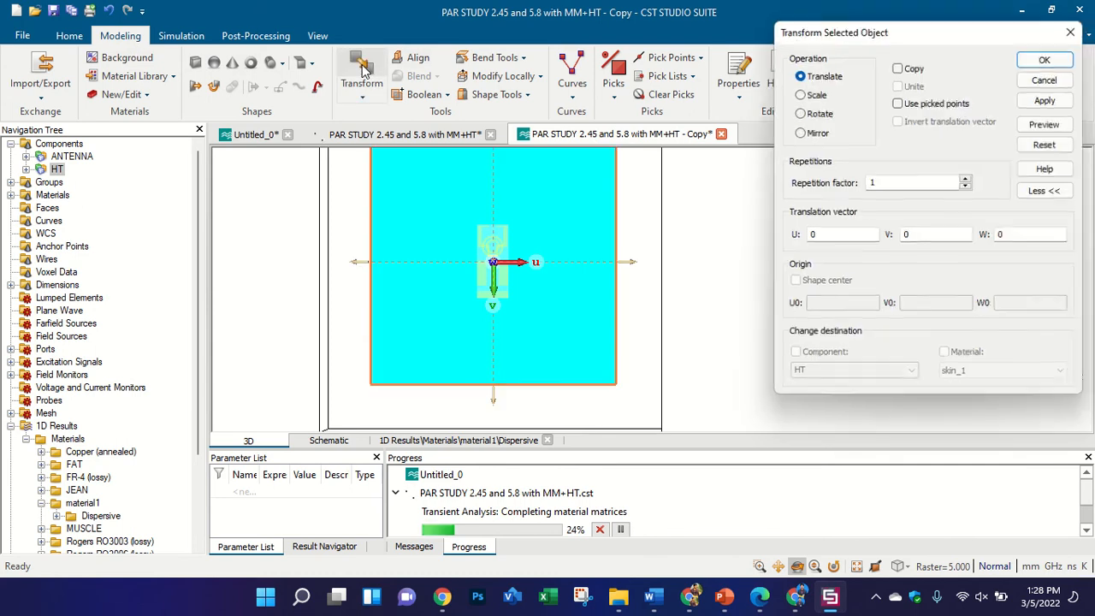
pyautogui.moveTo(663, 396); pyautogui.dragTo(984, 385)
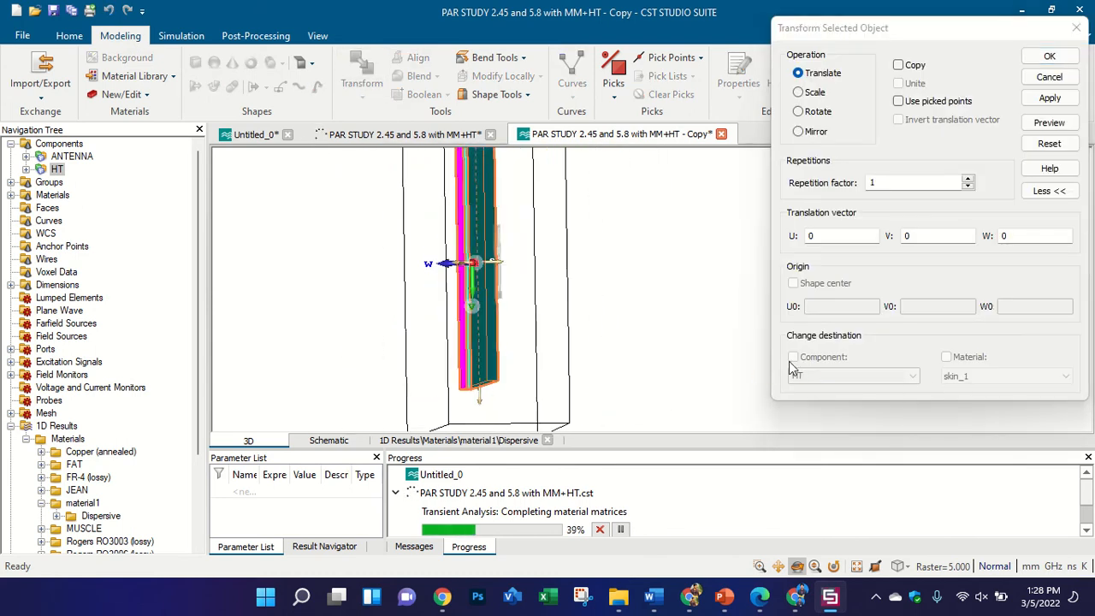
pyautogui.scroll(4, 511, 295)
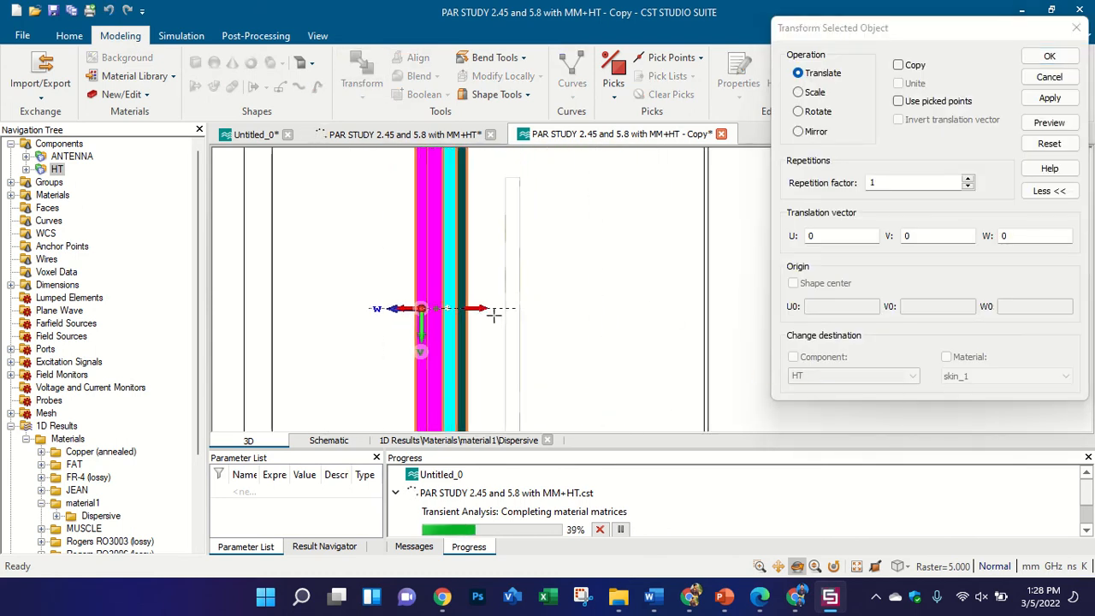
pyautogui.moveTo(482, 308); pyautogui.dragTo(514, 314)
pyautogui.scroll(4, 524, 291)
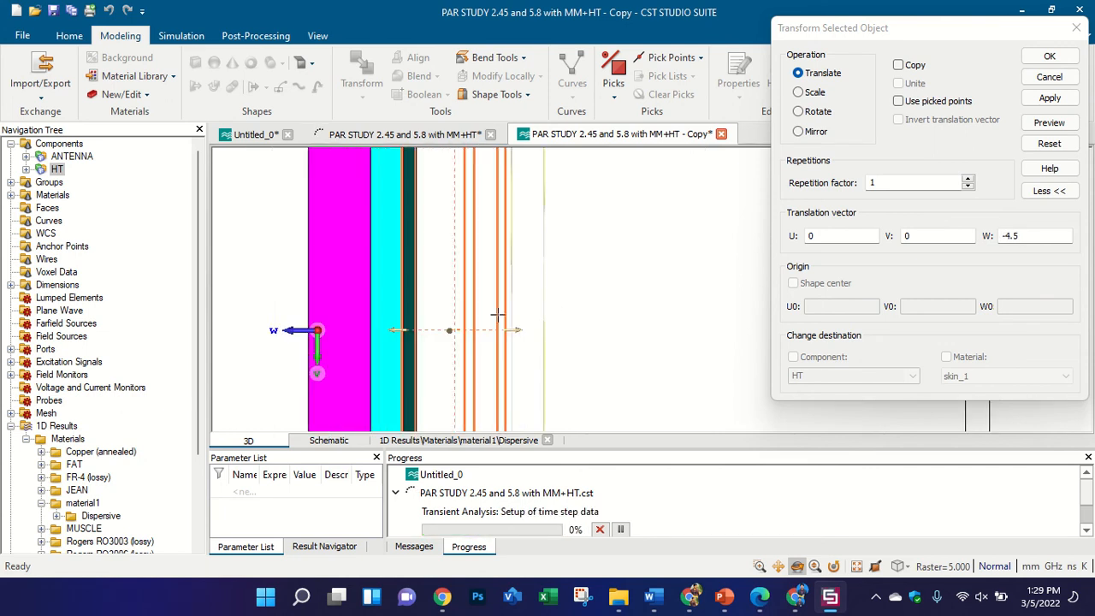
# - Refine the HT translation to W = -5 and apply it, choosing no Boolean combination for the skin and antenna intersection
pyautogui.scroll(4, 521, 360)
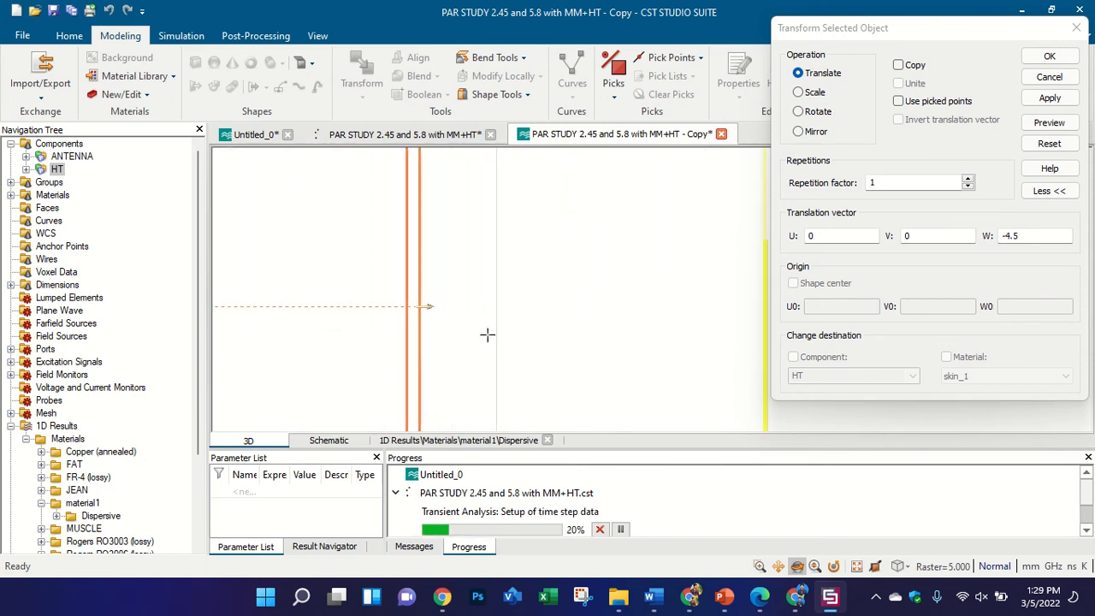
pyautogui.moveTo(428, 306); pyautogui.dragTo(502, 315)
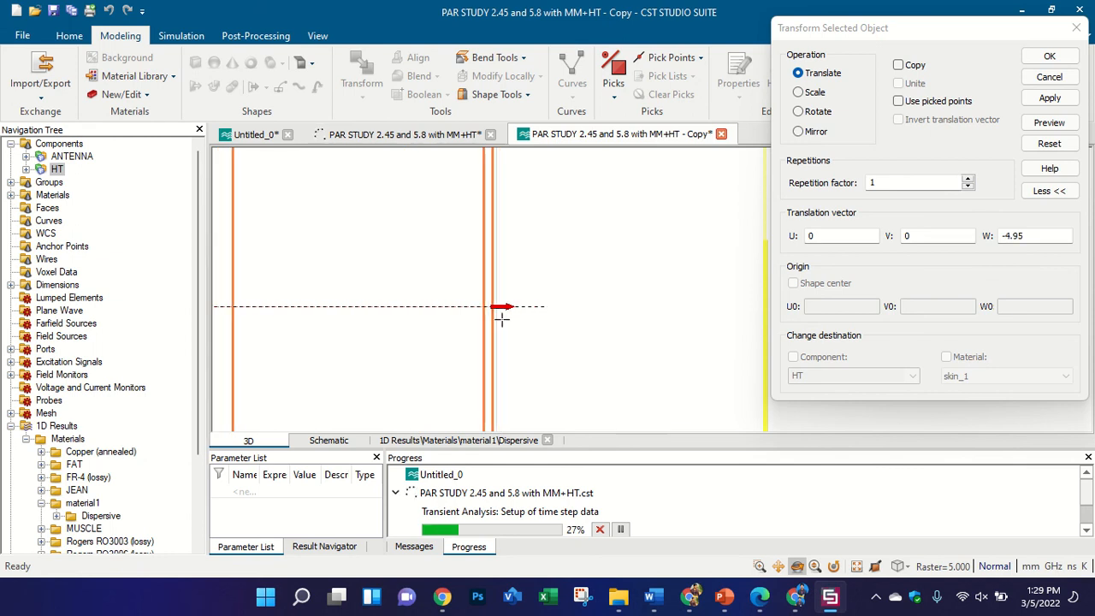
pyautogui.scroll(5, 504, 317)
pyautogui.moveTo(402, 218); pyautogui.dragTo(459, 242)
pyautogui.scroll(2, 440, 238)
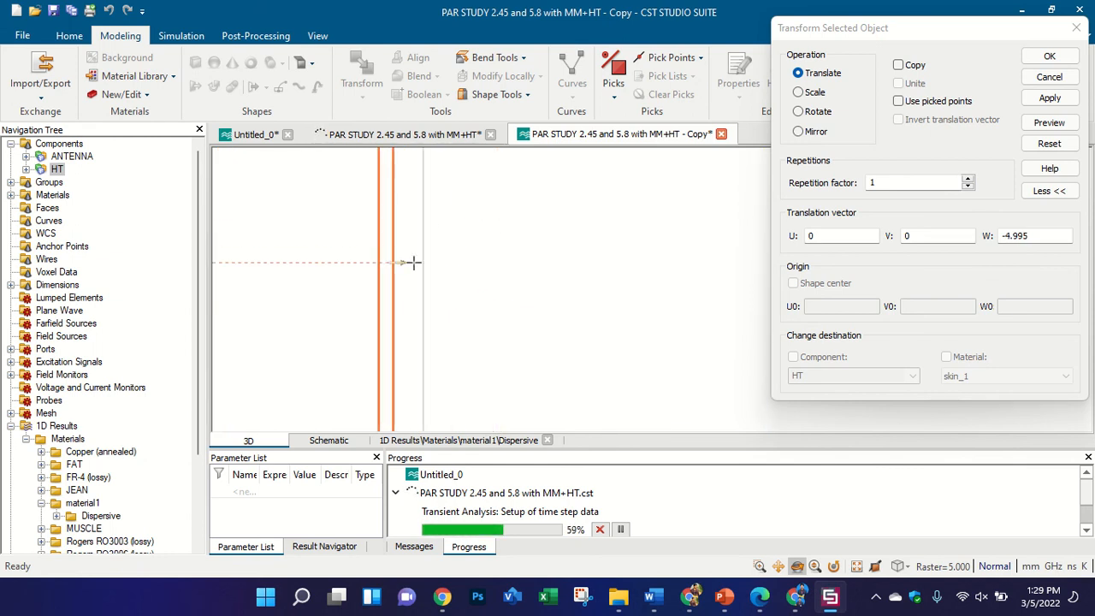
pyautogui.scroll(3, 414, 263)
pyautogui.scroll(-5, 493, 264)
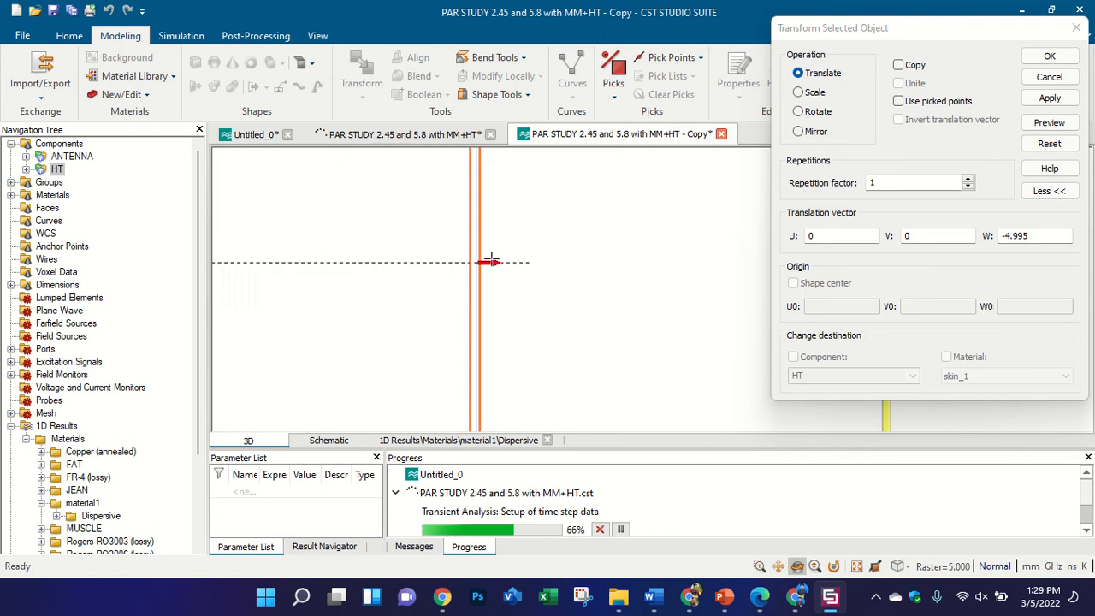
pyautogui.scroll(3, 495, 263)
pyautogui.scroll(-2, 453, 265)
pyautogui.scroll(2, 442, 254)
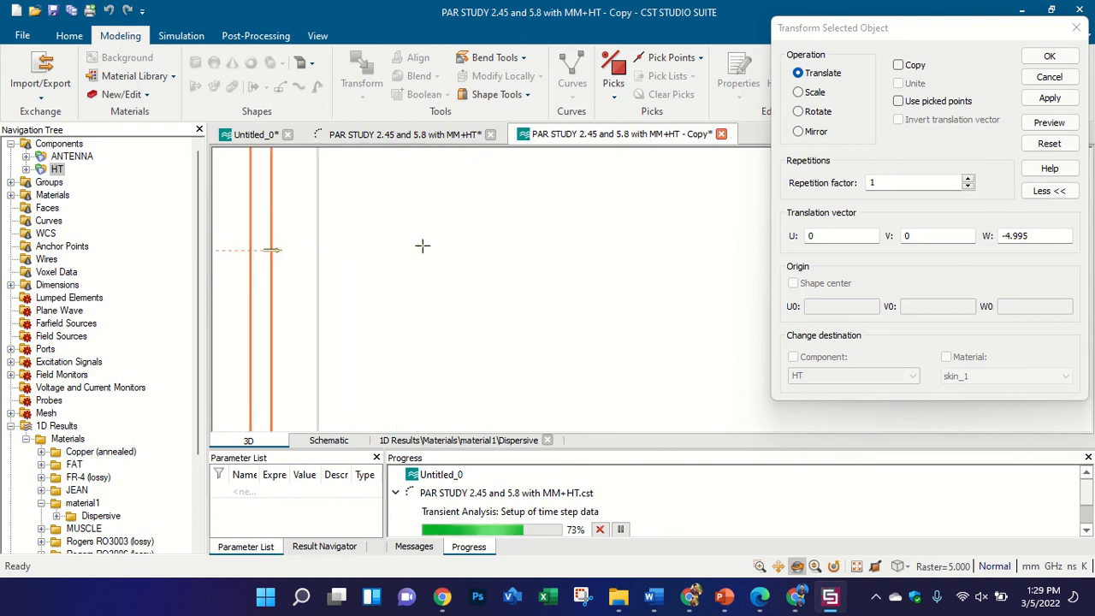
pyautogui.scroll(-4, 423, 246)
pyautogui.scroll(2, 467, 281)
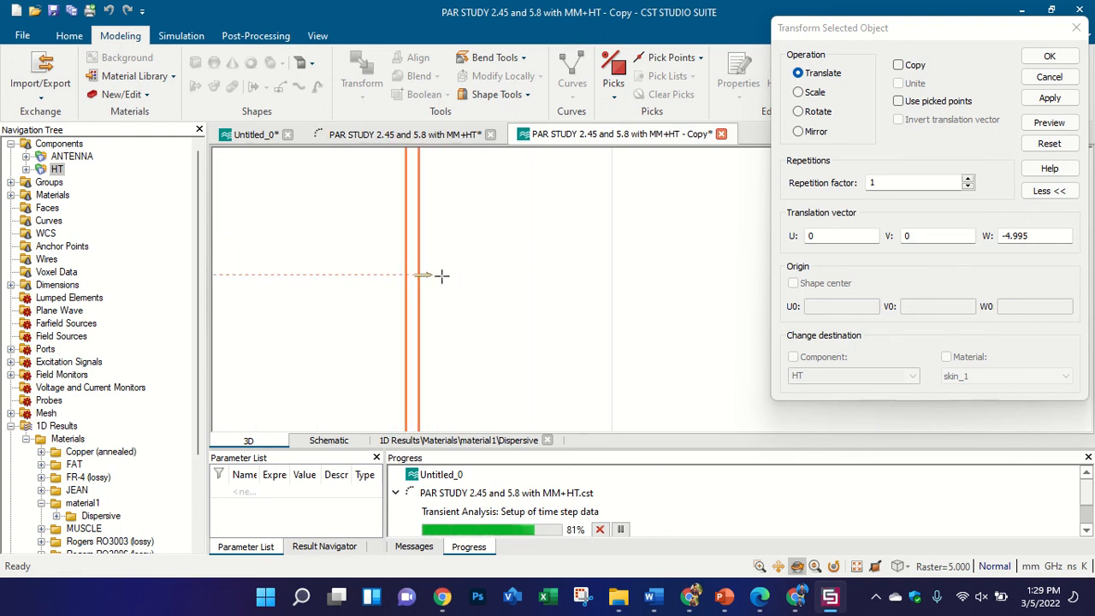
pyautogui.moveTo(432, 276); pyautogui.dragTo(429, 305)
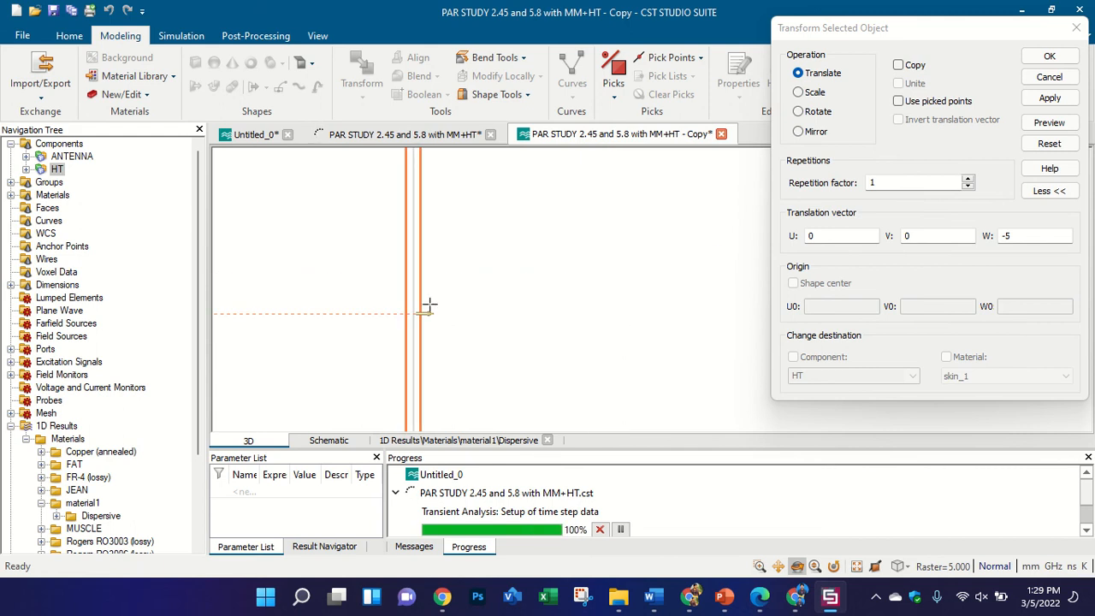
pyautogui.click(1031, 100)
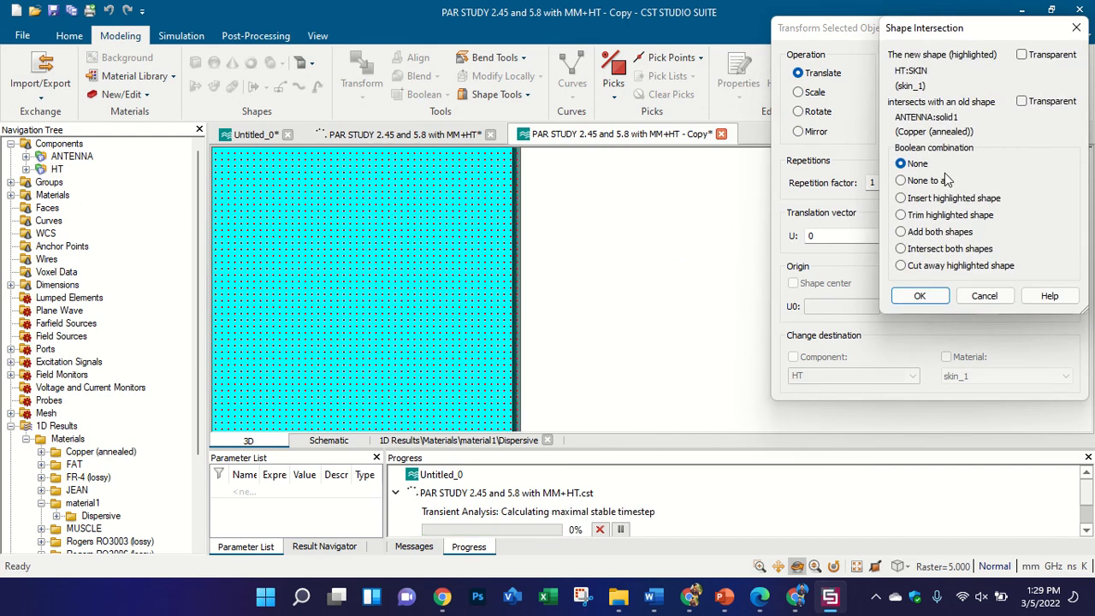
pyautogui.click(920, 295)
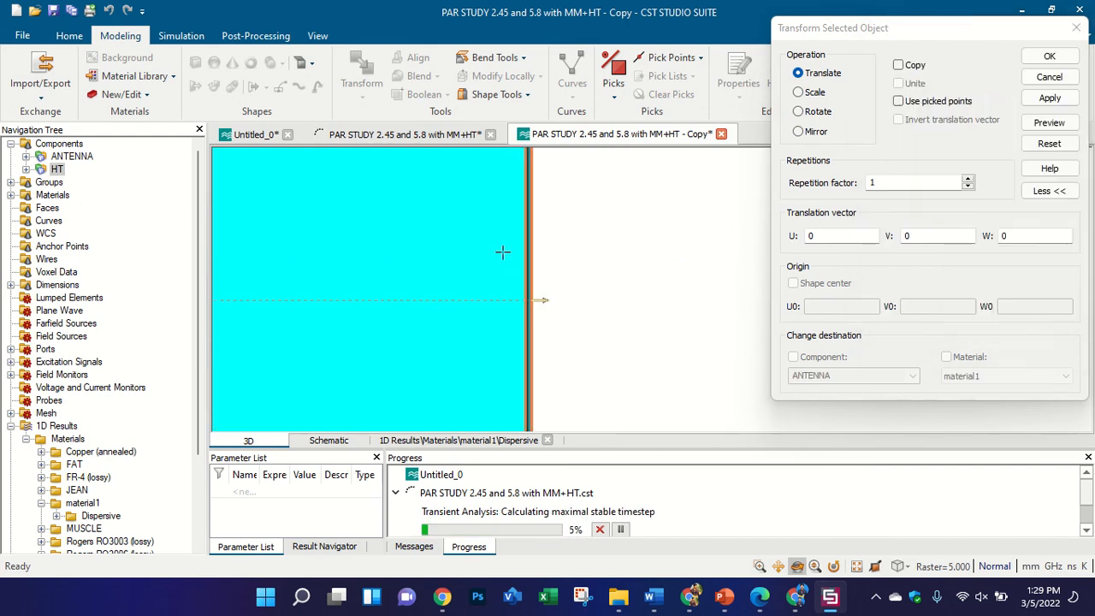
# - Try shifting the HT layers in positive W, away from the antenna, by 0.5 and 0.95
pyautogui.scroll(-5, 498, 250)
pyautogui.moveTo(498, 251); pyautogui.dragTo(360, 90)
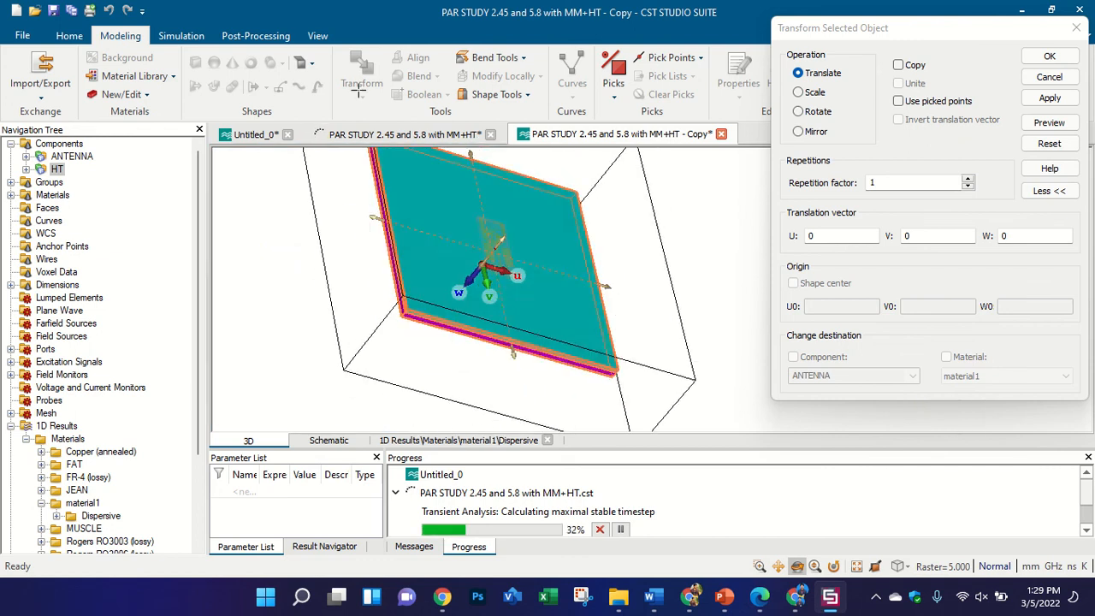
pyautogui.click(552, 166)
pyautogui.click(672, 239)
pyautogui.moveTo(675, 239); pyautogui.dragTo(624, 252)
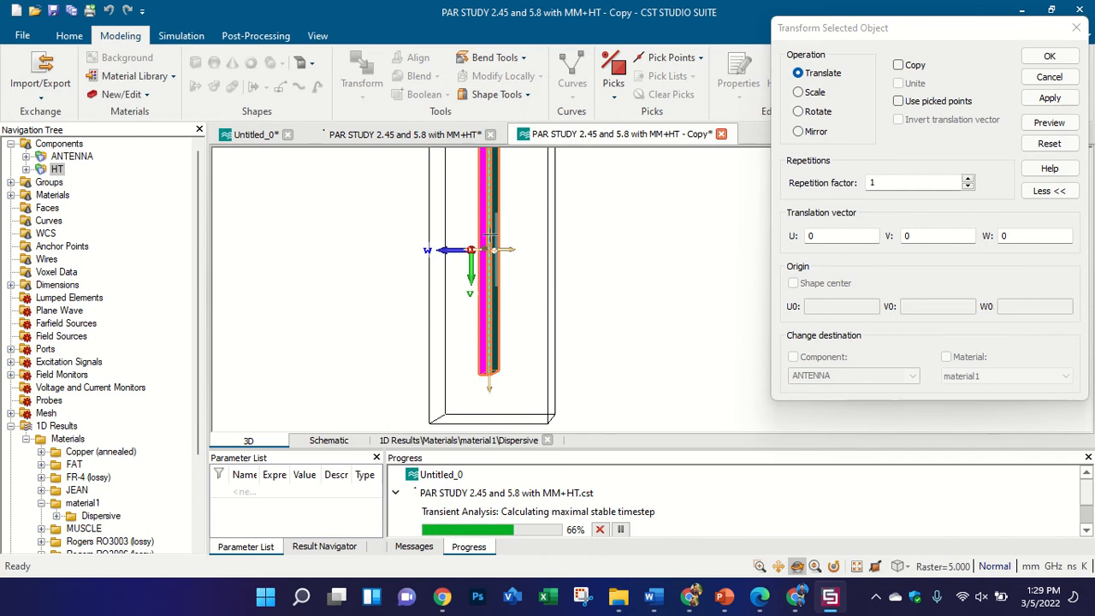
pyautogui.scroll(3, 490, 232)
pyautogui.scroll(-2, 516, 281)
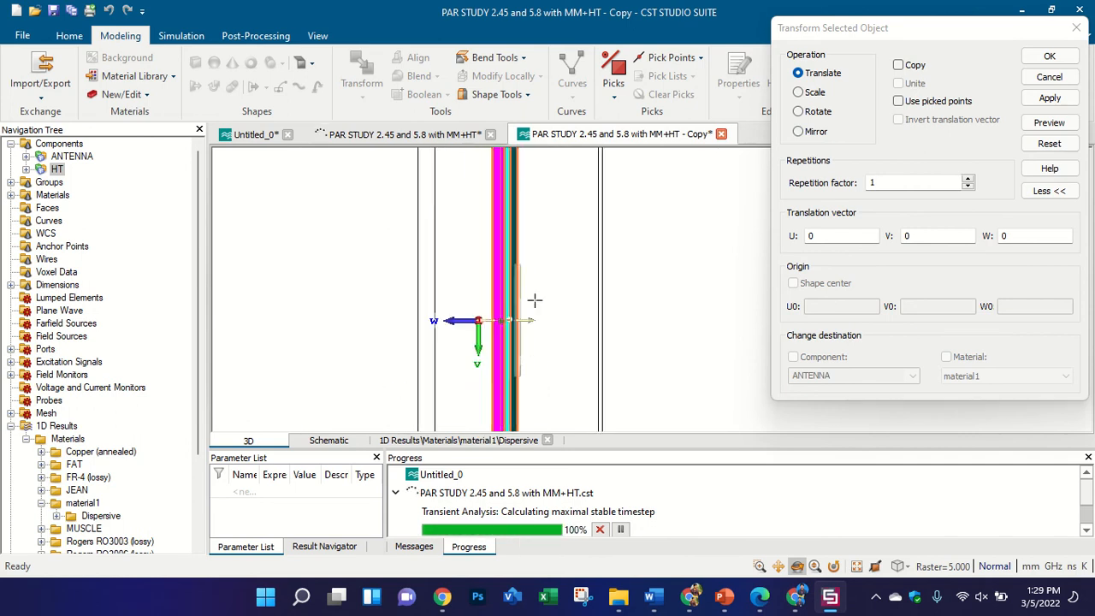
pyautogui.scroll(5, 535, 300)
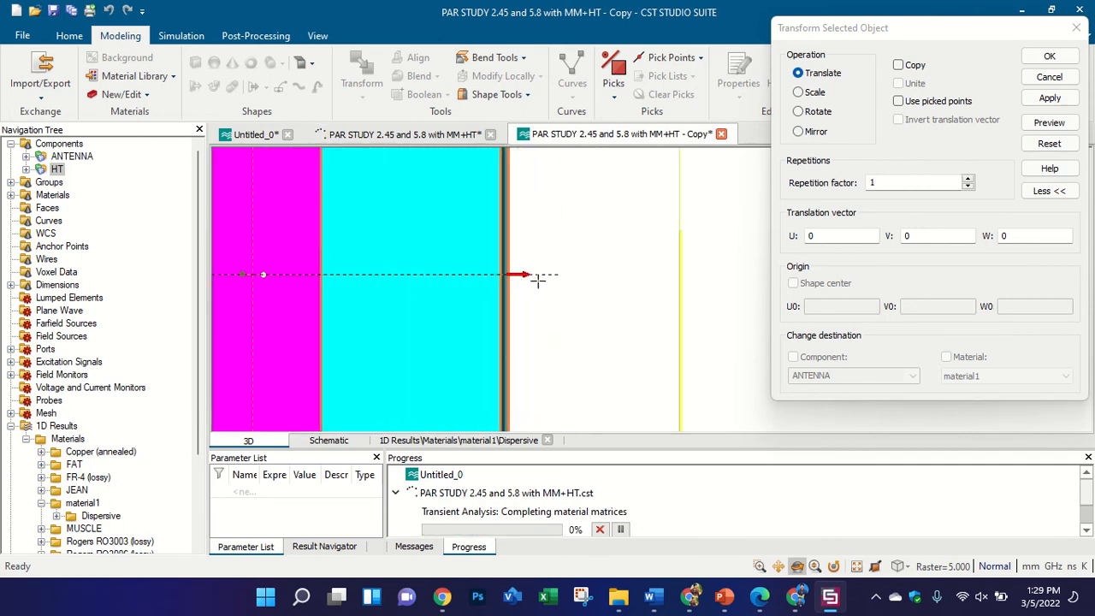
pyautogui.moveTo(519, 274); pyautogui.dragTo(466, 267)
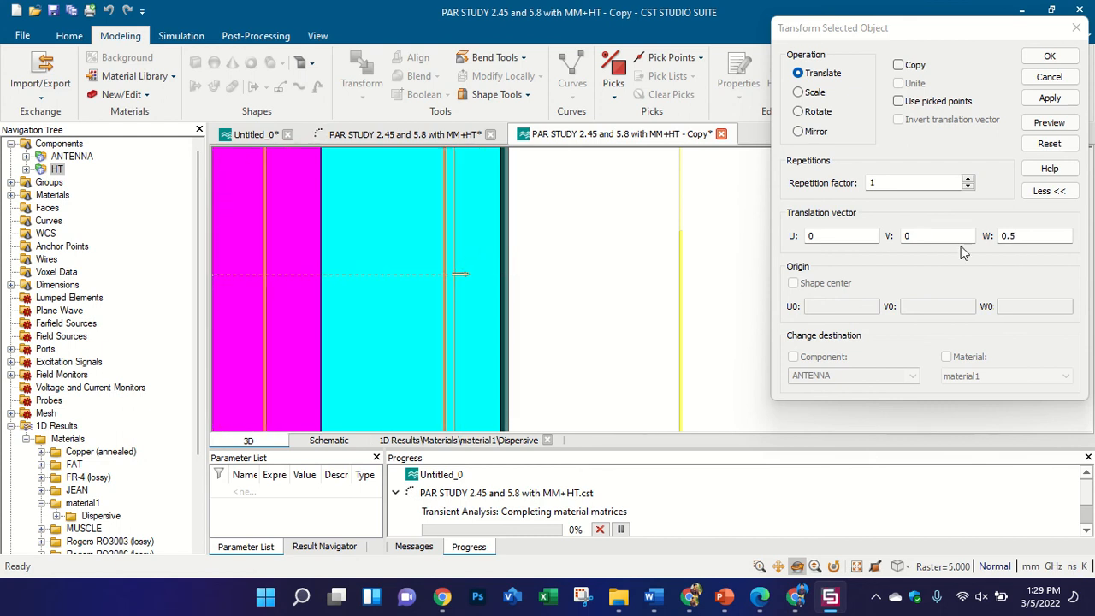
pyautogui.doubleClick(1019, 236)
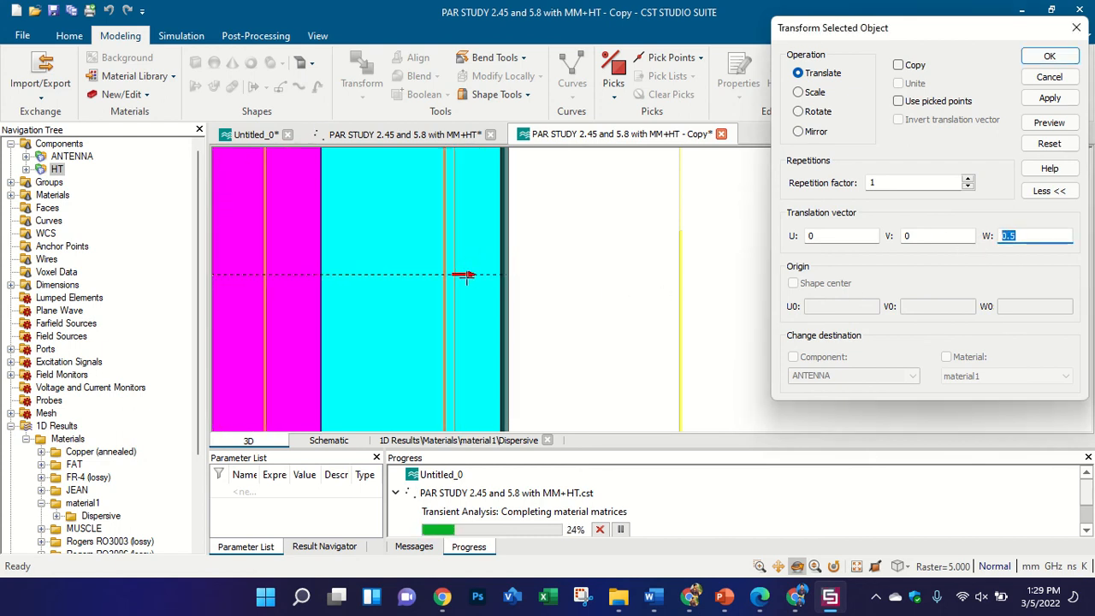
pyautogui.moveTo(455, 274); pyautogui.dragTo(413, 274)
# - Translate HT along W by a new parameter D with value 5, and check the spacing to the antenna from the side
pyautogui.click(944, 245)
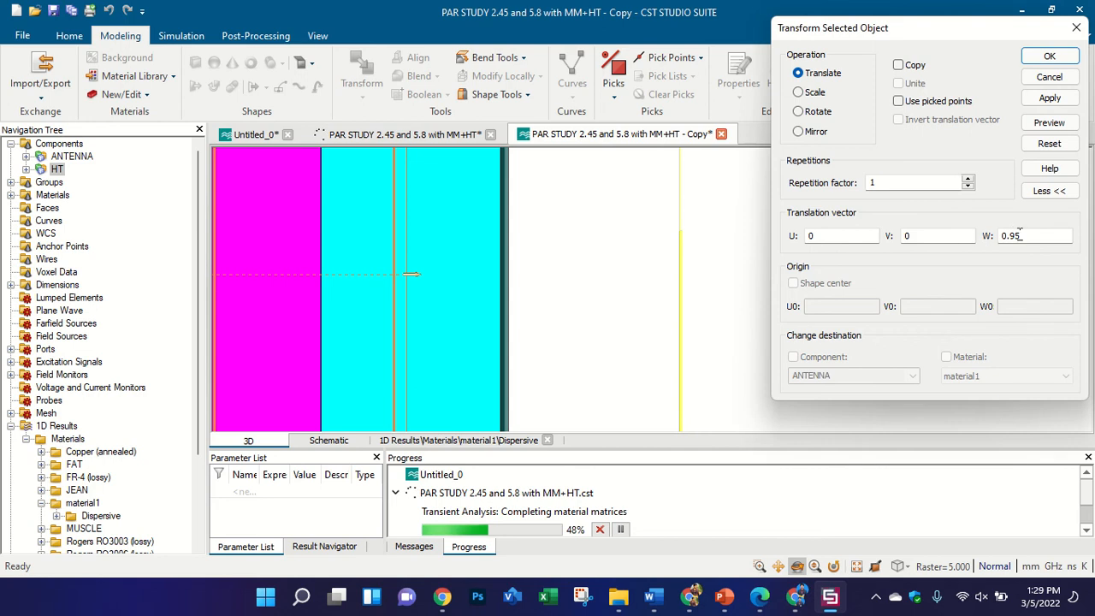
pyautogui.write('d')
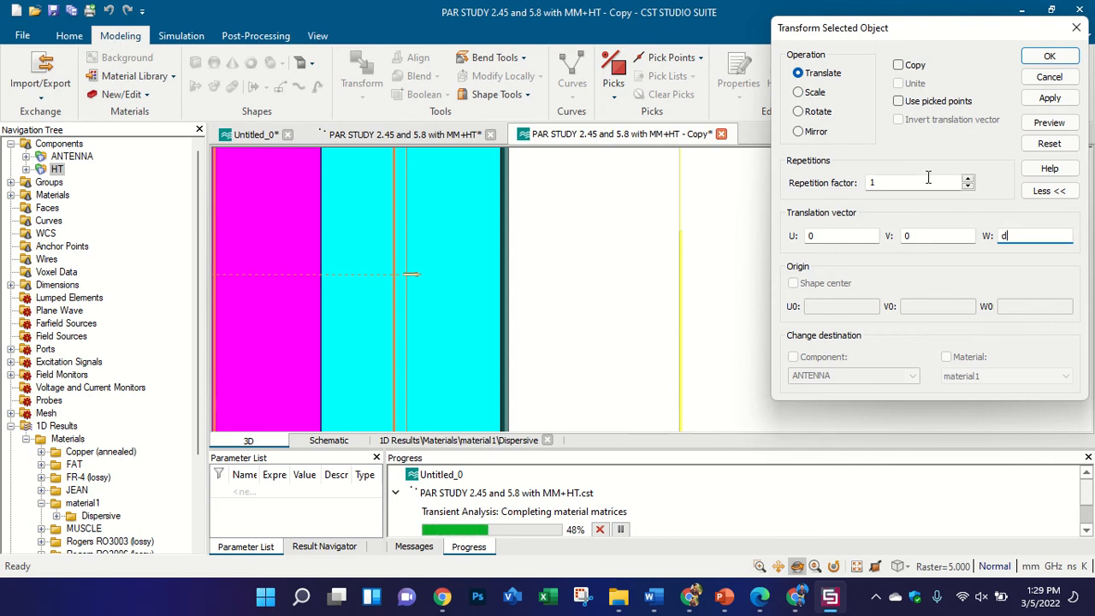
pyautogui.press('BackSpace')
pyautogui.write('D')
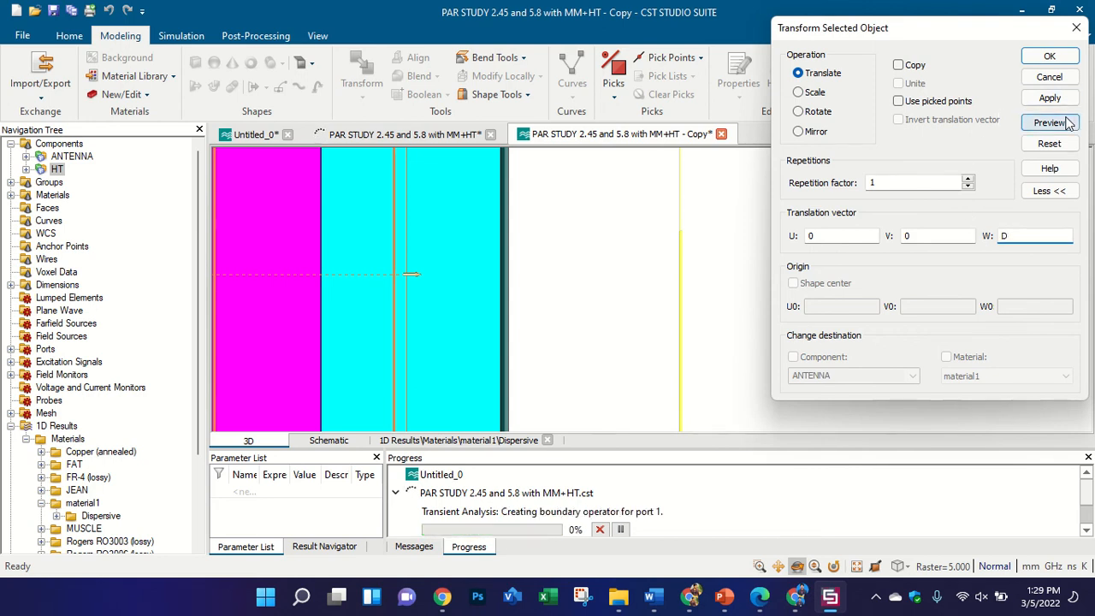
pyautogui.click(1059, 123)
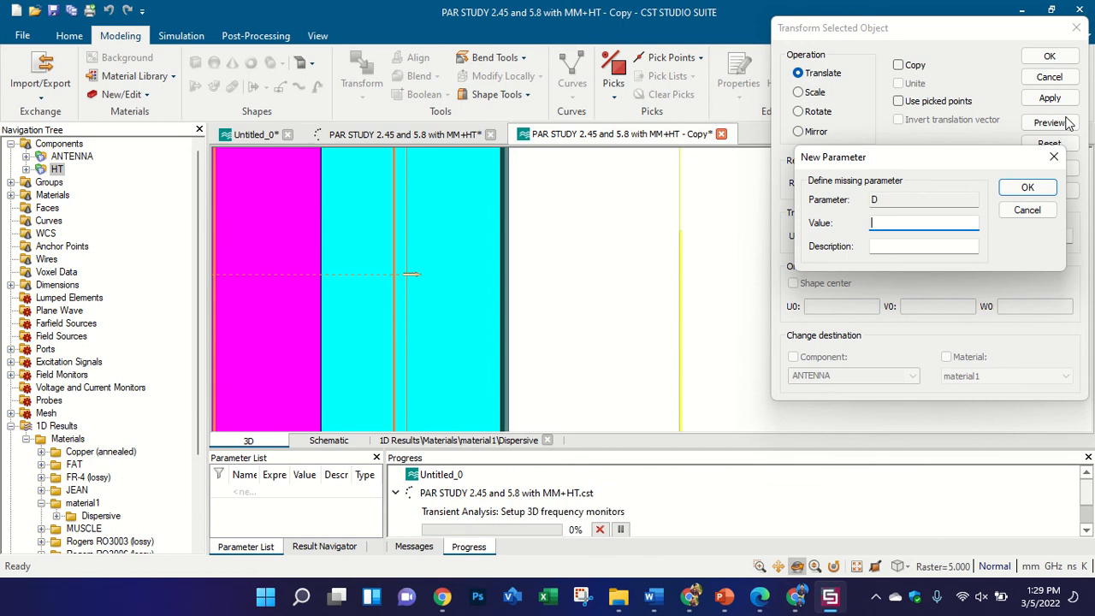
pyautogui.click(1027, 187)
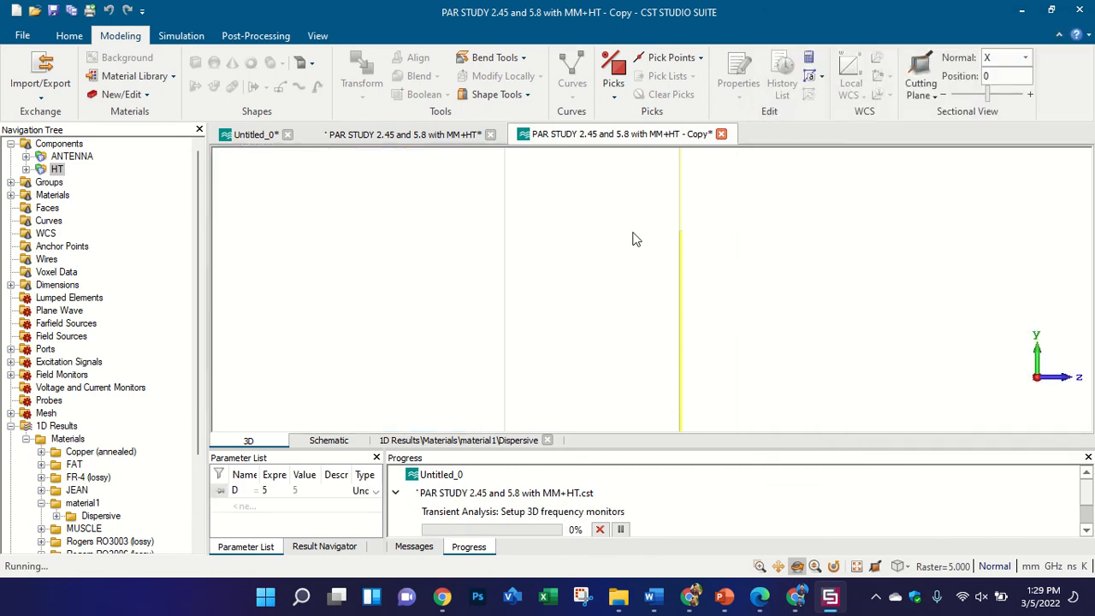
pyautogui.click(77, 144)
pyautogui.moveTo(753, 247); pyautogui.dragTo(689, 233)
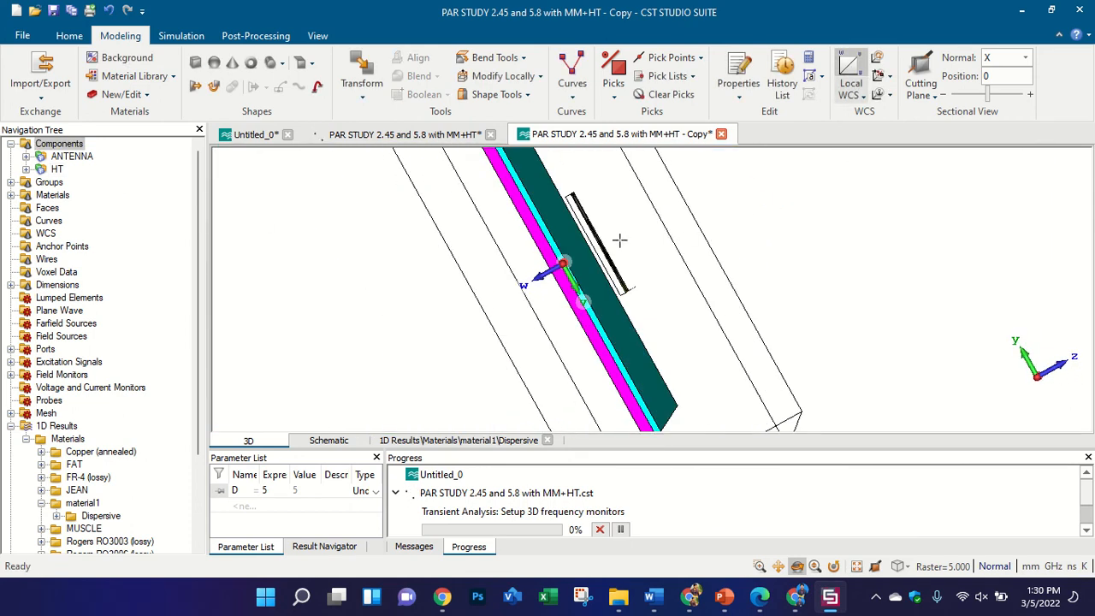
pyautogui.press('4')
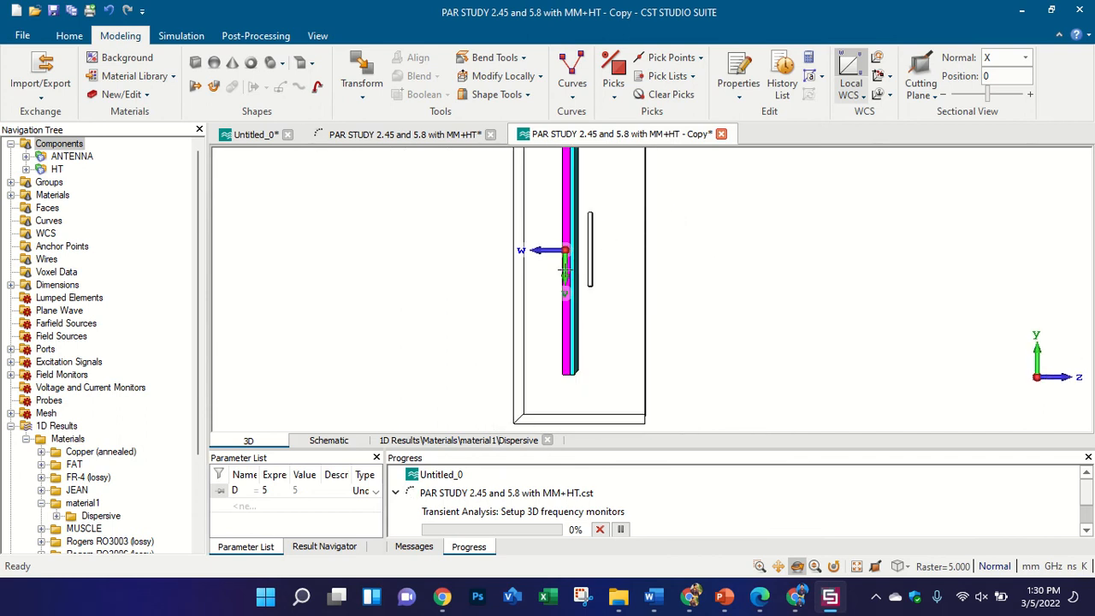
pyautogui.moveTo(614, 244)
pyautogui.mouseDown()
pyautogui.moveTo(505, 278)
pyautogui.moveTo(563, 245)
pyautogui.moveTo(556, 259)
pyautogui.mouseUp()
# - Open the time domain solver's parameter sweep, add a second sequence and delete it, keeping Sequence 1
pyautogui.click(164, 38)
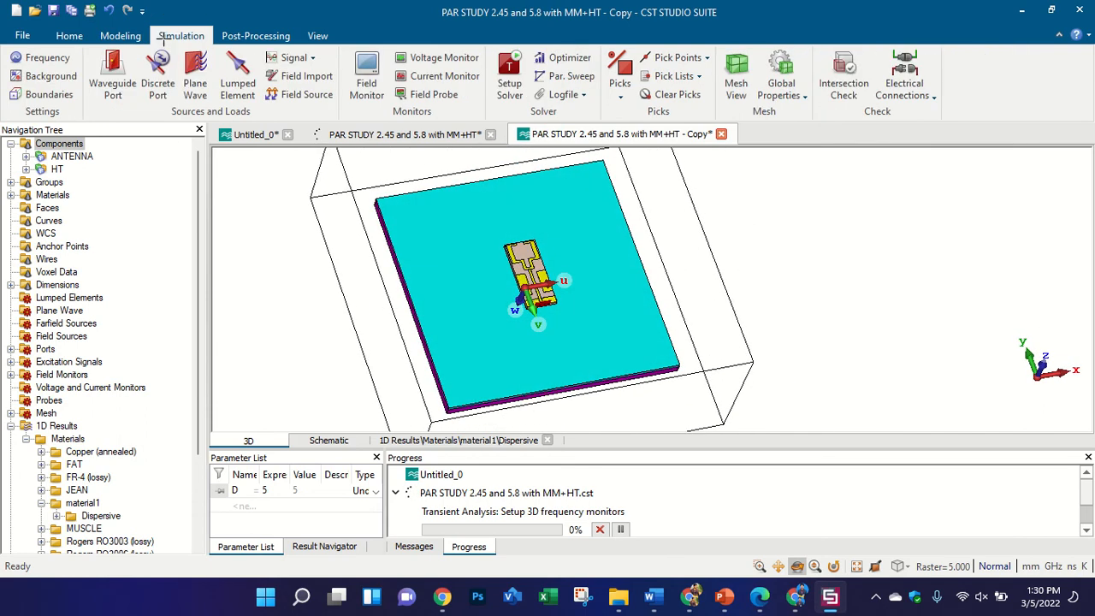
pyautogui.click(69, 35)
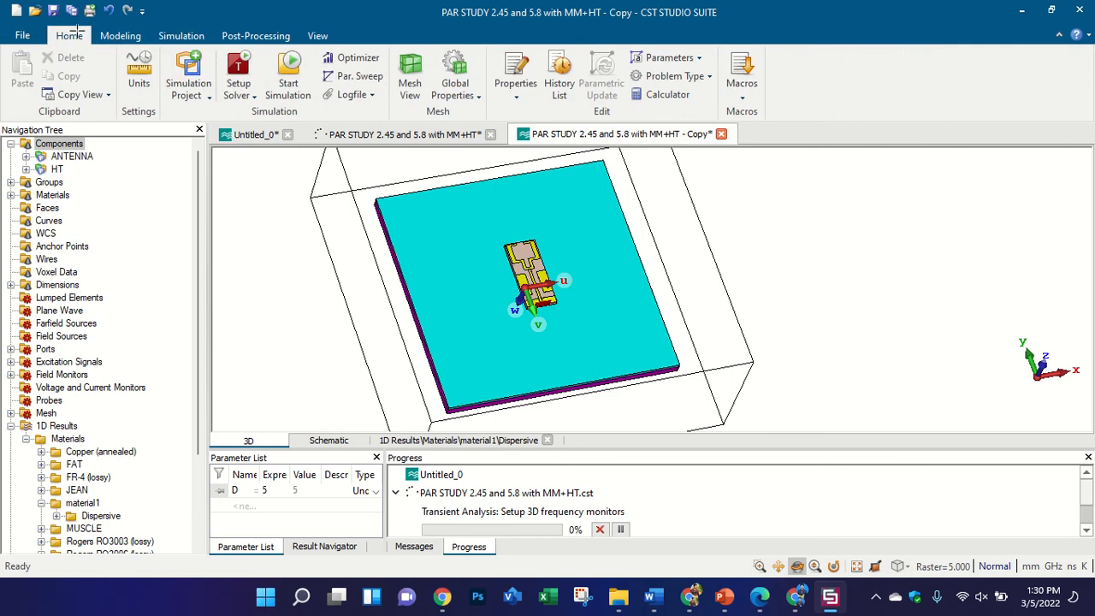
pyautogui.click(353, 75)
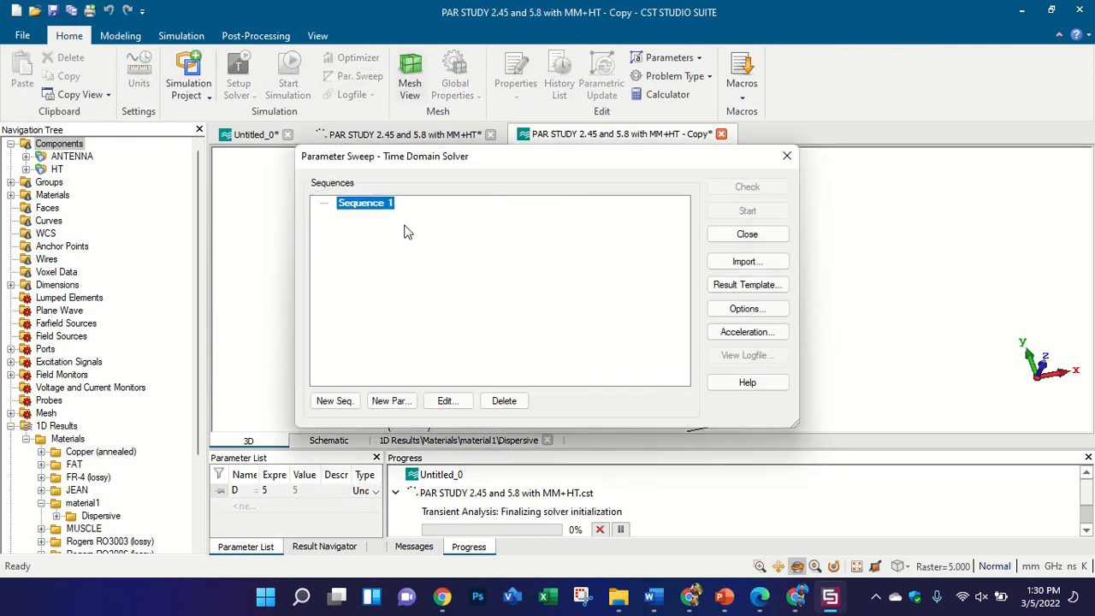
pyautogui.click(335, 401)
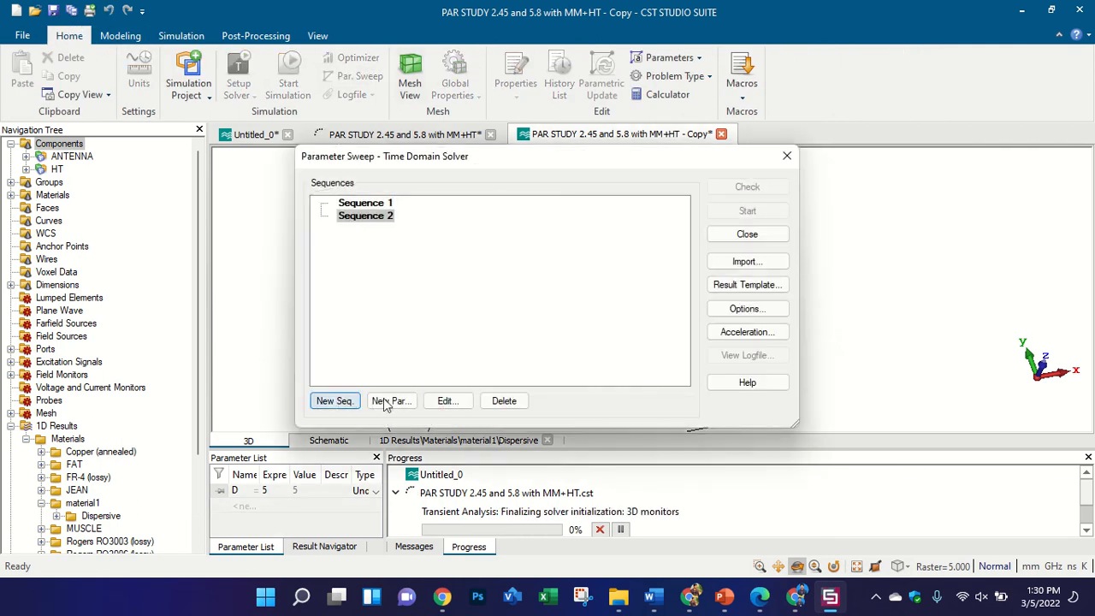
pyautogui.click(505, 401)
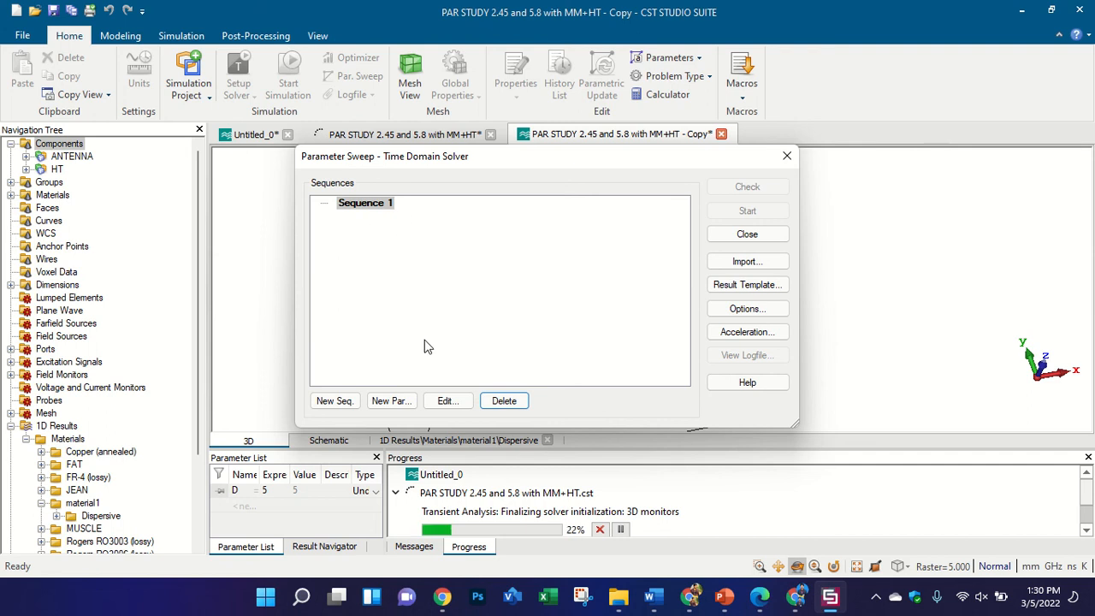
# - Add parameter D to Sequence 1 as a linear sweep from 0 to 4 with 3 samples
pyautogui.click(406, 402)
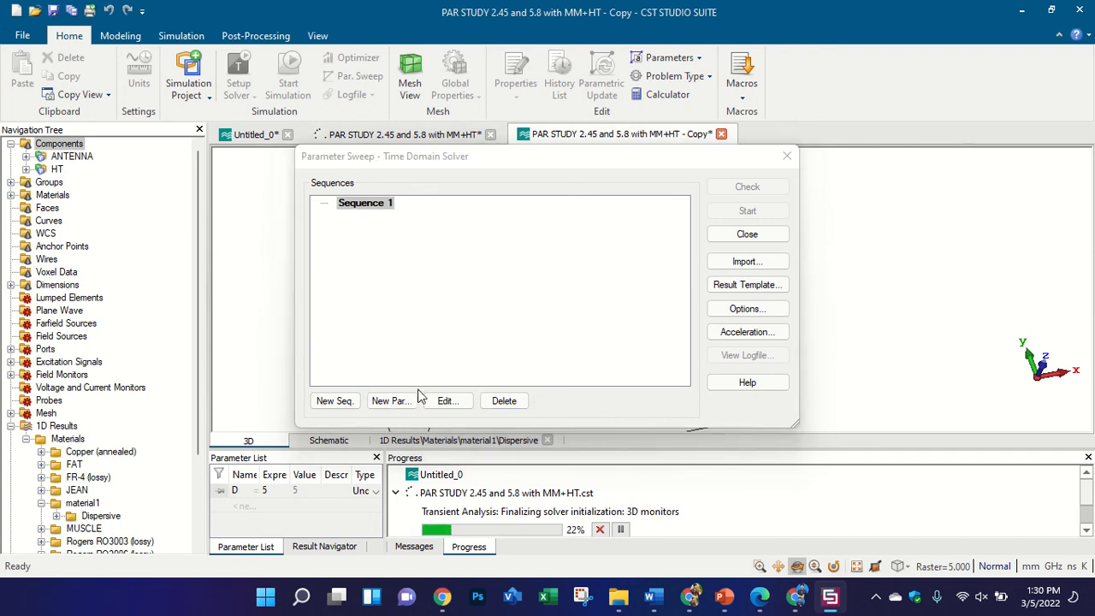
pyautogui.click(526, 241)
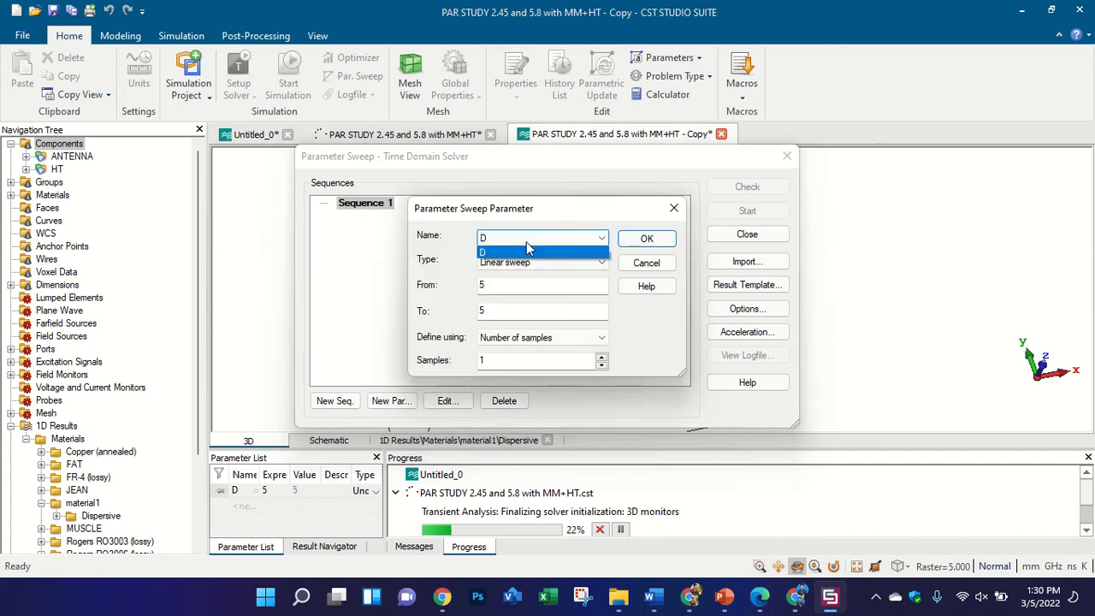
pyautogui.click(526, 252)
pyautogui.doubleClick(490, 287)
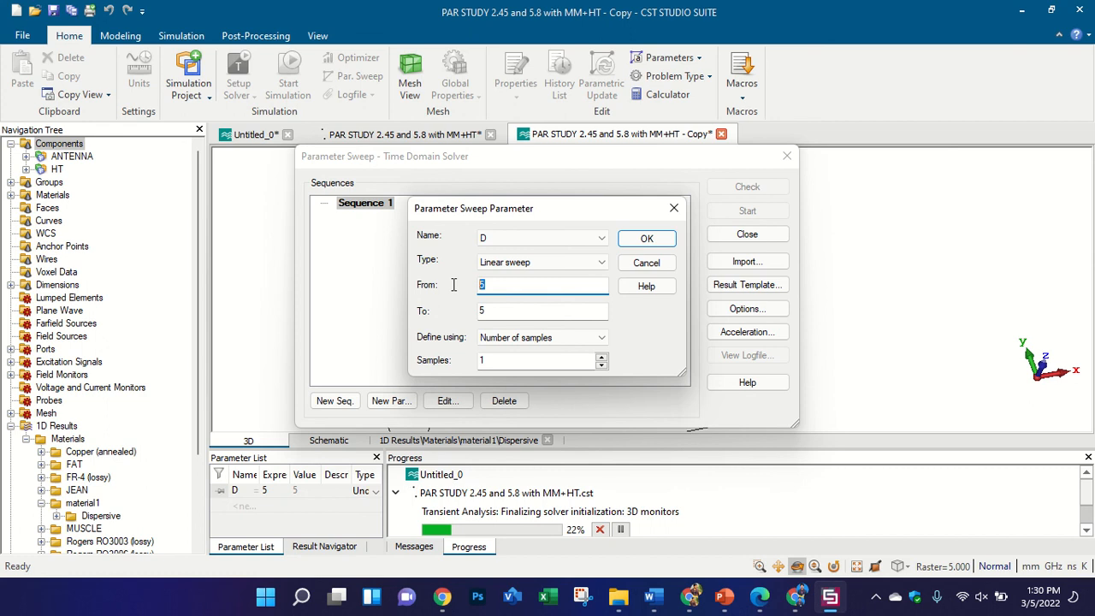
pyautogui.write('0')
pyautogui.doubleClick(509, 313)
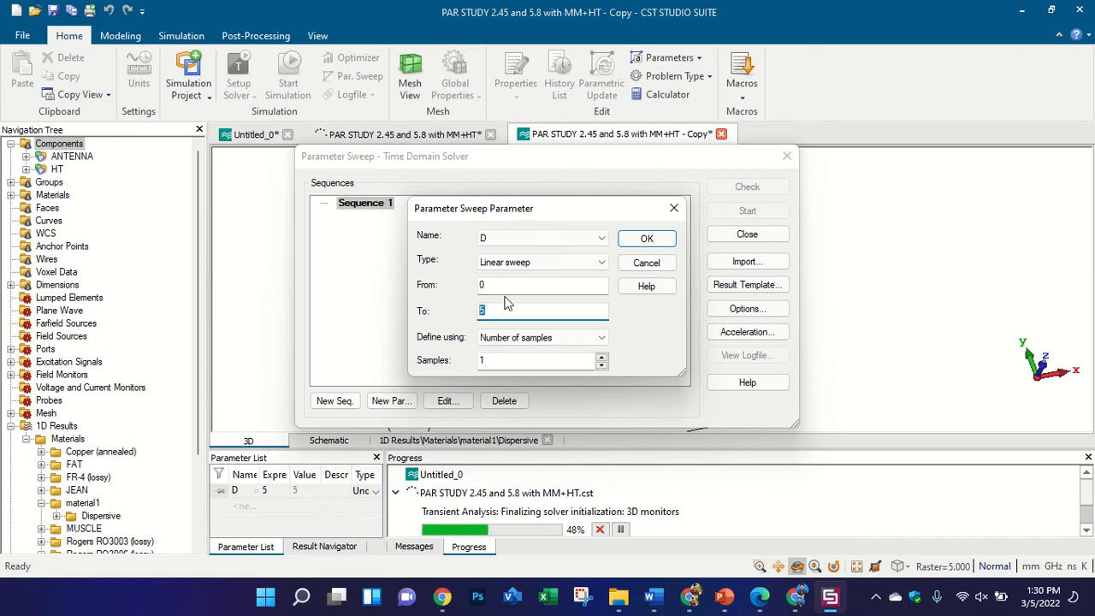
pyautogui.write('4')
pyautogui.press('Tab')
pyautogui.press('Tab')
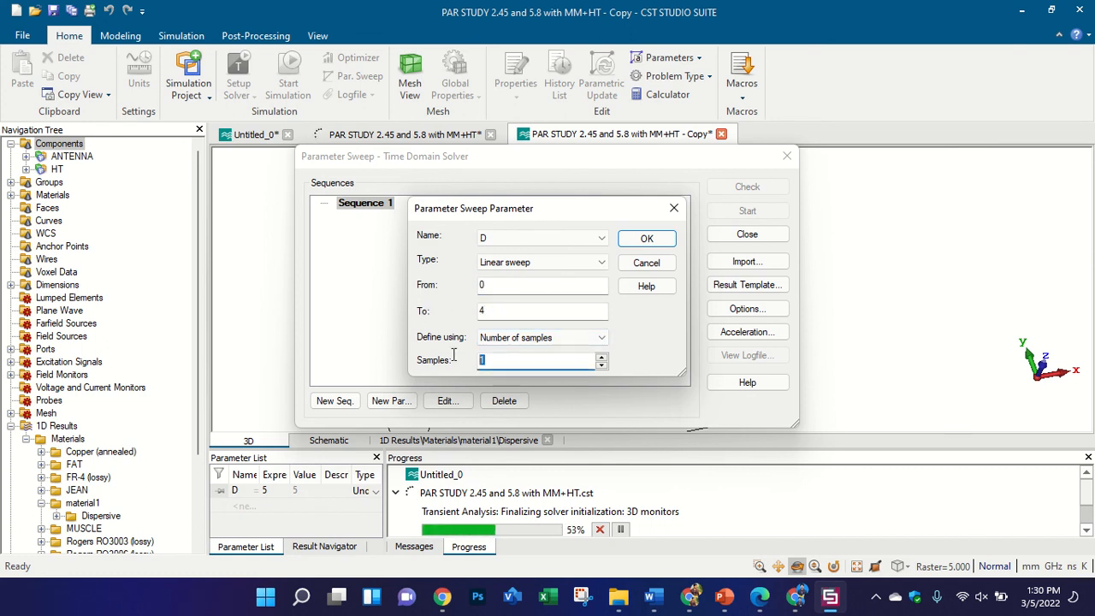
pyautogui.write('3')
pyautogui.click(646, 239)
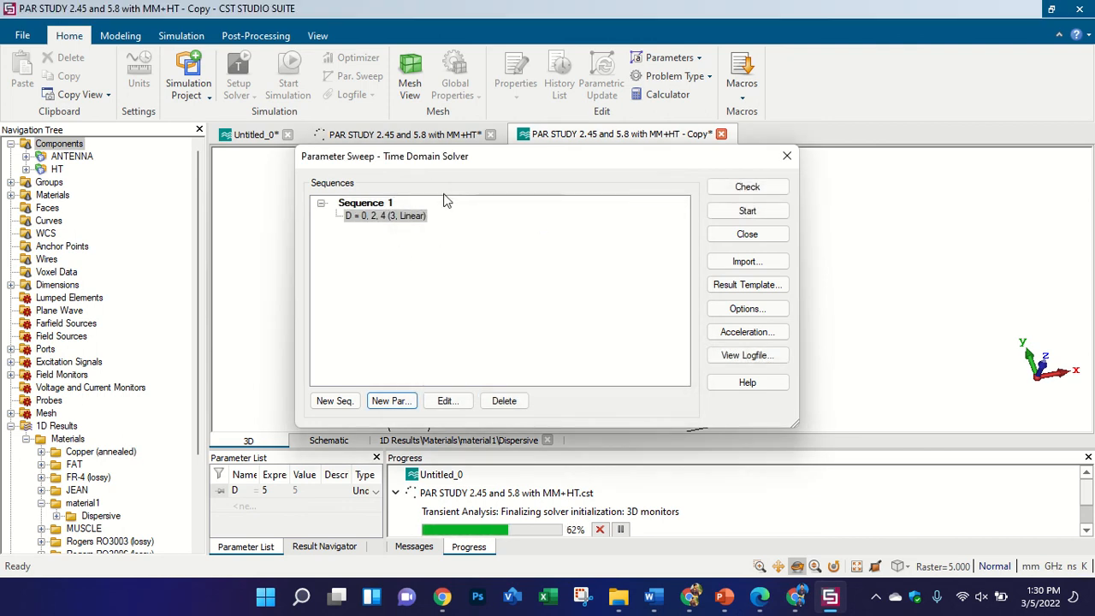
# - Start the parameter sweep of D in the tissue-layer copy project
pyautogui.moveTo(348, 221)
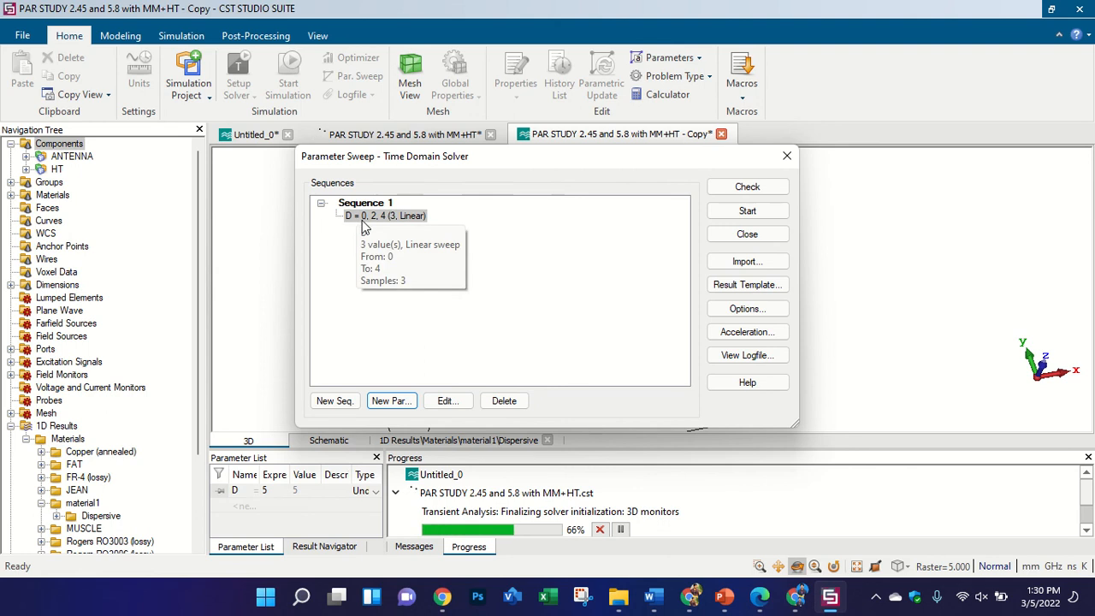
pyautogui.click(712, 215)
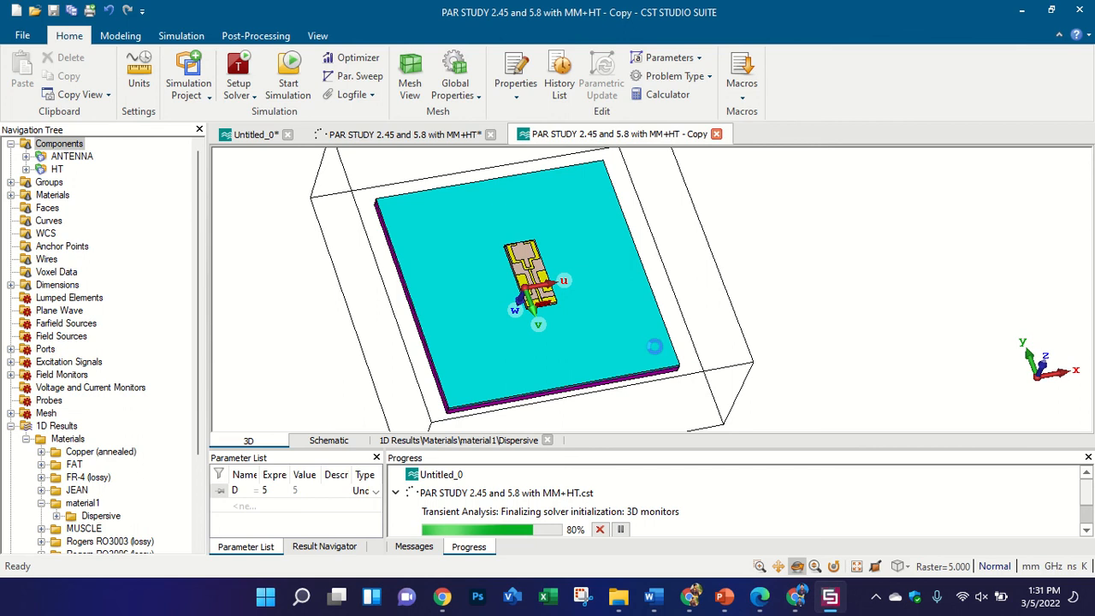
pyautogui.scroll(5, 655, 353)
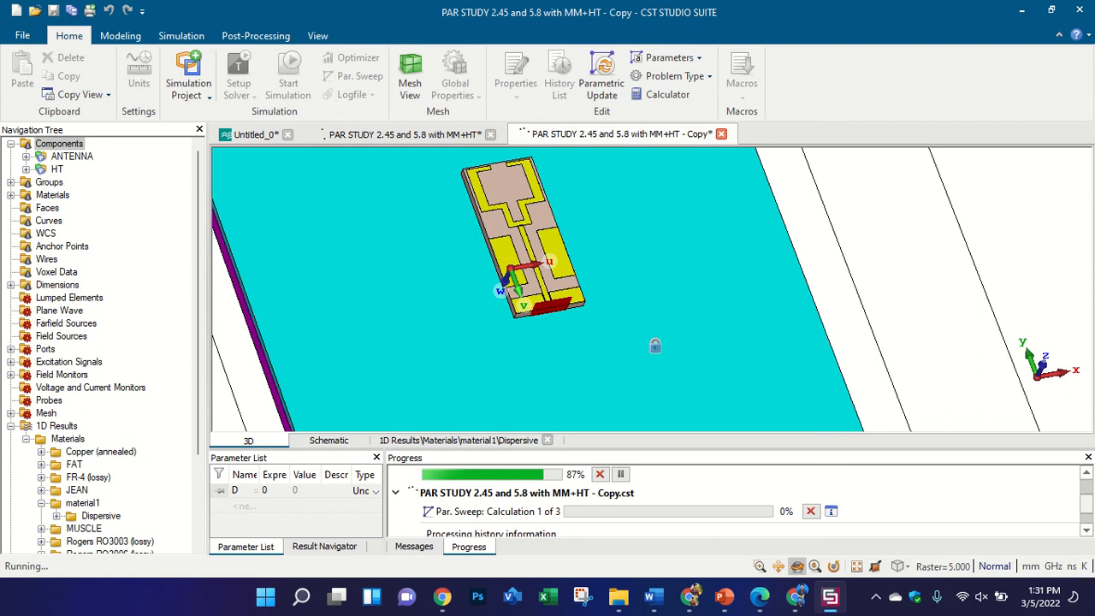
# - Abort the entire parameter sweep rather than skipping only the current parameter set
pyautogui.click(810, 512)
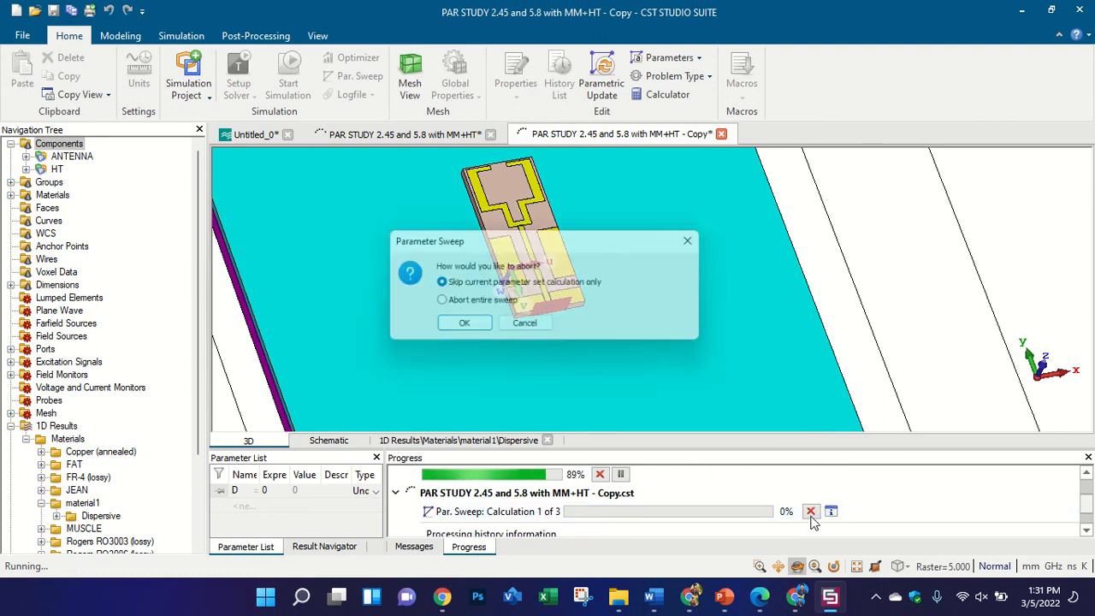
pyautogui.click(512, 304)
pyautogui.click(487, 327)
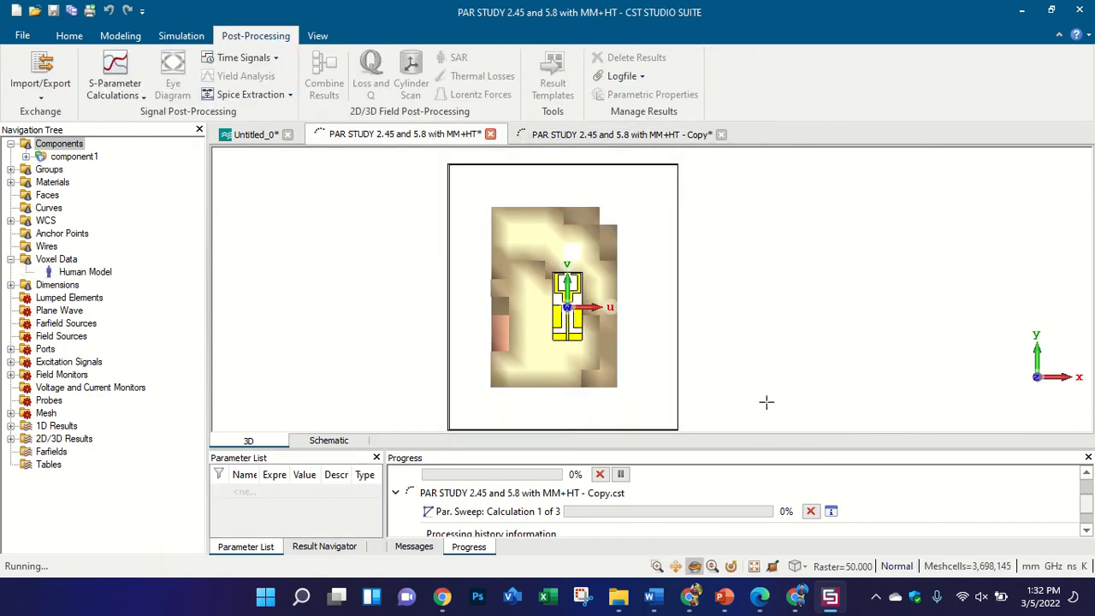
# - Abort the transient solver run in the PAR STUDY 2.45 and 5.8 with MM+HT project, discarding its results
pyautogui.scroll(-1, 726, 505)
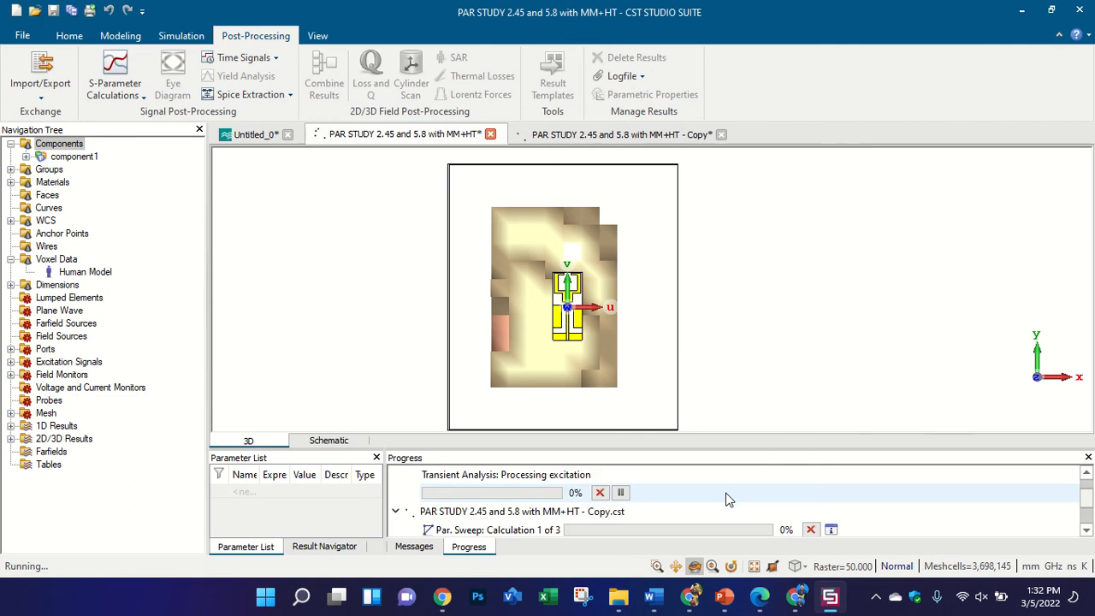
pyautogui.click(599, 494)
pyautogui.click(530, 304)
pyautogui.click(512, 328)
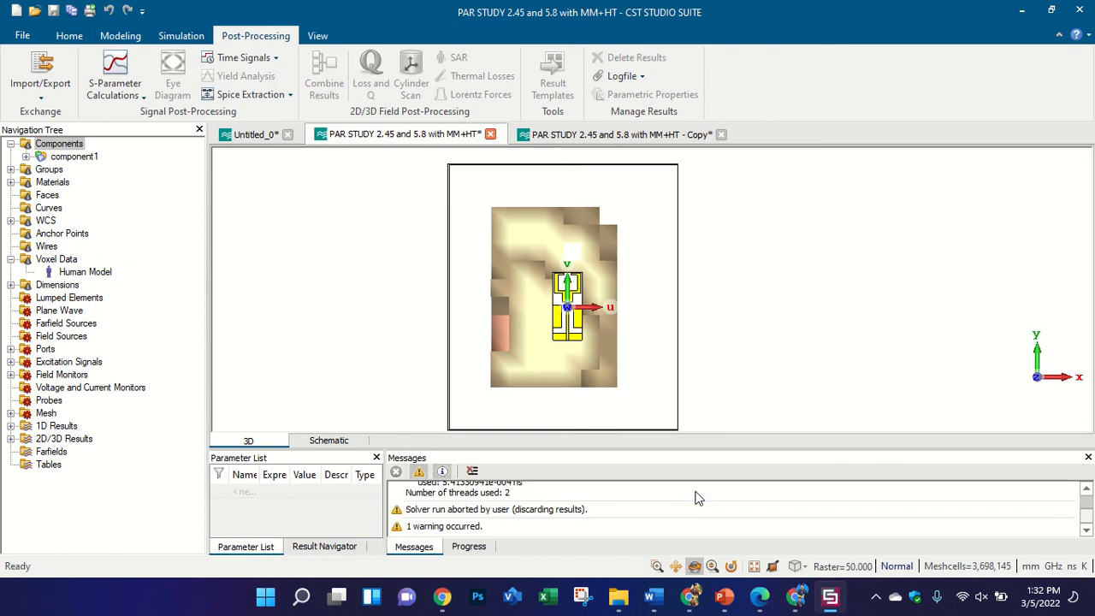
pyautogui.scroll(2, 680, 492)
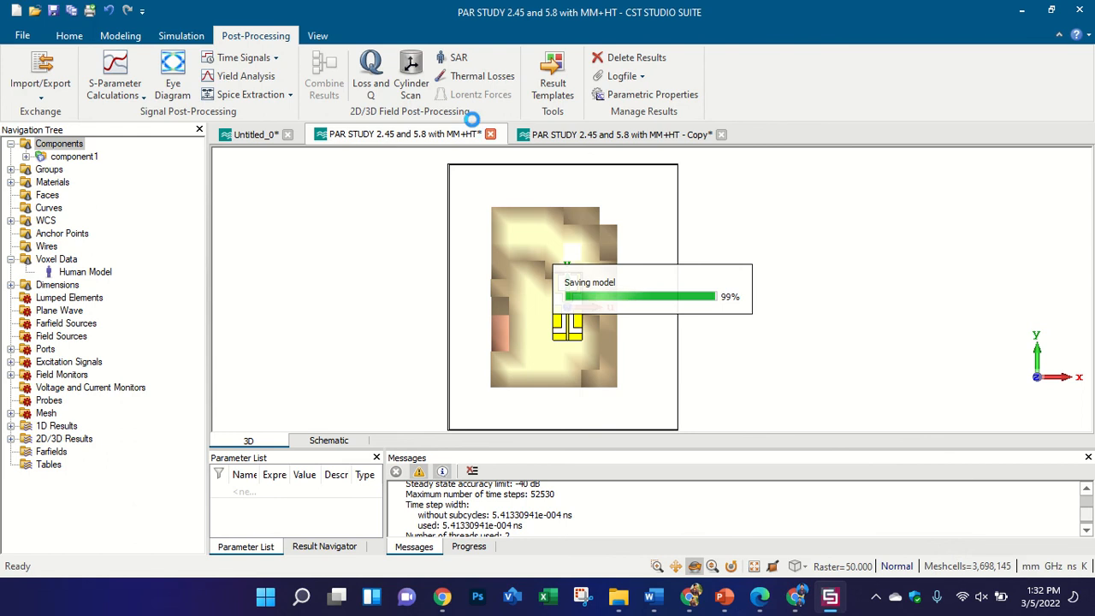
# - View the SAR calculation settings in the Human Model project and close them without calculating
pyautogui.click(456, 57)
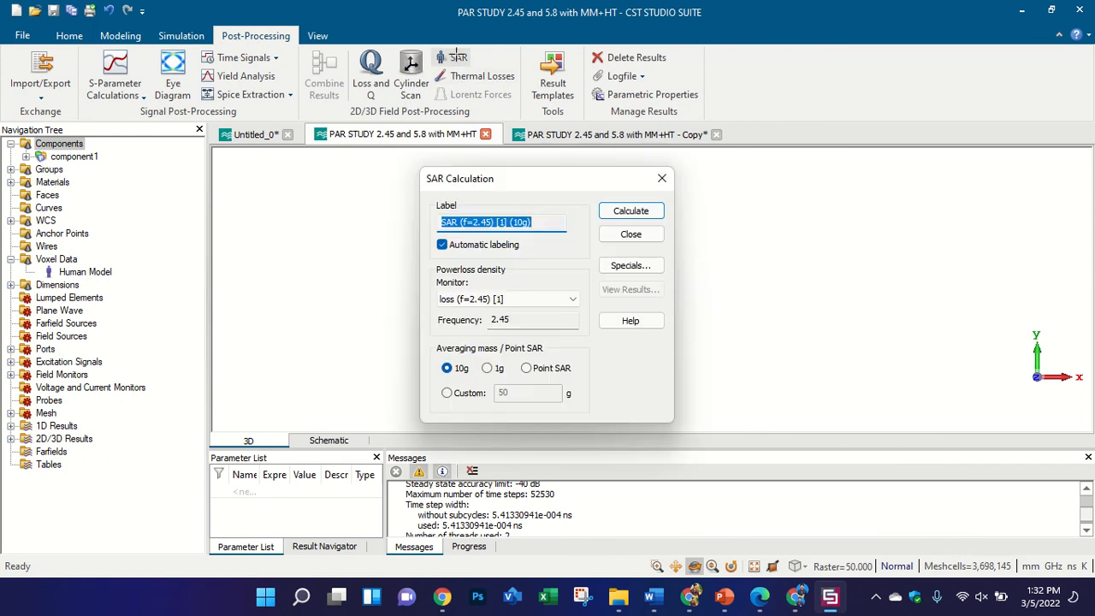
pyautogui.click(661, 178)
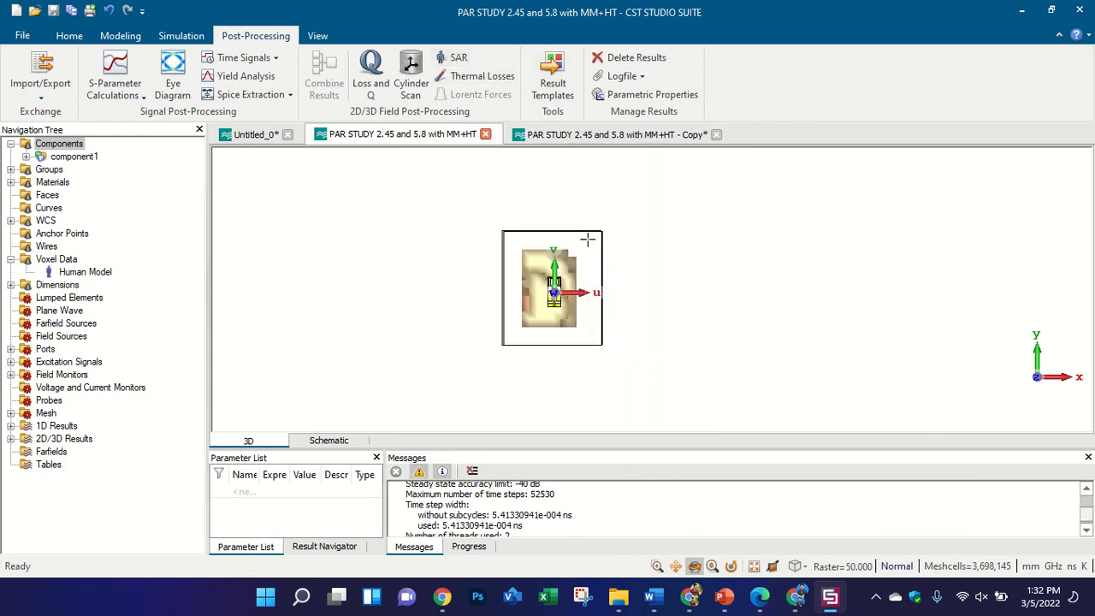
pyautogui.scroll(5, 594, 262)
pyautogui.scroll(-3, 565, 282)
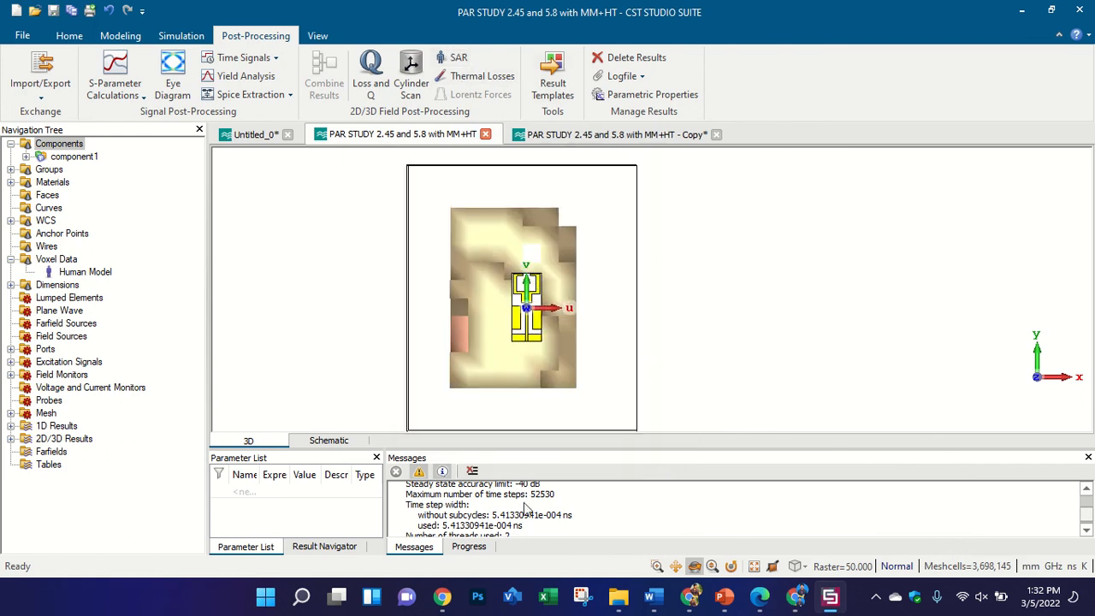
# - View the S-Parameters entry in the 1D results and return to the 3D model
pyautogui.click(10, 426)
pyautogui.click(89, 490)
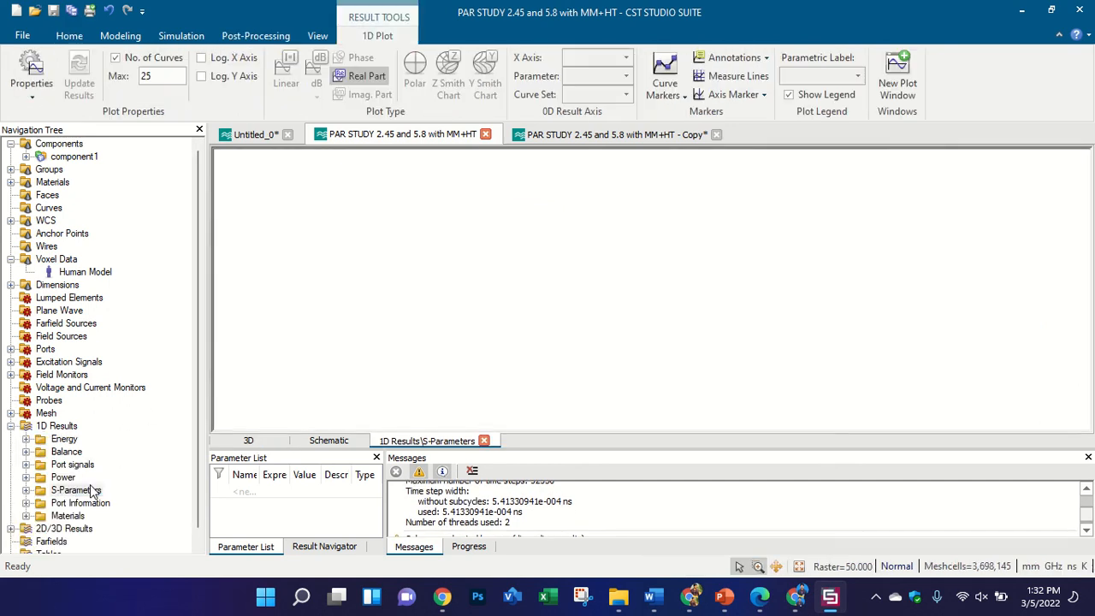
pyautogui.click(58, 145)
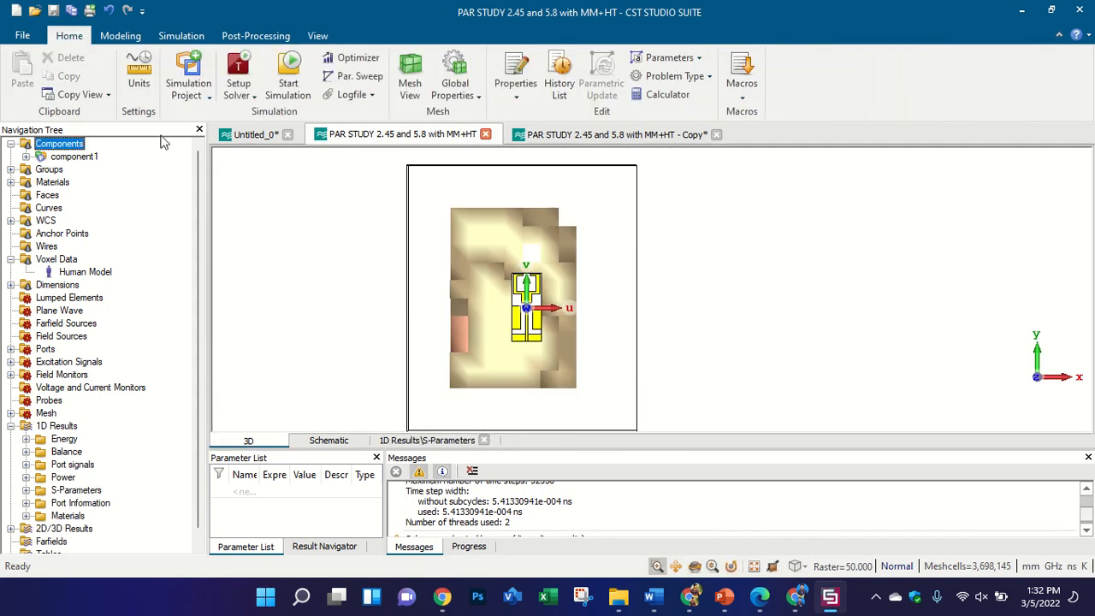
# - Open the SAR calculation and choose loss (f=2.45) [1] as the power loss density monitor
pyautogui.click(137, 37)
pyautogui.click(248, 37)
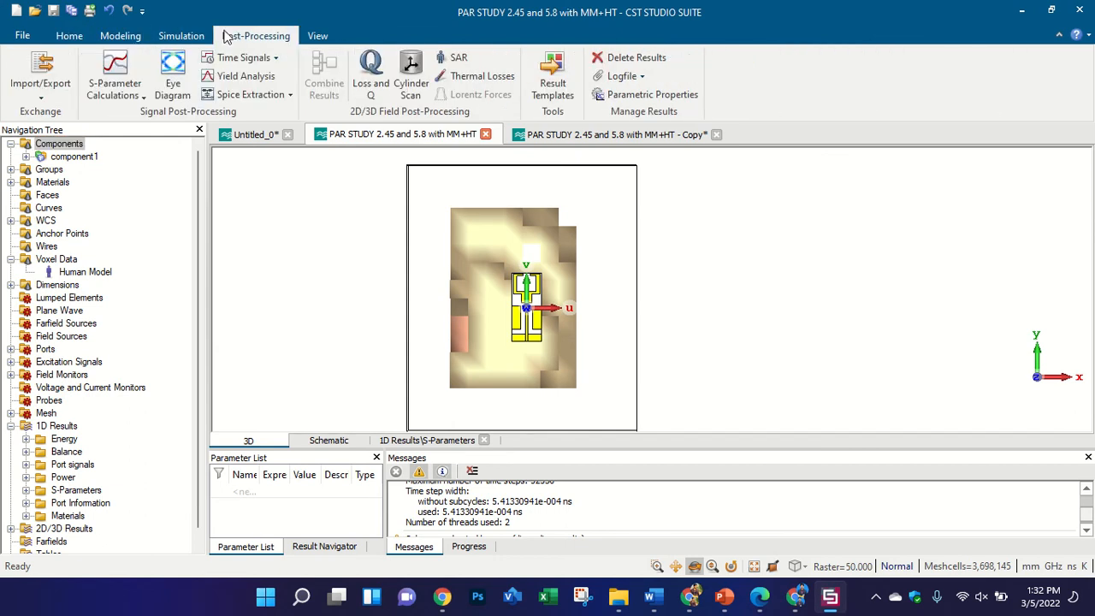
pyautogui.click(454, 57)
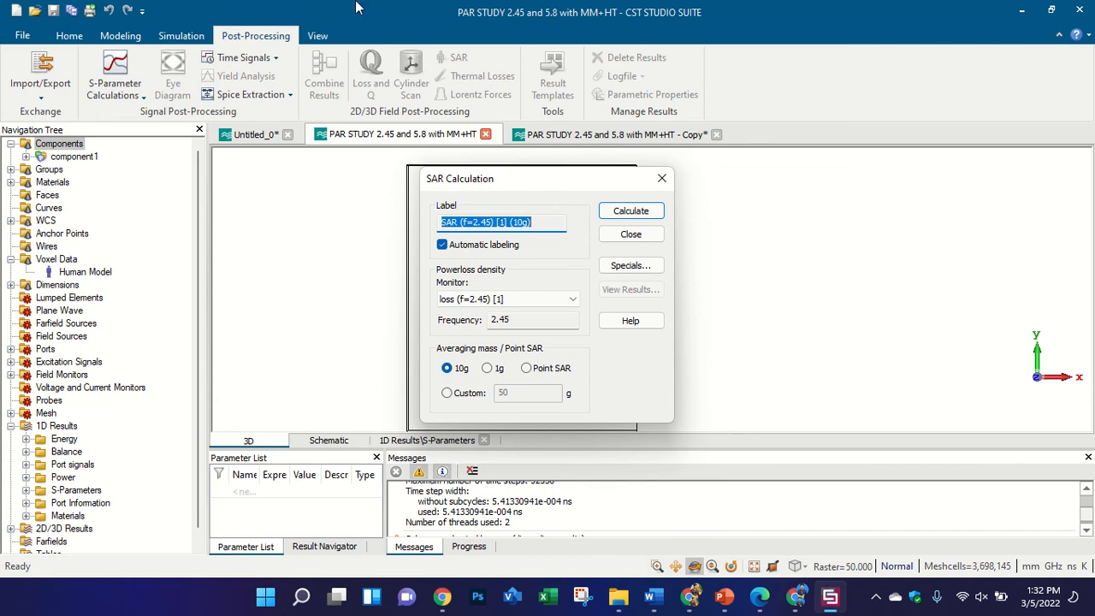
pyautogui.click(495, 298)
pyautogui.click(492, 308)
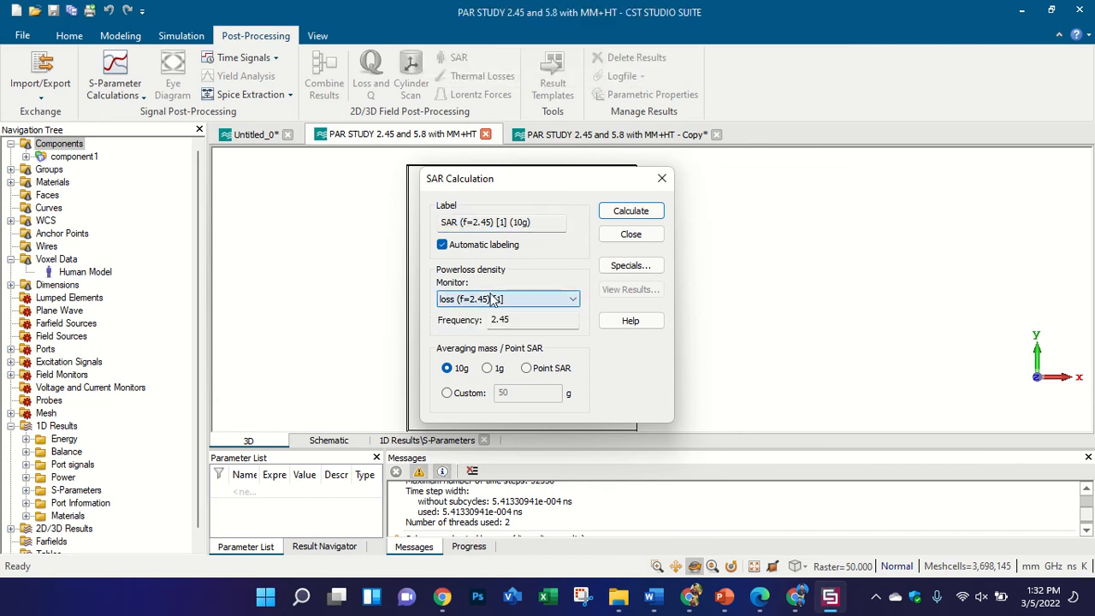
pyautogui.click(493, 300)
pyautogui.click(492, 308)
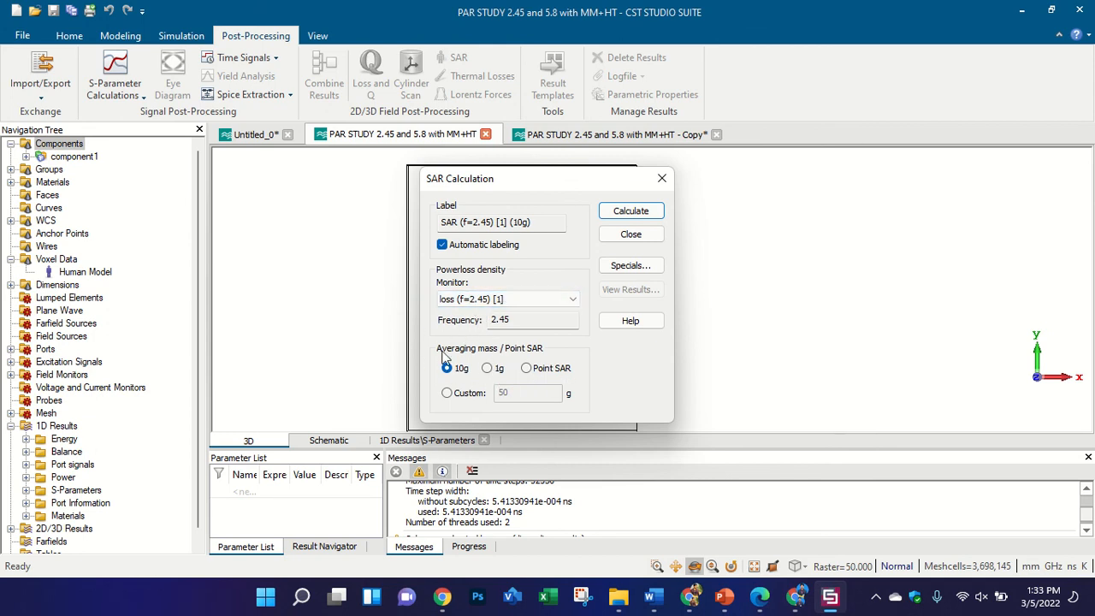
# - Try the 1g, Point SAR and Custom averaging mass options, clear the custom mass, and return to 10g
pyautogui.click(492, 369)
pyautogui.click(527, 368)
pyautogui.click(459, 369)
pyautogui.click(446, 393)
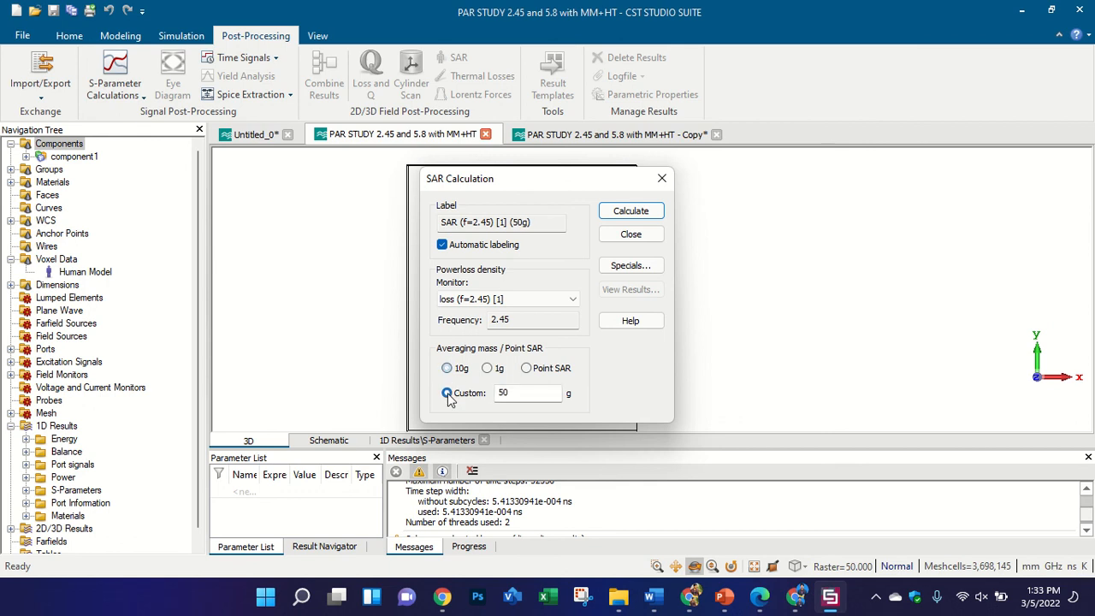
pyautogui.doubleClick(505, 393)
pyautogui.write('2')
pyautogui.press('BackSpace')
pyautogui.click(447, 368)
pyautogui.click(487, 368)
pyautogui.click(447, 367)
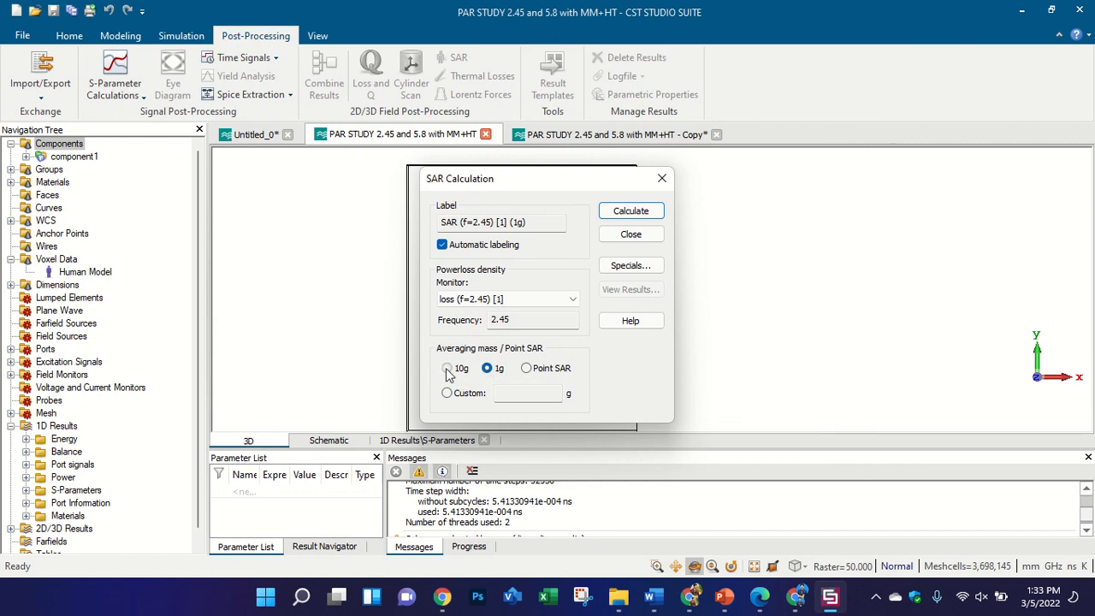
# - Try to calculate the 10g SAR from the loss (f=2.45) [1] monitor, and close the SAR calculation
pyautogui.click(613, 213)
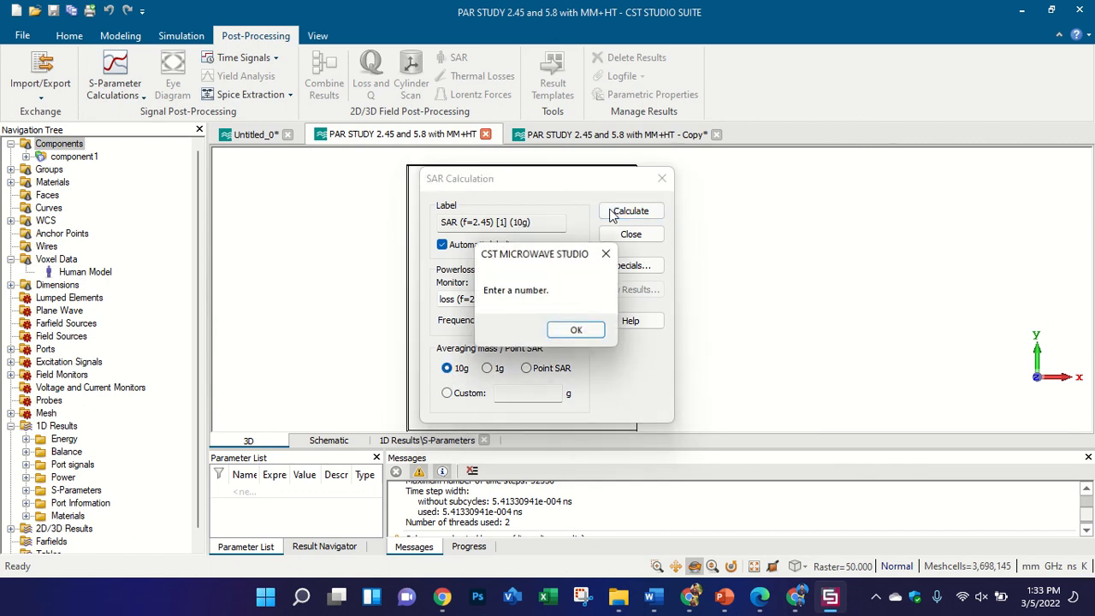
pyautogui.click(576, 329)
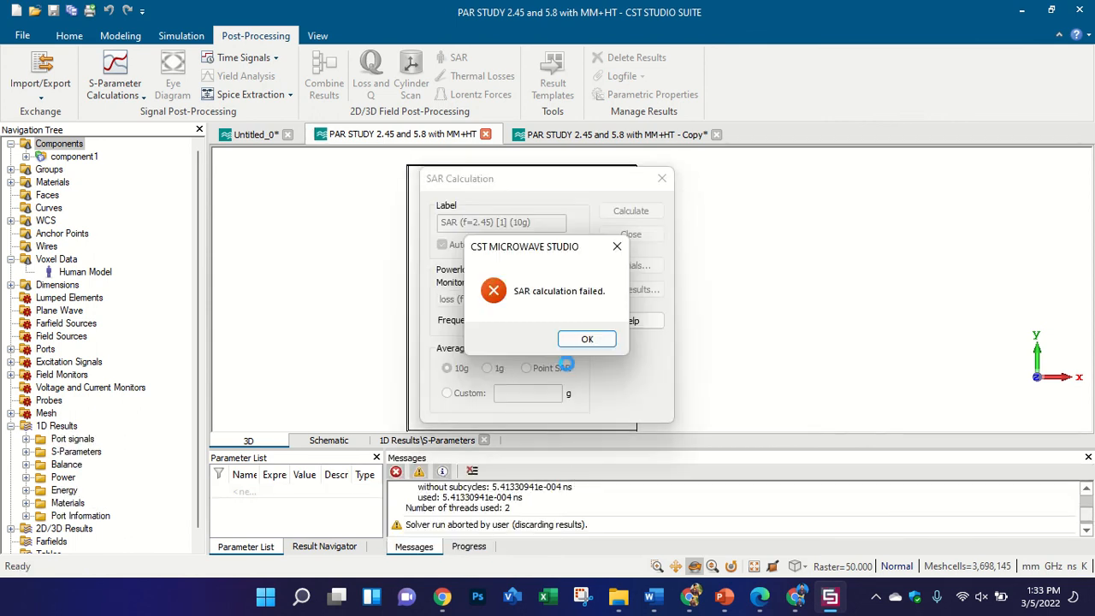
pyautogui.click(587, 340)
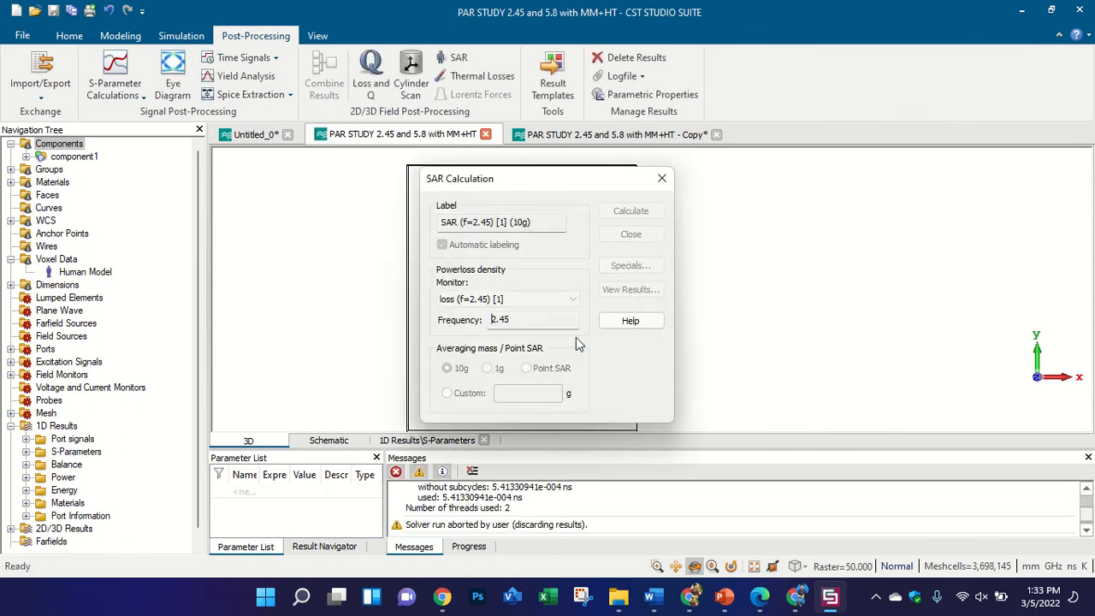
pyautogui.click(660, 183)
# - Reopen the SAR calculation, try the Point SAR and 10g averaging options, and choose the 1g averaging mass
pyautogui.click(181, 35)
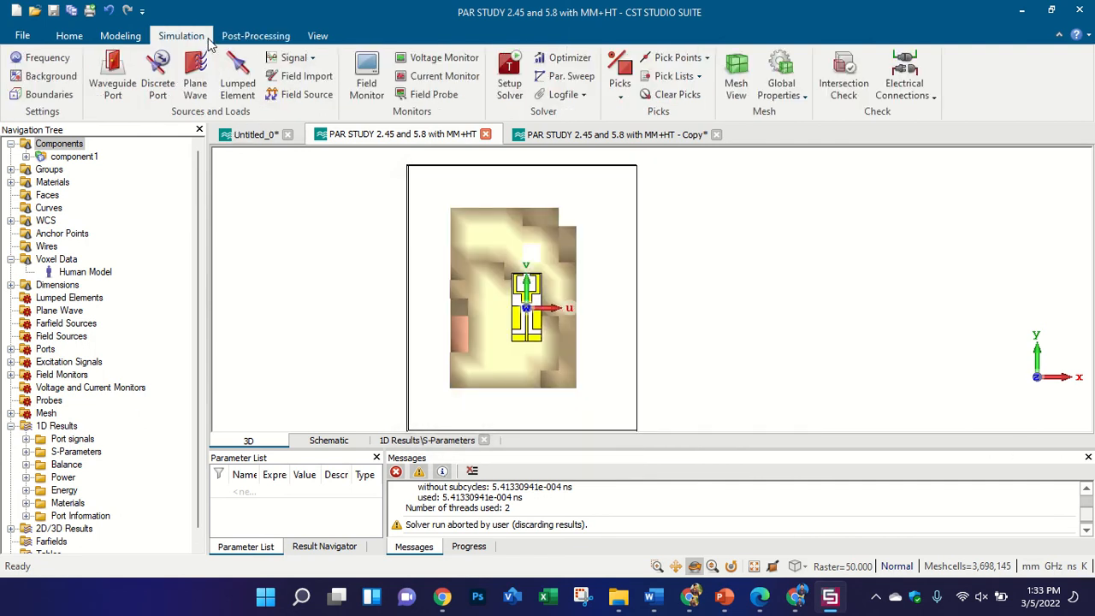
pyautogui.click(252, 35)
pyautogui.click(455, 60)
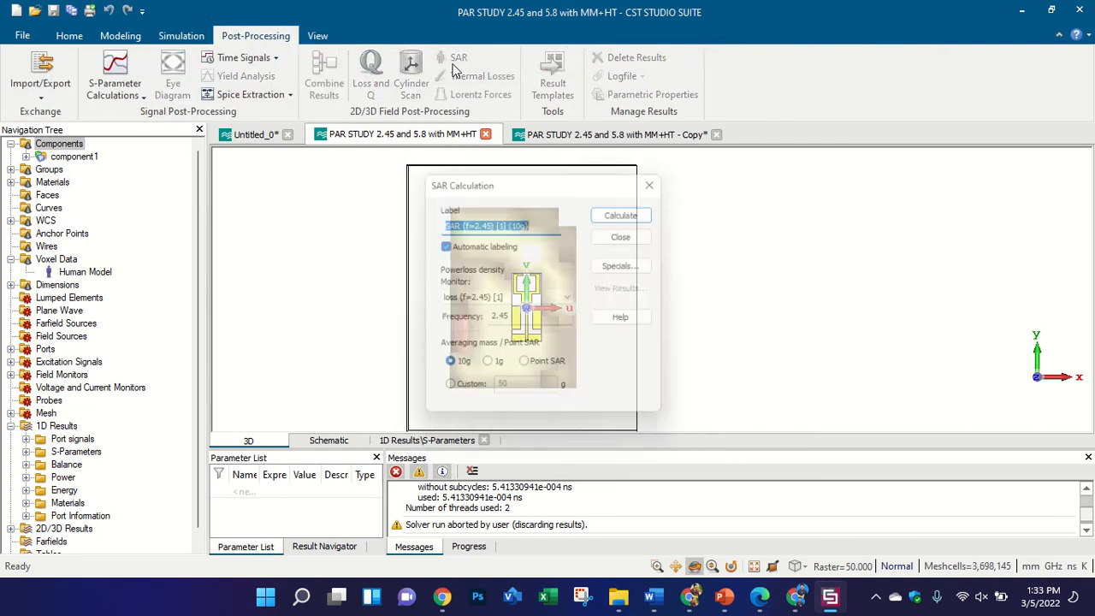
pyautogui.click(489, 370)
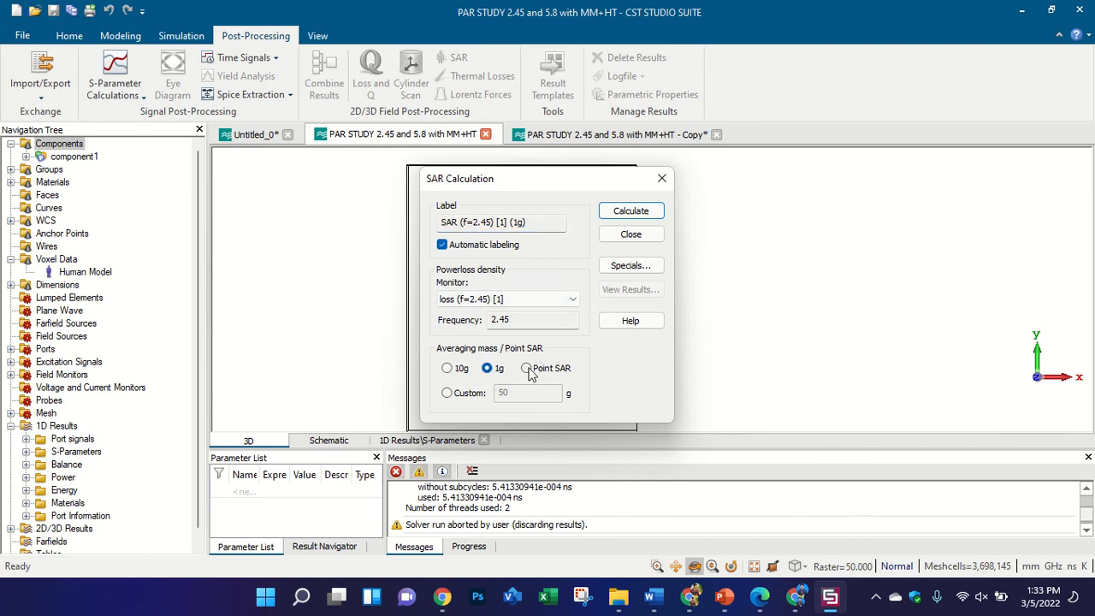
pyautogui.click(527, 368)
pyautogui.click(449, 369)
pyautogui.click(487, 368)
pyautogui.click(487, 368)
# - Review the averaging methods in the SAR special settings, try a user-defined reference power of 0.5 W, and close both dialogs without applying
pyautogui.click(627, 267)
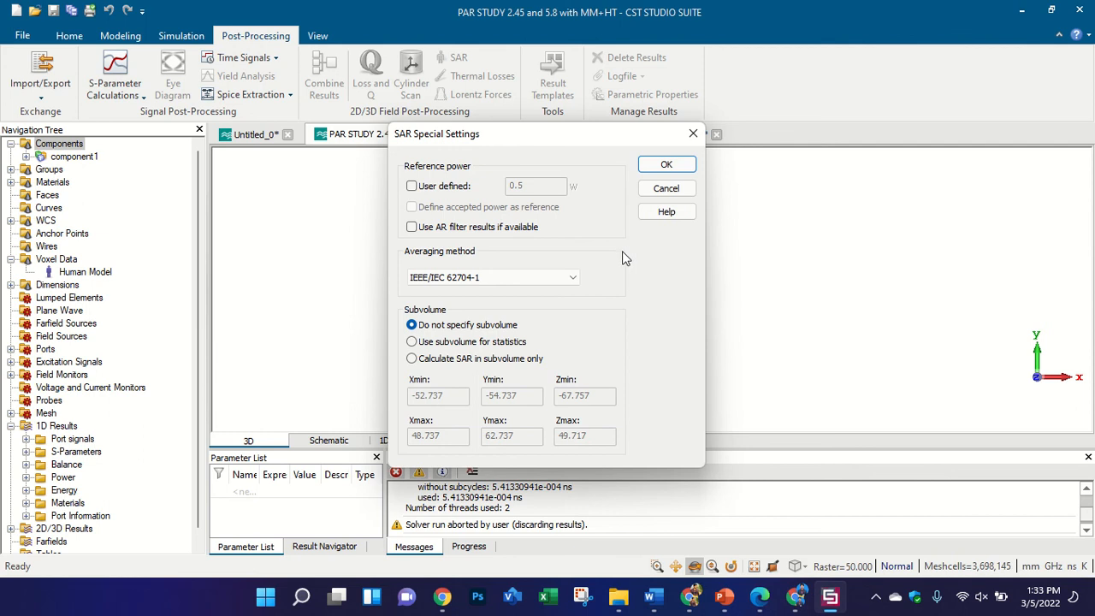
pyautogui.click(556, 277)
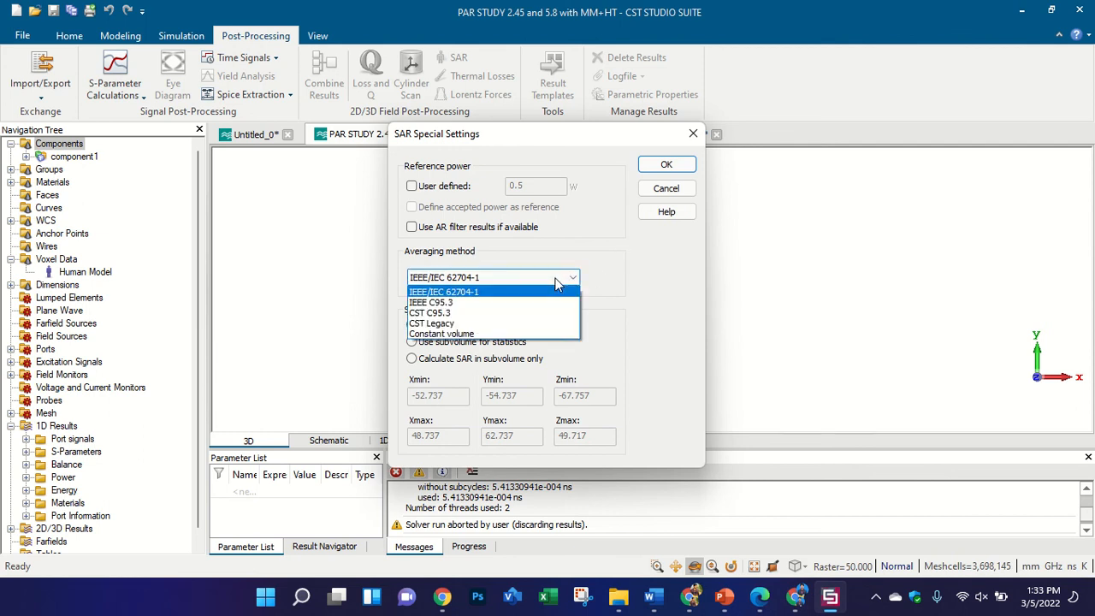
pyautogui.click(556, 279)
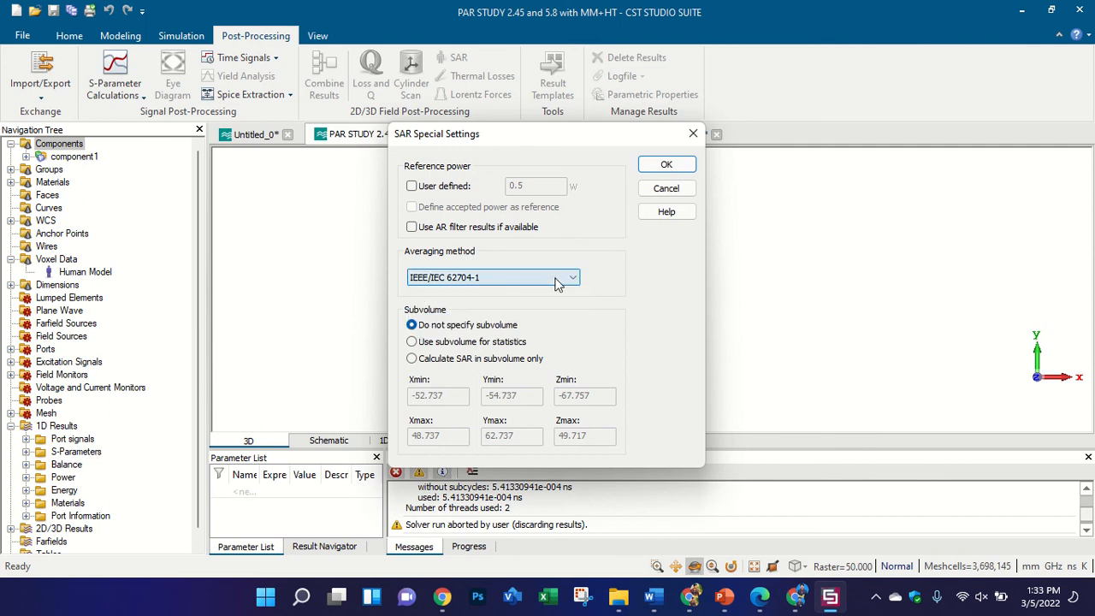
pyautogui.click(420, 187)
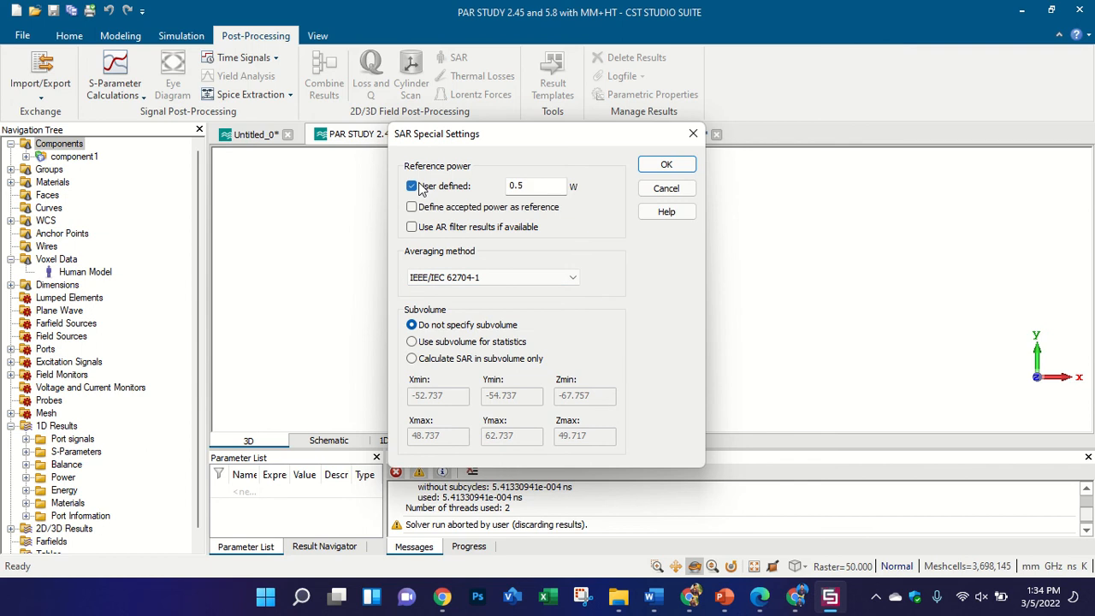
pyautogui.click(420, 189)
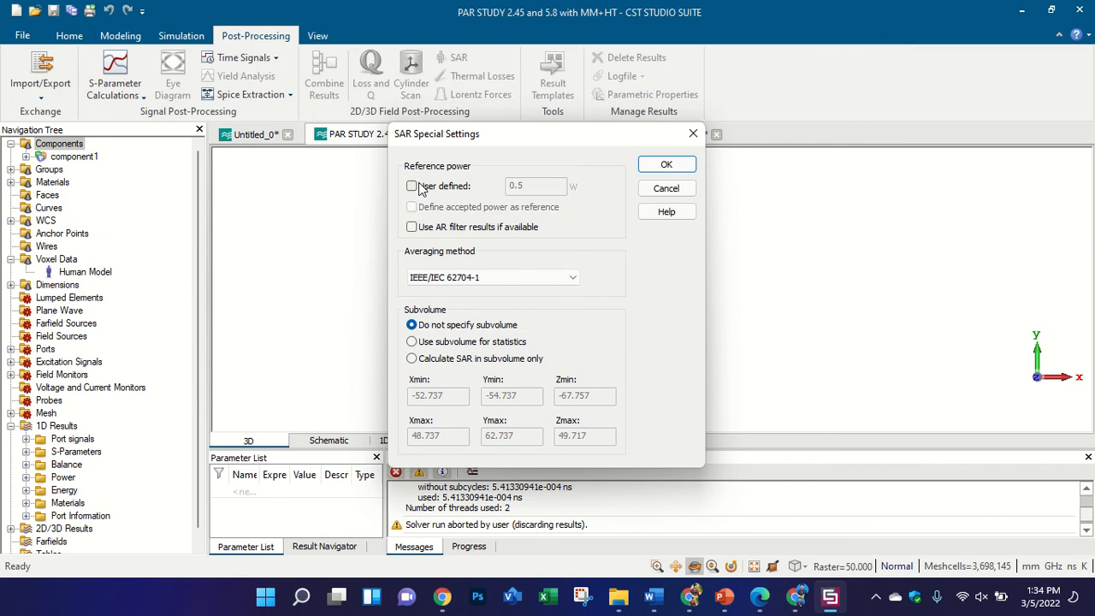
pyautogui.click(419, 188)
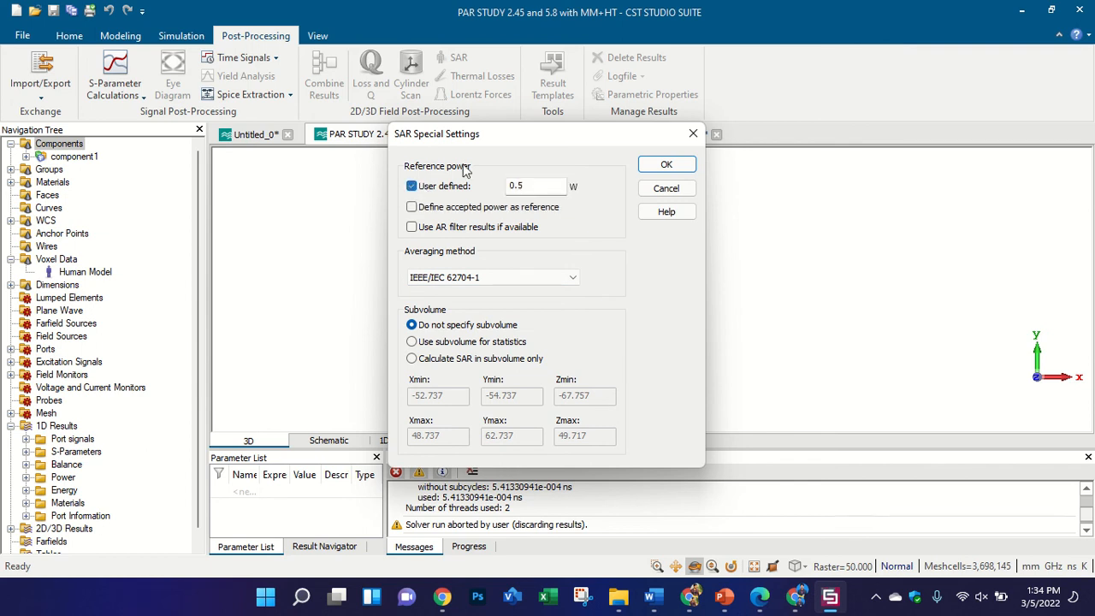
pyautogui.press('Tab')
pyautogui.click(693, 133)
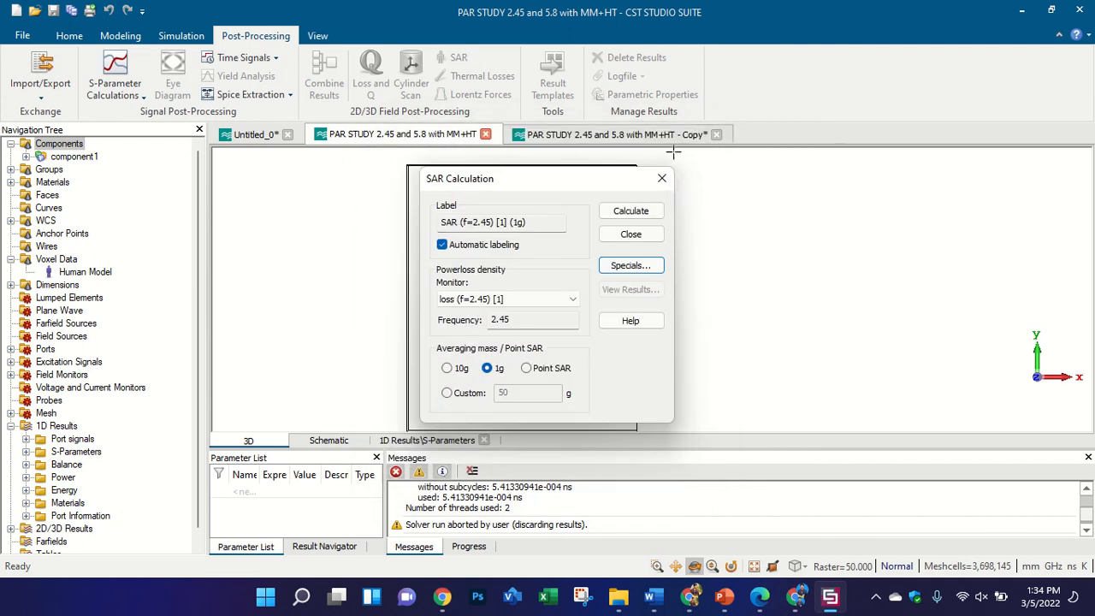
pyautogui.click(664, 181)
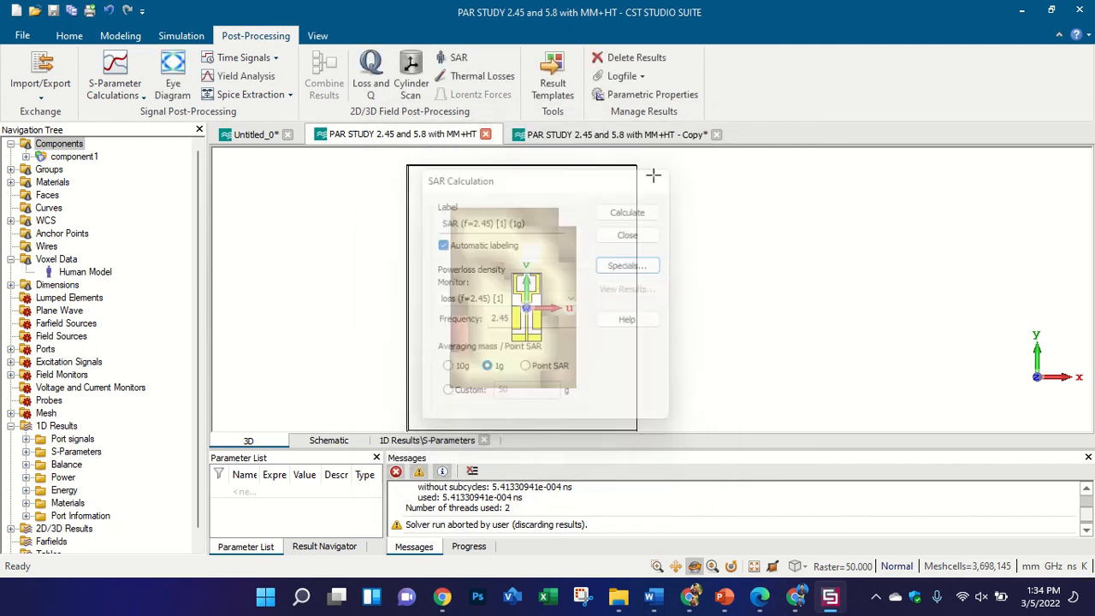
# - Expand the 2D/3D Results and examine the available result folders and the antenna's placement on the human tissue model
pyautogui.moveTo(558, 216); pyautogui.dragTo(571, 249)
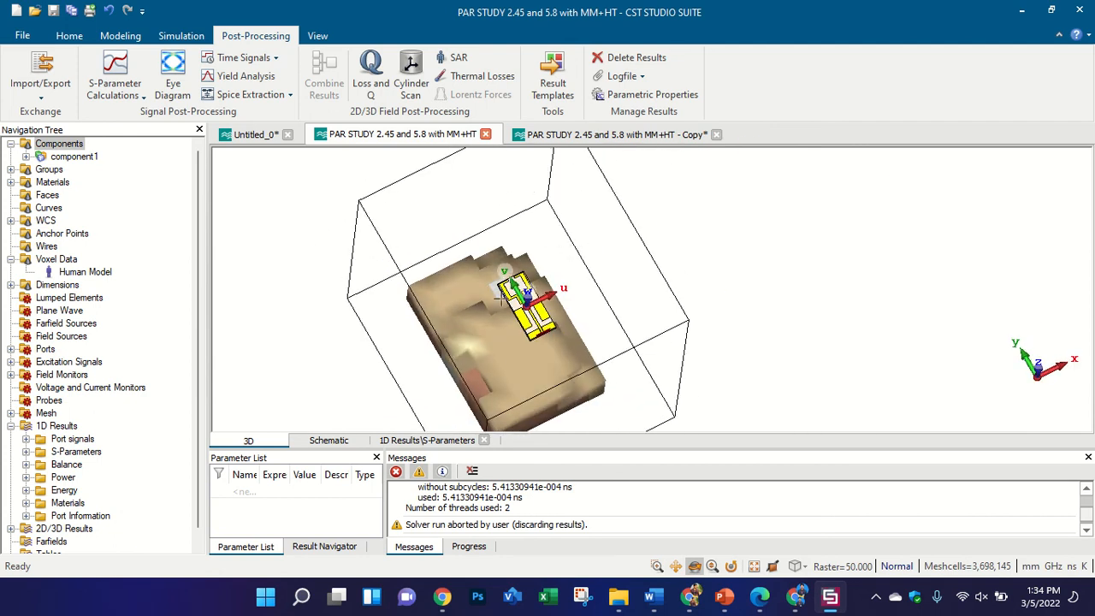
pyautogui.scroll(-5, 497, 362)
pyautogui.scroll(3, 615, 321)
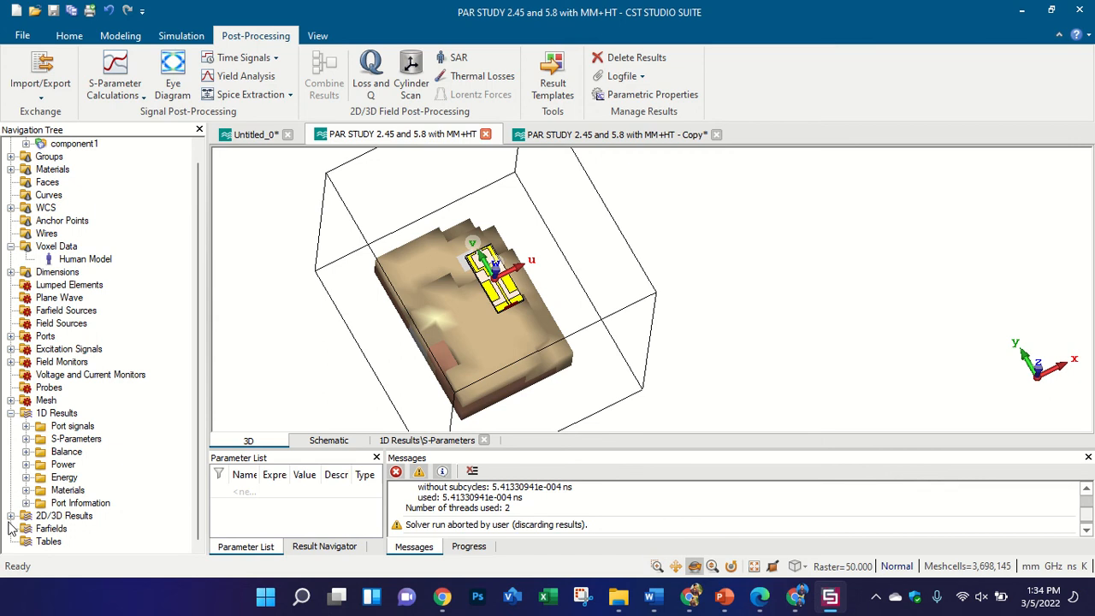
pyautogui.click(10, 516)
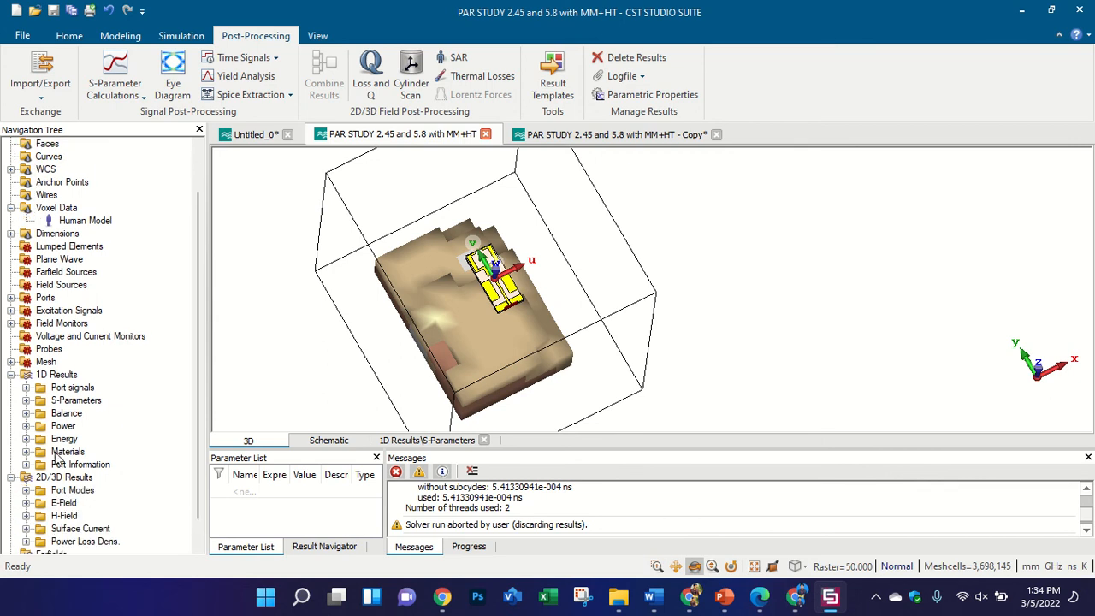
pyautogui.scroll(-1, 13, 524)
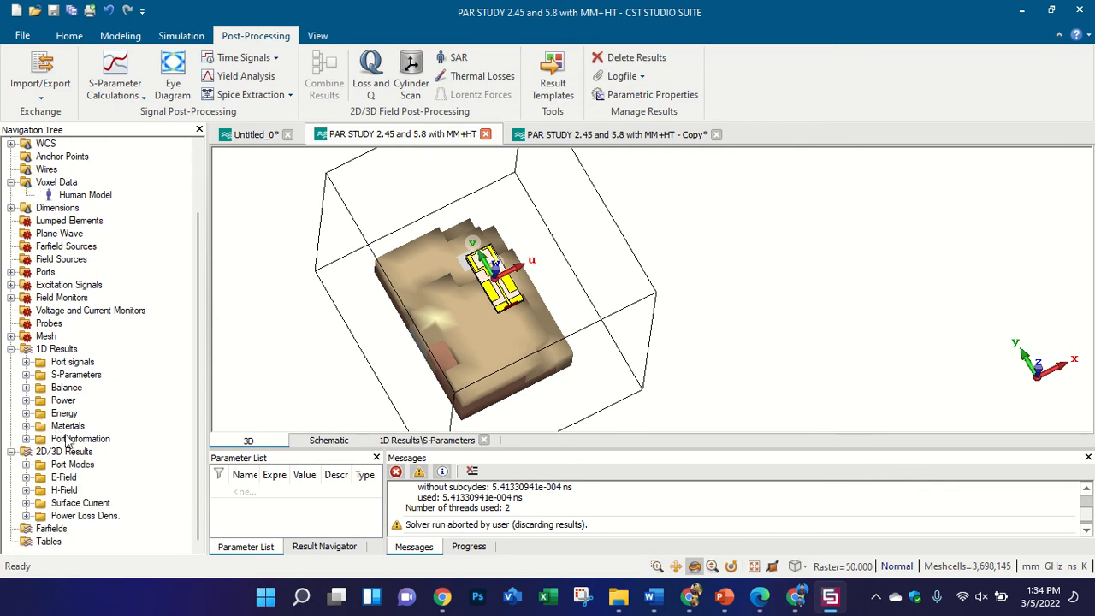
pyautogui.scroll(2, 68, 436)
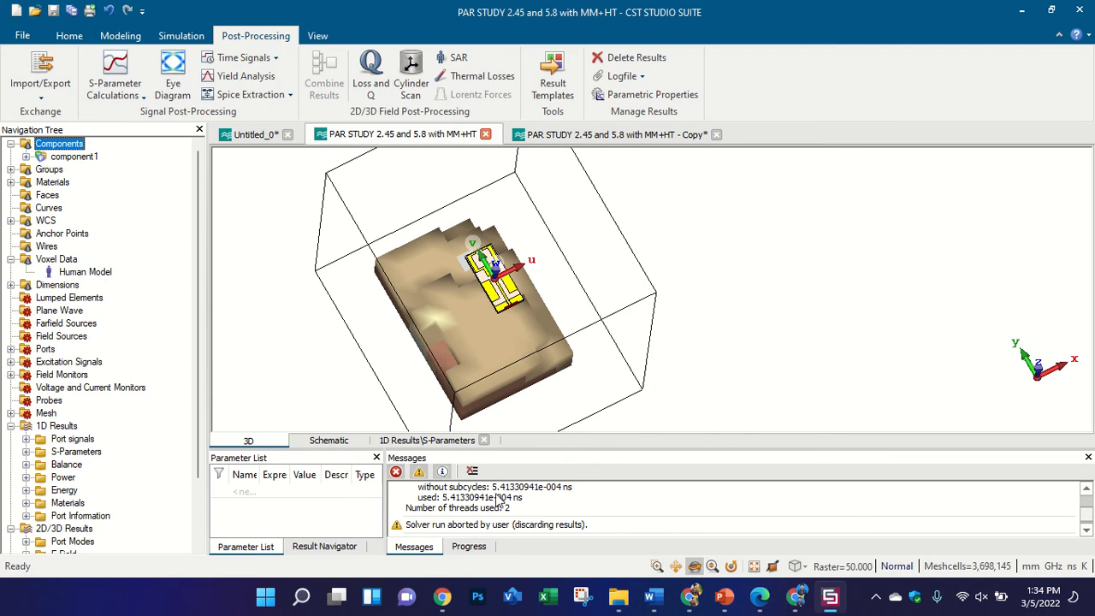
pyautogui.moveTo(558, 7)
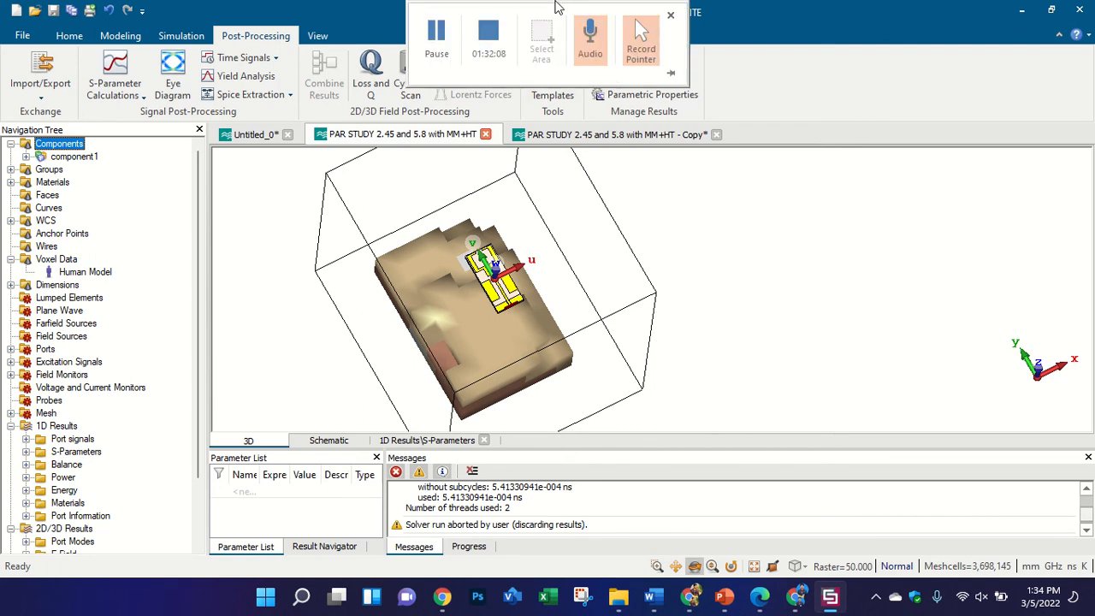
pyautogui.moveTo(597, 269); pyautogui.dragTo(524, 363)
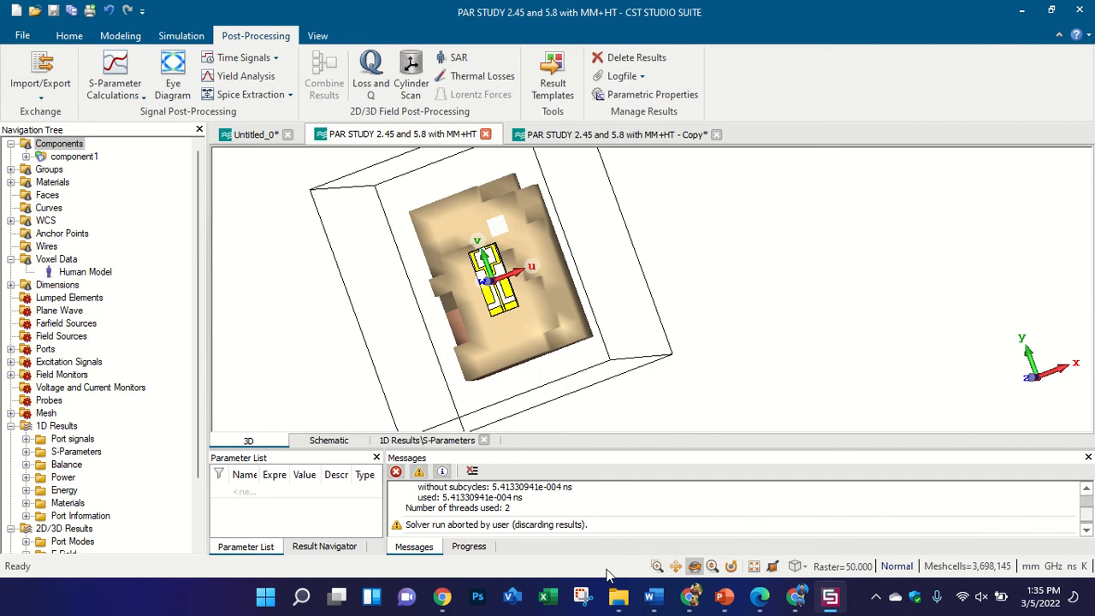
# - Switch to the LECTURE 9 presentation in PowerPoint, view the SAR IEEE standards slide, and add a new slide after slide 9
pyautogui.click(654, 597)
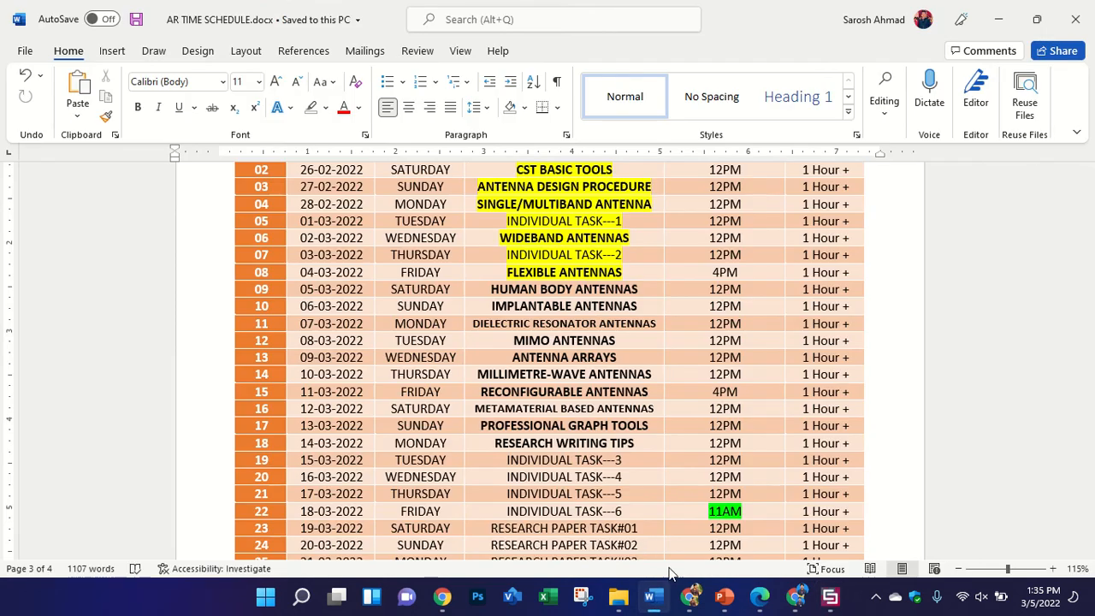
pyautogui.click(723, 598)
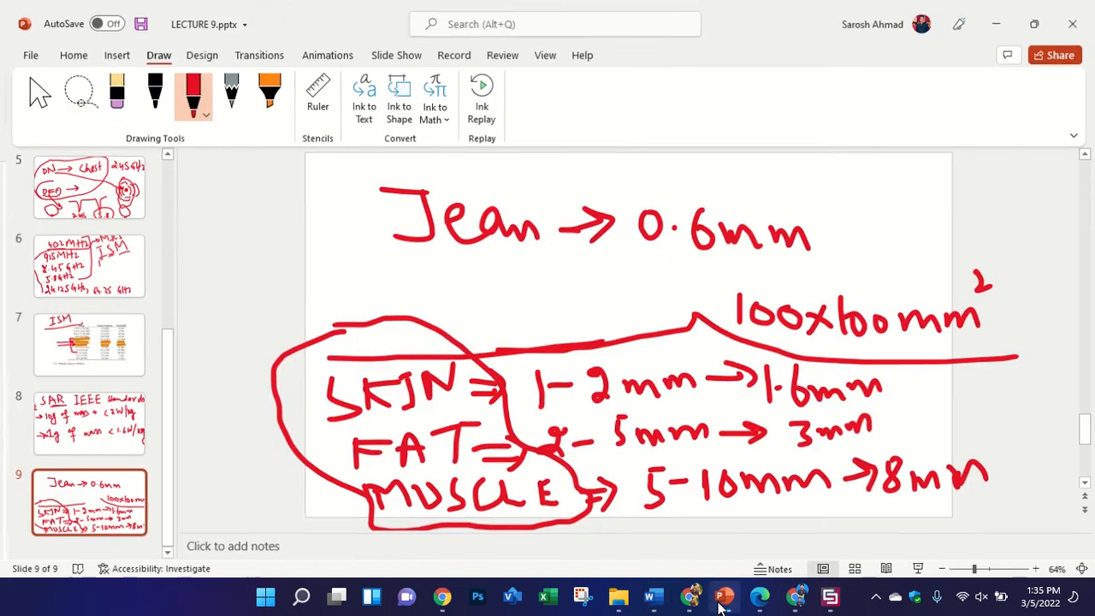
pyautogui.click(84, 421)
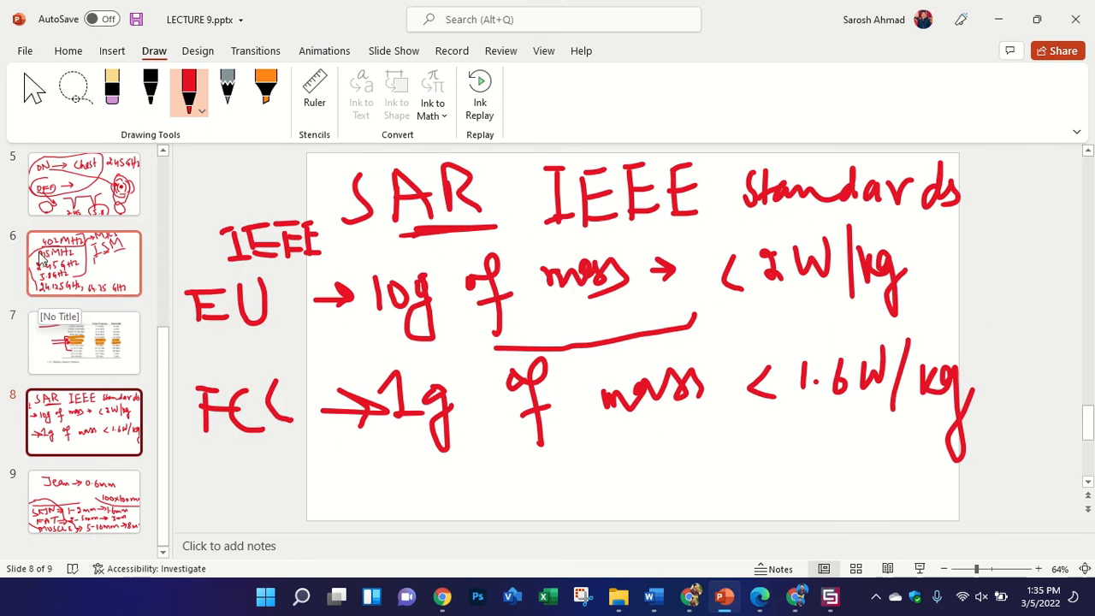
pyautogui.rightClick(122, 498)
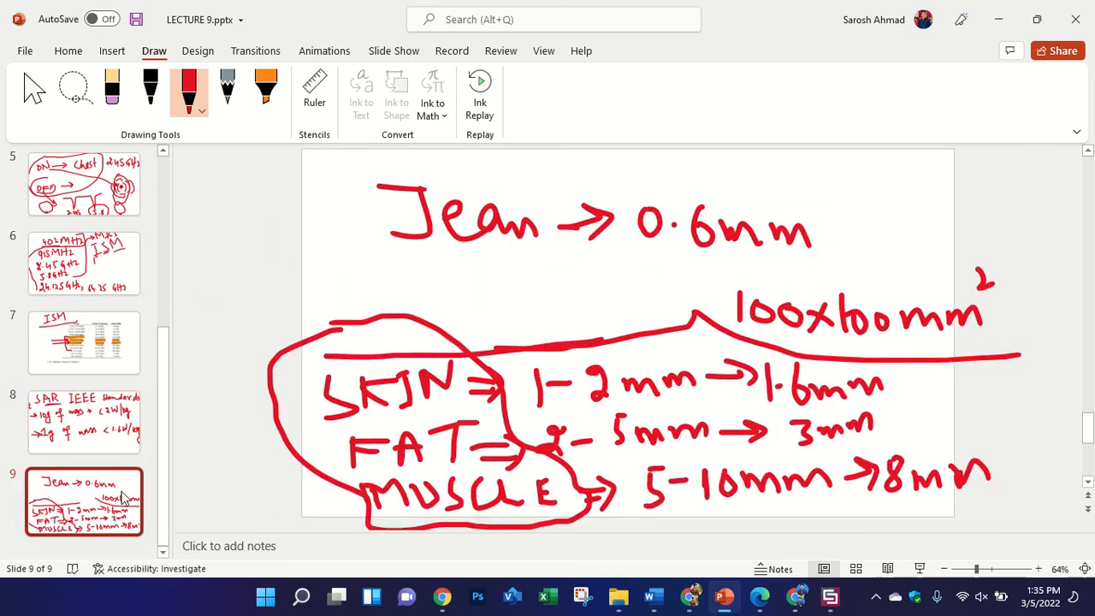
pyautogui.click(150, 231)
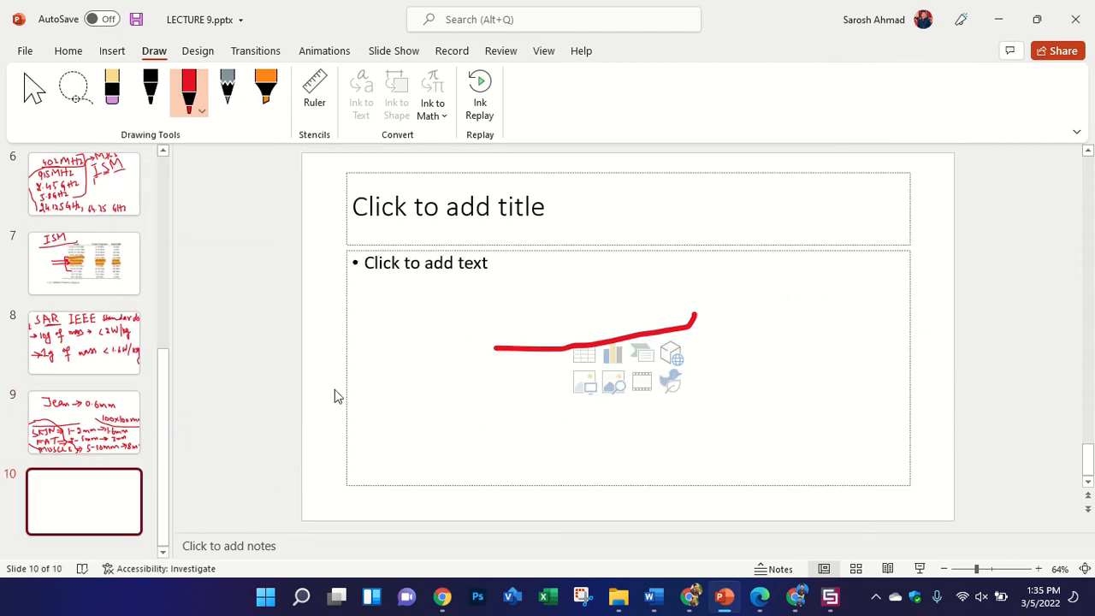
# - Undo the stray ink dot beside the new slide and select the eraser for the leftover red stroke
pyautogui.click(311, 377)
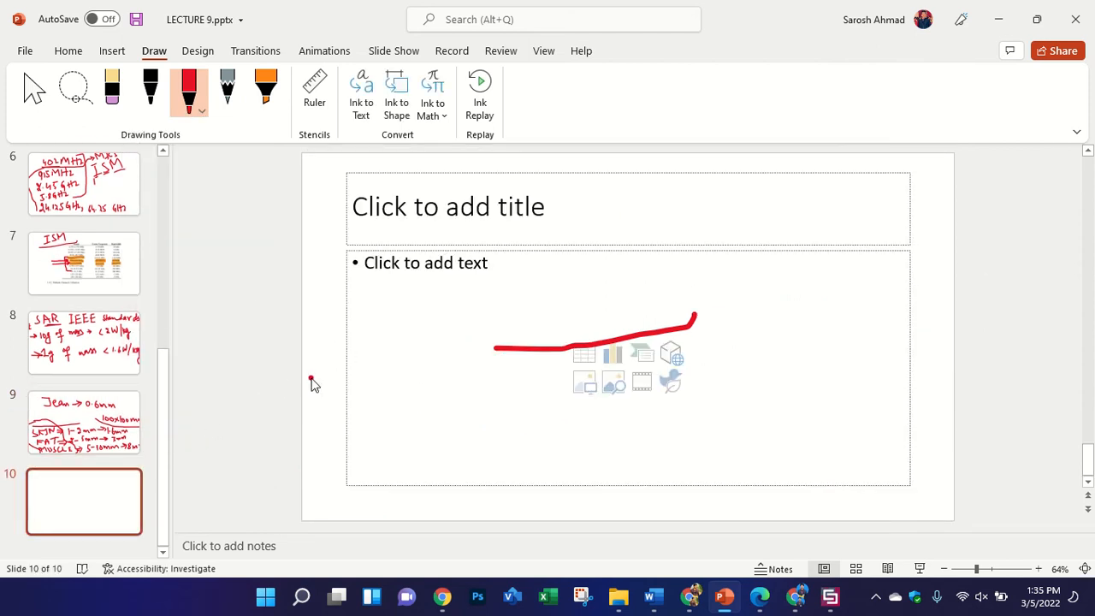
pyautogui.hotkey('ctrl', 'z')
pyautogui.click(112, 90)
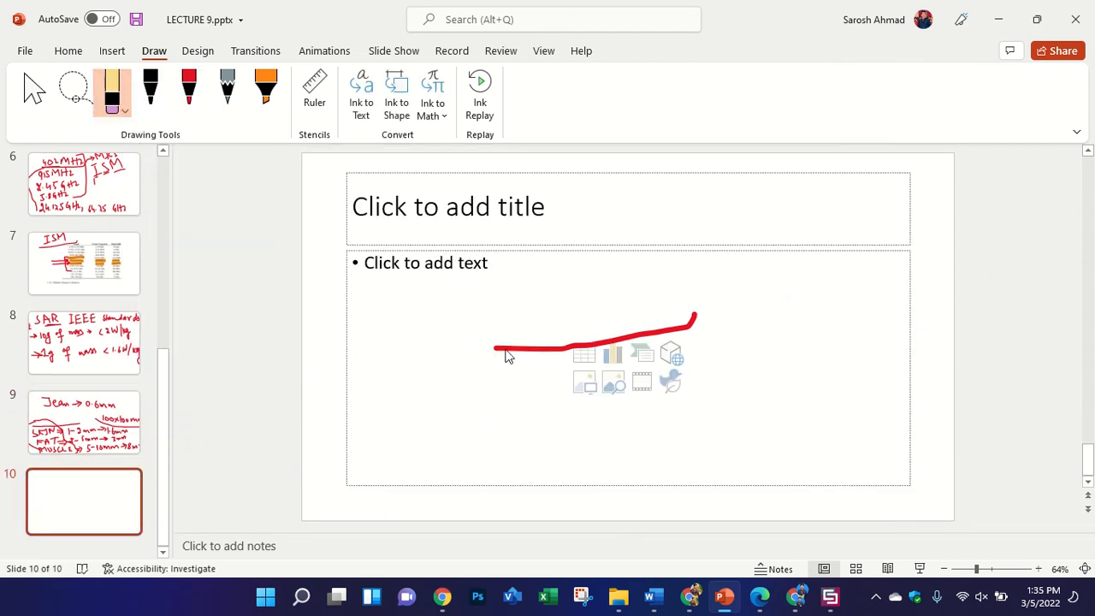
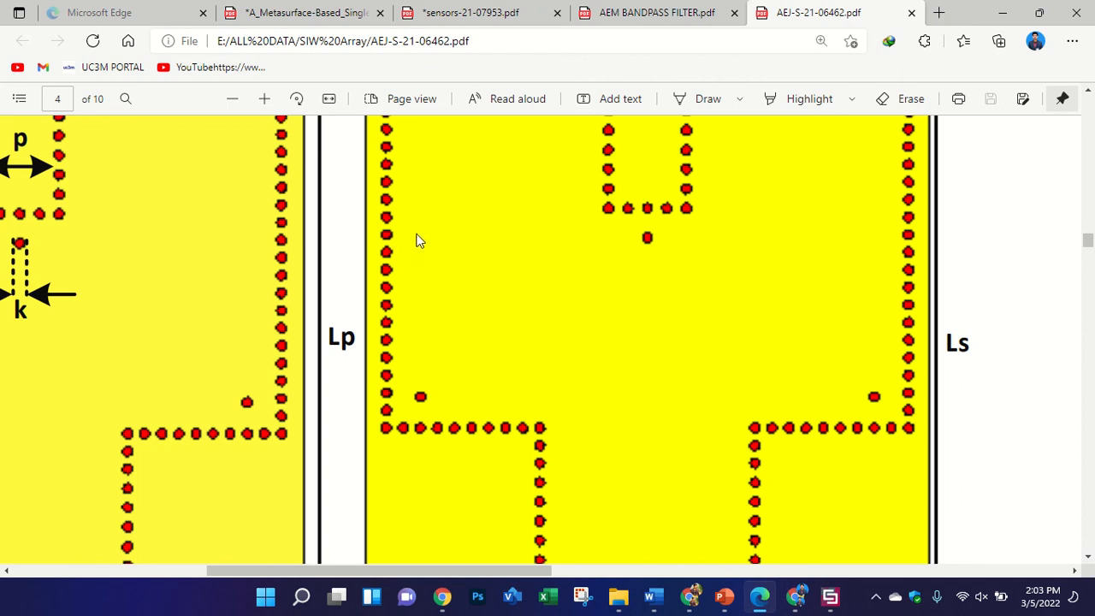
# - Look through the antenna design, equivalent circuit and fabrication pages of AEJ-S-21-06462.pdf
pyautogui.scroll(-3, 416, 237)
pyautogui.keyDown('ctrl'); pyautogui.scroll(-2, 416, 237); pyautogui.keyUp('ctrl')
pyautogui.scroll(-5, 517, 251)
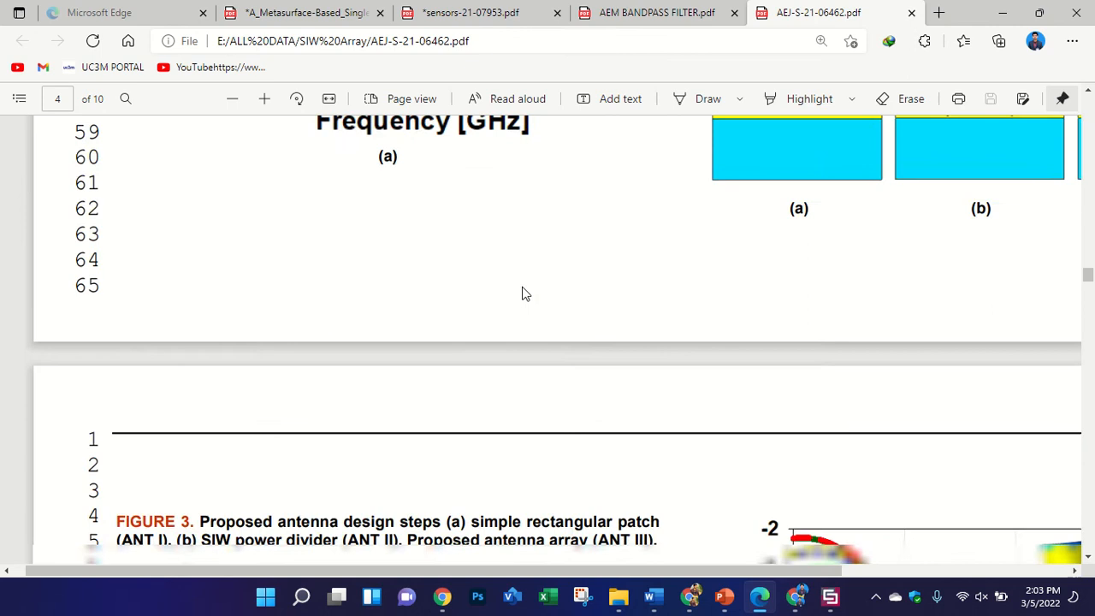
pyautogui.keyDown('ctrl'); pyautogui.scroll(-3, 733, 362); pyautogui.keyUp('ctrl')
pyautogui.scroll(-8, 734, 386)
pyautogui.scroll(3, 716, 325)
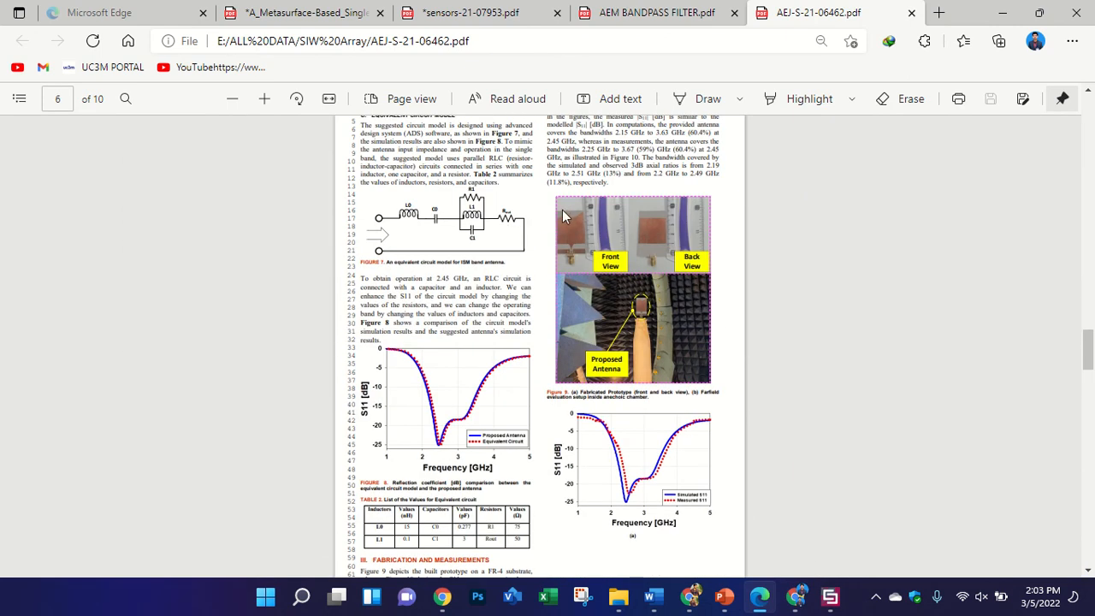
pyautogui.scroll(6, 721, 271)
pyautogui.scroll(10, 722, 271)
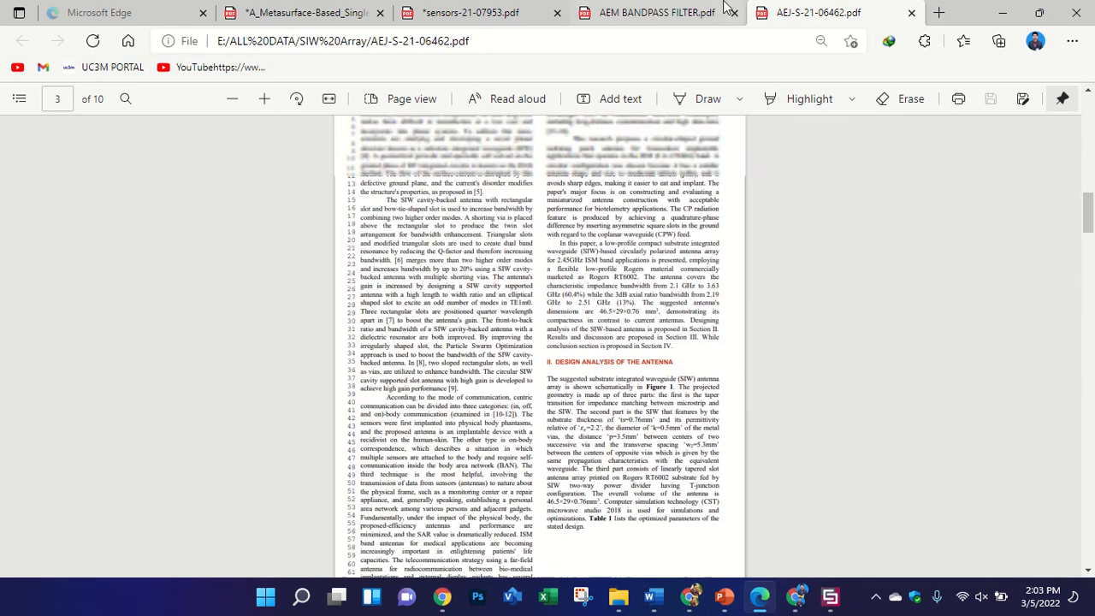
# - Examine the SIW configuration figure in AEM BANDPASS FILTER.pdf and bring up the Metasurface-Based Single-Layered Compact AMC-Backed antenna paper
pyautogui.click(650, 12)
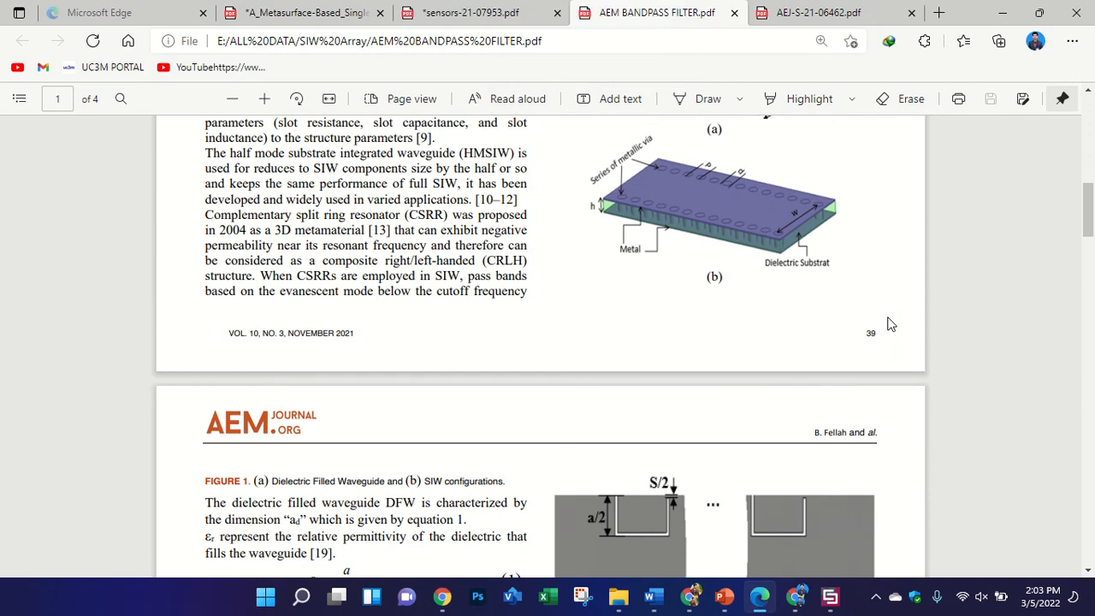
pyautogui.keyDown('ctrl'); pyautogui.scroll(5, 608, 171); pyautogui.keyUp('ctrl')
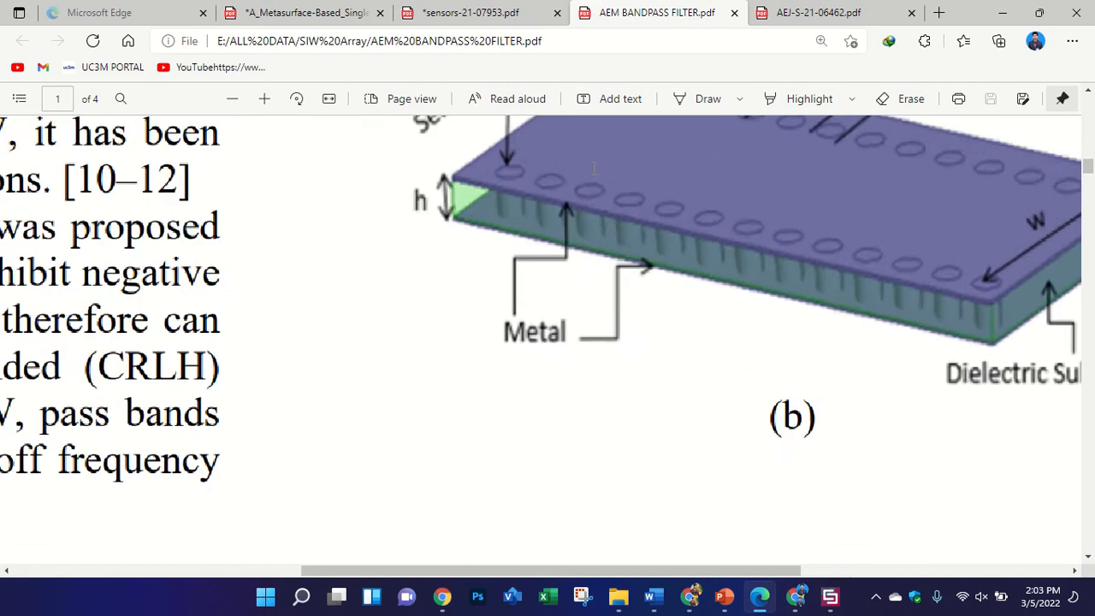
pyautogui.keyDown('ctrl'); pyautogui.scroll(1, 594, 167); pyautogui.keyUp('ctrl')
pyautogui.keyDown('ctrl'); pyautogui.scroll(-1, 478, 248); pyautogui.keyUp('ctrl')
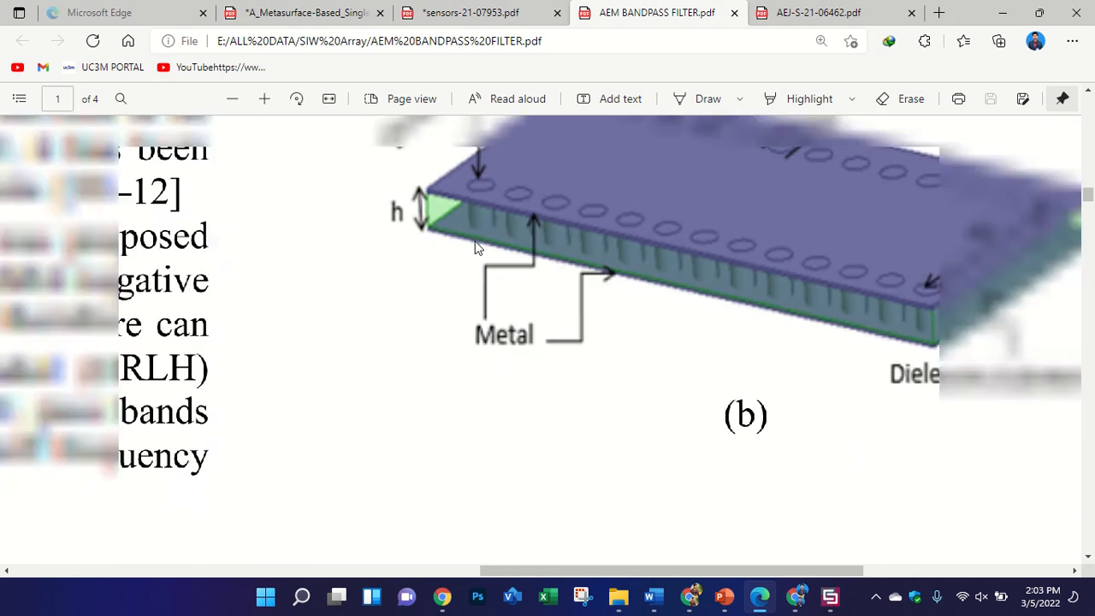
pyautogui.keyDown('ctrl'); pyautogui.scroll(-2, 478, 248); pyautogui.keyUp('ctrl')
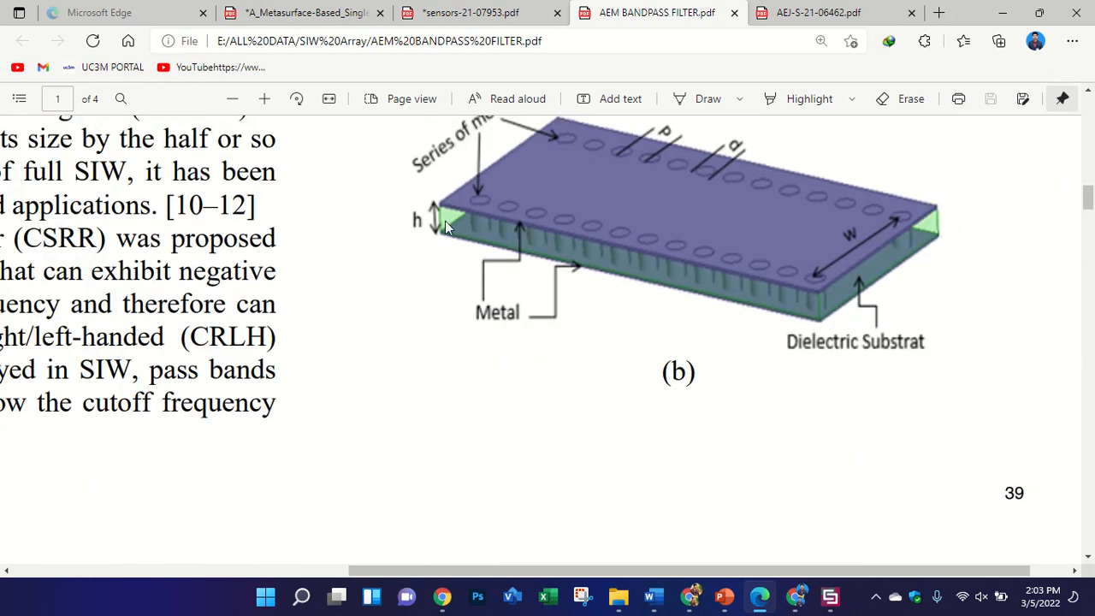
pyautogui.keyDown('ctrl'); pyautogui.scroll(-3, 444, 221); pyautogui.keyUp('ctrl')
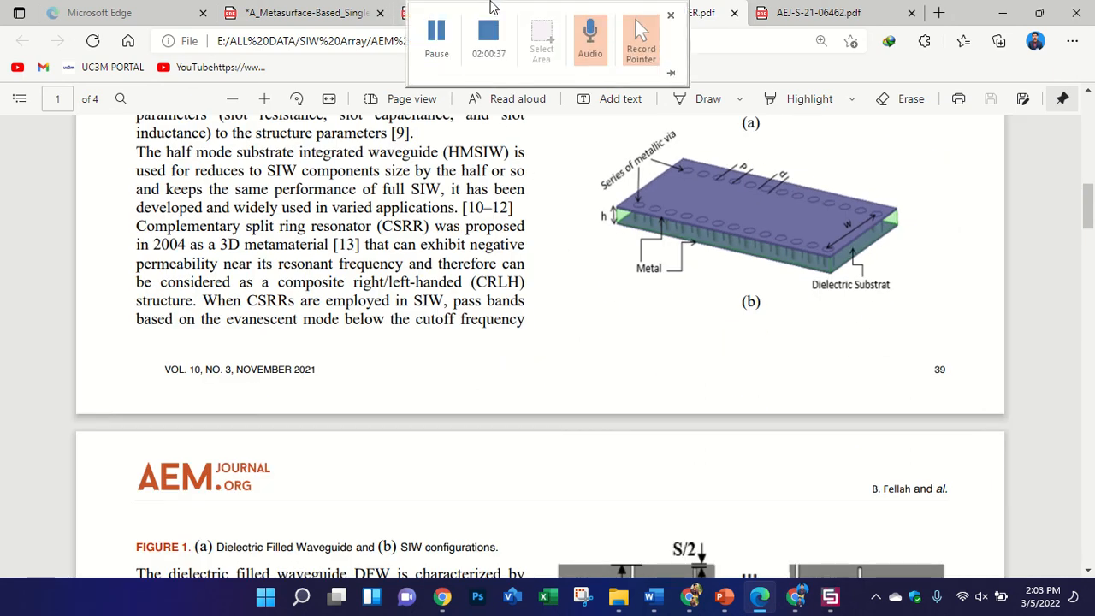
pyautogui.click(284, 10)
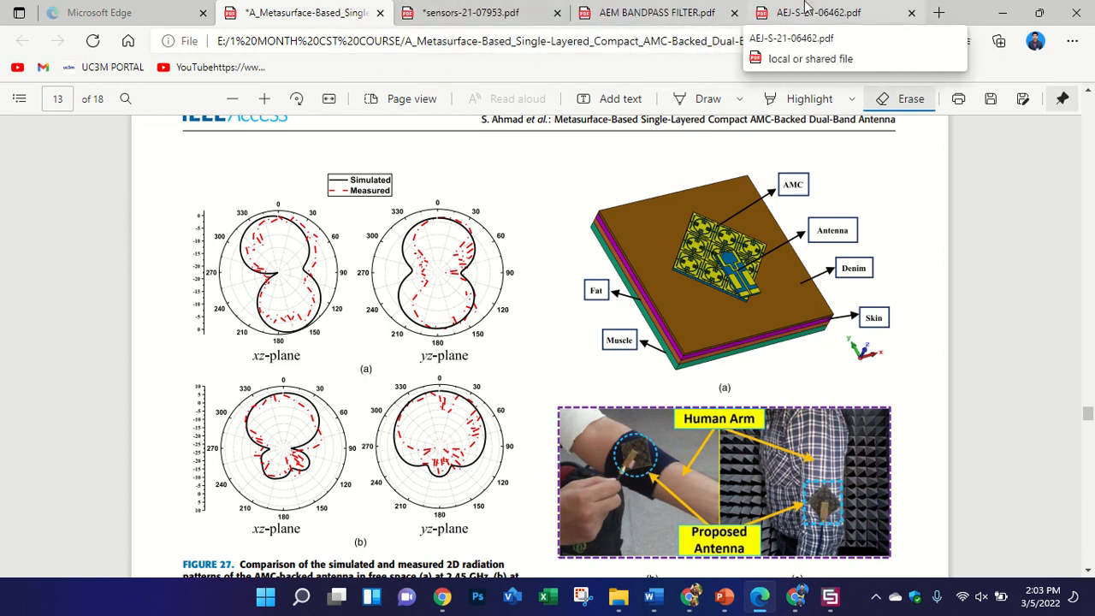
pyautogui.click(774, 12)
pyautogui.click(719, 10)
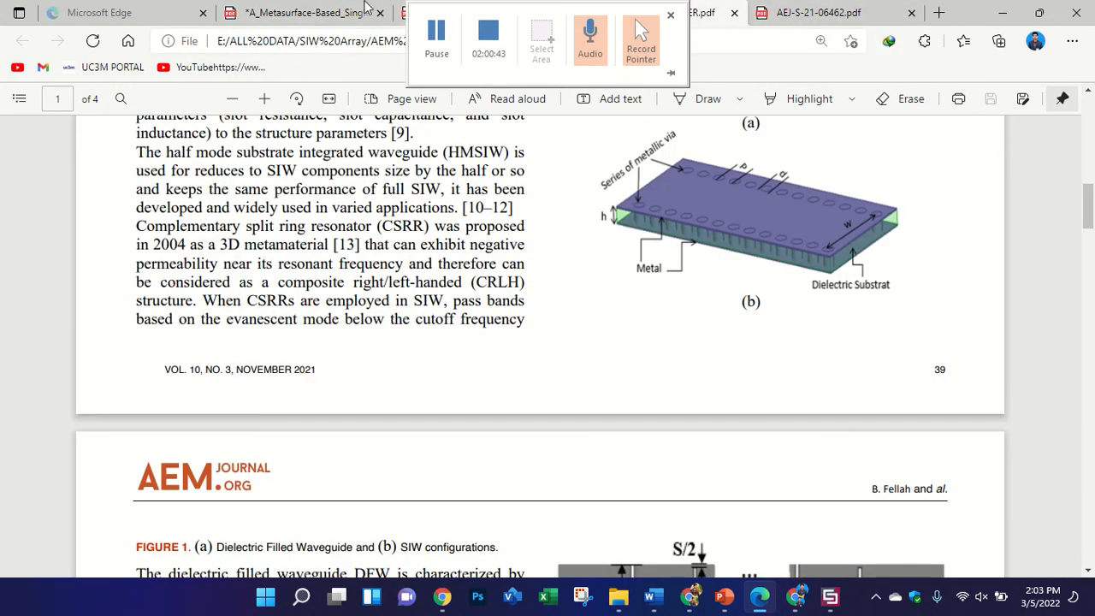
pyautogui.click(242, 9)
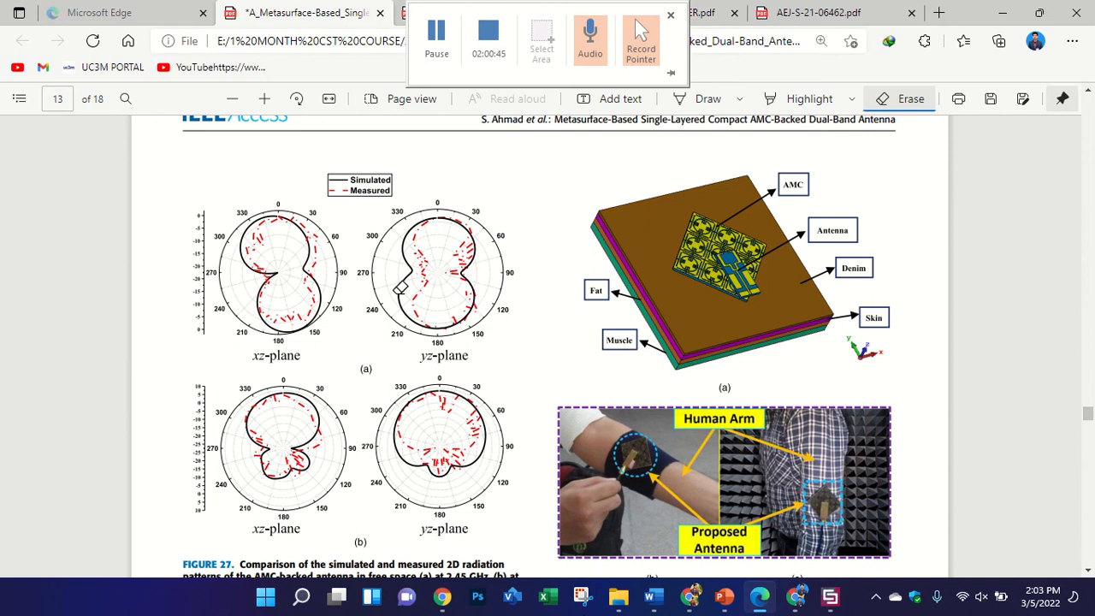
# - Switch to the PAR STUDY 2.45 and 5.8 with MM+HT project in CST Studio Suite and examine the antenna's placement over the human model
pyautogui.click(829, 596)
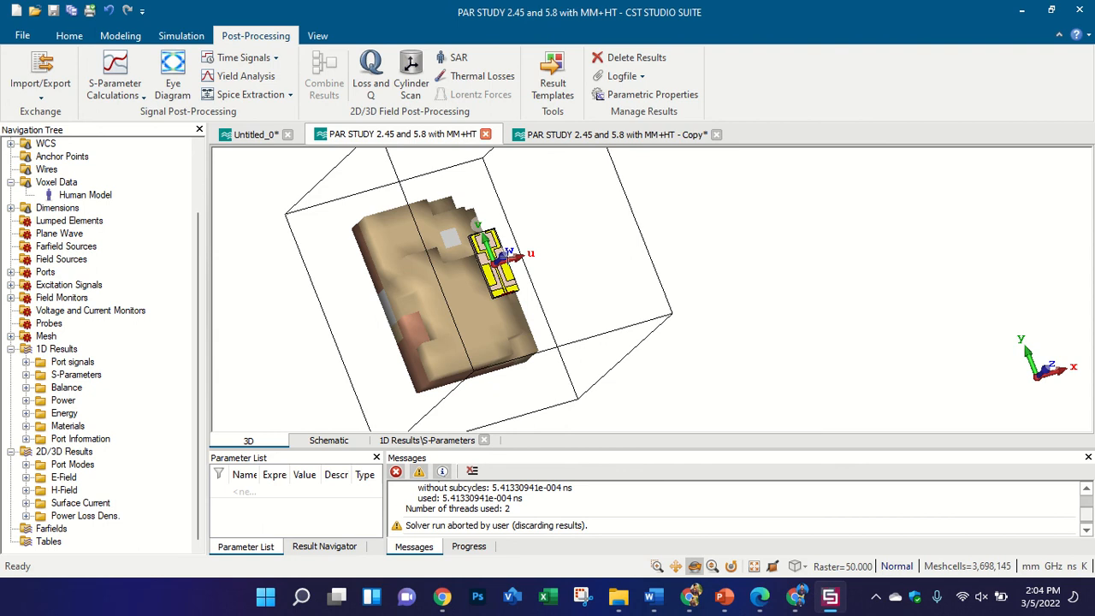
pyautogui.scroll(4, 512, 298)
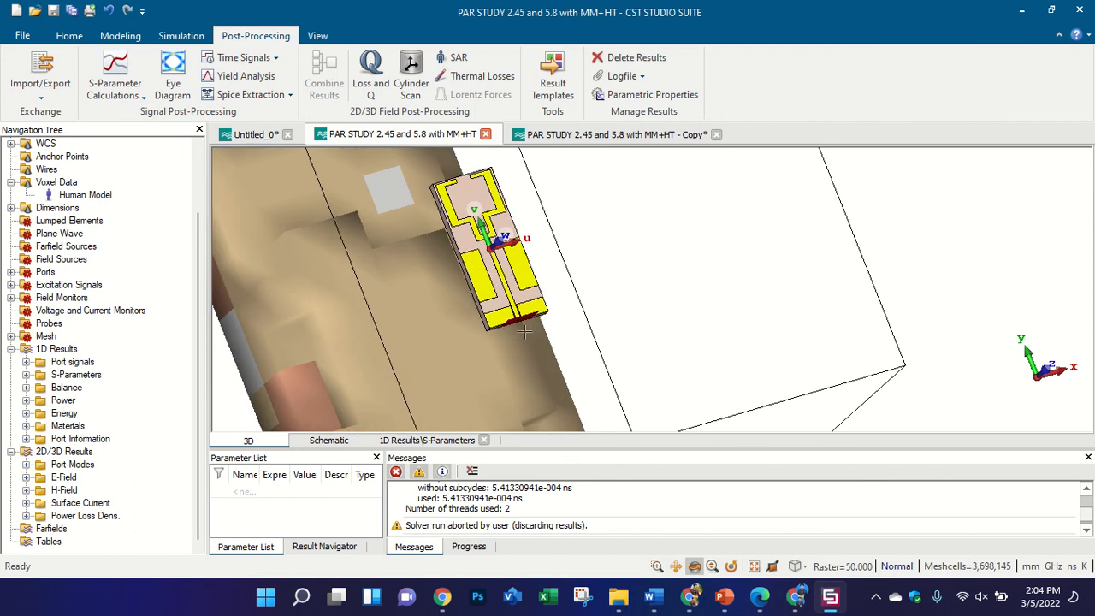
pyautogui.moveTo(538, 325); pyautogui.dragTo(725, 145)
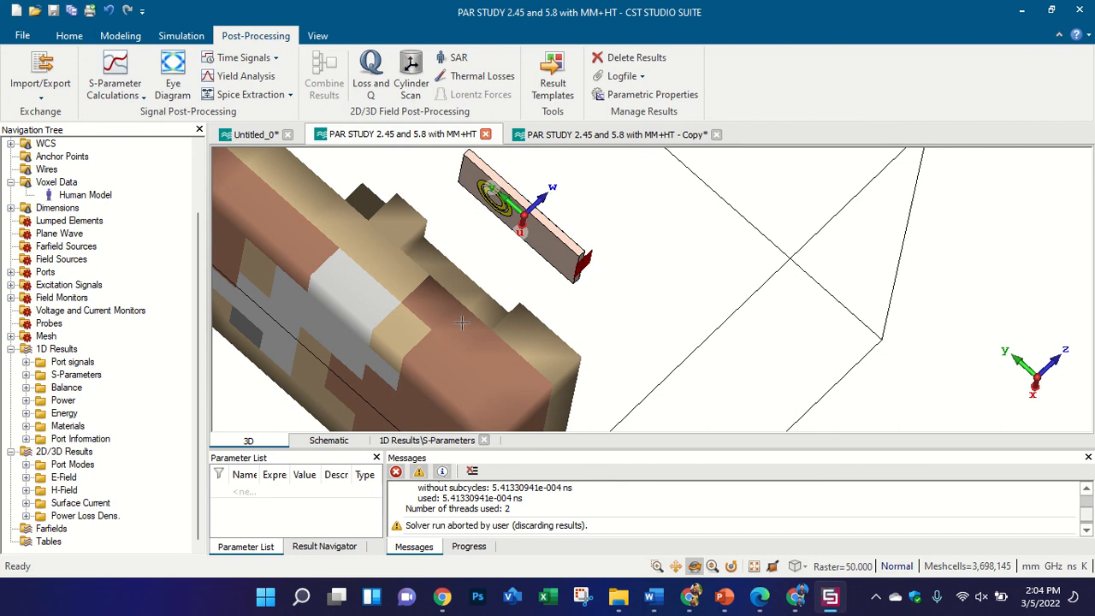
pyautogui.moveTo(723, 220); pyautogui.dragTo(379, 369)
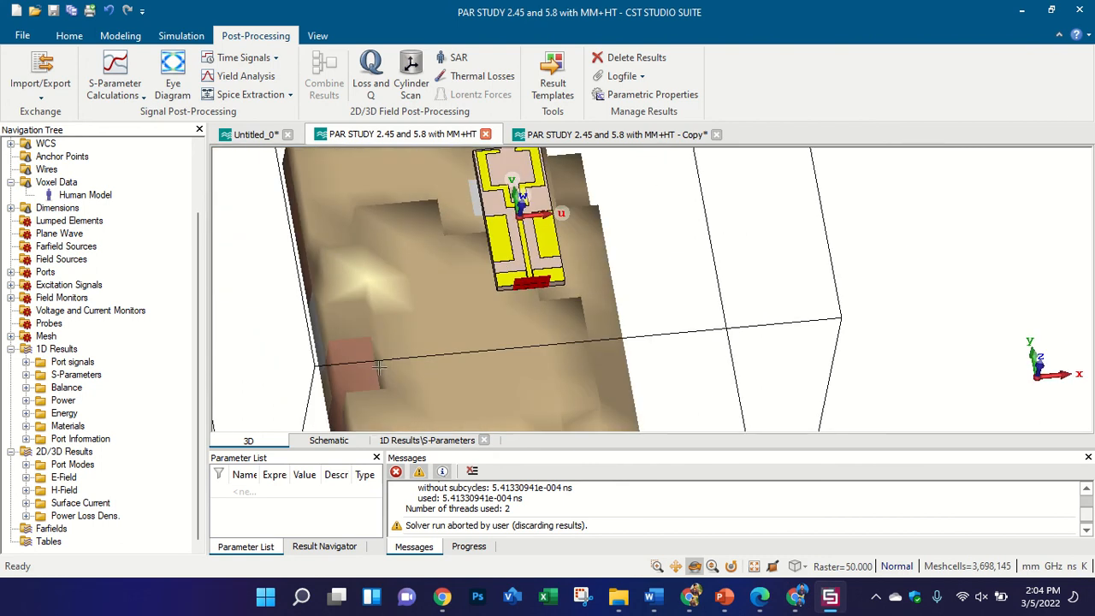
pyautogui.scroll(-3, 366, 356)
pyautogui.scroll(5, 452, 296)
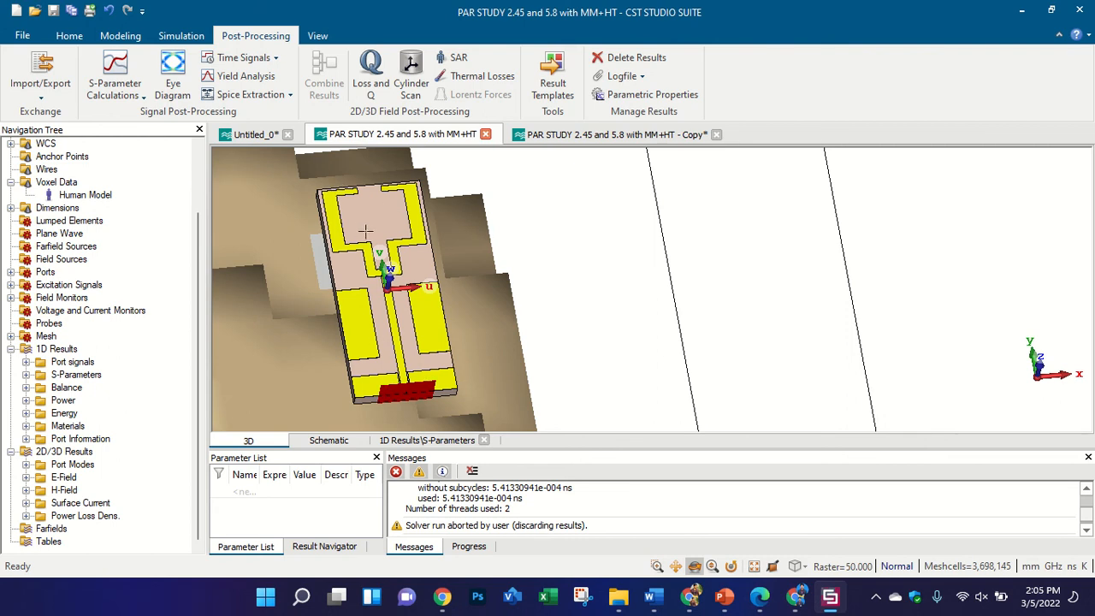
# - Examine the ring structure on the antenna's back side and how the waveguide port sits against the substrate's end face
pyautogui.moveTo(370, 342); pyautogui.dragTo(643, 199)
pyautogui.scroll(4, 428, 377)
pyautogui.moveTo(462, 332); pyautogui.dragTo(504, 309)
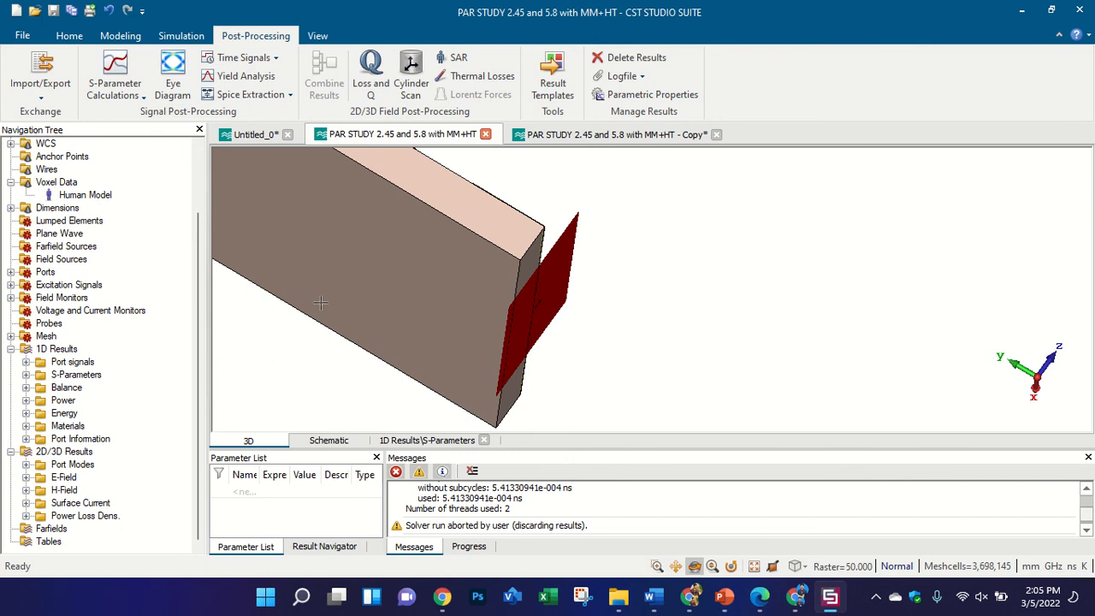
pyautogui.scroll(-5, 487, 365)
pyautogui.scroll(3, 362, 287)
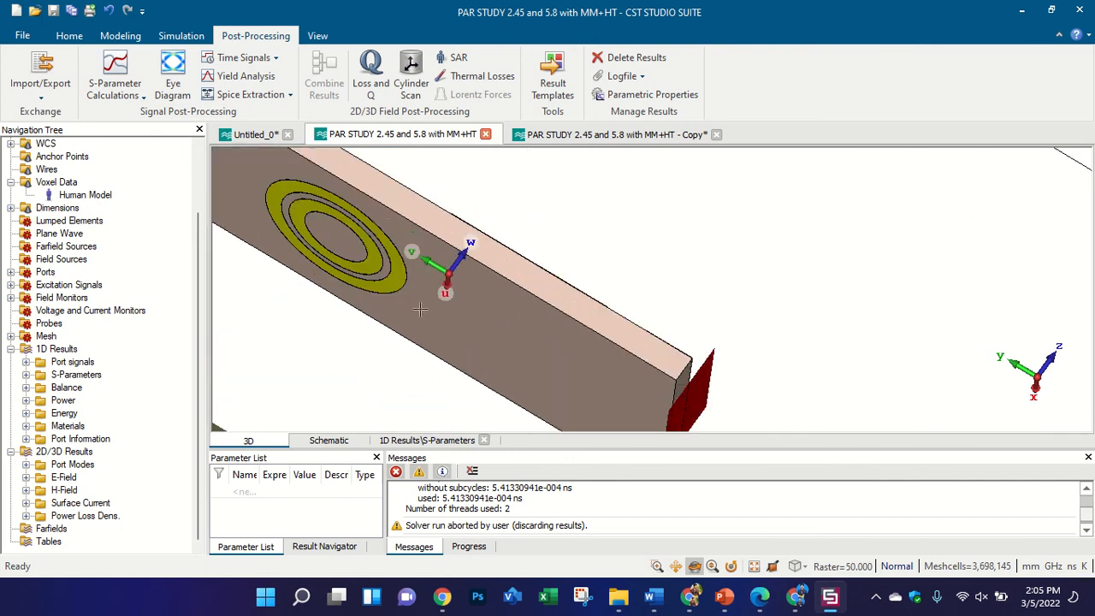
pyautogui.scroll(-2, 554, 366)
pyautogui.scroll(6, 590, 368)
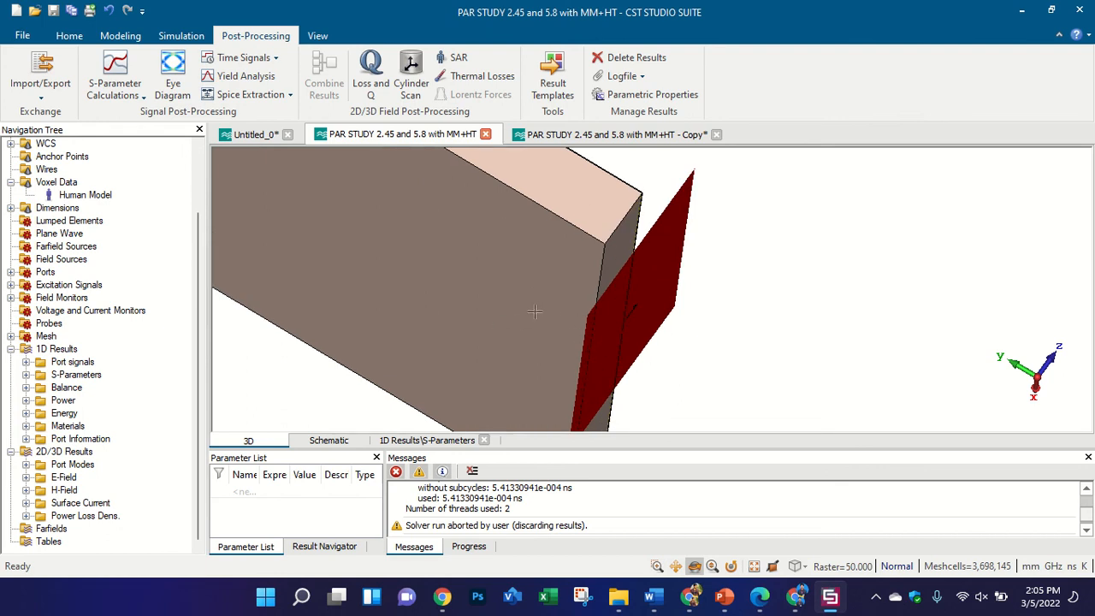
pyautogui.scroll(-3, 535, 312)
pyautogui.moveTo(645, 237); pyautogui.dragTo(444, 405)
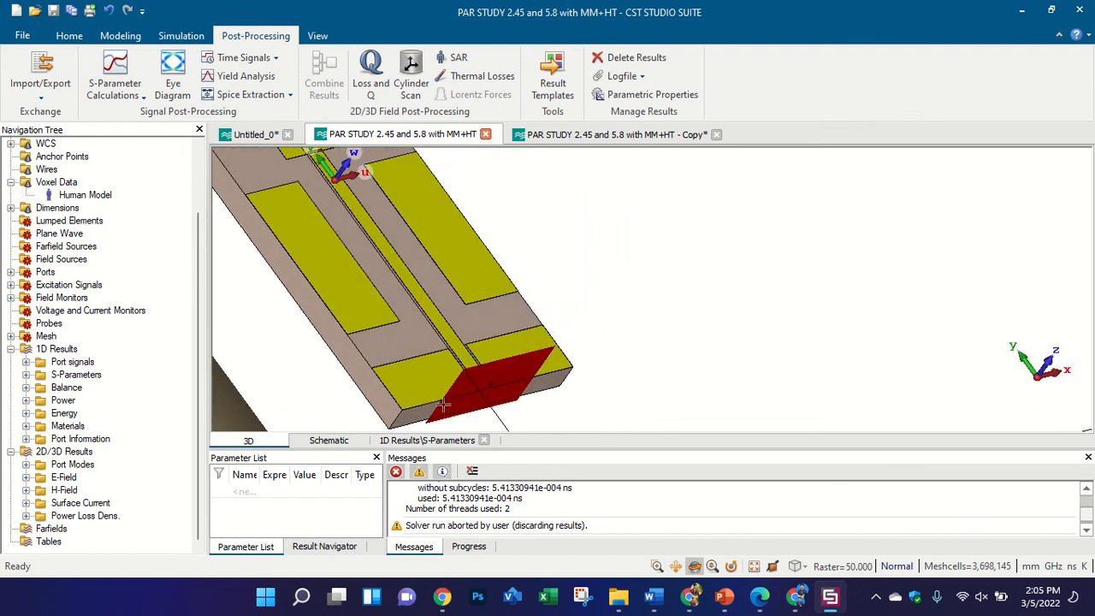
# - Examine the coplanar feed line, its gaps to the ground sections and the waveguide port on the antenna's front side
pyautogui.scroll(-4, 501, 313)
pyautogui.scroll(7, 502, 312)
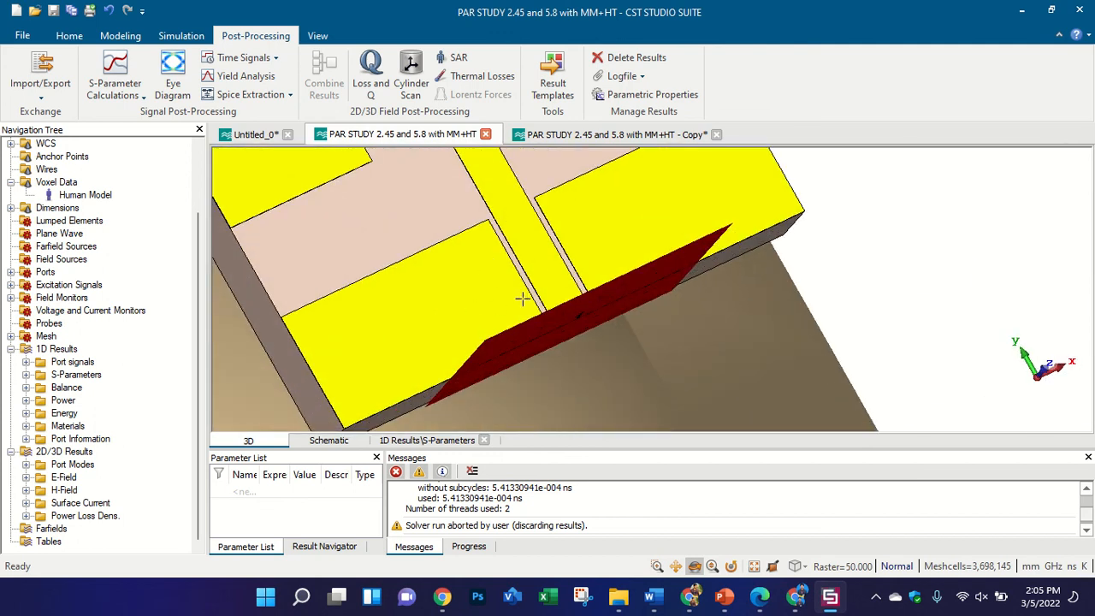
pyautogui.scroll(-2, 517, 320)
pyautogui.scroll(-1, 517, 320)
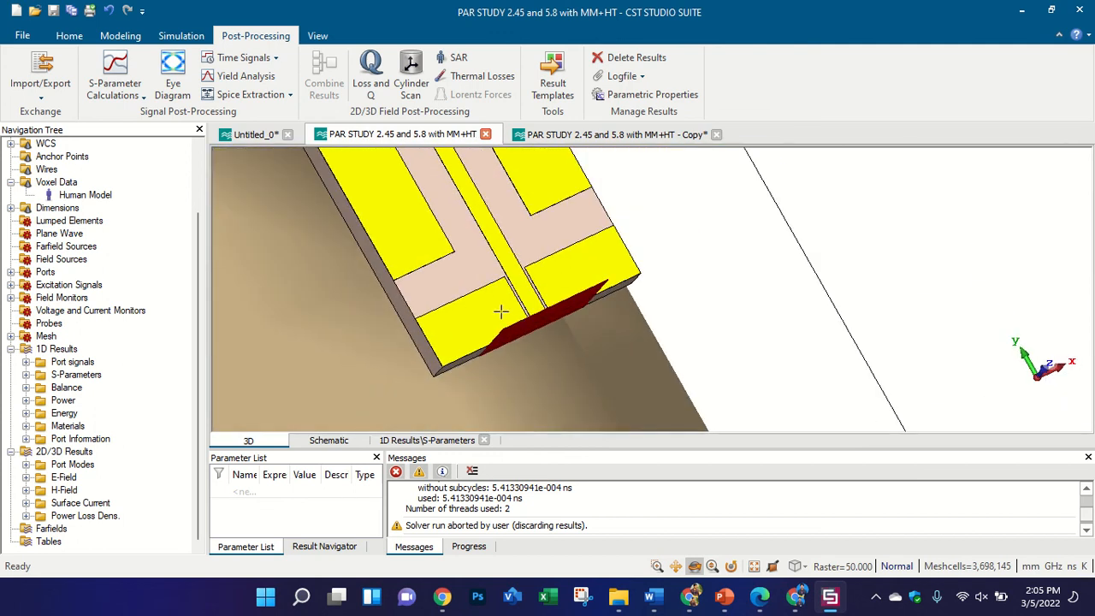
pyautogui.scroll(-1, 486, 321)
pyautogui.scroll(2, 485, 322)
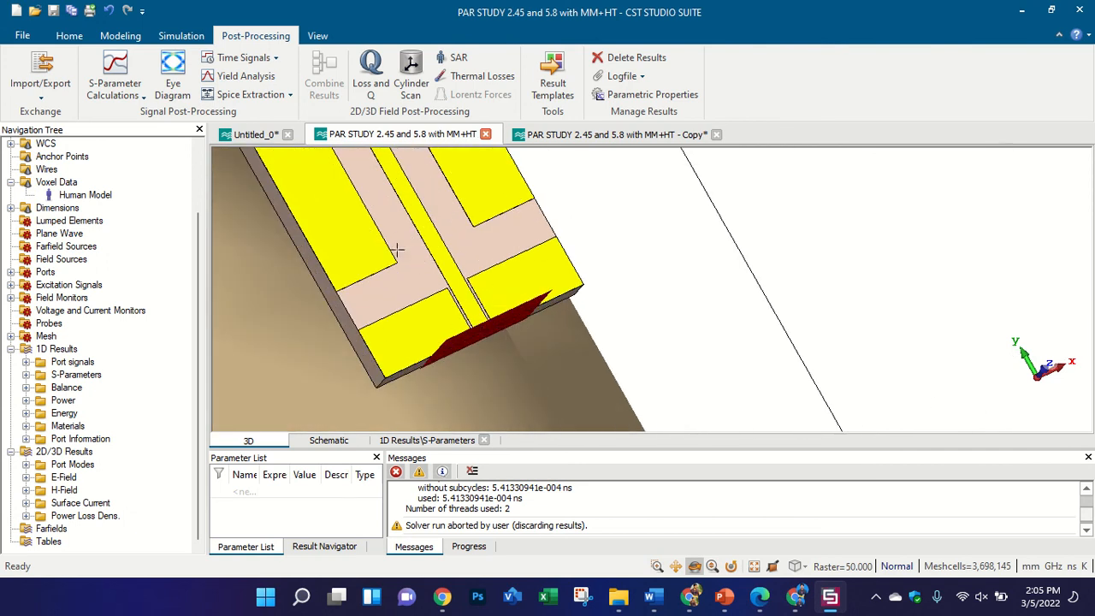
pyautogui.scroll(-1, 398, 248)
pyautogui.scroll(-1, 427, 275)
pyautogui.scroll(-2, 414, 300)
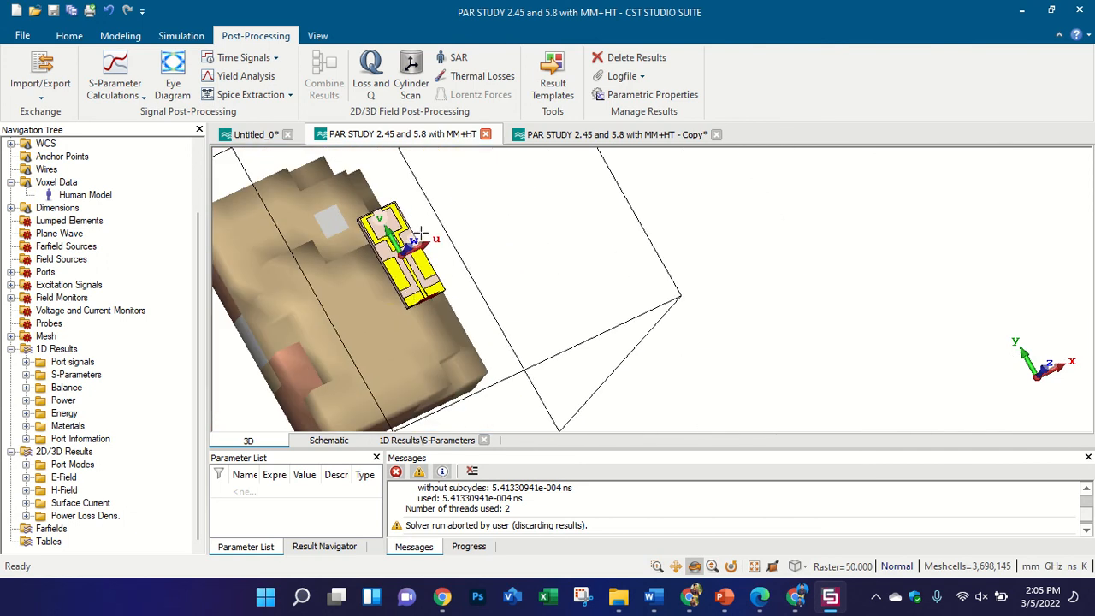
pyautogui.scroll(2, 421, 234)
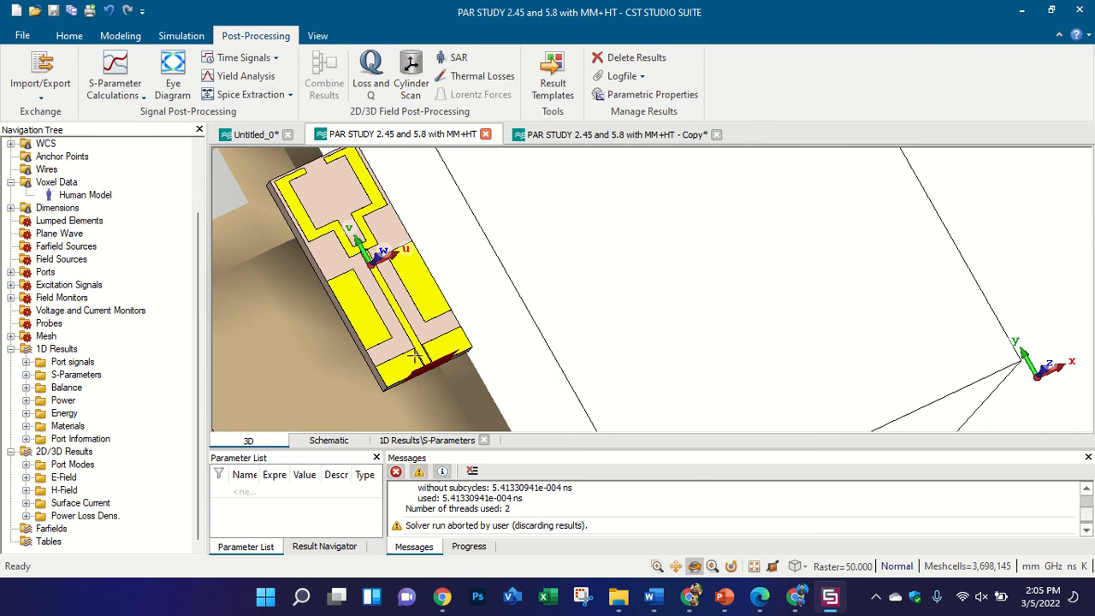
pyautogui.scroll(2, 402, 366)
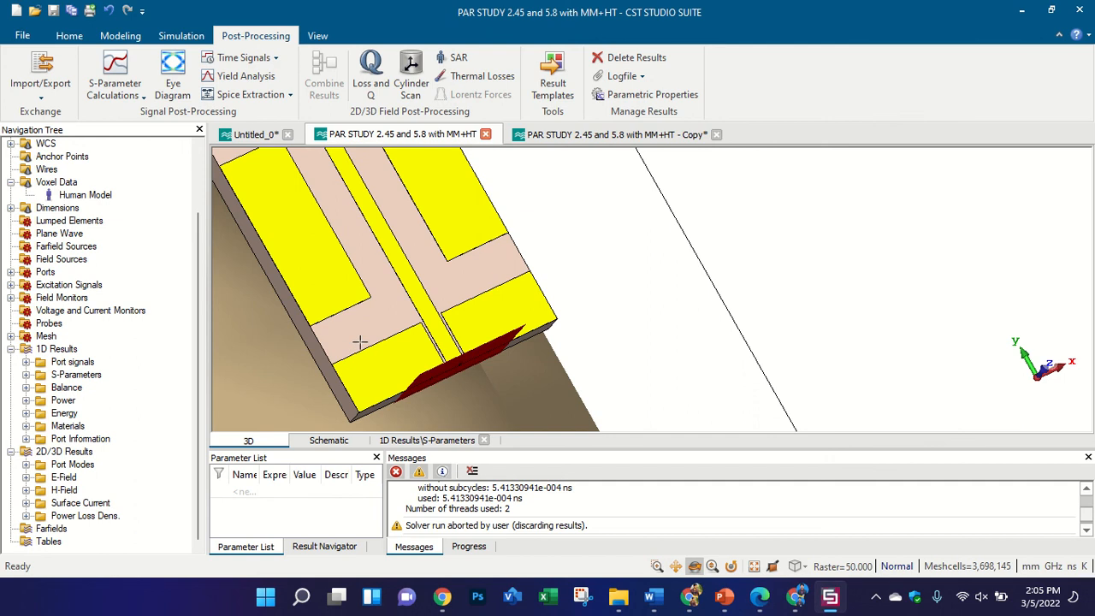
pyautogui.scroll(1, 406, 367)
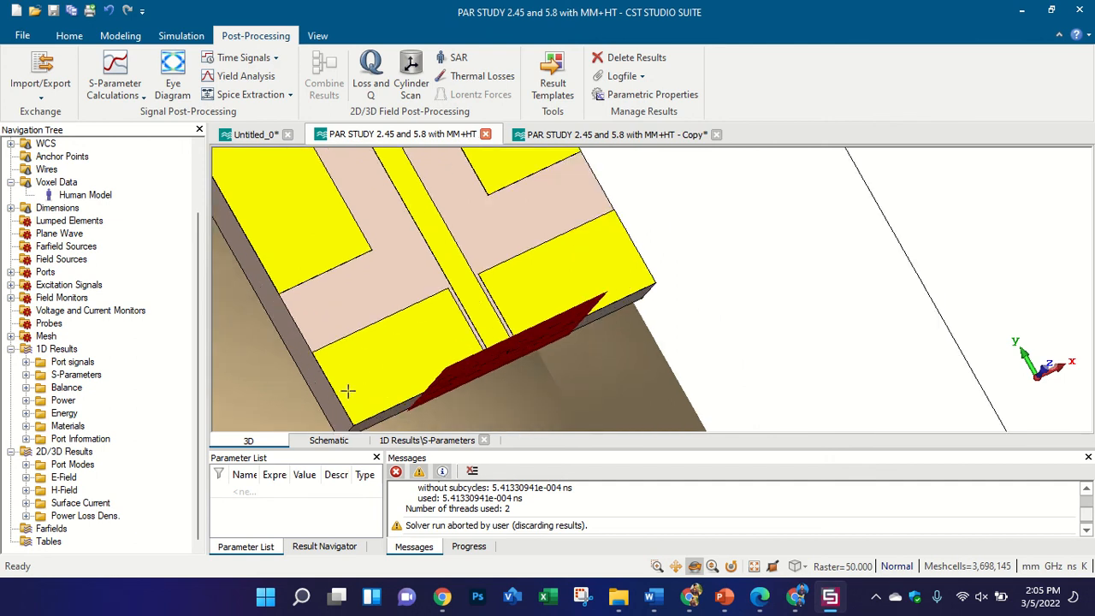
pyautogui.scroll(-3, 398, 359)
pyautogui.scroll(3, 403, 347)
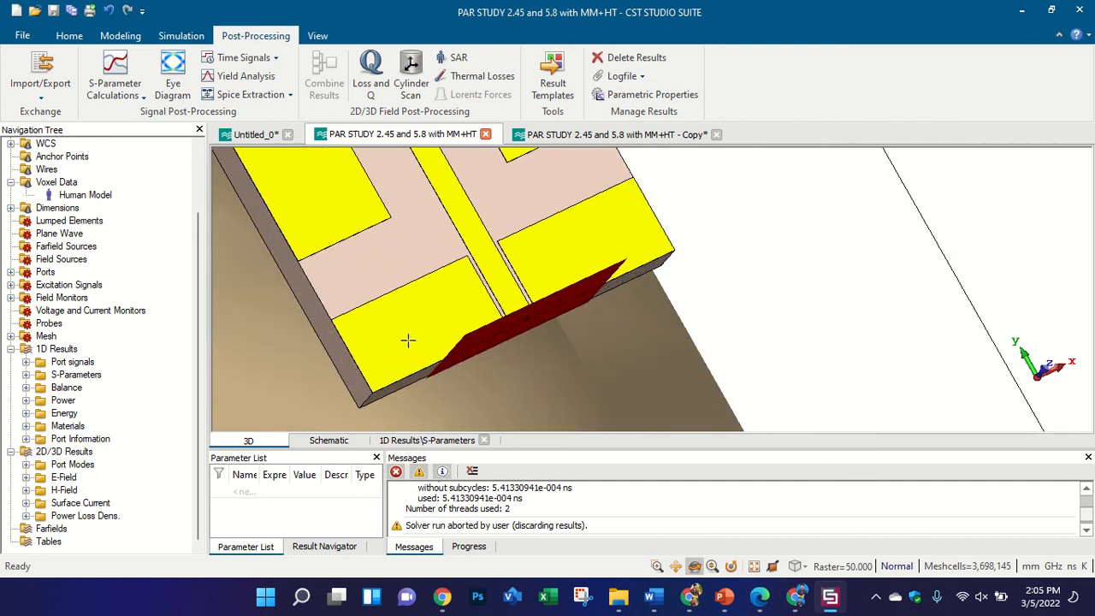
pyautogui.moveTo(393, 343); pyautogui.dragTo(353, 374)
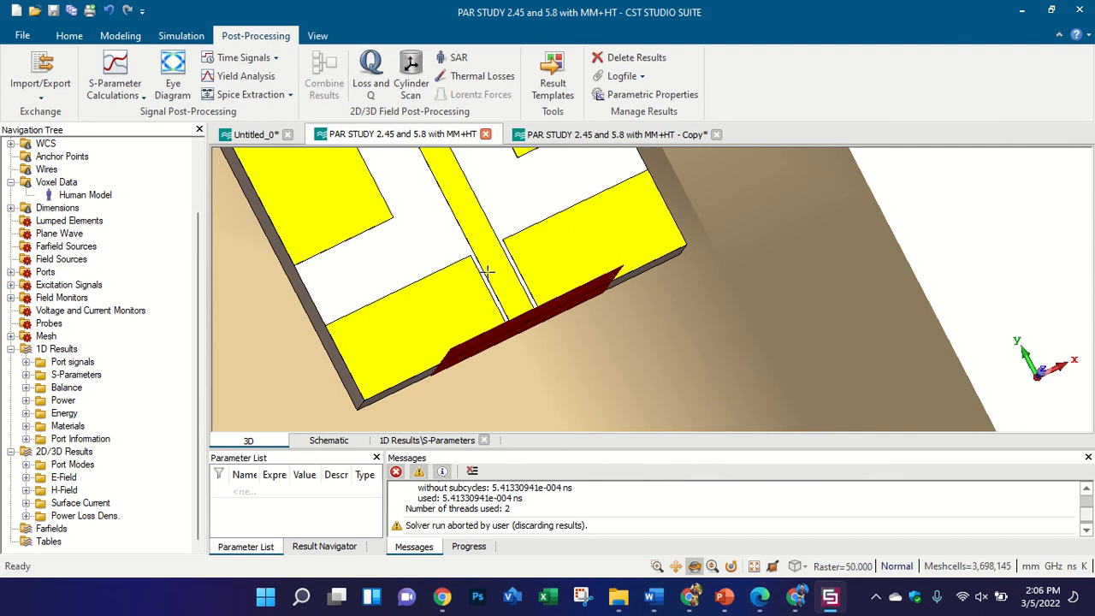
# - View the model straight from the front, then inspect the antenna's side patches, feed line and port from the front and rear
pyautogui.scroll(-2, 487, 266)
pyautogui.press('5')
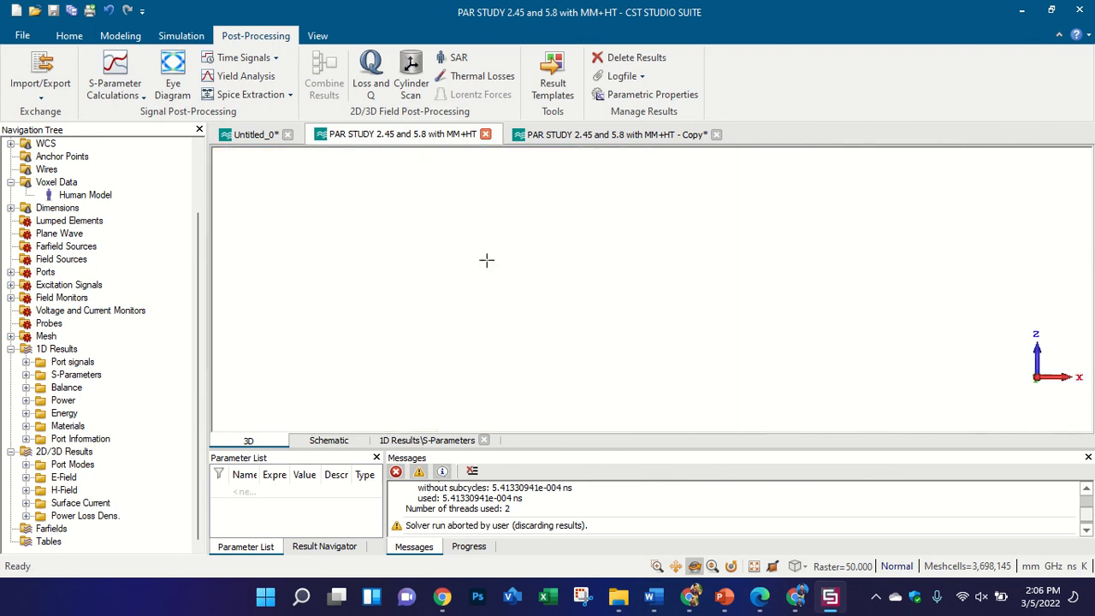
pyautogui.scroll(-5, 486, 272)
pyautogui.moveTo(487, 271); pyautogui.dragTo(502, 396)
pyautogui.press('5')
pyautogui.scroll(-2, 479, 303)
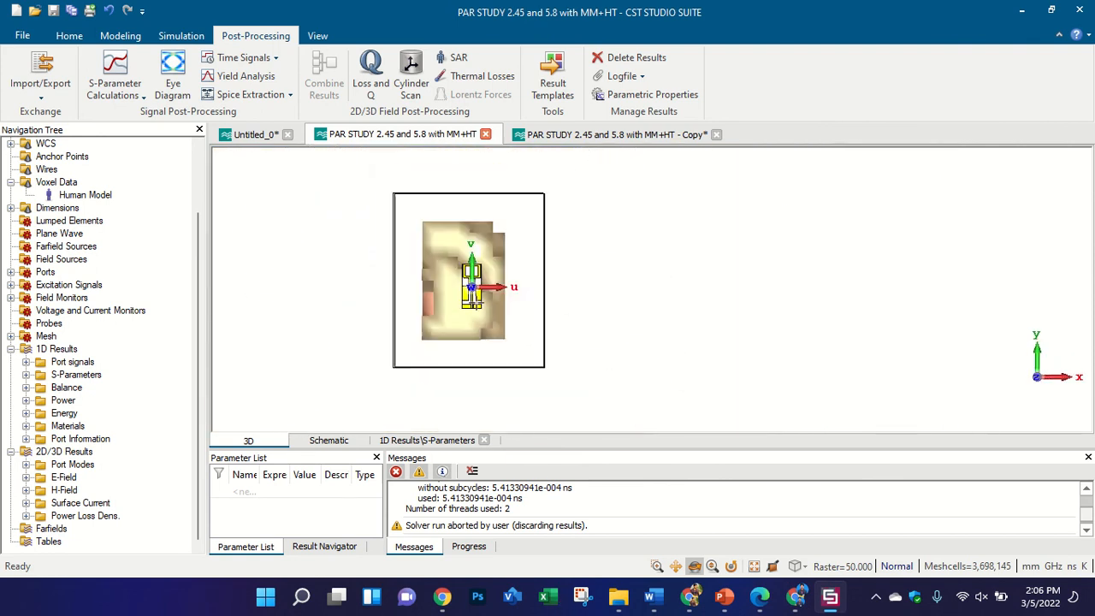
pyautogui.scroll(2, 442, 229)
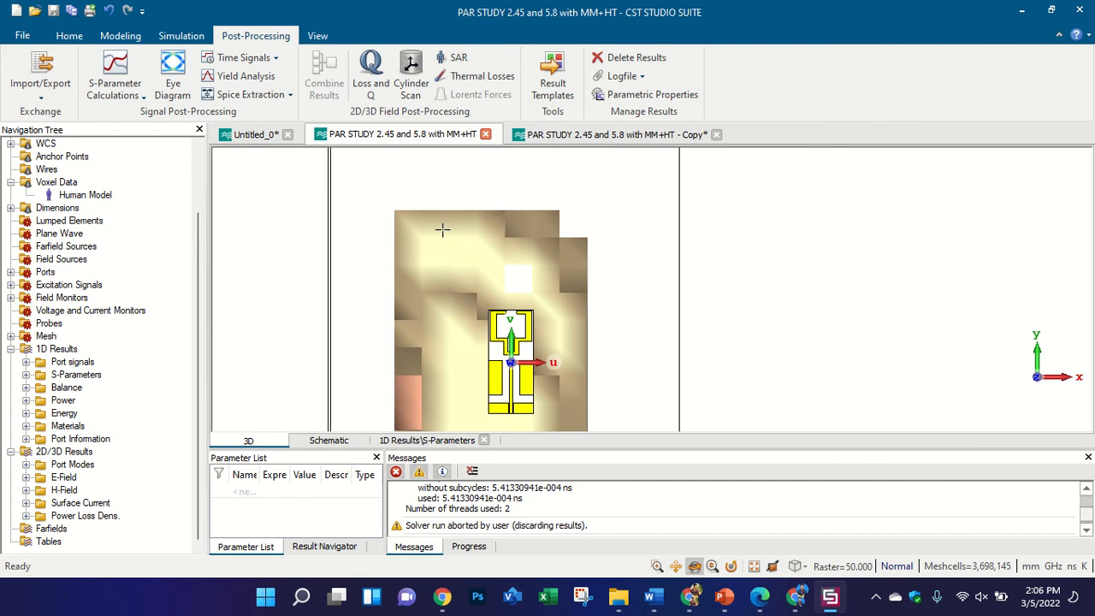
pyautogui.scroll(8, 442, 230)
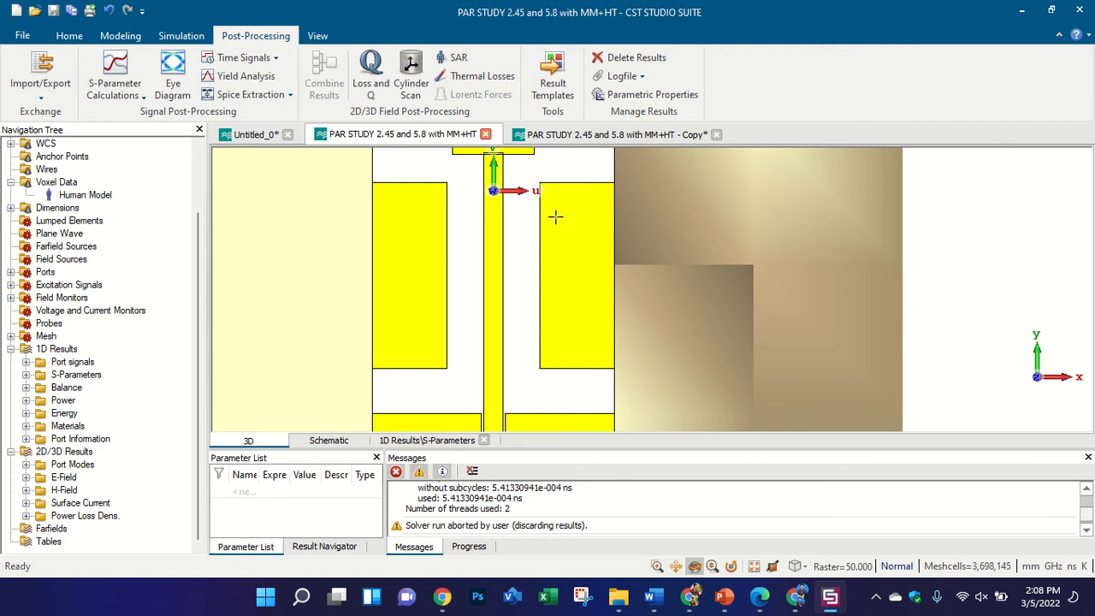
pyautogui.scroll(-3, 527, 214)
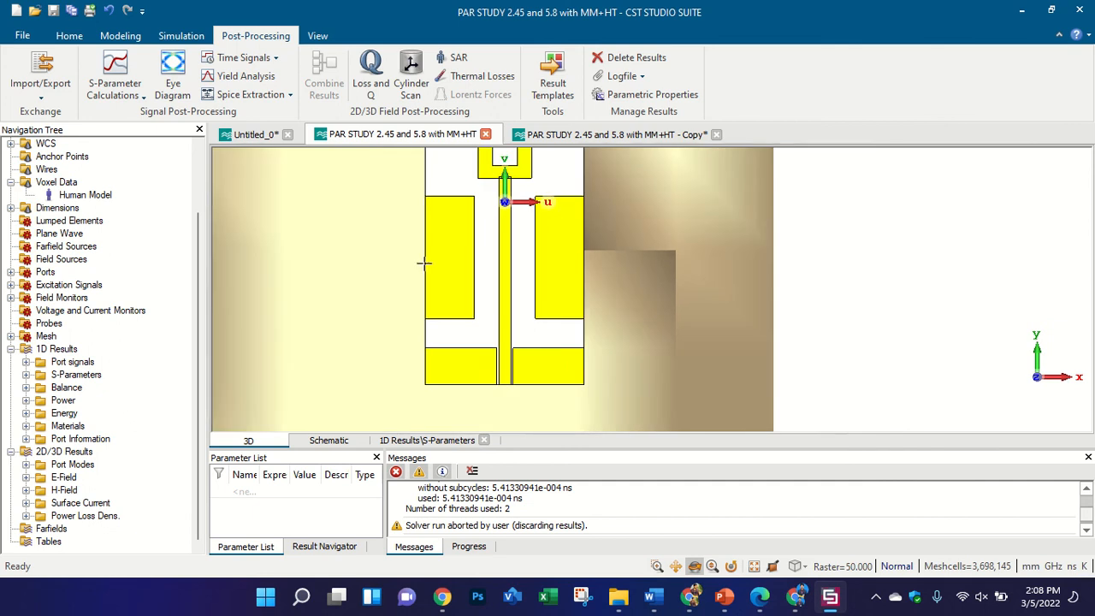
pyautogui.scroll(6, 473, 359)
pyautogui.scroll(-5, 473, 350)
pyautogui.scroll(3, 480, 379)
pyautogui.moveTo(555, 326); pyautogui.dragTo(573, 309)
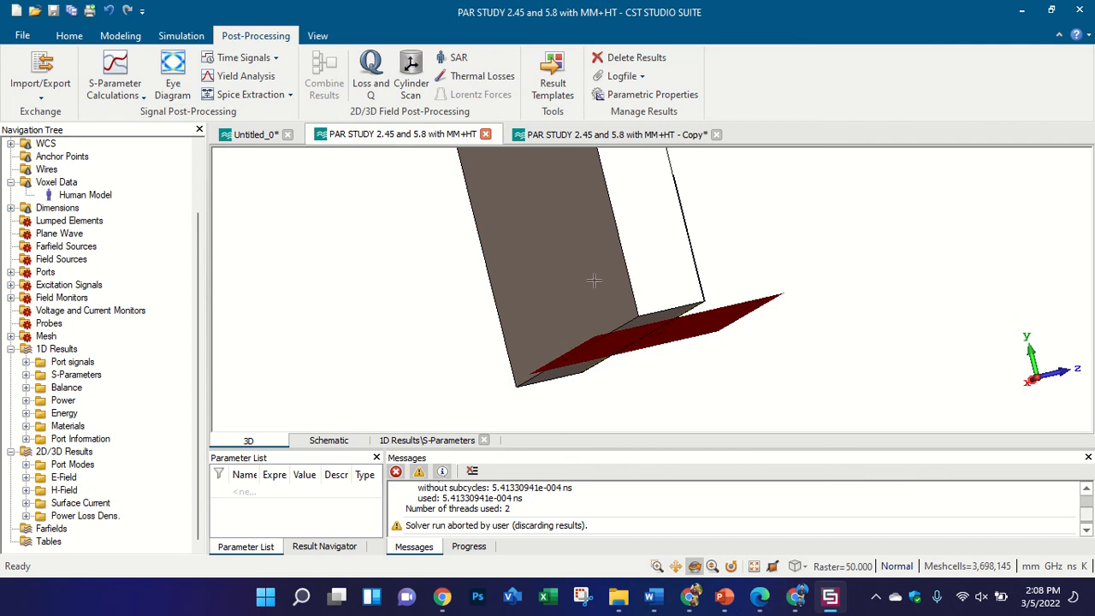
pyautogui.moveTo(594, 281); pyautogui.dragTo(257, 154)
# - Open the Impedance Calculation macro, review the Coplanar Waveguide with Ground setup and its geometry inputs, and exit without calculating
pyautogui.click(181, 36)
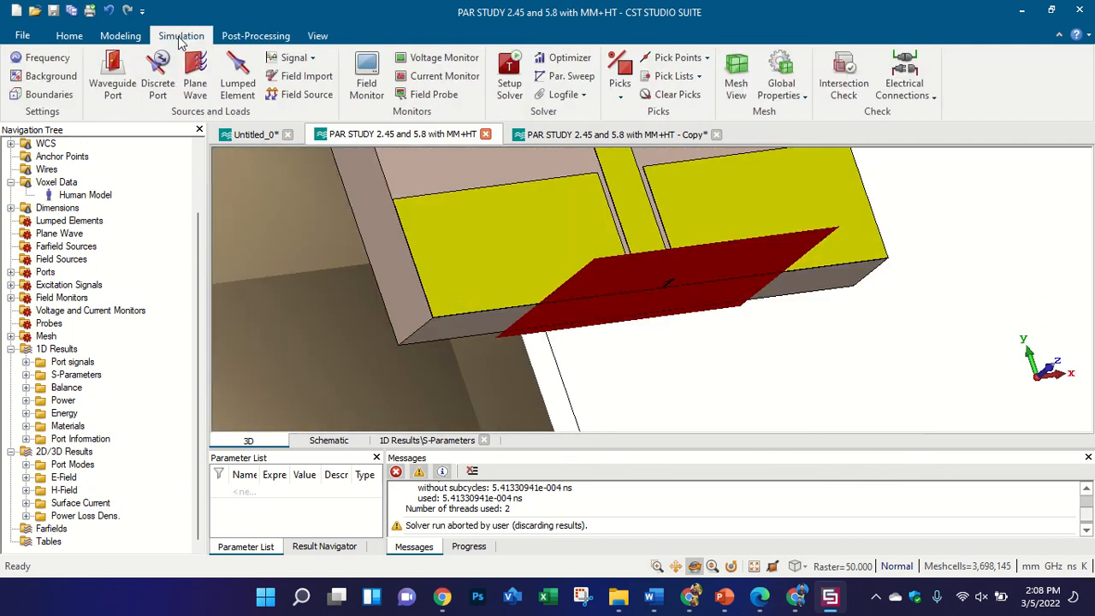
pyautogui.click(126, 37)
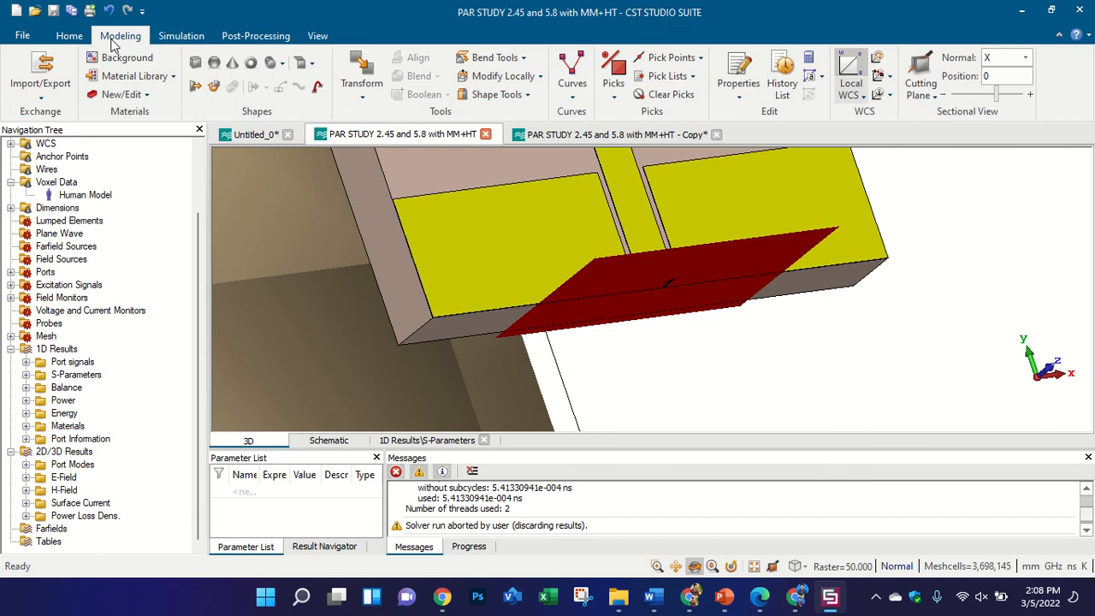
pyautogui.click(72, 38)
pyautogui.click(755, 100)
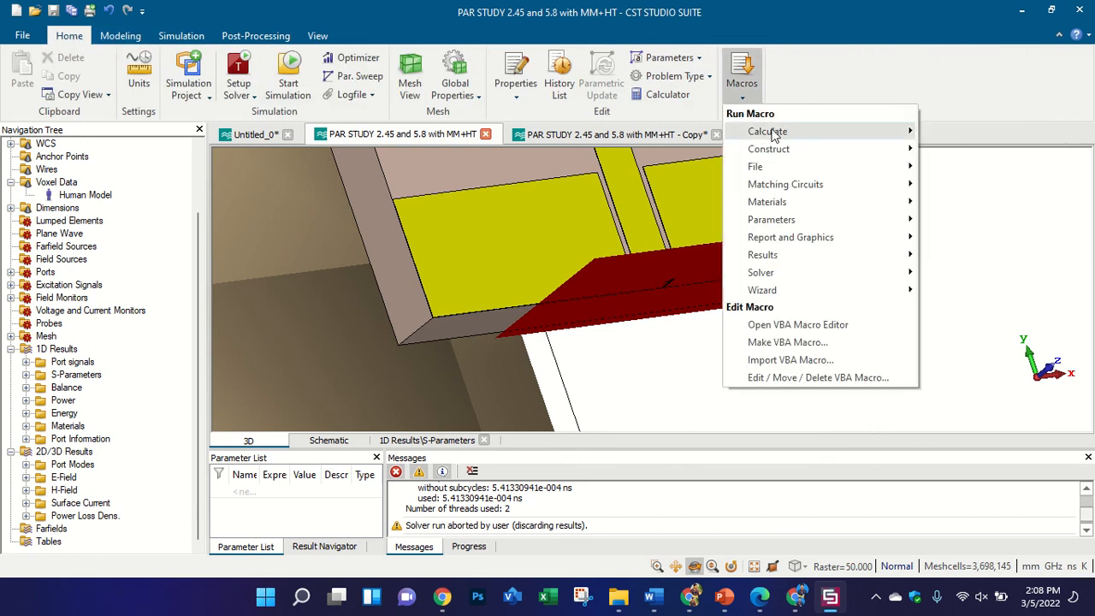
pyautogui.moveTo(813, 131)
pyautogui.click(653, 148)
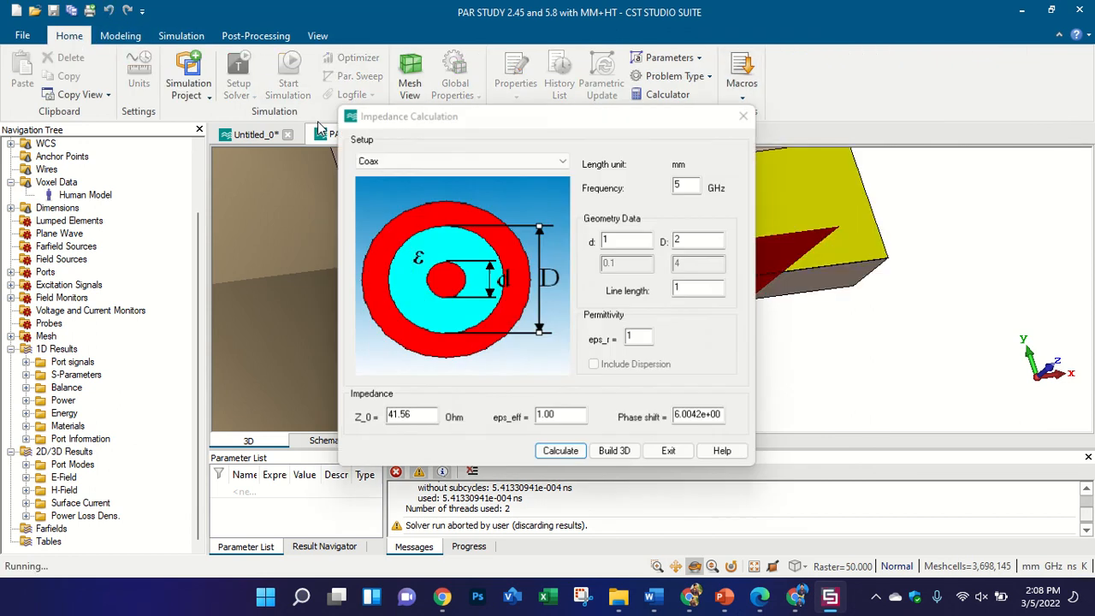
pyautogui.click(436, 161)
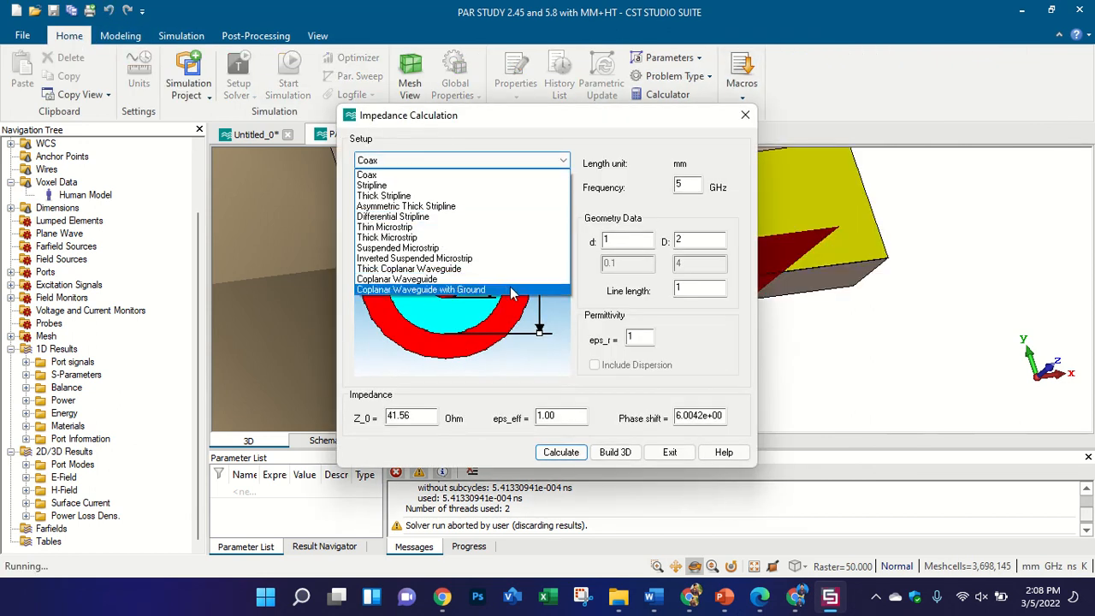
pyautogui.click(485, 290)
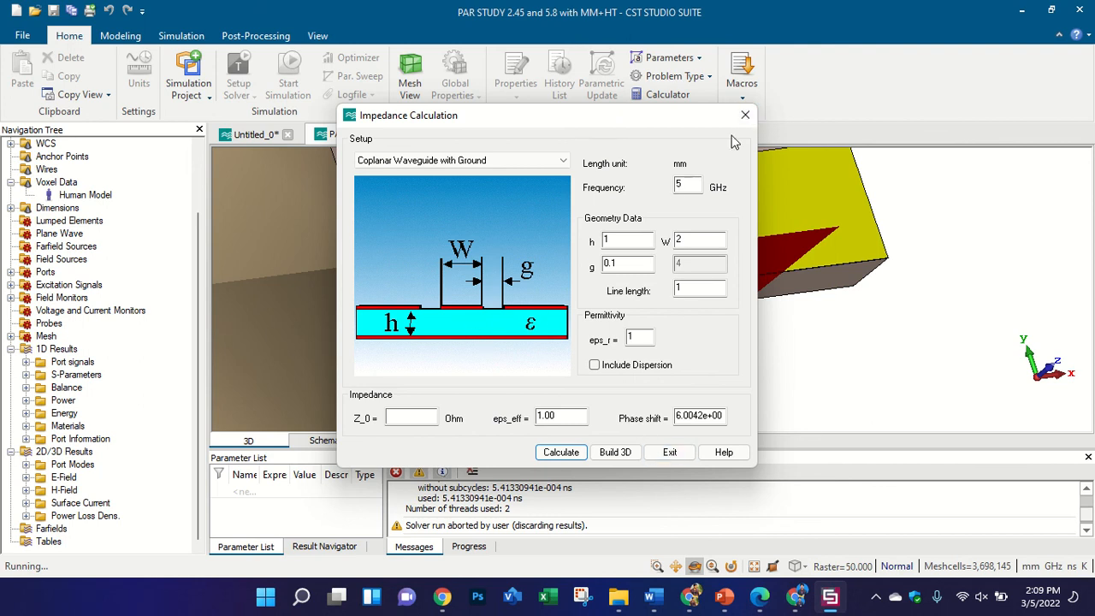
pyautogui.click(670, 451)
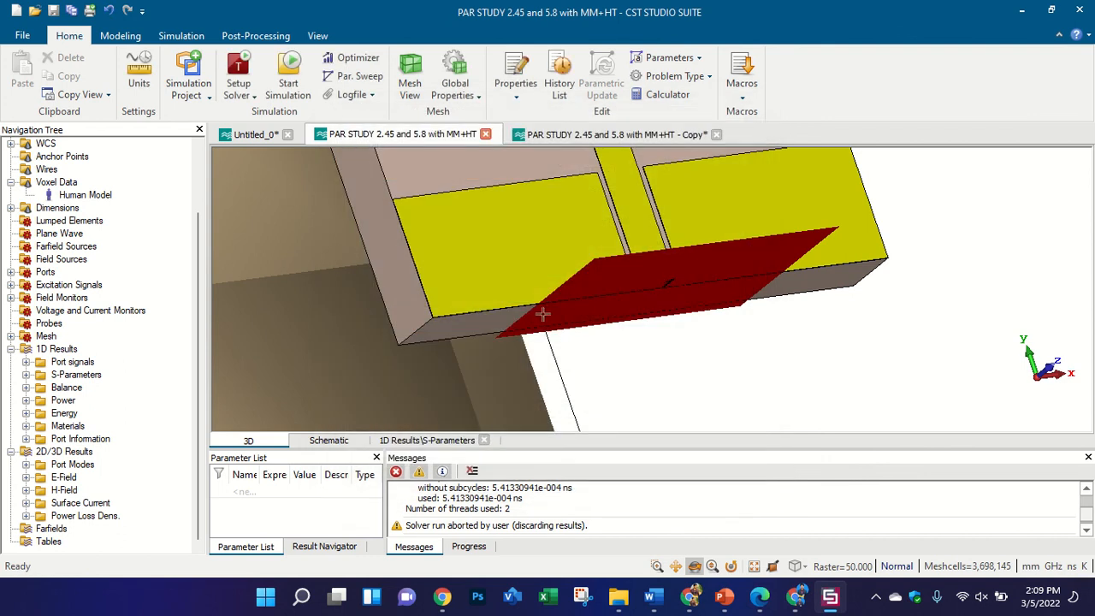
# - Tilt the antenna to show its feed end and select component1 to single out the antenna's solids from the human model
pyautogui.scroll(-3, 547, 325)
pyautogui.moveTo(553, 331); pyautogui.dragTo(547, 206)
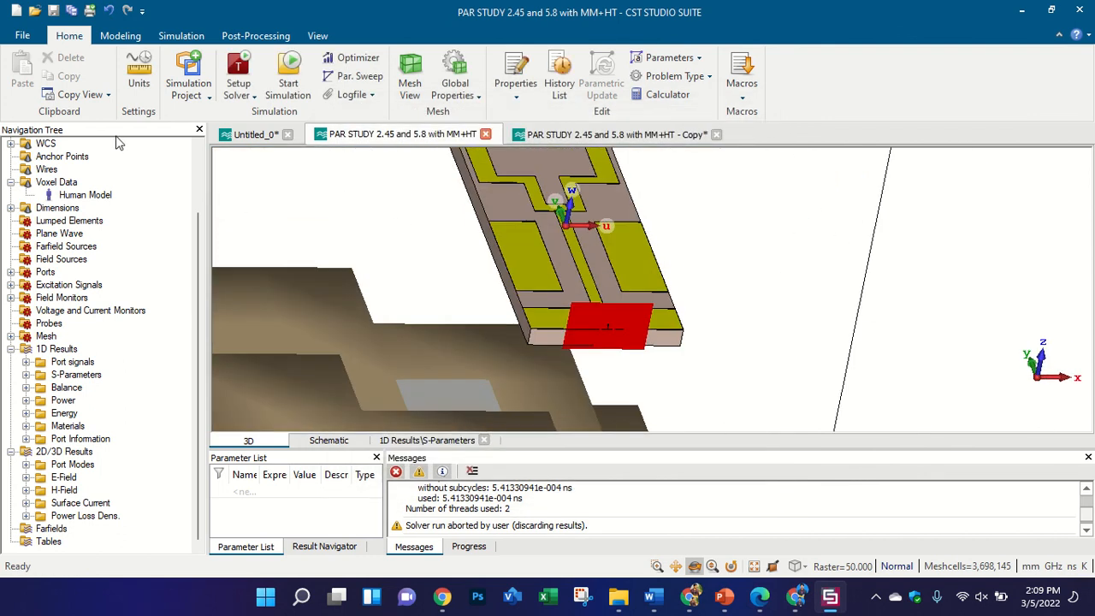
pyautogui.scroll(2, 58, 136)
pyautogui.click(74, 157)
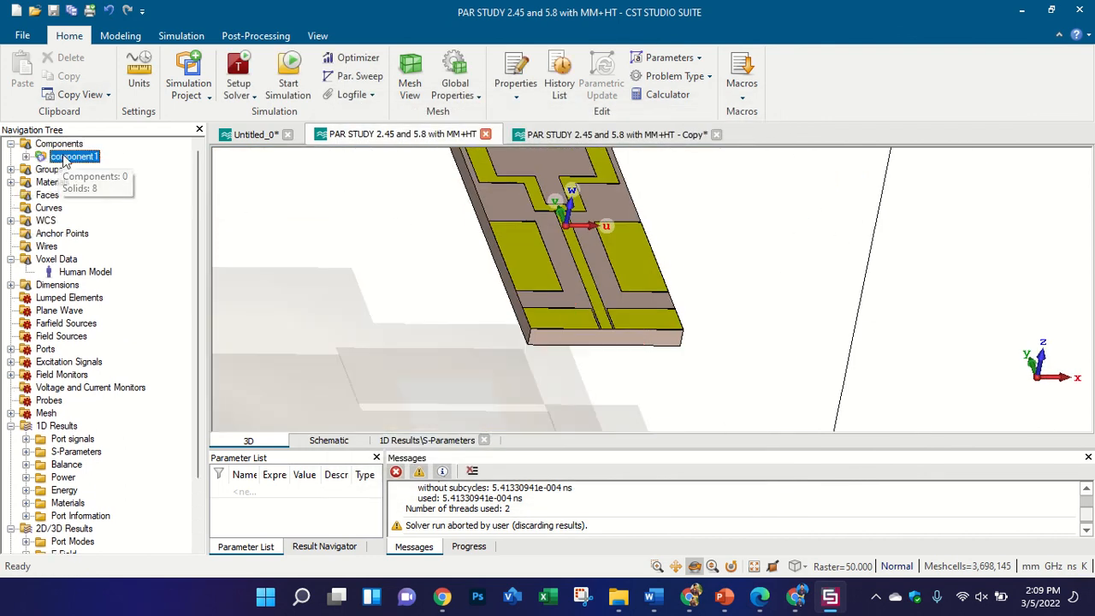
# - Examine the antenna edge-on from its feed end to show the substrate thickness and the metal layers on both faces
pyautogui.scroll(5, 556, 228)
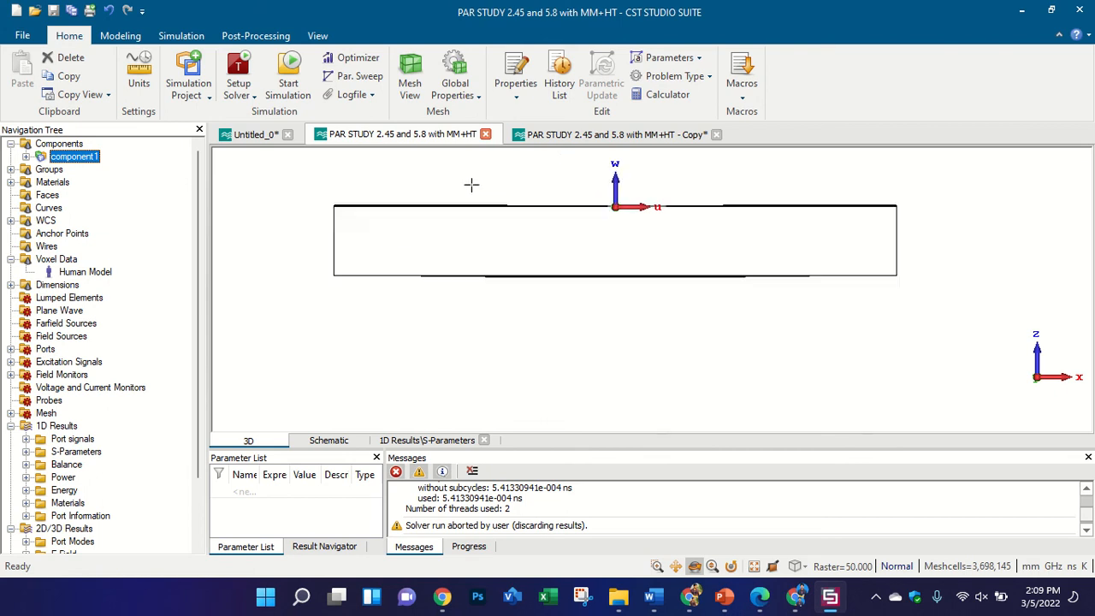
pyautogui.scroll(1, 520, 182)
pyautogui.scroll(-1, 508, 264)
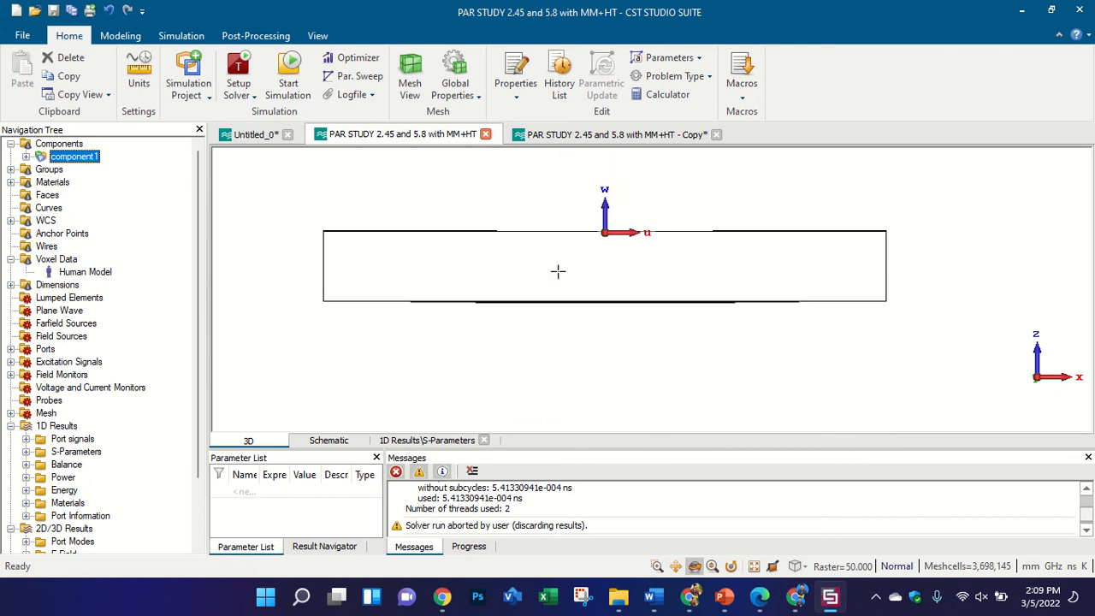
pyautogui.moveTo(560, 290); pyautogui.dragTo(611, 298)
pyautogui.scroll(-2, 505, 344)
pyautogui.scroll(-4, 427, 355)
pyautogui.moveTo(522, 305); pyautogui.dragTo(423, 480)
# - View the antenna straight from the front, then inspect its rear rings and its spacing from the human model from the side
pyautogui.press('KP_5')
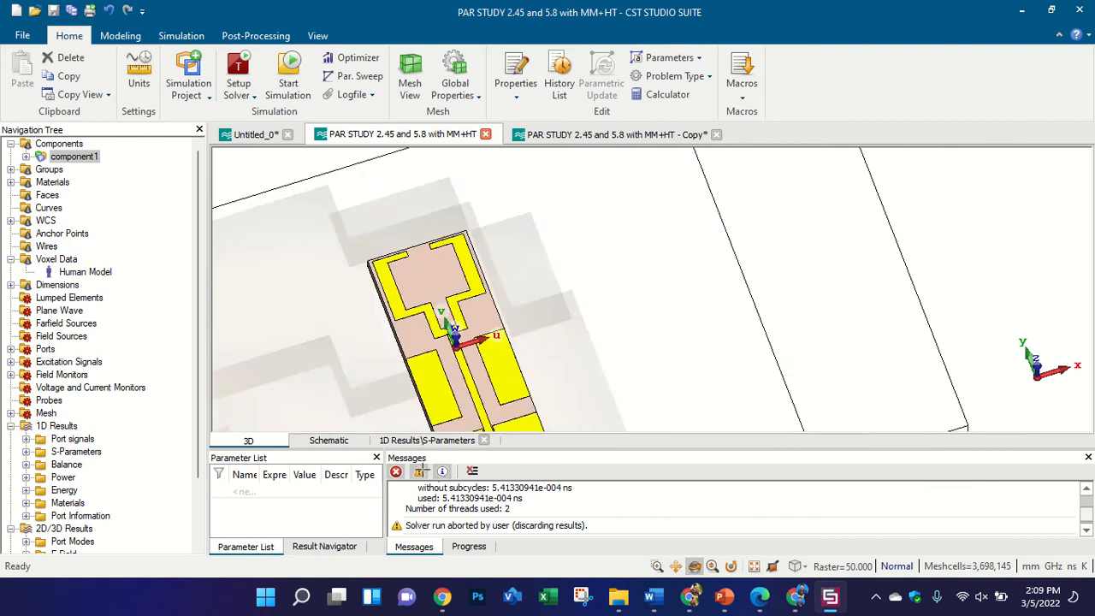
pyautogui.scroll(2, 484, 314)
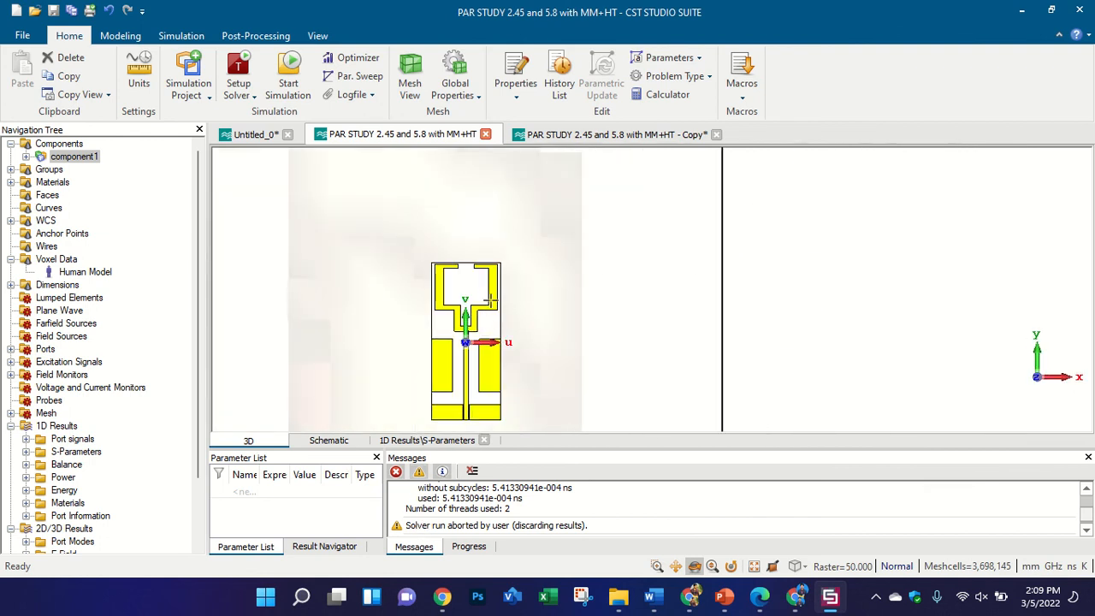
pyautogui.moveTo(470, 308)
pyautogui.mouseDown()
pyautogui.moveTo(822, 301)
pyautogui.moveTo(460, 316)
pyautogui.mouseUp()
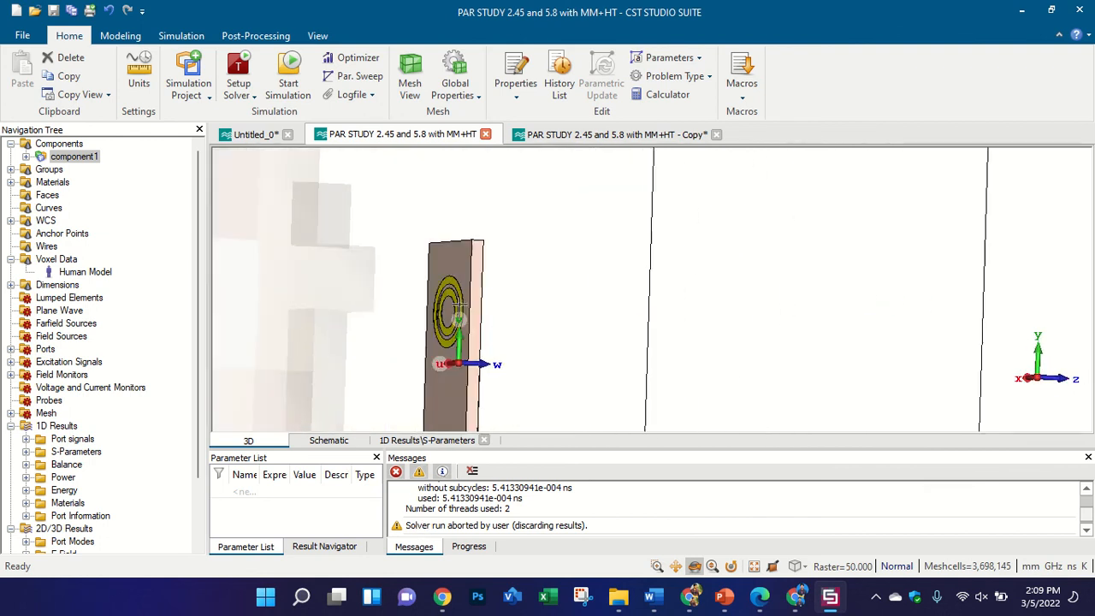
pyautogui.scroll(2, 459, 304)
pyautogui.scroll(-3, 468, 283)
pyautogui.moveTo(479, 281); pyautogui.dragTo(369, 257)
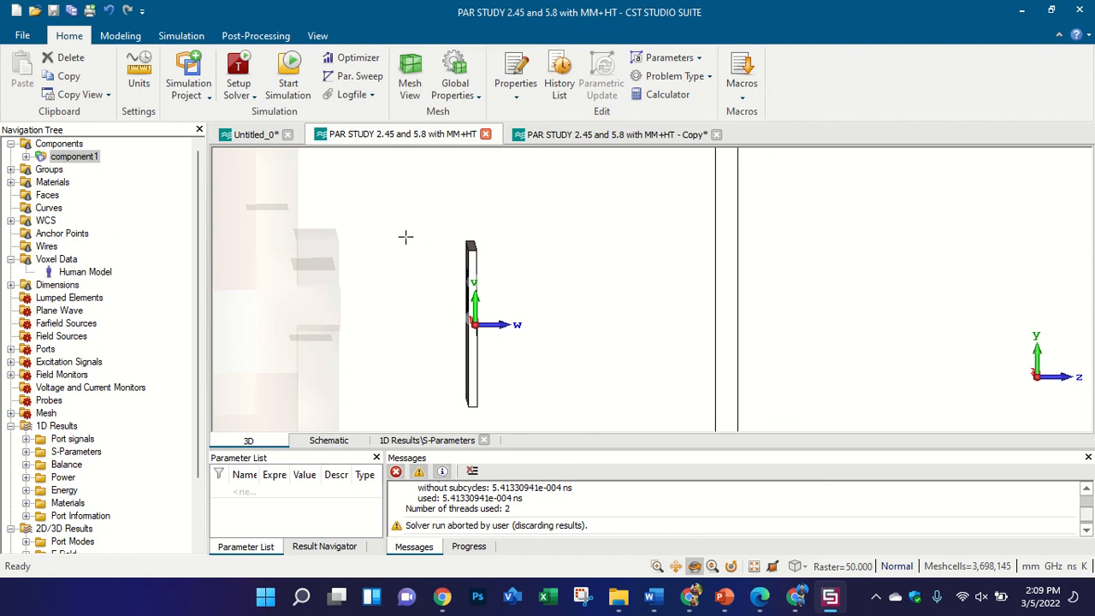
pyautogui.moveTo(493, 238); pyautogui.dragTo(423, 237)
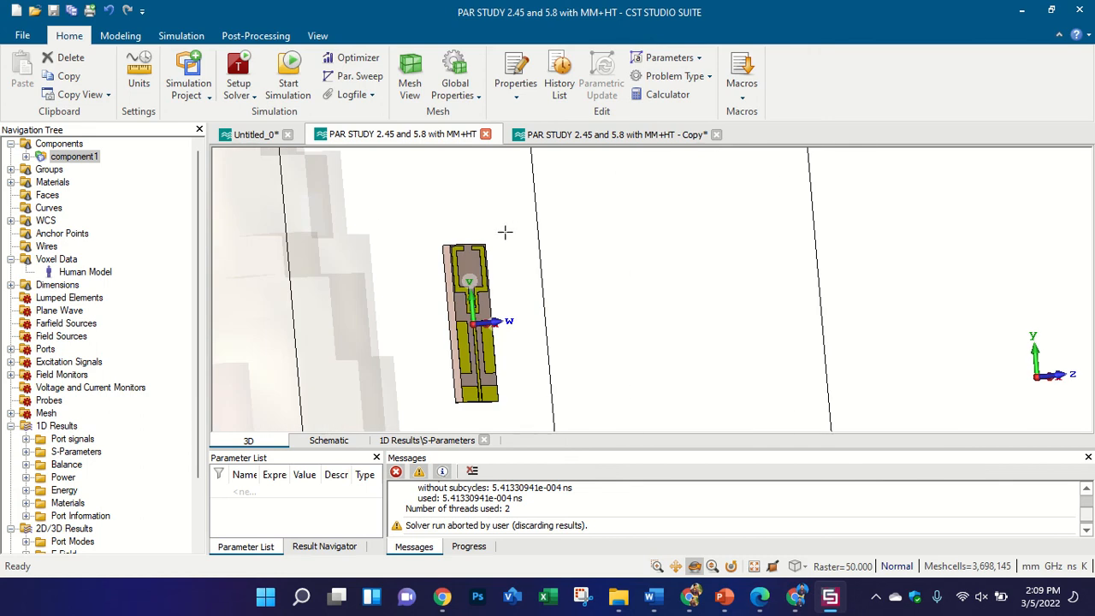
# - Switch to the metasurface antenna paper in Microsoft Edge and examine the RL reflection coefficient plot on page 5
pyautogui.click(760, 596)
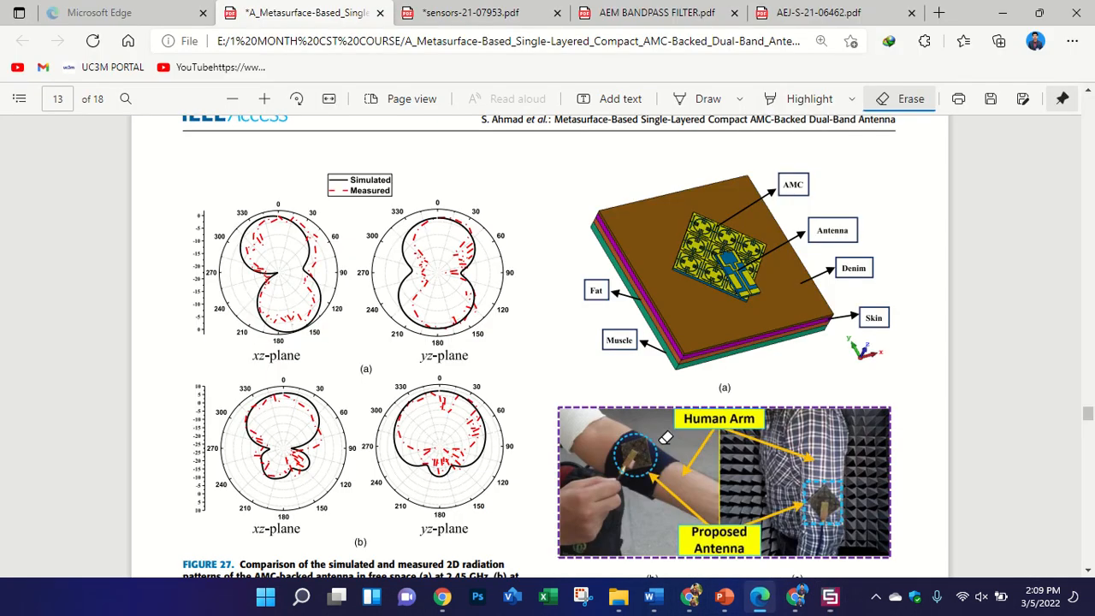
pyautogui.scroll(10, 602, 393)
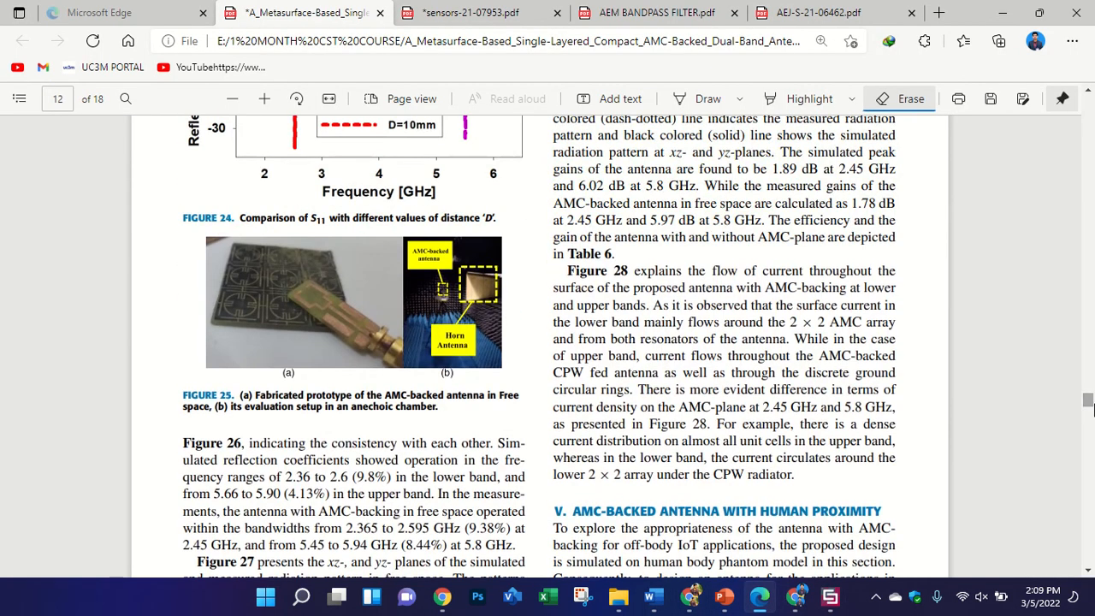
pyautogui.moveTo(1089, 406); pyautogui.dragTo(1088, 214)
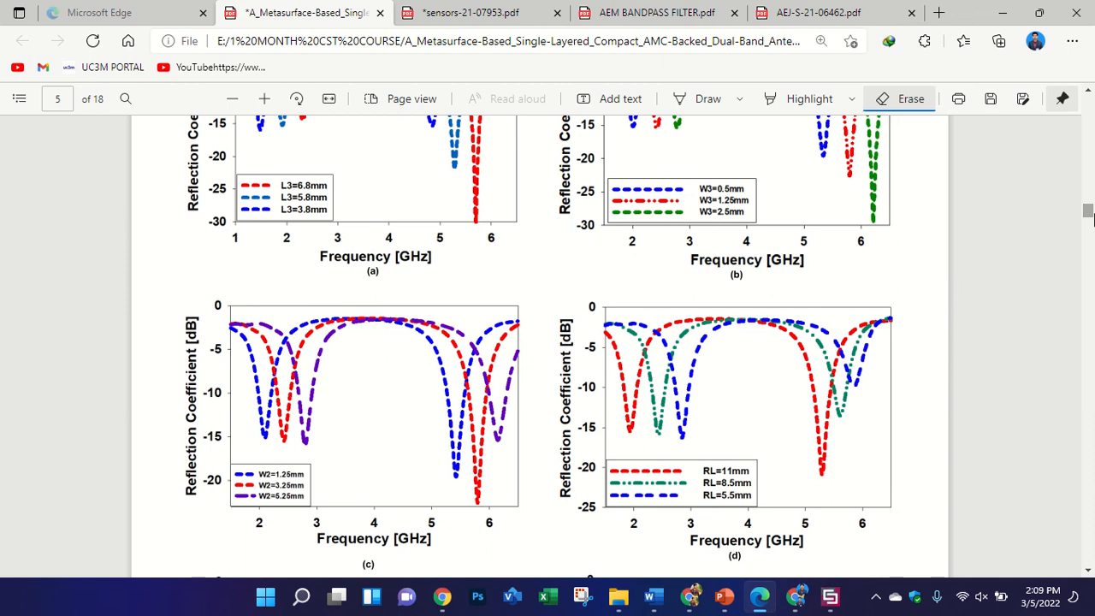
pyautogui.keyDown('ctrl'); pyautogui.scroll(3, 1005, 423); pyautogui.keyUp('ctrl')
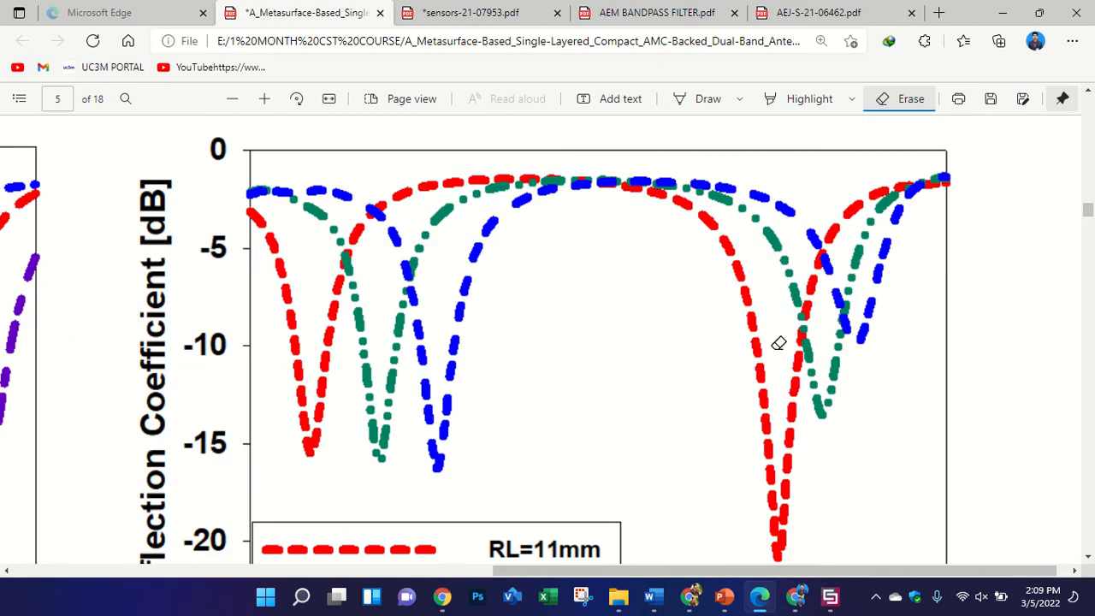
pyautogui.keyDown('ctrl'); pyautogui.scroll(-3, 778, 343); pyautogui.keyUp('ctrl')
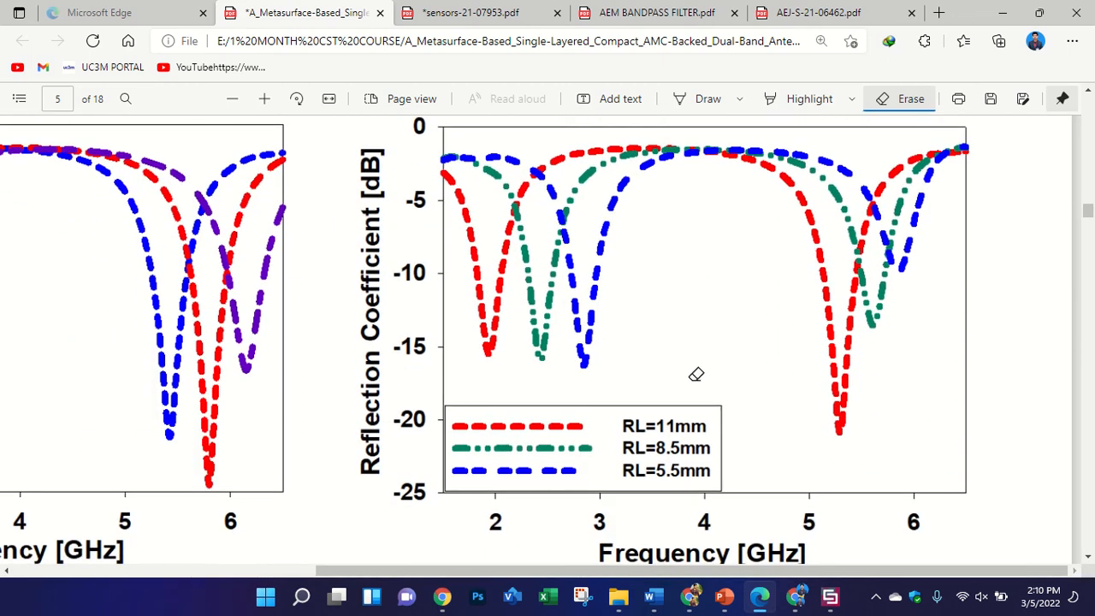
# - Return to CST Studio Suite and inspect the antenna's concentric ground rings straight from the rear
pyautogui.click(830, 596)
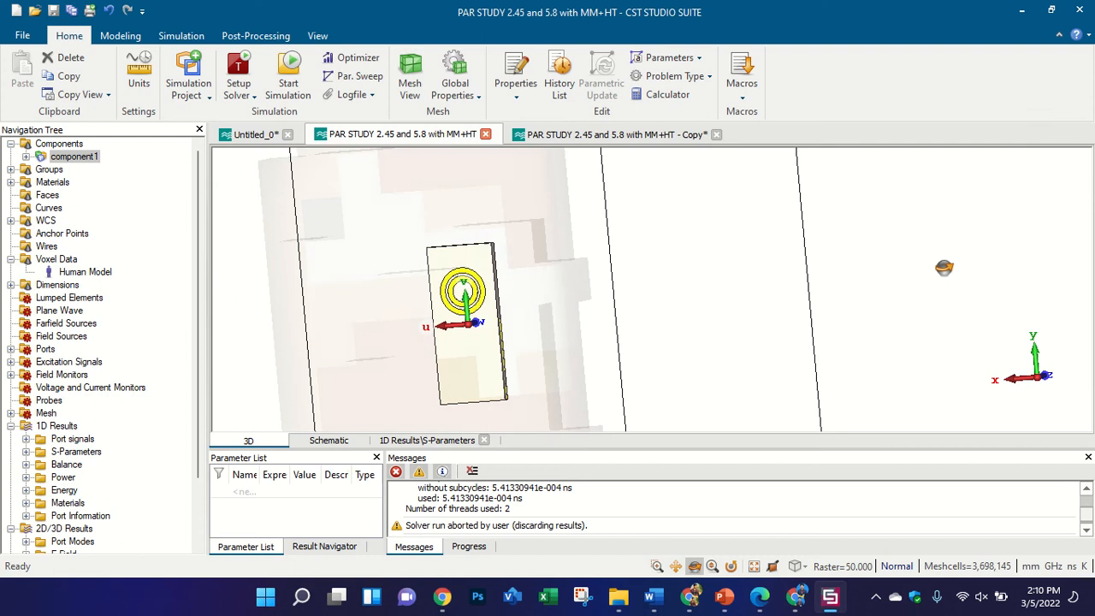
pyautogui.press('0')
pyautogui.scroll(3, 445, 337)
pyautogui.scroll(-3, 462, 291)
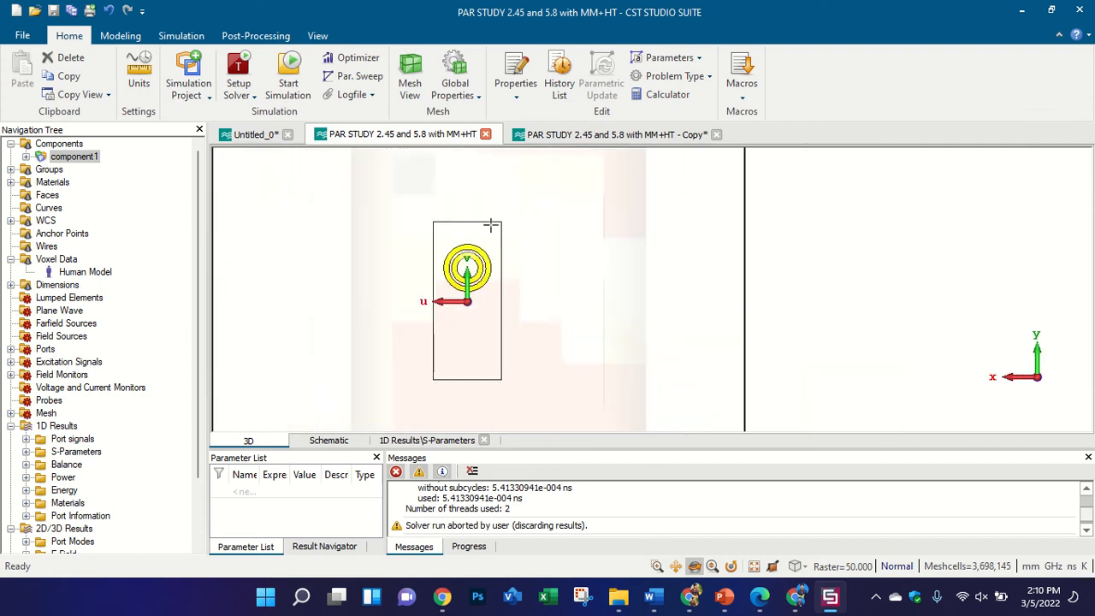
pyautogui.scroll(2, 438, 243)
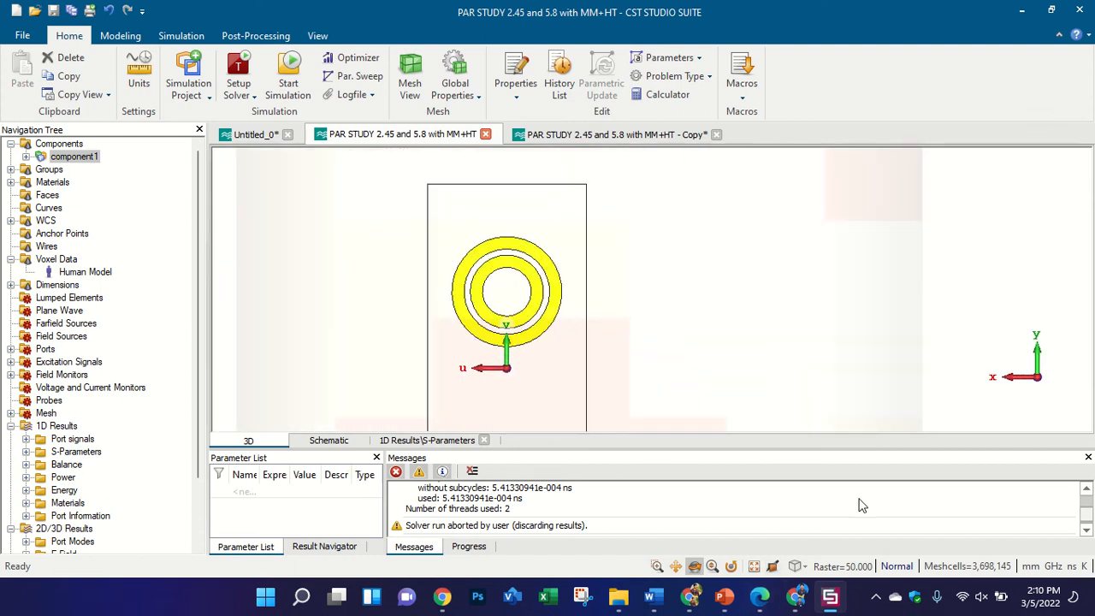
# - Recheck the paper's RL plot, then compare the antenna's front resonator with its rear rings in the CST model
pyautogui.click(760, 596)
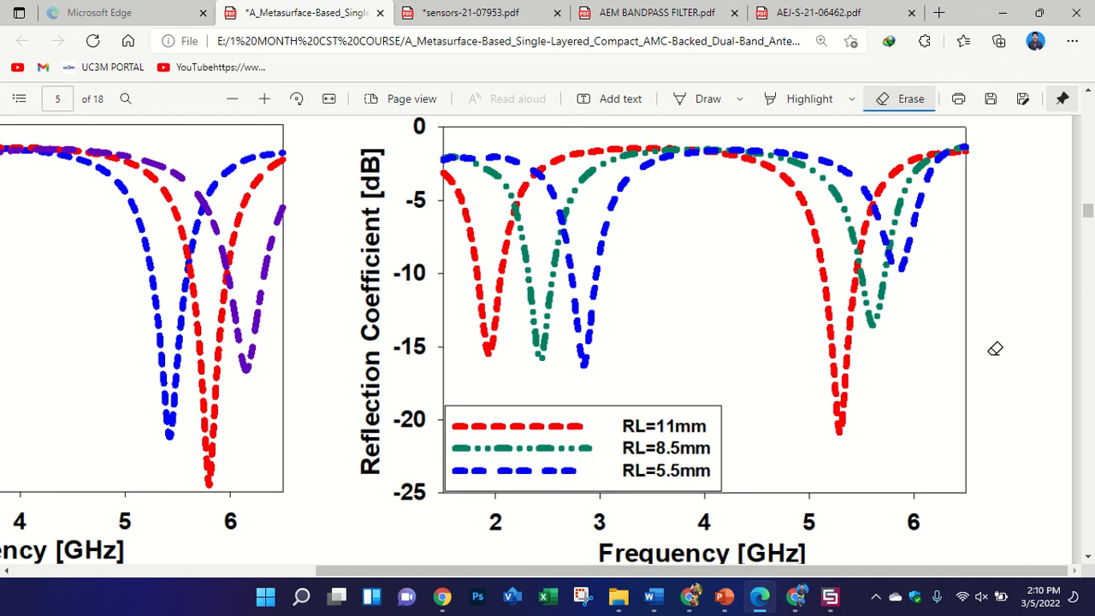
pyautogui.click(830, 597)
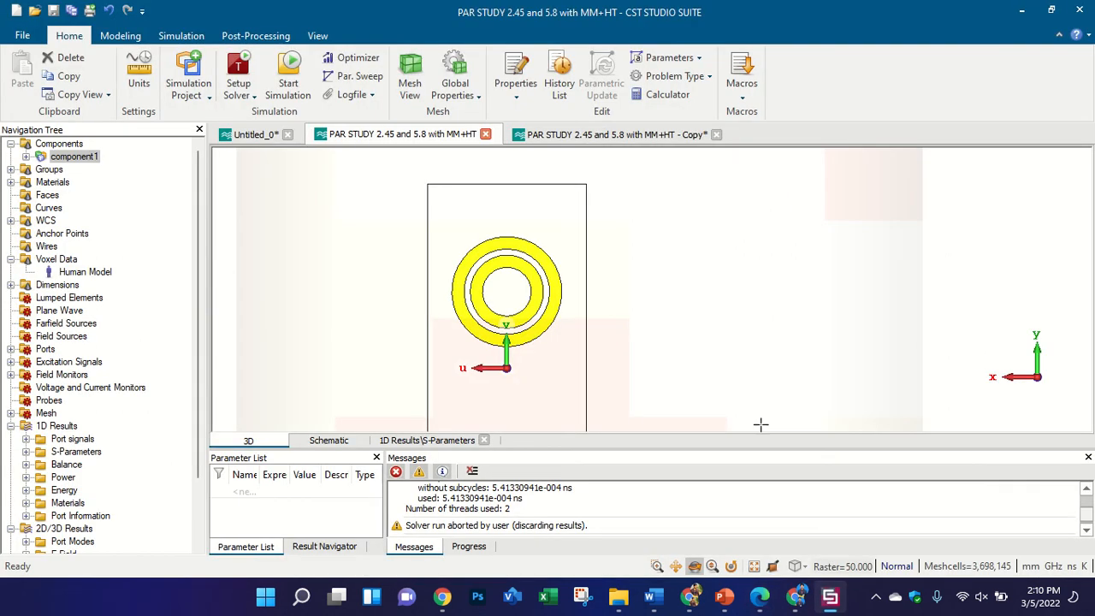
pyautogui.moveTo(820, 250); pyautogui.dragTo(326, 280)
pyautogui.scroll(-3, 425, 287)
pyautogui.moveTo(535, 224); pyautogui.dragTo(425, 237)
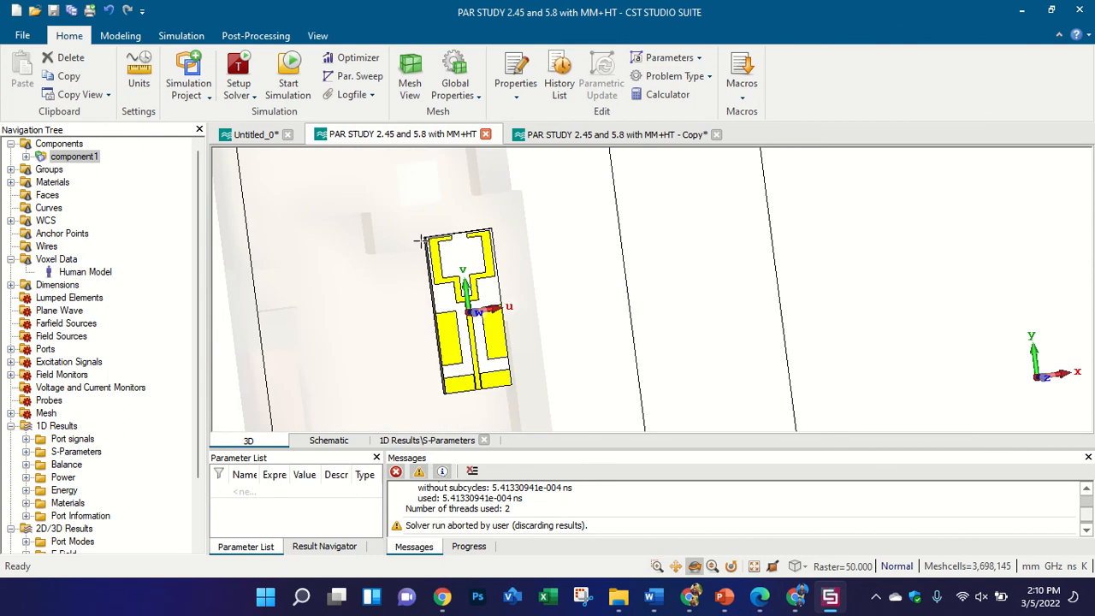
pyautogui.moveTo(432, 293); pyautogui.dragTo(973, 179)
pyautogui.scroll(2, 373, 291)
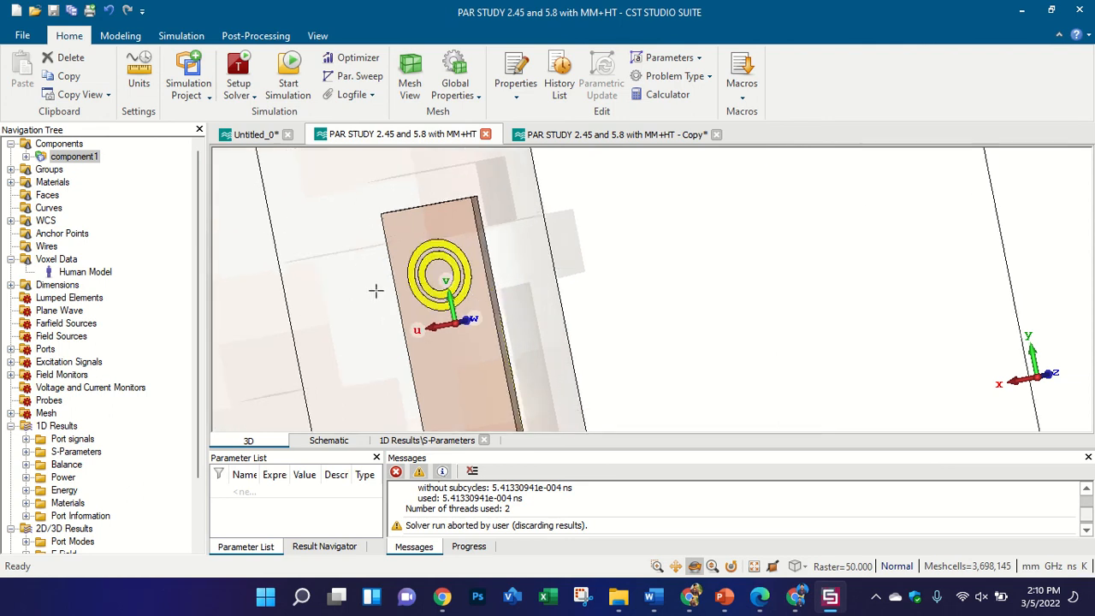
# - Examine the two concentric rings up close, the gap between them and the bare substrate around them on the rear face
pyautogui.scroll(2, 362, 296)
pyautogui.scroll(-1, 362, 296)
pyautogui.scroll(-2, 362, 296)
pyautogui.scroll(2, 389, 273)
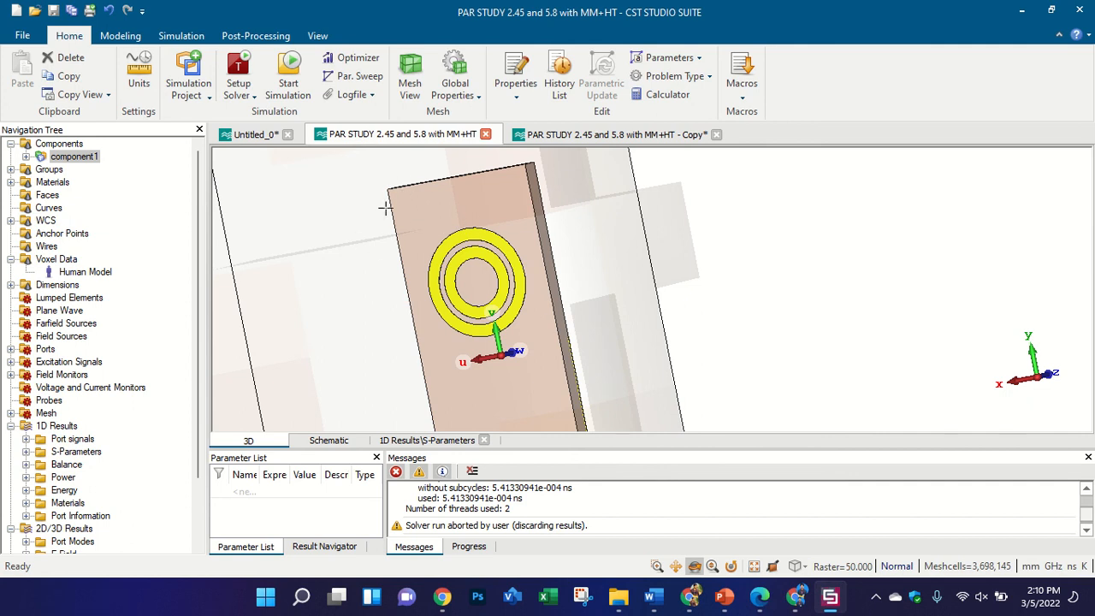
pyautogui.scroll(2, 462, 289)
pyautogui.scroll(-2, 449, 297)
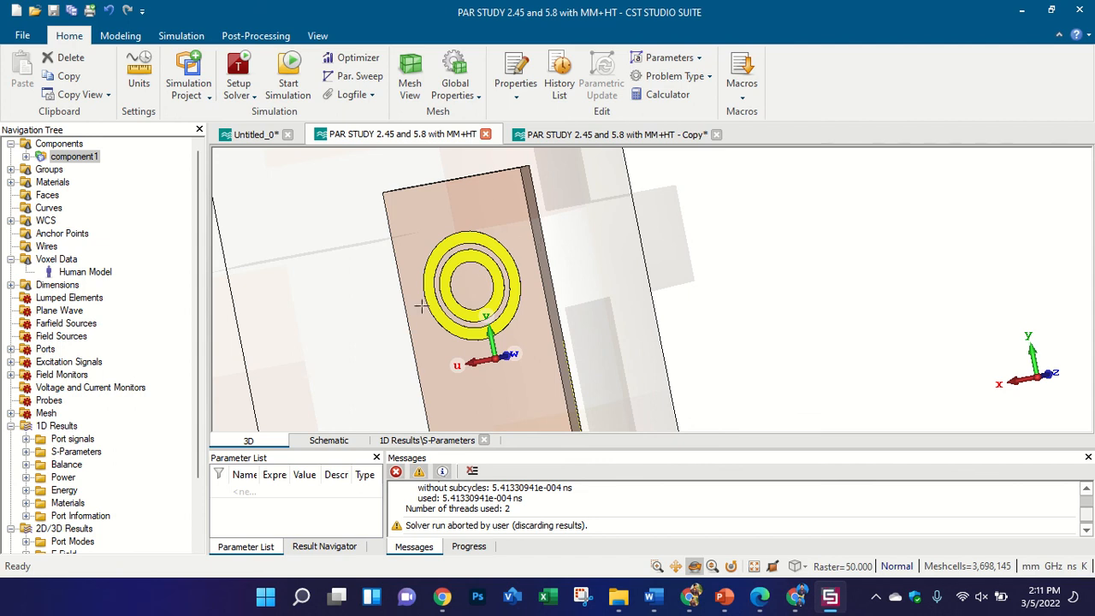
pyautogui.scroll(-3, 475, 247)
pyautogui.scroll(3, 490, 267)
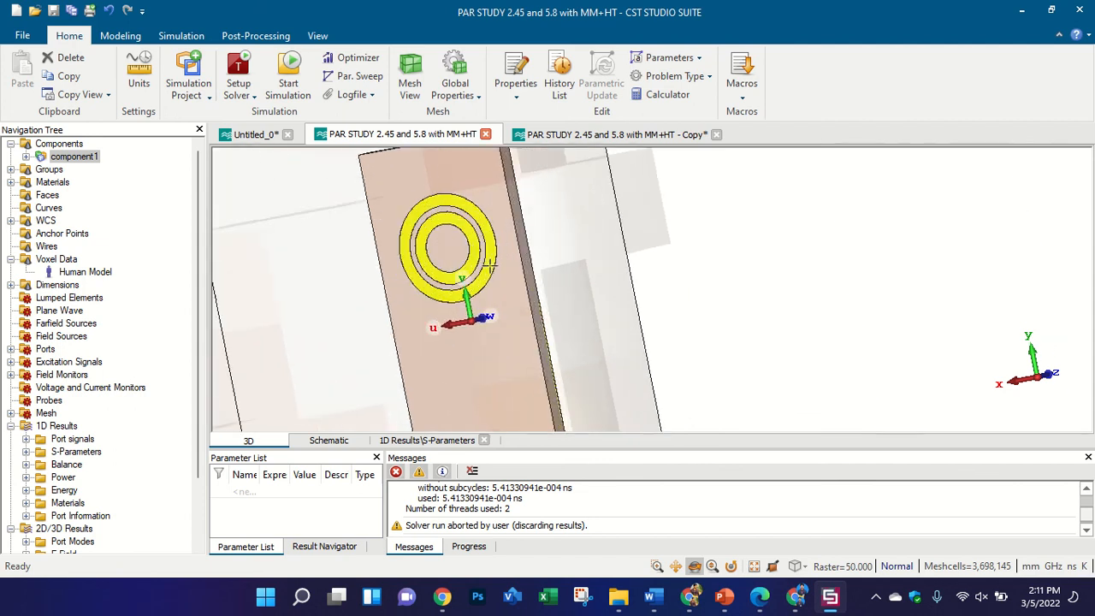
pyautogui.scroll(2, 462, 224)
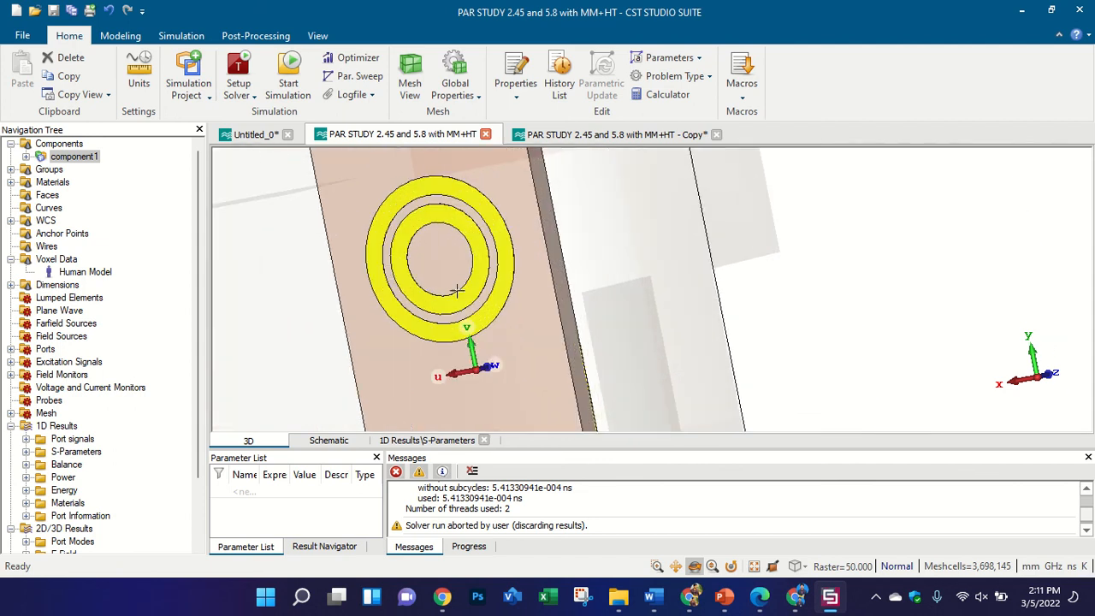
pyautogui.scroll(-3, 401, 236)
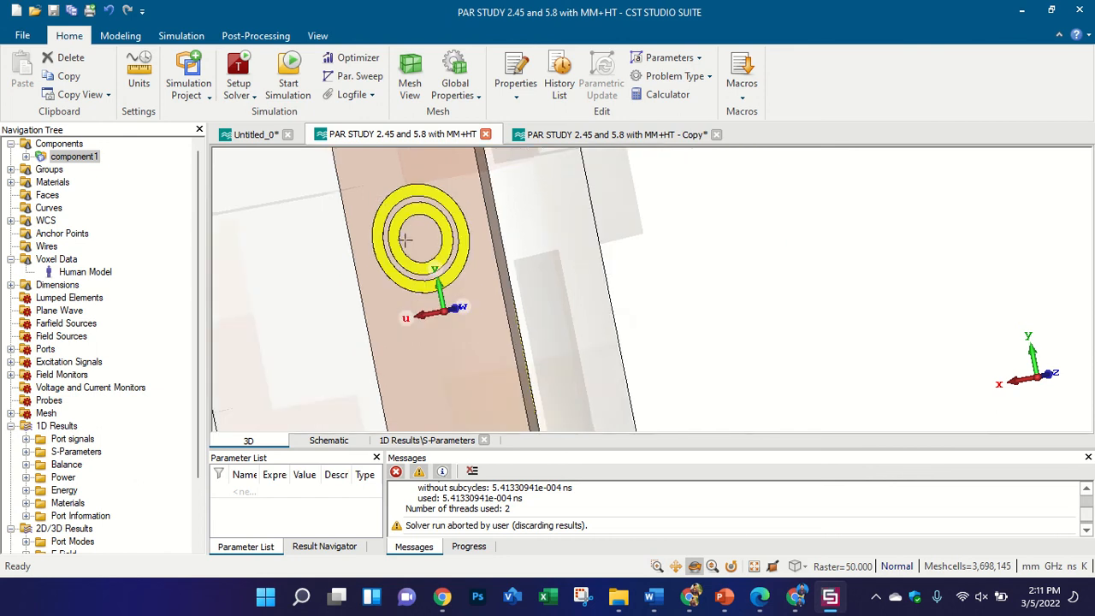
pyautogui.scroll(3, 454, 270)
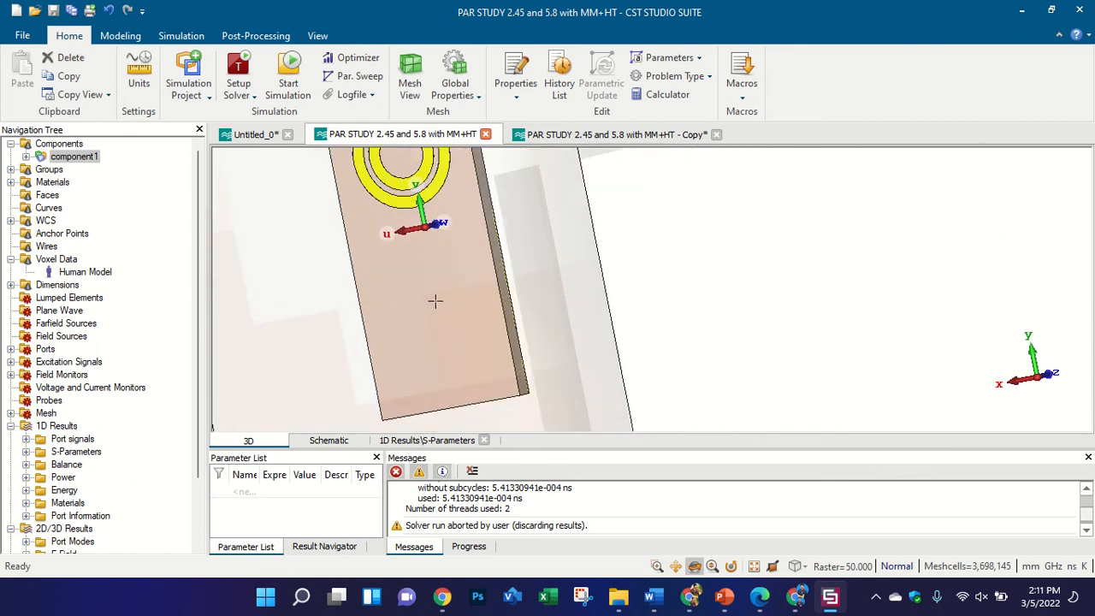
pyautogui.scroll(-3, 414, 262)
pyautogui.scroll(4, 393, 171)
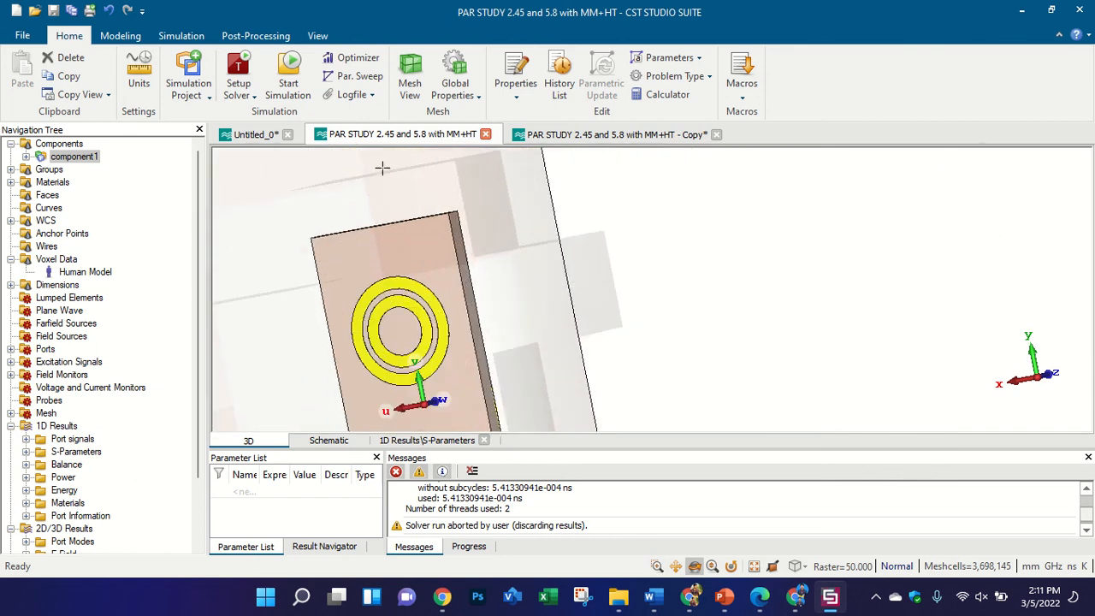
pyautogui.scroll(-3, 382, 167)
pyautogui.scroll(3, 405, 323)
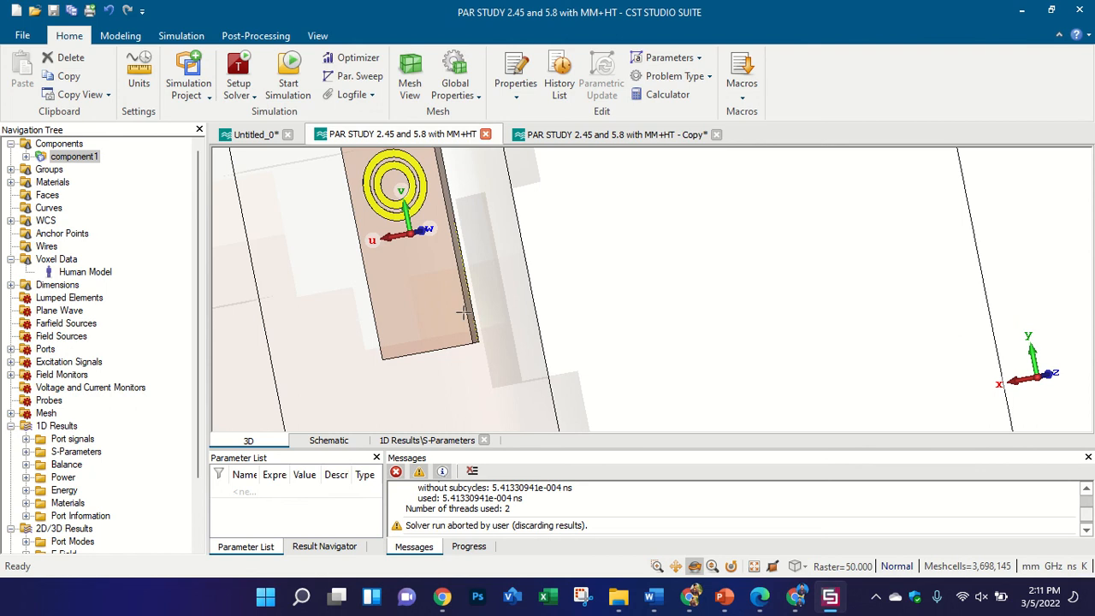
pyautogui.scroll(-2, 463, 313)
pyautogui.scroll(4, 445, 256)
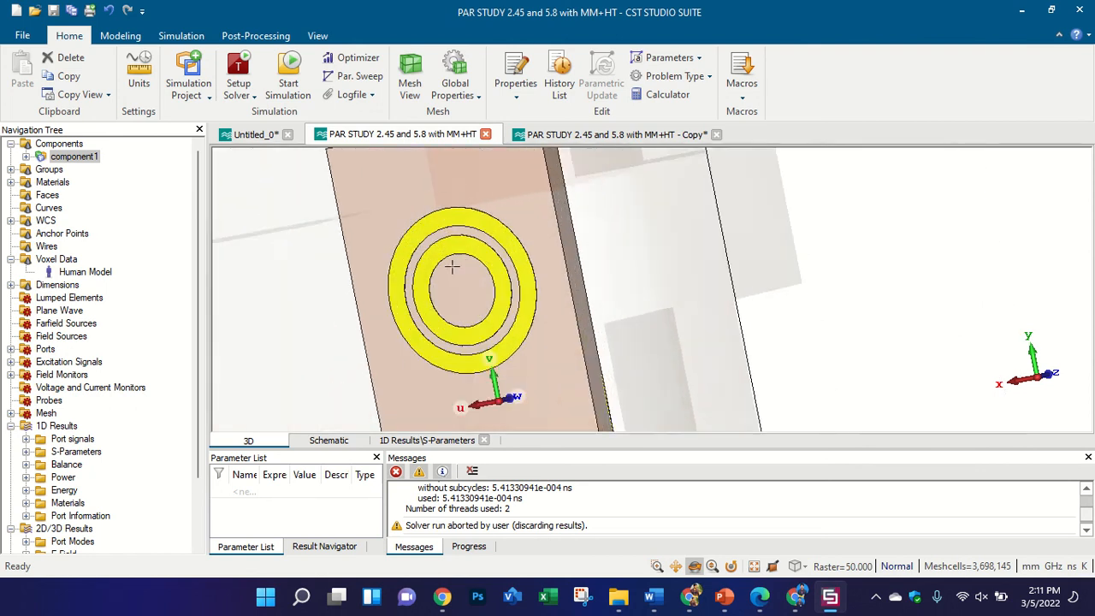
pyautogui.scroll(-2, 483, 258)
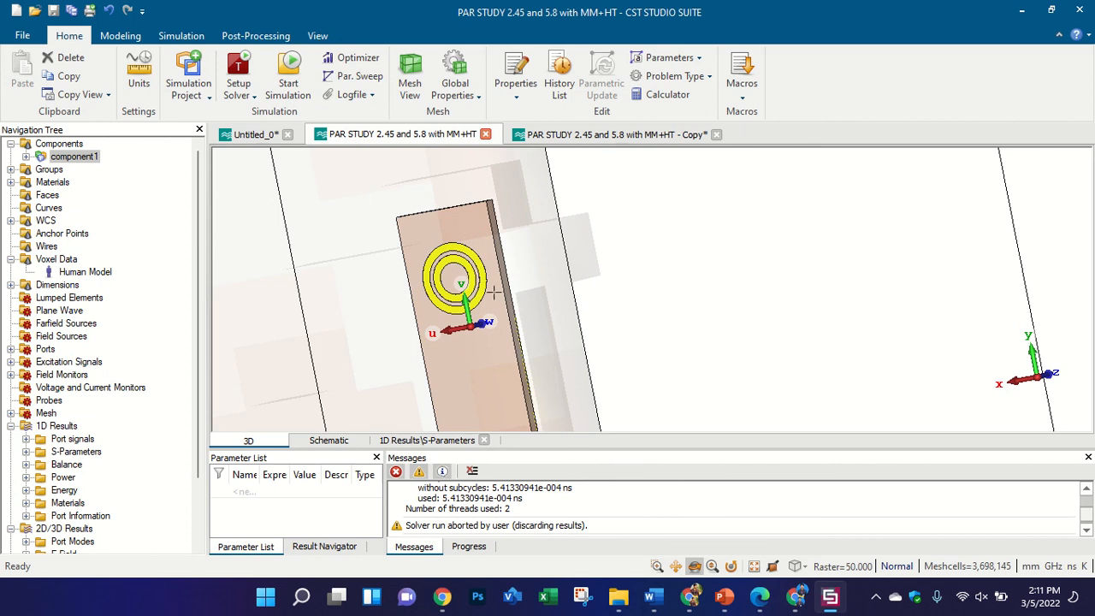
# - Inspect the rear rings and the substrate's side edge from several oblique angles against the human model
pyautogui.moveTo(549, 269); pyautogui.dragTo(794, 189)
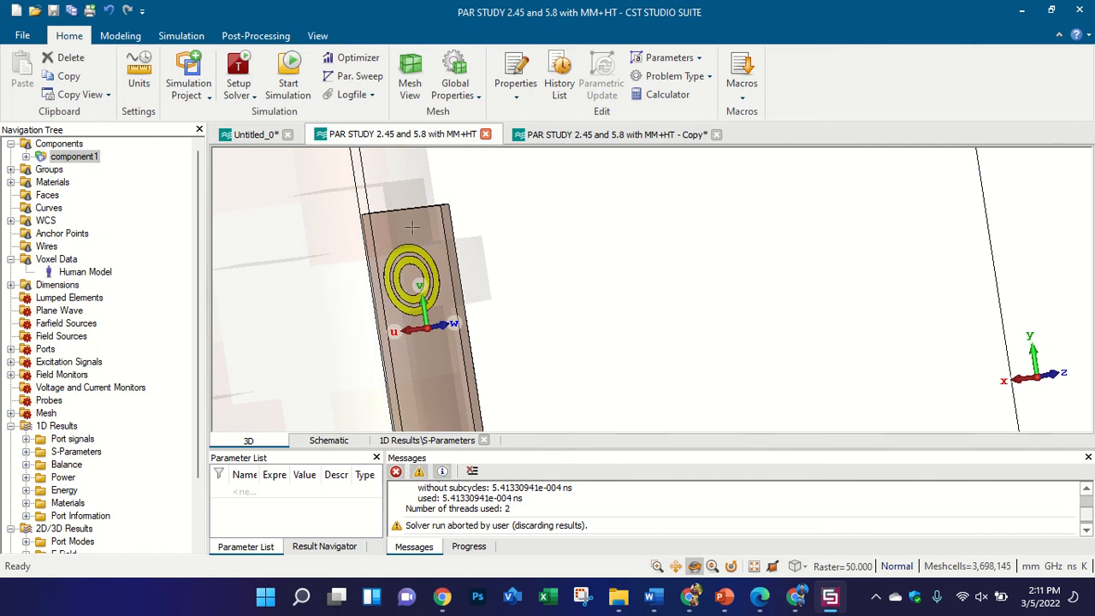
pyautogui.scroll(-2, 411, 240)
pyautogui.scroll(2, 381, 231)
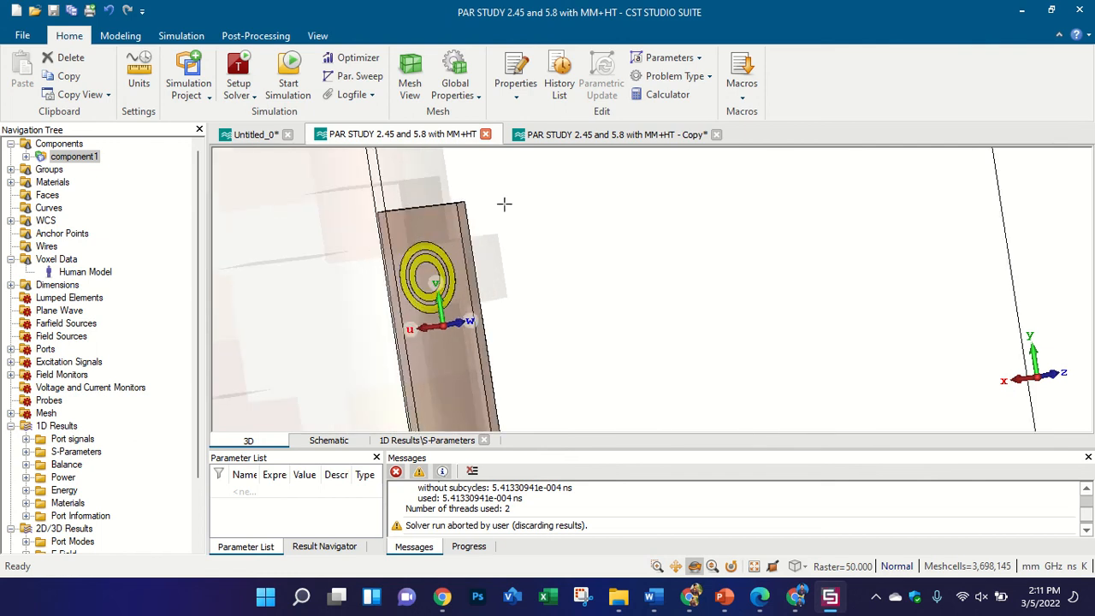
pyautogui.scroll(1, 427, 270)
pyautogui.moveTo(427, 271); pyautogui.dragTo(542, 253)
pyautogui.scroll(-3, 445, 239)
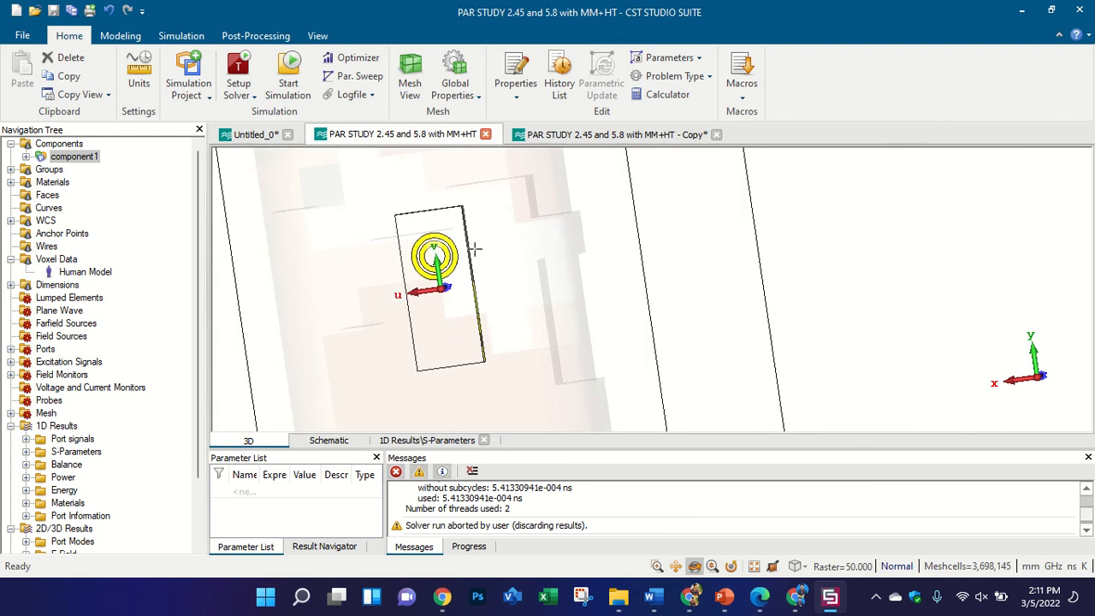
pyautogui.scroll(3, 446, 317)
pyautogui.moveTo(532, 272); pyautogui.dragTo(264, 308)
pyautogui.moveTo(518, 259); pyautogui.dragTo(730, 189)
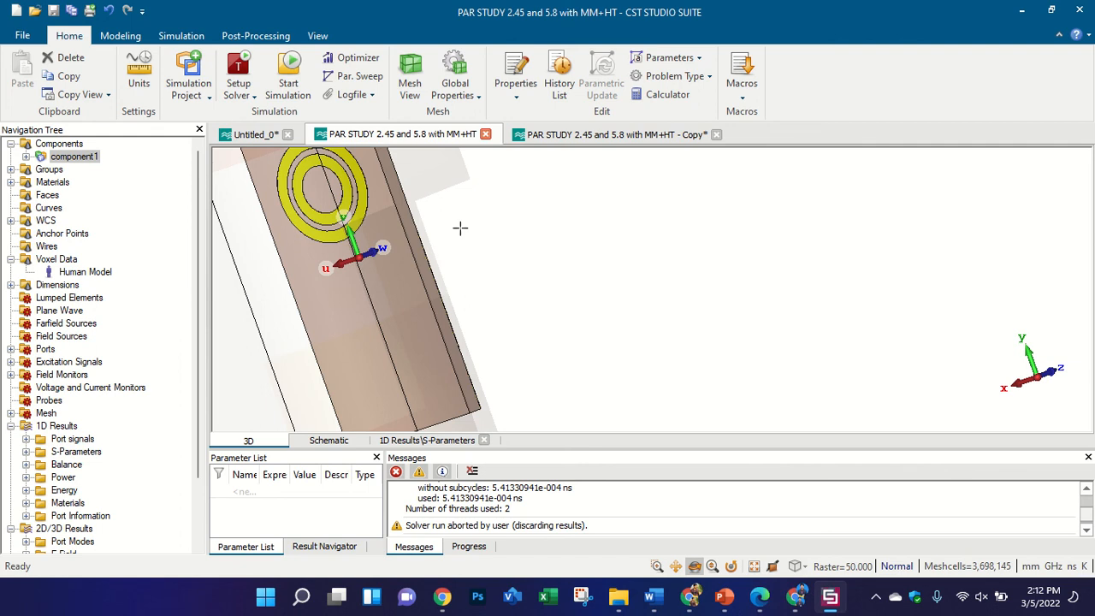
pyautogui.scroll(-2, 461, 227)
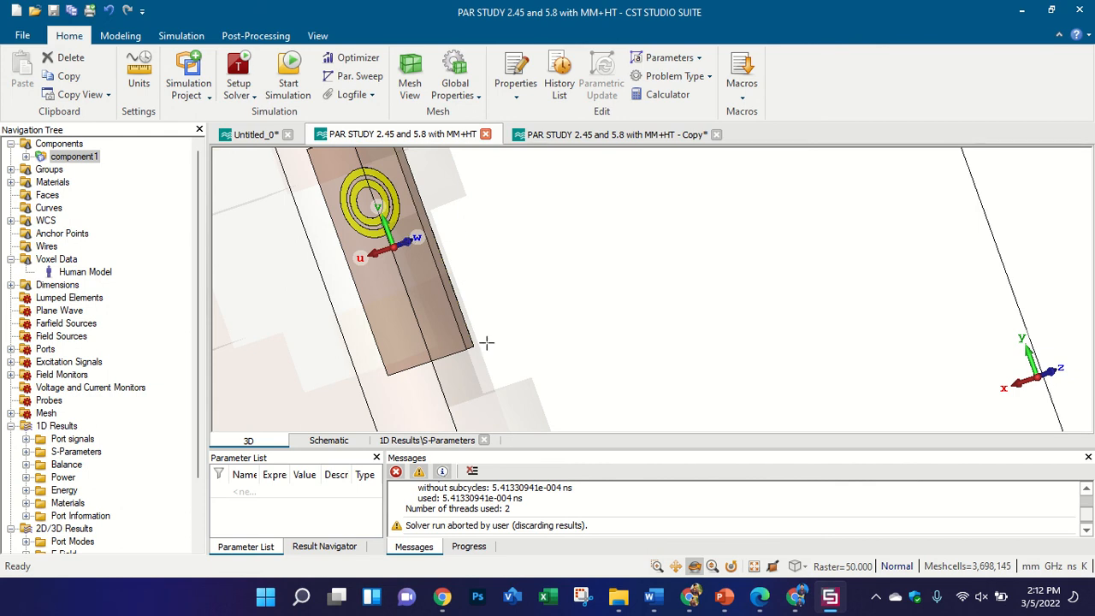
# - Show the antenna's rear face squarely from behind, with the rings in front of the human model
pyautogui.press('3')
pyautogui.scroll(-3, 399, 329)
pyautogui.scroll(3, 371, 276)
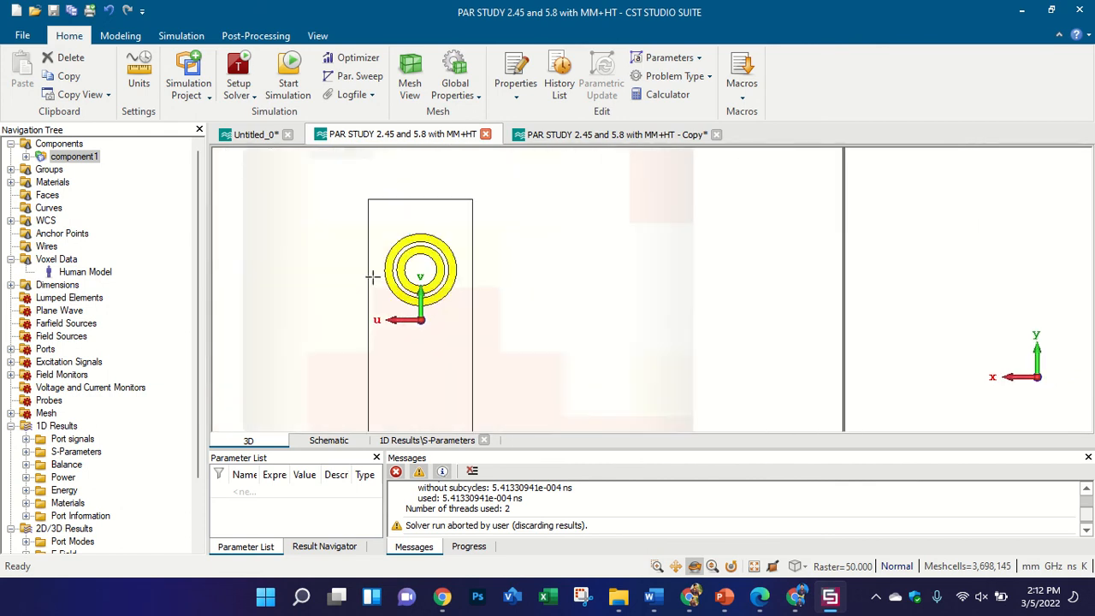
# - Examine the two rear rings and their position within the substrate outline at close and wider range
pyautogui.scroll(3, 415, 220)
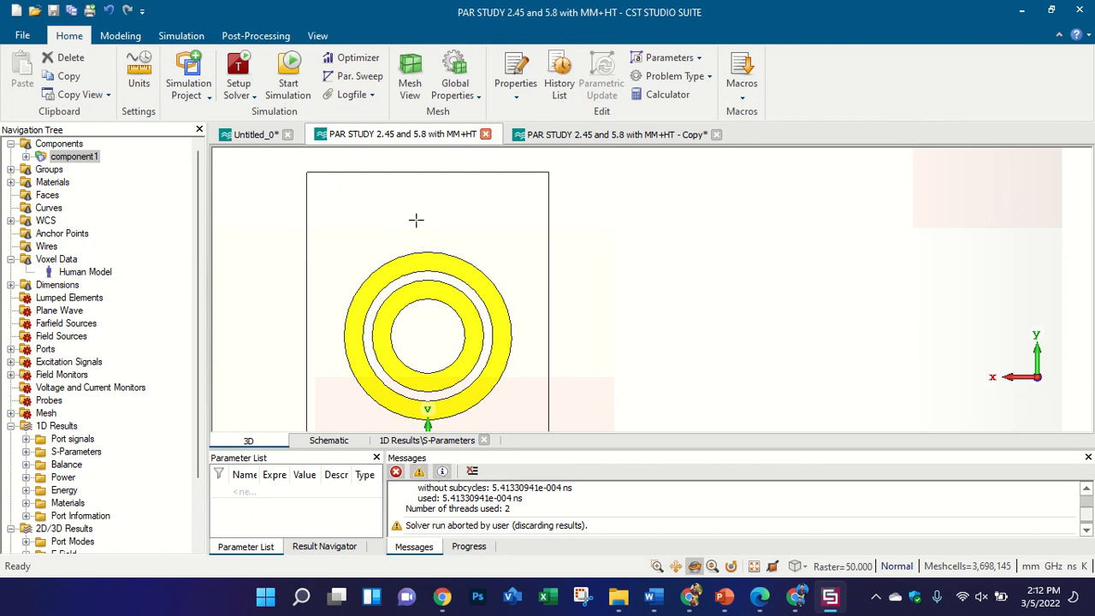
pyautogui.scroll(-2, 415, 220)
pyautogui.scroll(2, 414, 256)
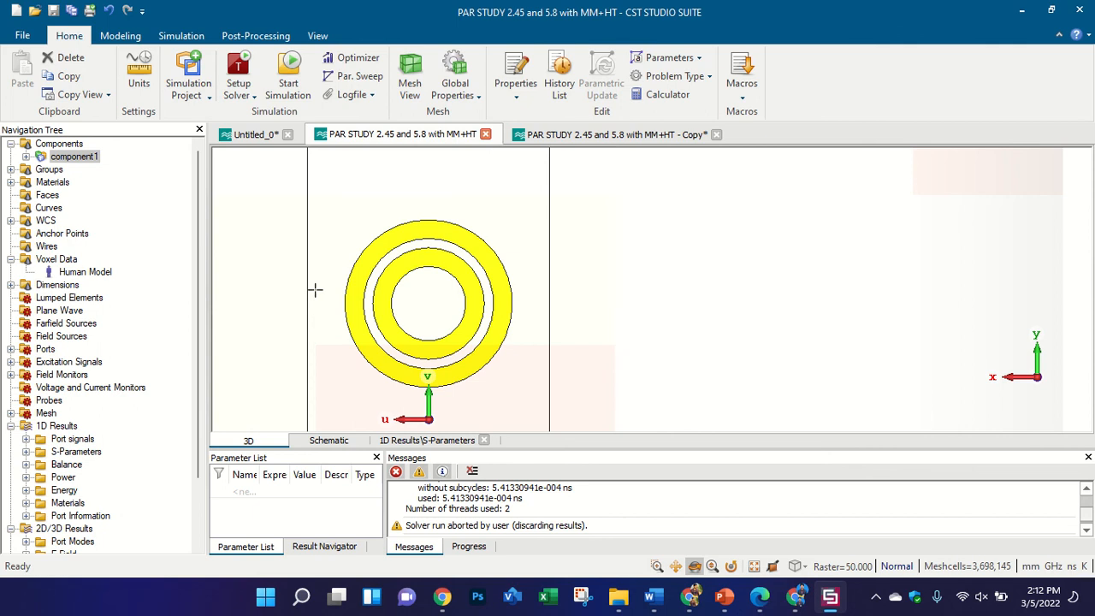
pyautogui.scroll(-1, 334, 231)
pyautogui.scroll(-1, 371, 239)
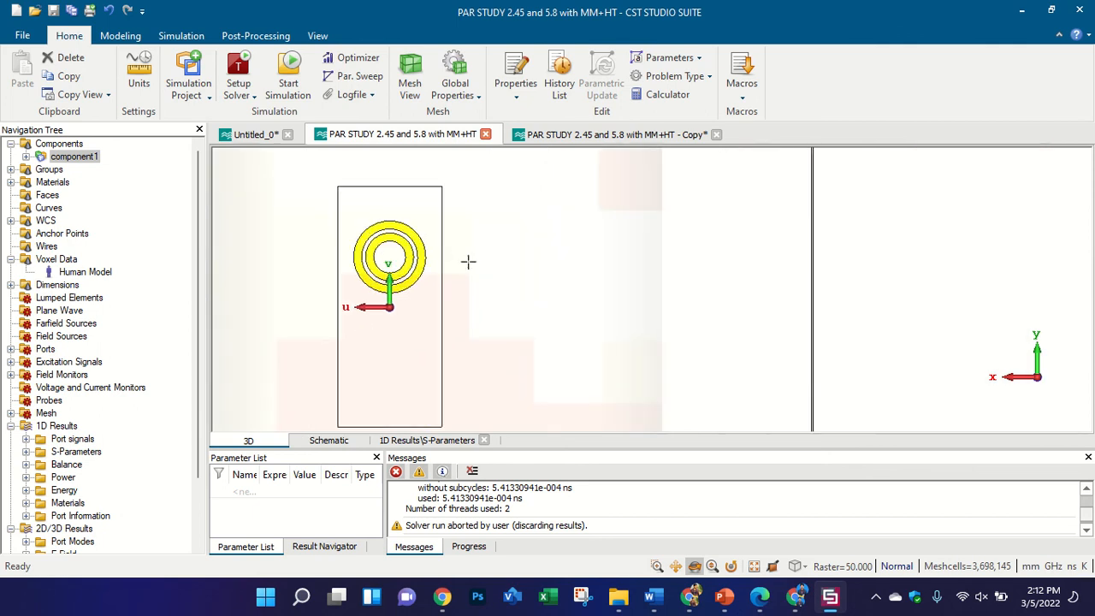
# - Turn the antenna from its rear rings to the front resonator and finish with a straight side view of the substrate
pyautogui.moveTo(594, 268); pyautogui.dragTo(394, 240)
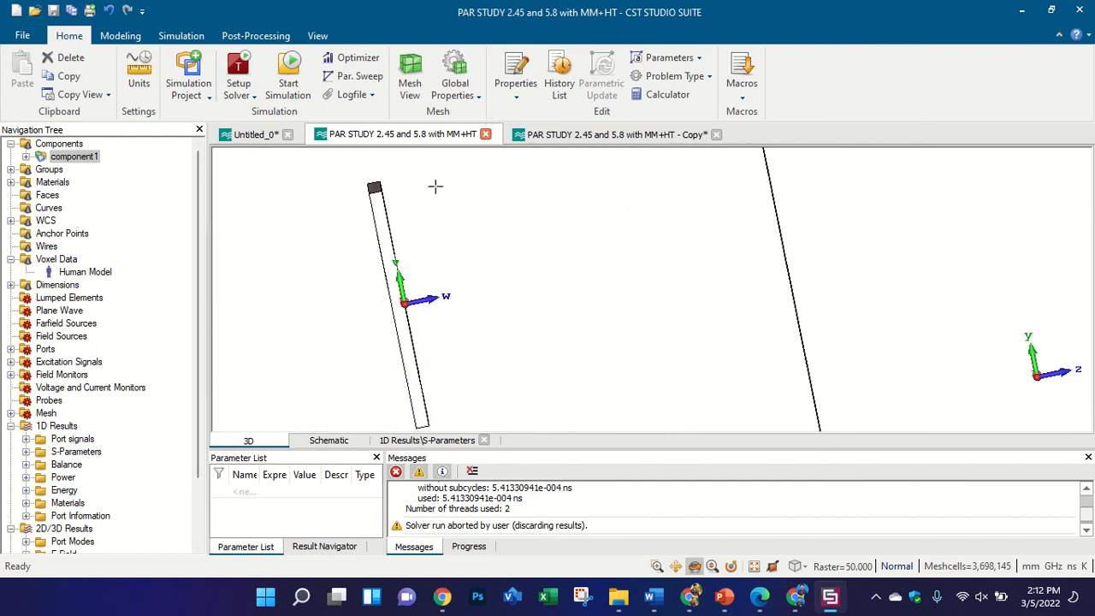
pyautogui.moveTo(442, 200); pyautogui.dragTo(279, 249)
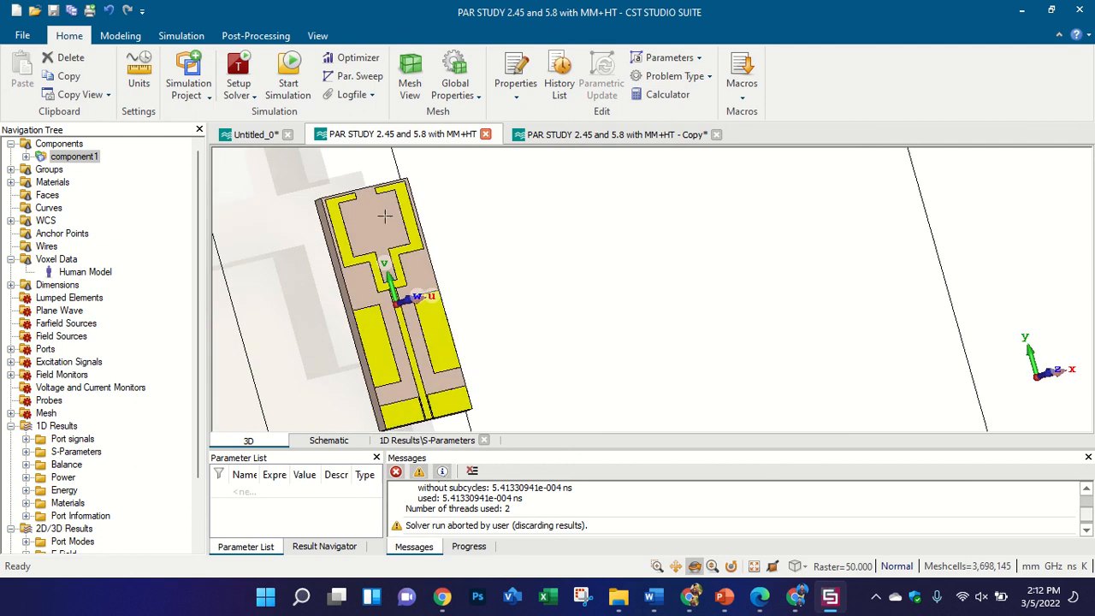
pyautogui.moveTo(340, 239); pyautogui.dragTo(717, 188)
pyautogui.press('KP_4')
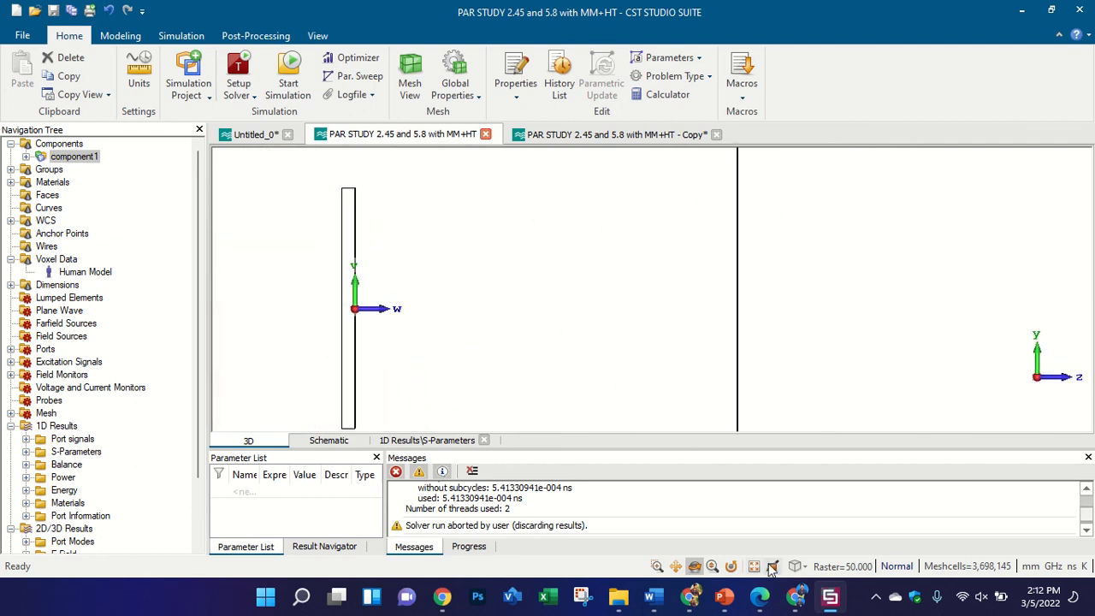
# - Check the Google Meet call, ignore its infinity-mirror notice, and return to CST Studio Suite
pyautogui.click(637, 500)
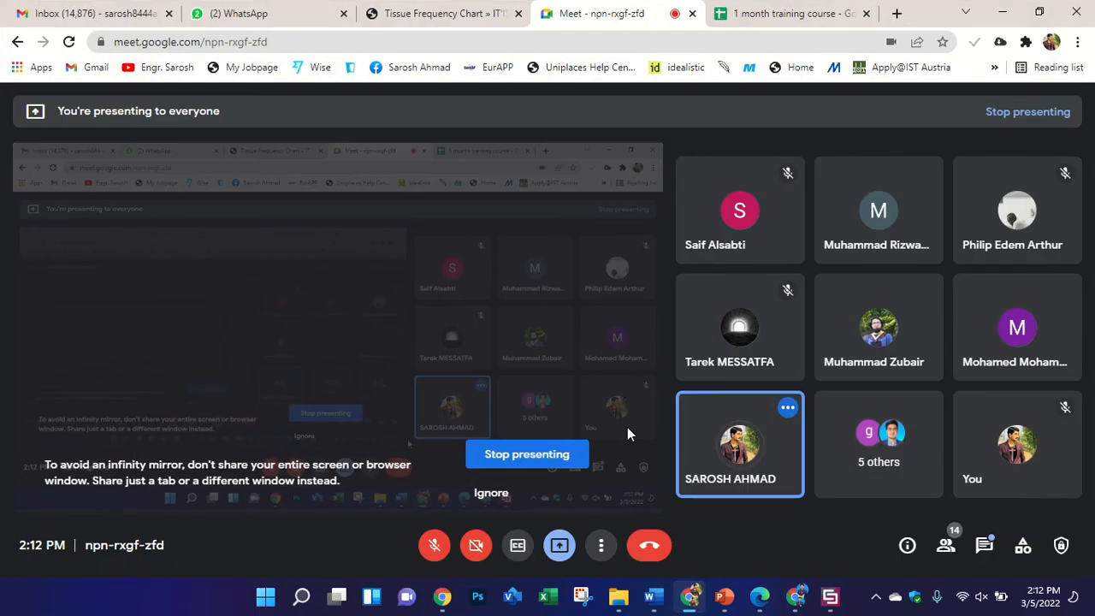
pyautogui.click(491, 493)
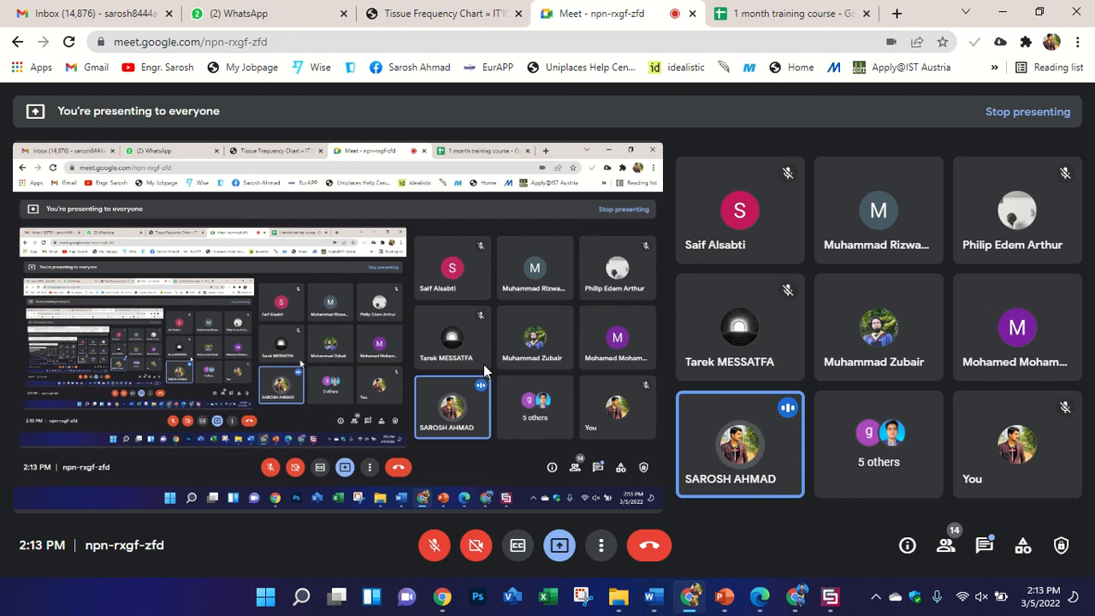
pyautogui.click(830, 596)
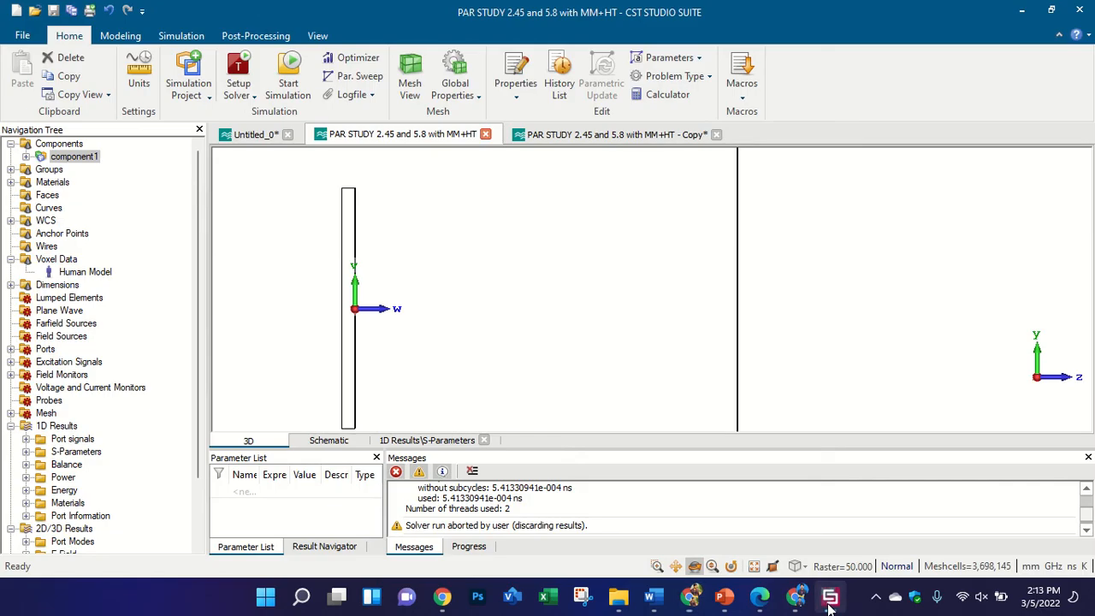
# - Show the antenna's front face with the split resonator, feed line and the two rectangular patches beside the feed
pyautogui.moveTo(582, 271); pyautogui.dragTo(208, 299)
pyautogui.scroll(-2, 431, 281)
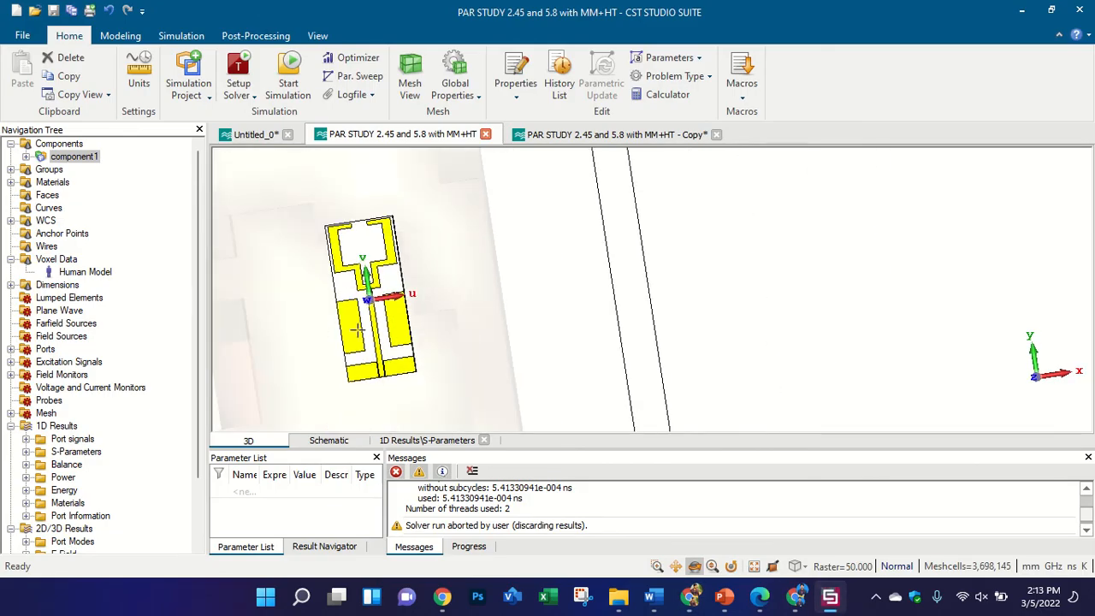
pyautogui.scroll(2, 359, 330)
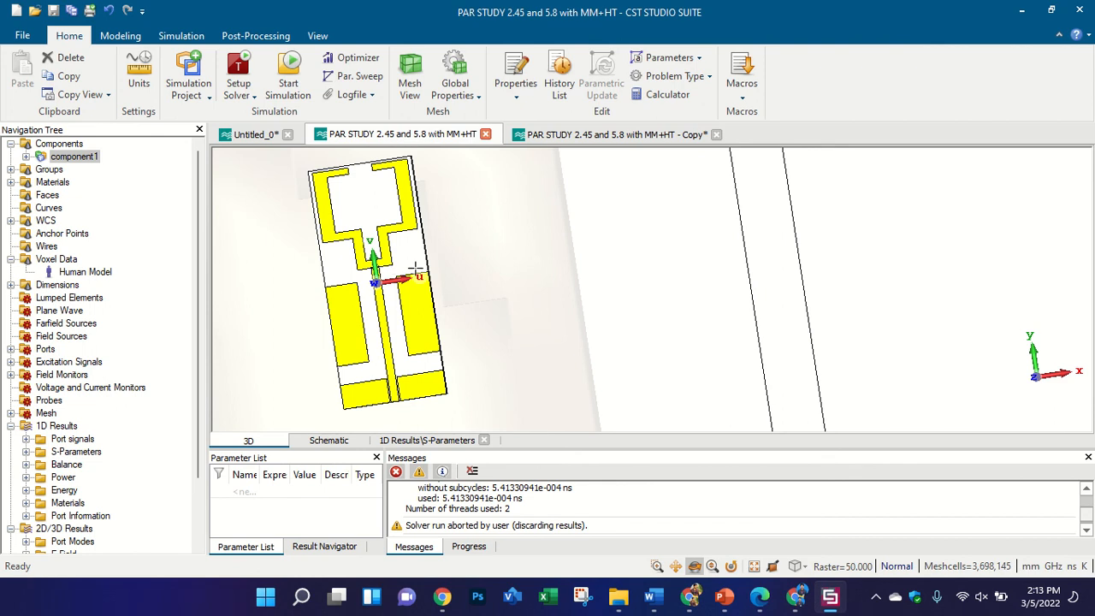
# - Switch to LECTURE 9.pptx in PowerPoint and handwrite "parasitic" in red ink on the blank slide 12
pyautogui.click(724, 596)
pyautogui.click(79, 525)
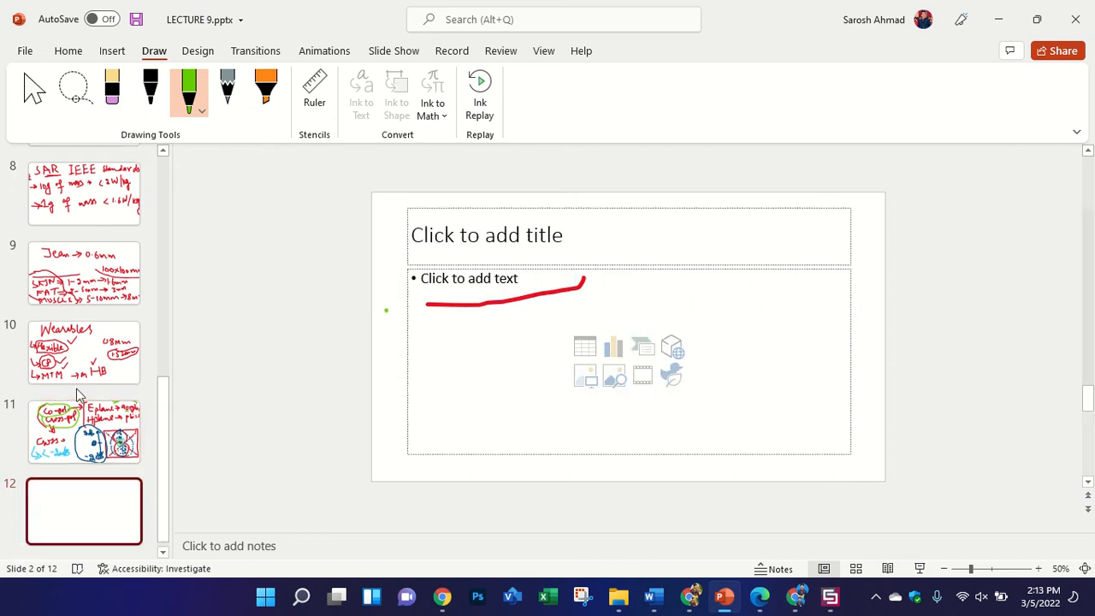
pyautogui.click(192, 93)
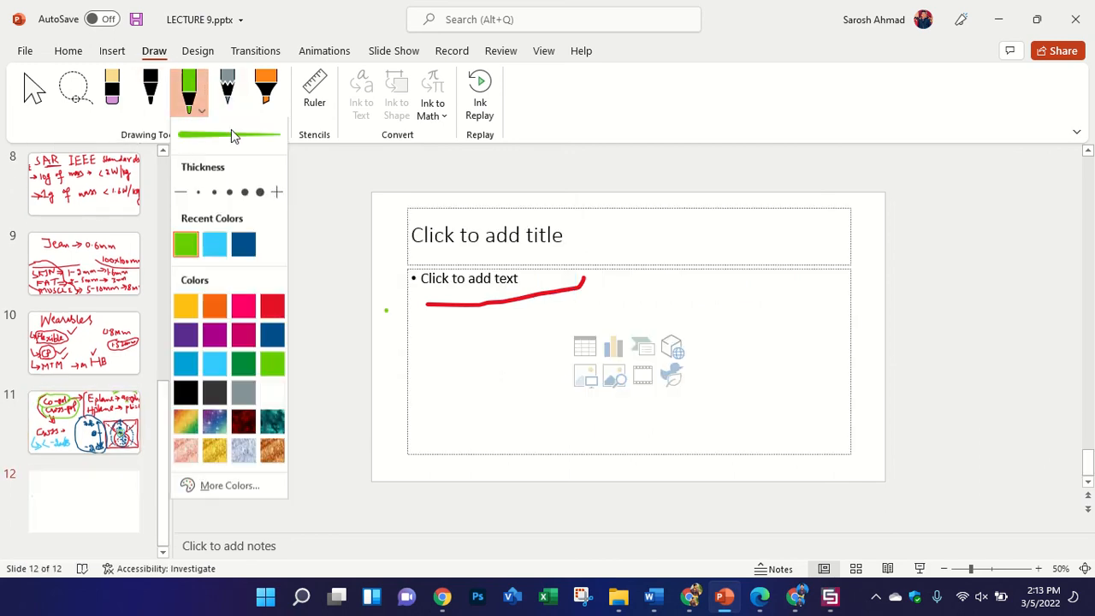
pyautogui.click(272, 310)
pyautogui.moveTo(648, 229)
pyautogui.mouseDown()
pyautogui.moveTo(653, 289)
pyautogui.moveTo(655, 224)
pyautogui.moveTo(647, 248)
pyautogui.moveTo(687, 224)
pyautogui.mouseUp()
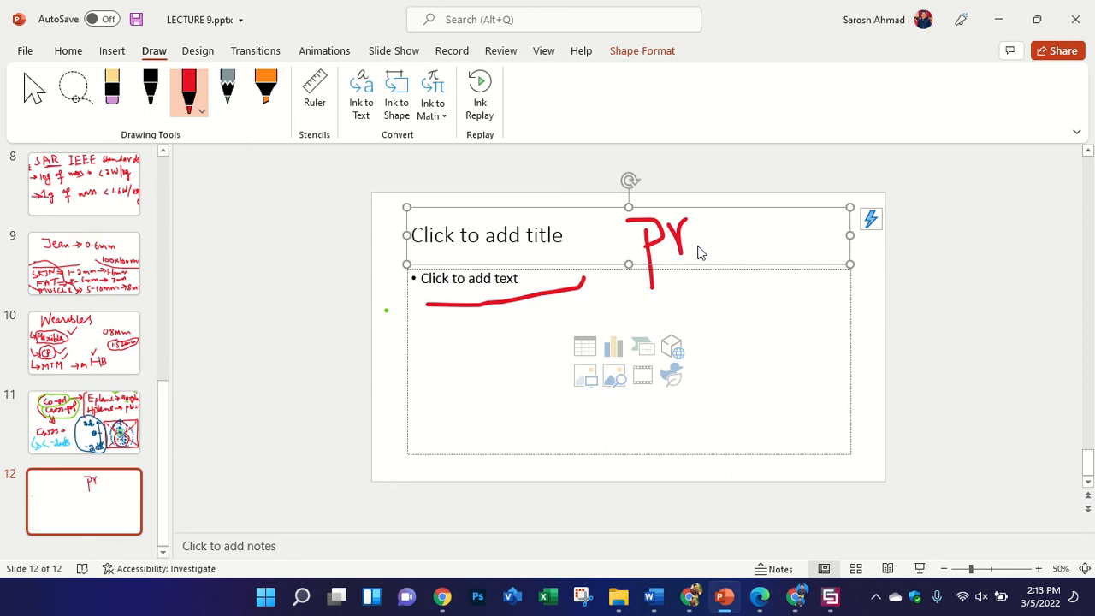
pyautogui.moveTo(699, 298)
pyautogui.mouseDown()
pyautogui.moveTo(710, 330)
pyautogui.moveTo(712, 304)
pyautogui.moveTo(747, 303)
pyautogui.moveTo(774, 277)
pyautogui.moveTo(790, 299)
pyautogui.moveTo(814, 262)
pyautogui.moveTo(806, 293)
pyautogui.mouseUp()
pyautogui.moveTo(826, 257); pyautogui.dragTo(835, 278)
pyautogui.click(821, 234)
pyautogui.moveTo(843, 241)
pyautogui.mouseDown()
pyautogui.moveTo(860, 281)
pyautogui.moveTo(866, 255)
pyautogui.mouseUp()
pyautogui.moveTo(870, 255)
pyautogui.mouseDown()
pyautogui.moveTo(877, 277)
pyautogui.moveTo(924, 277)
pyautogui.mouseUp()
pyautogui.click(858, 239)
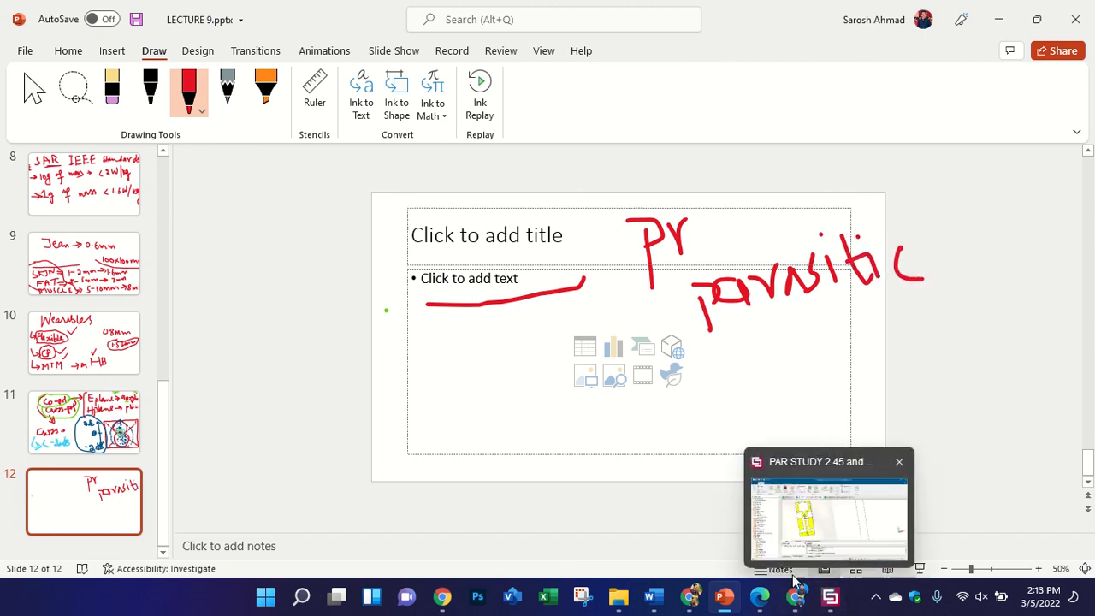
# - Return to CST Studio Suite and look through the project's 1D, 2D/3D and farfield result folders
pyautogui.click(830, 596)
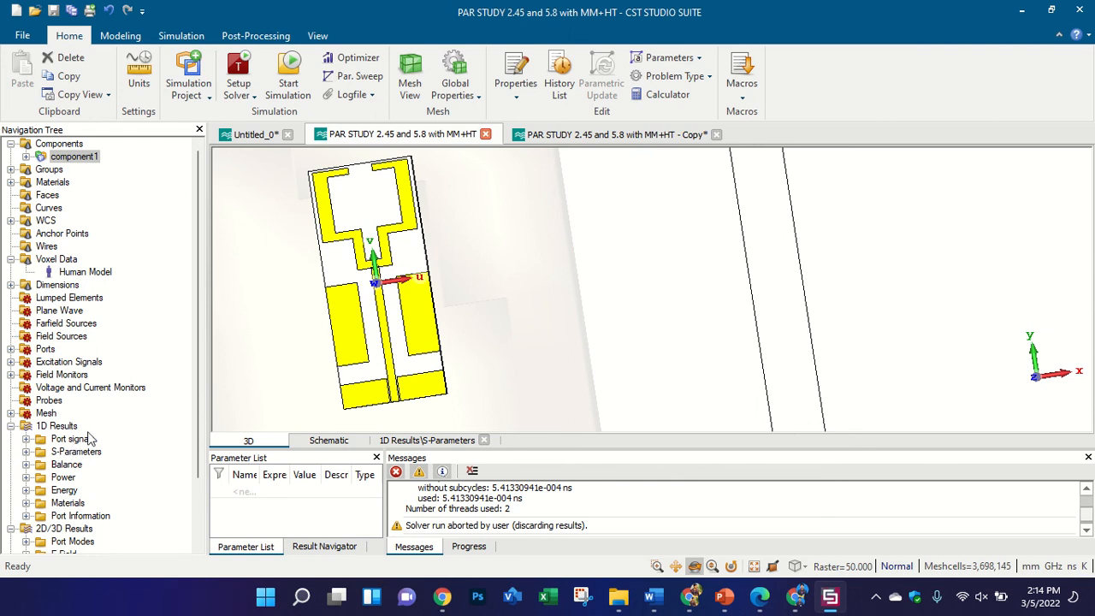
pyautogui.scroll(-2, 90, 454)
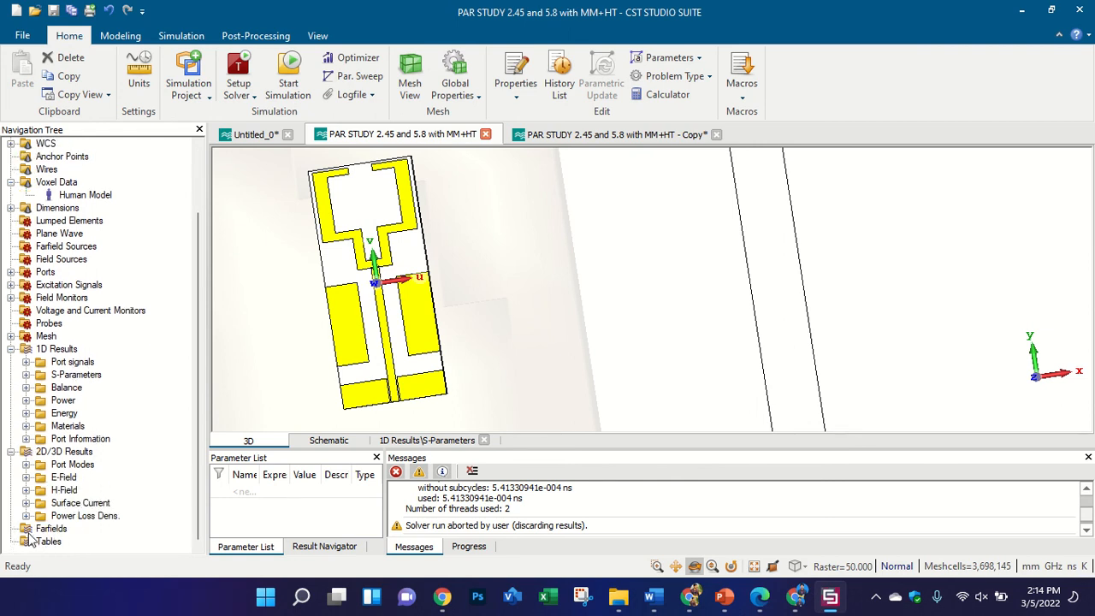
pyautogui.scroll(2, 57, 366)
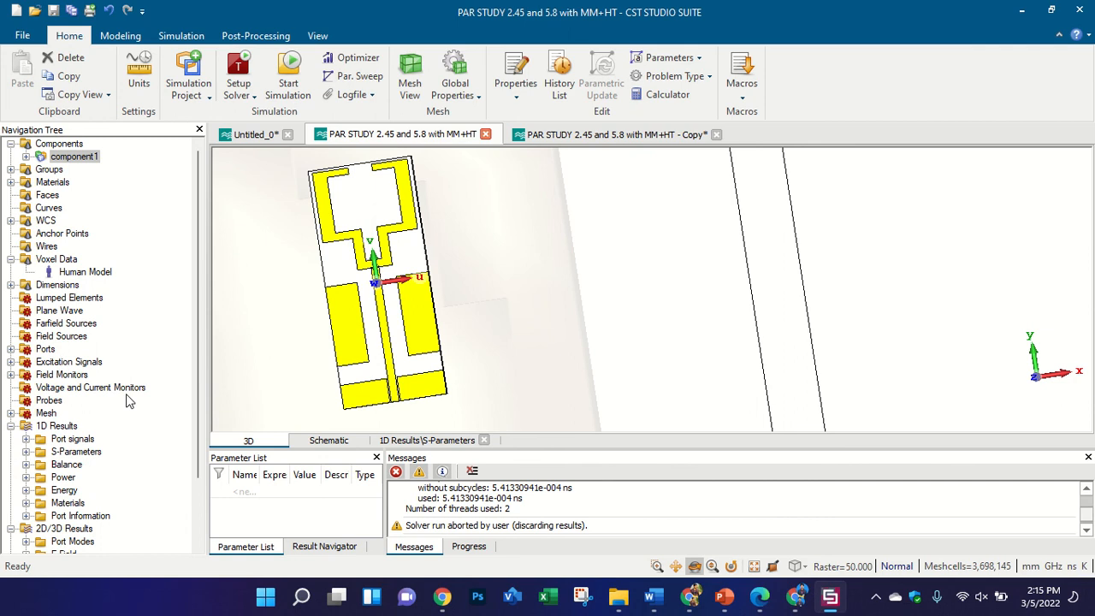
# - Switch to the metasurface antenna paper in Edge and review its antenna structure, design-step figures and parametric reflection coefficient plots
pyautogui.click(760, 609)
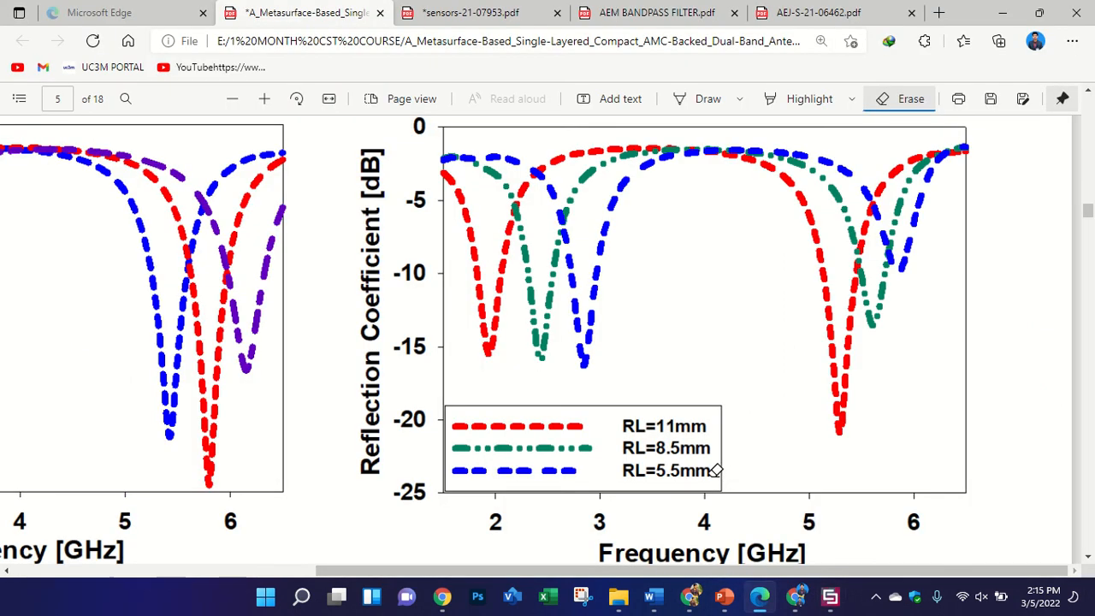
pyautogui.keyDown('ctrl'); pyautogui.scroll(-5, 622, 363); pyautogui.keyUp('ctrl')
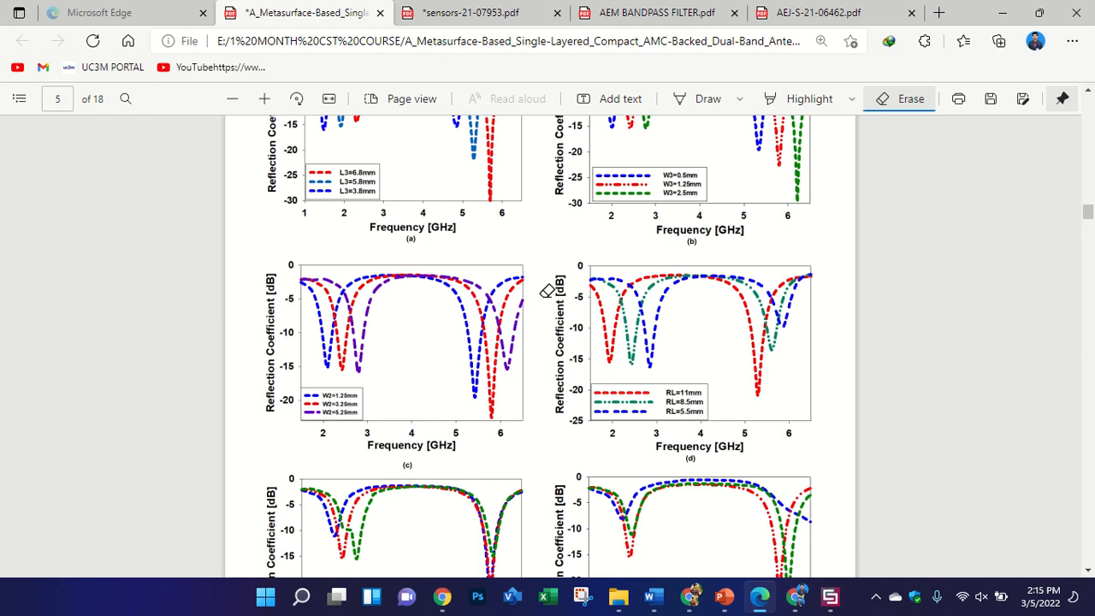
pyautogui.scroll(5, 546, 292)
pyautogui.scroll(-2, 546, 292)
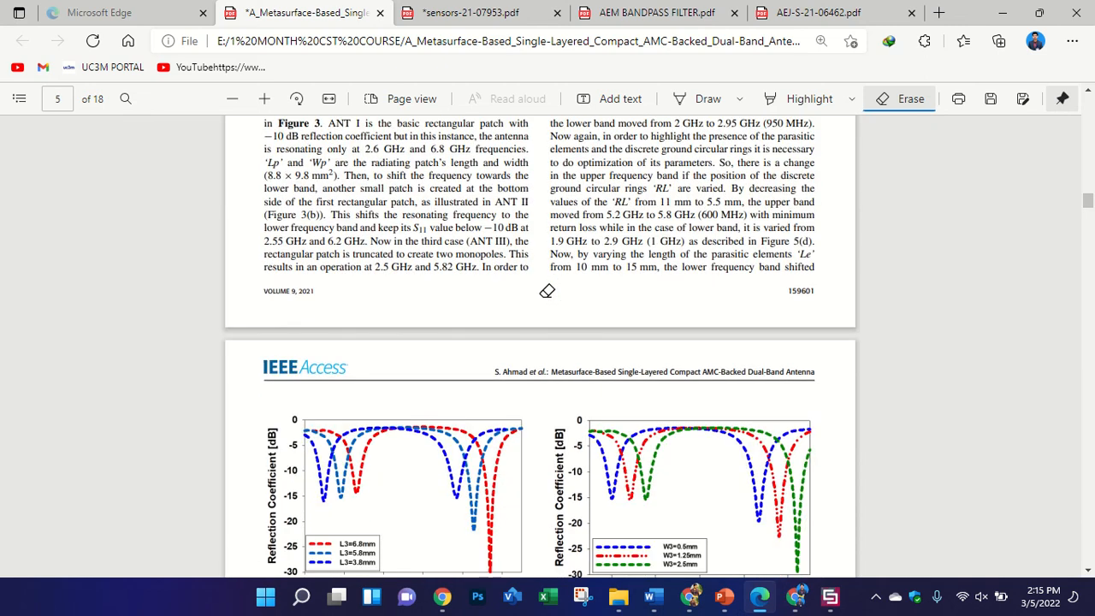
pyautogui.scroll(10, 547, 292)
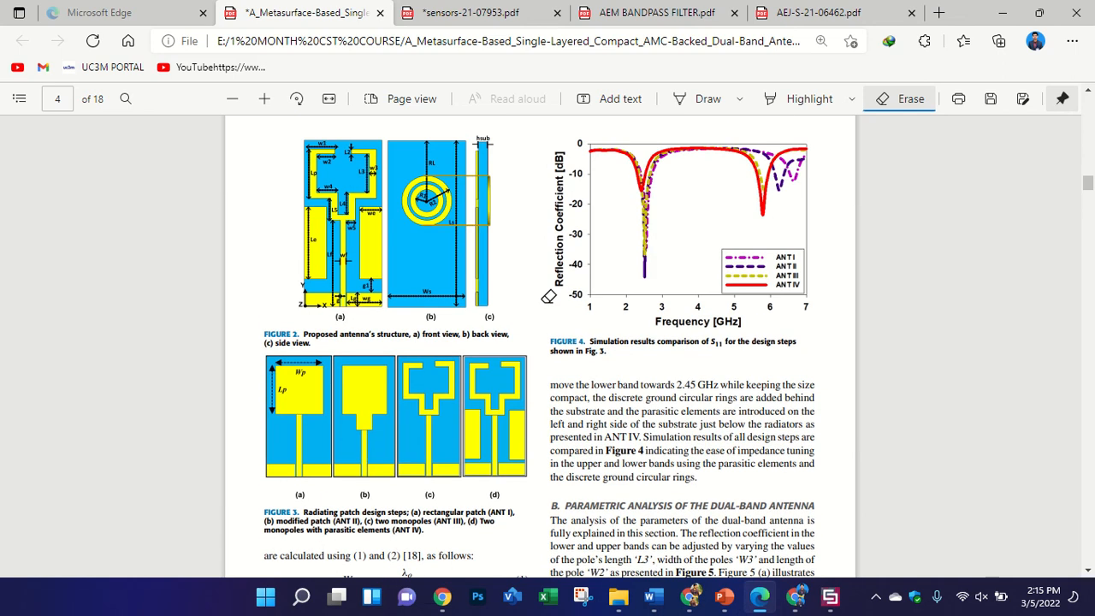
pyautogui.scroll(10, 548, 296)
pyautogui.scroll(-12, 548, 296)
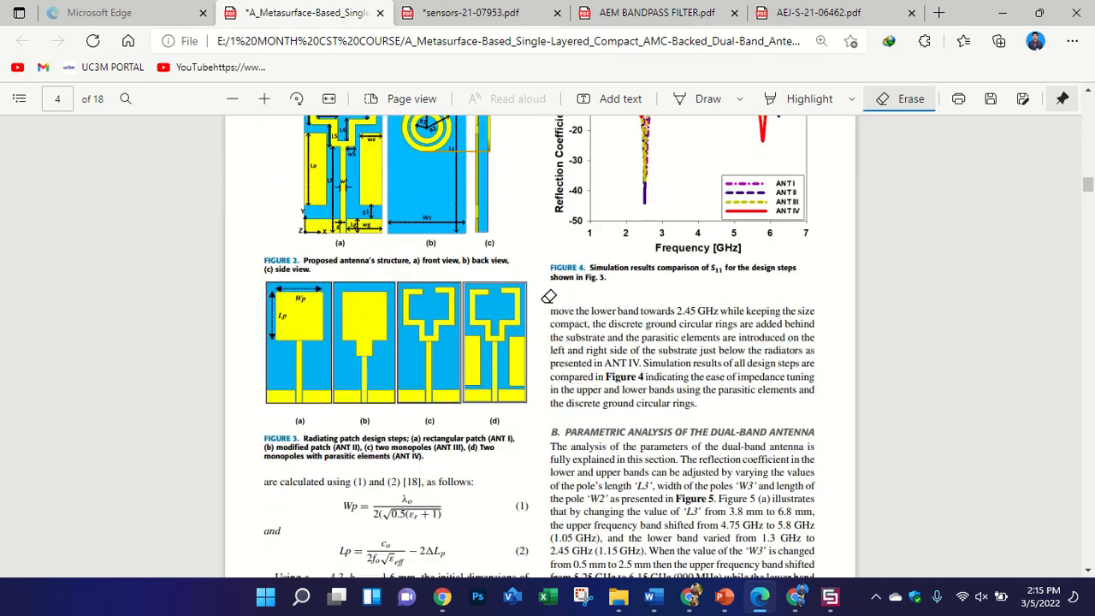
pyautogui.scroll(-15, 487, 235)
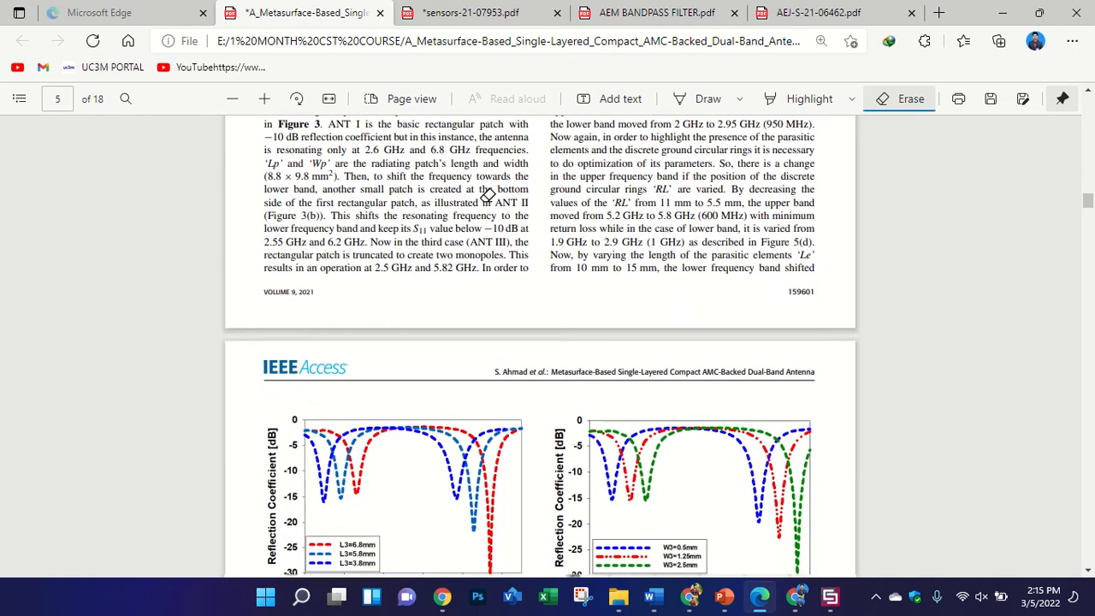
pyautogui.scroll(-5, 488, 193)
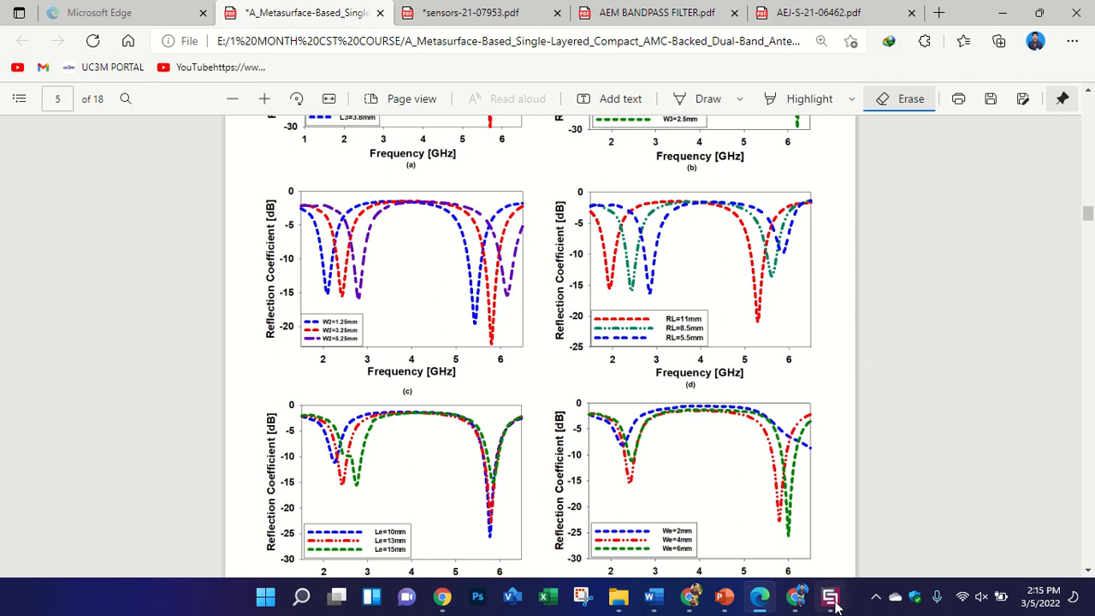
# - Show all components in CST Studio Suite and inspect the gap between the antenna and the human model from oblique angles
pyautogui.click(830, 598)
pyautogui.moveTo(402, 276); pyautogui.dragTo(435, 265)
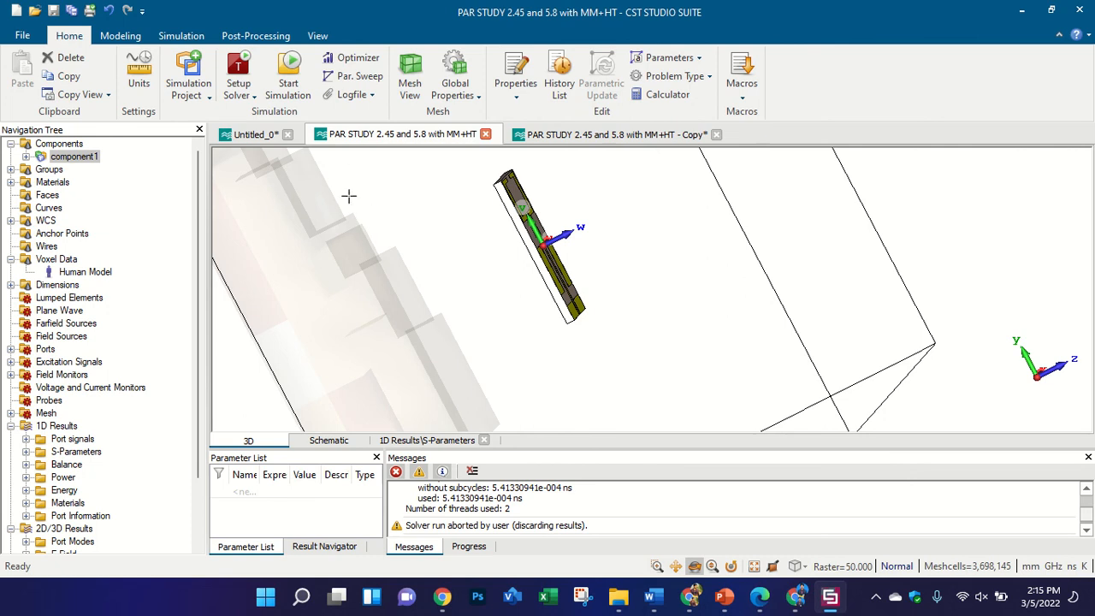
pyautogui.click(73, 145)
pyautogui.moveTo(245, 190); pyautogui.dragTo(473, 253)
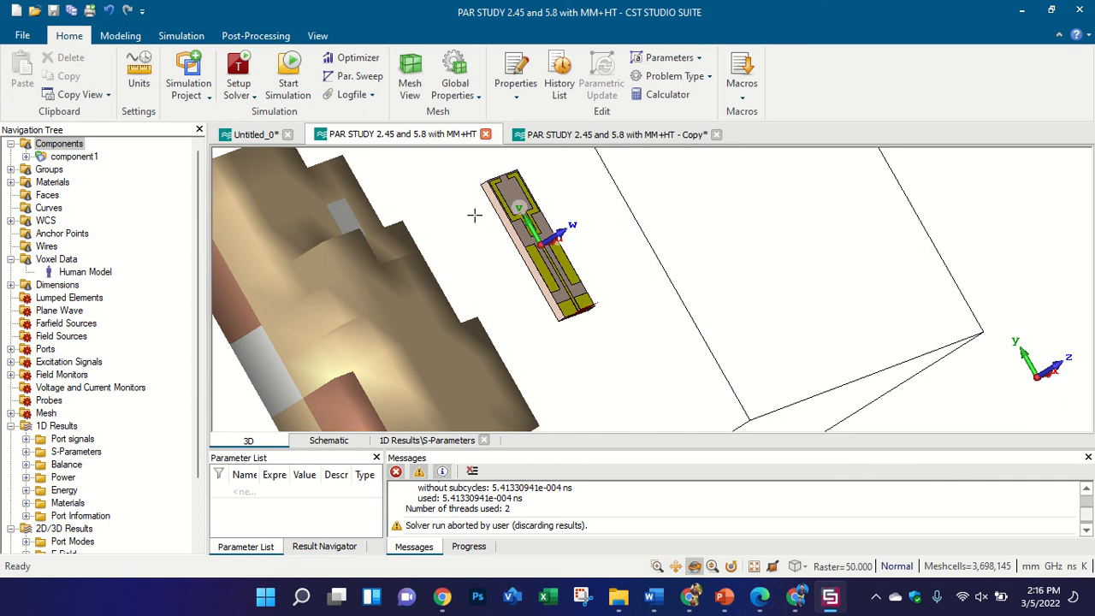
pyautogui.moveTo(473, 223); pyautogui.dragTo(453, 291)
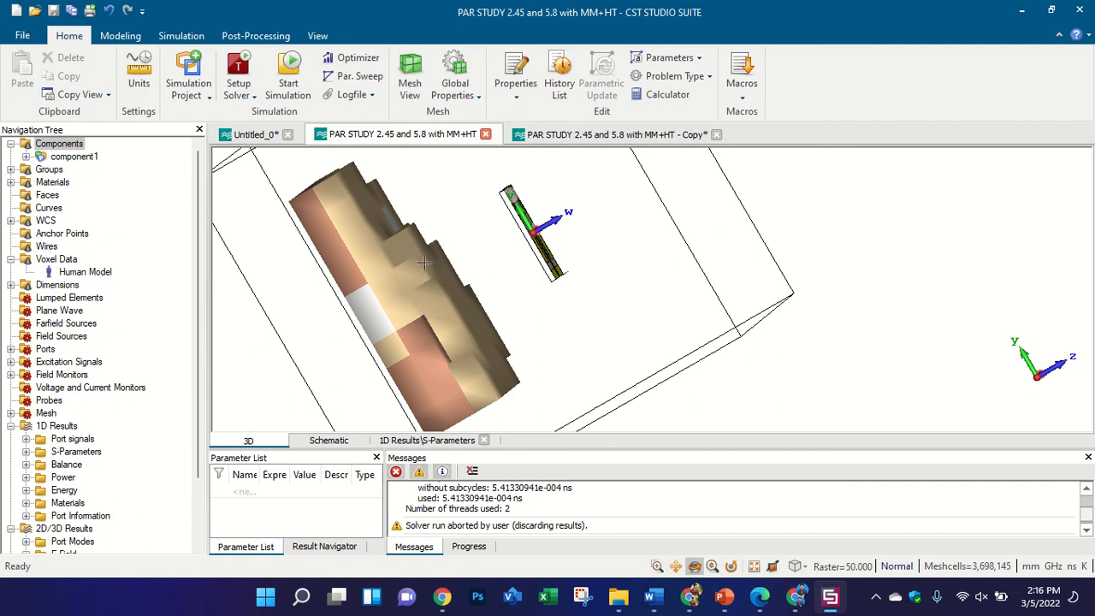
pyautogui.scroll(2, 396, 262)
pyautogui.scroll(2, 535, 224)
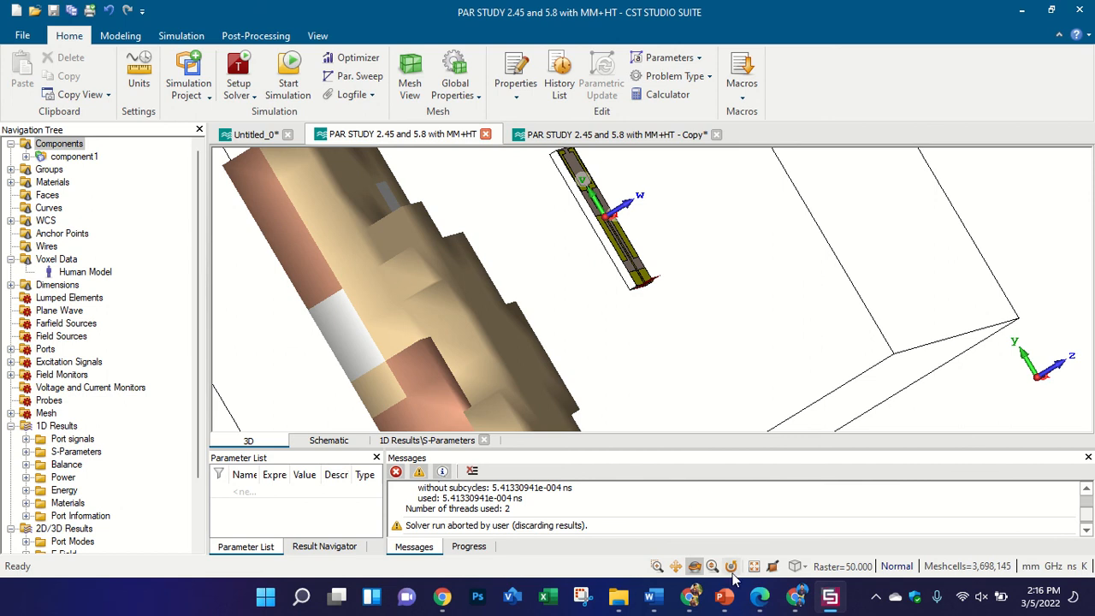
# - Switch to AR TIME SCHEDULE.docx in Word and point out the upcoming topics from implantable to metamaterial based antennas
pyautogui.click(759, 596)
pyautogui.click(765, 595)
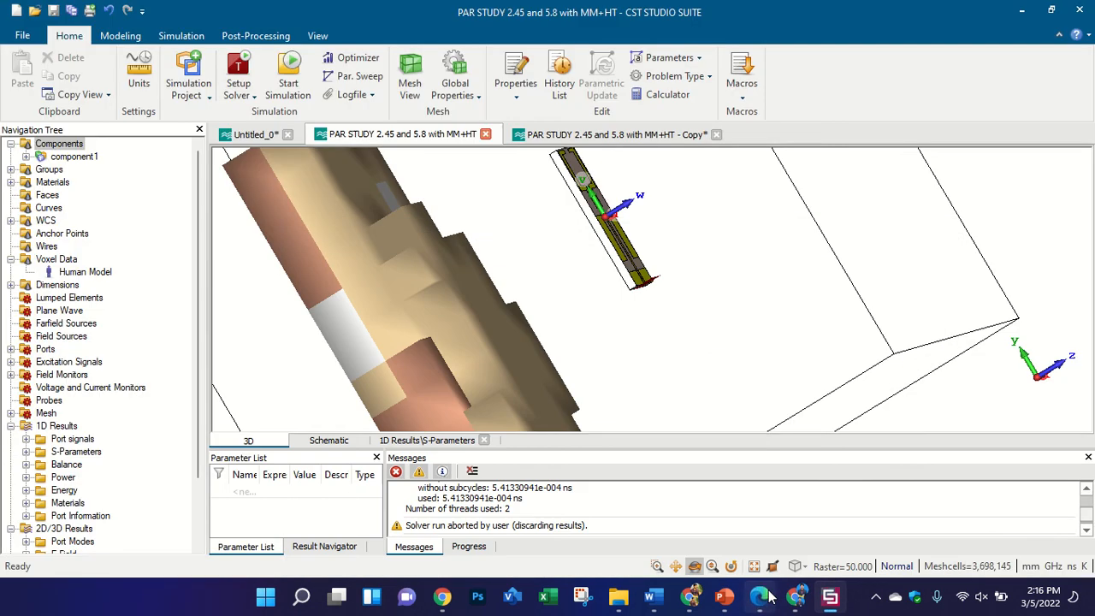
pyautogui.click(650, 599)
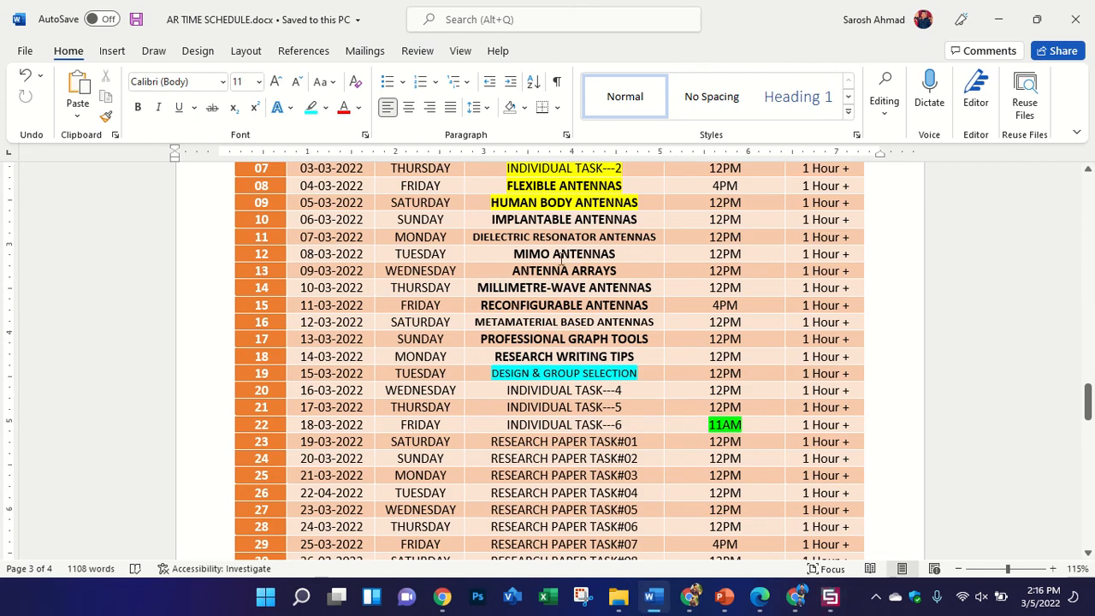
pyautogui.moveTo(643, 220); pyautogui.dragTo(621, 245)
pyautogui.moveTo(513, 254); pyautogui.dragTo(494, 305)
pyautogui.click(480, 289)
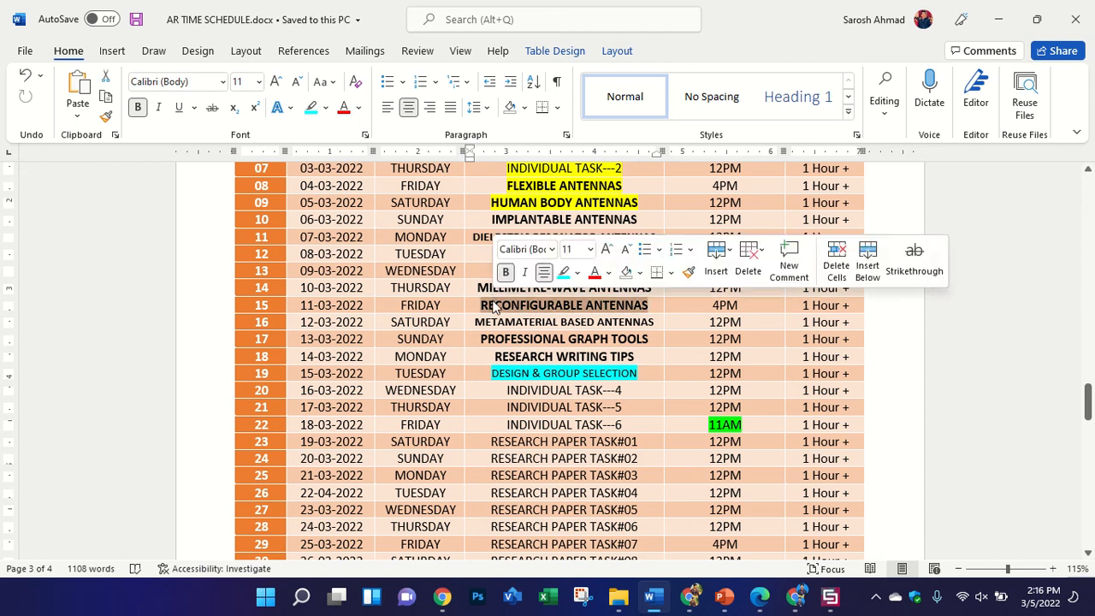
pyautogui.moveTo(476, 322); pyautogui.dragTo(654, 323)
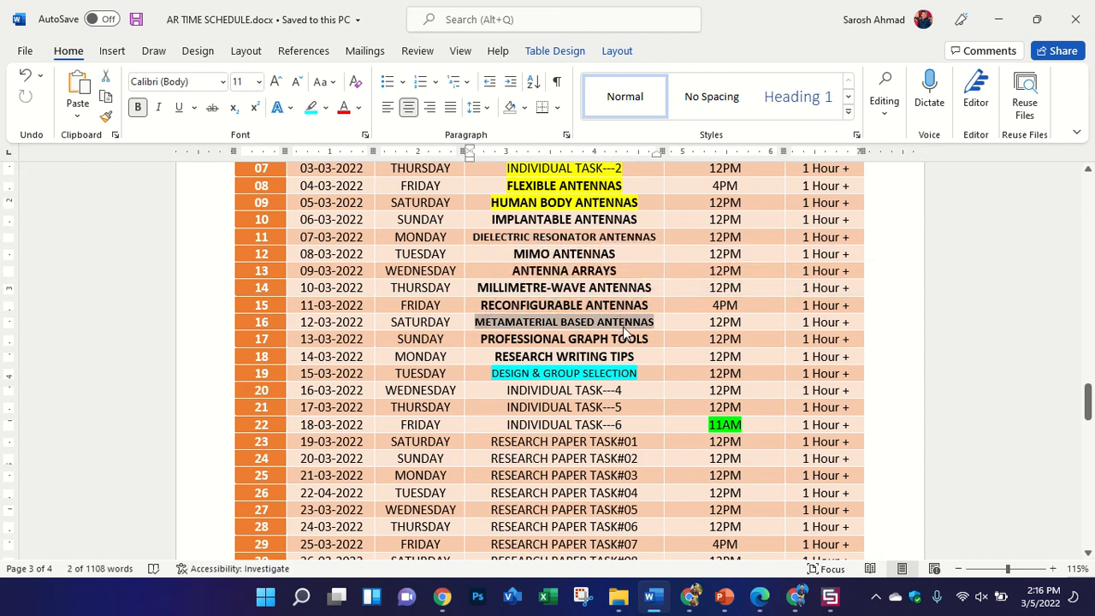
# - Point out the Professional Graph Tools session in the course schedule table
pyautogui.click(984, 430)
pyautogui.scroll(-3, 935, 400)
pyautogui.scroll(-1, 800, 402)
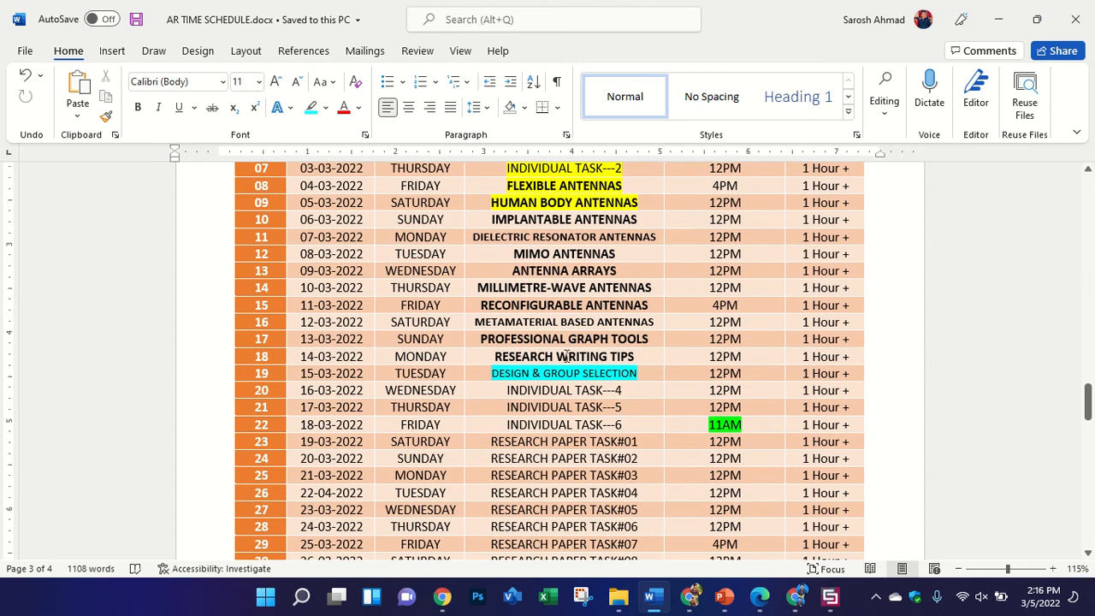
pyautogui.moveTo(650, 340); pyautogui.dragTo(480, 340)
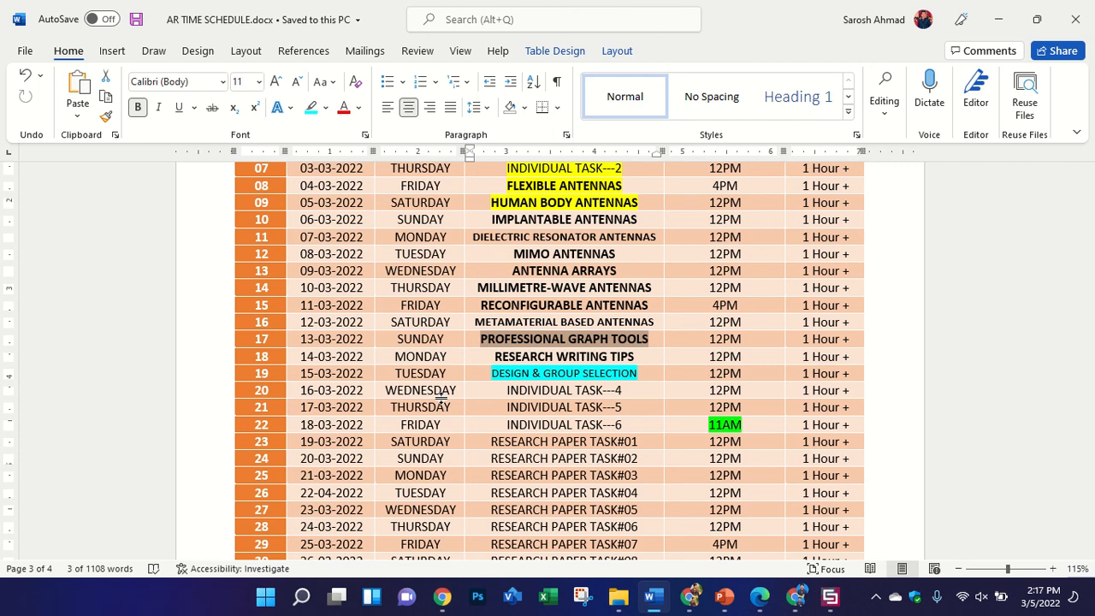
# - Point out Individual Tasks 4 to 6 in the course schedule by highlighting their cells
pyautogui.scroll(-1, 571, 377)
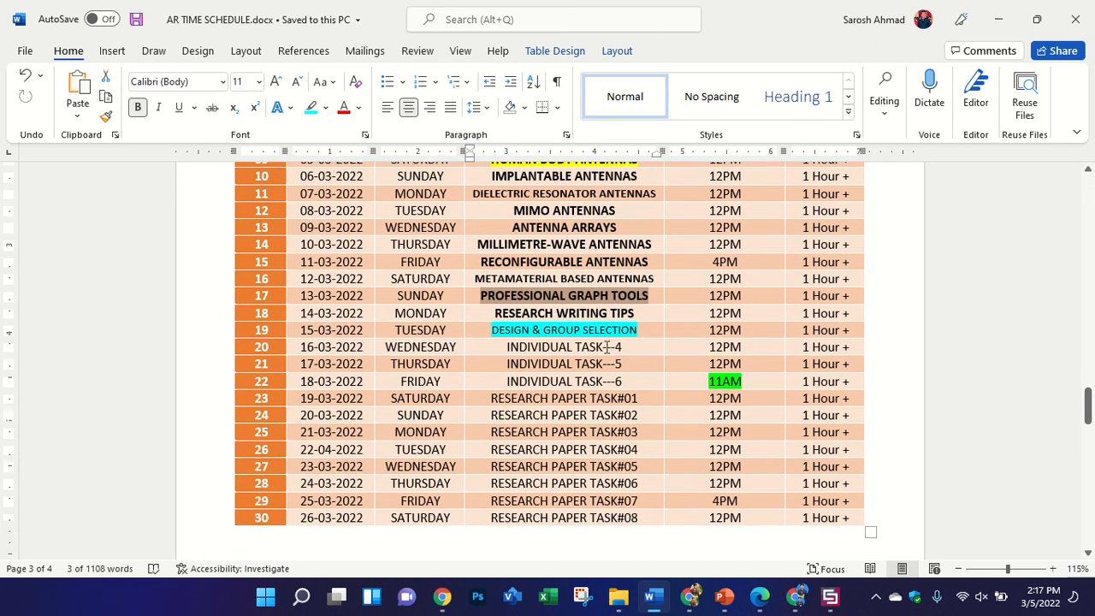
pyautogui.moveTo(633, 380); pyautogui.dragTo(543, 350)
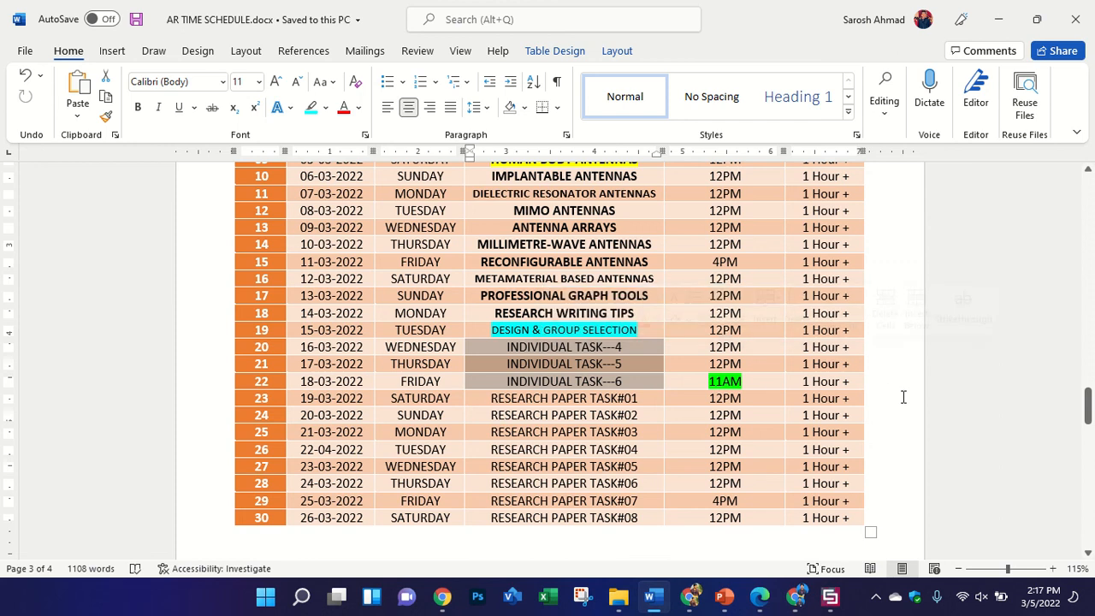
pyautogui.click(633, 381)
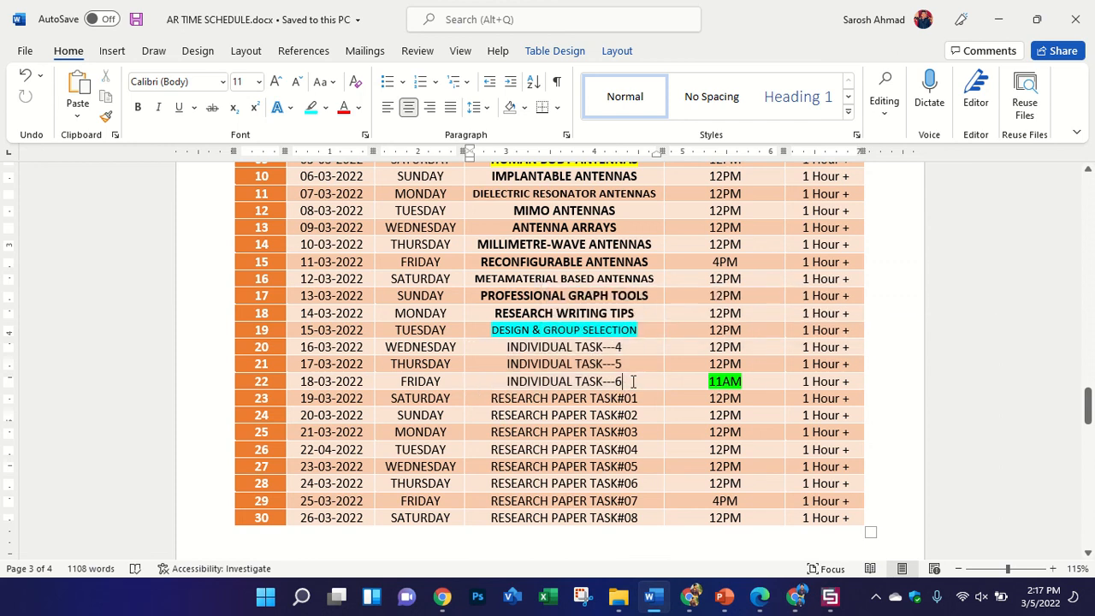
pyautogui.moveTo(634, 382); pyautogui.dragTo(512, 347)
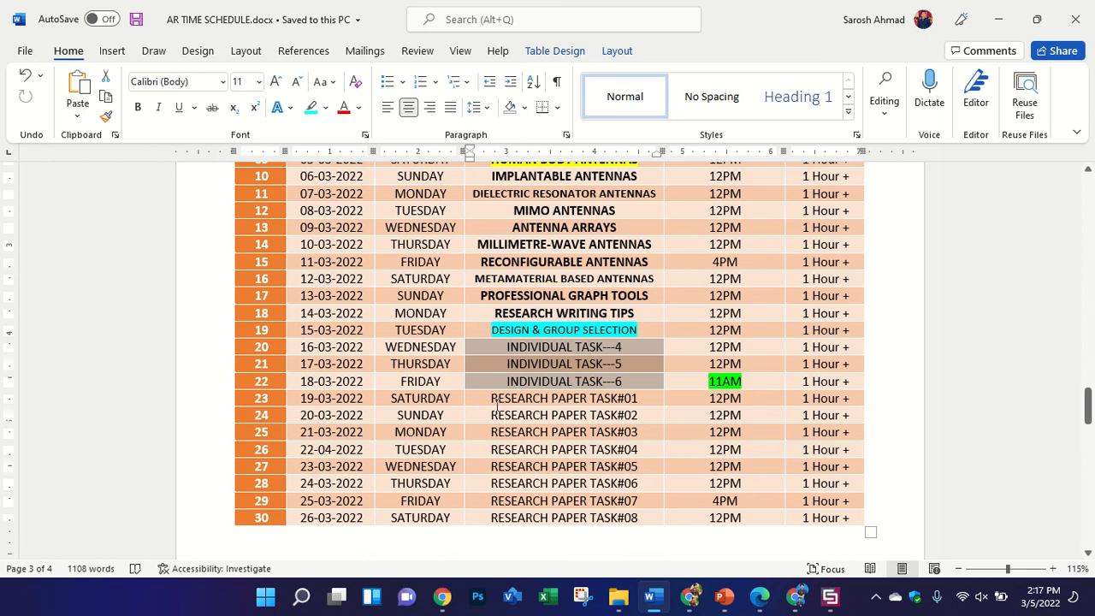
# - Point out Research Paper Tasks 01 to 08 and review the remaining rows of the course schedule
pyautogui.moveTo(496, 406); pyautogui.dragTo(638, 519)
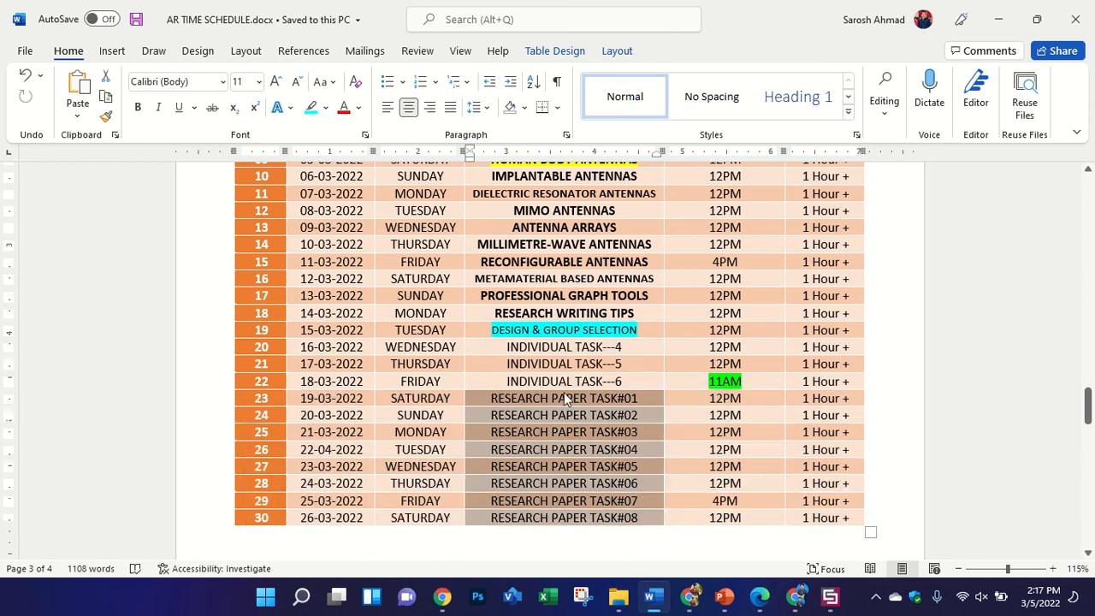
pyautogui.scroll(-2, 560, 359)
pyautogui.scroll(2, 597, 329)
pyautogui.scroll(-2, 625, 395)
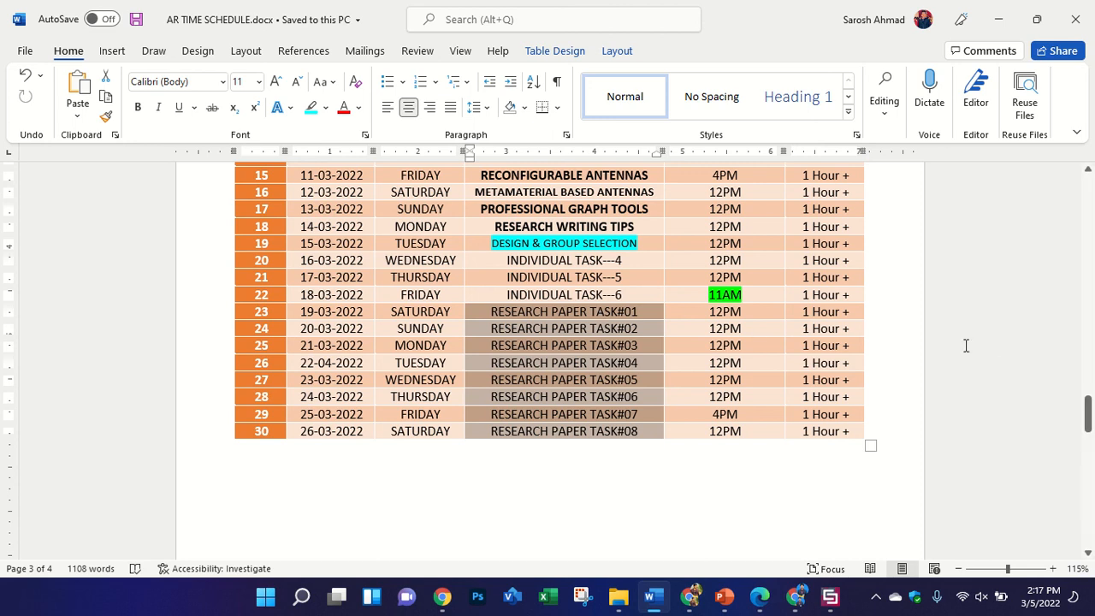
pyautogui.scroll(4, 997, 345)
pyautogui.moveTo(1088, 386)
pyautogui.mouseDown()
pyautogui.moveTo(1090, 423)
pyautogui.moveTo(1089, 399)
pyautogui.mouseUp()
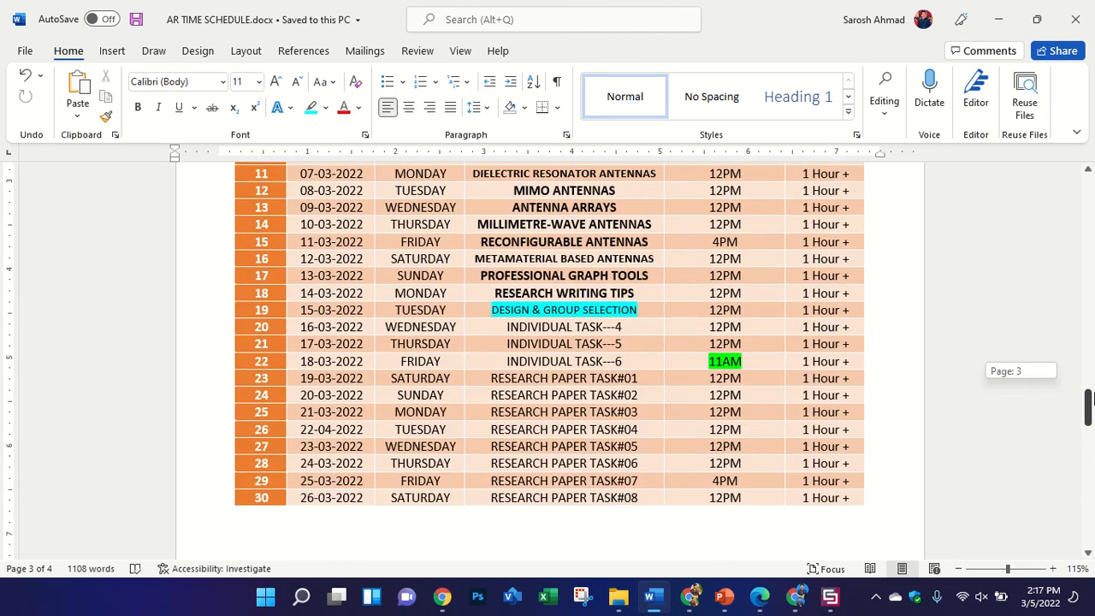
# - Switch to LECTURE 9.pptx in PowerPoint and add a new slide after slide 12
pyautogui.click(729, 599)
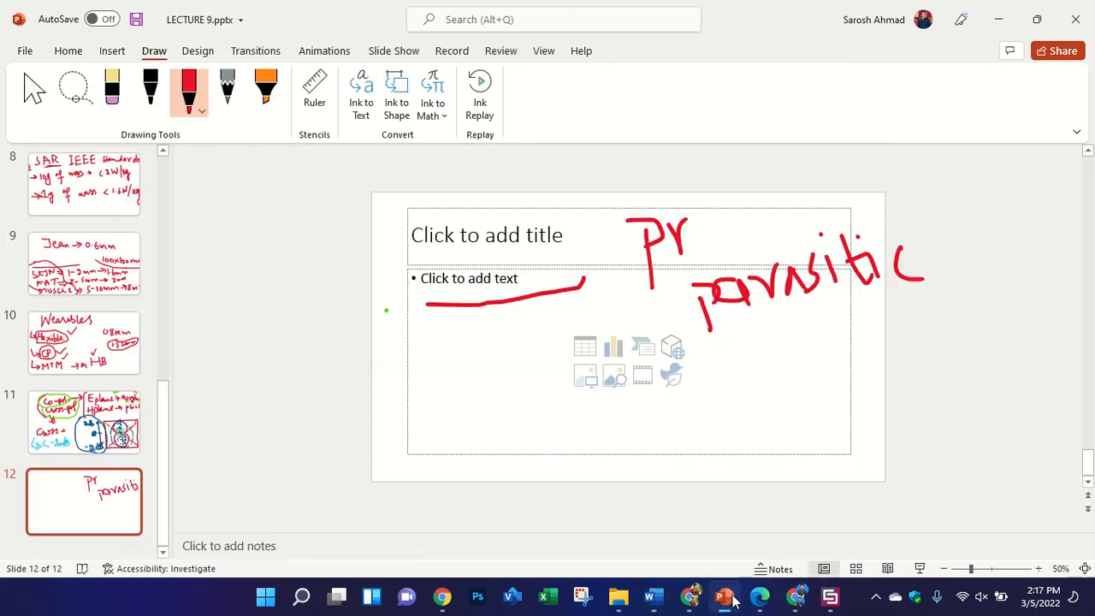
pyautogui.rightClick(125, 513)
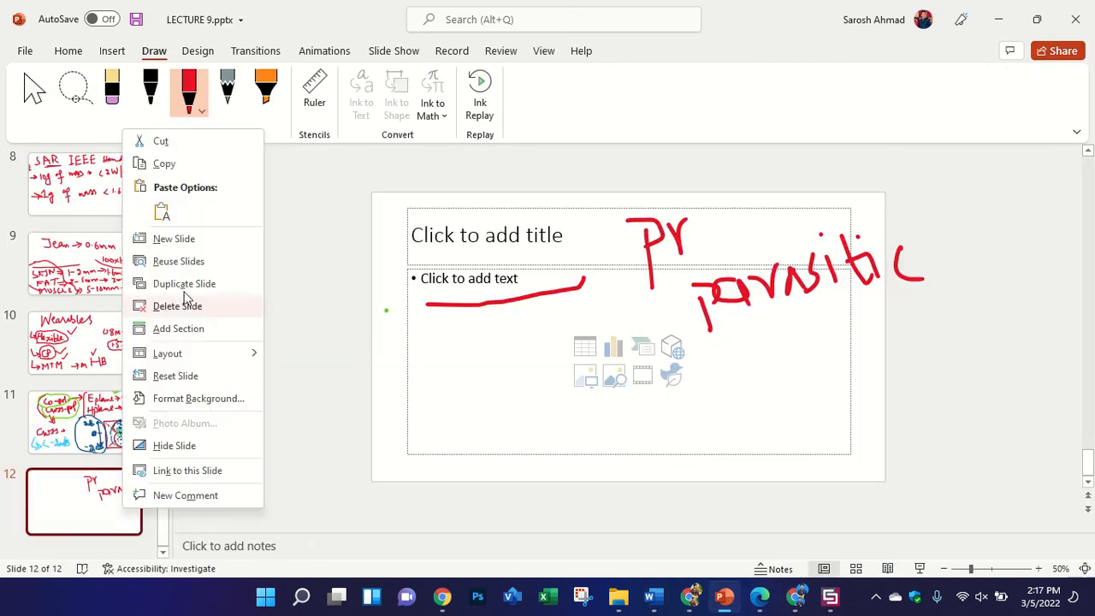
pyautogui.click(205, 242)
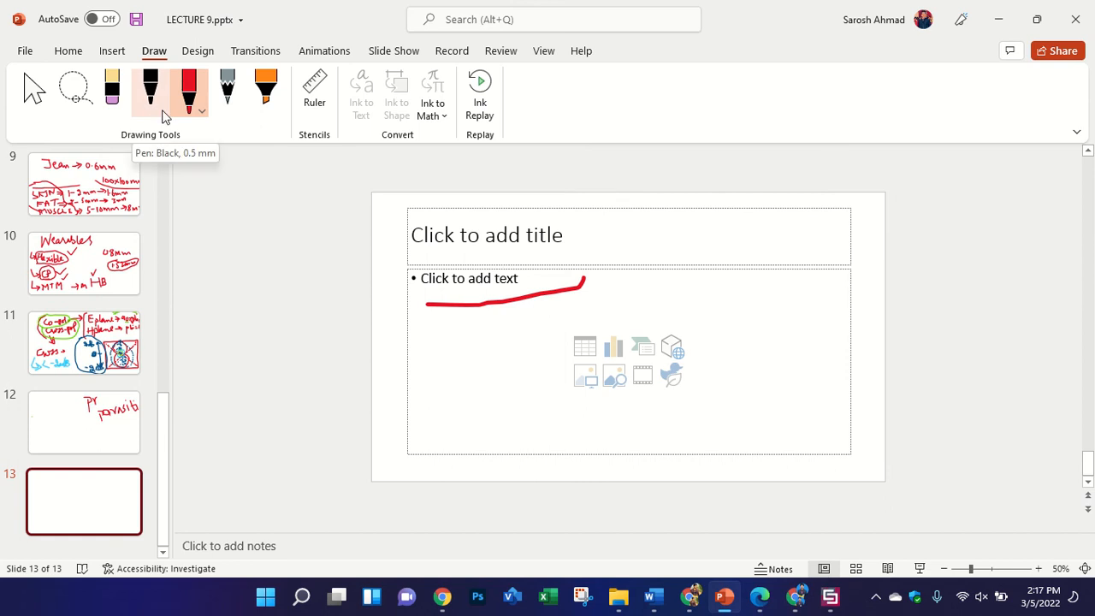
# - Look at the reflection coefficient plots of the metasurface paper in Edge, returning to LECTURE 9.pptx in PowerPoint
pyautogui.click(760, 597)
pyautogui.keyDown('ctrl'); pyautogui.scroll(2, 773, 268); pyautogui.keyUp('ctrl')
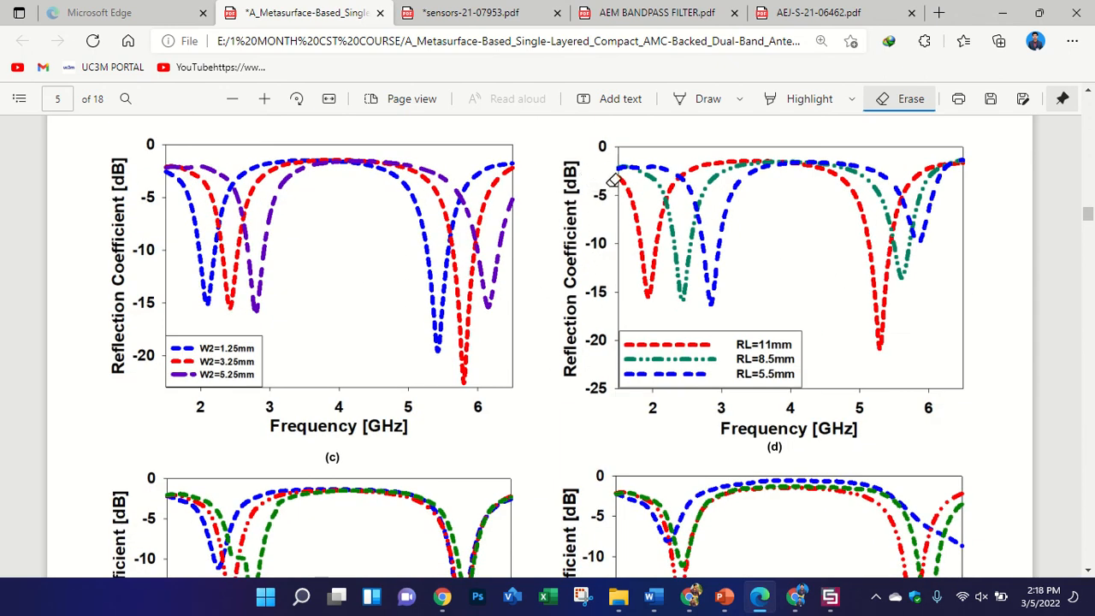
pyautogui.click(719, 596)
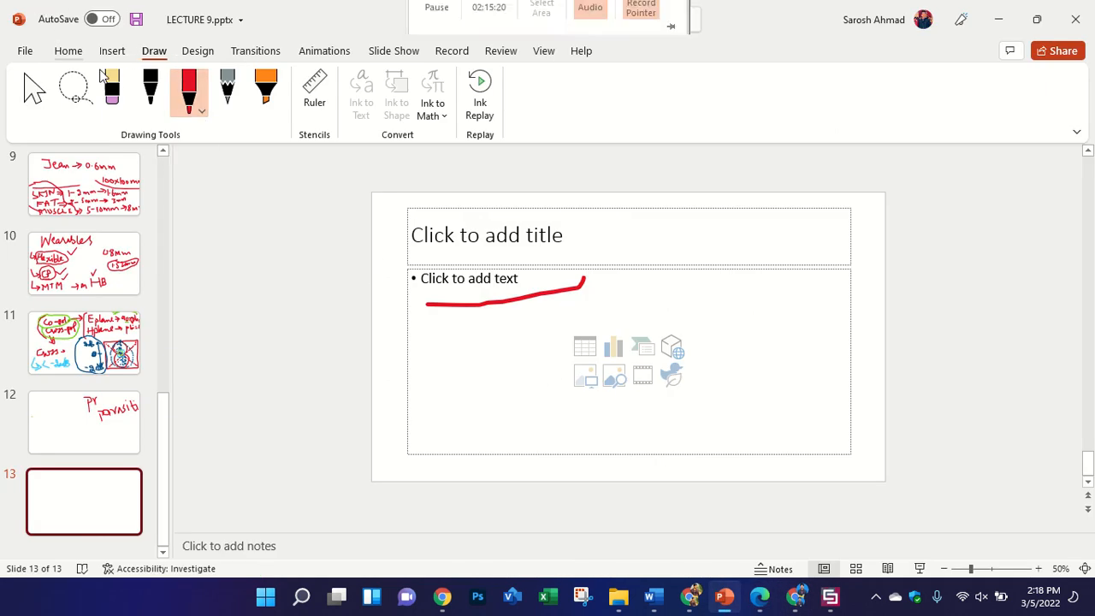
# - Delete the empty title and text placeholders from slide 13
pyautogui.click(193, 103)
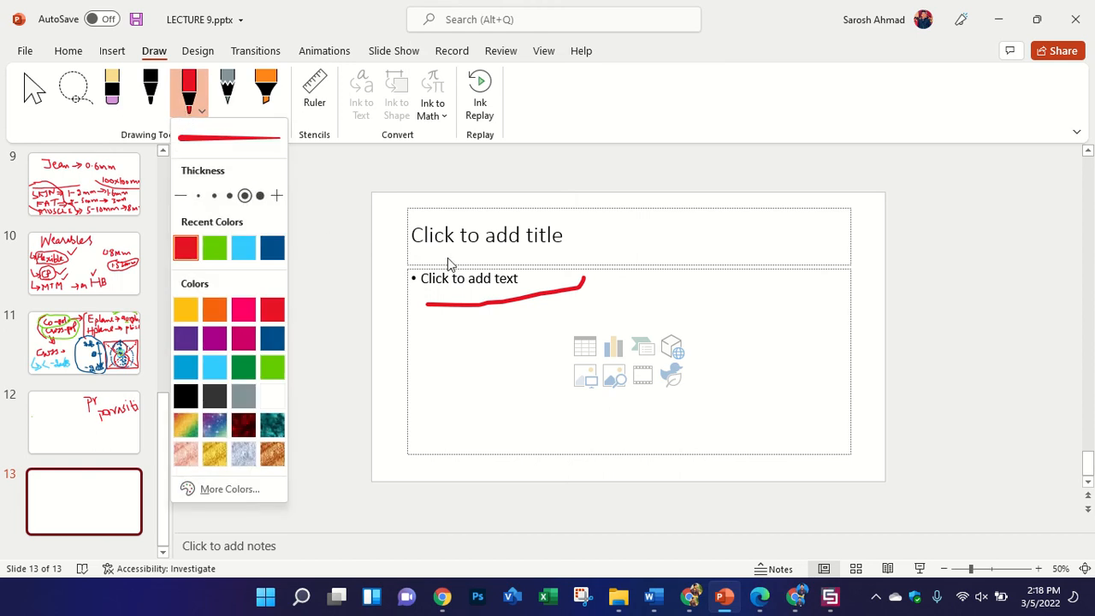
pyautogui.click(29, 101)
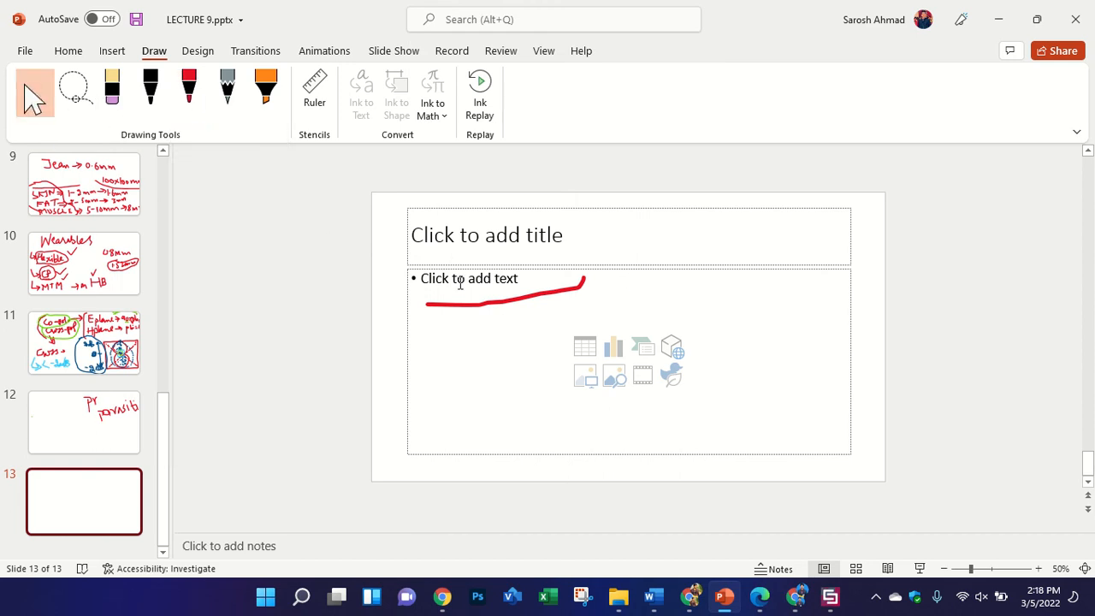
pyautogui.hotkey('ctrl', 'a')
pyautogui.press('Delete')
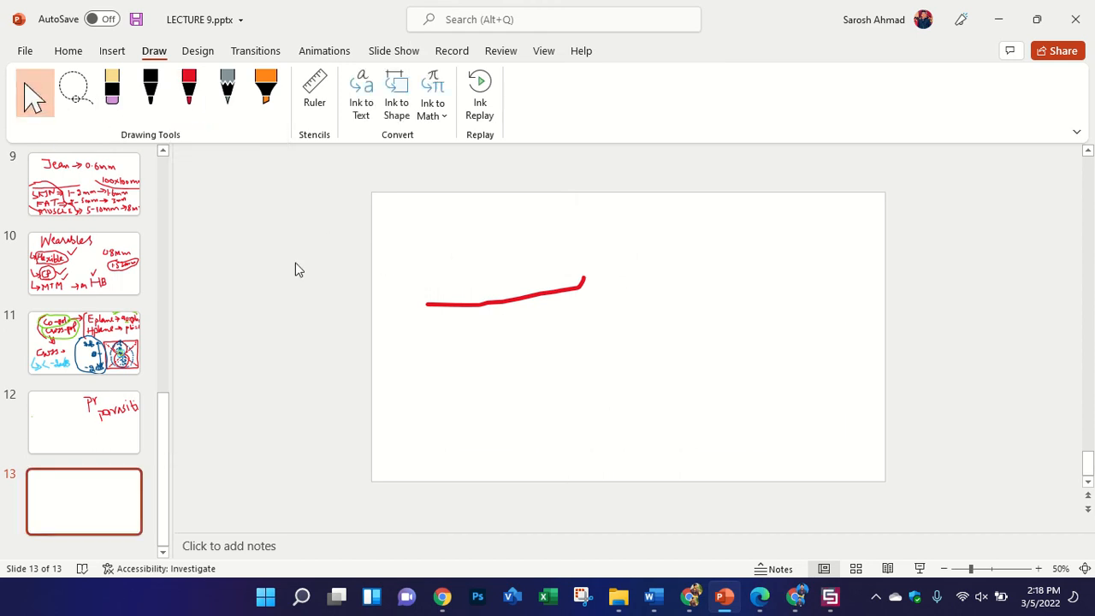
# - With the red pen, draw a vertical dividing line down slide 13 and handwrite the arrowed items "Conf" and "Journals" beside it
pyautogui.click(189, 93)
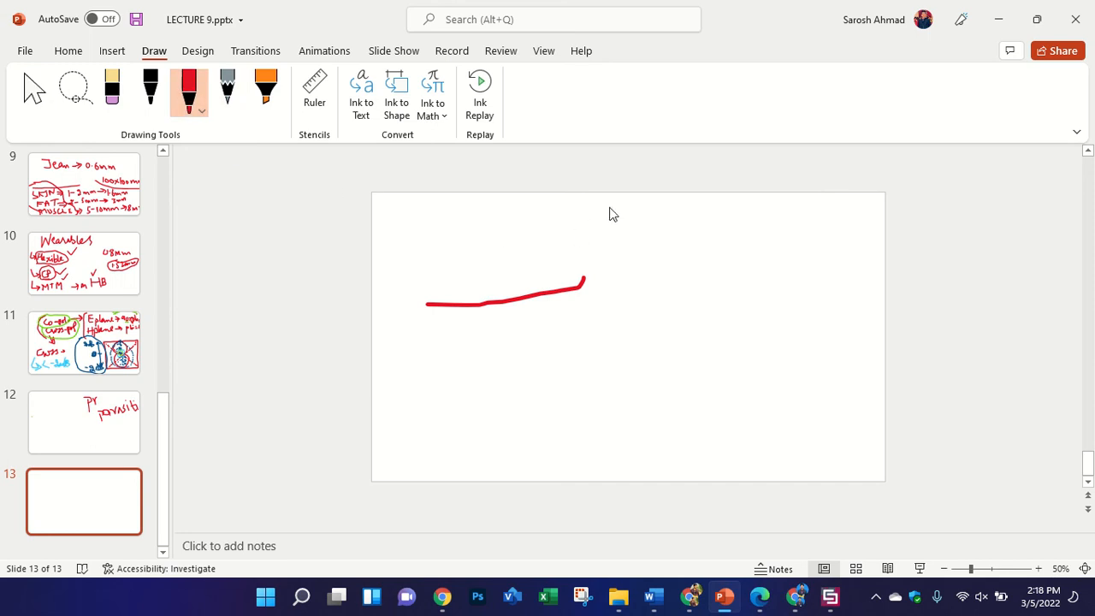
pyautogui.moveTo(592, 200); pyautogui.dragTo(586, 501)
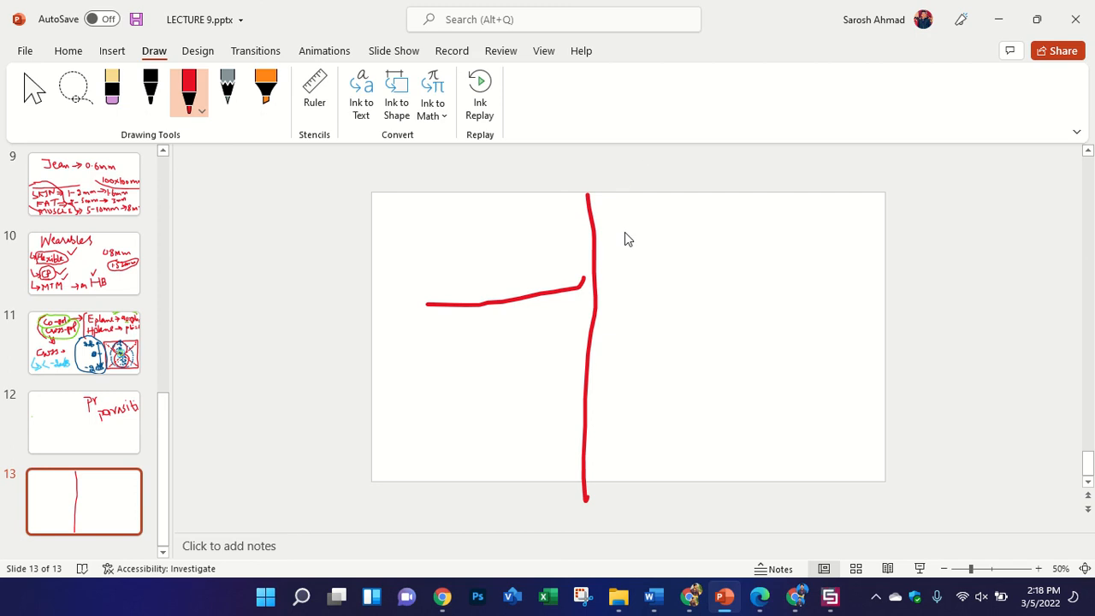
pyautogui.moveTo(605, 235)
pyautogui.mouseDown()
pyautogui.moveTo(682, 228)
pyautogui.moveTo(690, 247)
pyautogui.moveTo(745, 241)
pyautogui.moveTo(741, 297)
pyautogui.mouseUp()
pyautogui.moveTo(733, 252); pyautogui.dragTo(758, 246)
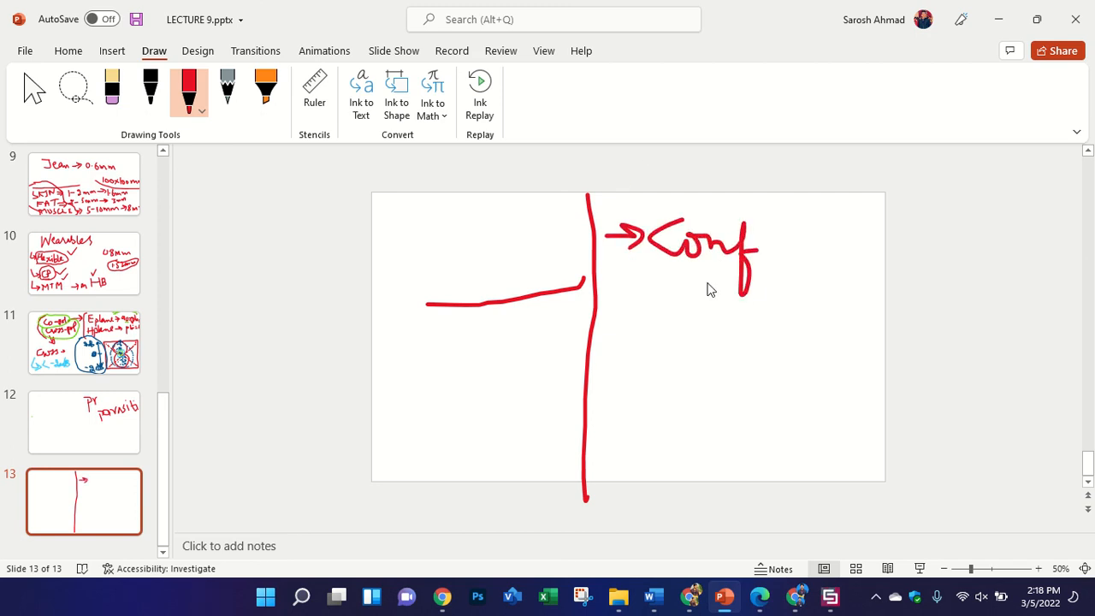
pyautogui.moveTo(618, 331)
pyautogui.mouseDown()
pyautogui.moveTo(741, 323)
pyautogui.moveTo(778, 342)
pyautogui.moveTo(817, 320)
pyautogui.moveTo(858, 318)
pyautogui.moveTo(888, 338)
pyautogui.mouseUp()
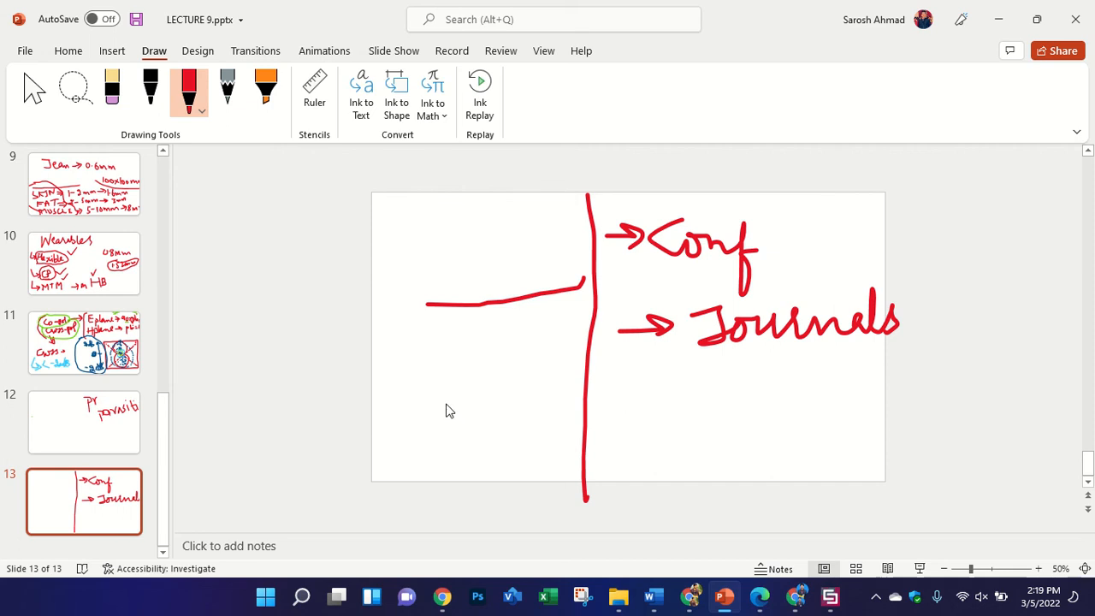
# - Go back to the LECTURE#09 Human Body Antennas title slide and switch to the Google Meet call in Chrome
pyautogui.scroll(10, 101, 394)
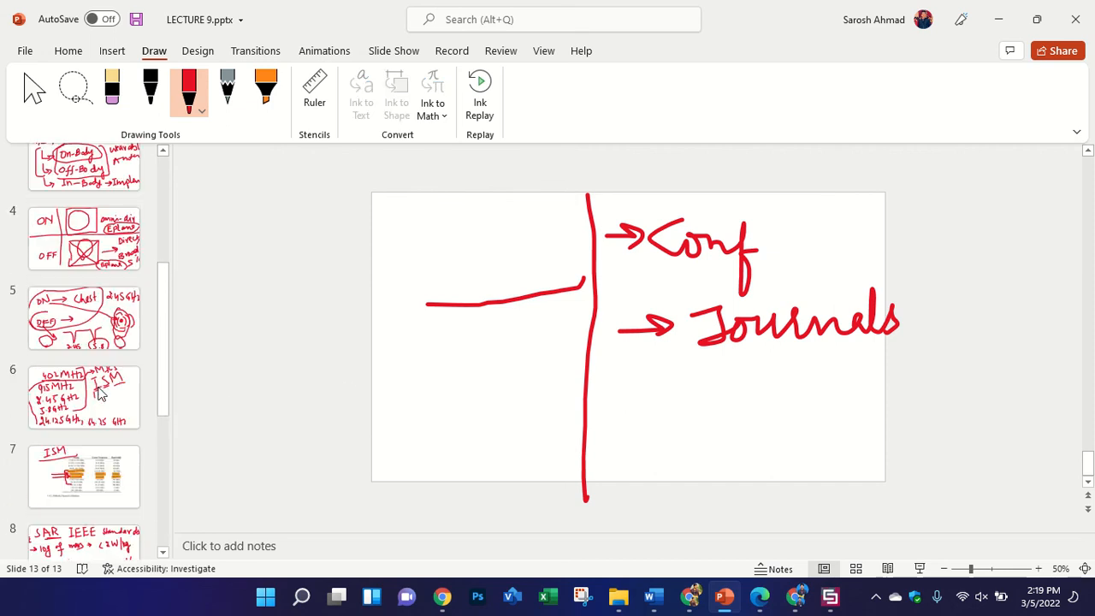
pyautogui.click(97, 305)
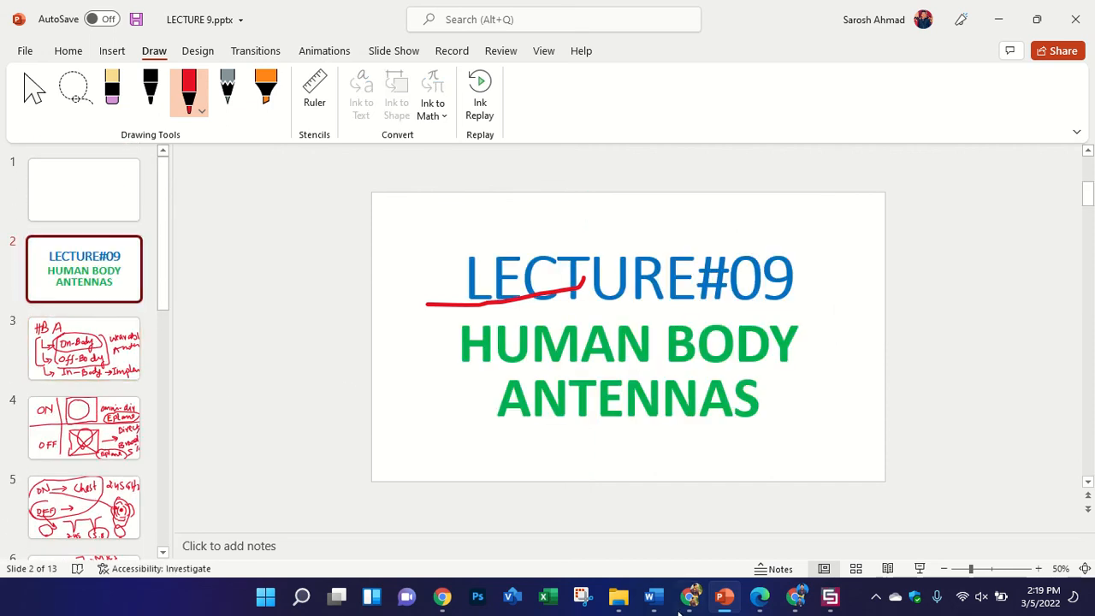
pyautogui.click(798, 599)
pyautogui.click(688, 599)
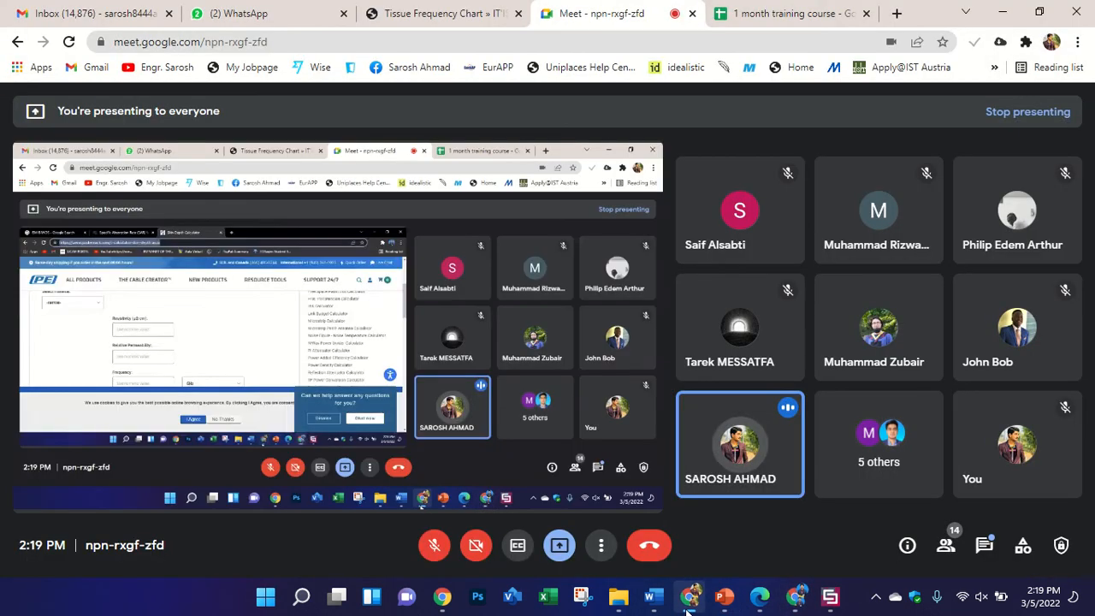
pyautogui.moveTo(509, 6)
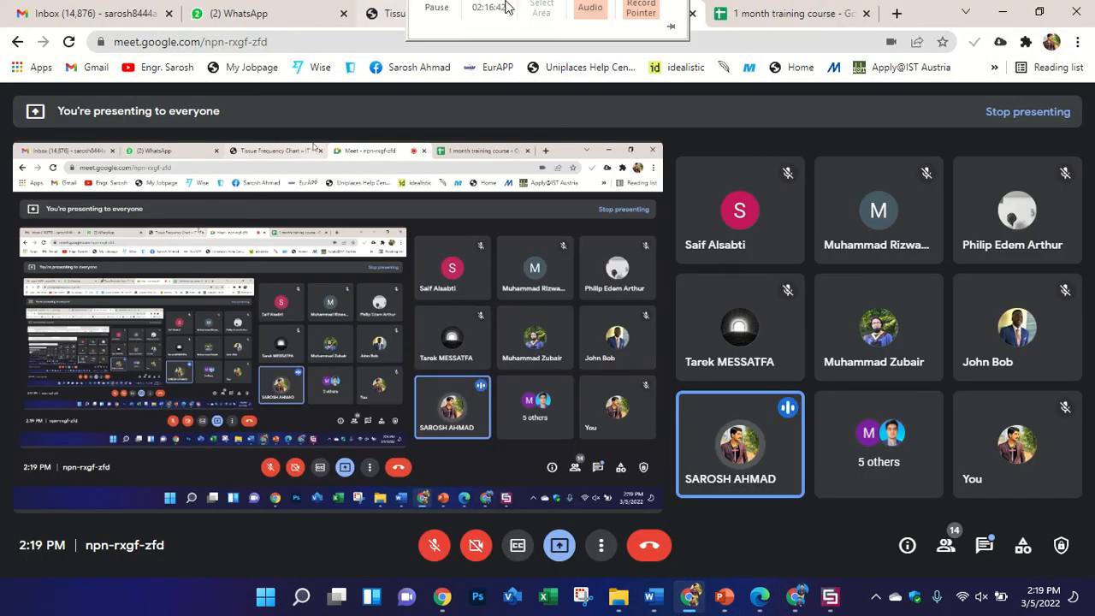